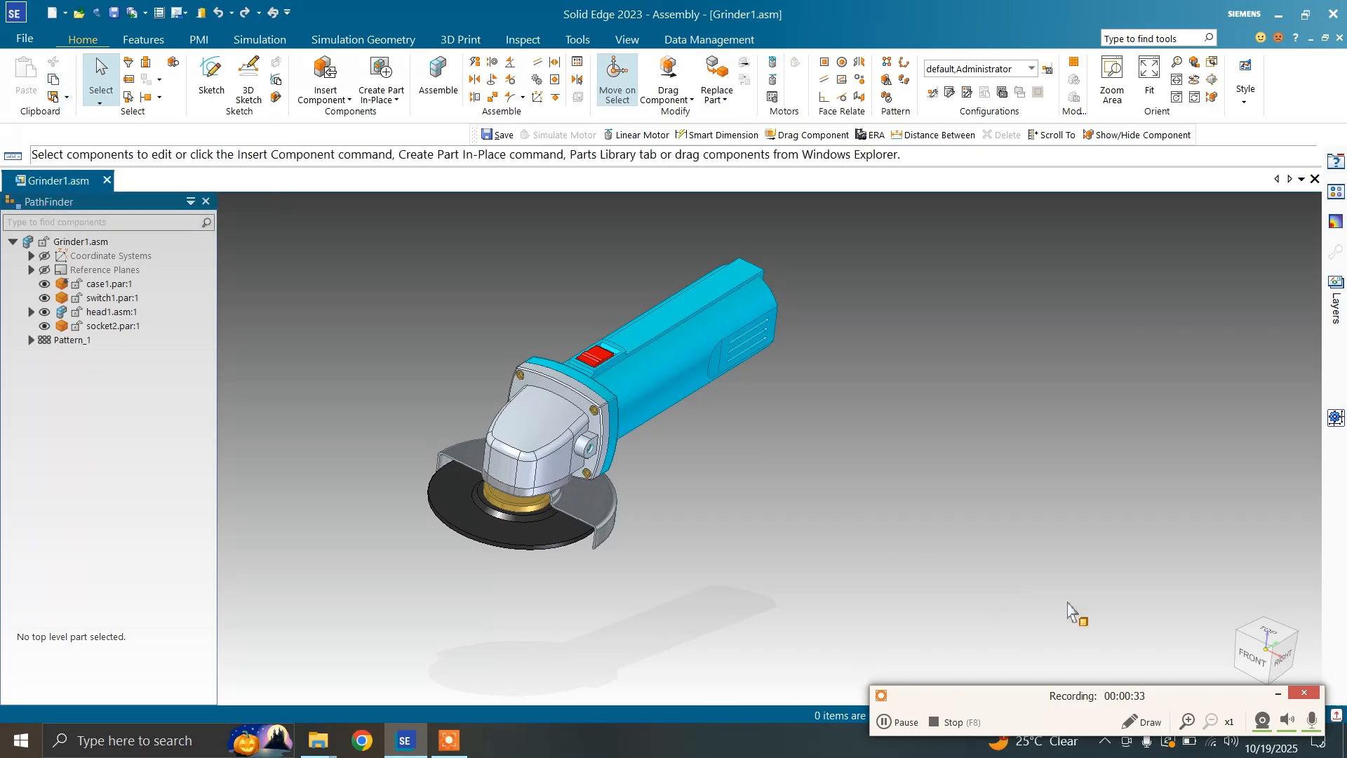
# Paste a duplicate of the case1.par housing into the grinder assembly without positioning it, and delete that duplicate
pyautogui.click(1280, 695)
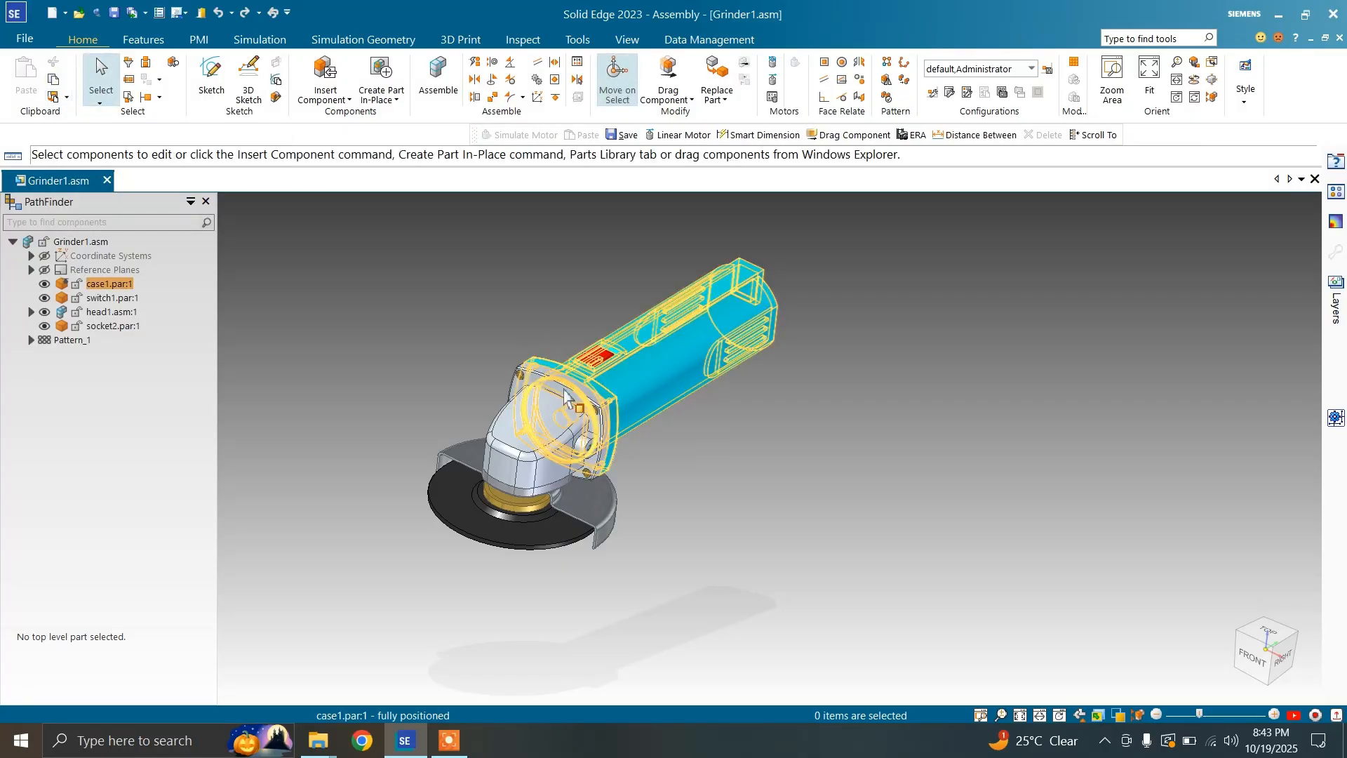
pyautogui.click(628, 399)
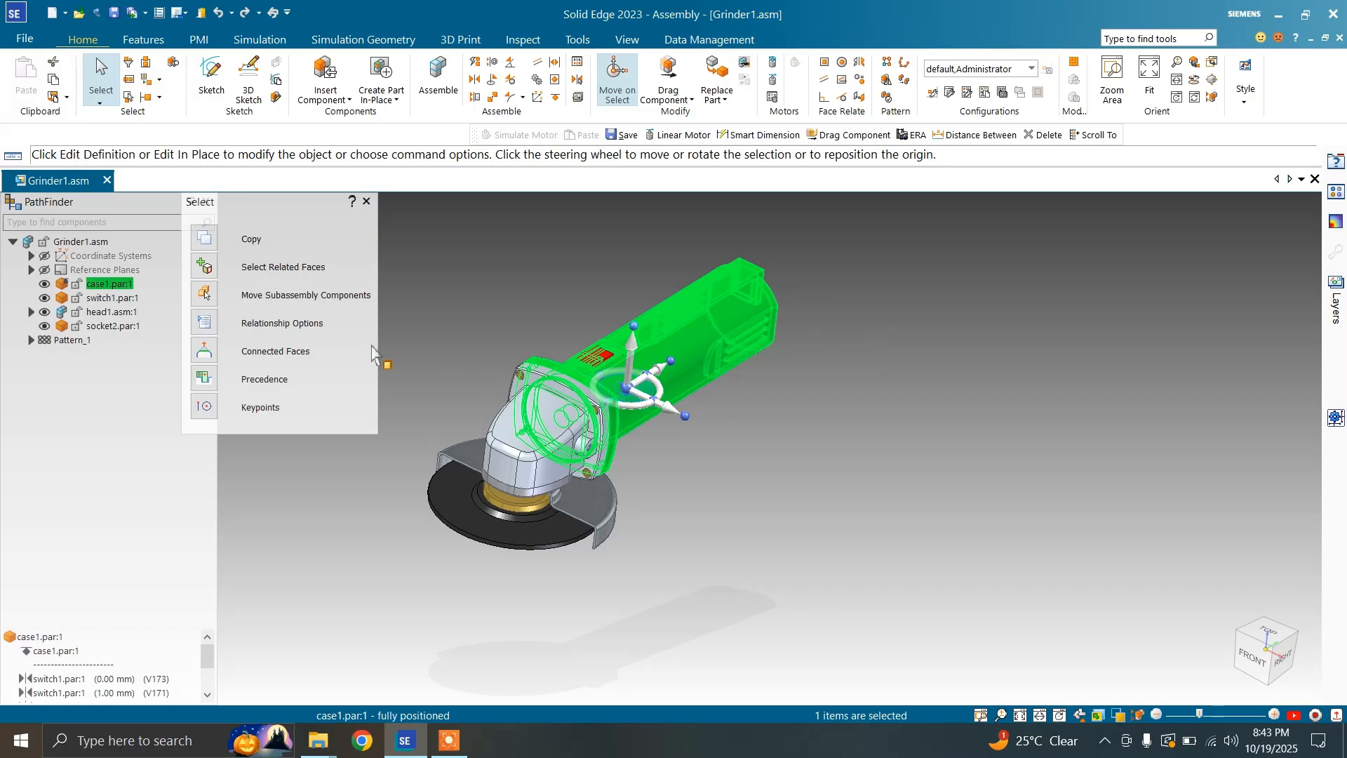
pyautogui.click(53, 80)
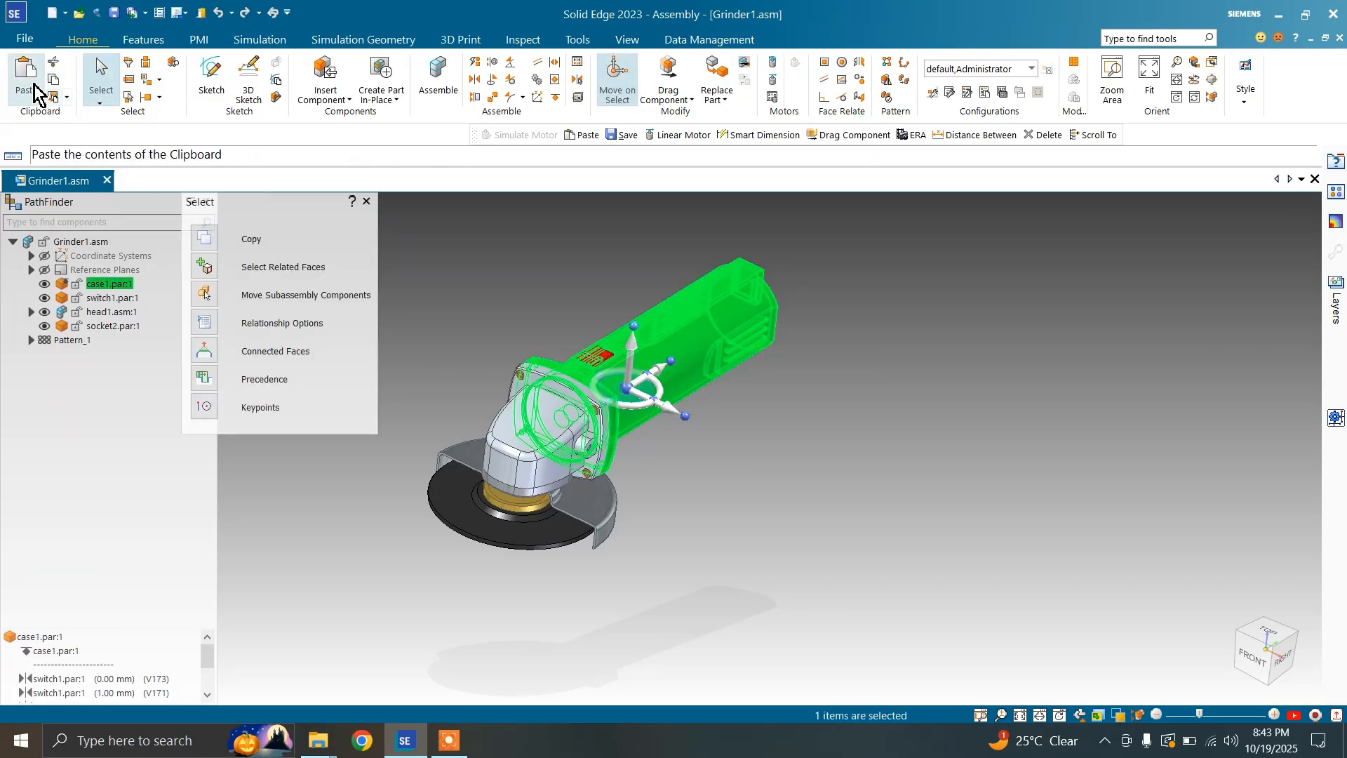
pyautogui.click(32, 83)
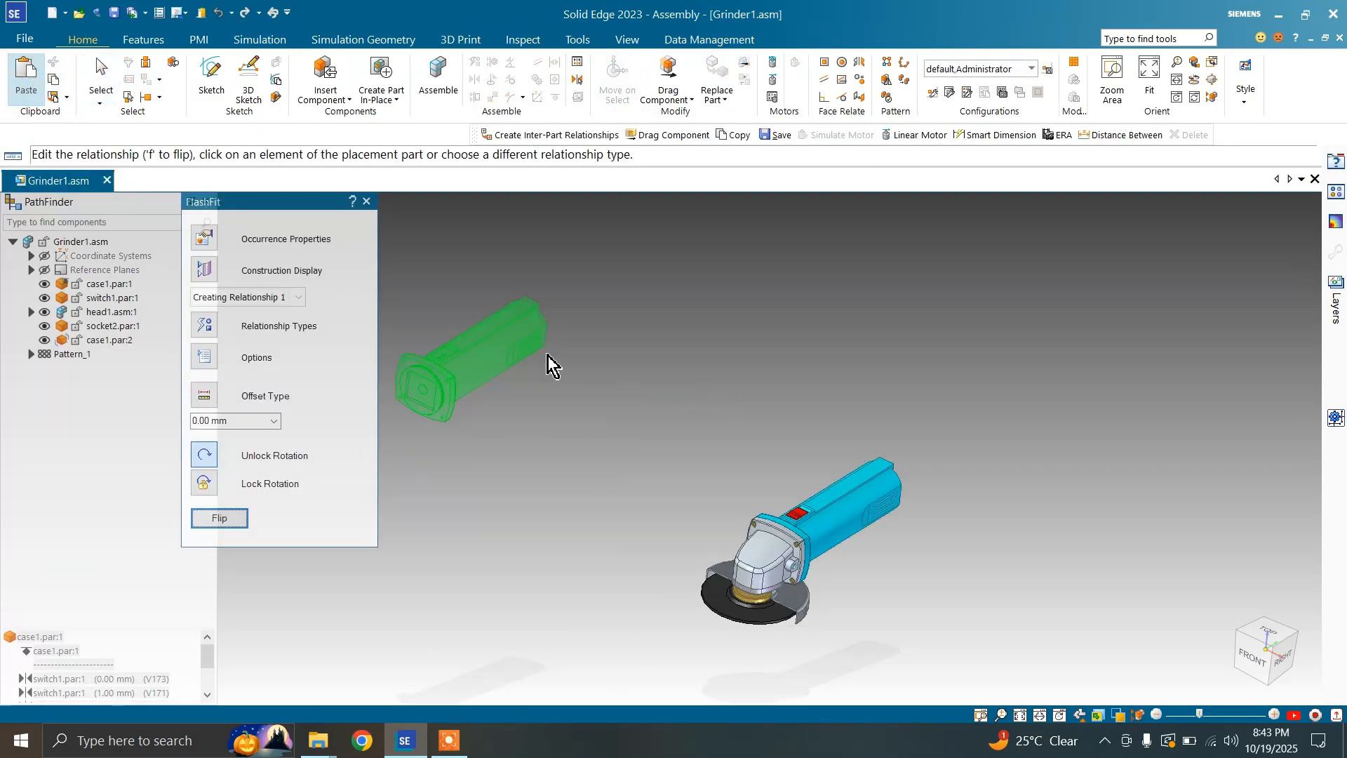
pyautogui.click(366, 202)
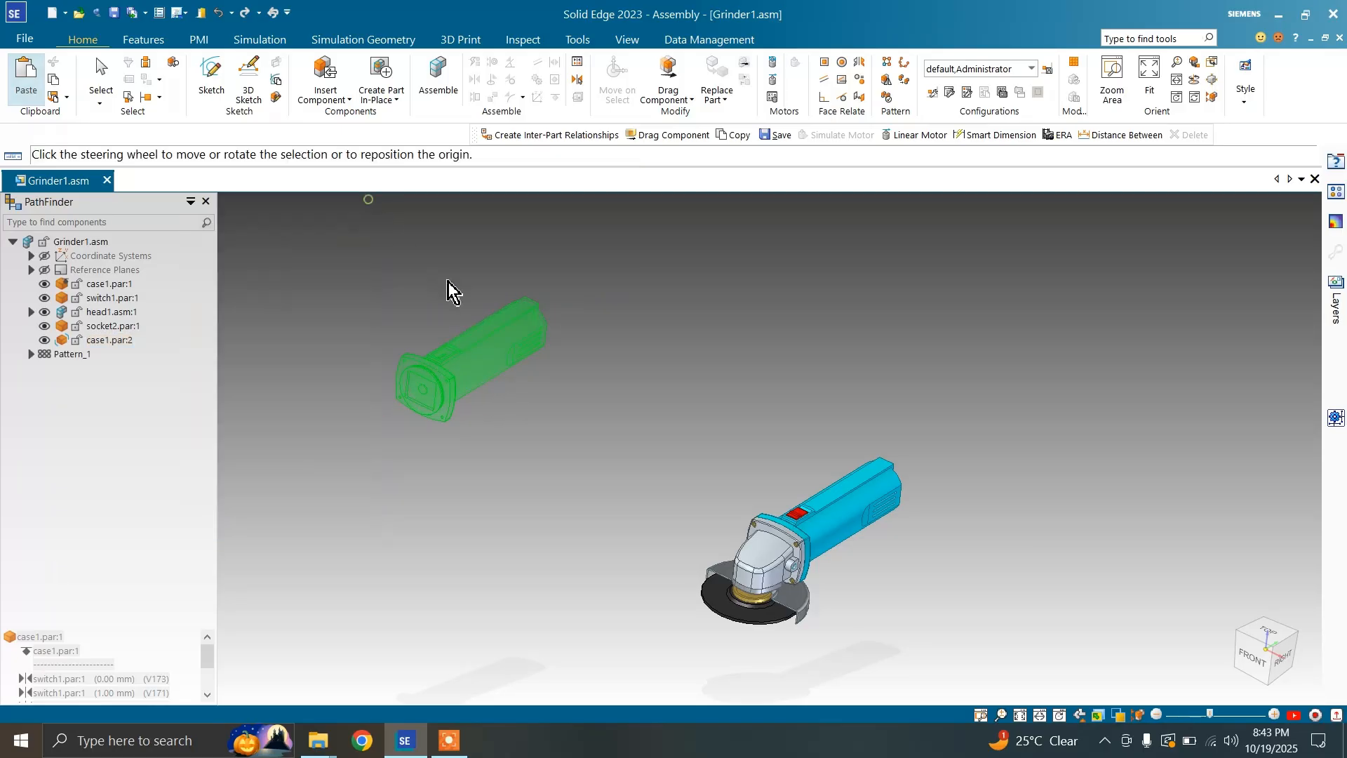
pyautogui.click(490, 295)
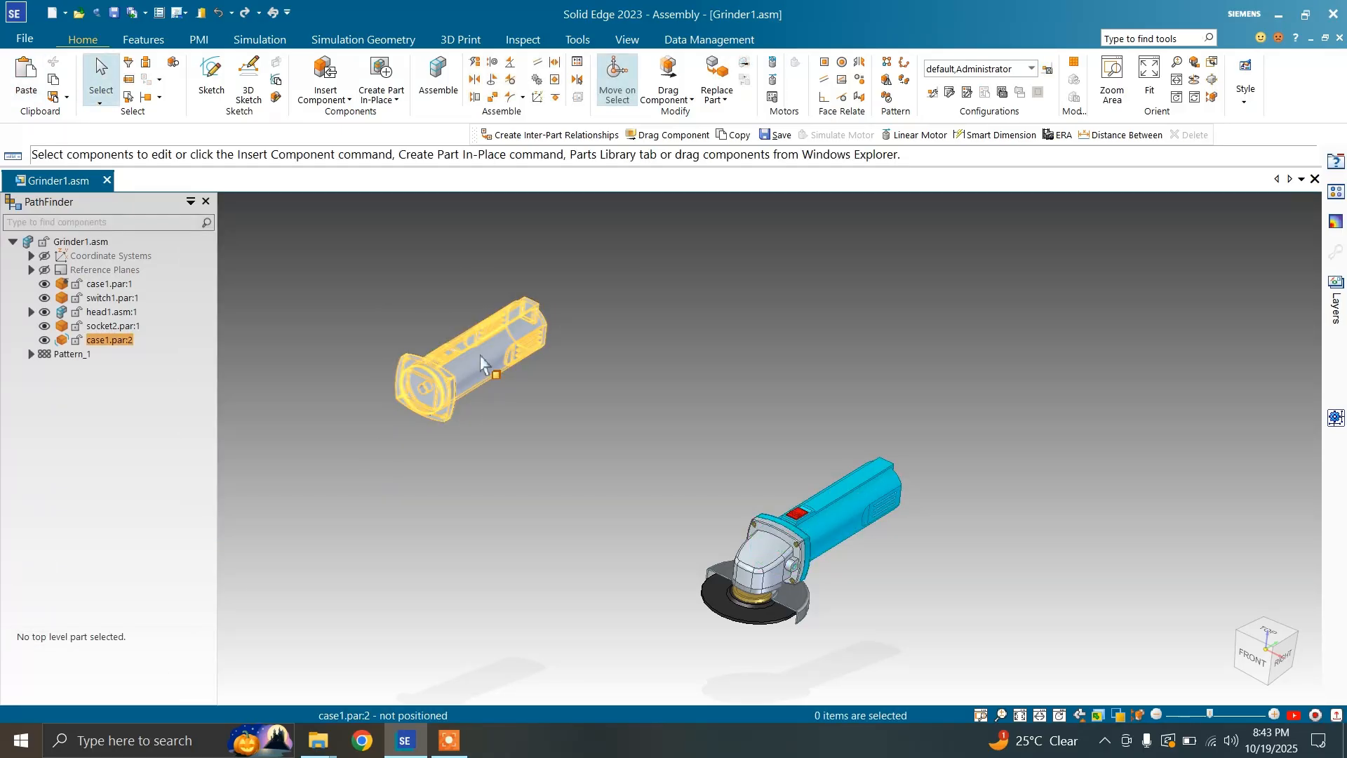
pyautogui.click(509, 379)
pyautogui.press('Delete')
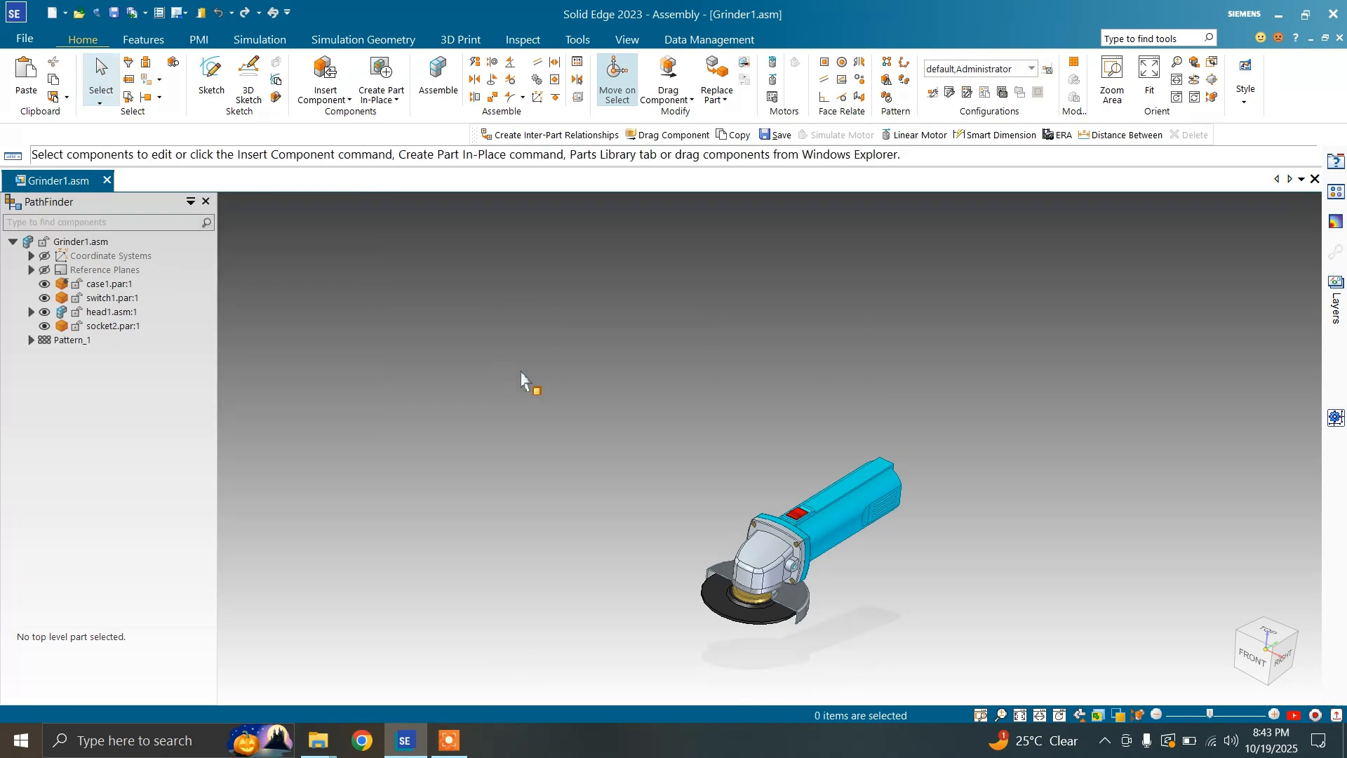
# Copy the case1.par housing again, paste another unpositioned duplicate, and delete the pasted part
pyautogui.scroll(-2, 740, 433)
pyautogui.scroll(3, 912, 511)
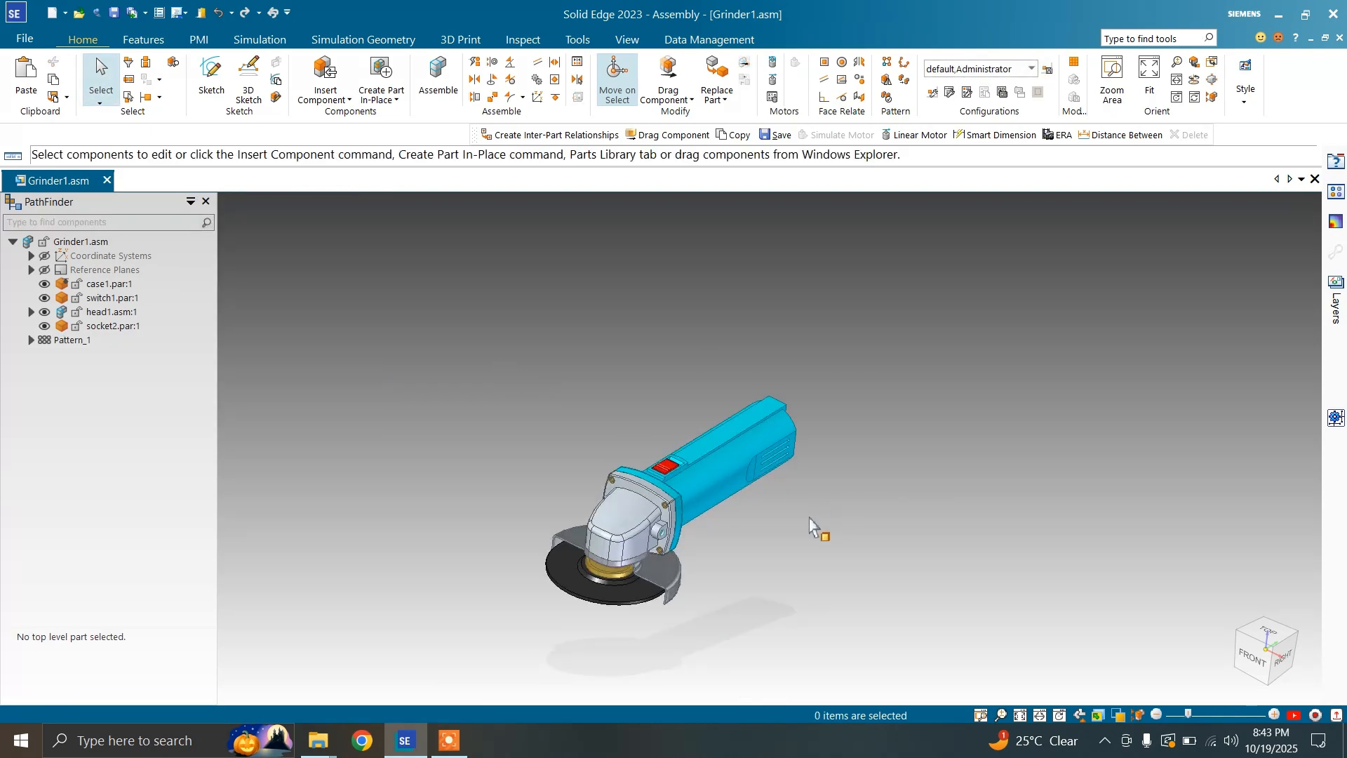
pyautogui.click(725, 491)
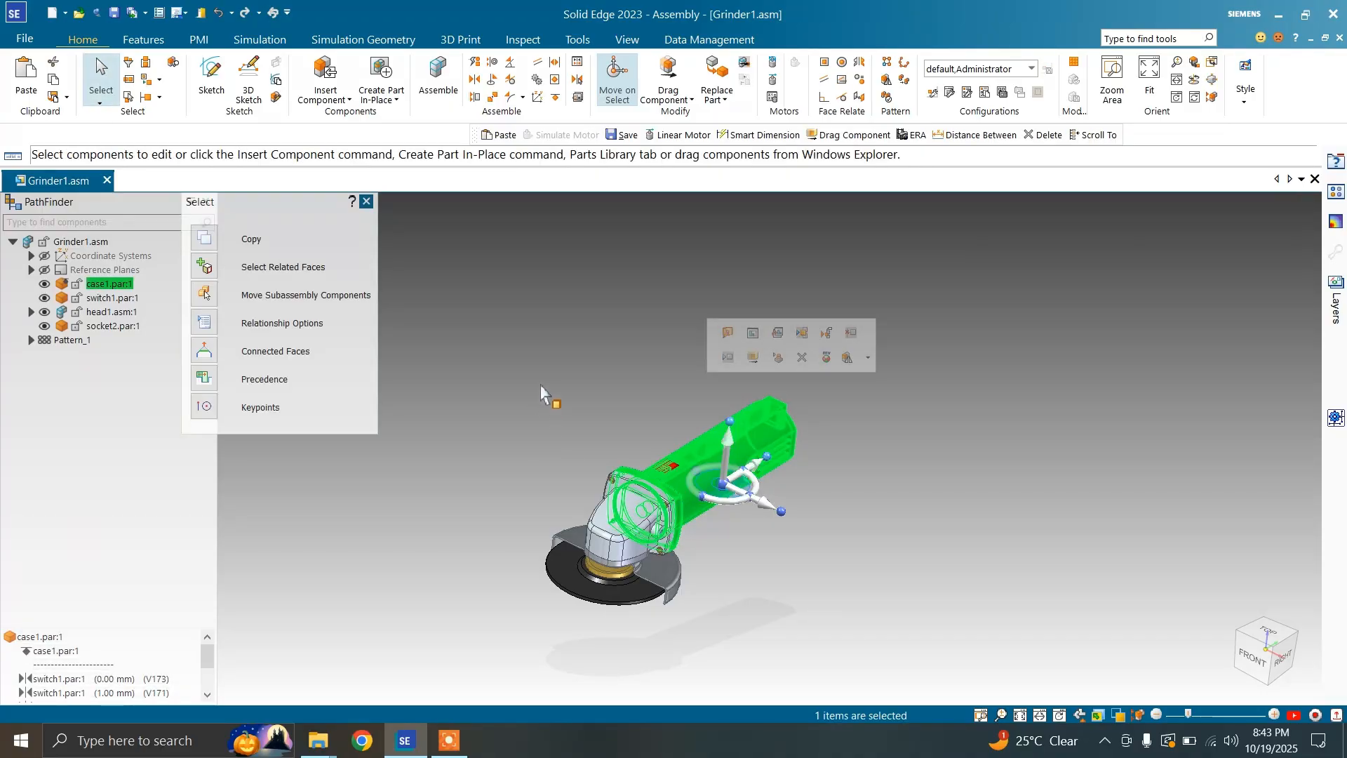
pyautogui.hotkey('ctrl', 'c')
pyautogui.hotkey('ctrl', 'v')
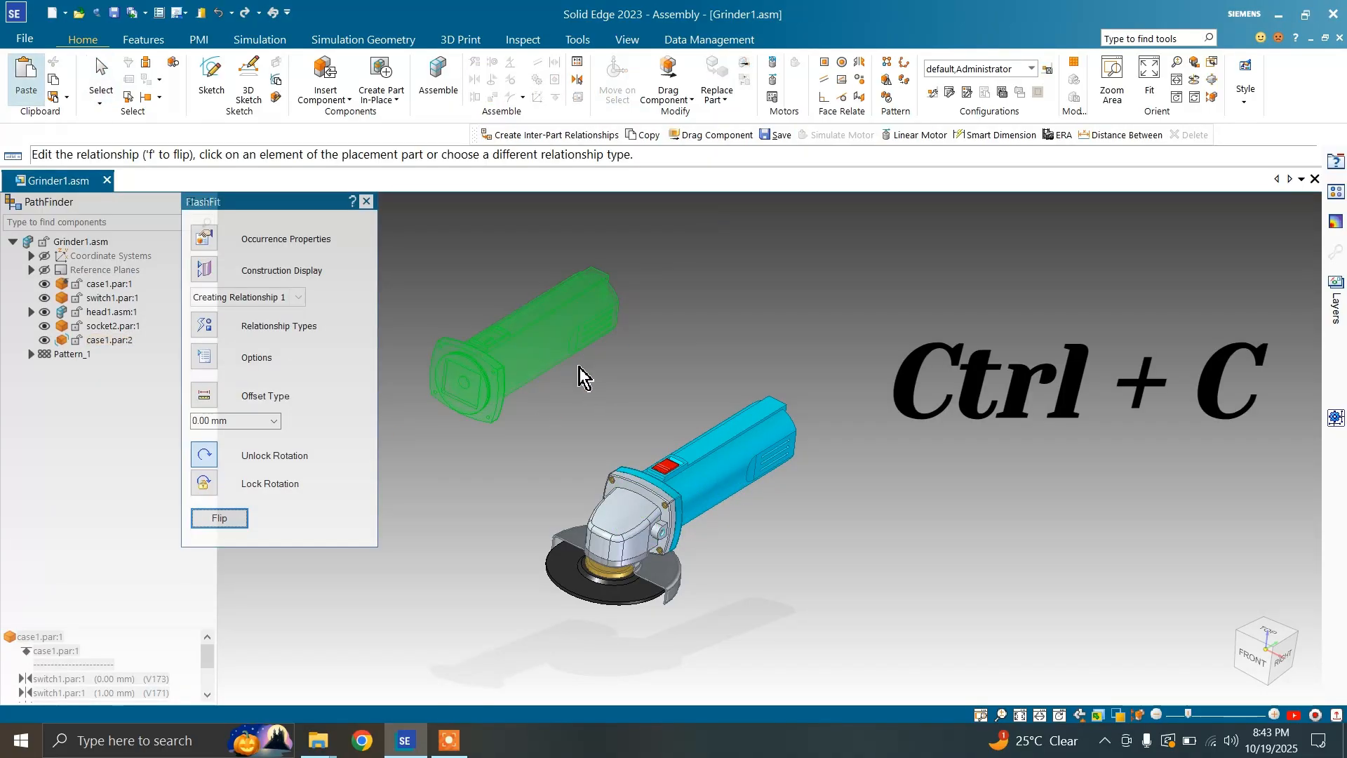
pyautogui.press('Escape')
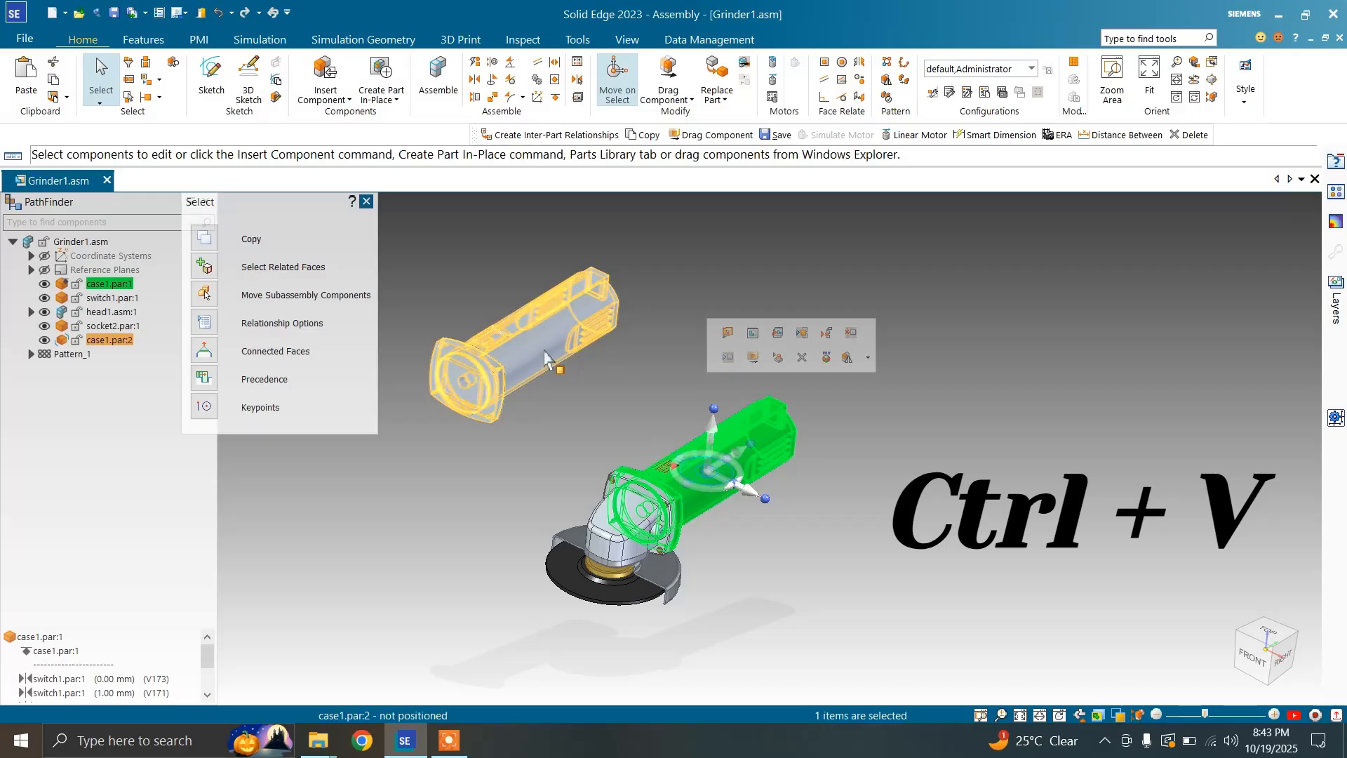
pyautogui.press('Escape')
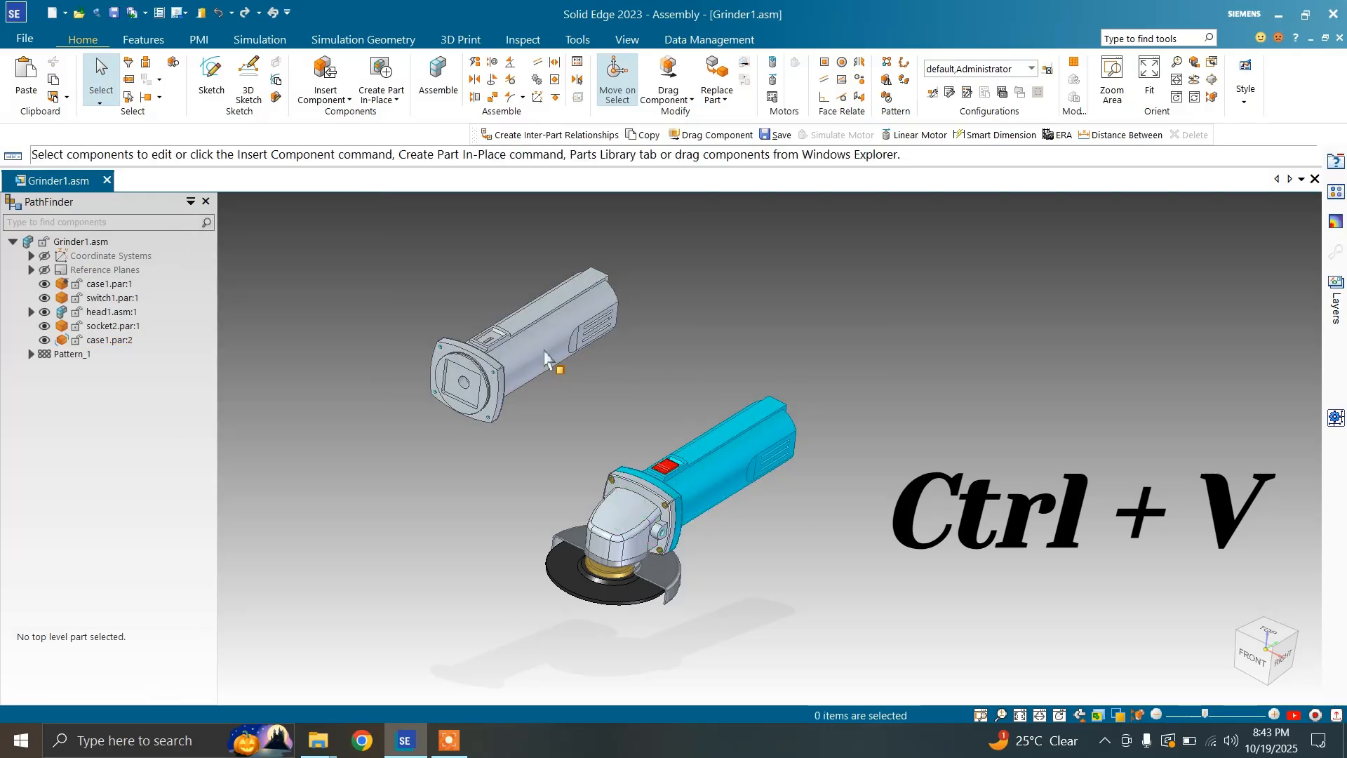
pyautogui.click(544, 358)
pyautogui.press('Delete')
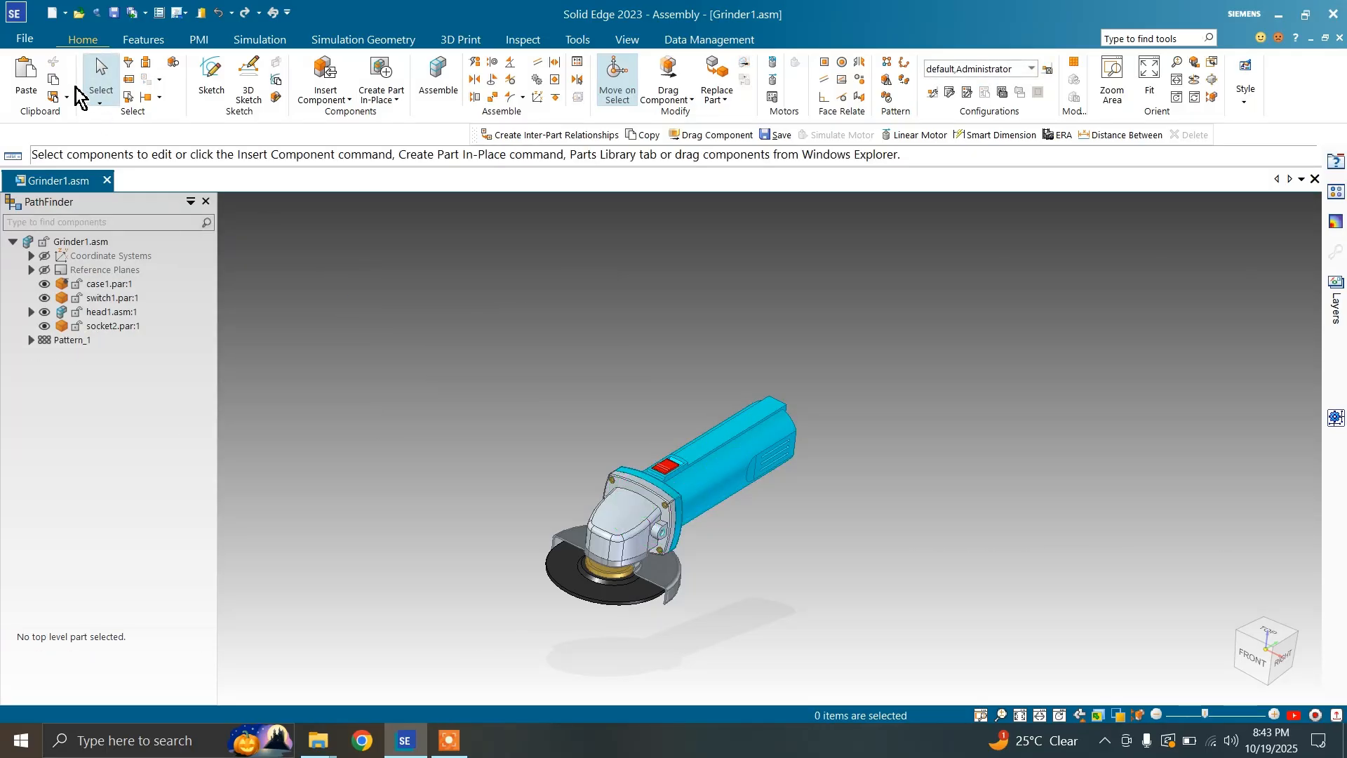
# Cut the case1.par housing out of the grinder assembly, paste it back unpositioned, and cut the pasted part as well
pyautogui.click(710, 478)
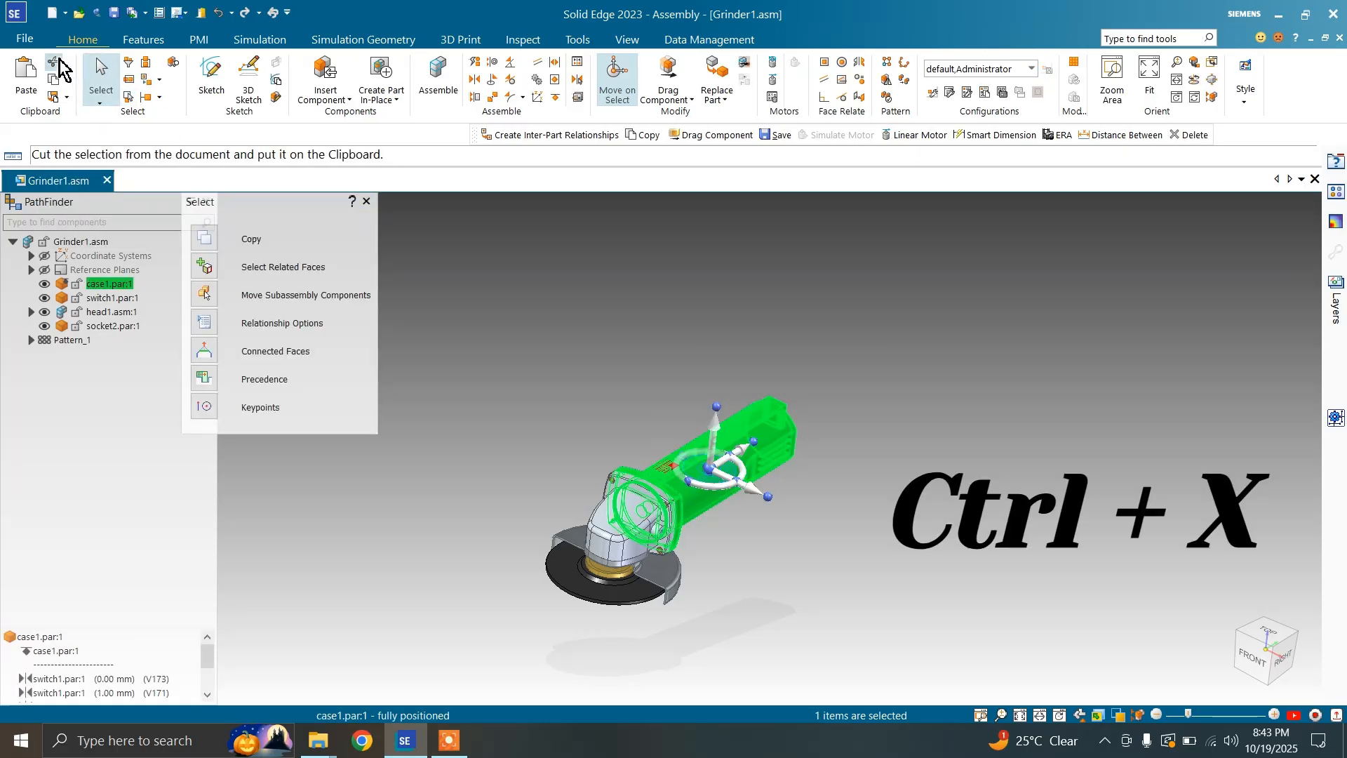
pyautogui.click(56, 63)
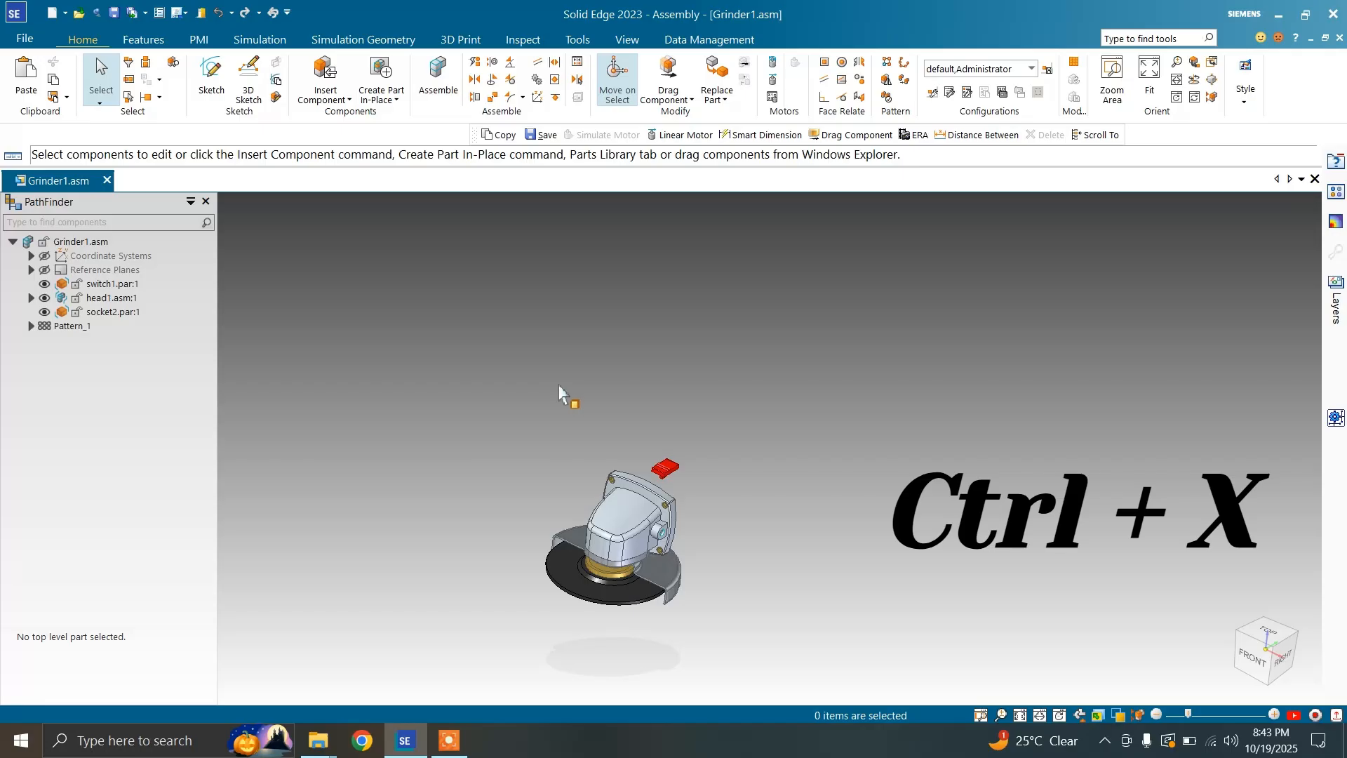
pyautogui.hotkey('ctrl', 'v')
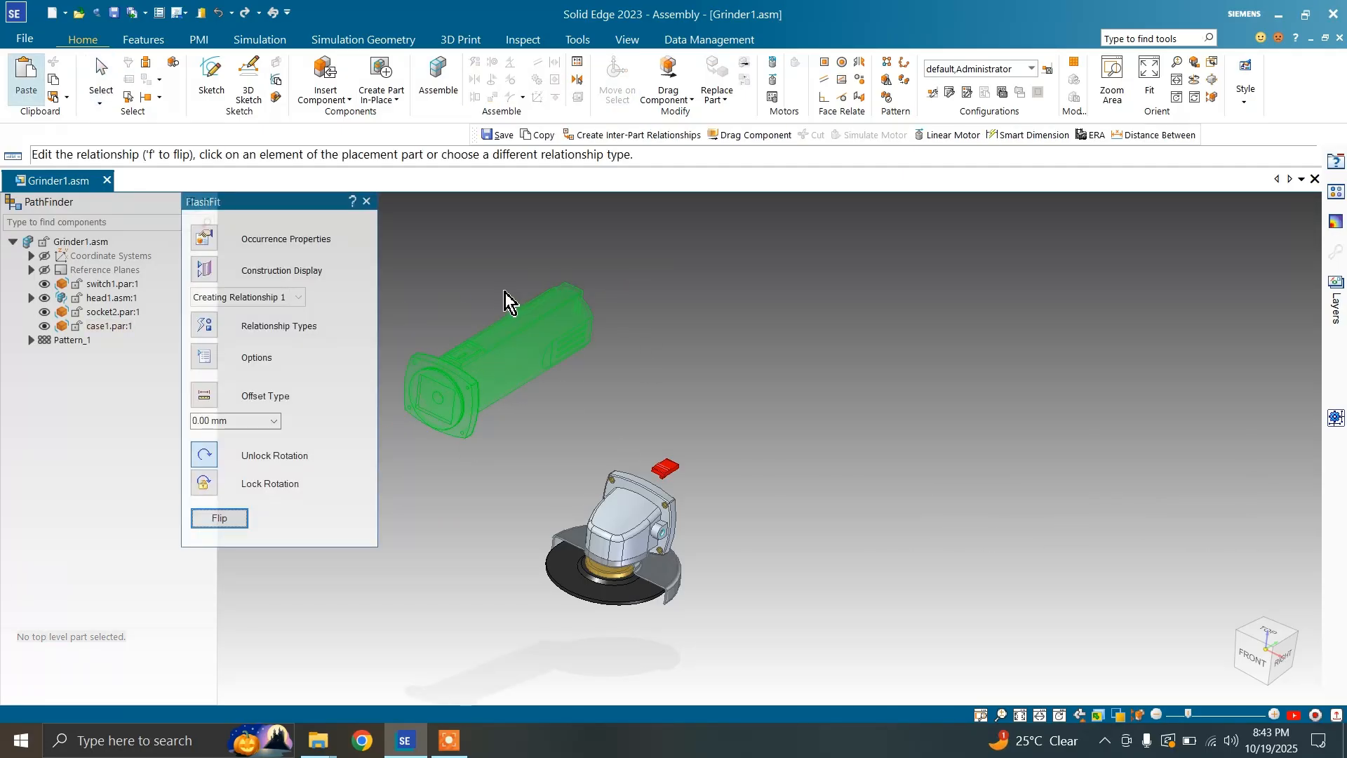
pyautogui.press('Escape')
pyautogui.click(538, 331)
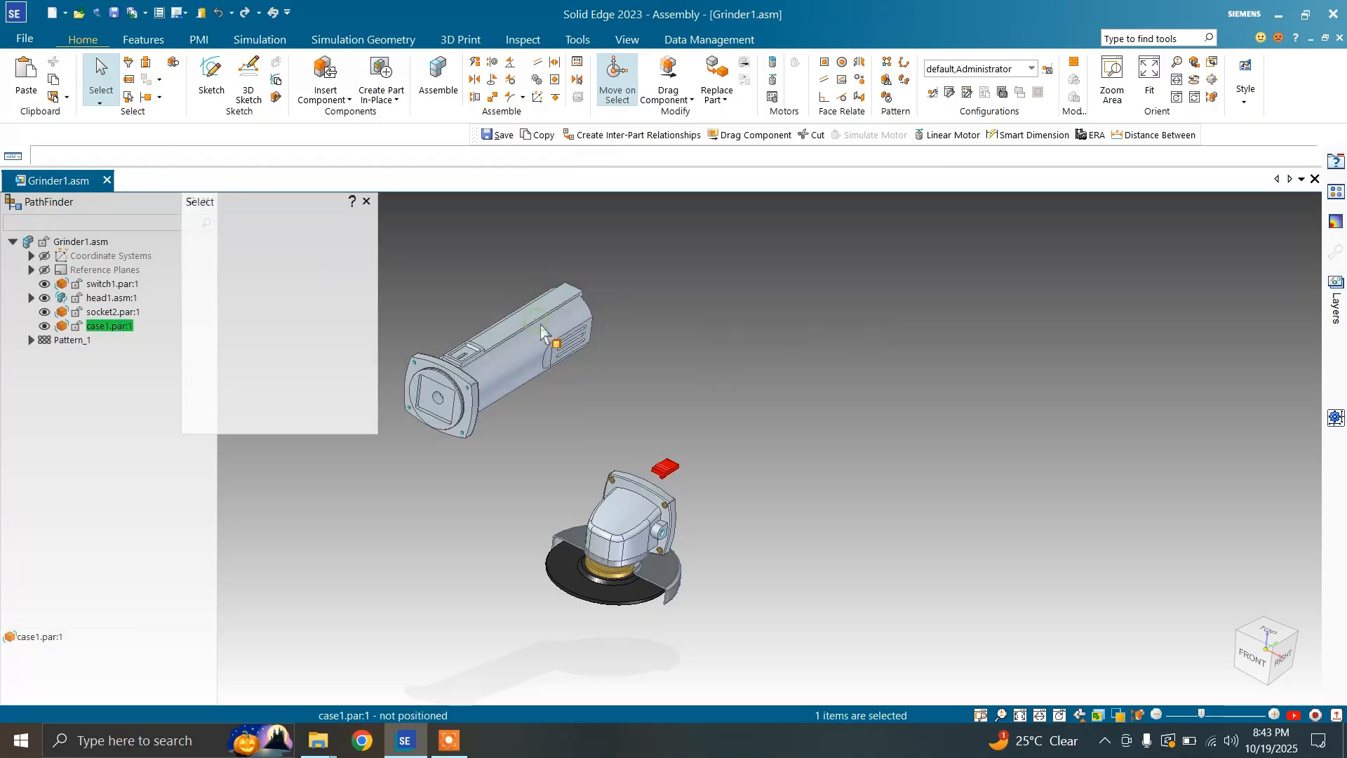
pyautogui.hotkey('ctrl', 'x')
# Start Insert Assembly Copy in the new assembly and browse to the Training folder, keeping the Assembly Files (*.asm) type
pyautogui.click(67, 97)
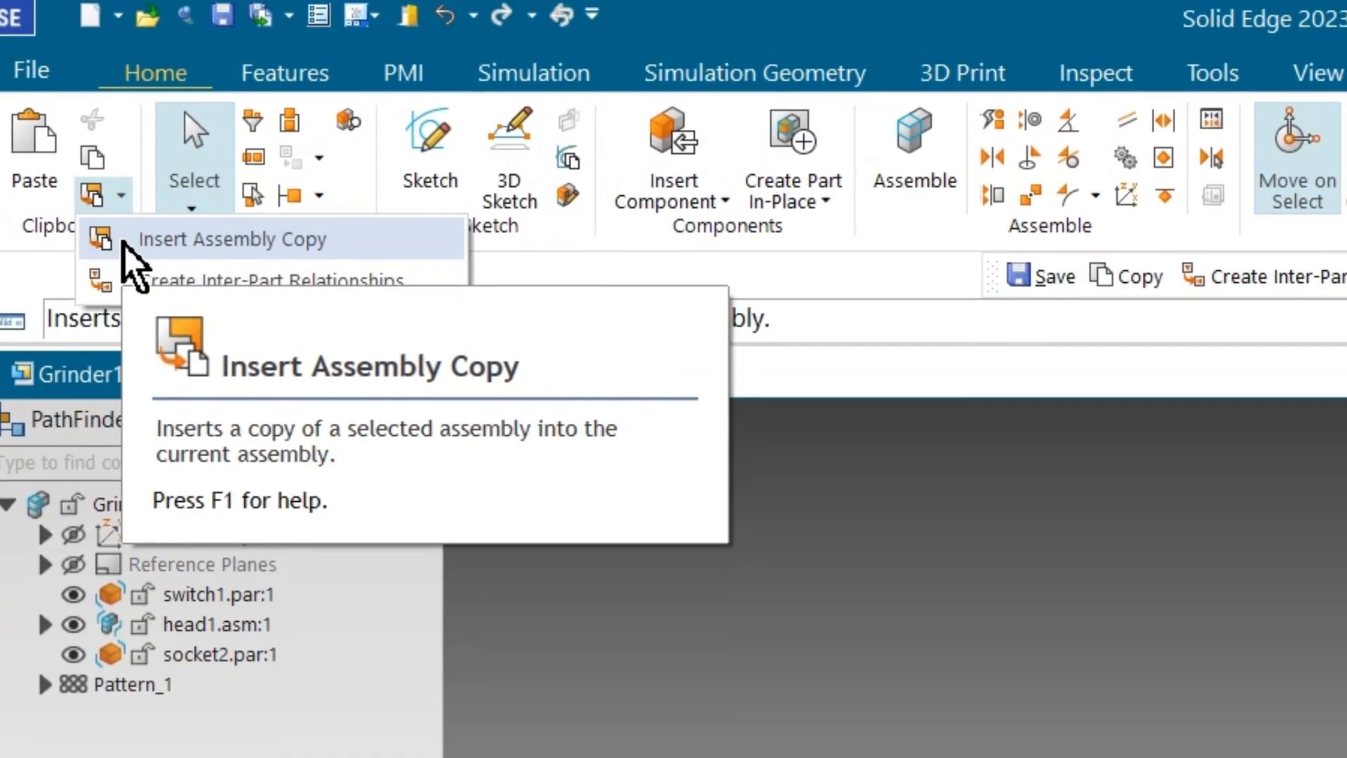
pyautogui.click(168, 279)
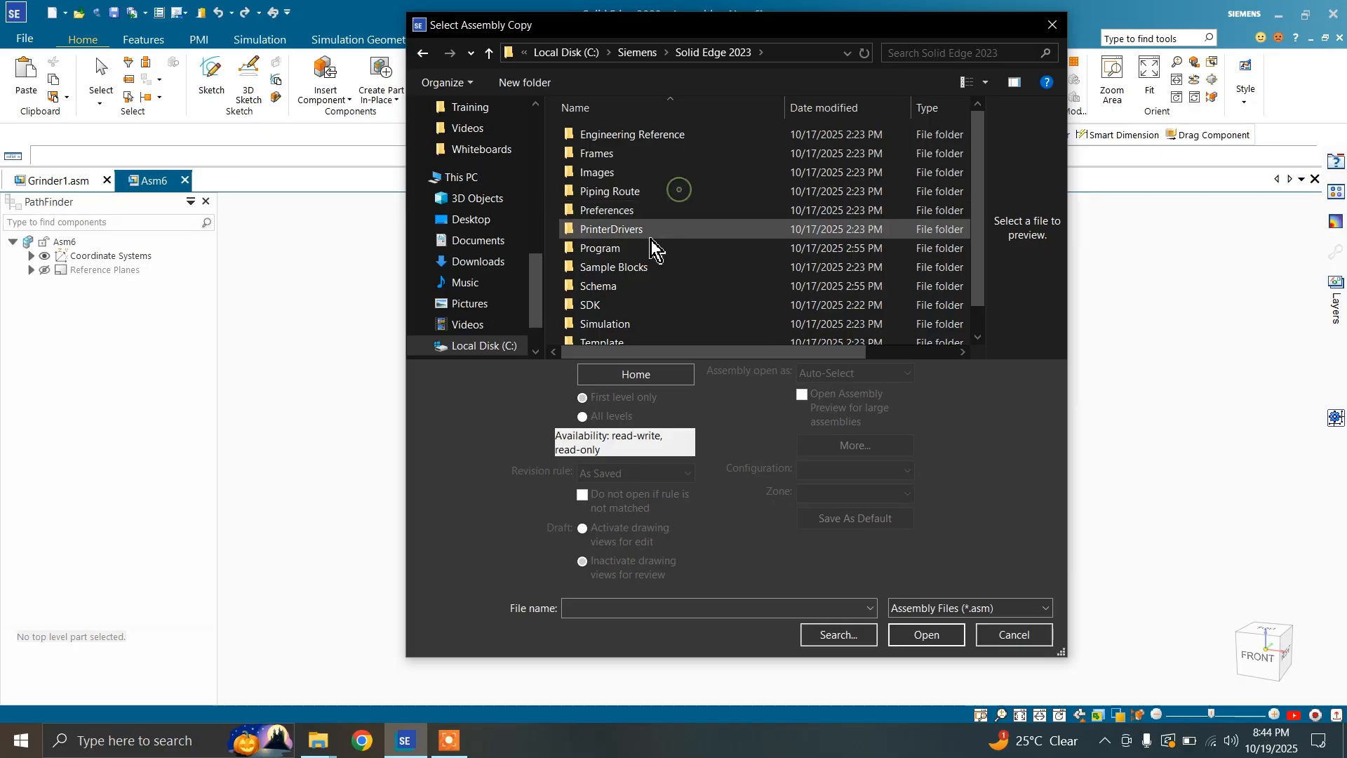
pyautogui.scroll(-1, 653, 246)
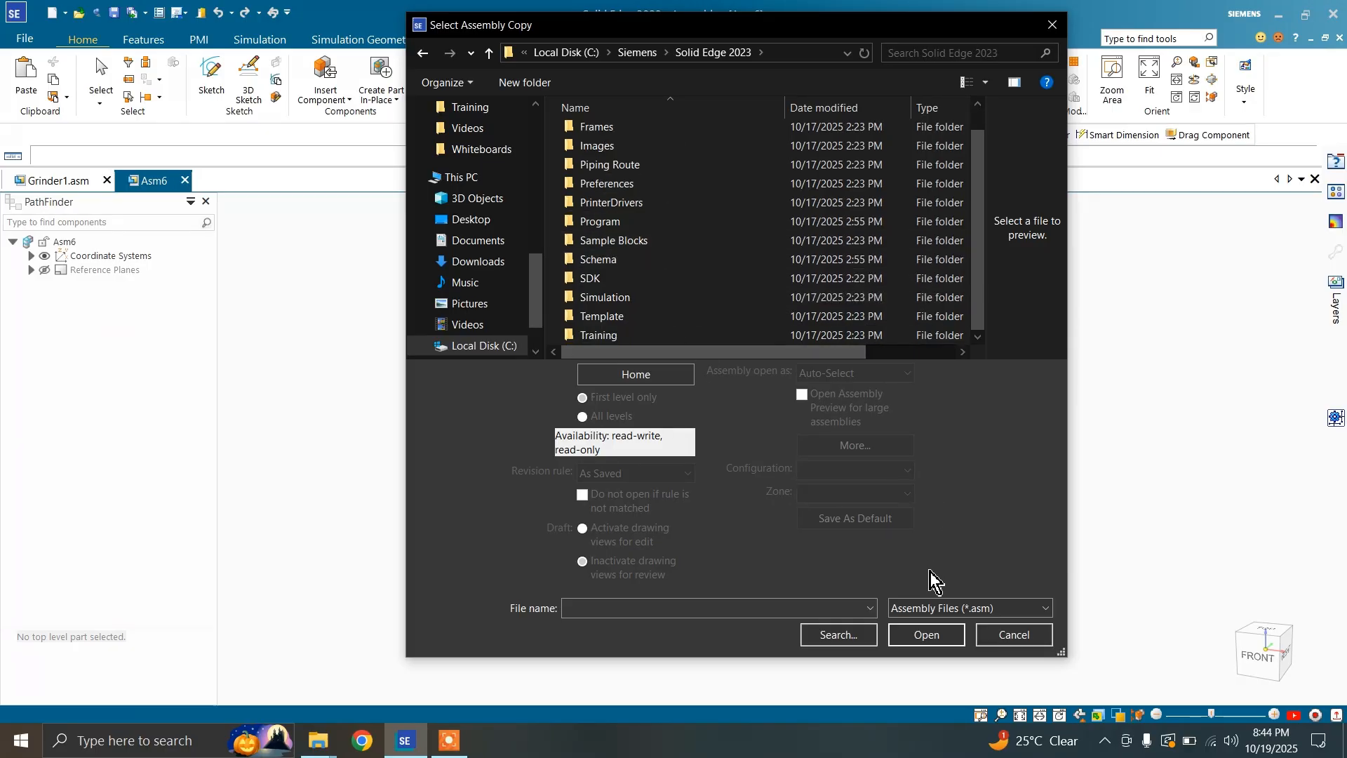
pyautogui.doubleClick(678, 335)
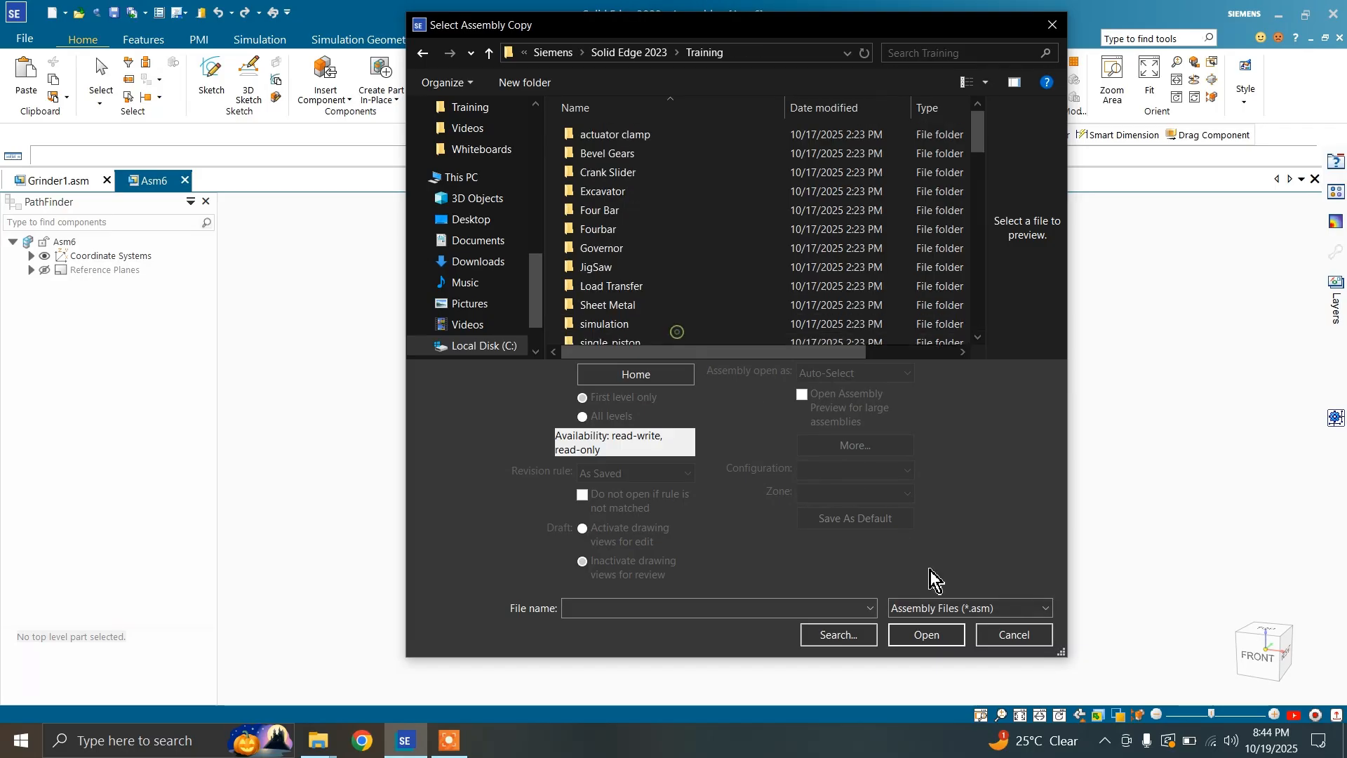
pyautogui.click(944, 609)
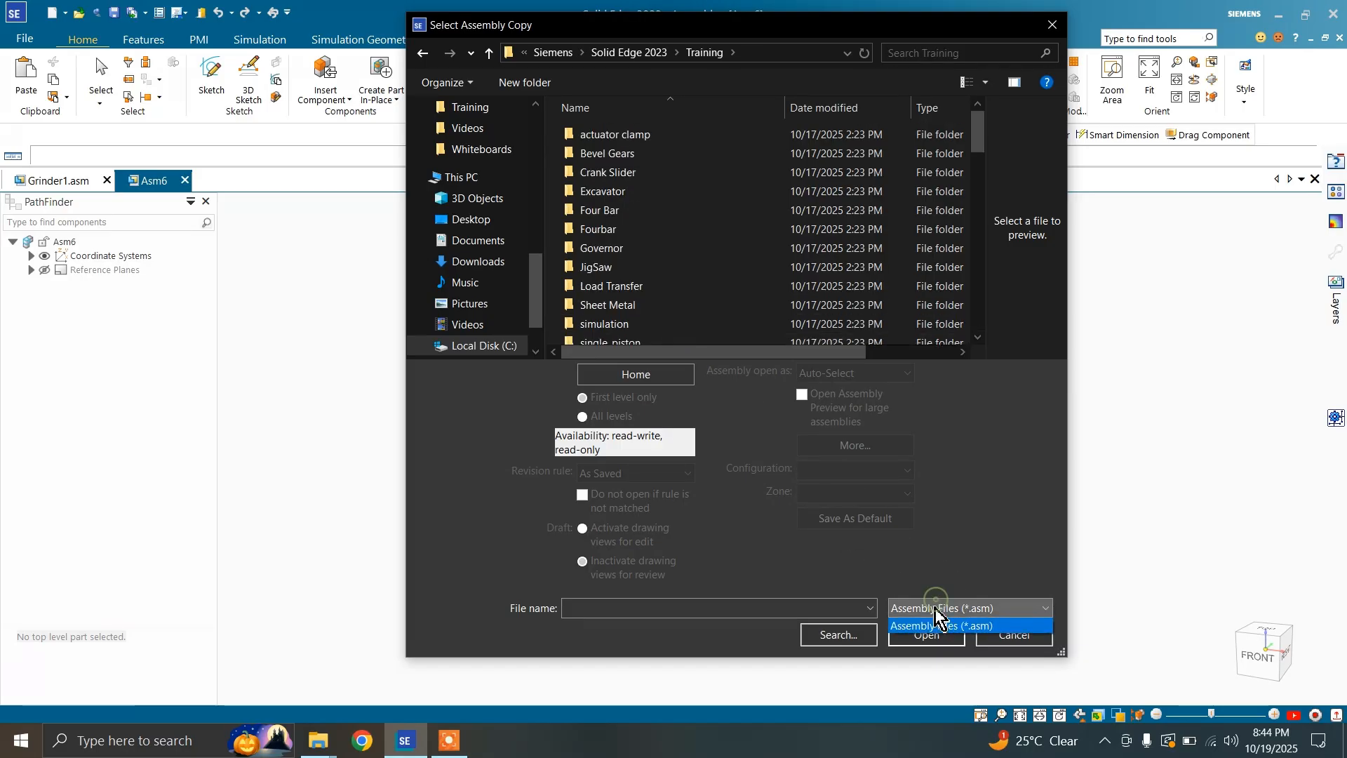
pyautogui.click(937, 609)
# Preview several training assemblies and open Engine1.asm as the assembly to copy
pyautogui.scroll(-4, 695, 309)
pyautogui.click(651, 241)
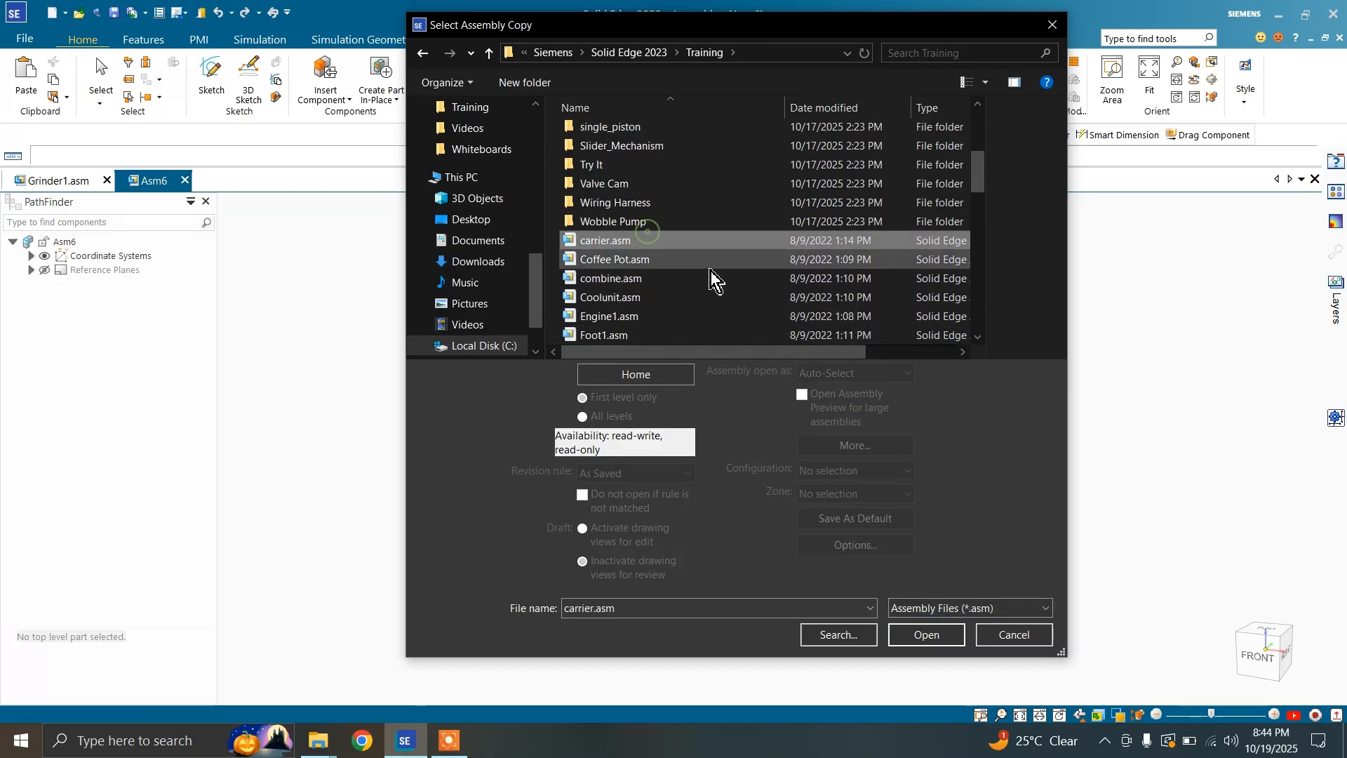
pyautogui.click(677, 261)
pyautogui.click(660, 280)
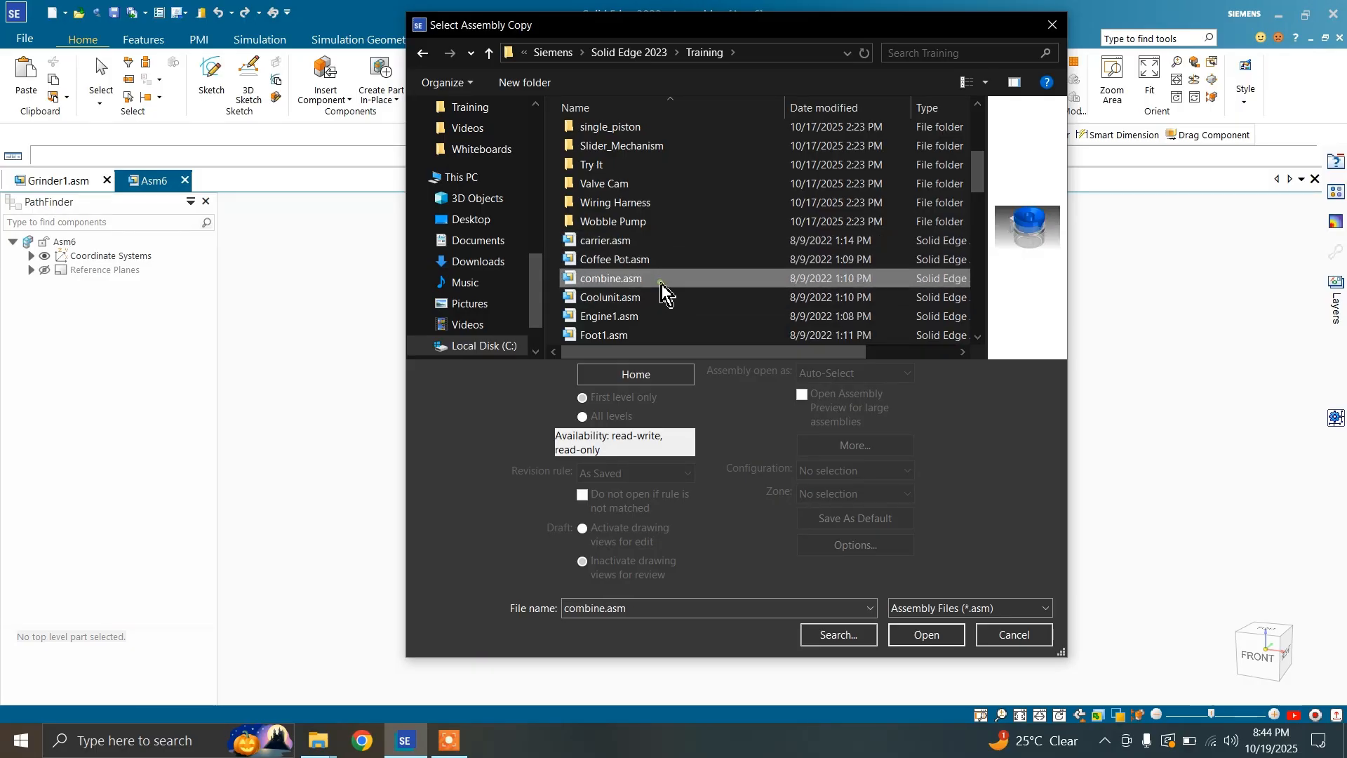
pyautogui.click(668, 298)
pyautogui.click(668, 317)
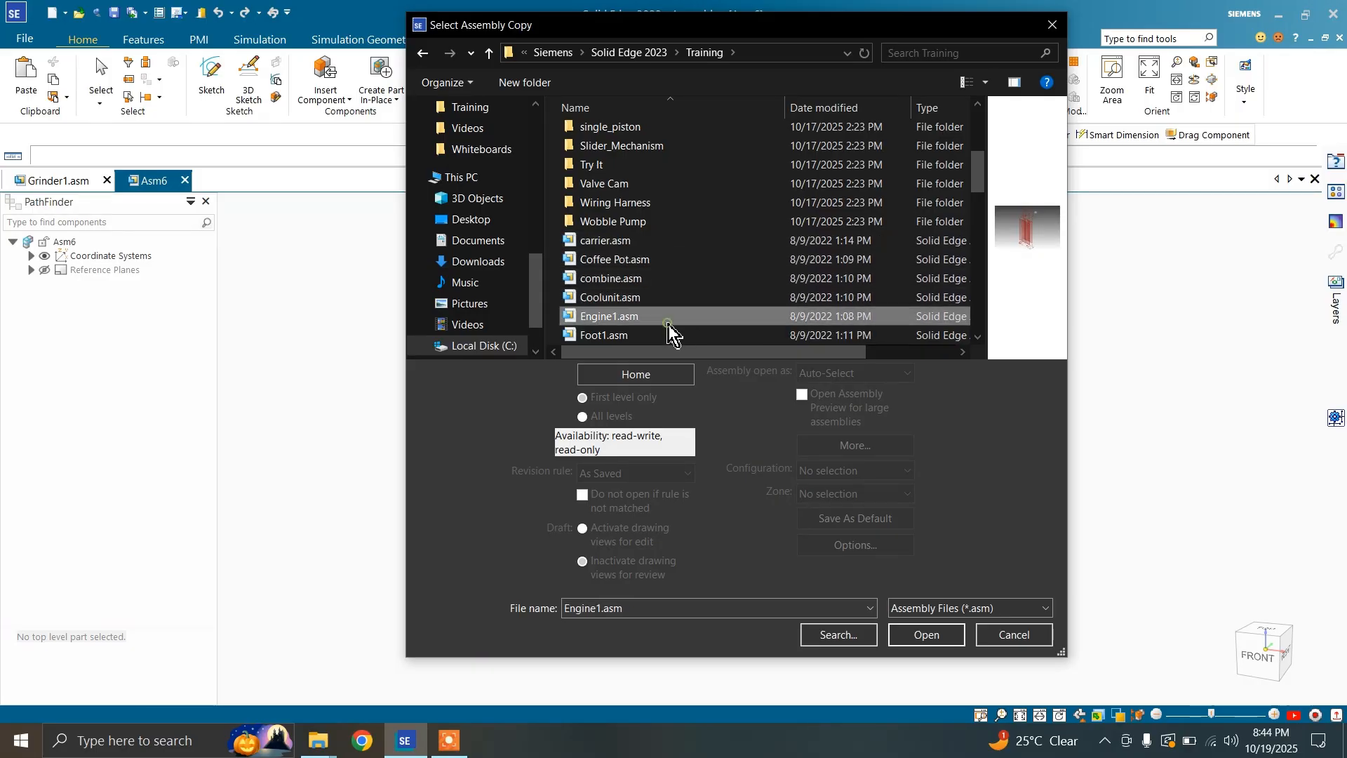
pyautogui.click(926, 635)
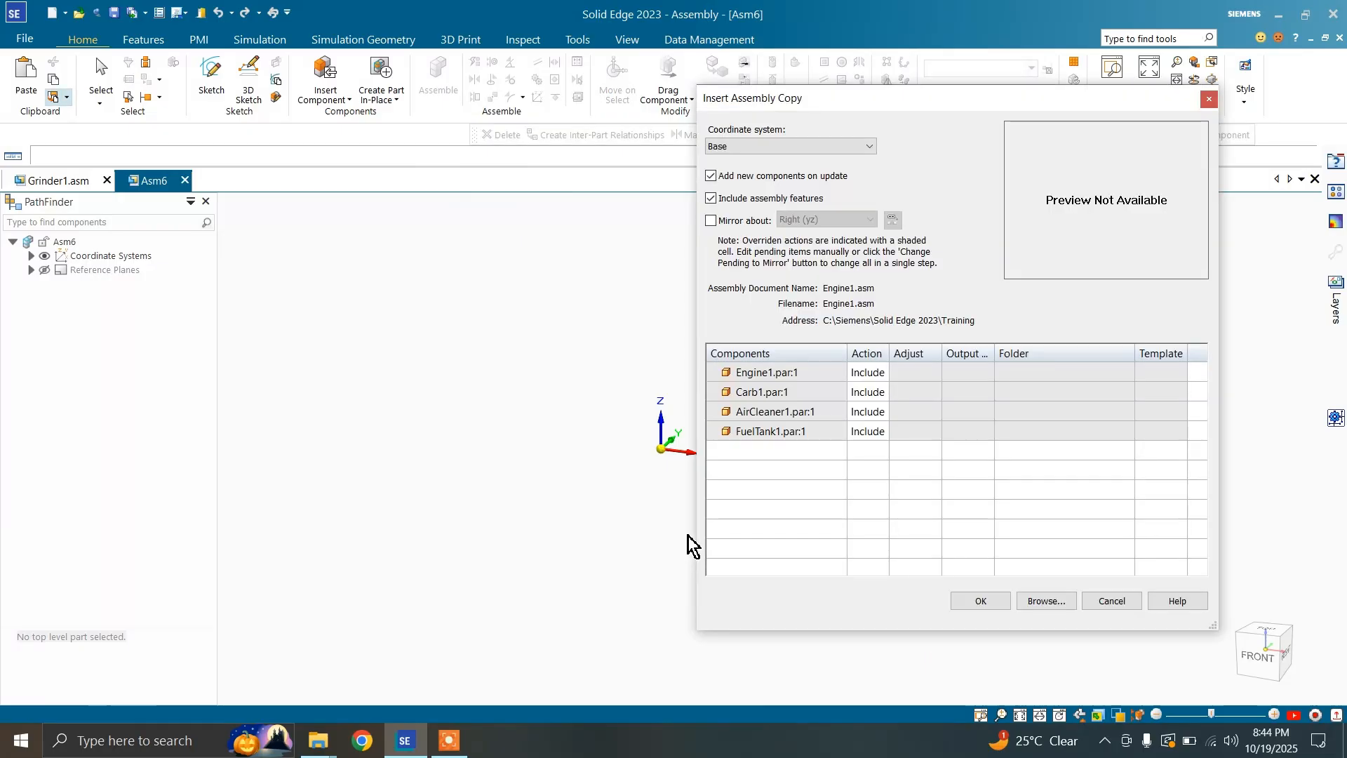
# Check the coordinate system choices for the Engine1 assembly copy, keeping Base
pyautogui.moveTo(879, 111); pyautogui.dragTo(523, 142)
pyautogui.click(445, 178)
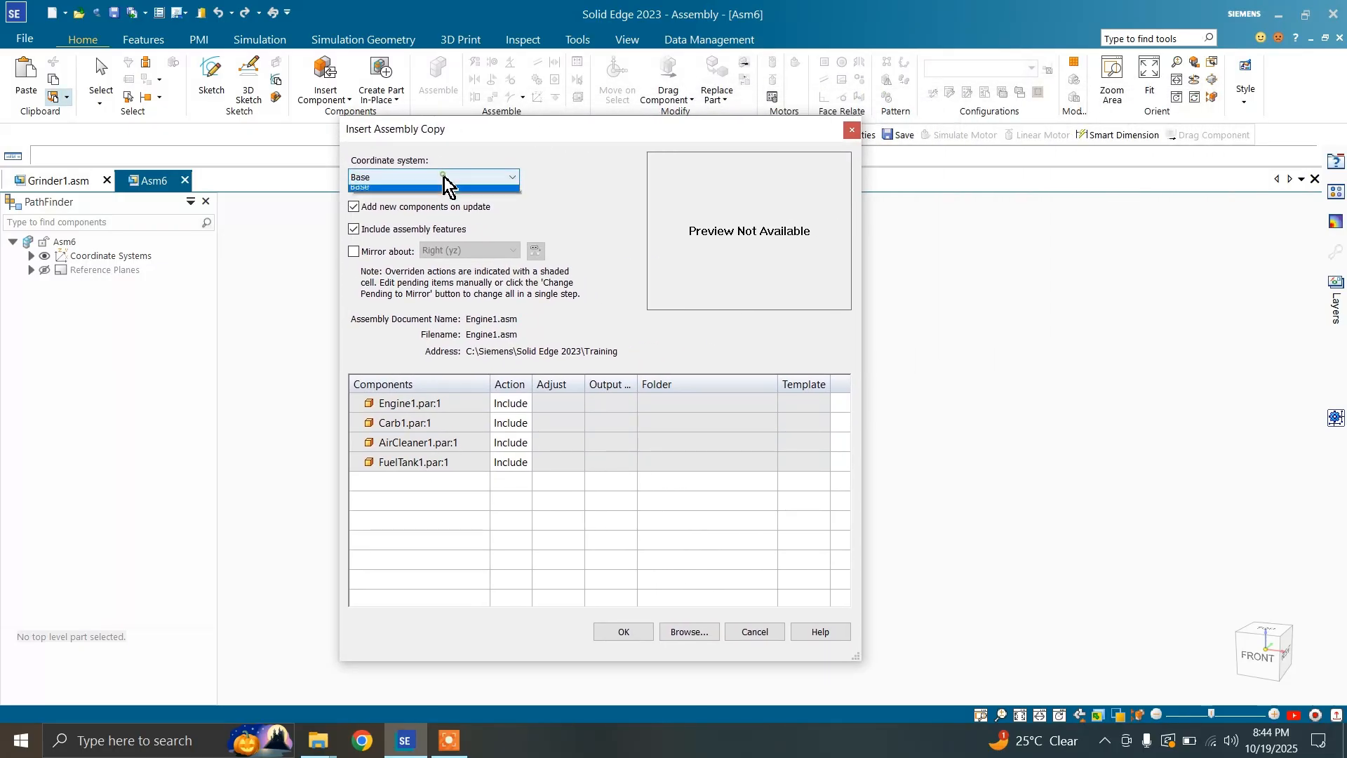
pyautogui.click(419, 159)
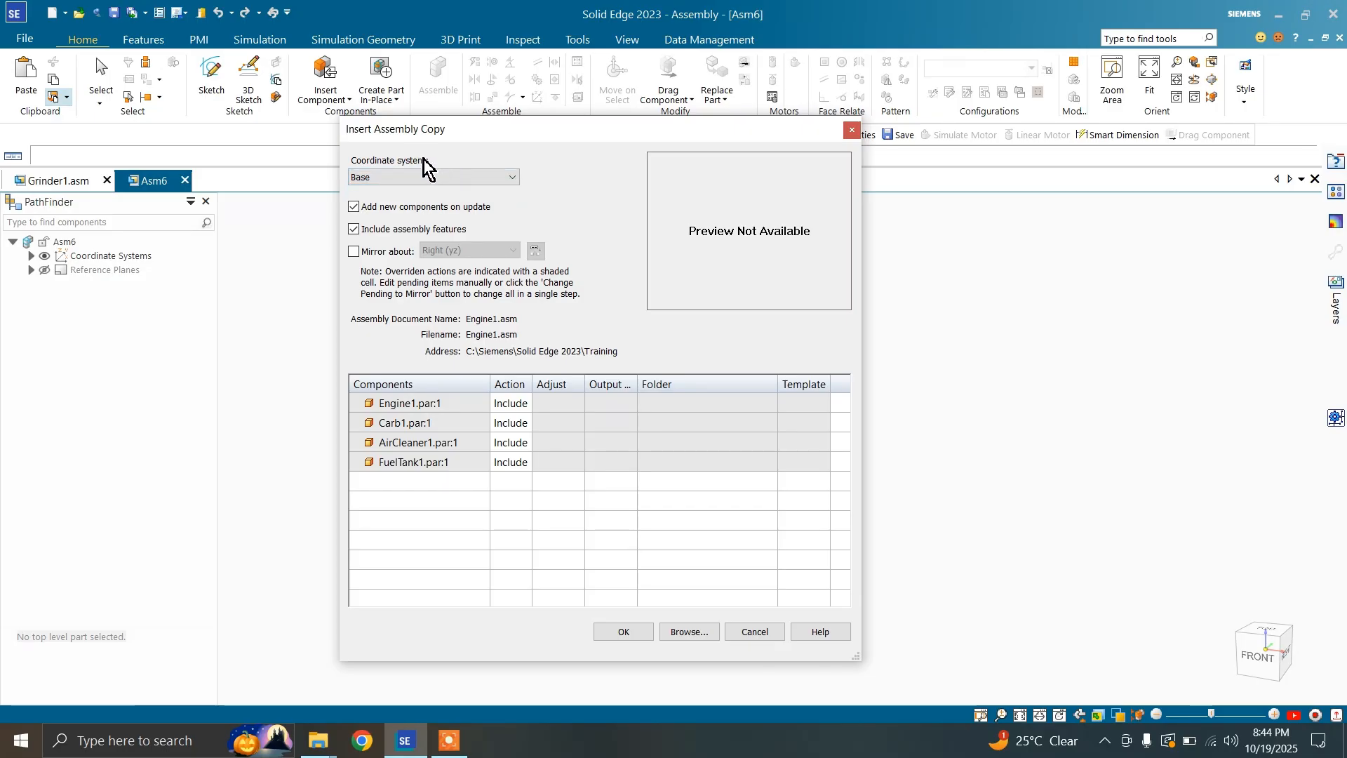
pyautogui.moveTo(475, 144); pyautogui.dragTo(891, 135)
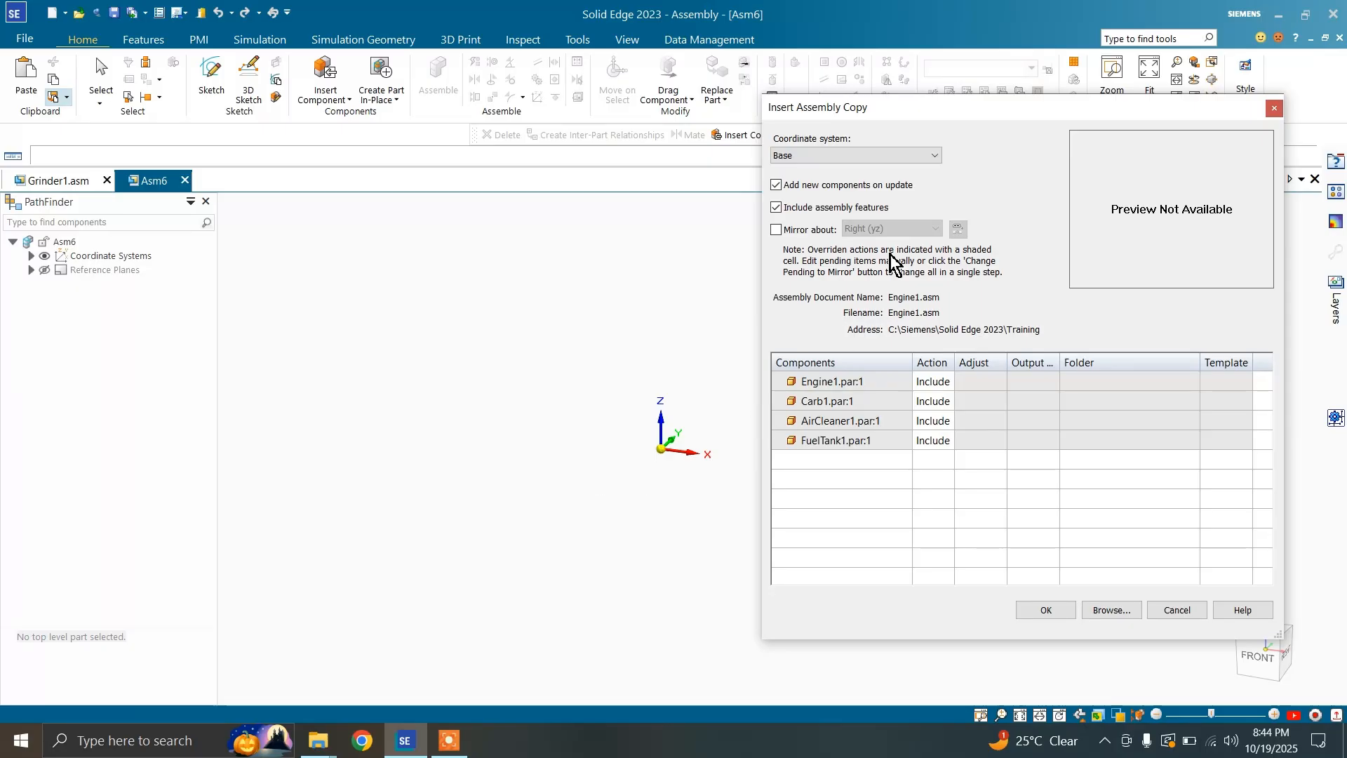
pyautogui.click(898, 156)
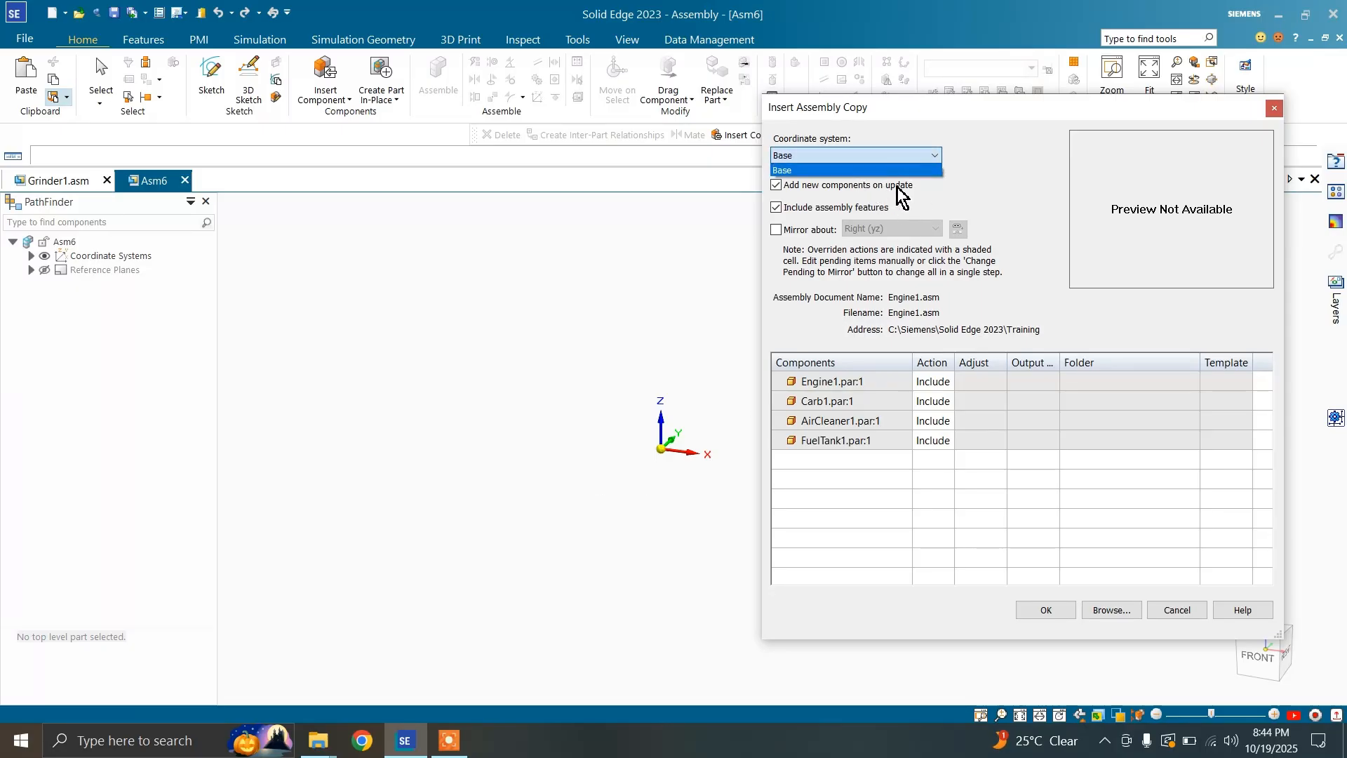
pyautogui.click(948, 186)
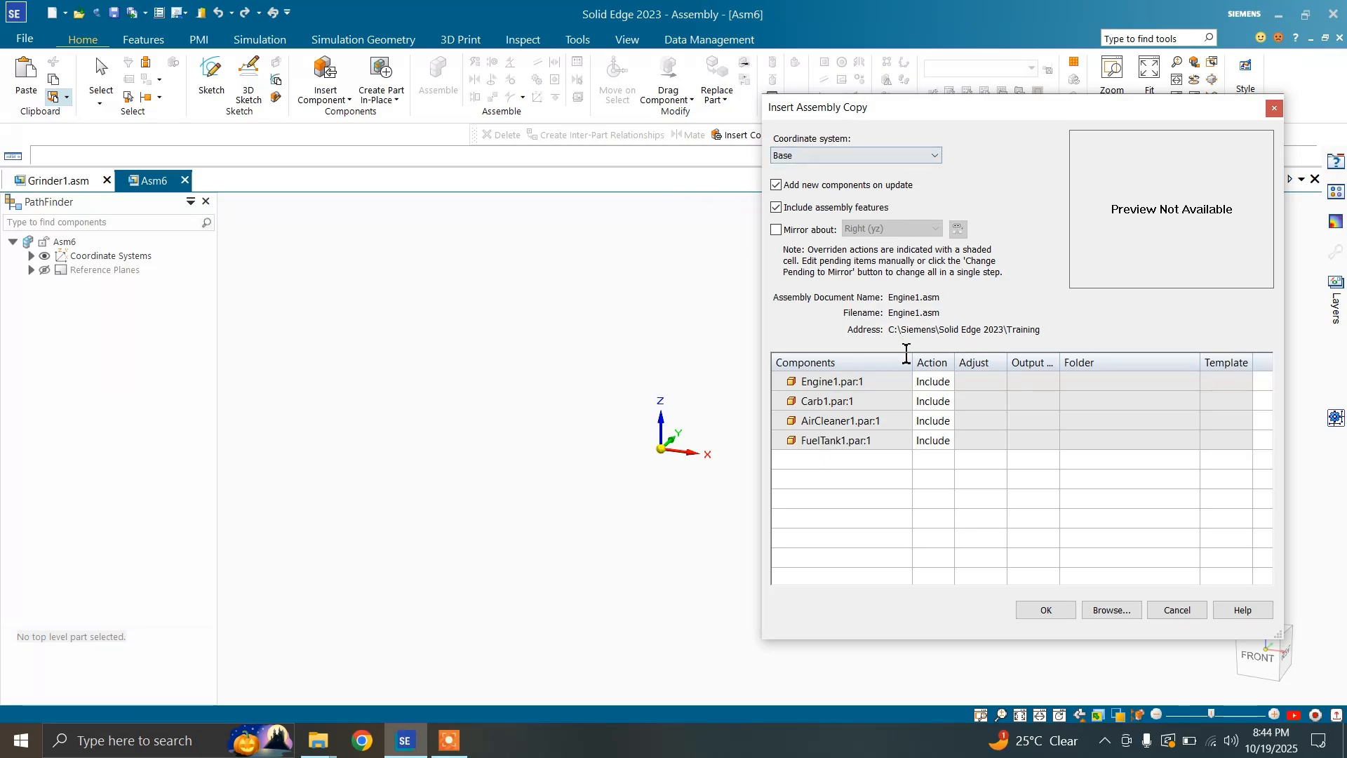
# Try the Mirror about option, turn it off again, and insert the Engine1 copy with all components included
pyautogui.click(796, 230)
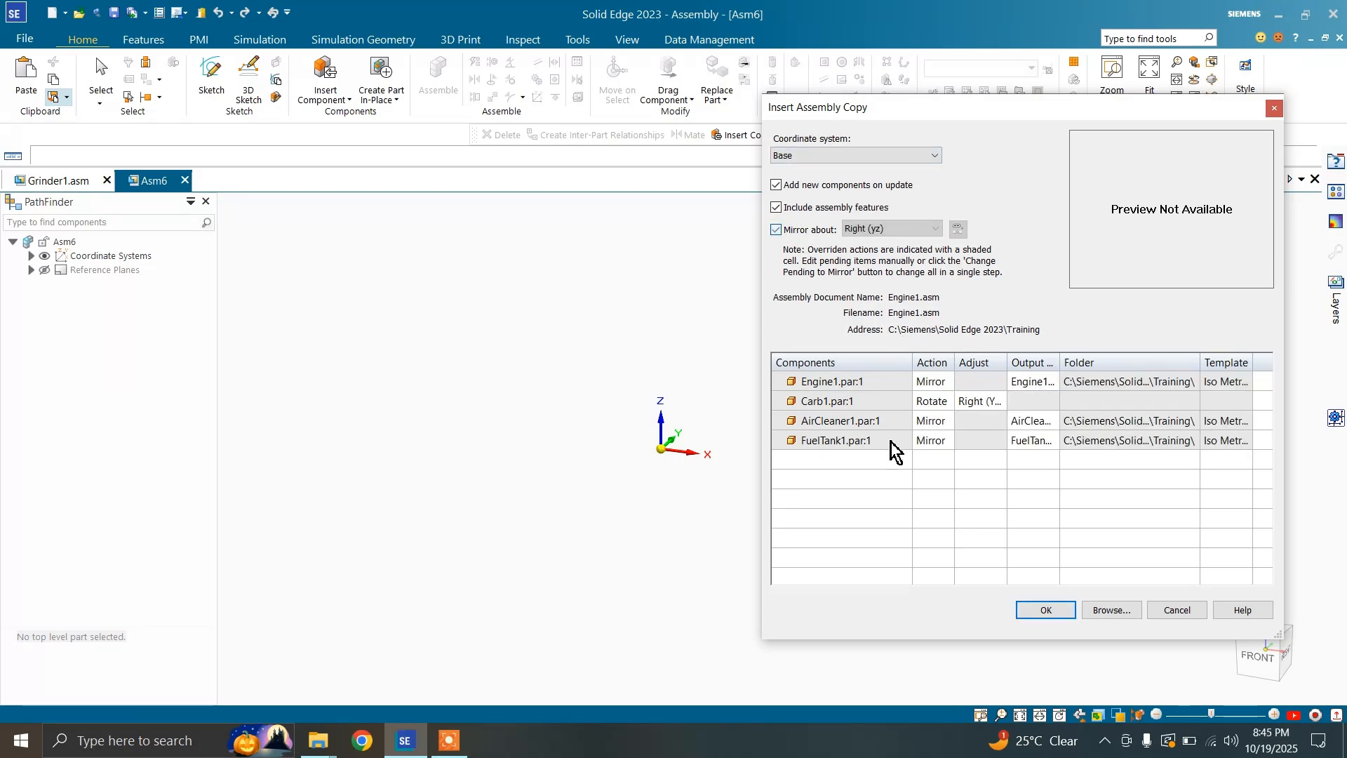
pyautogui.click(776, 230)
pyautogui.click(1052, 608)
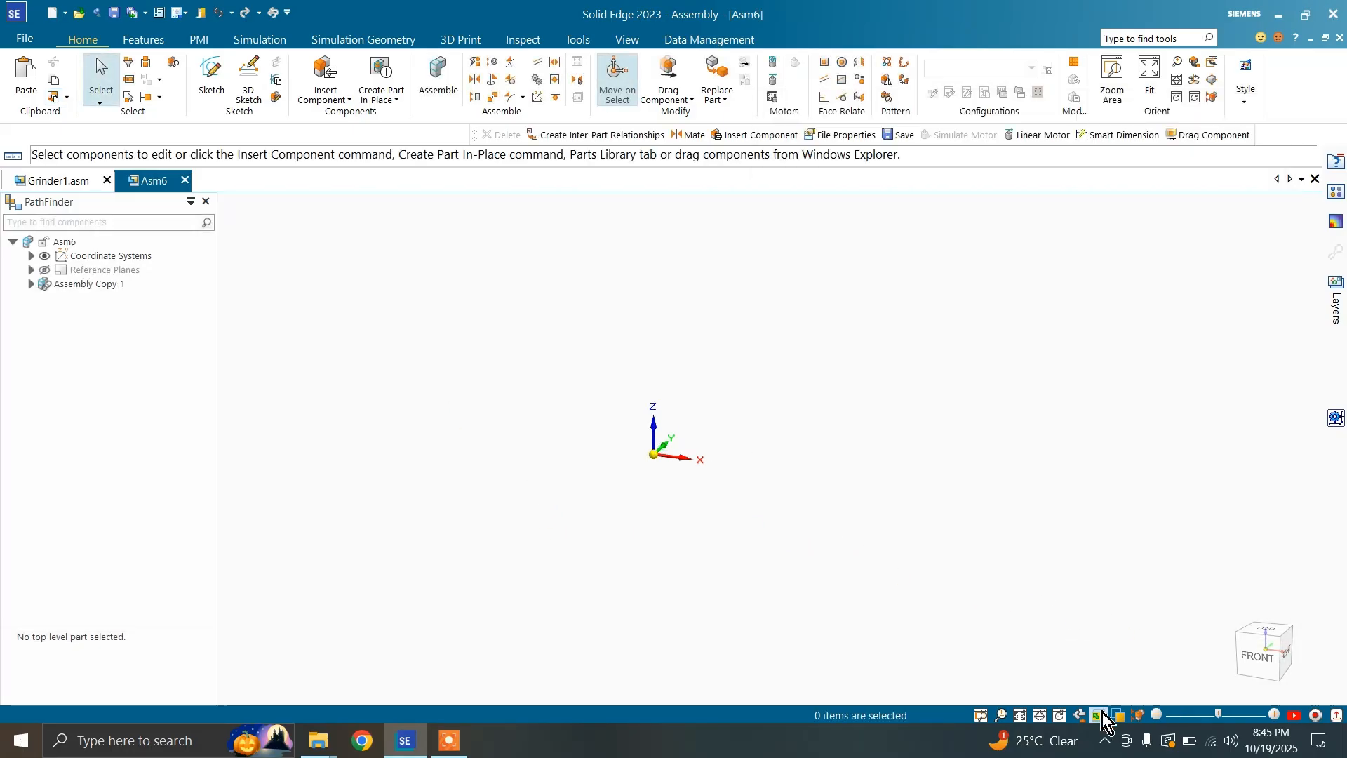
# Fit the whole model in the view and examine the inserted engine assembly from an angled viewpoint
pyautogui.click(1026, 712)
pyautogui.scroll(-4, 636, 497)
pyautogui.moveTo(637, 497); pyautogui.dragTo(693, 535, button='middle')
pyautogui.scroll(4, 562, 382)
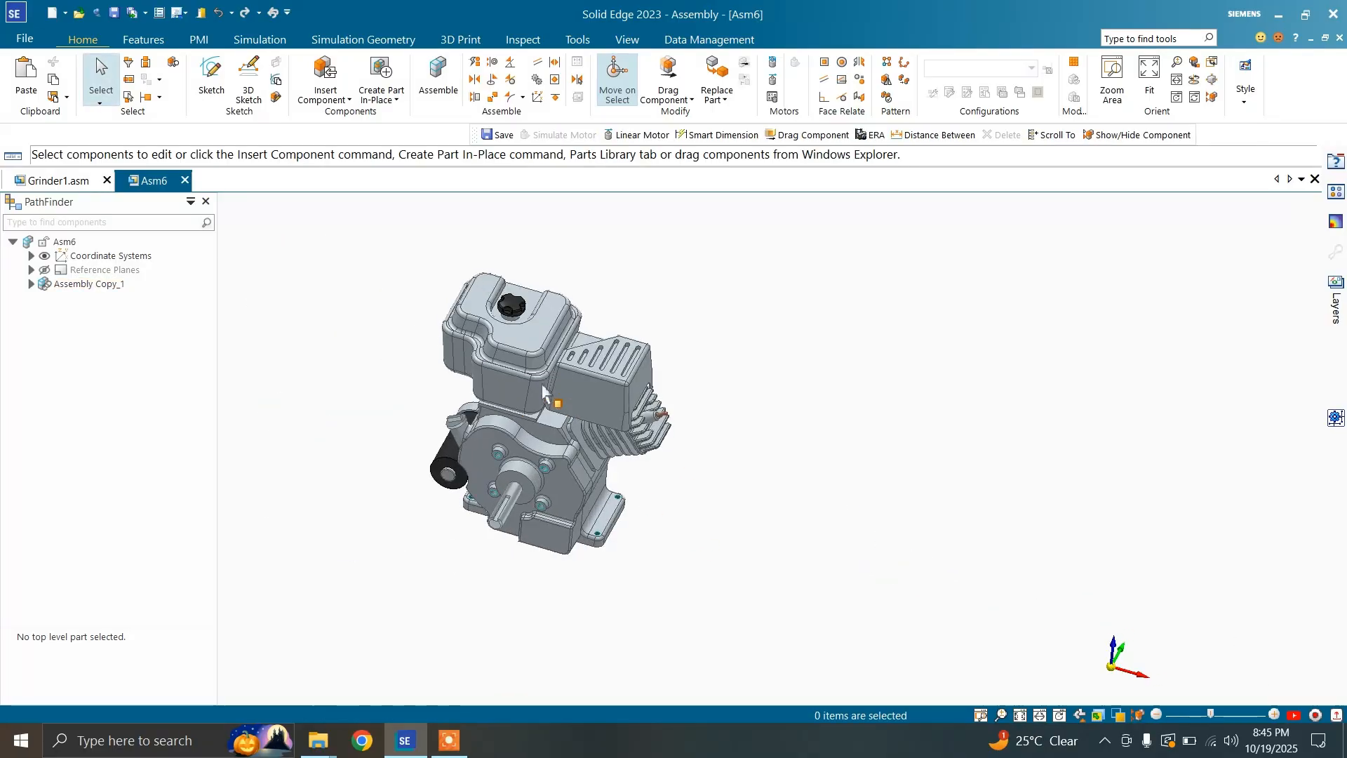
pyautogui.keyDown('shift'); pyautogui.moveTo(581, 375); pyautogui.dragTo(737, 300, button='middle'); pyautogui.keyUp('shift')
pyautogui.scroll(-3, 737, 299)
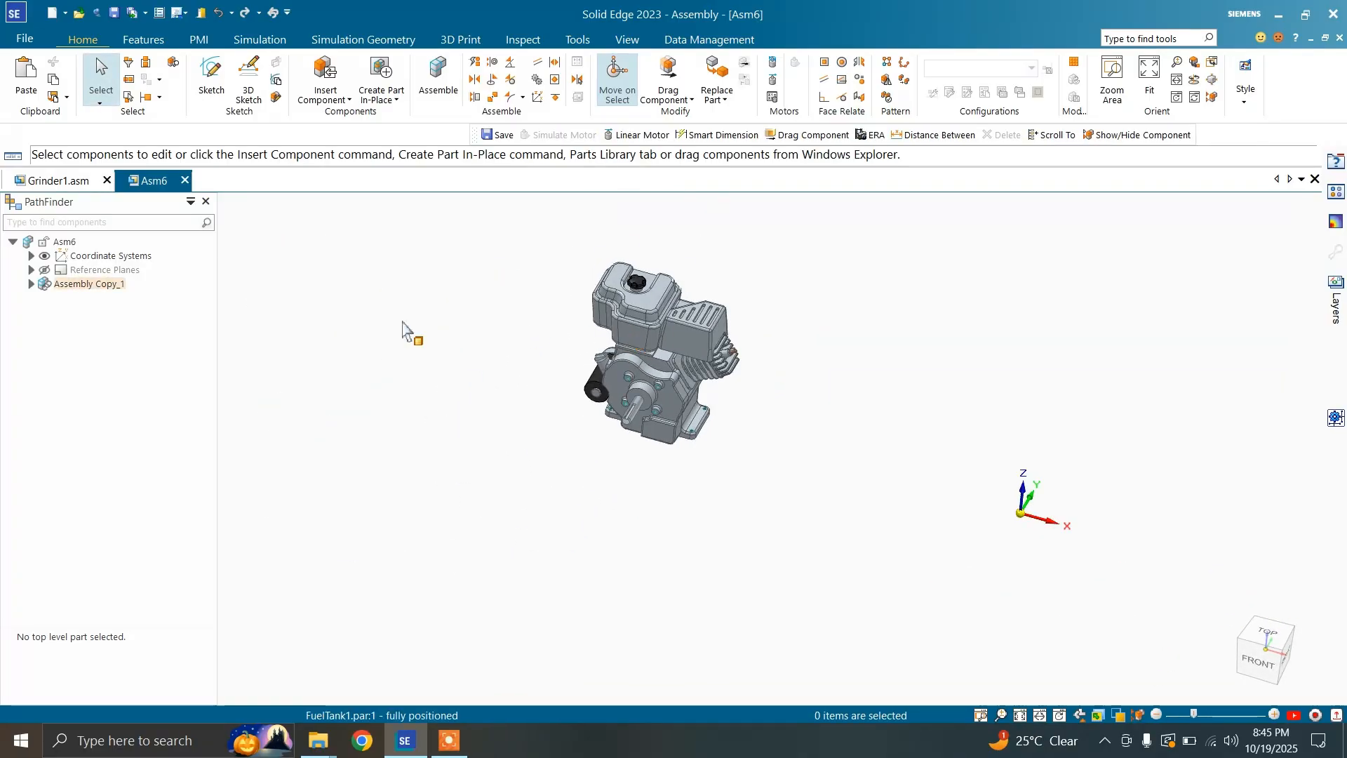
# Expand the inserted assembly copy in the component tree, highlight it to examine its parts, and clear the selection
pyautogui.click(30, 292)
pyautogui.click(31, 283)
pyautogui.click(76, 284)
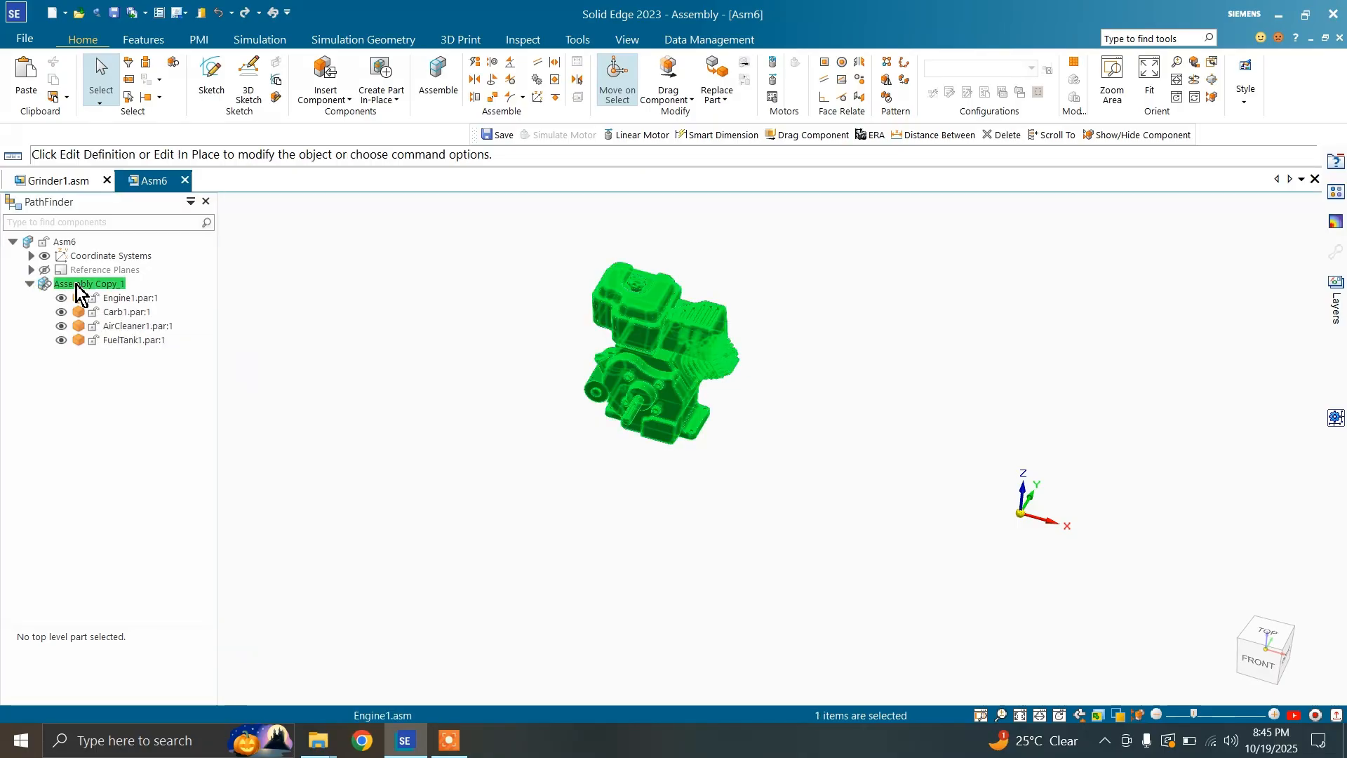
pyautogui.click(371, 322)
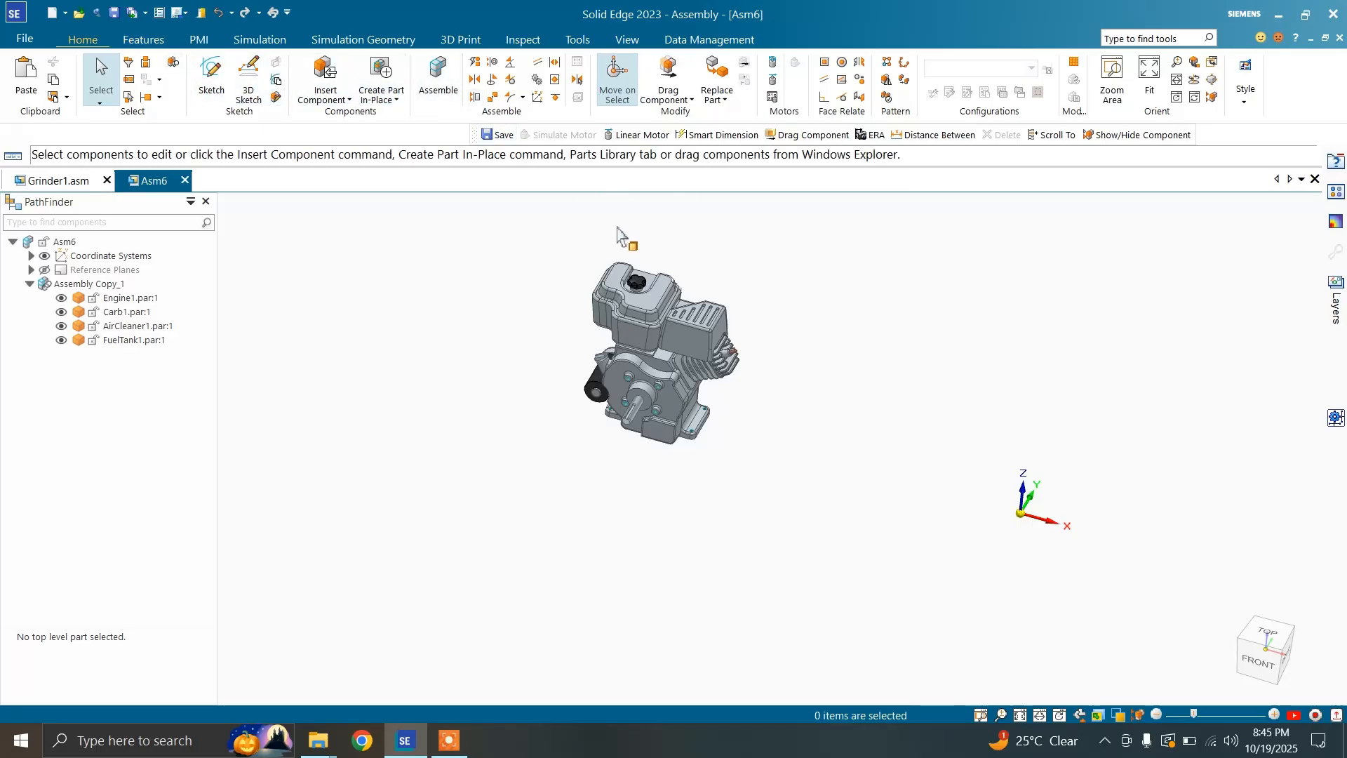
# Close Asm6 without saving and review the assembly copy and inter-part relationship commands in Grinder1.asm
pyautogui.click(184, 181)
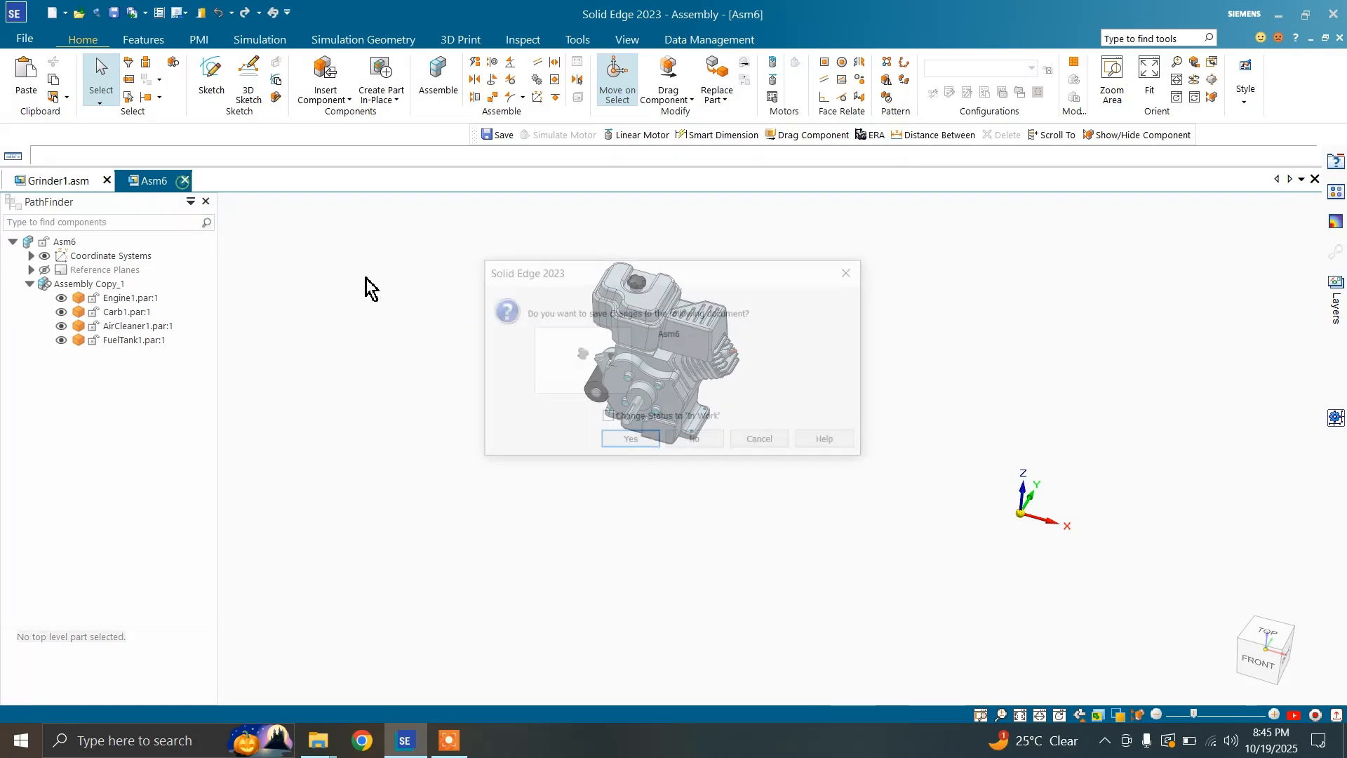
pyautogui.click(675, 448)
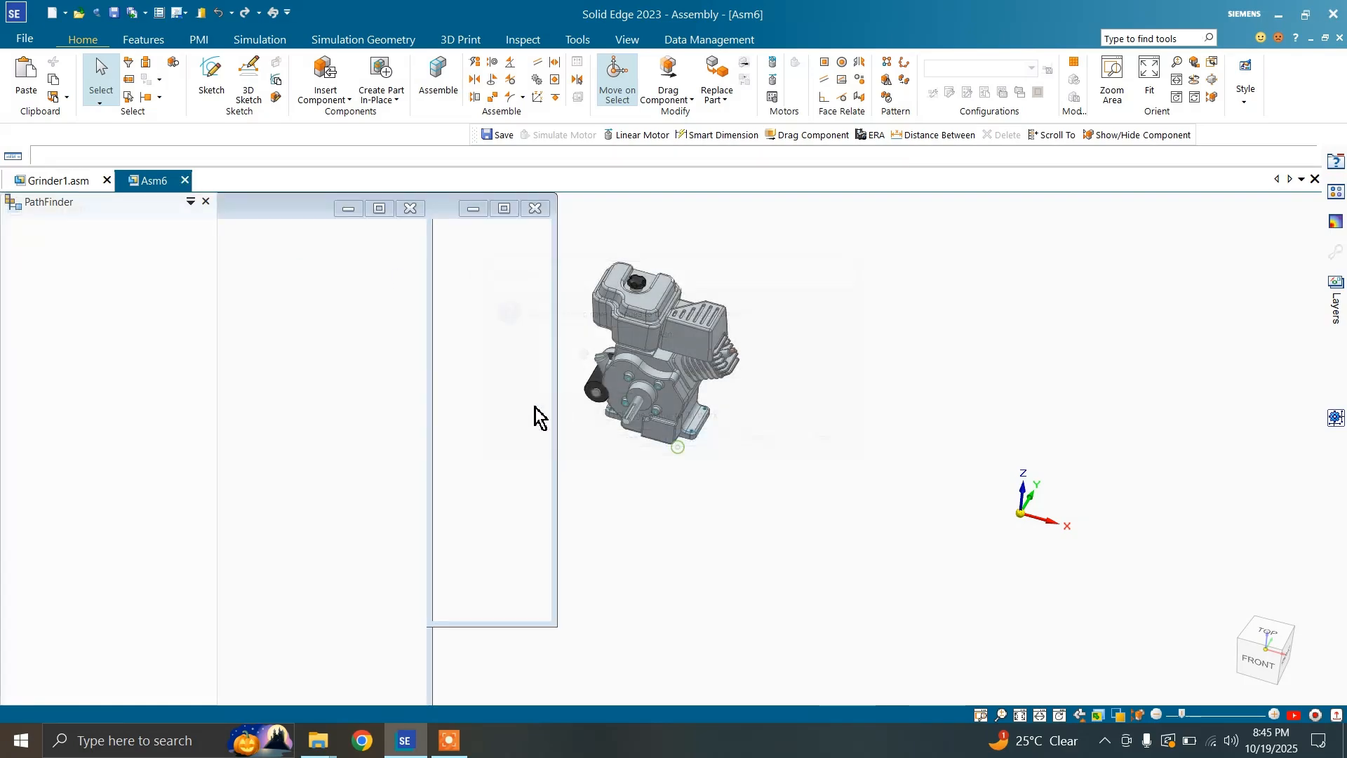
pyautogui.click(66, 98)
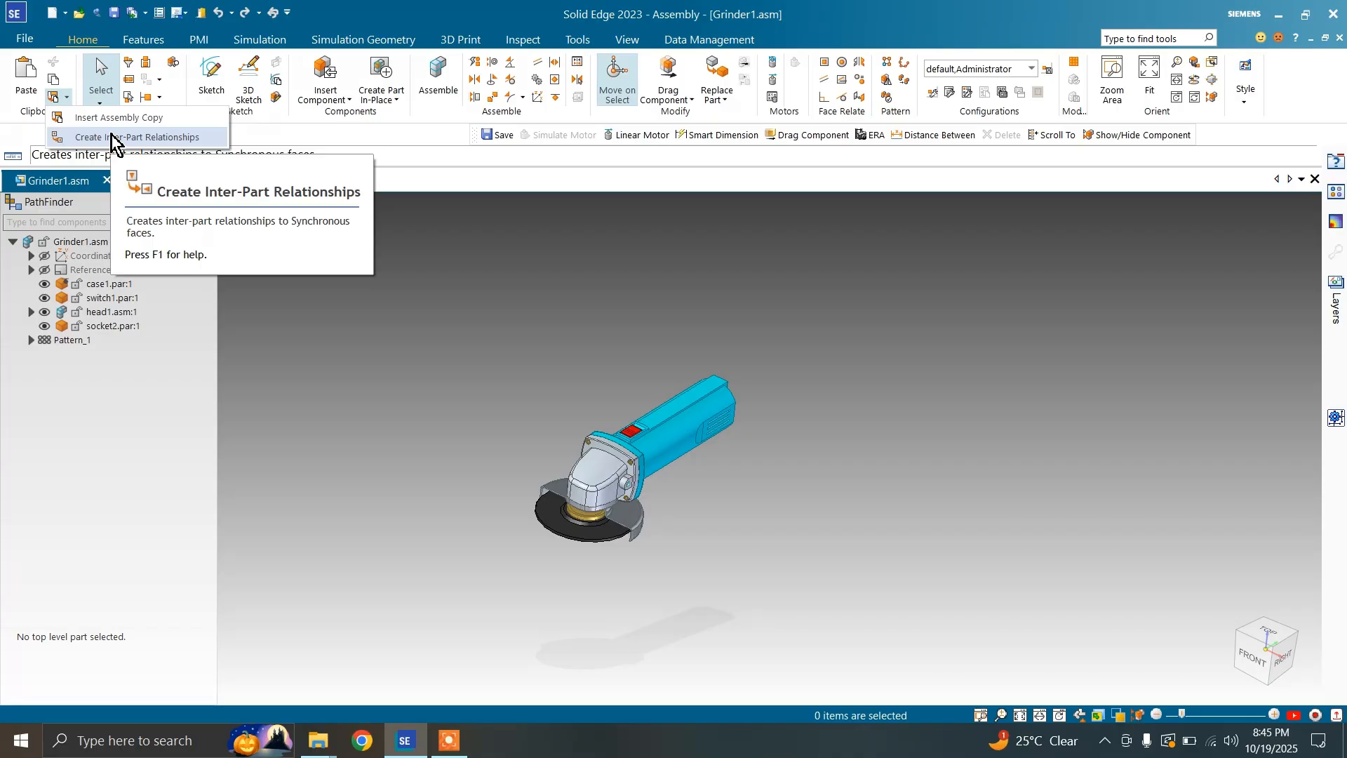
pyautogui.click(522, 374)
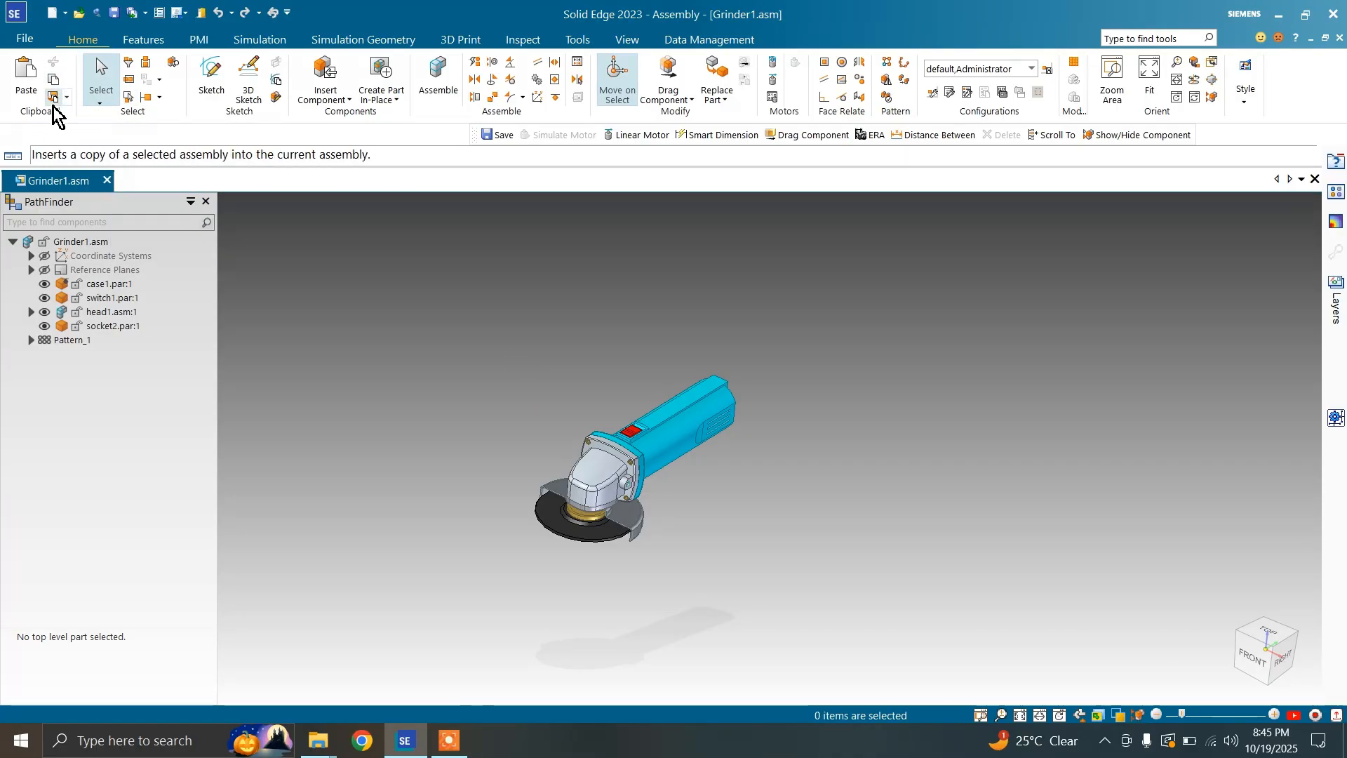
# Review the selection options for the grinder assembly and turn on Face Priority
pyautogui.scroll(1, 712, 495)
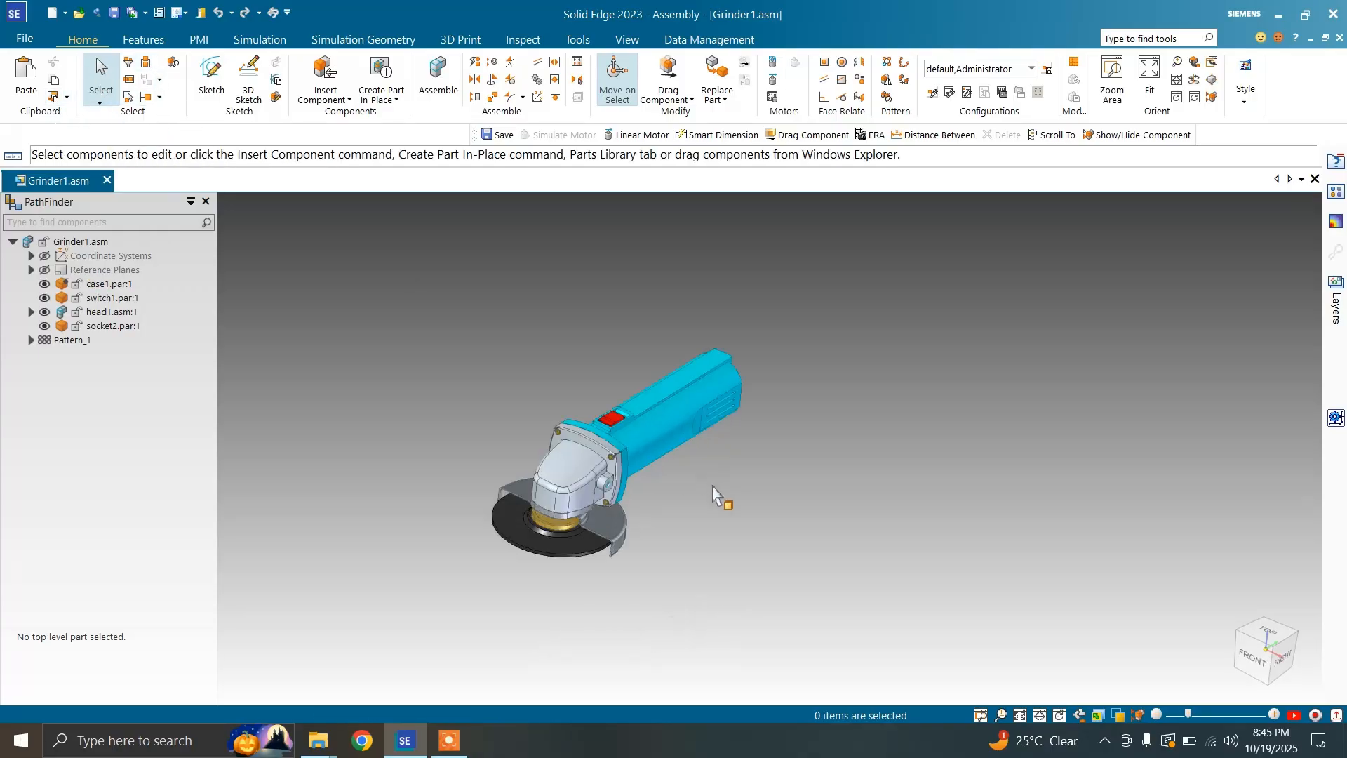
pyautogui.scroll(2, 713, 495)
pyautogui.click(105, 102)
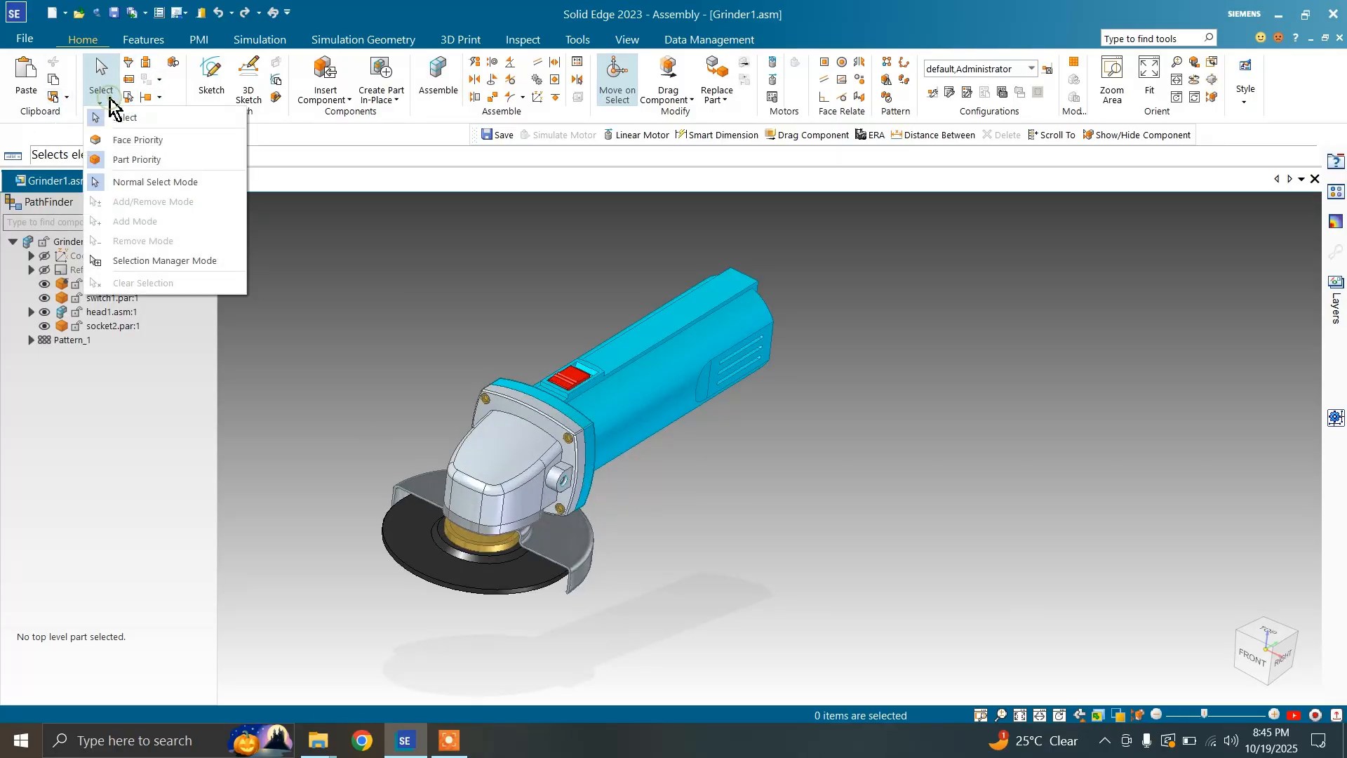
pyautogui.click(378, 267)
pyautogui.click(107, 99)
pyautogui.click(127, 139)
pyautogui.scroll(1, 468, 375)
pyautogui.scroll(1, 468, 376)
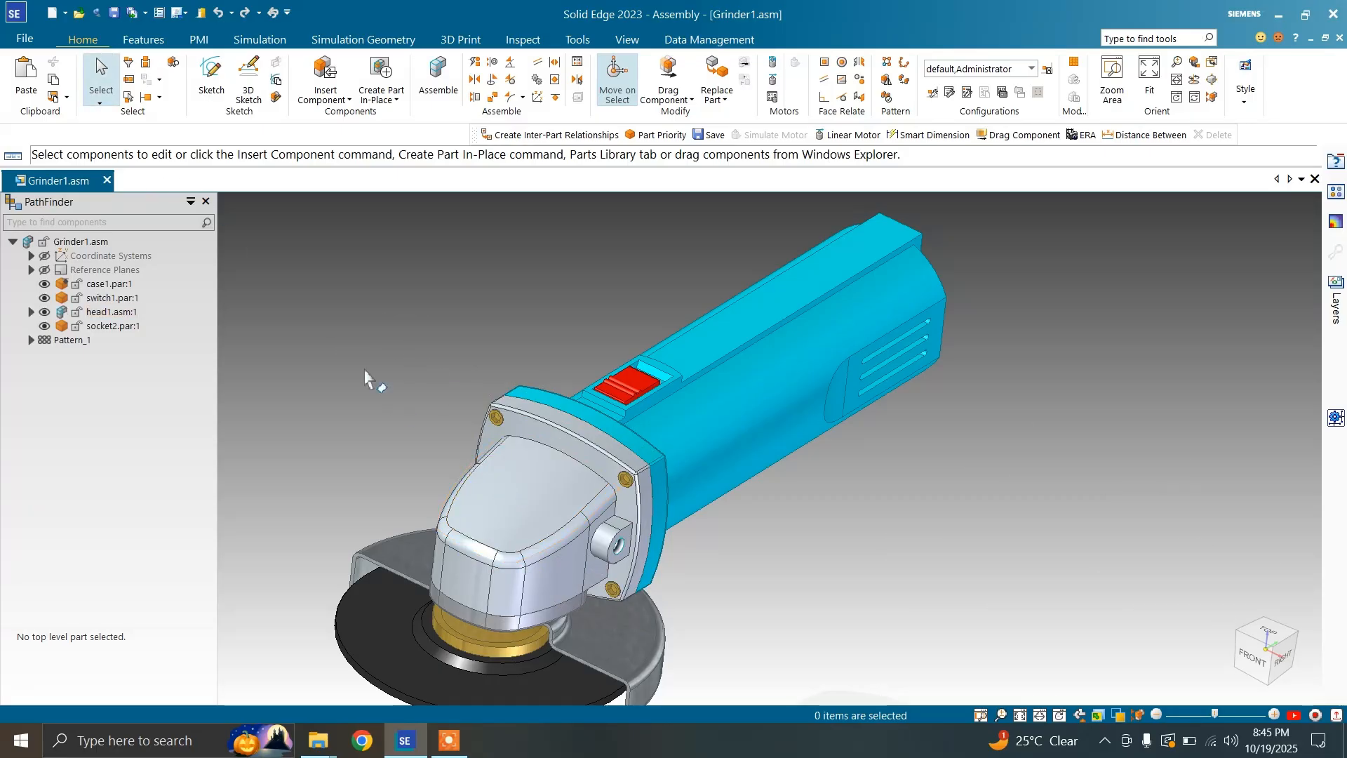
# Switch the selection back to Part Priority, select the grinder head component, and clear the selection
pyautogui.click(100, 102)
pyautogui.click(125, 141)
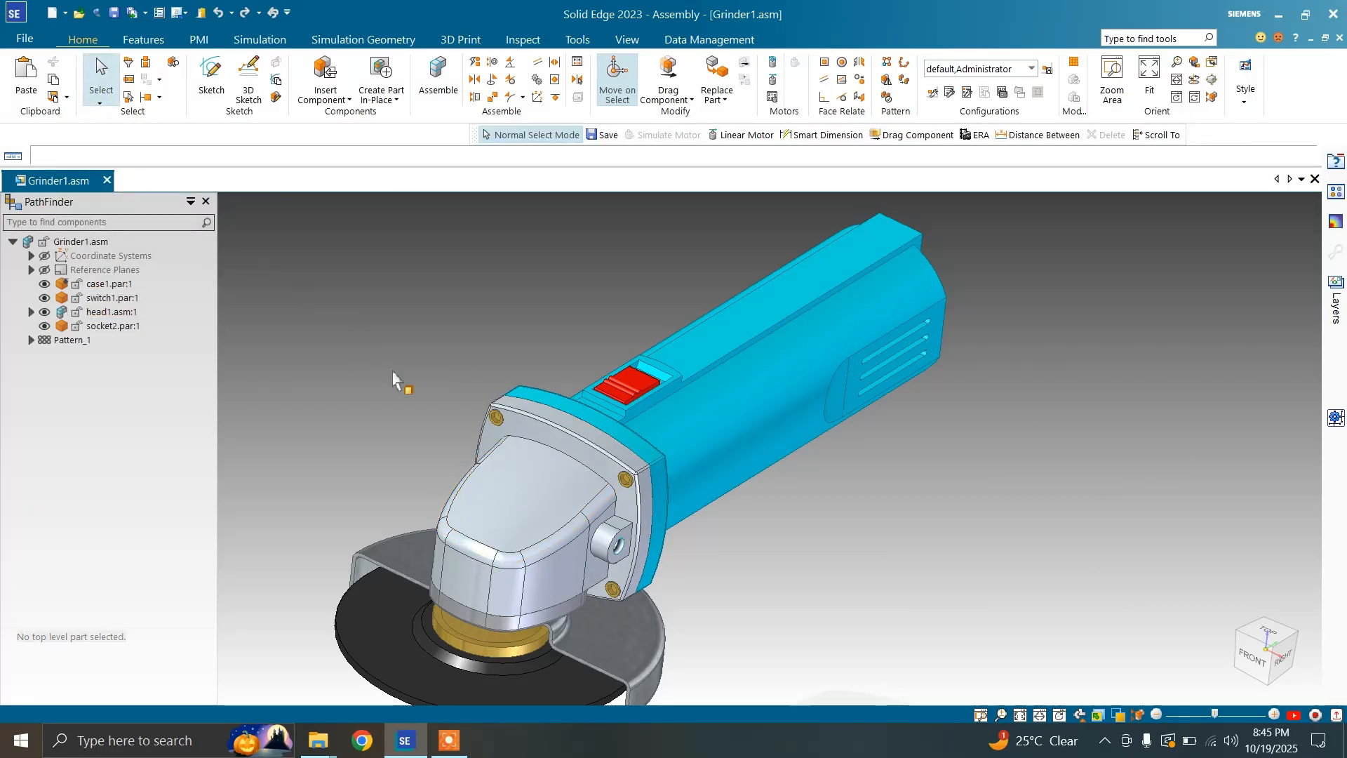
pyautogui.click(489, 500)
pyautogui.scroll(-2, 729, 487)
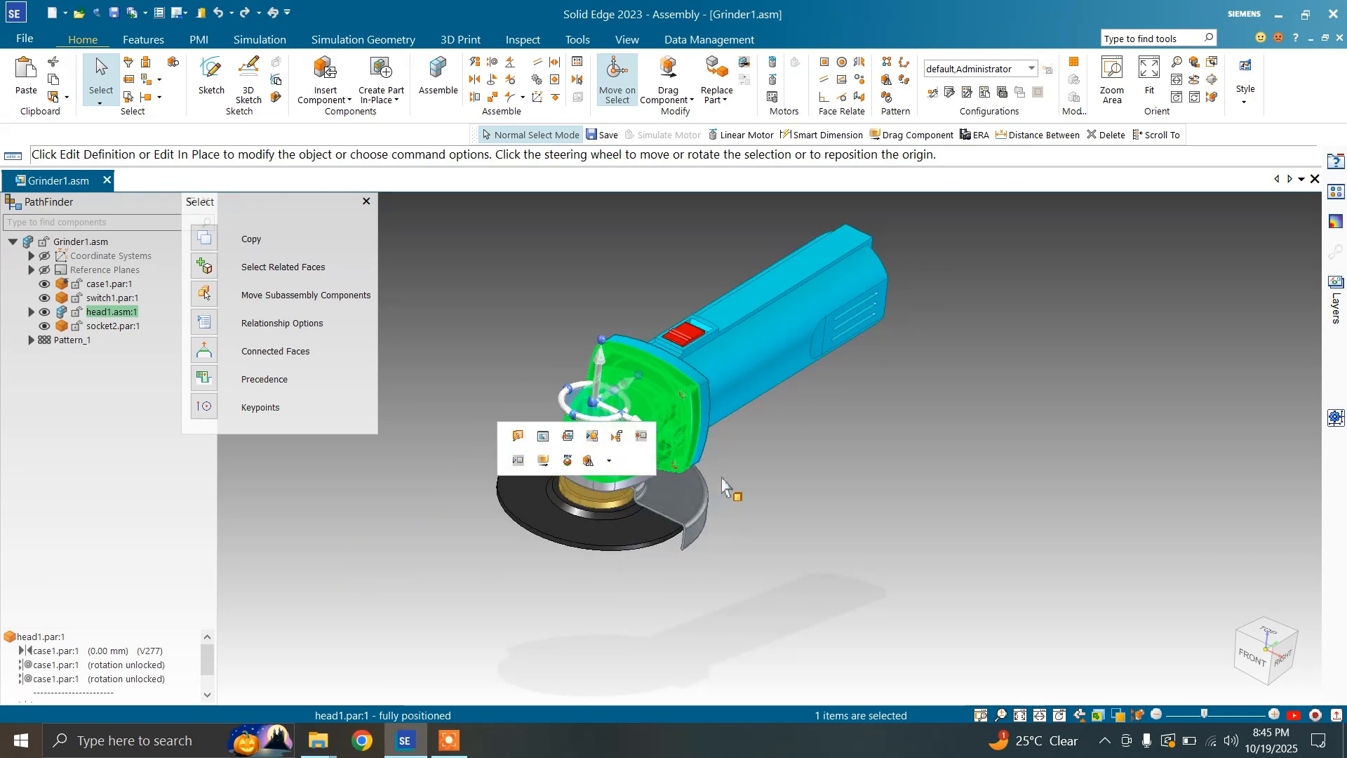
pyautogui.click(733, 469)
pyautogui.scroll(2, 733, 469)
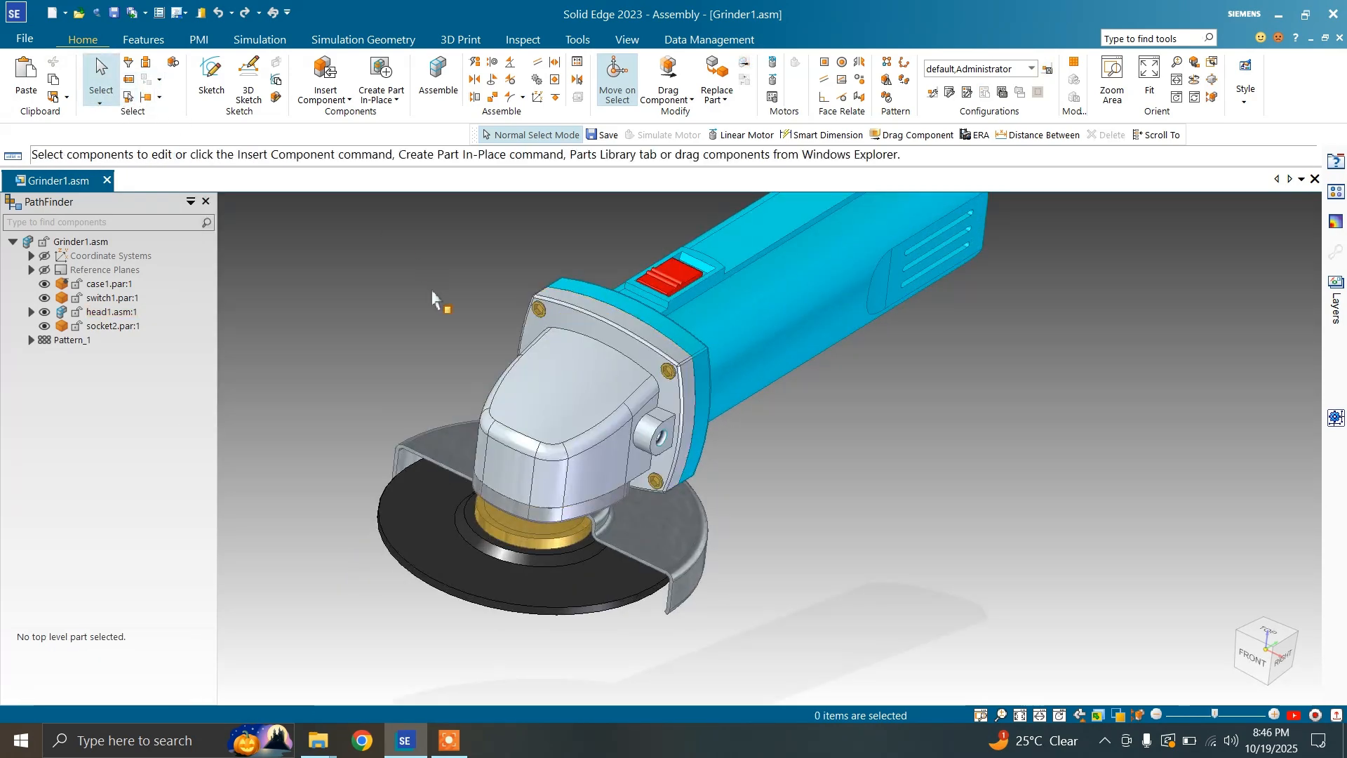
# Turn on Face Priority, select the flat face and the rounded edge face of the grinder head, and clear the selection
pyautogui.click(99, 103)
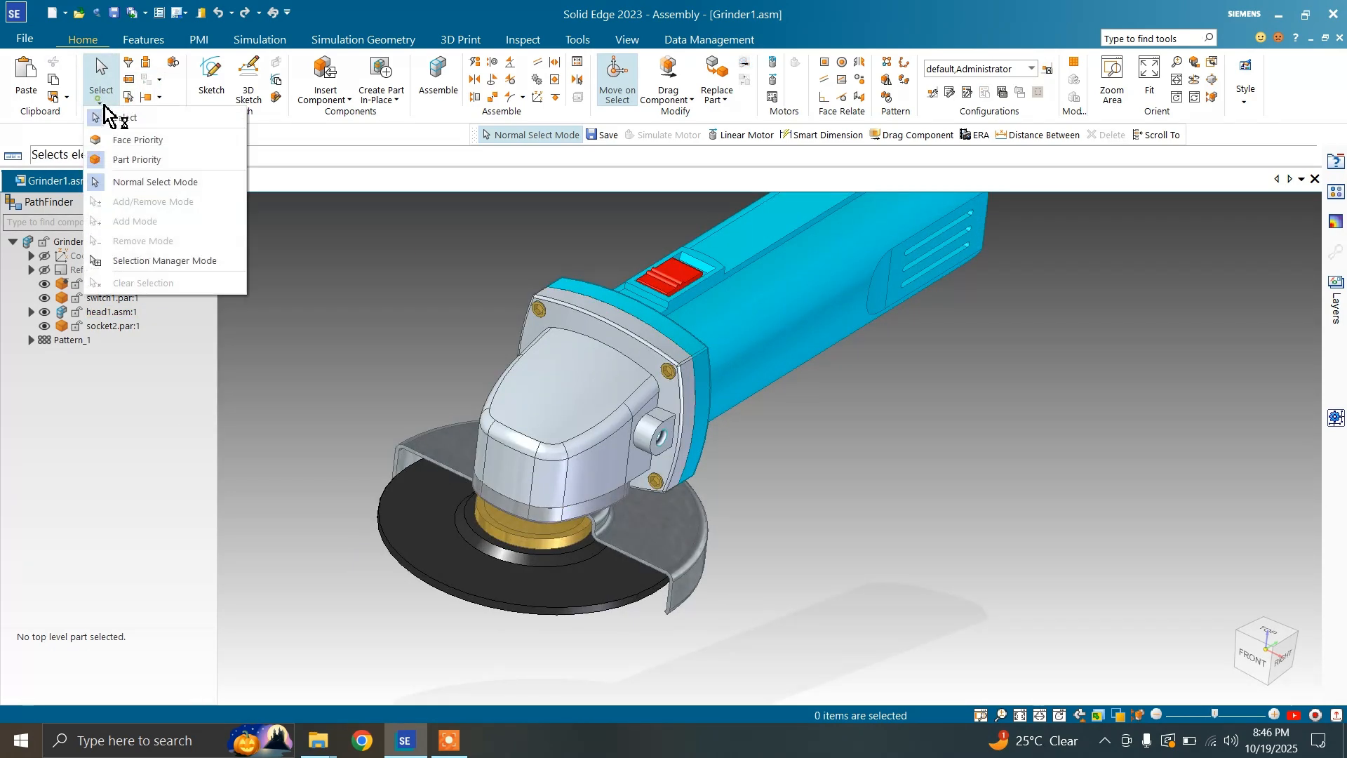
pyautogui.click(138, 138)
pyautogui.click(582, 393)
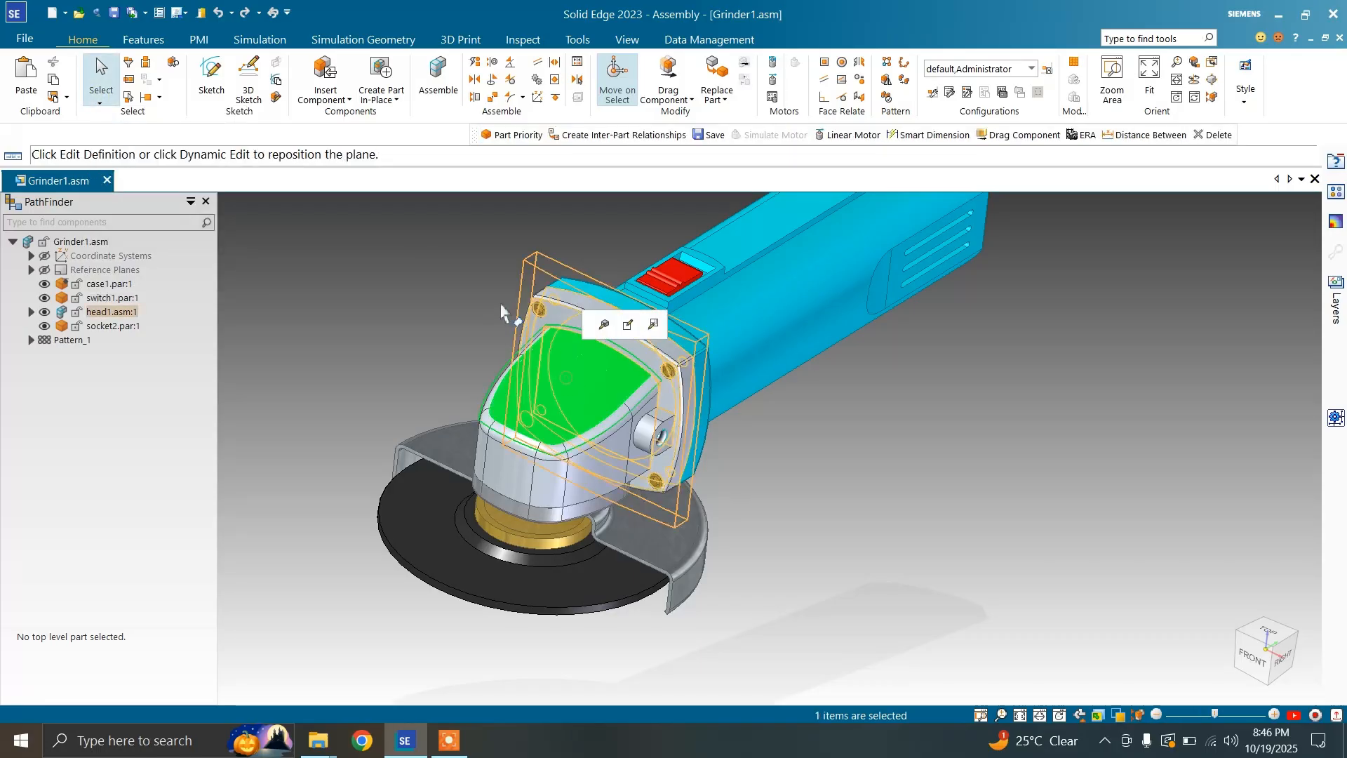
pyautogui.scroll(2, 610, 444)
pyautogui.click(610, 446)
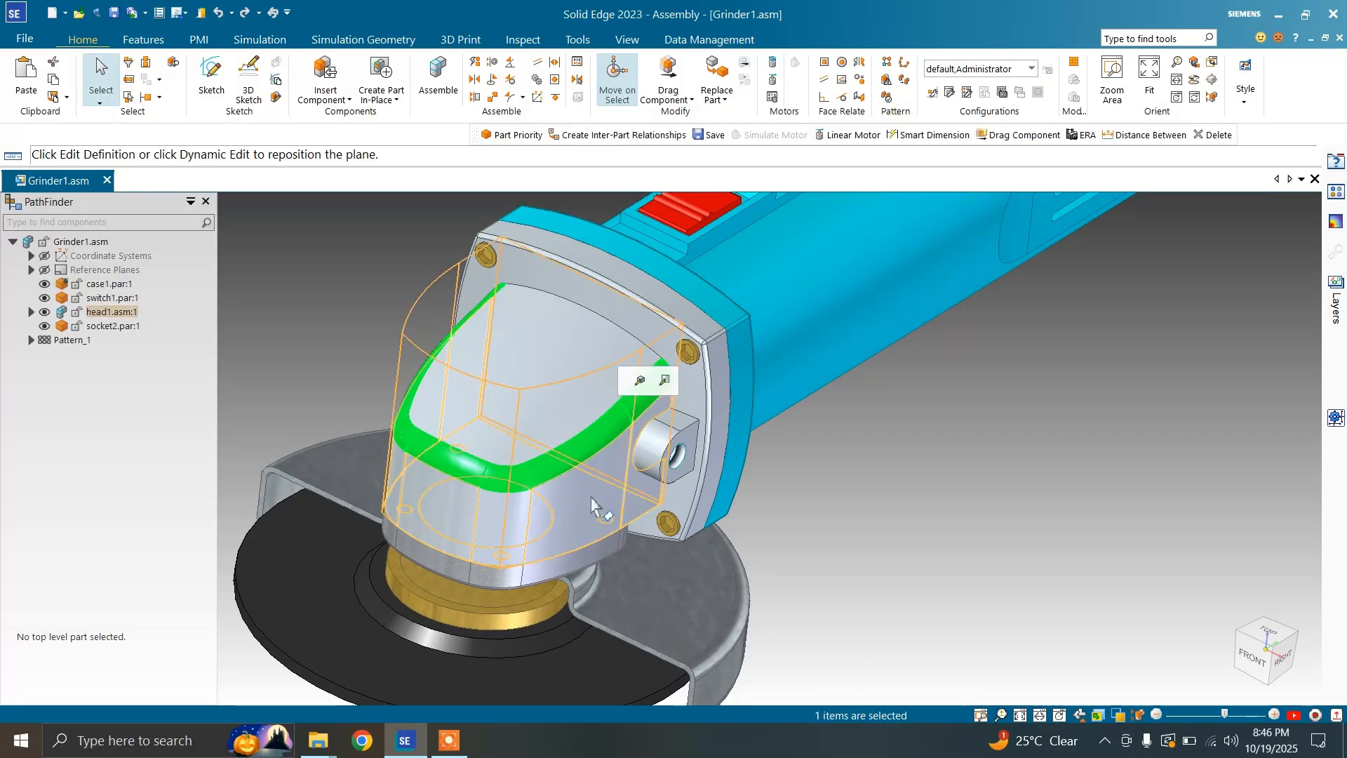
pyautogui.press('Escape')
# Toggle from Face Priority to Part Priority, select the whole grinder head component, and clear the selection
pyautogui.click(100, 102)
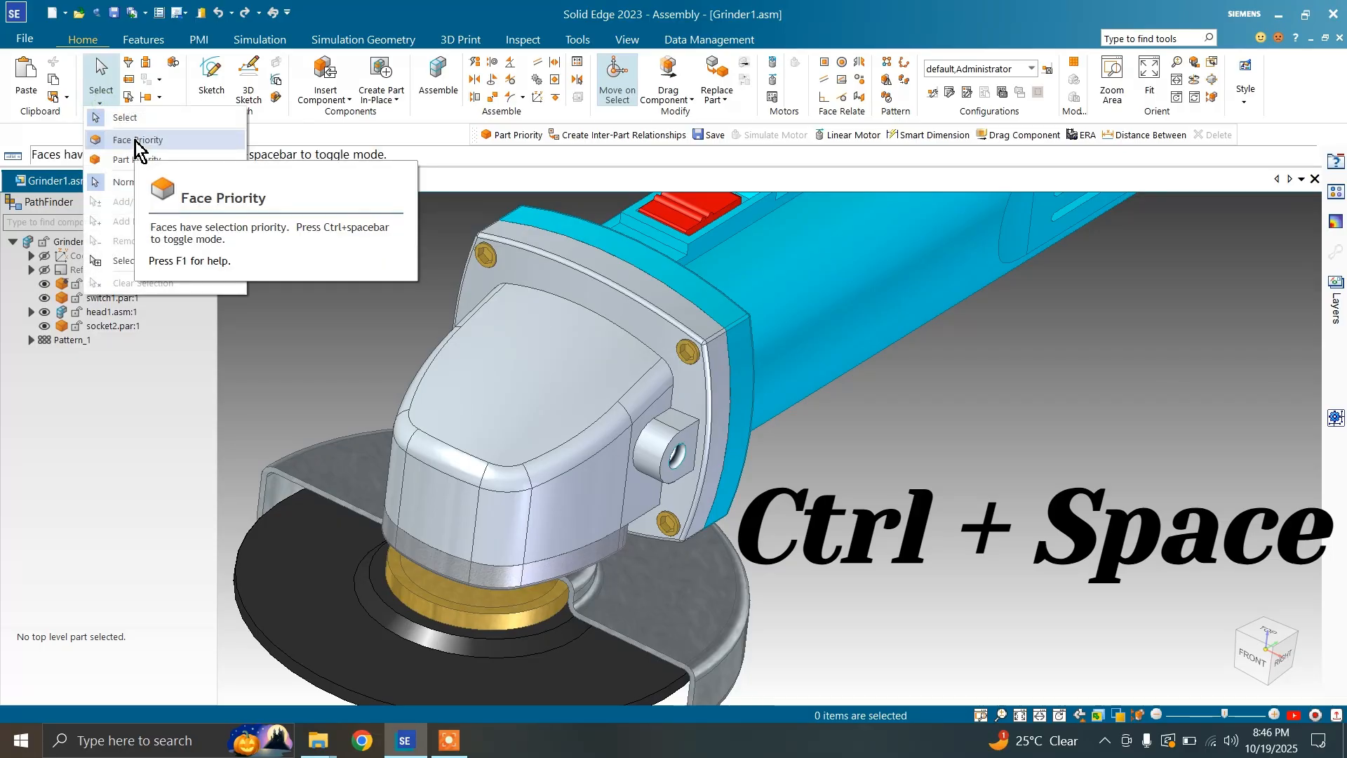
pyautogui.click(134, 141)
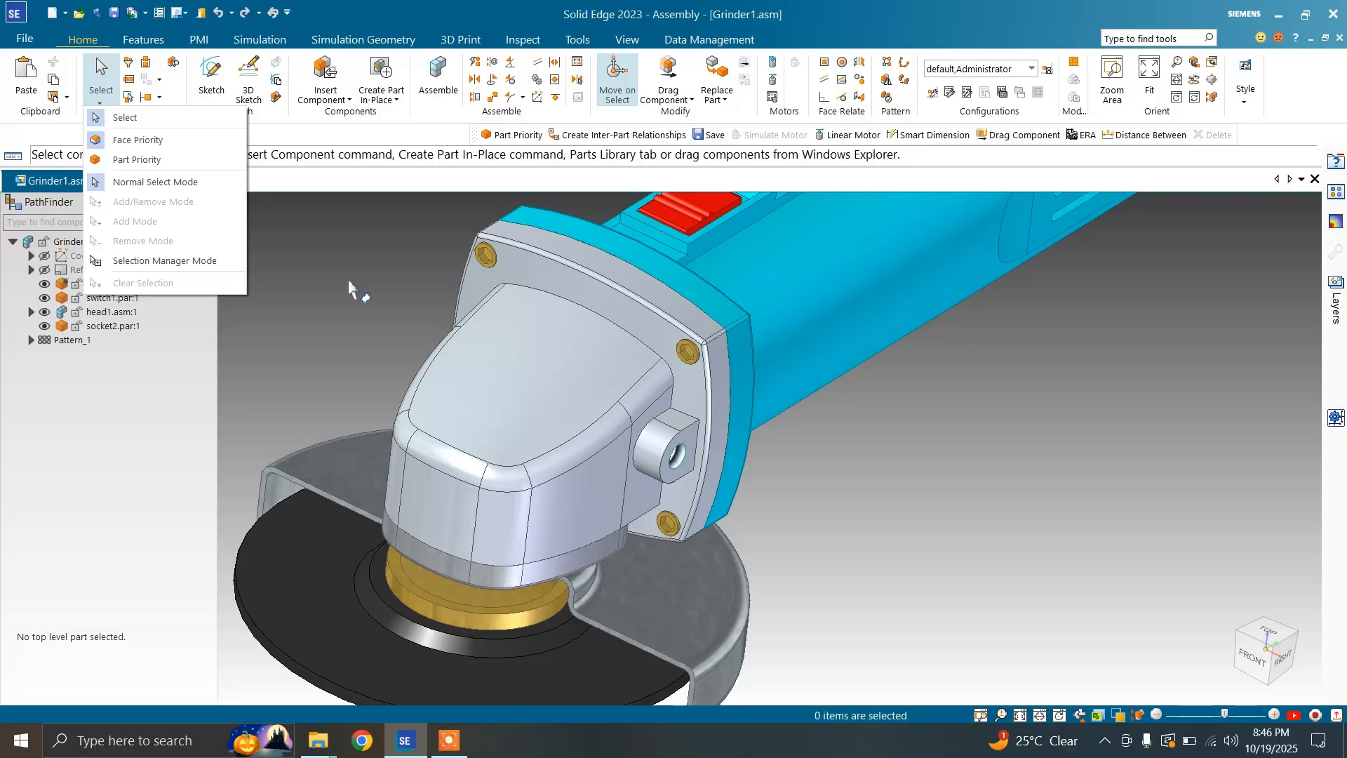
pyautogui.click(372, 311)
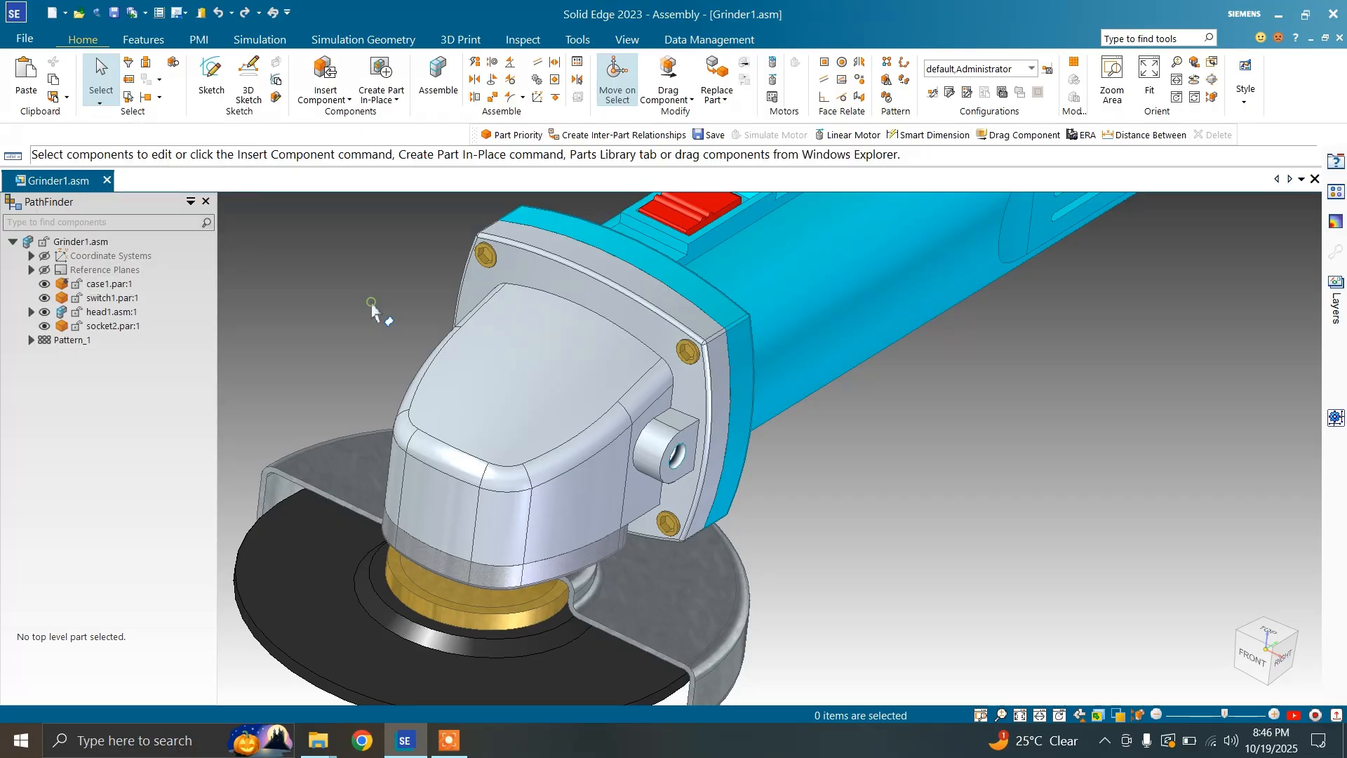
pyautogui.click(499, 362)
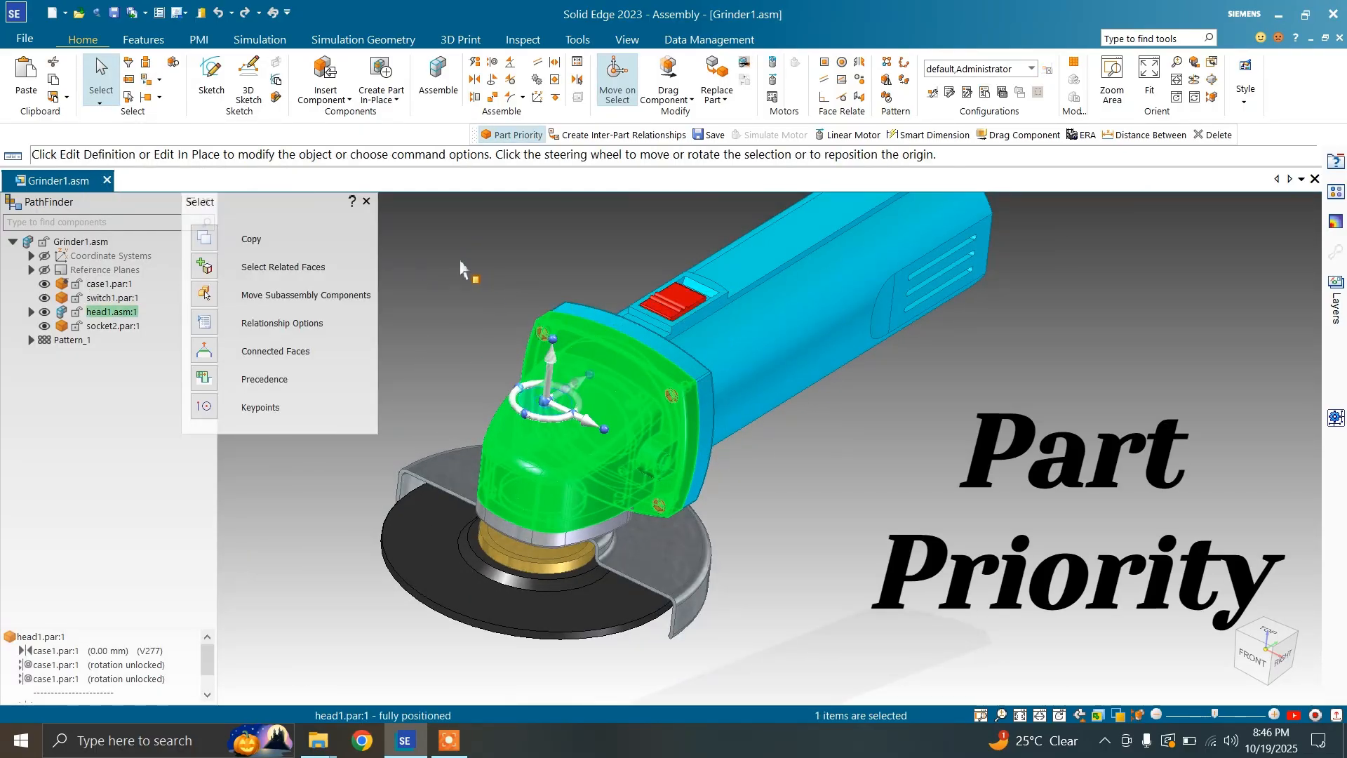
pyautogui.press('Escape')
# Use Normal Select Mode to select the grinder head, check the Add/Remove Mode option, and clear the selection
pyautogui.click(99, 103)
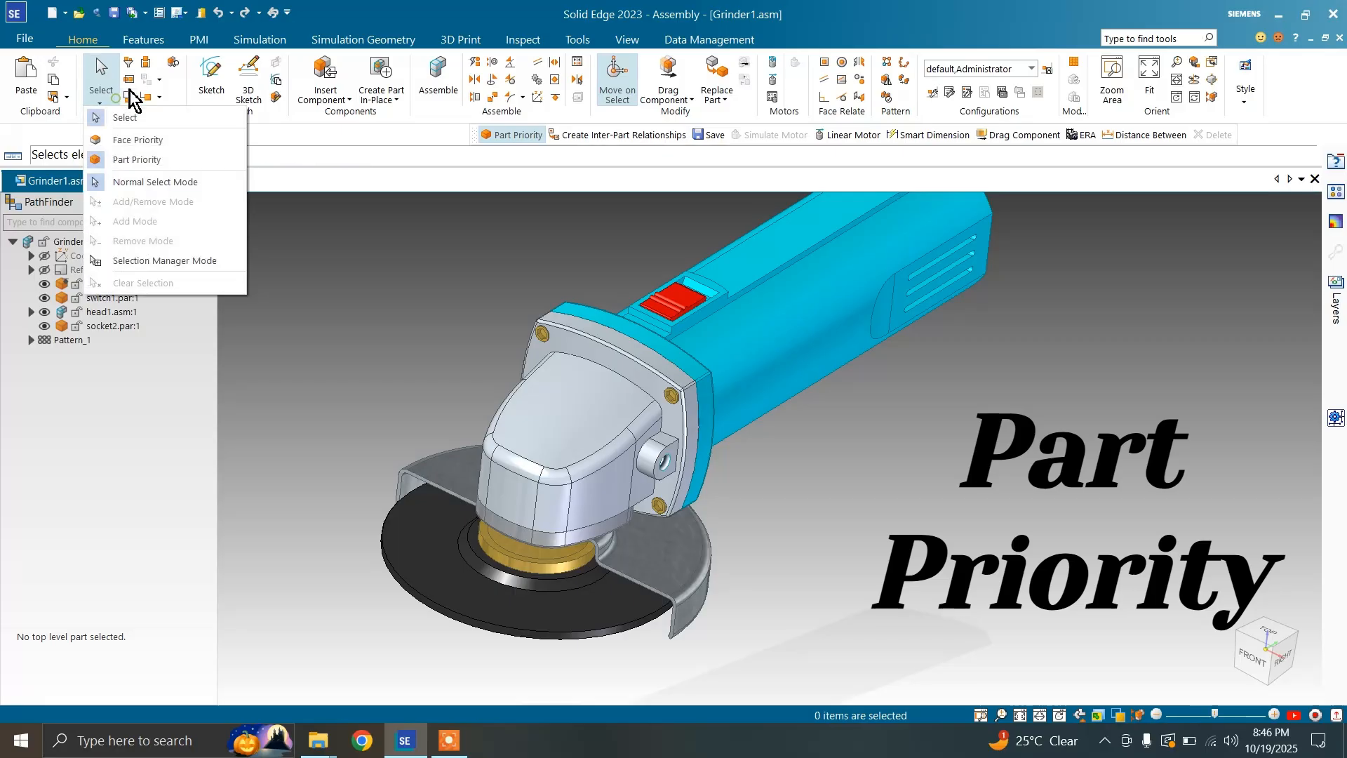
pyautogui.click(166, 183)
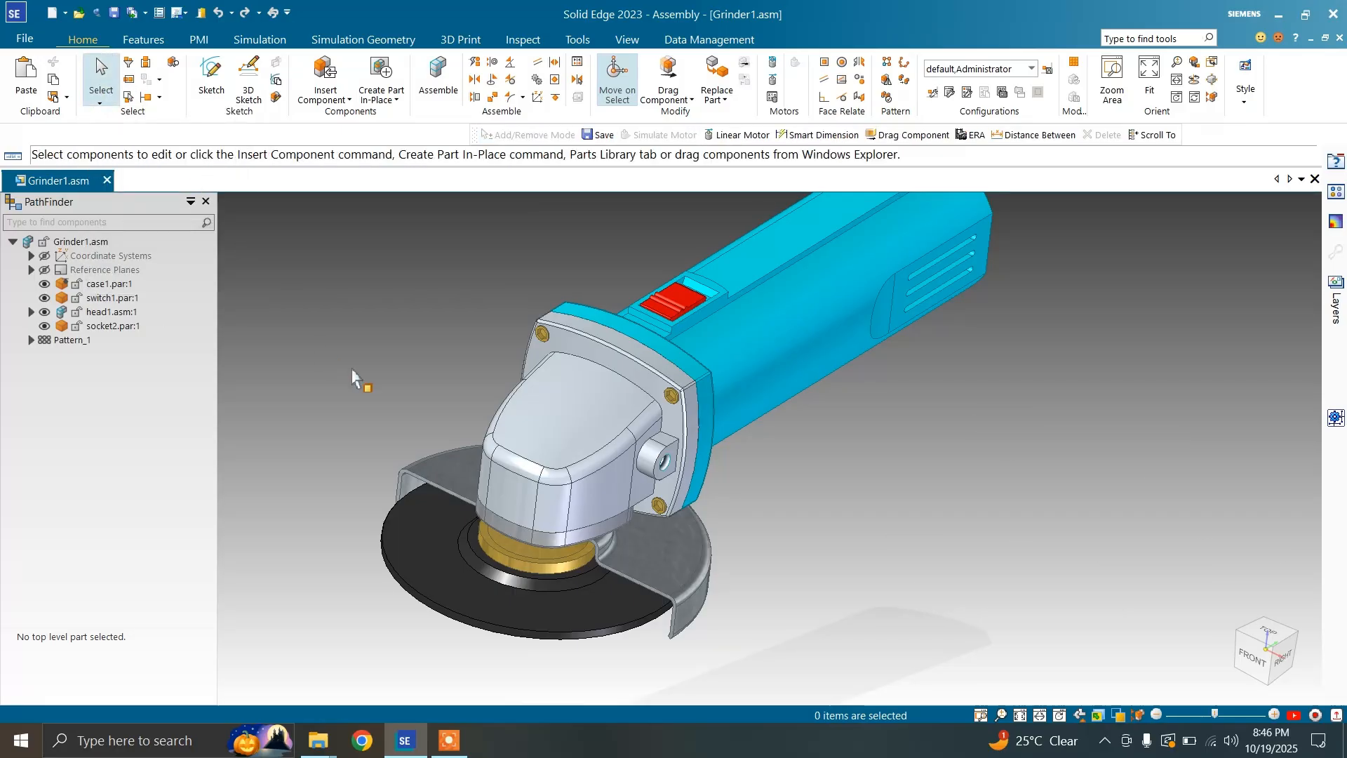
pyautogui.click(495, 401)
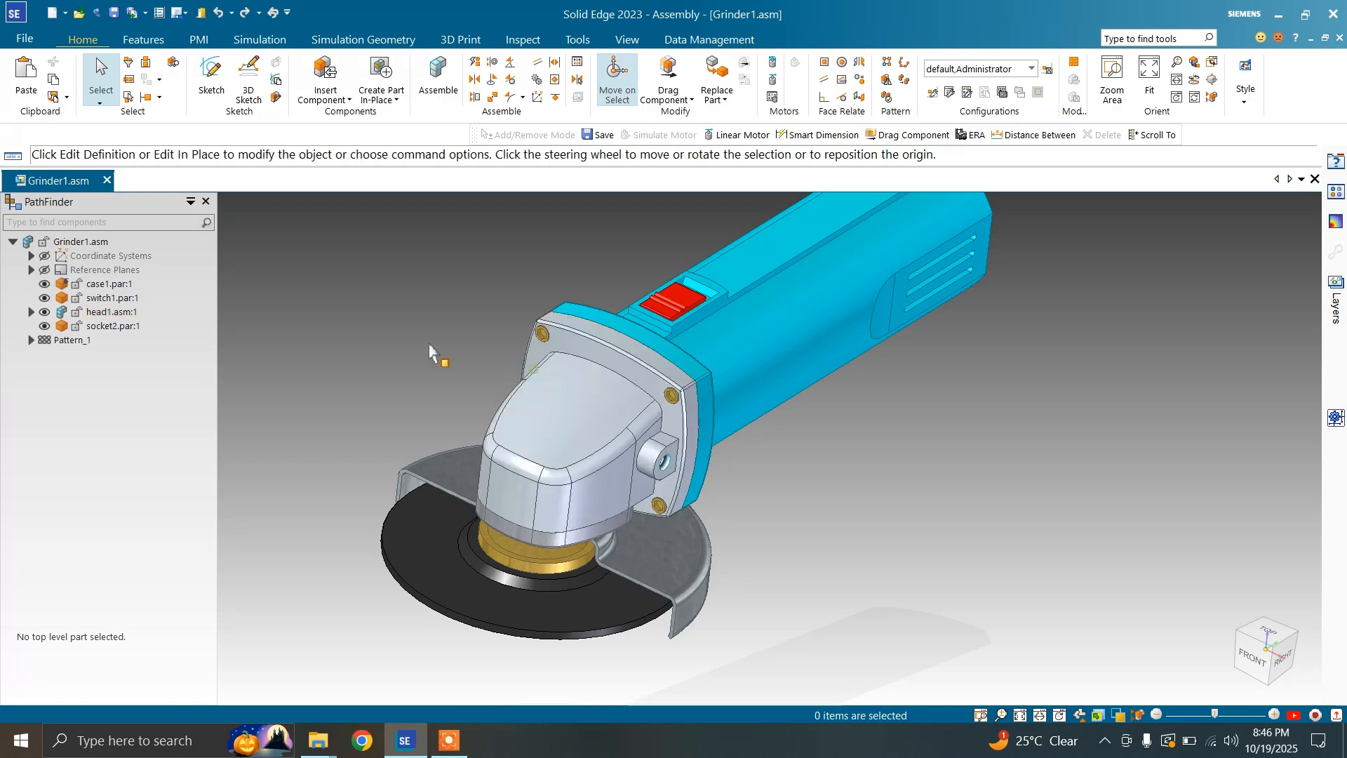
pyautogui.click(100, 102)
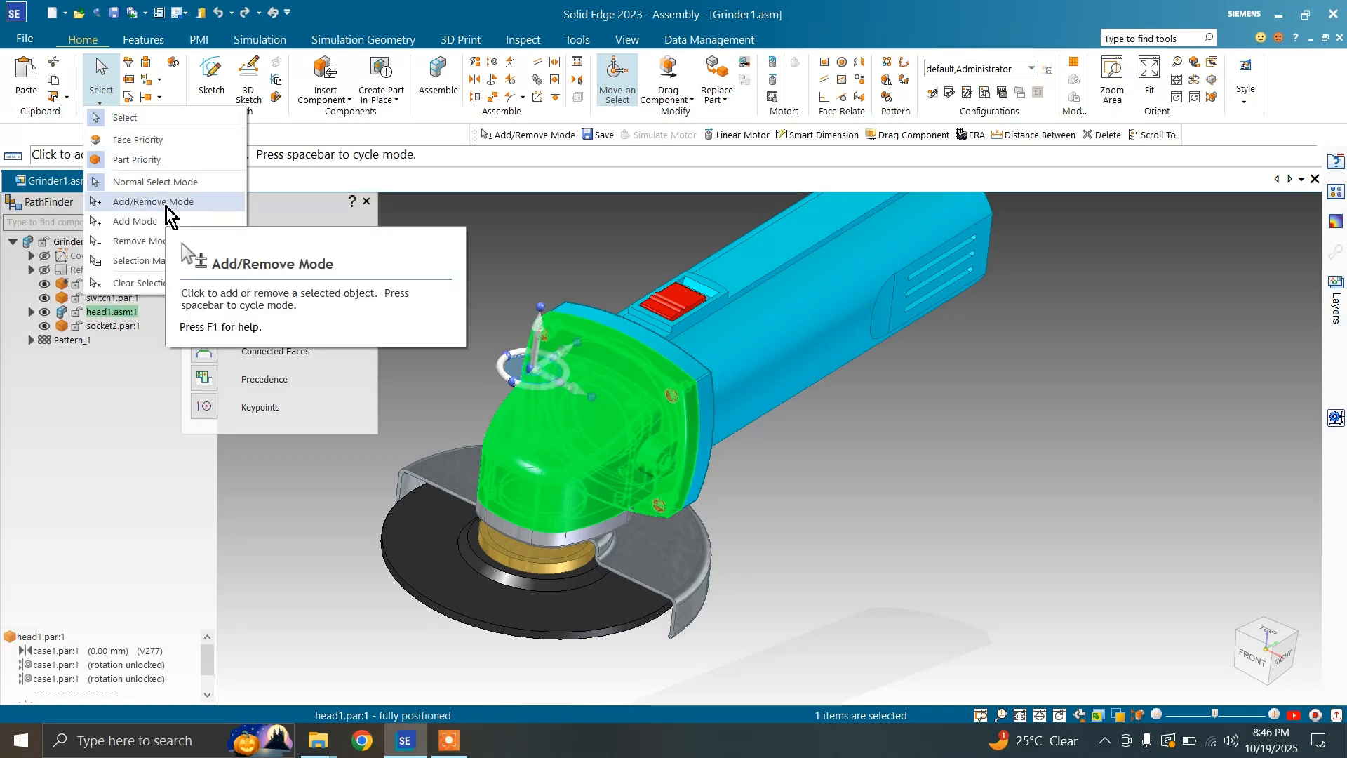
pyautogui.click(469, 317)
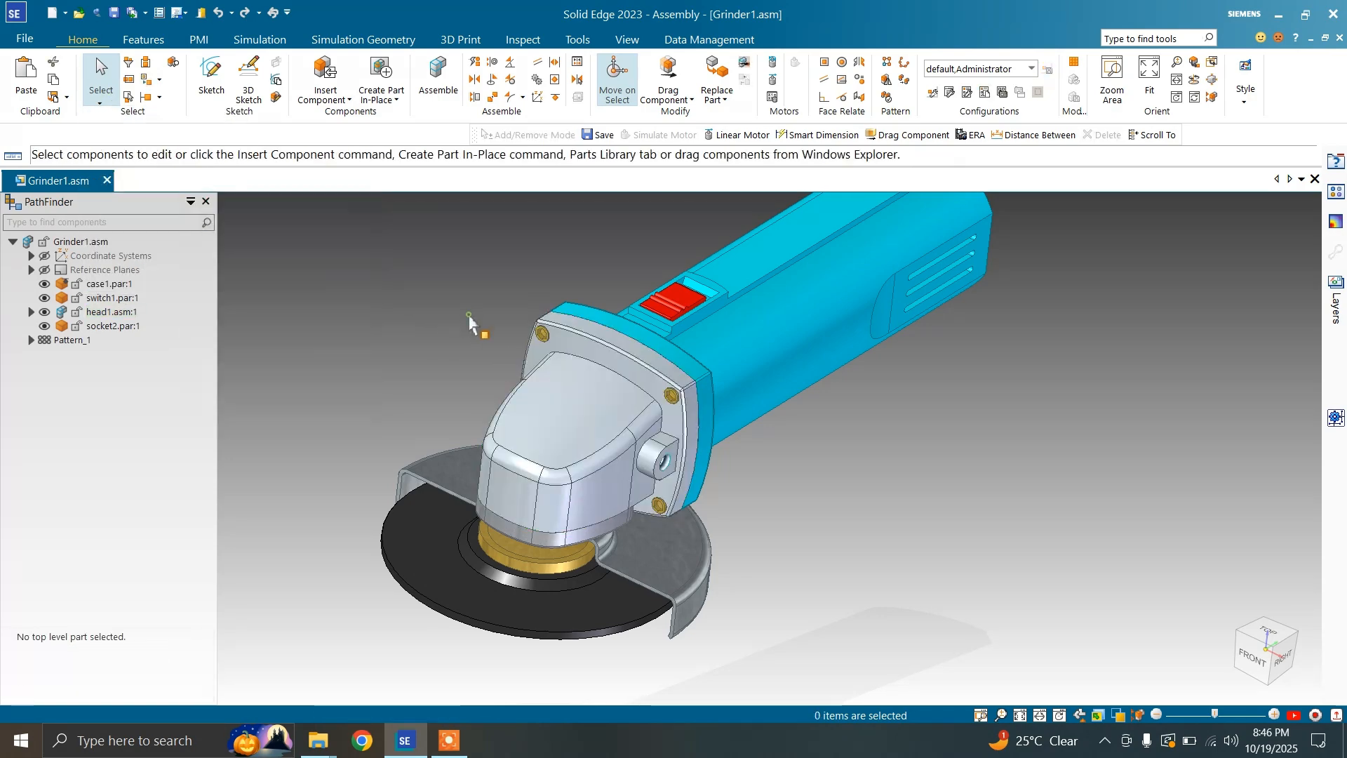
# Select the grinder head, add the case and the wheel guard to the selection, and clear it
pyautogui.click(551, 379)
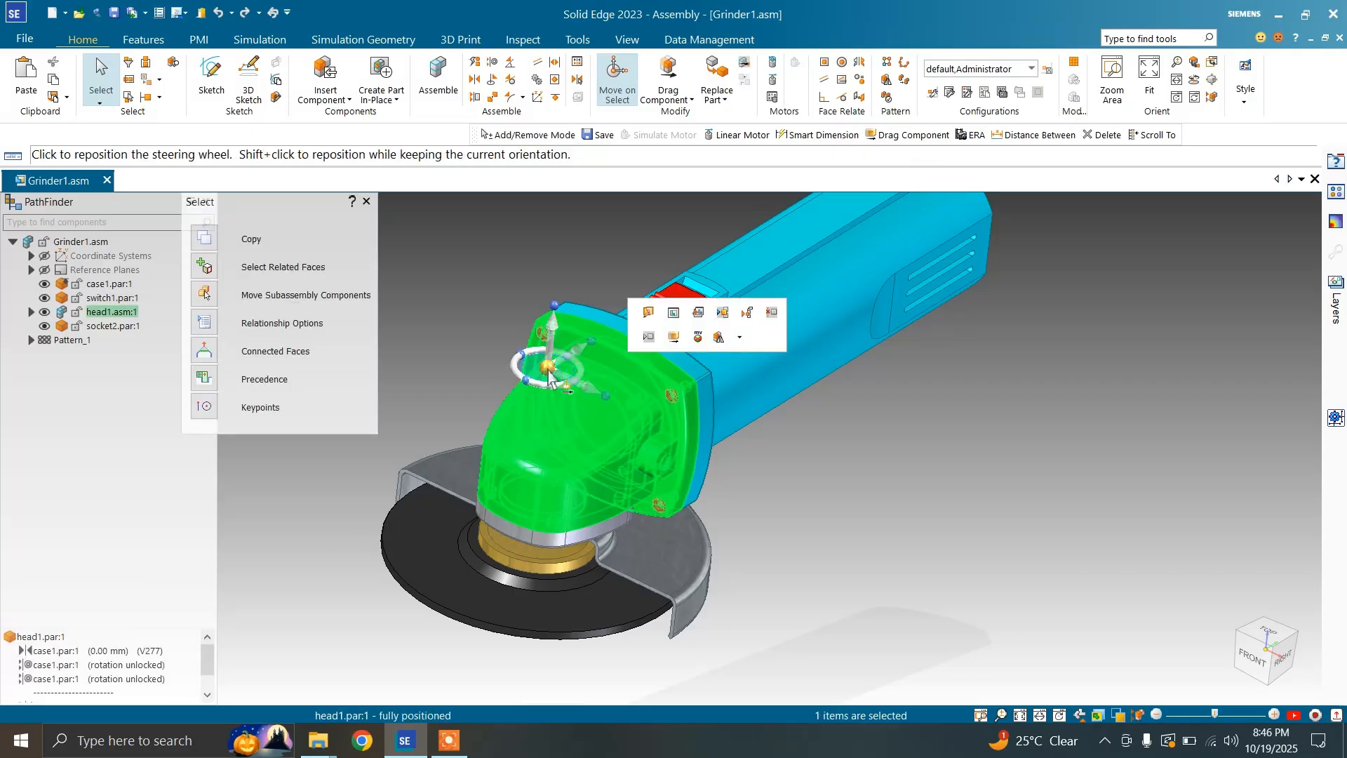
pyautogui.keyDown('ctrl'); pyautogui.click(719, 386); pyautogui.keyUp('ctrl')
pyautogui.keyDown('ctrl'); pyautogui.click(680, 531); pyautogui.keyUp('ctrl')
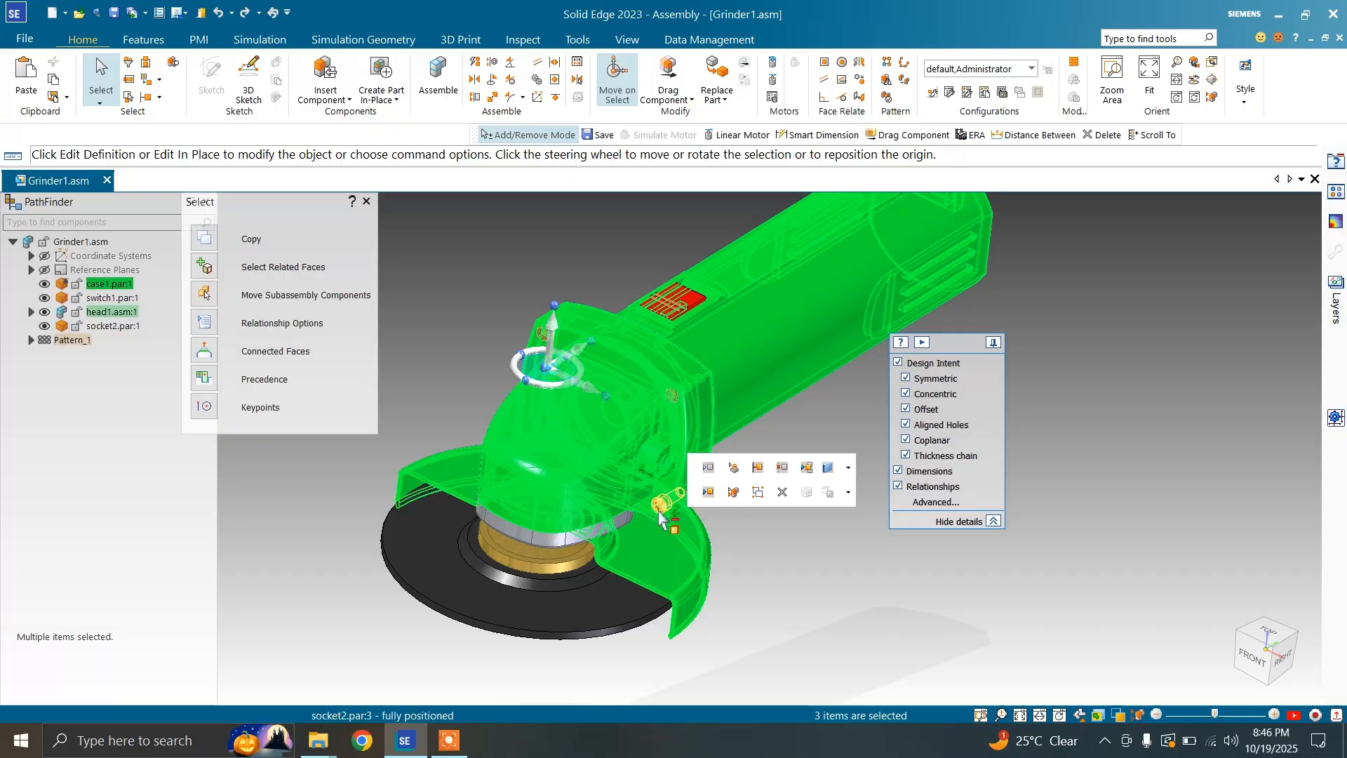
pyautogui.press('Escape')
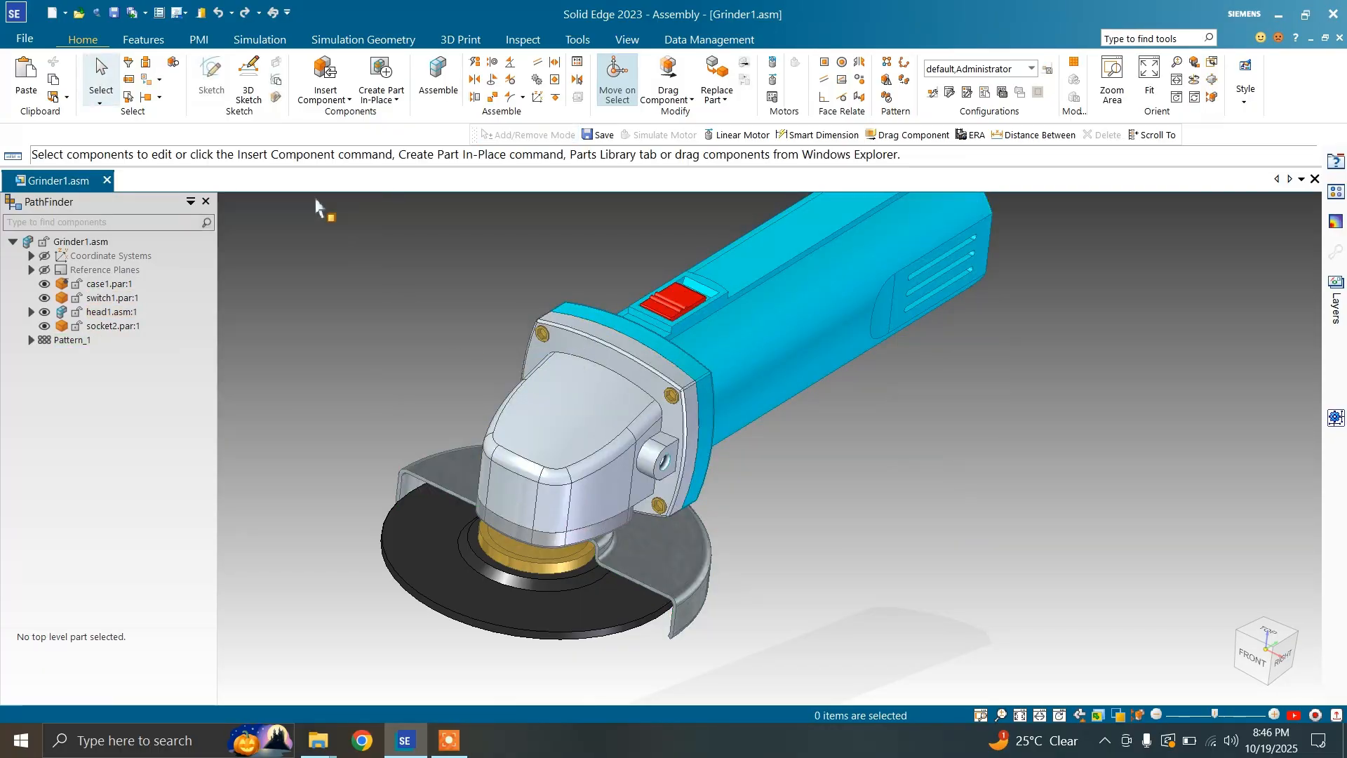
# Reselect the grinder head in Normal Select Mode and try to add the case to the selection
pyautogui.click(102, 103)
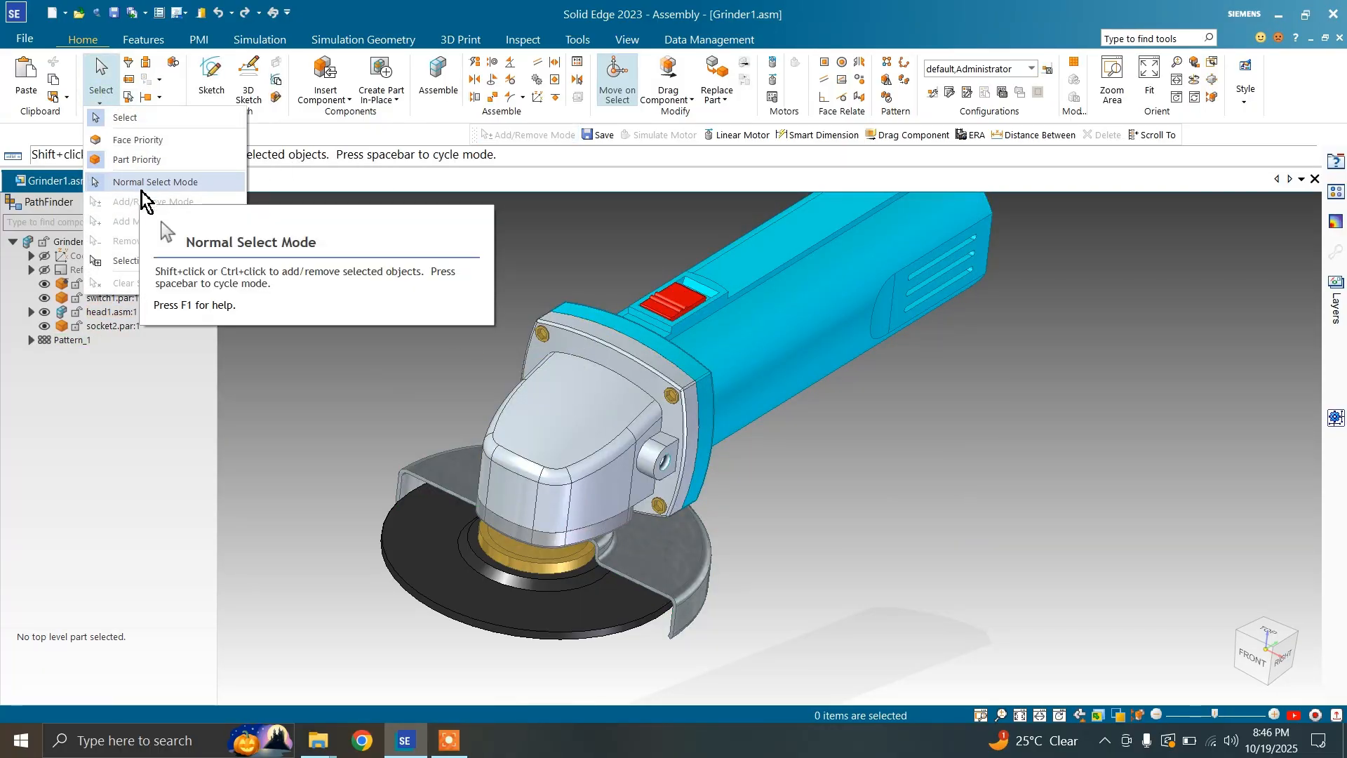
pyautogui.click(106, 183)
pyautogui.click(549, 432)
pyautogui.click(100, 103)
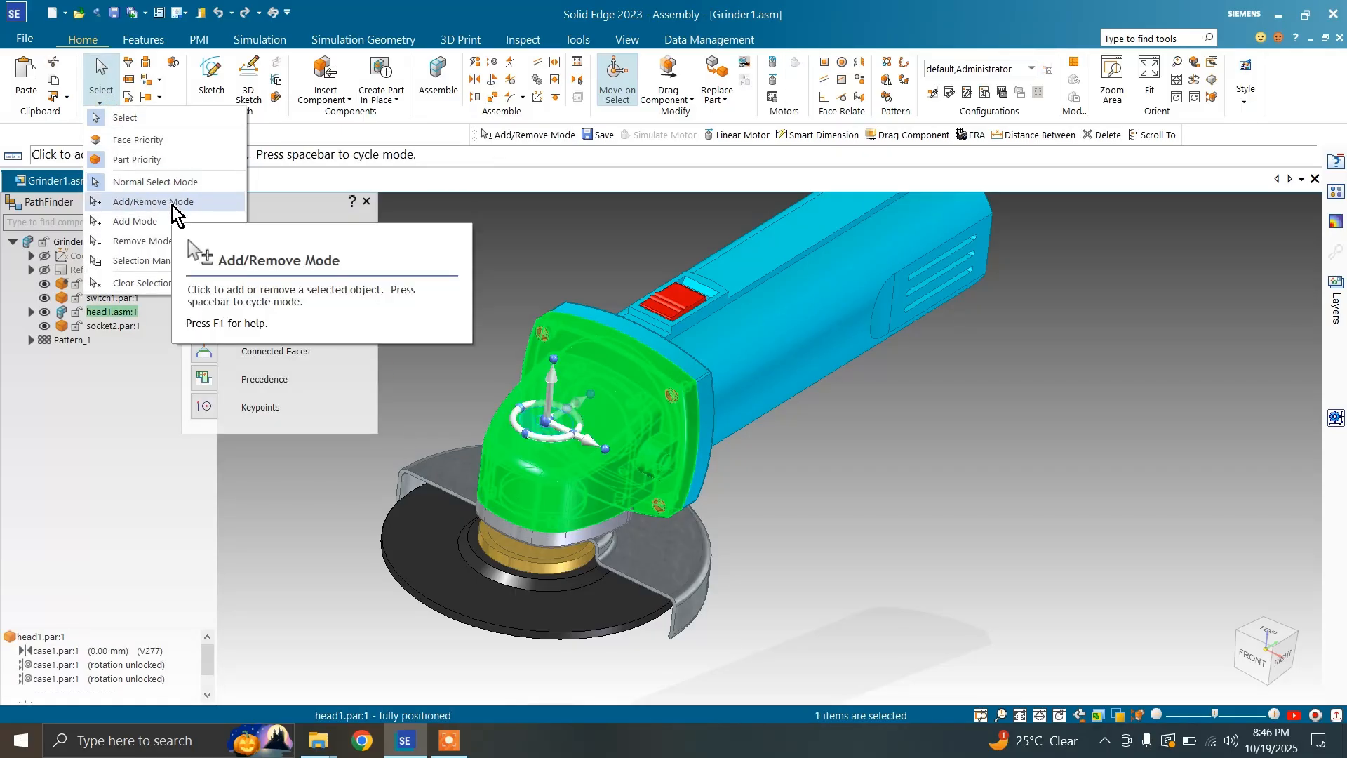
pyautogui.click(174, 223)
pyautogui.click(699, 369)
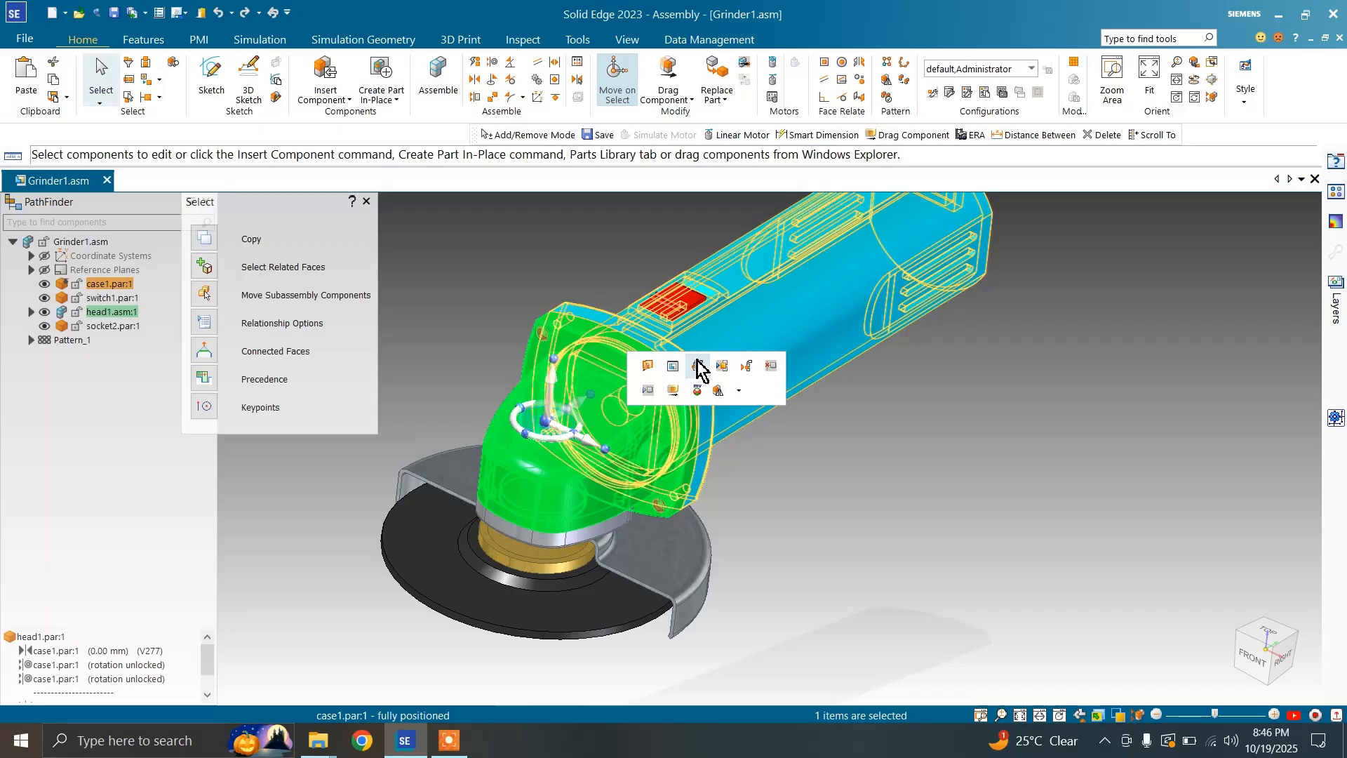
pyautogui.click(698, 367)
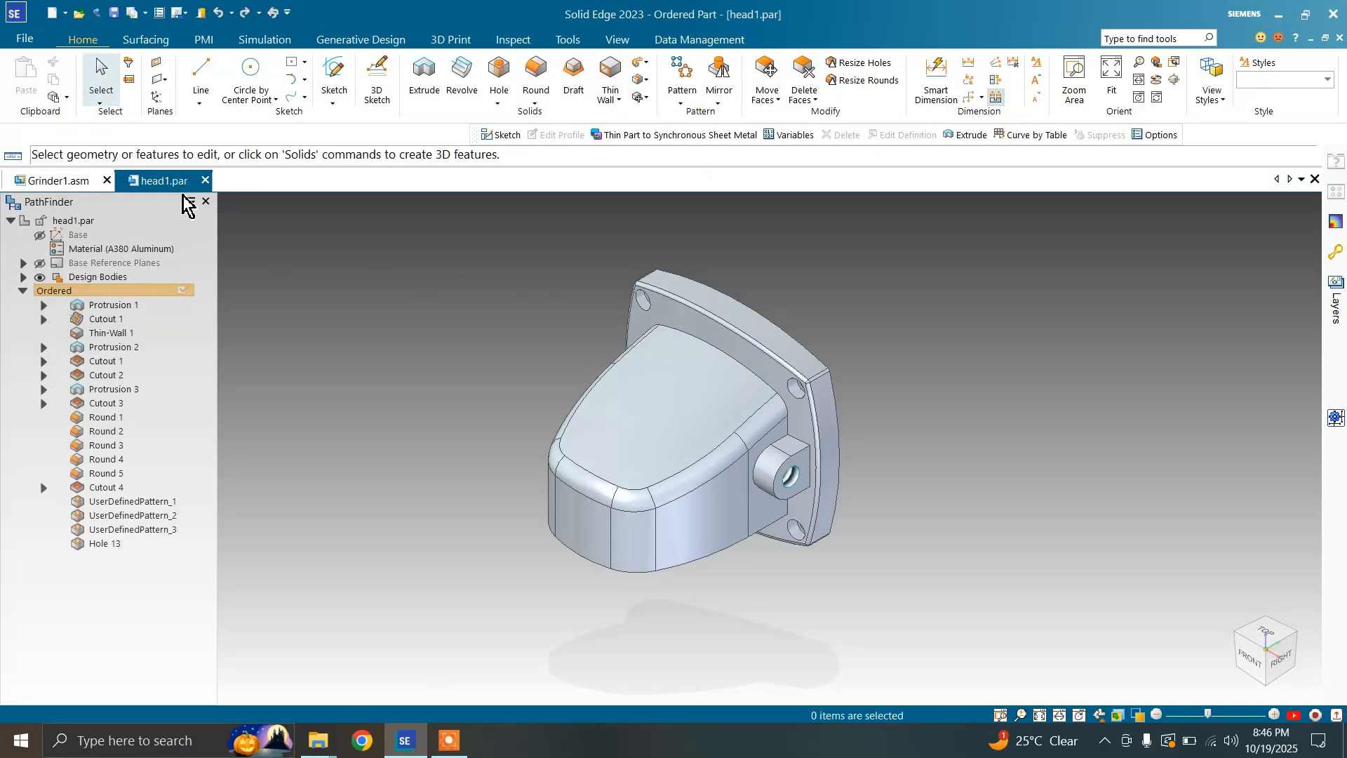
pyautogui.click(205, 180)
# Select the grinder head and add the case, the switch and the wheel guard to the selection
pyautogui.click(101, 103)
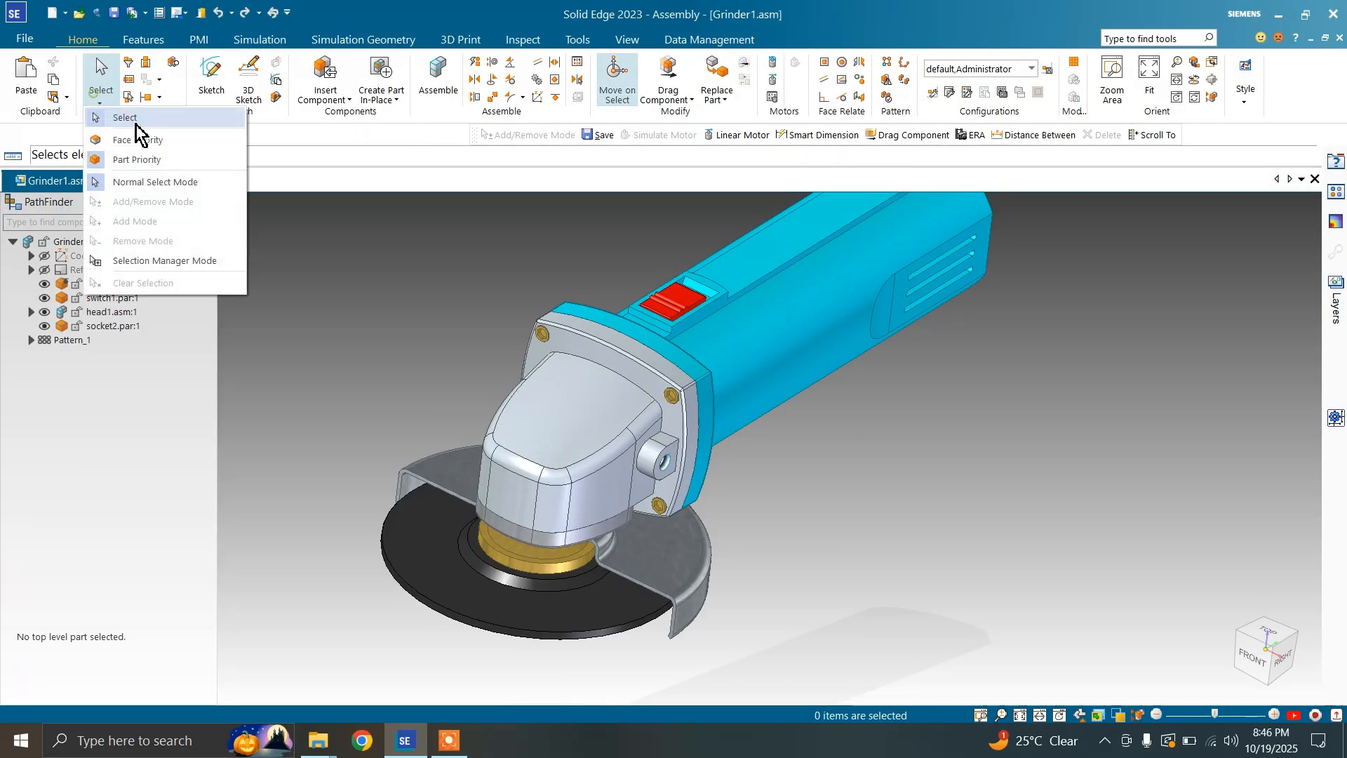
pyautogui.click(548, 381)
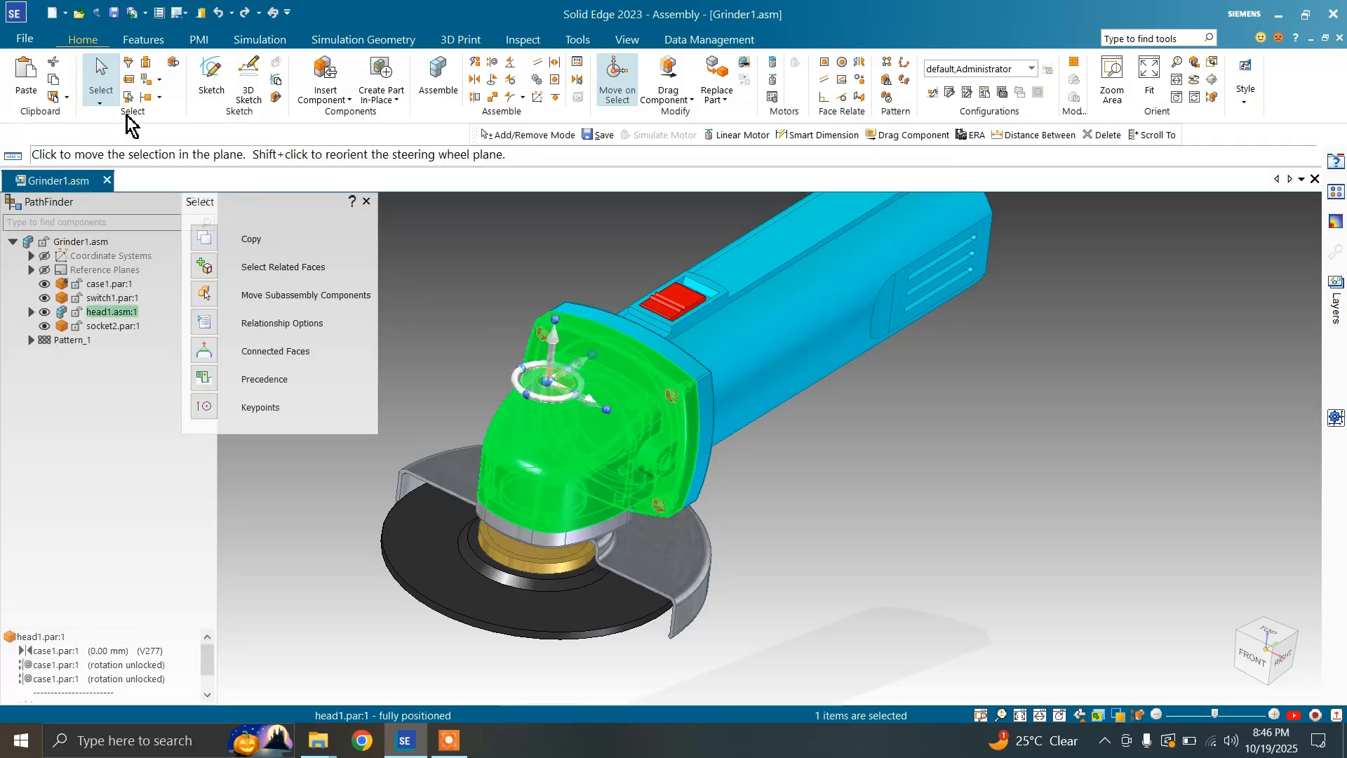
pyautogui.click(116, 97)
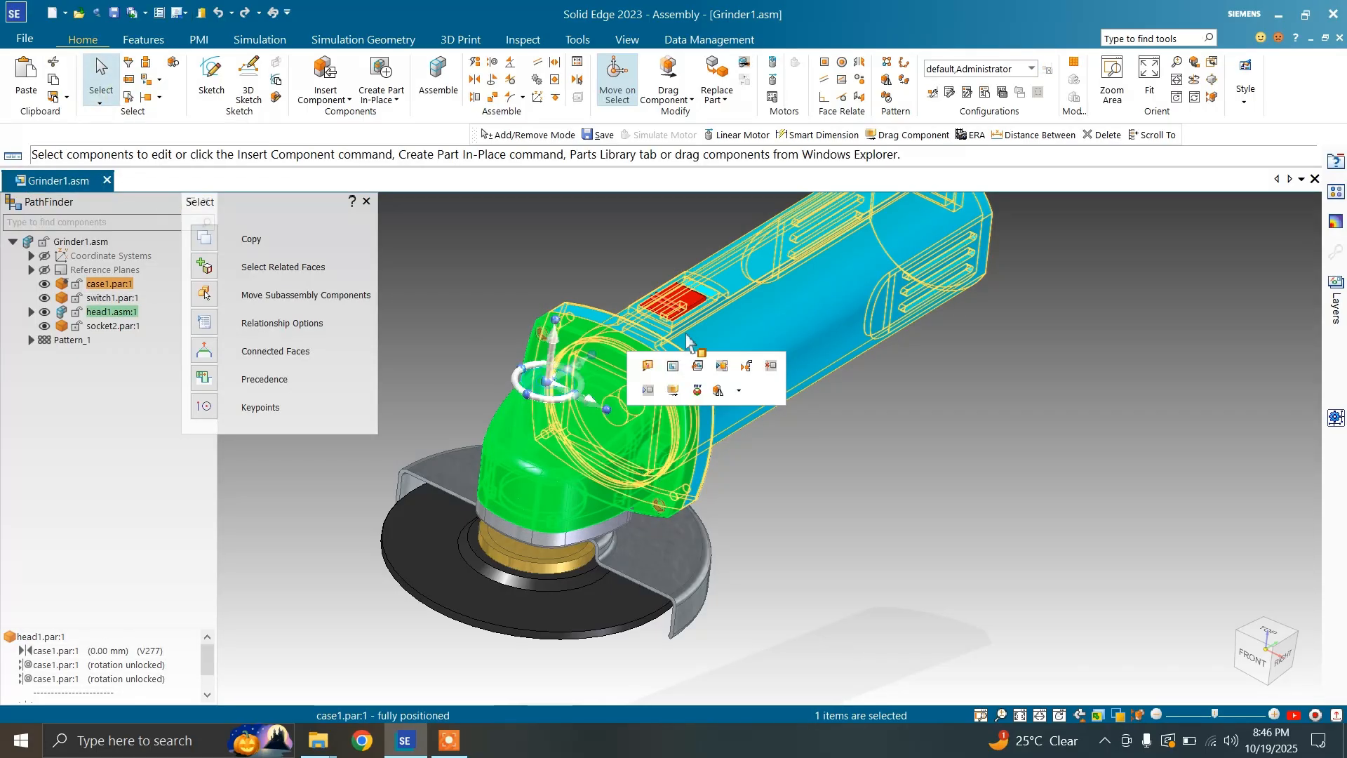
pyautogui.keyDown('ctrl'); pyautogui.click(696, 339); pyautogui.keyUp('ctrl')
pyautogui.keyDown('ctrl'); pyautogui.click(679, 313); pyautogui.keyUp('ctrl')
pyautogui.keyDown('ctrl'); pyautogui.click(688, 572); pyautogui.keyUp('ctrl')
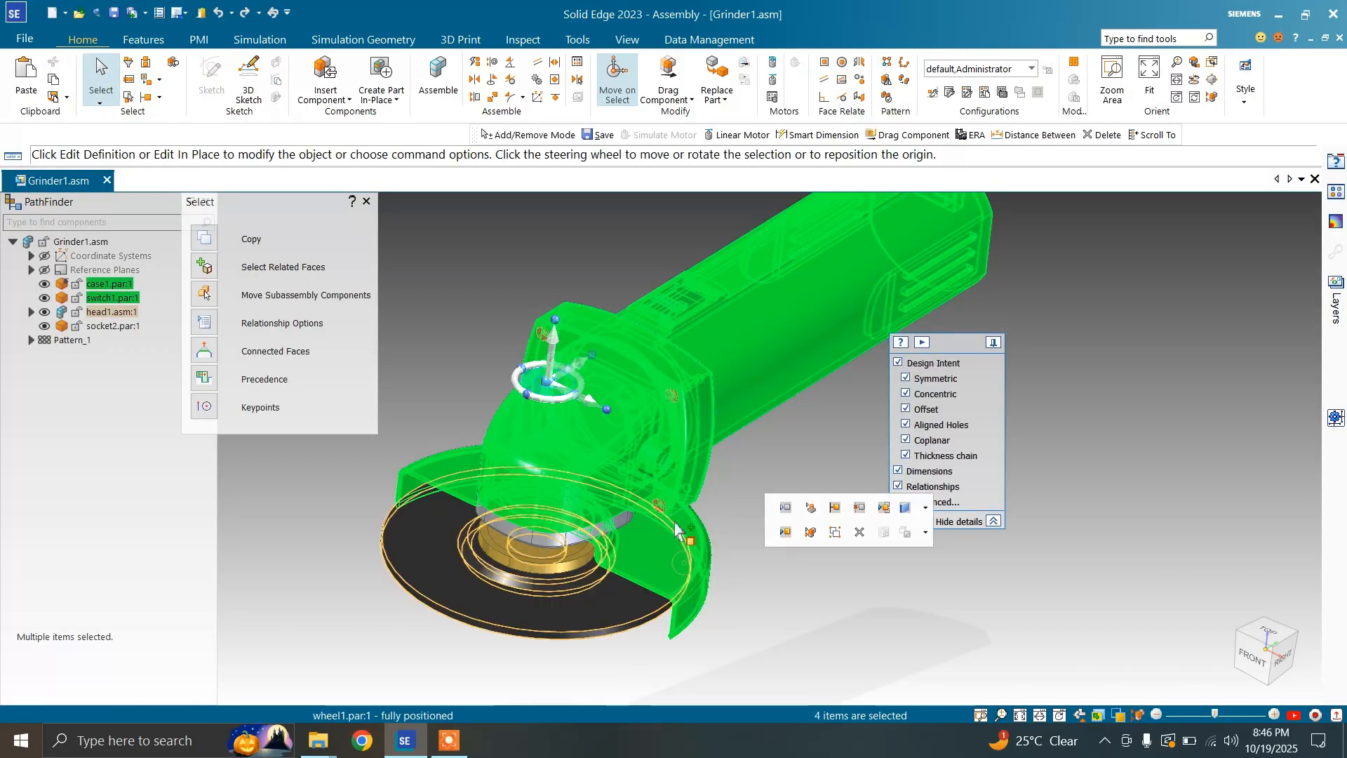
# Add the screw beside the wheel guard to the selection and check the active selection mode
pyautogui.keyDown('ctrl'); pyautogui.click(661, 503); pyautogui.keyUp('ctrl')
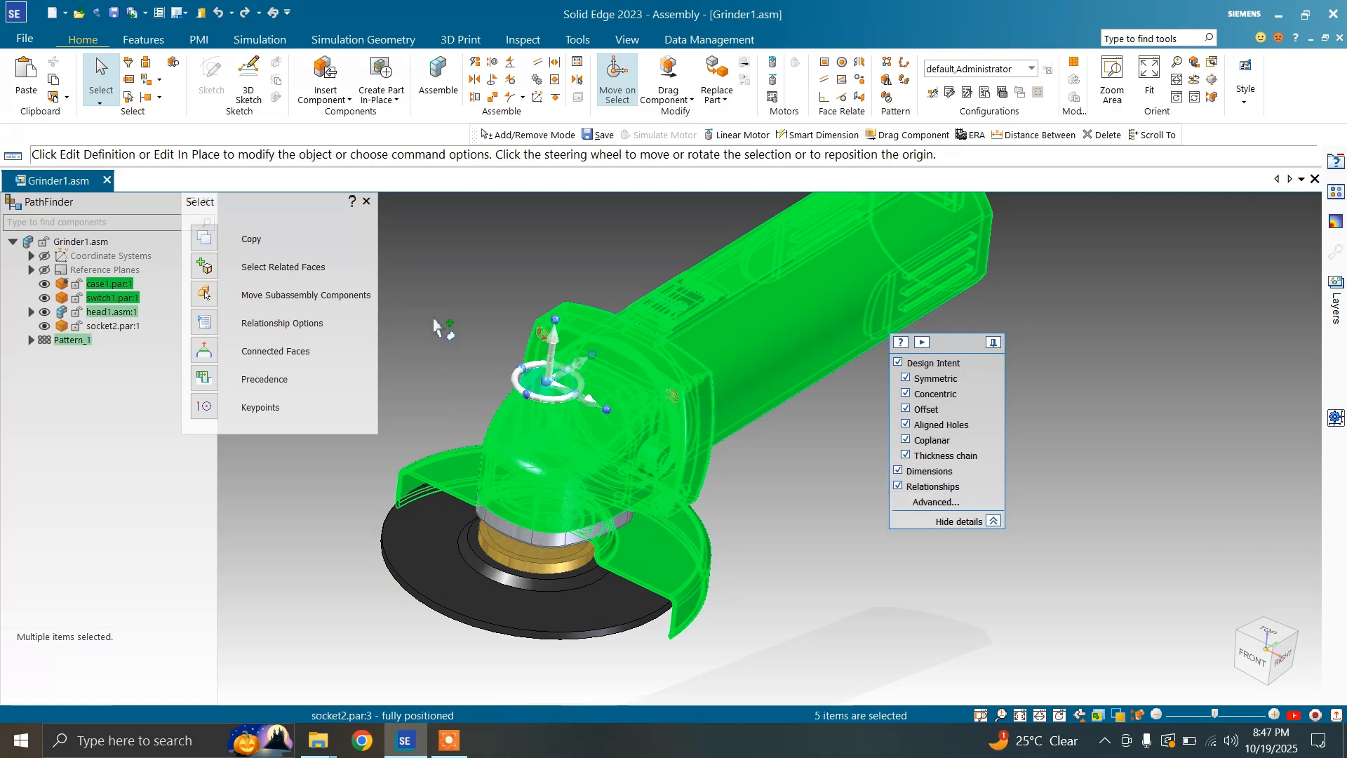
pyautogui.click(100, 104)
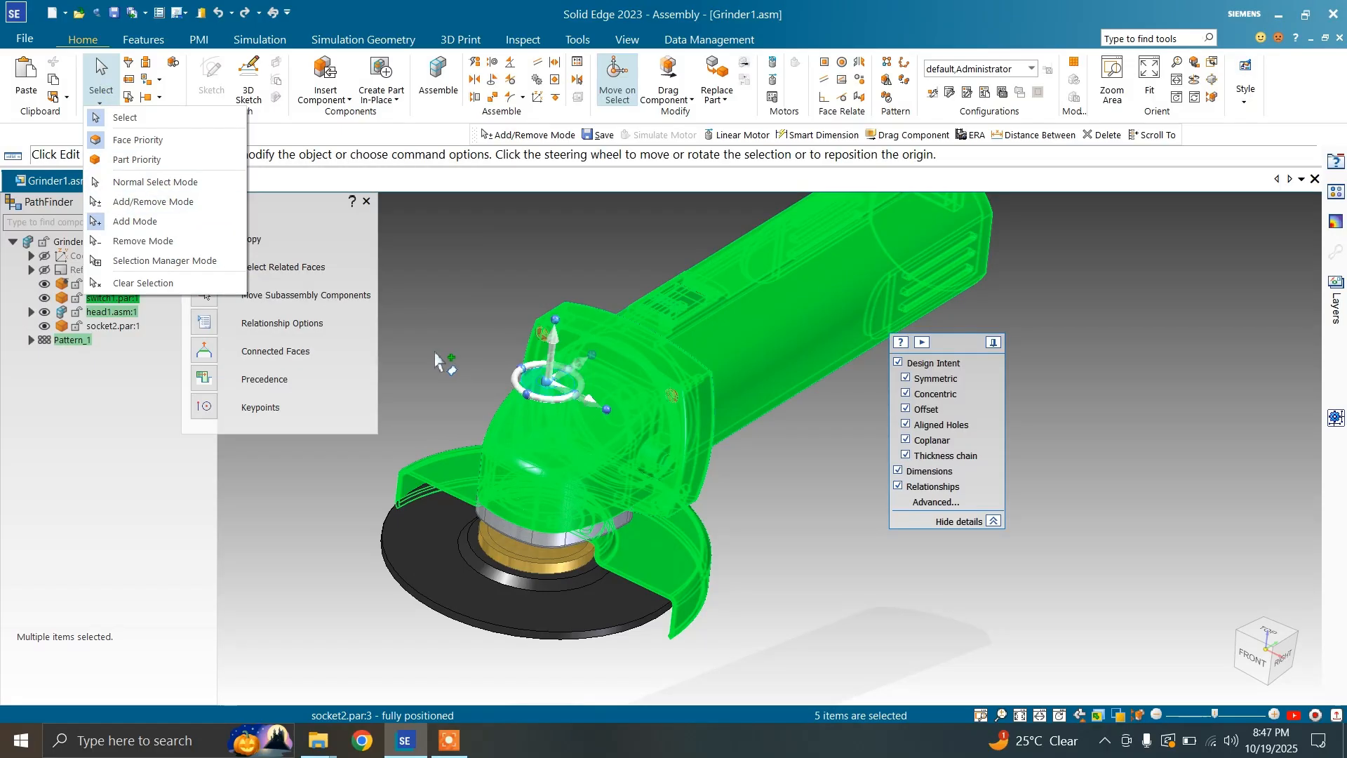
pyautogui.click(435, 353)
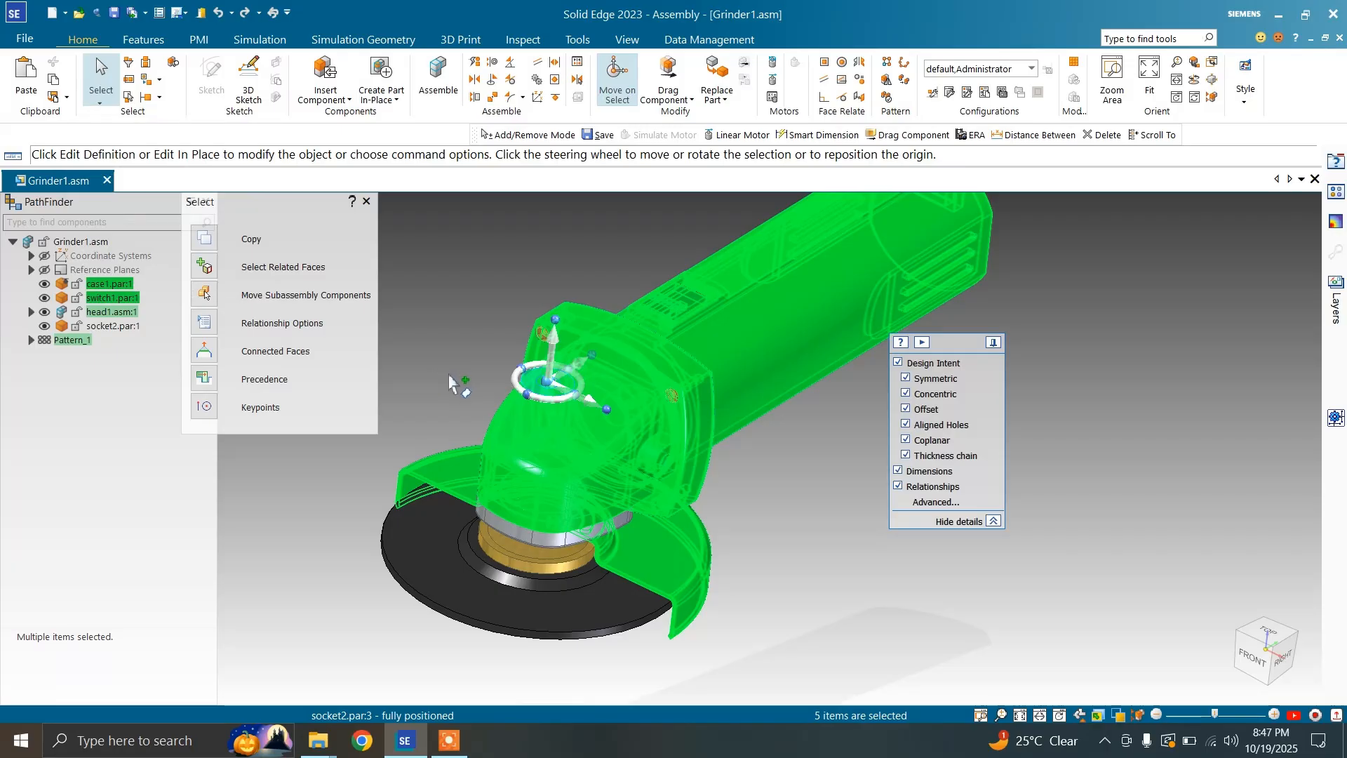
# Switch to Remove Mode, remove the grinder head and the case from the selection, and clear the remaining selection
pyautogui.press('space')
pyautogui.press('space')
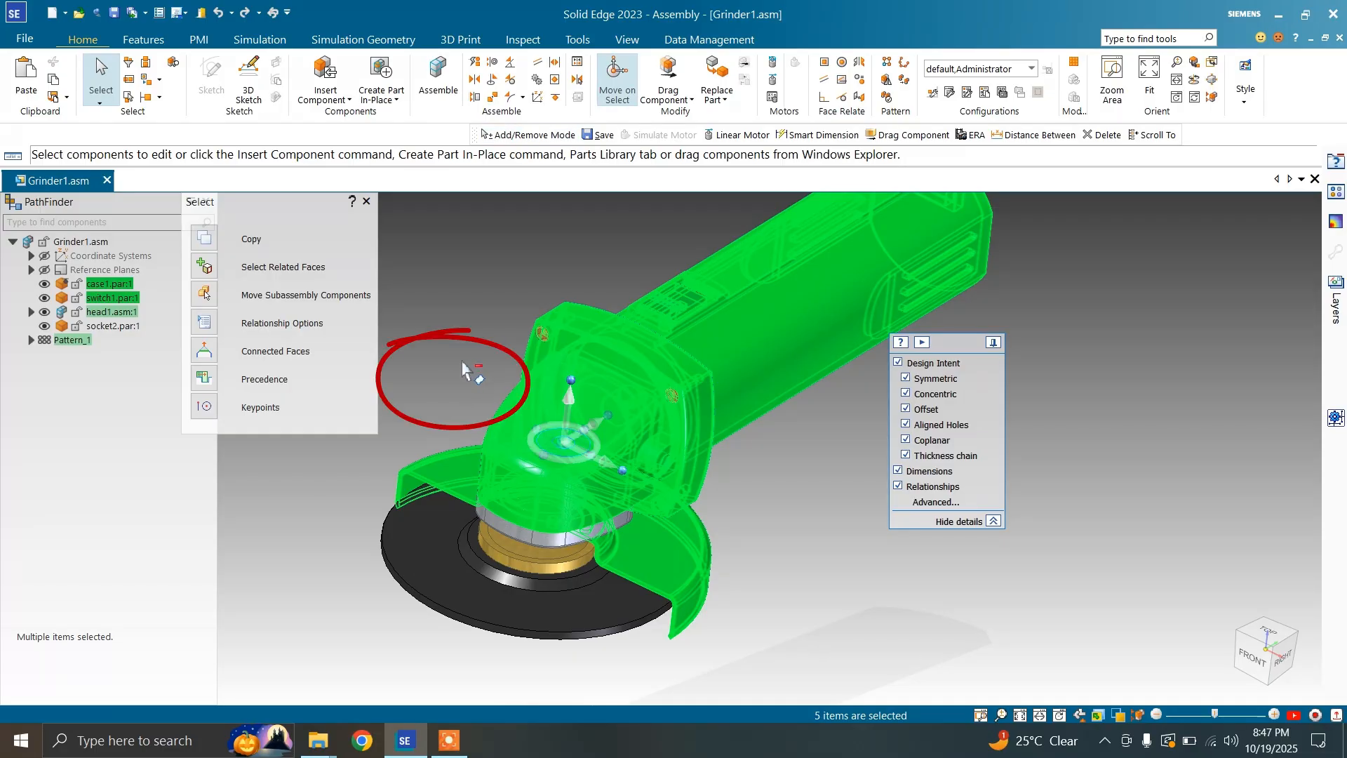
pyautogui.click(100, 98)
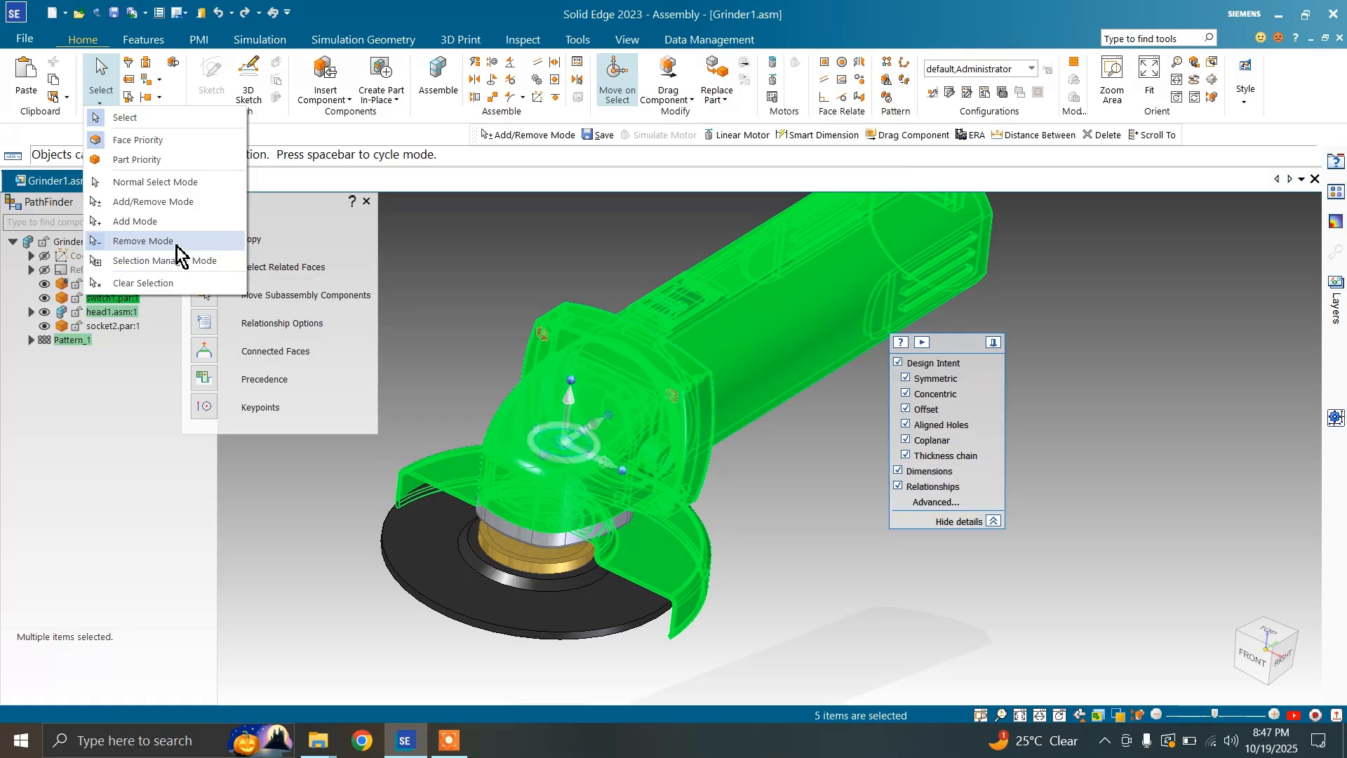
pyautogui.click(143, 241)
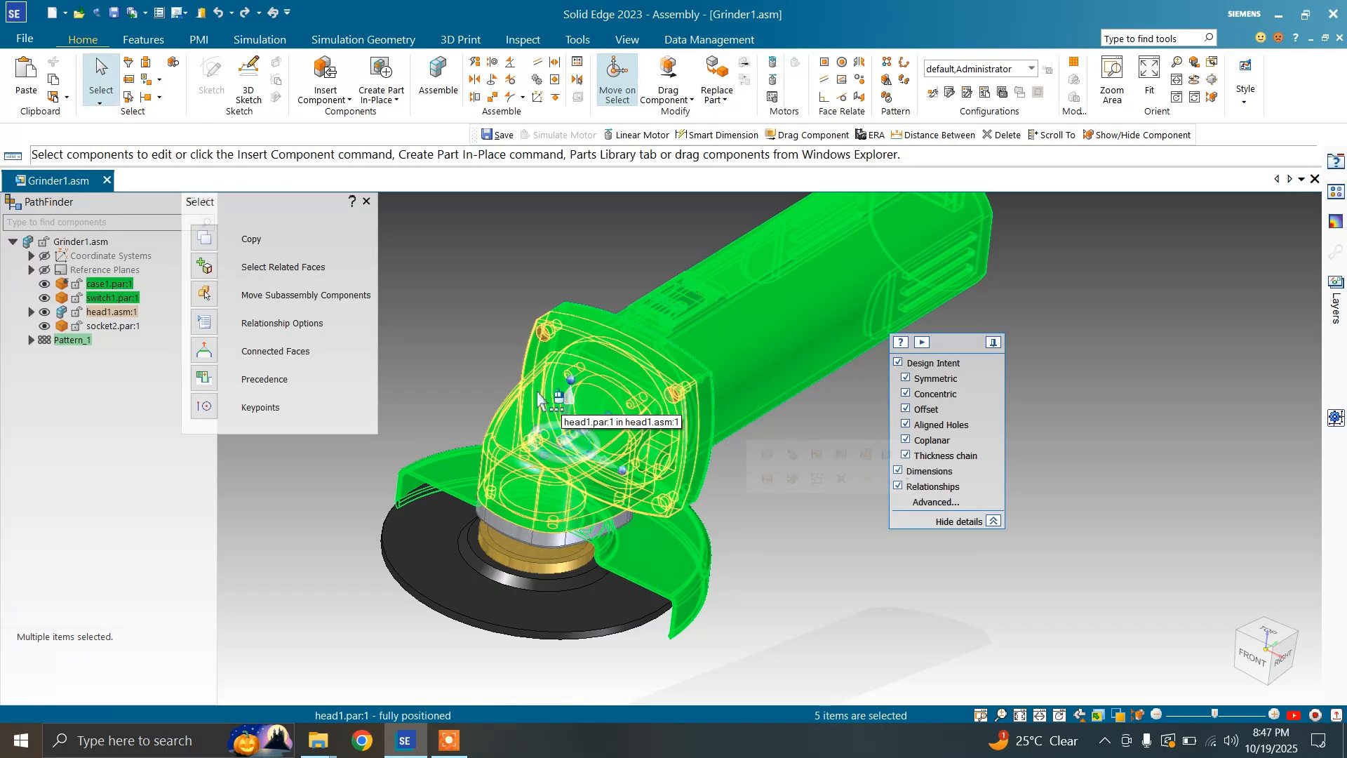
pyautogui.click(538, 400)
pyautogui.click(727, 426)
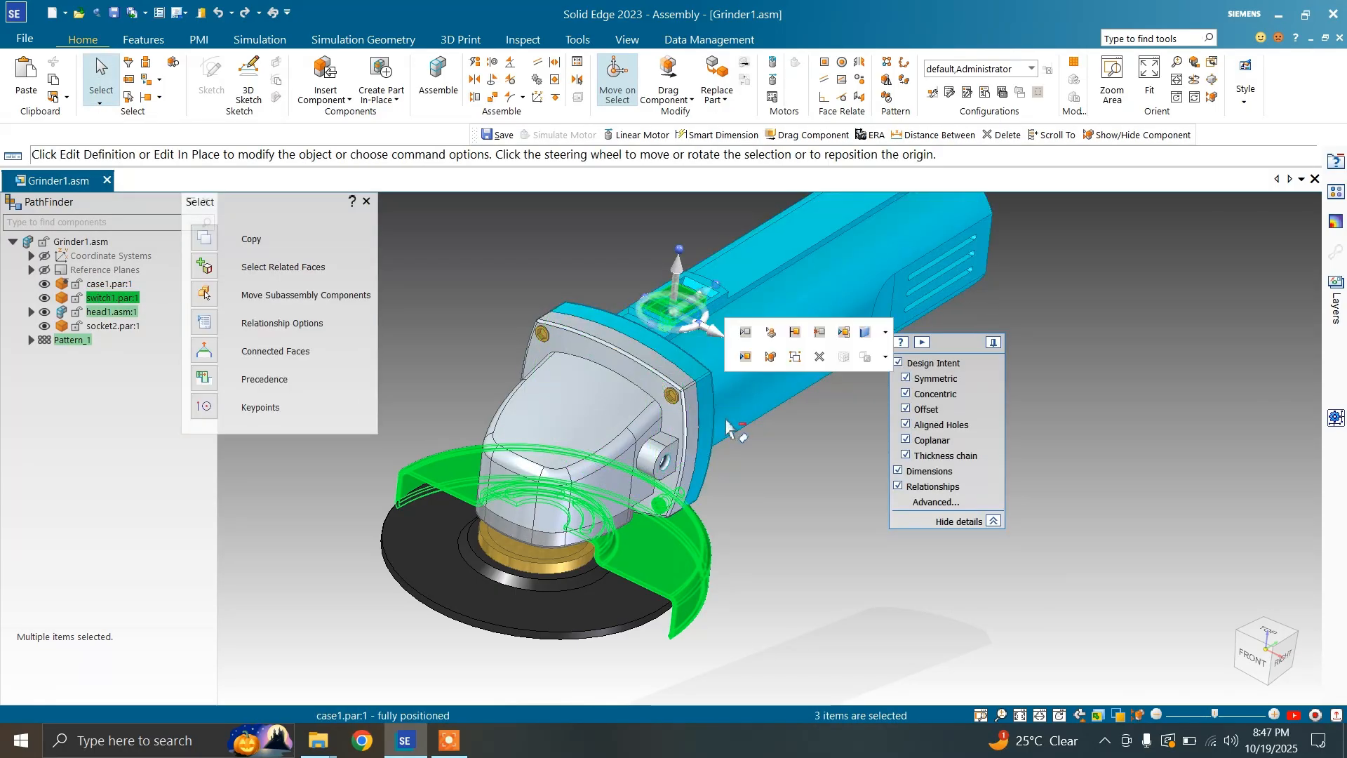
pyautogui.click(100, 104)
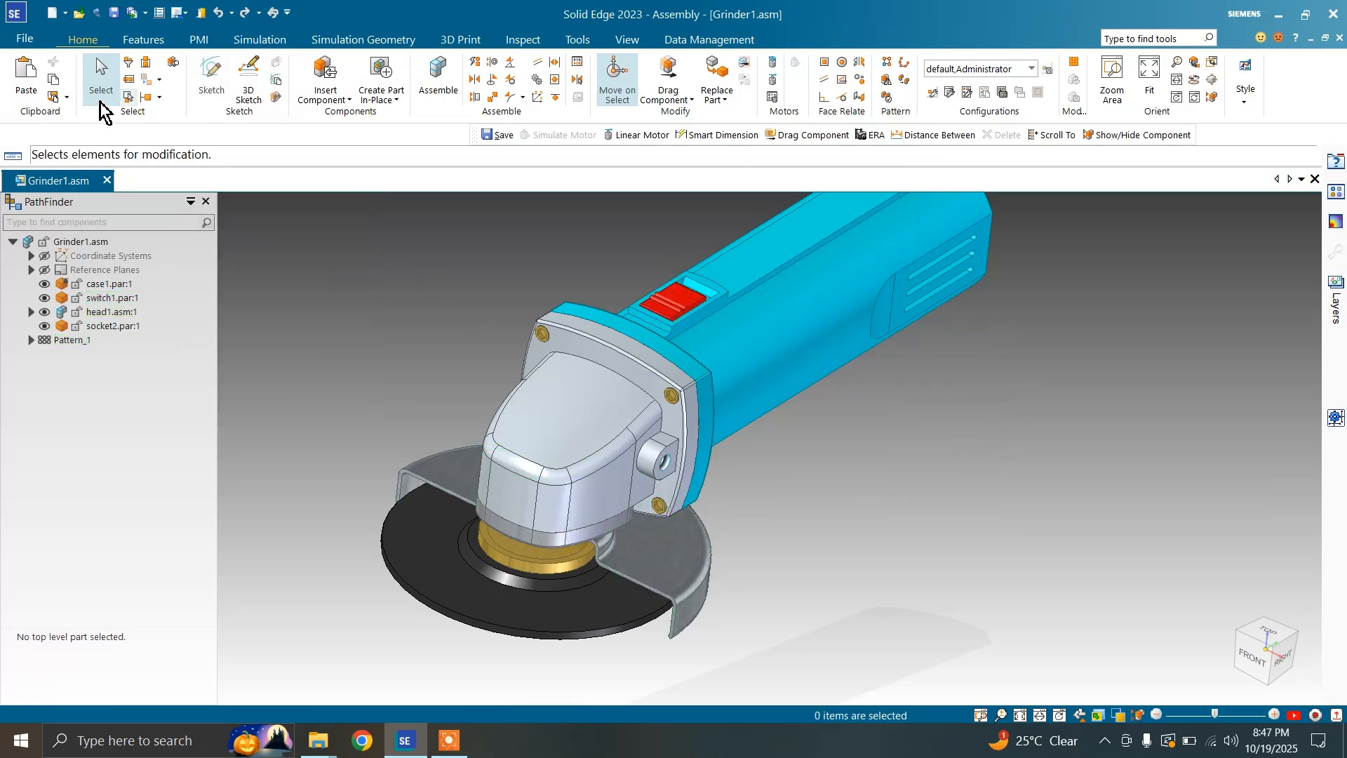
# Activate Selection Manager Mode, pick the grinder head, and deselect it with the Deselect option
pyautogui.click(100, 104)
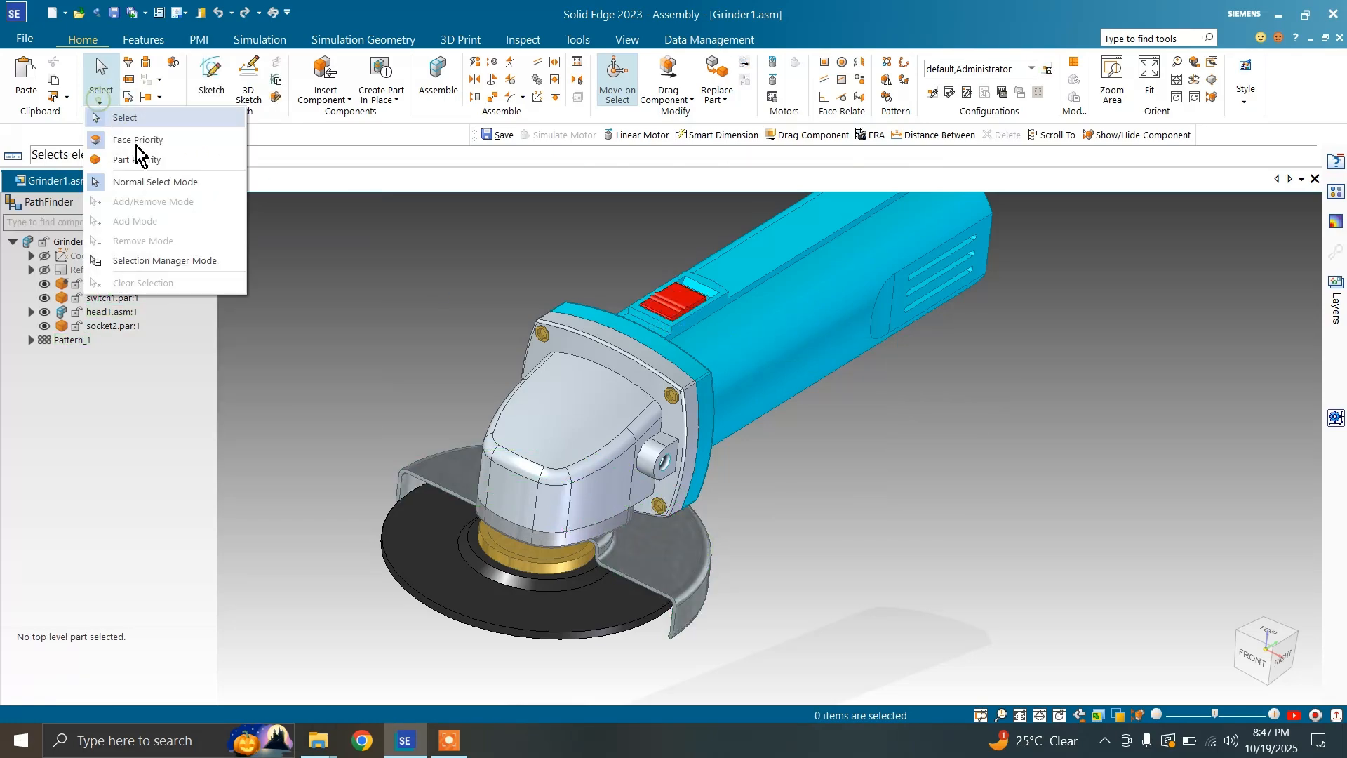
pyautogui.click(176, 261)
pyautogui.click(543, 430)
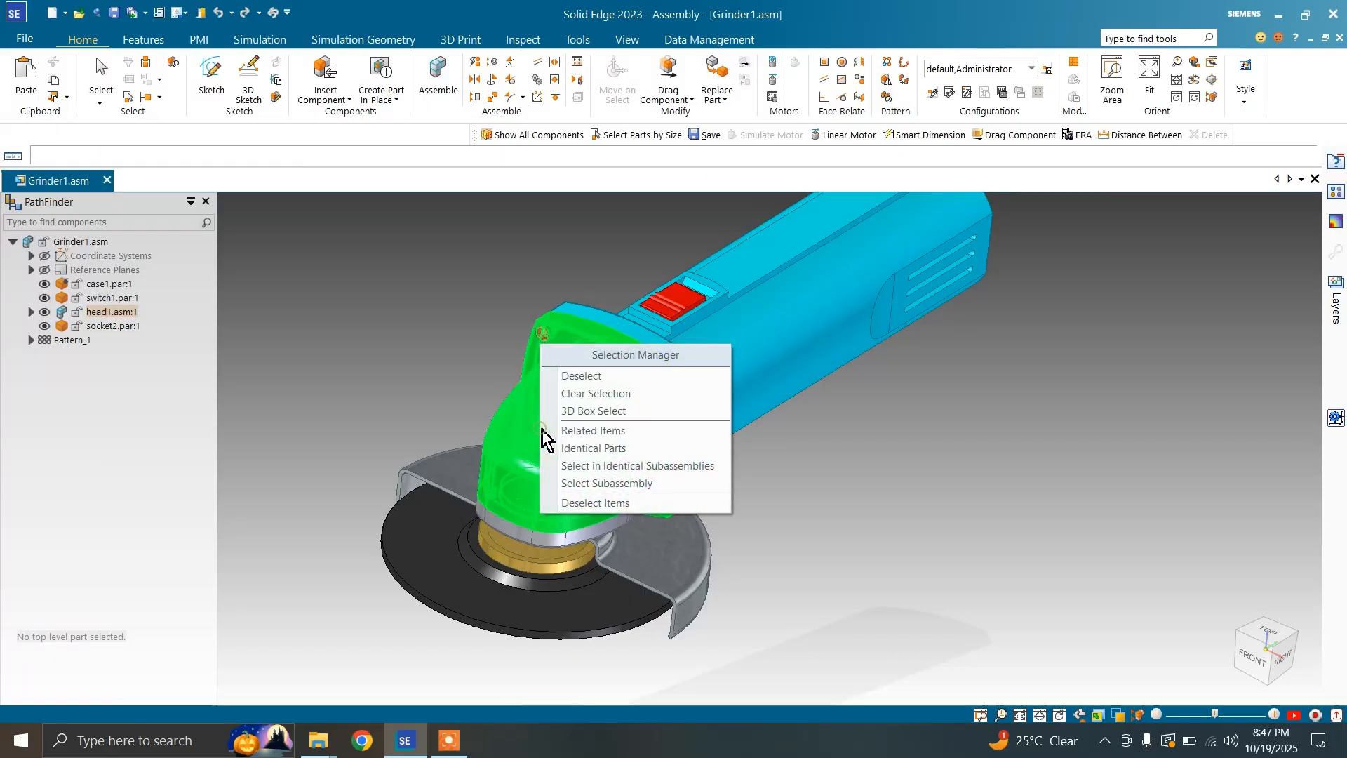
pyautogui.moveTo(561, 358); pyautogui.dragTo(818, 356)
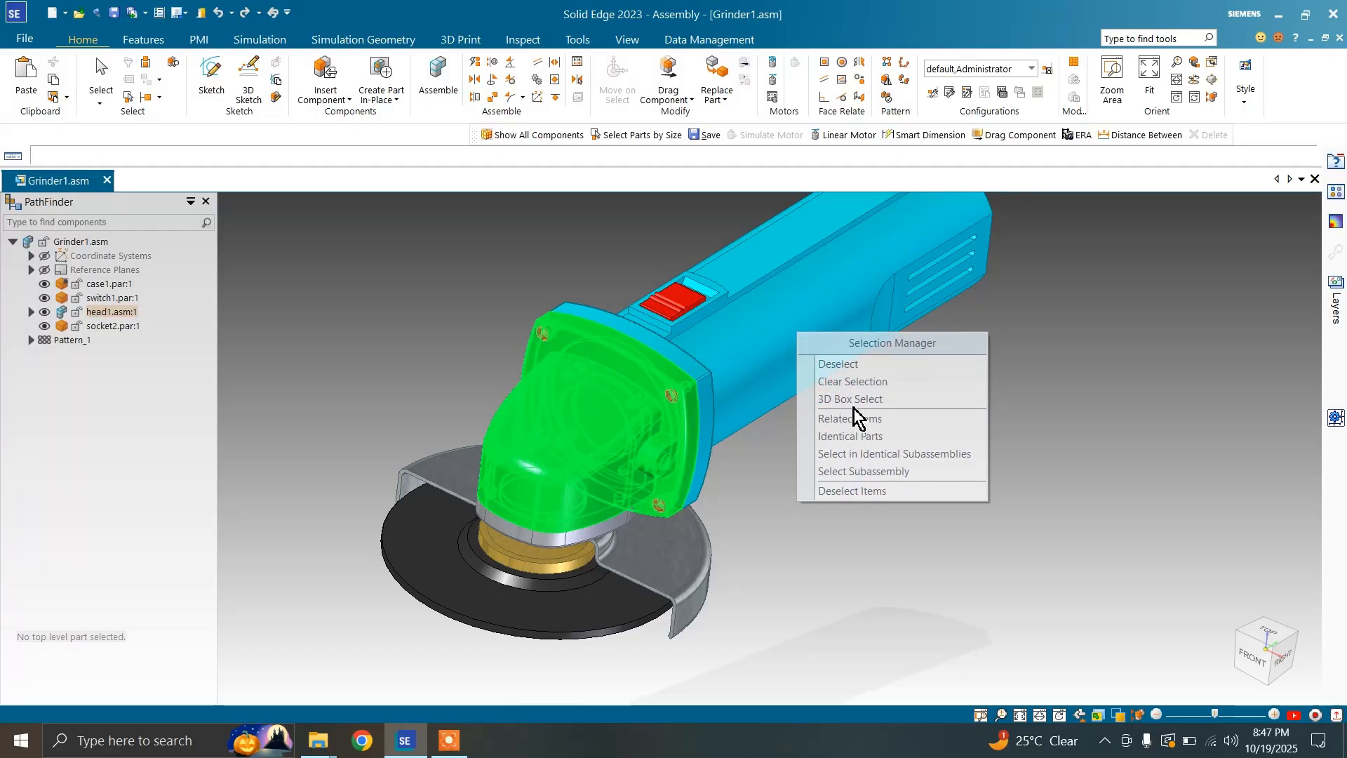
pyautogui.click(855, 368)
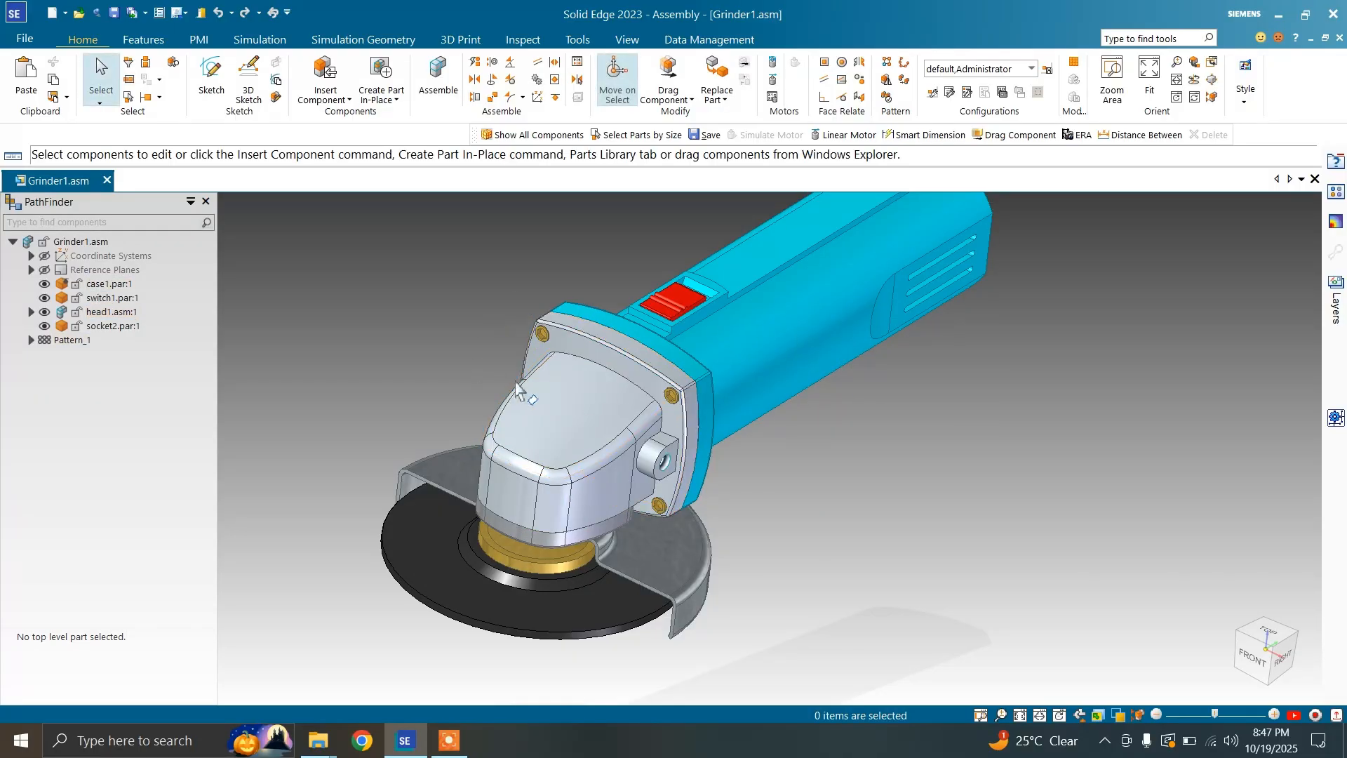
# Pick the grinder head in Selection Manager Mode and apply Clear Selection
pyautogui.press('space')
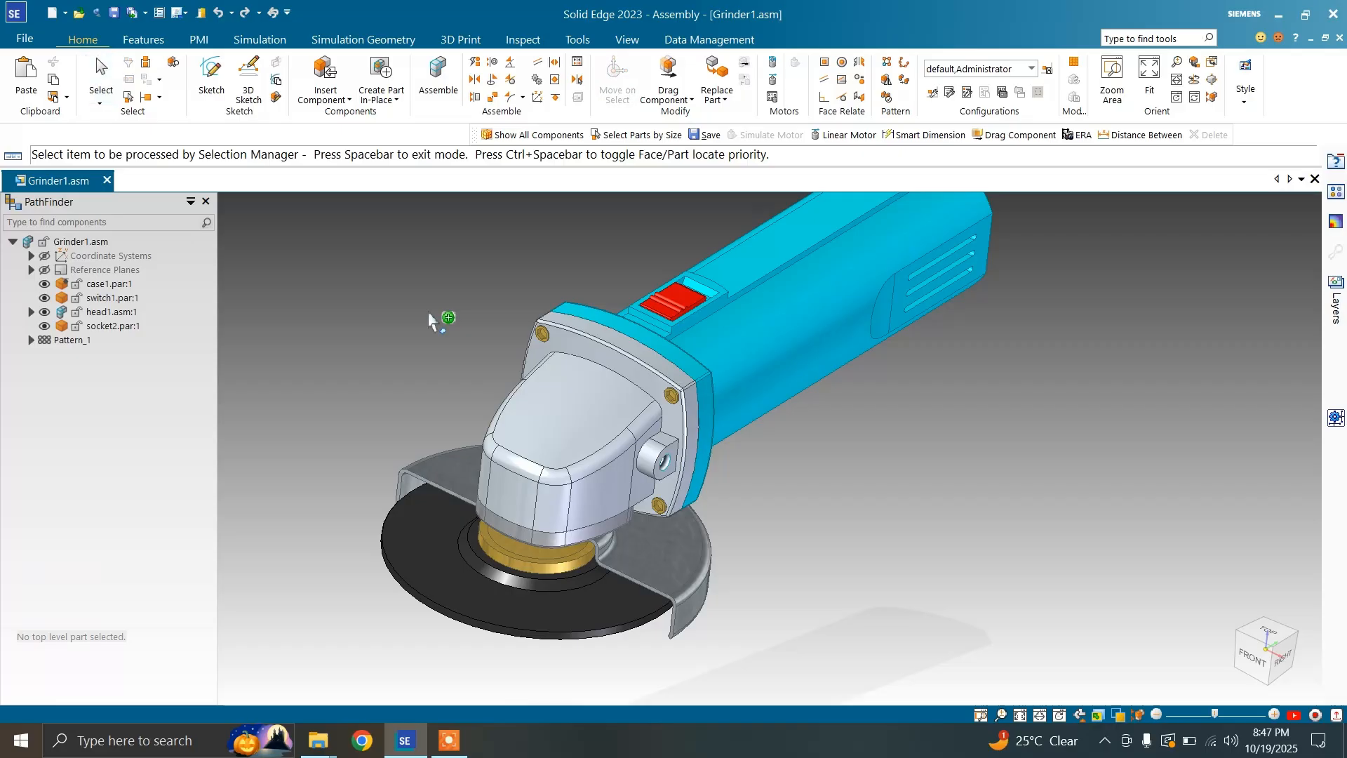
pyautogui.click(574, 397)
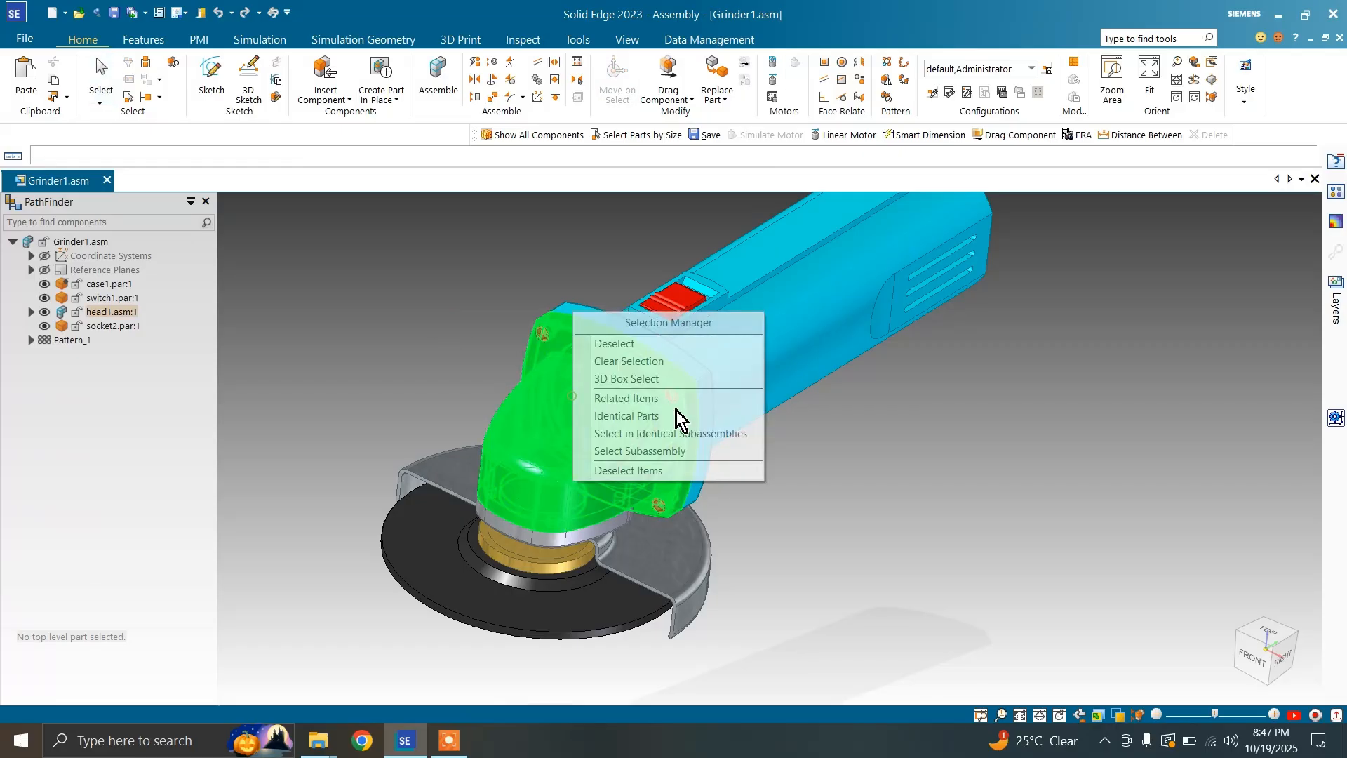
pyautogui.click(668, 364)
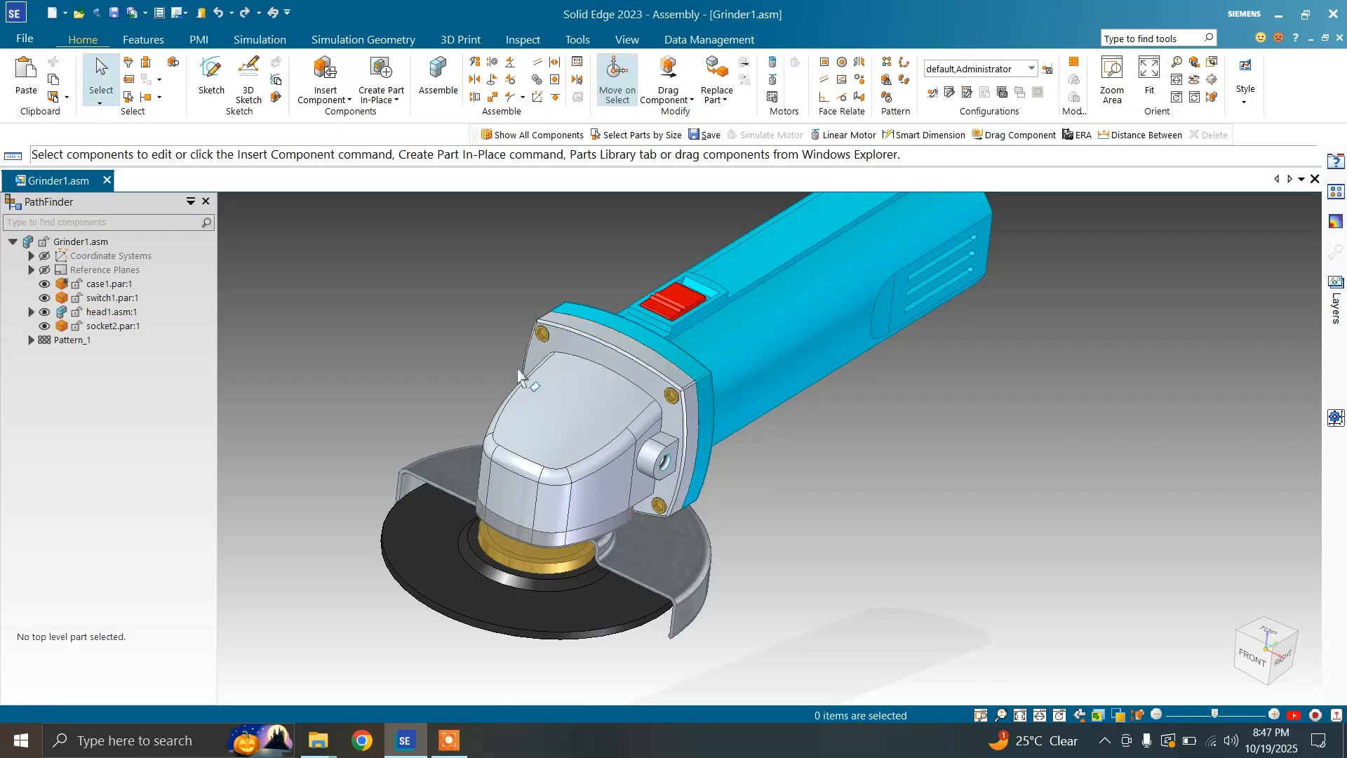
# Use the Selection Manager's 3D Box Select from the grinder head to select the whole grinder, and clear the selection
pyautogui.press('space')
pyautogui.click(581, 381)
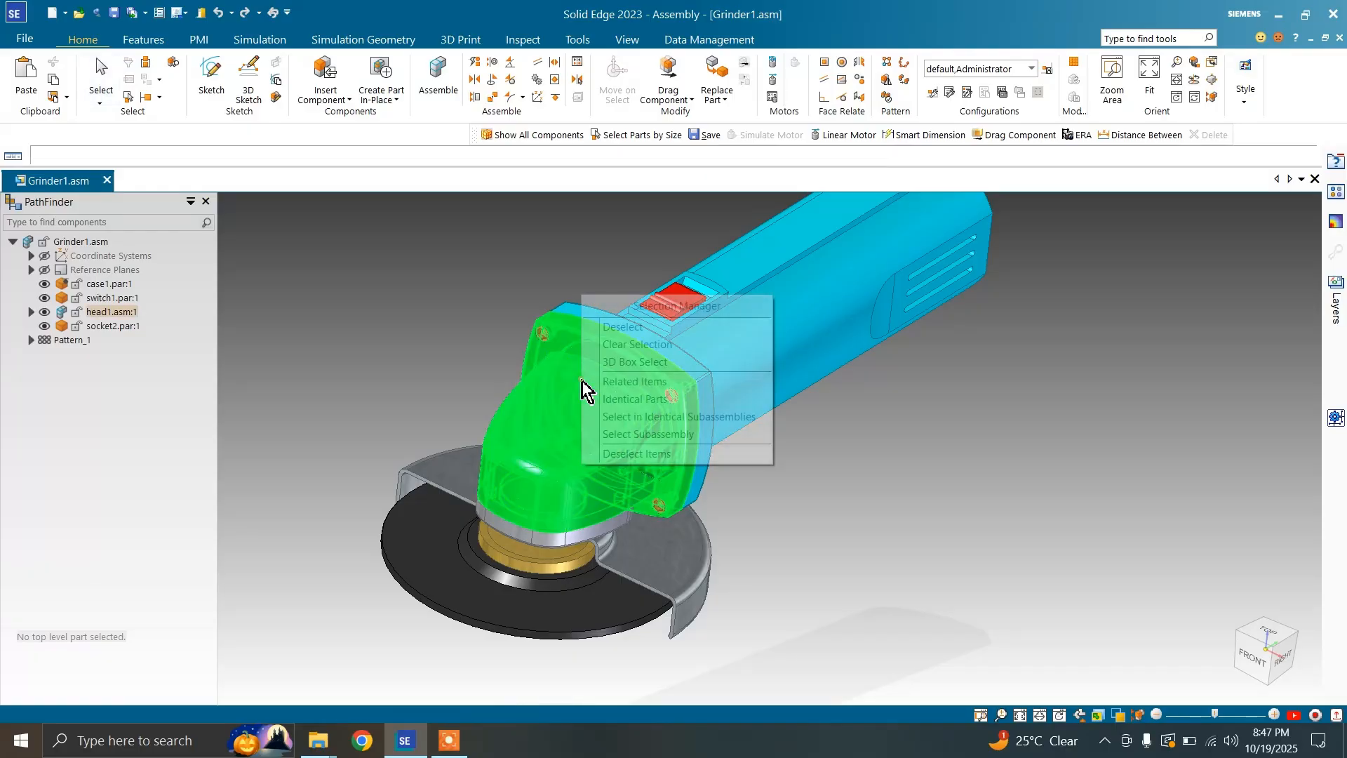
pyautogui.click(634, 362)
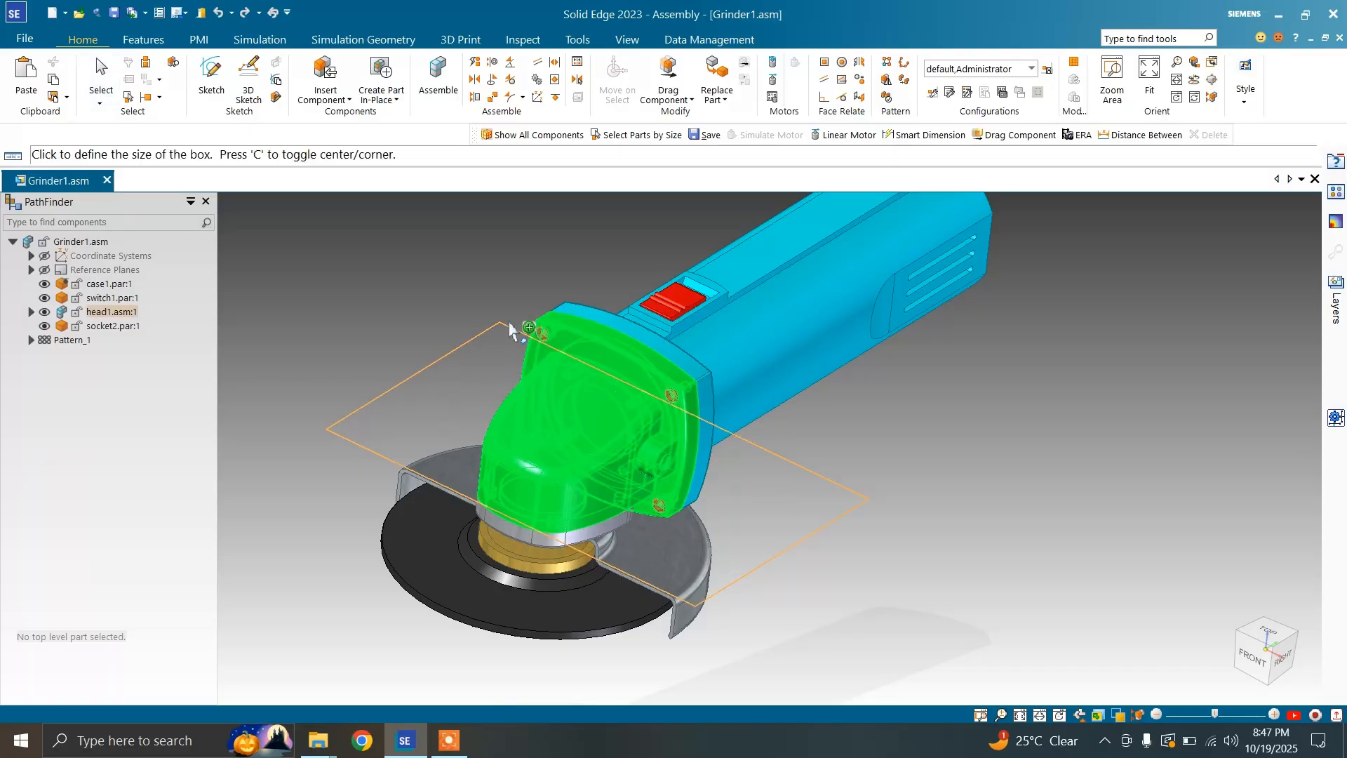
pyautogui.click(536, 307)
pyautogui.click(572, 336)
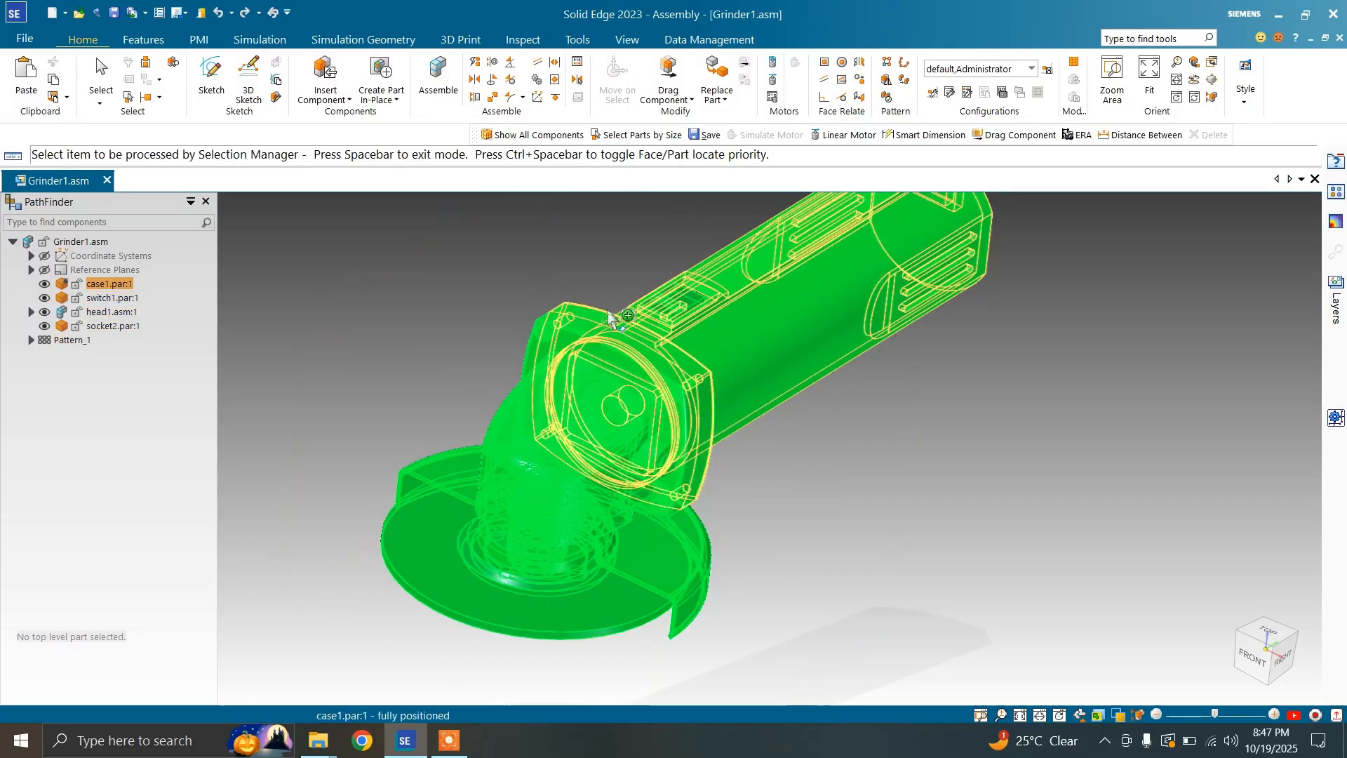
pyautogui.scroll(-2, 572, 335)
pyautogui.scroll(-2, 572, 336)
pyautogui.moveTo(572, 336); pyautogui.dragTo(512, 313, button='middle')
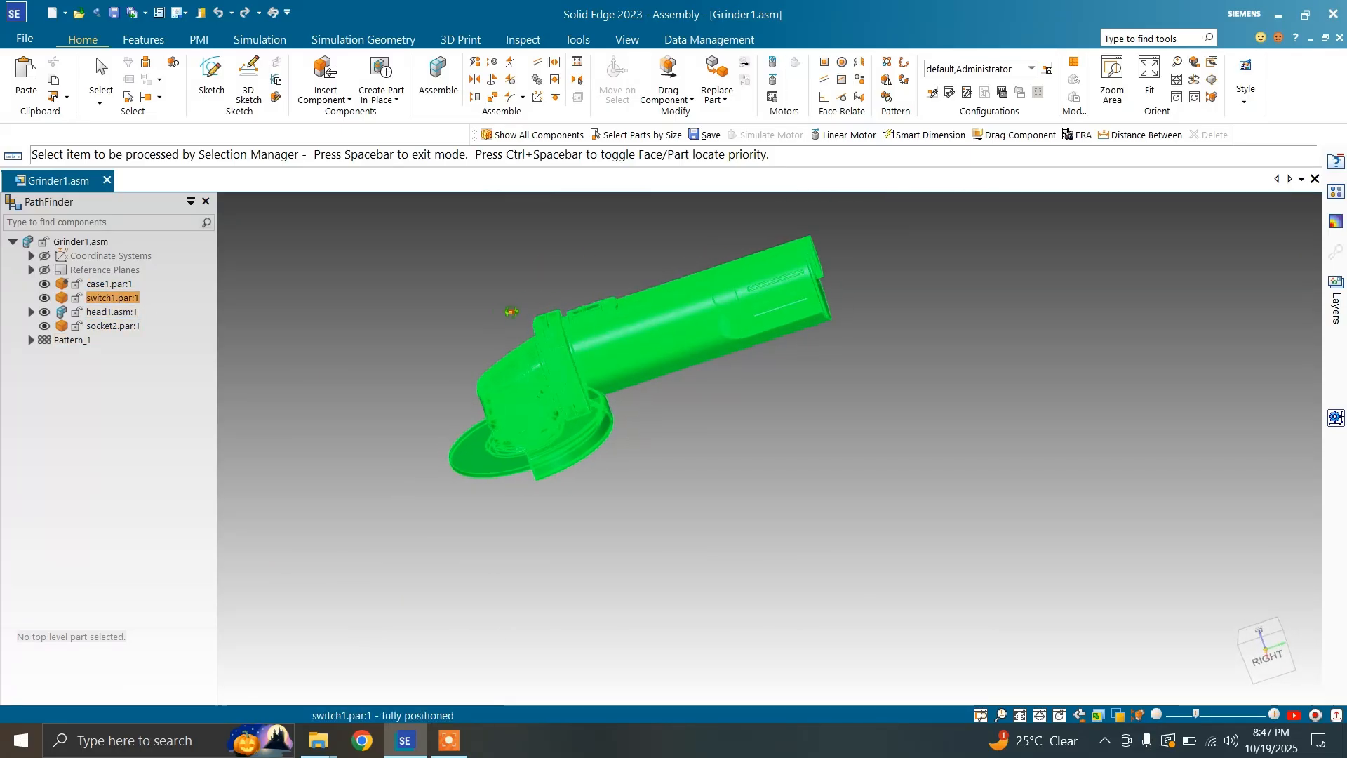
pyautogui.moveTo(604, 285); pyautogui.dragTo(684, 284, button='middle')
pyautogui.scroll(-1, 561, 291)
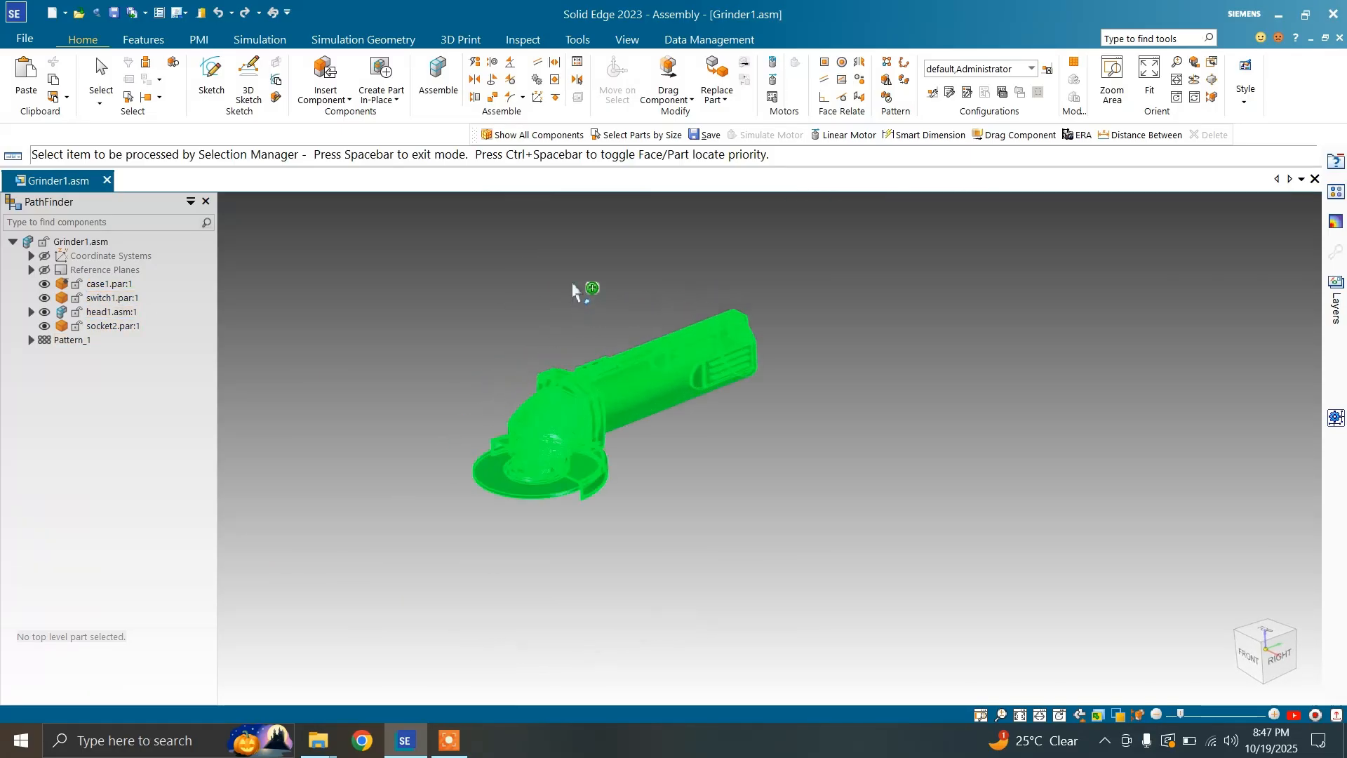
pyautogui.scroll(1, 572, 284)
pyautogui.press('space')
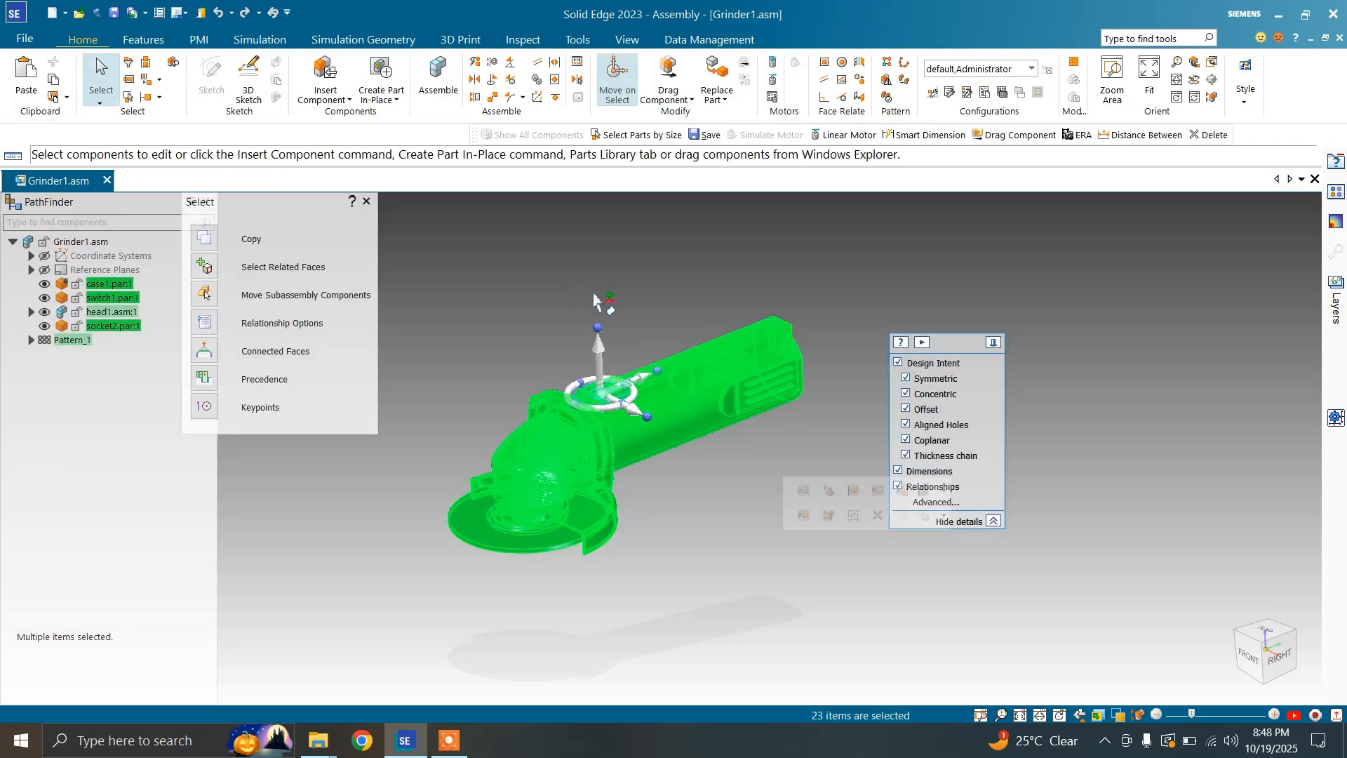
pyautogui.press('Escape')
# Pick the case in Selection Manager Mode, try the Related Items option, and clear the selection
pyautogui.press('space')
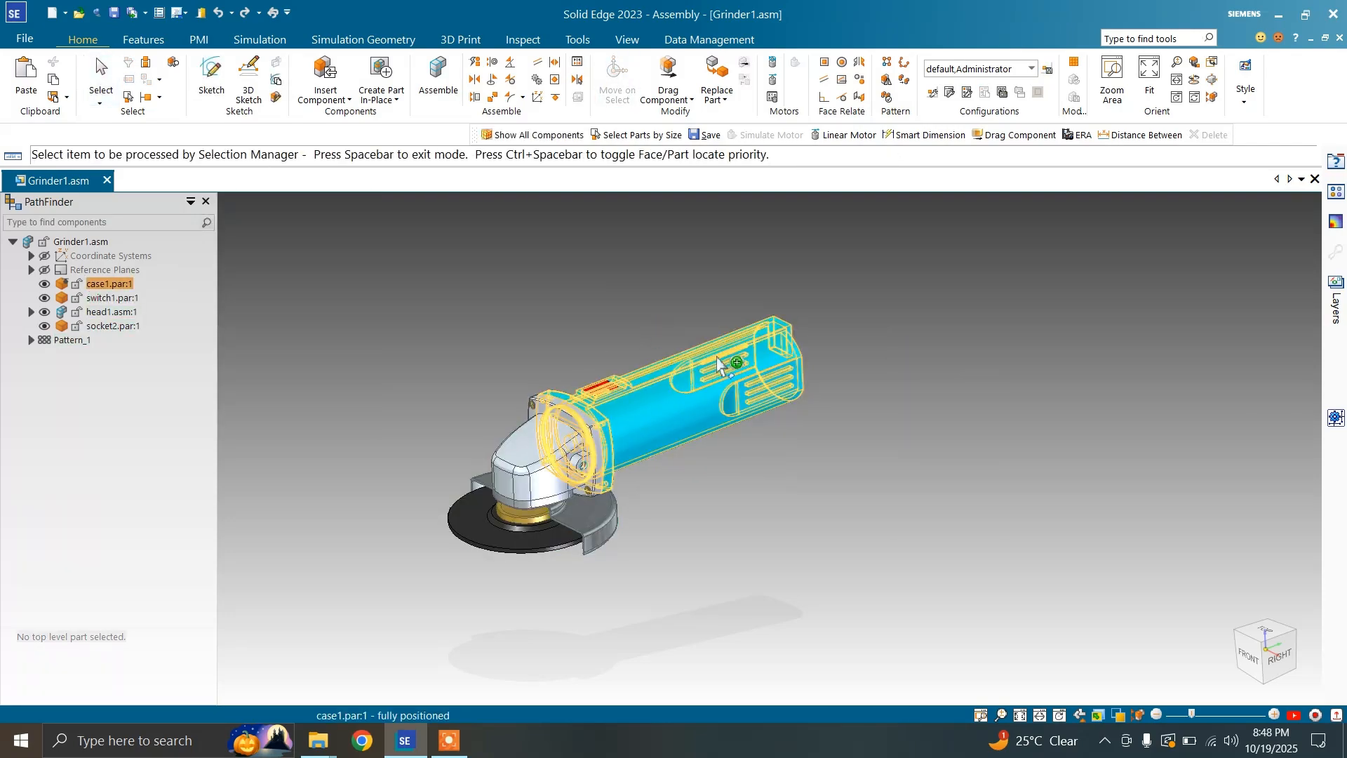
pyautogui.click(752, 405)
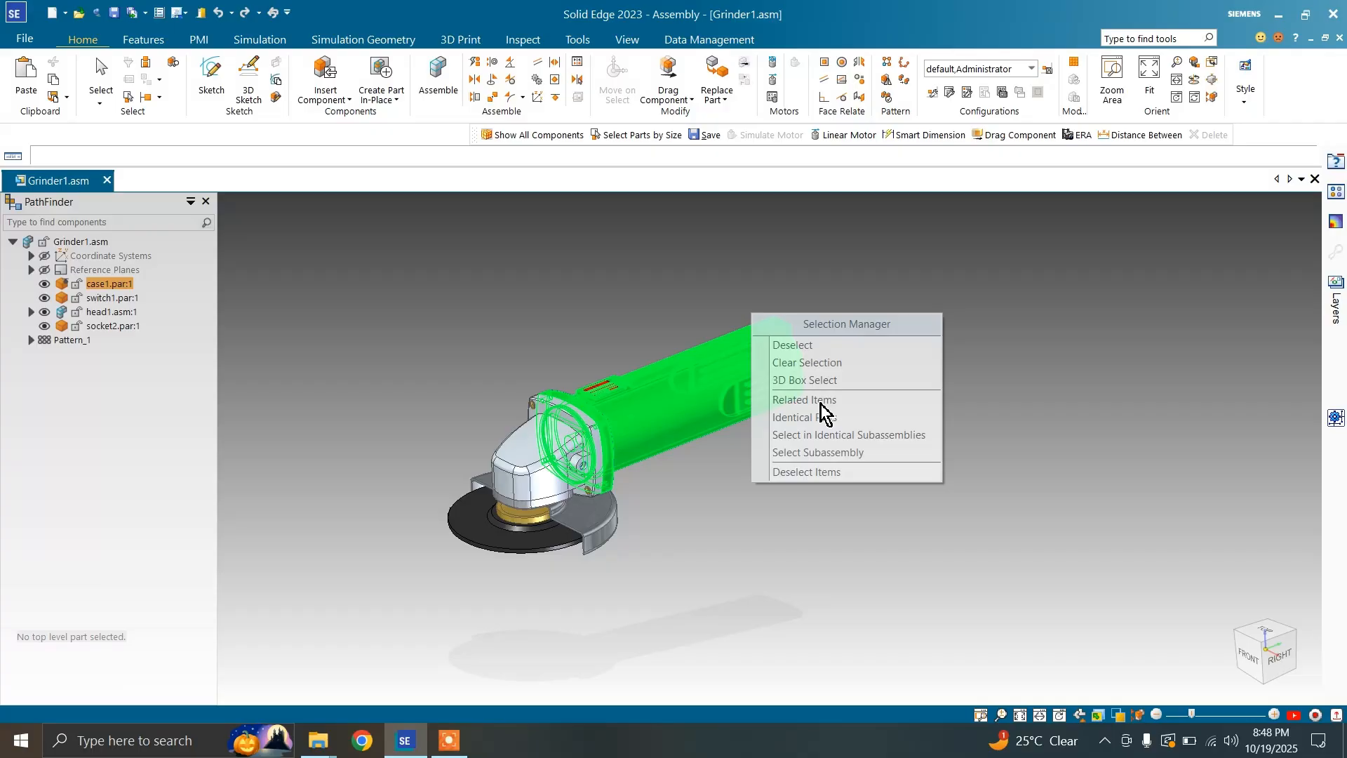
pyautogui.scroll(3, 635, 465)
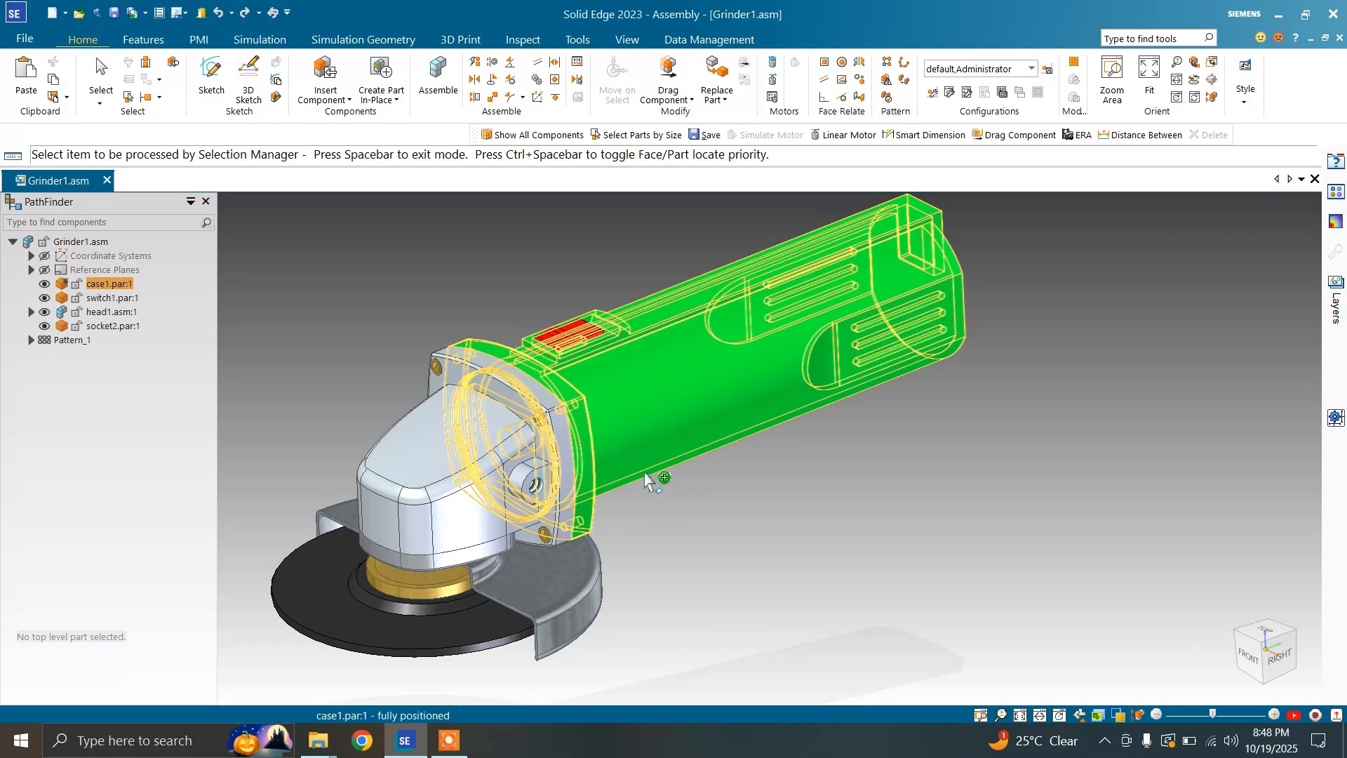
pyautogui.moveTo(646, 474); pyautogui.dragTo(637, 475, button='middle')
pyautogui.scroll(-1, 637, 475)
pyautogui.press('space')
pyautogui.click(665, 479)
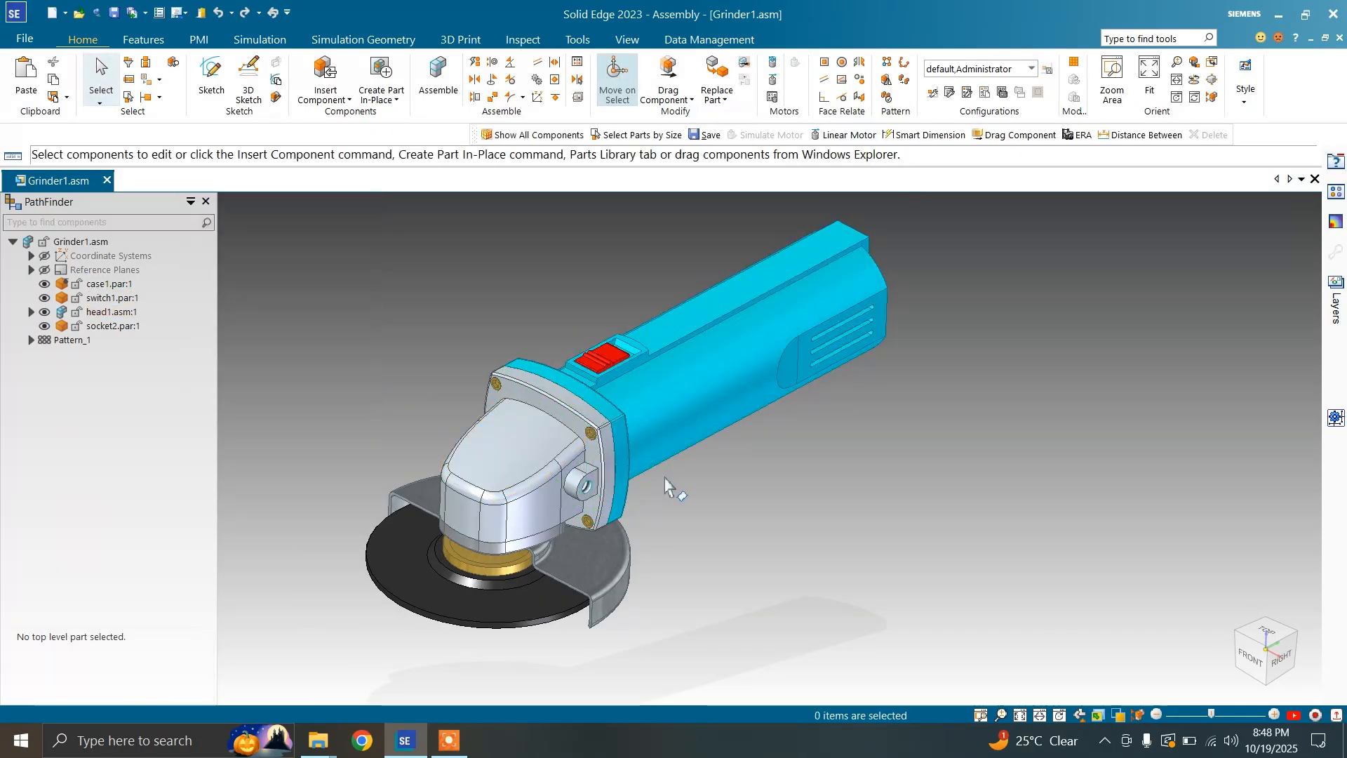
# Apply the Selection Manager's Related Items option to the grinder head, and clear the selection
pyautogui.press('space')
pyautogui.click(552, 460)
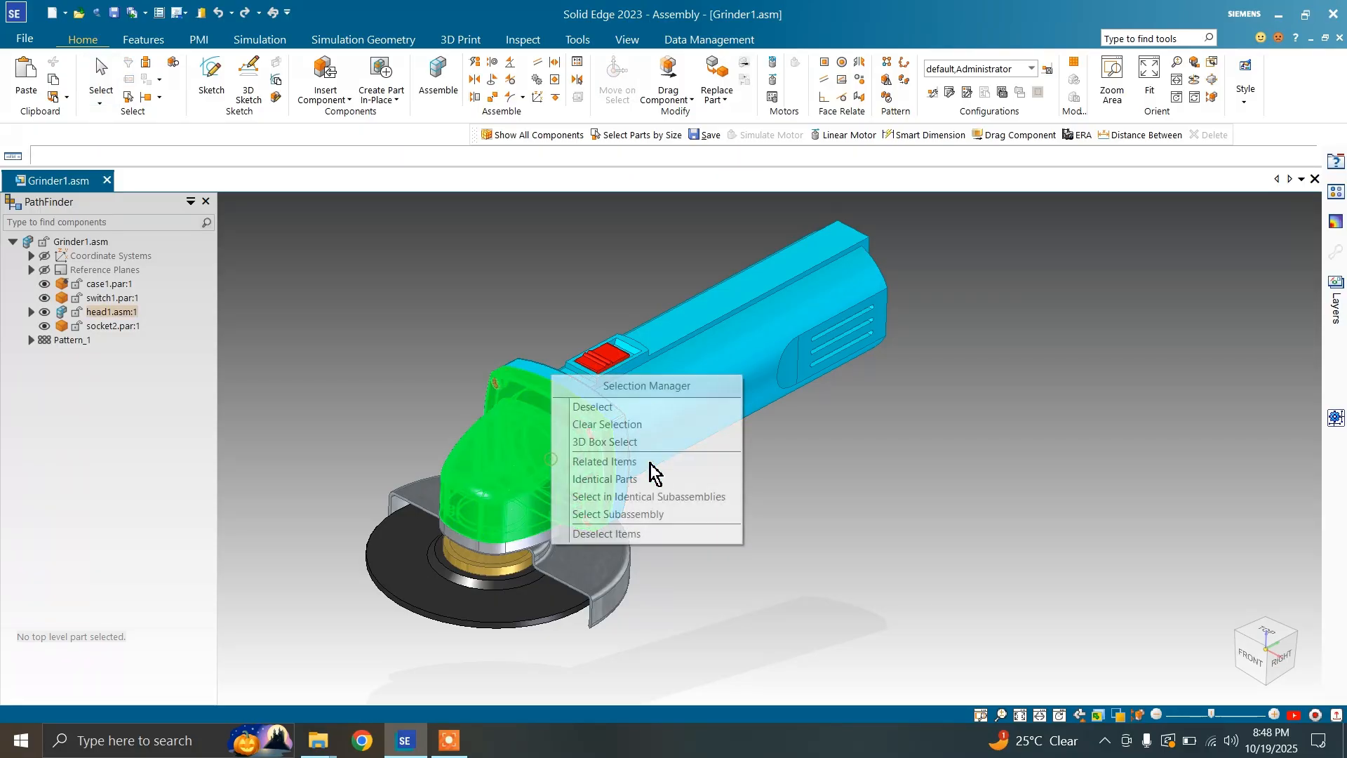
pyautogui.click(656, 468)
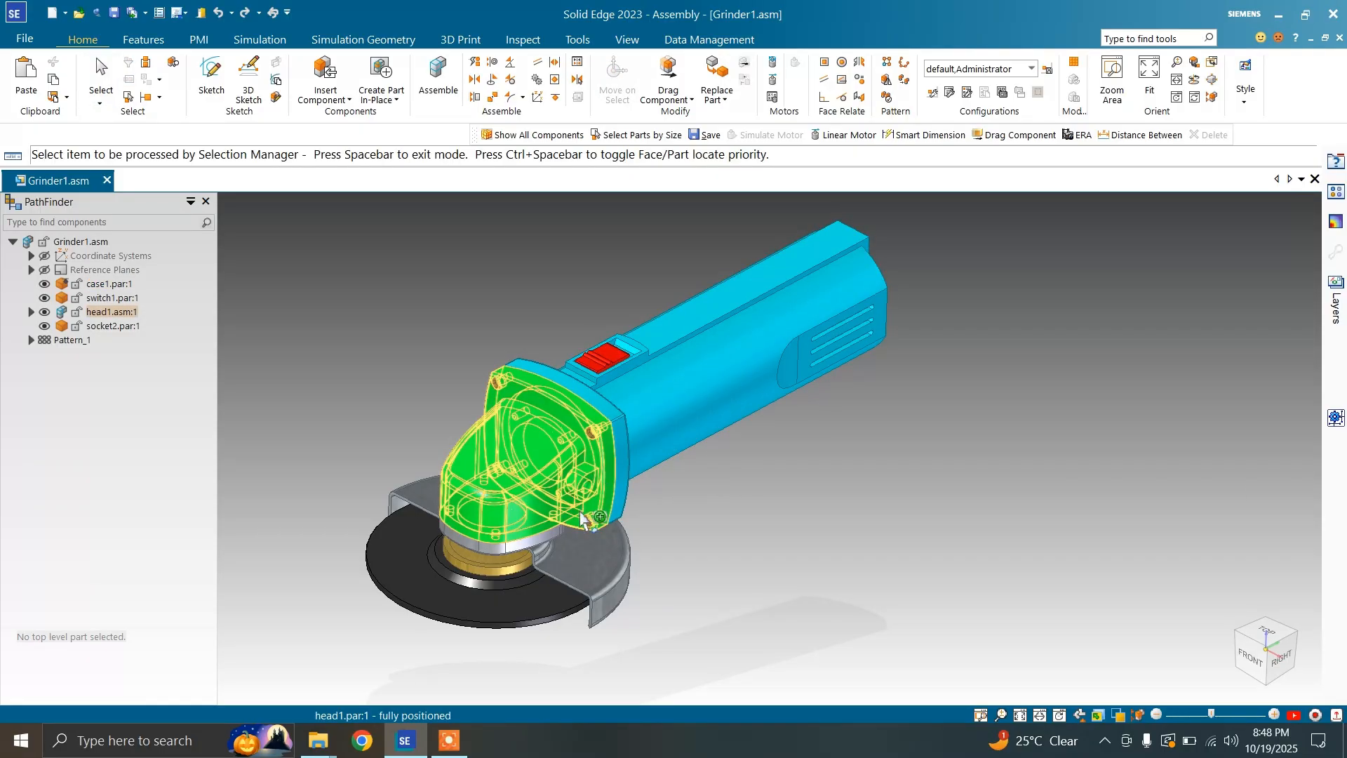
pyautogui.moveTo(522, 540); pyautogui.dragTo(579, 460, button='middle')
pyautogui.press('space')
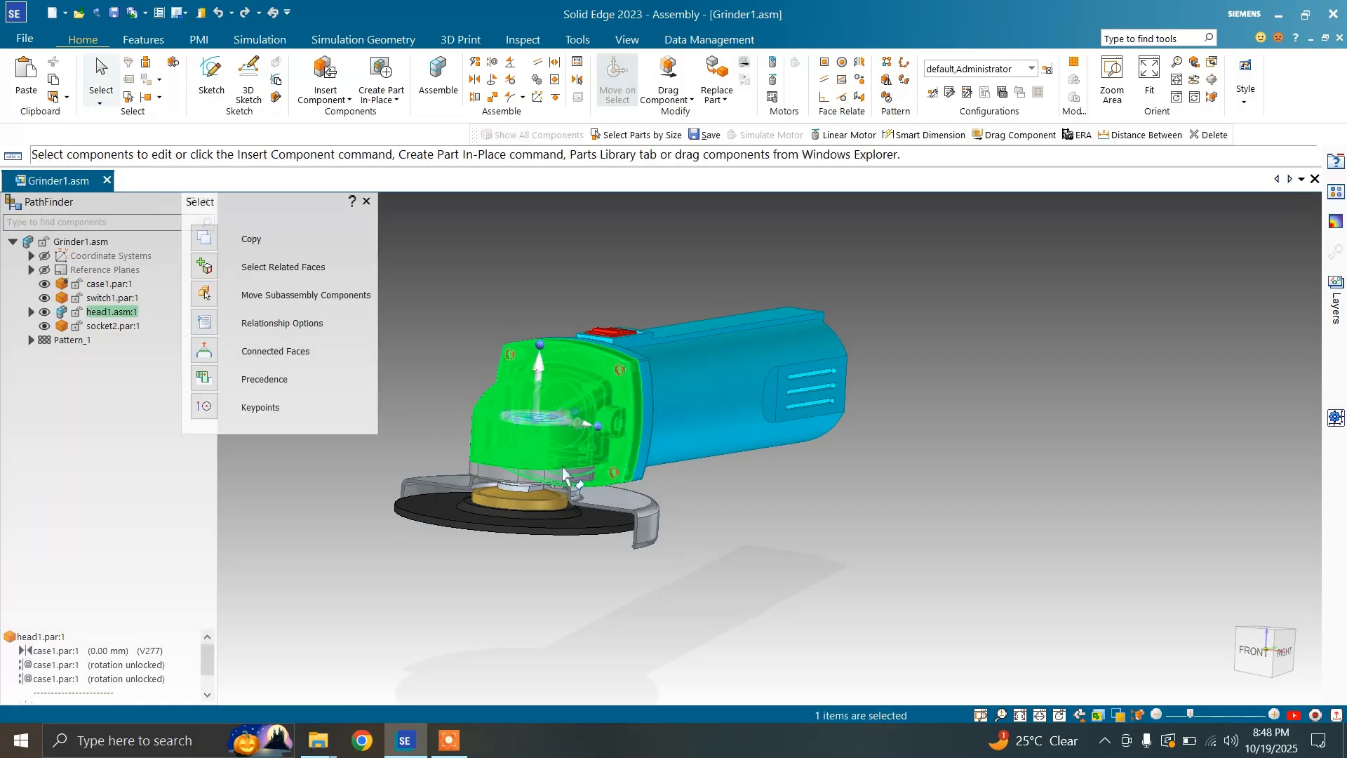
pyautogui.press('Escape')
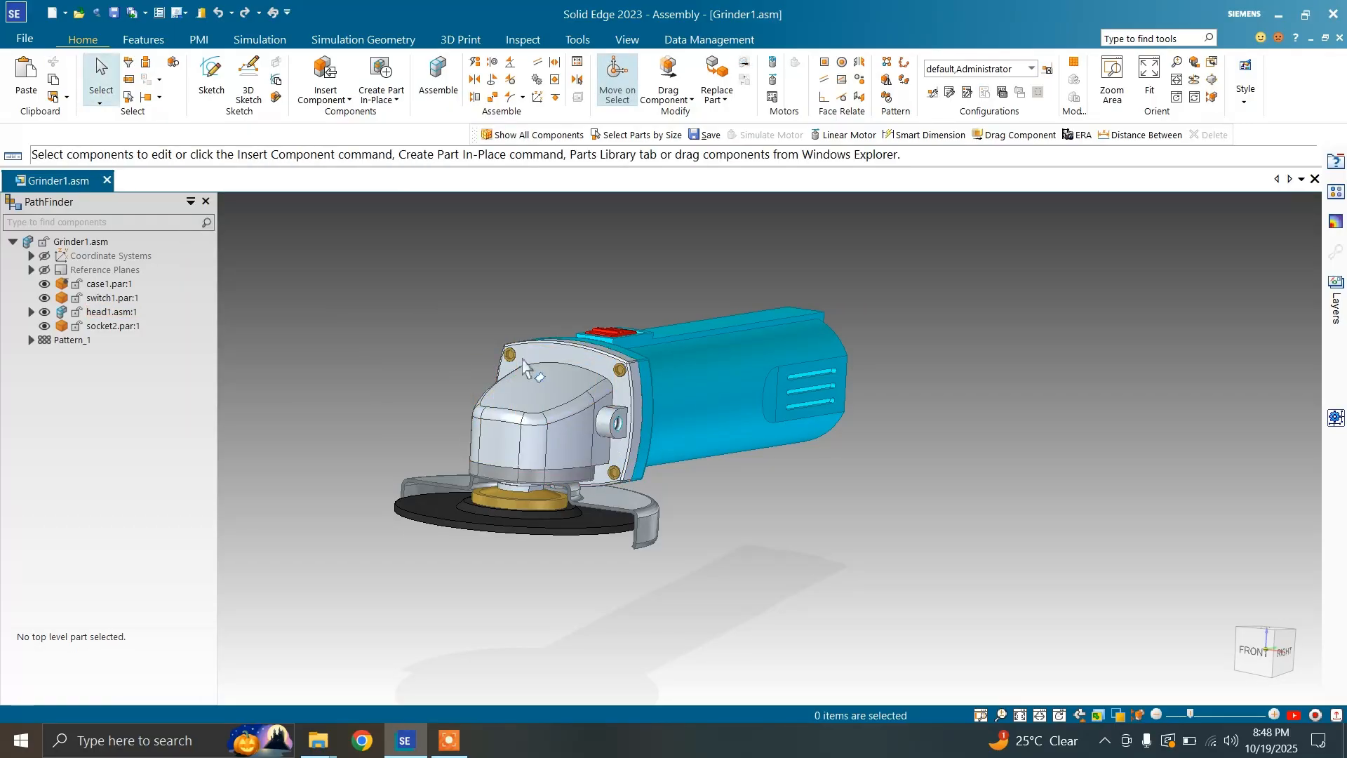
# Apply the Selection Manager's Related Items option to the upper screw beside the case, and clear the selection
pyautogui.press('space')
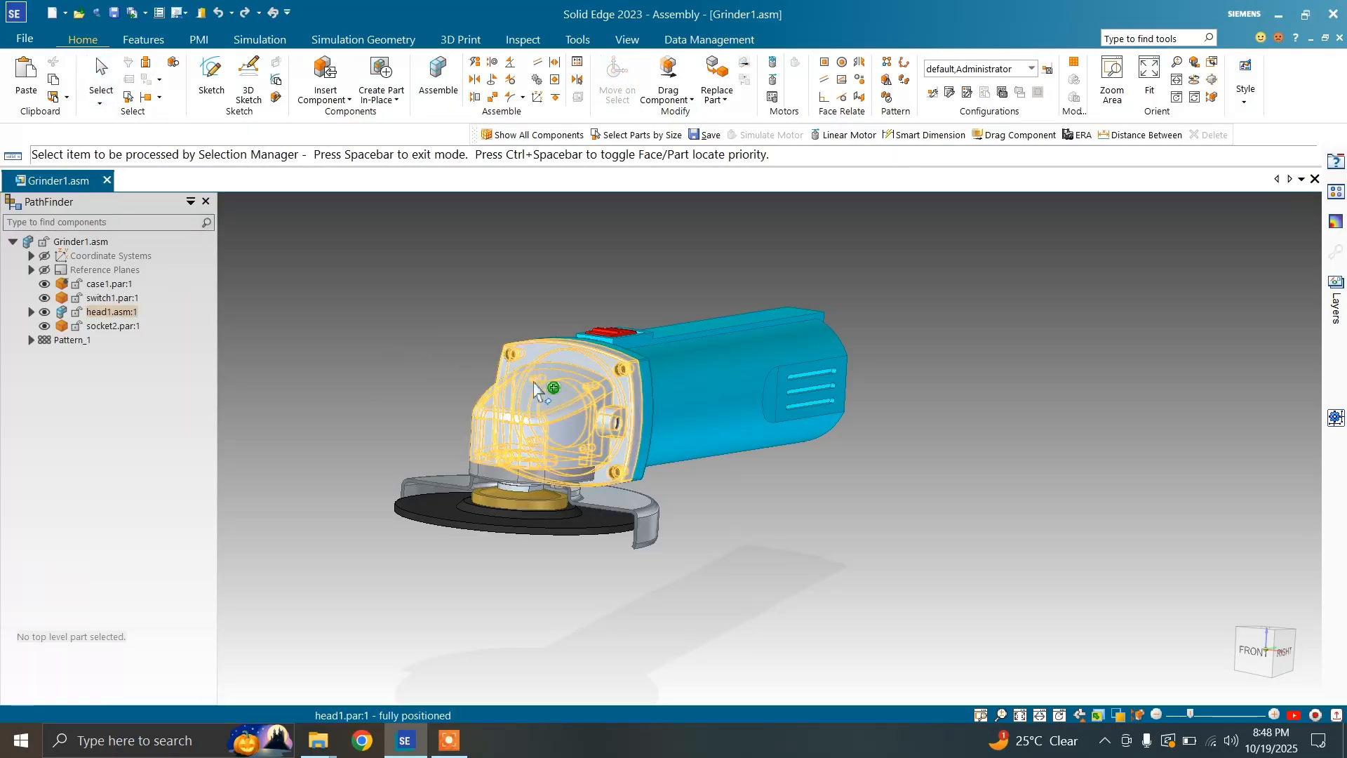
pyautogui.click(621, 379)
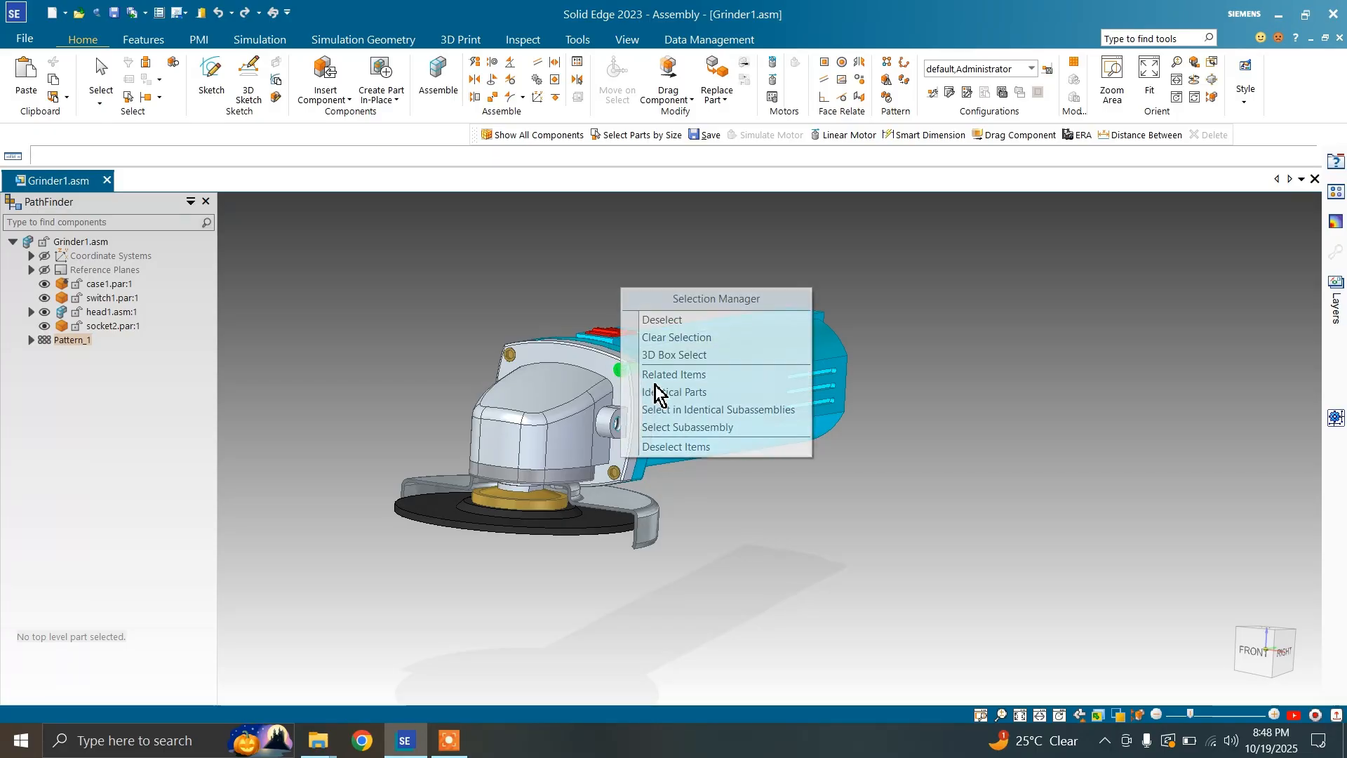
pyautogui.click(662, 379)
pyautogui.press('space')
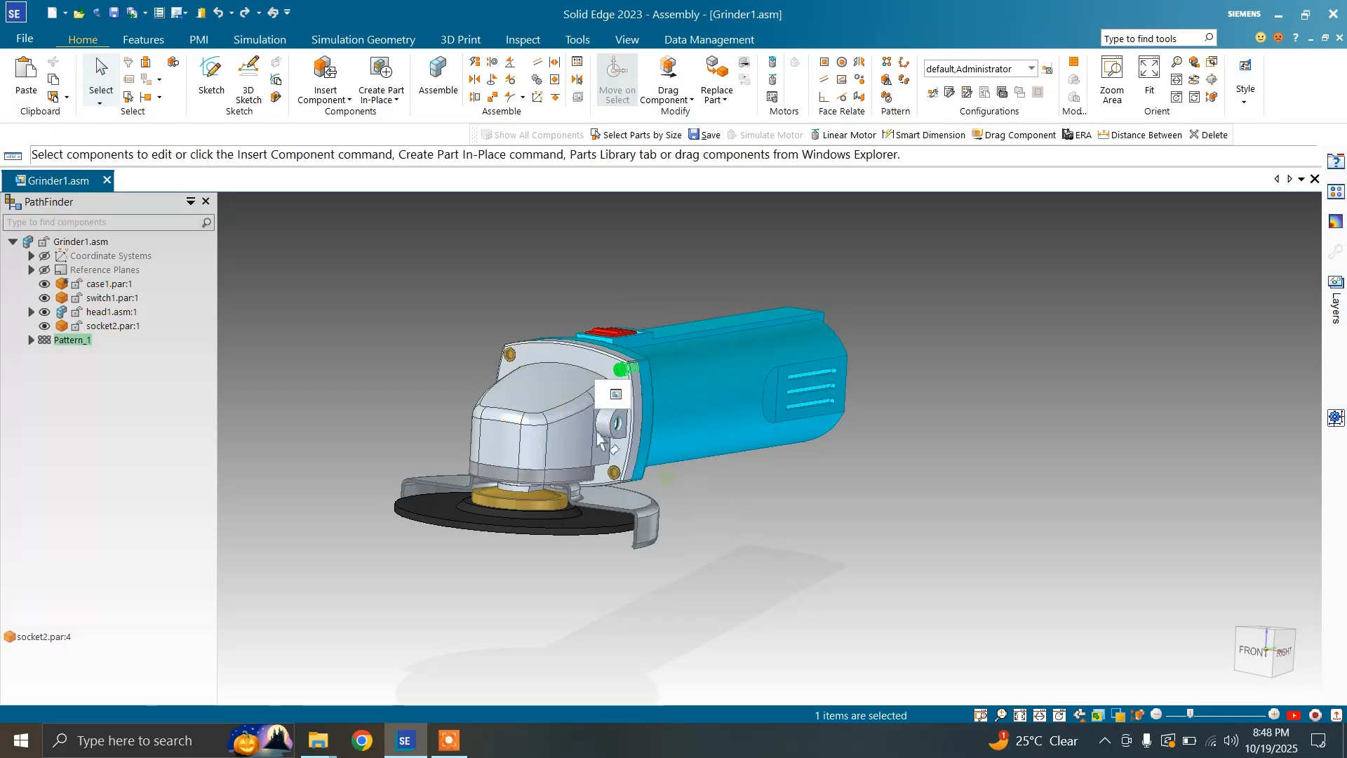
pyautogui.click(680, 412)
pyautogui.press('Escape')
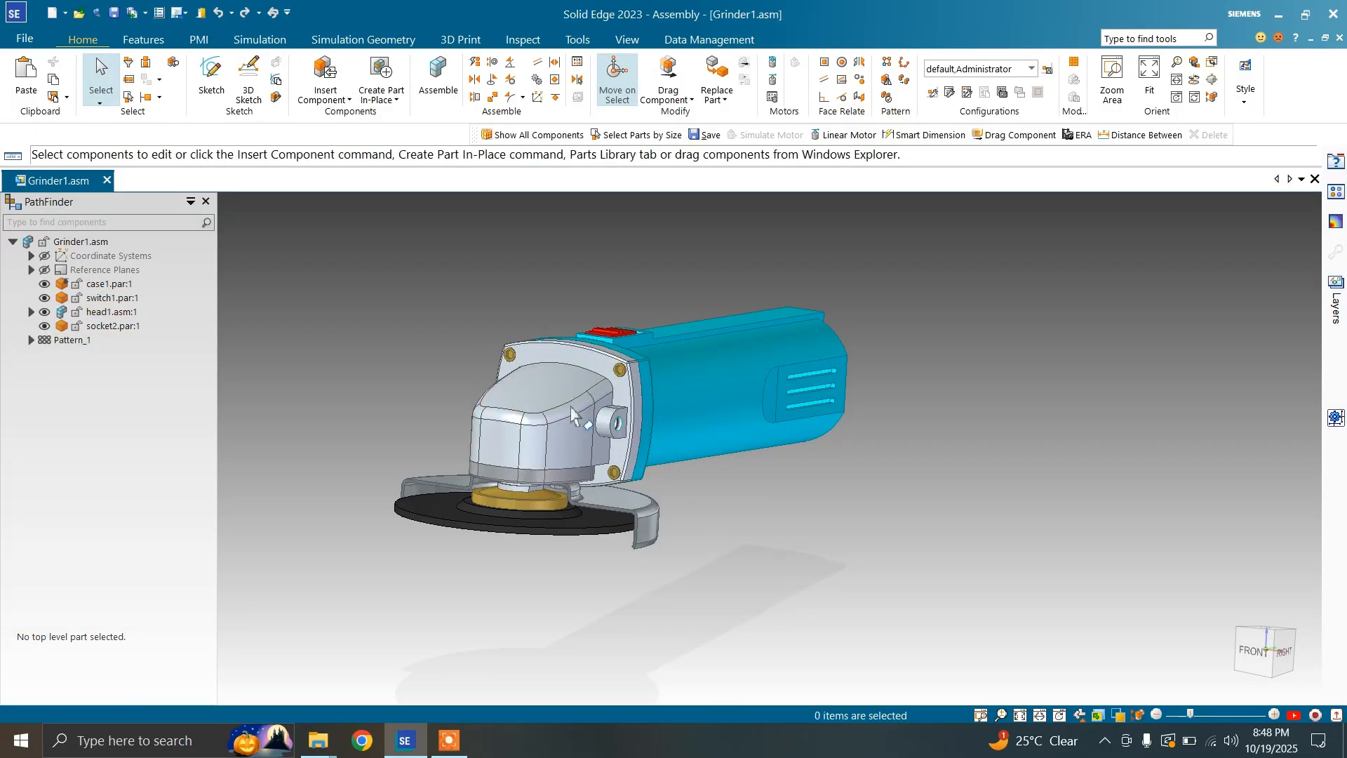
# Set the selection to Part Priority and select the grinder head
pyautogui.click(99, 103)
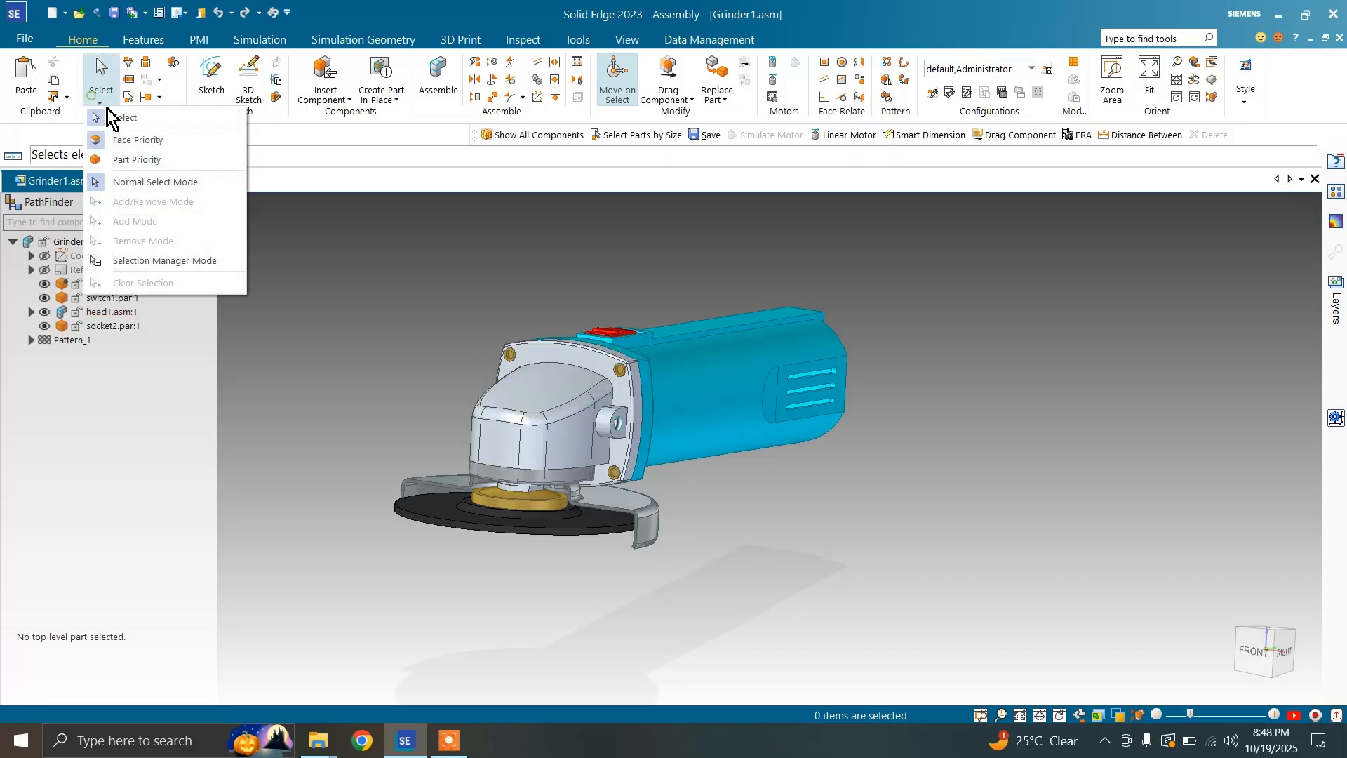
pyautogui.click(139, 163)
pyautogui.click(544, 385)
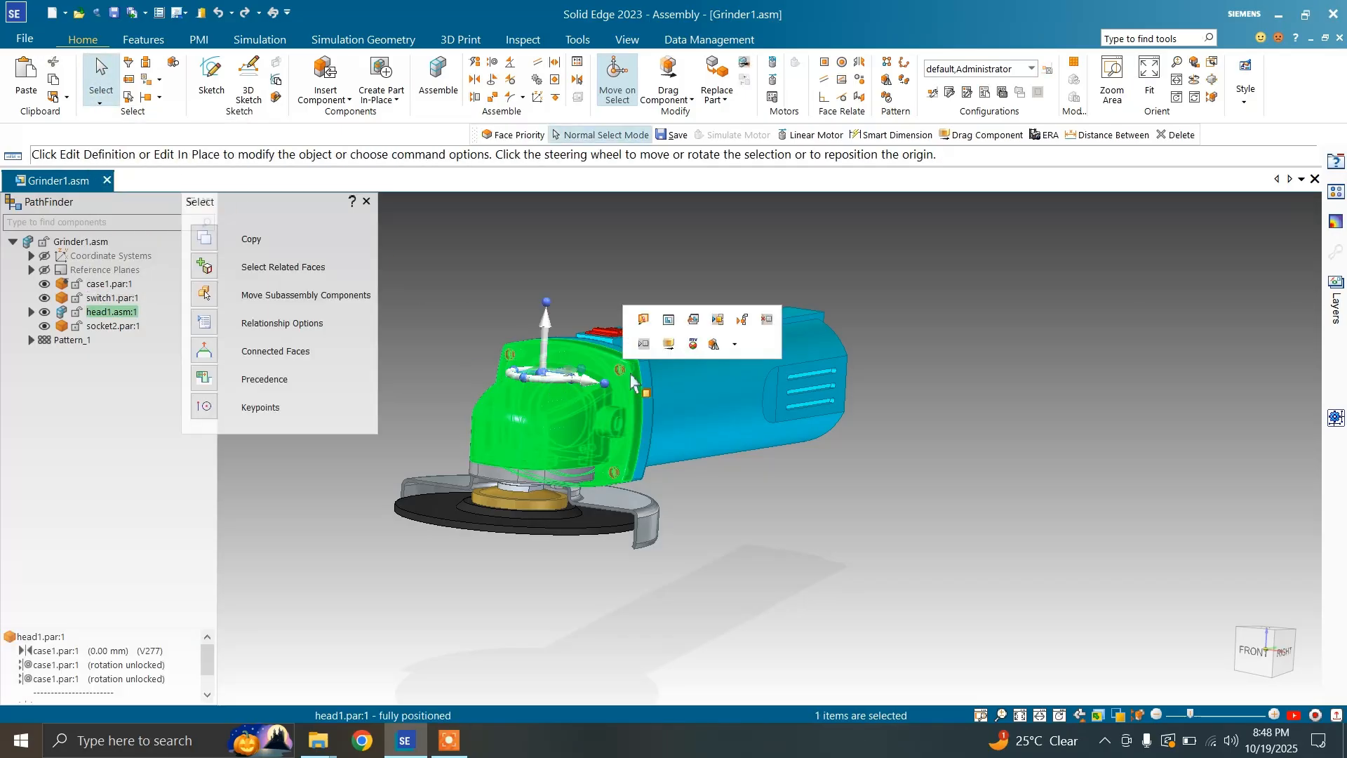
pyautogui.press('space')
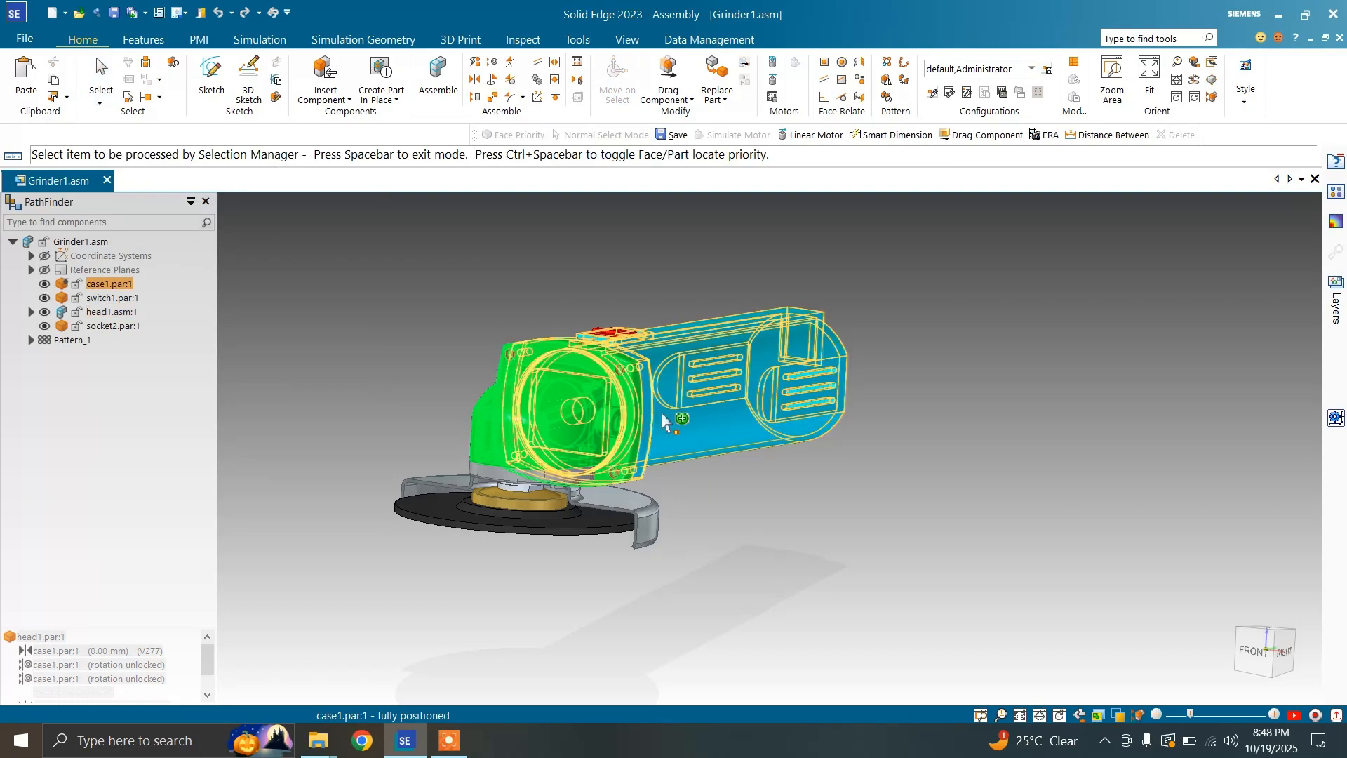
pyautogui.press('space')
pyautogui.rightClick(611, 393)
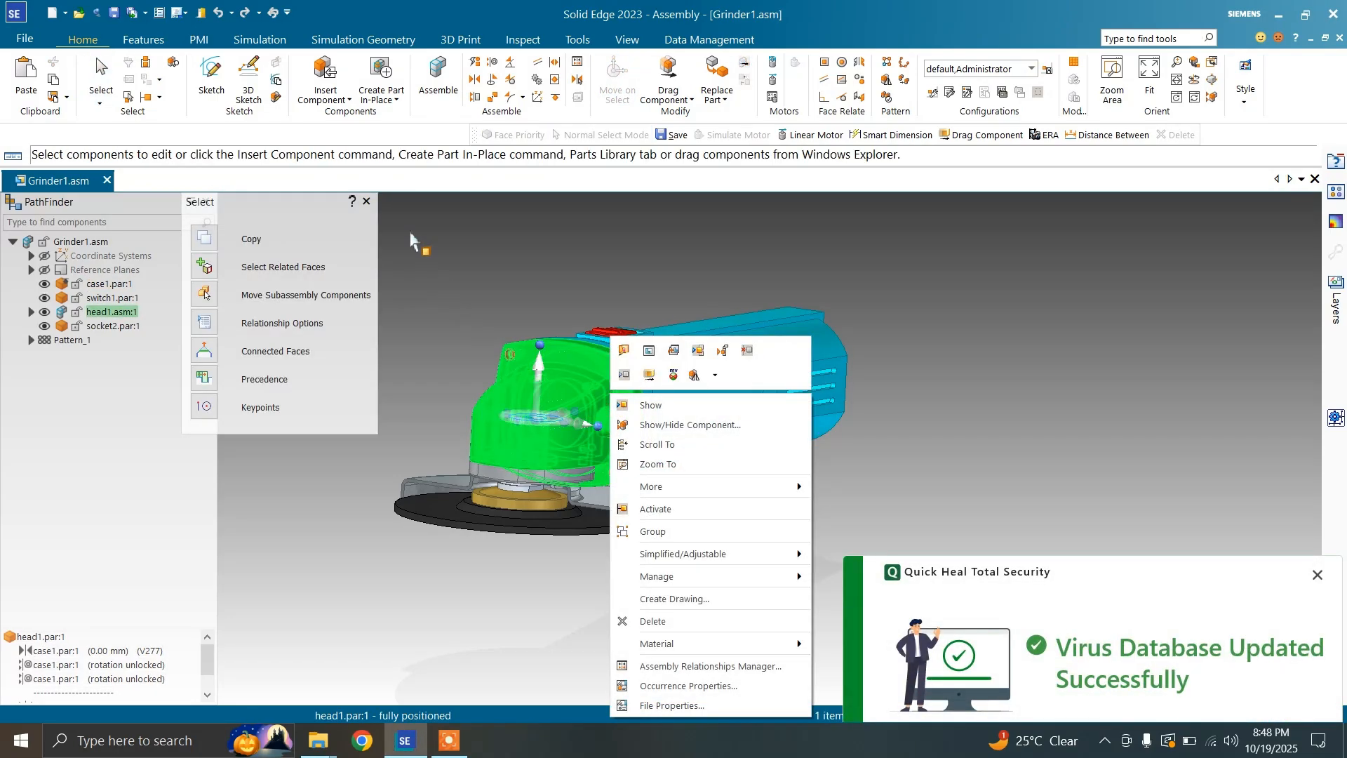
pyautogui.click(411, 235)
# Pick the grinder head in Selection Manager Mode, apply Related Items, and return to the standard Select command
pyautogui.click(104, 100)
pyautogui.click(183, 264)
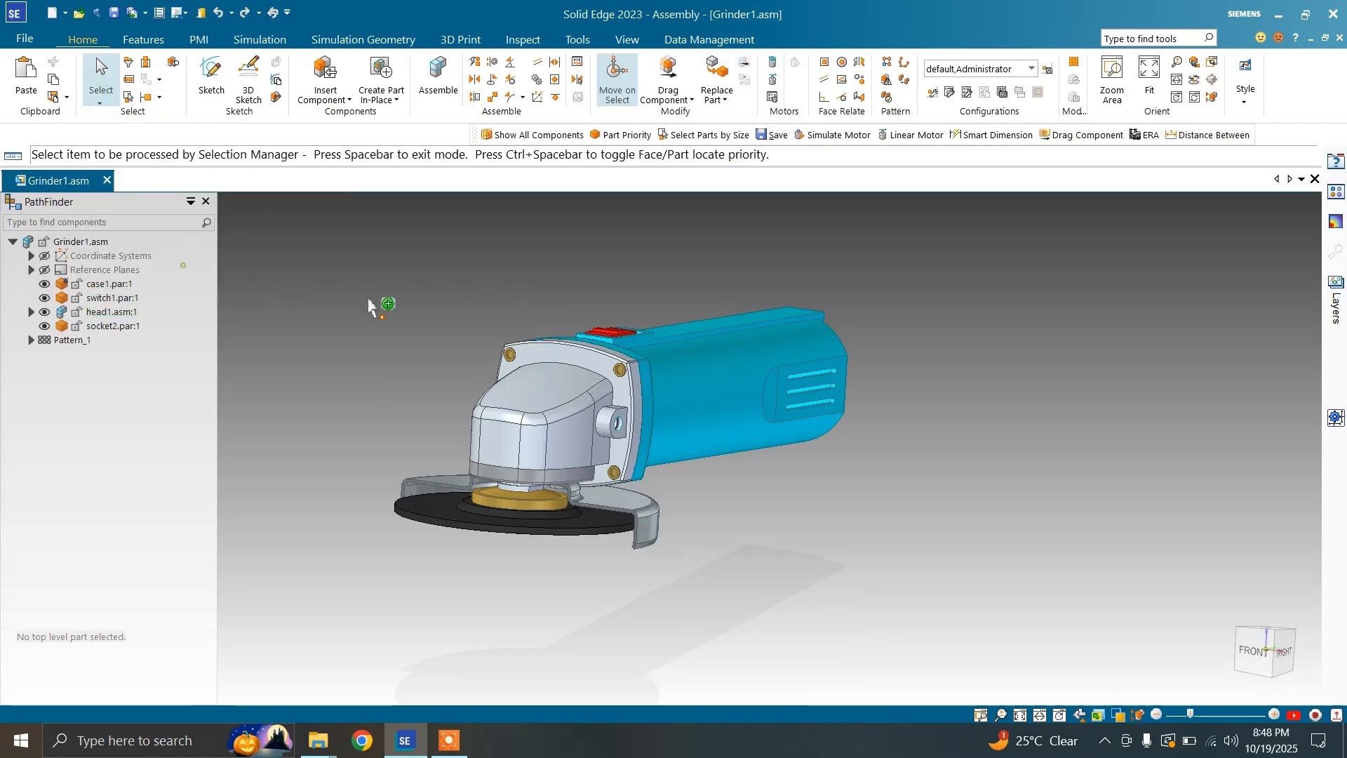
pyautogui.click(539, 383)
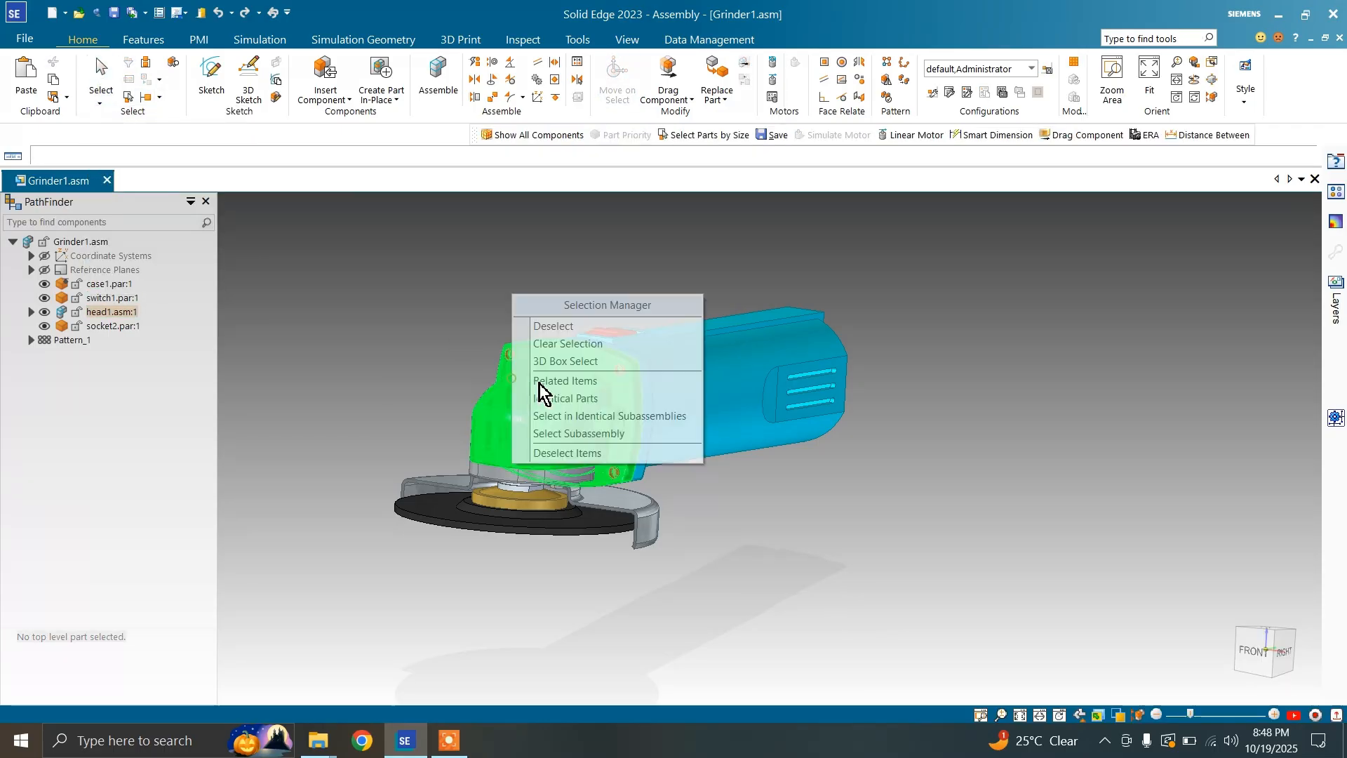
pyautogui.click(576, 381)
pyautogui.moveTo(576, 380); pyautogui.dragTo(706, 546, button='middle')
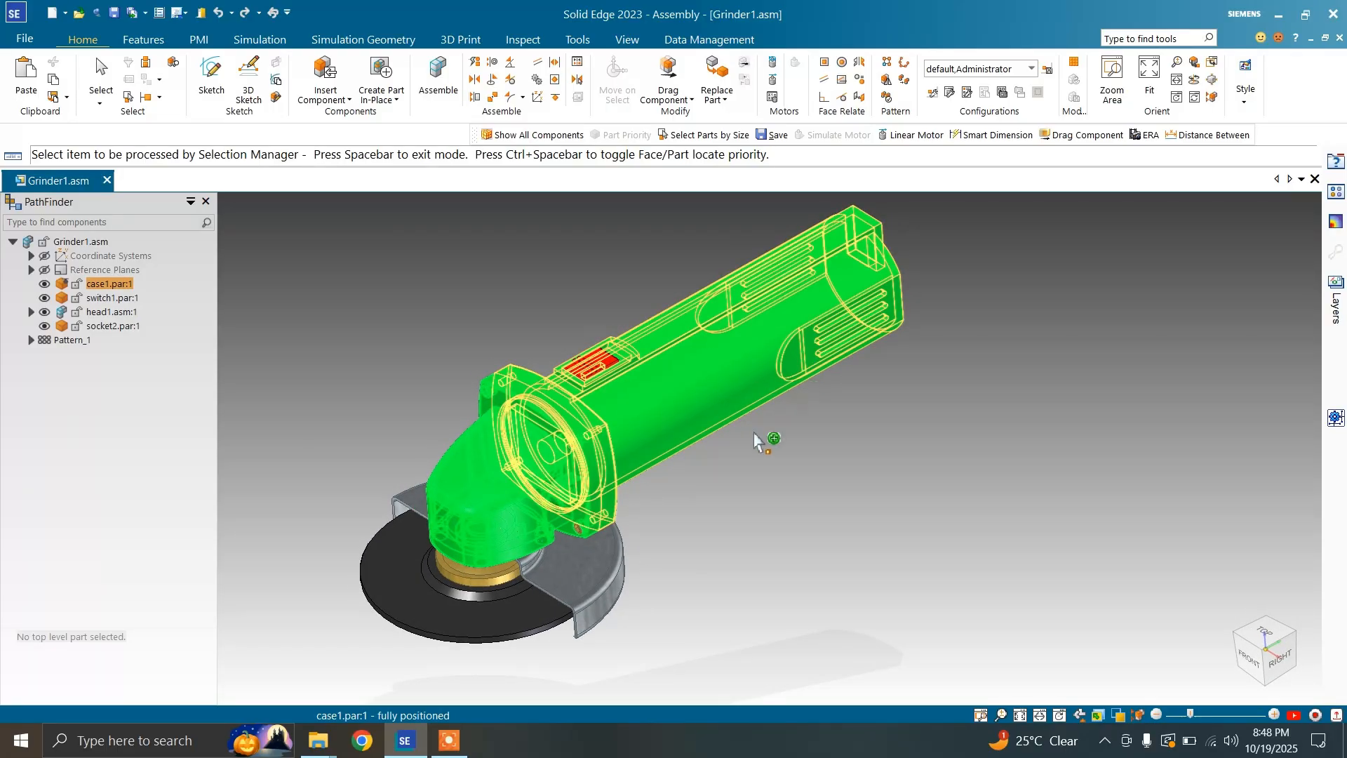
pyautogui.click(99, 105)
pyautogui.click(120, 118)
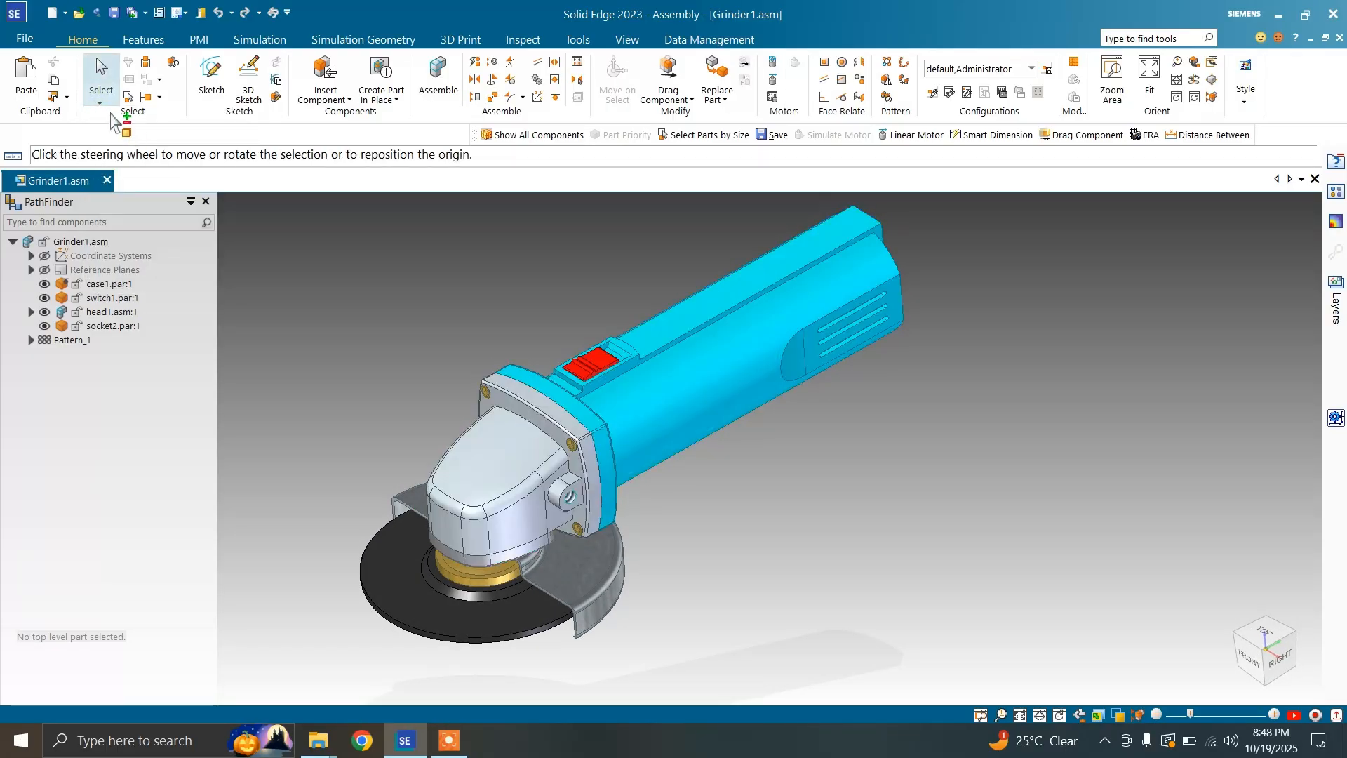
# Set the selection to Part Priority and select the grinder head
pyautogui.click(107, 104)
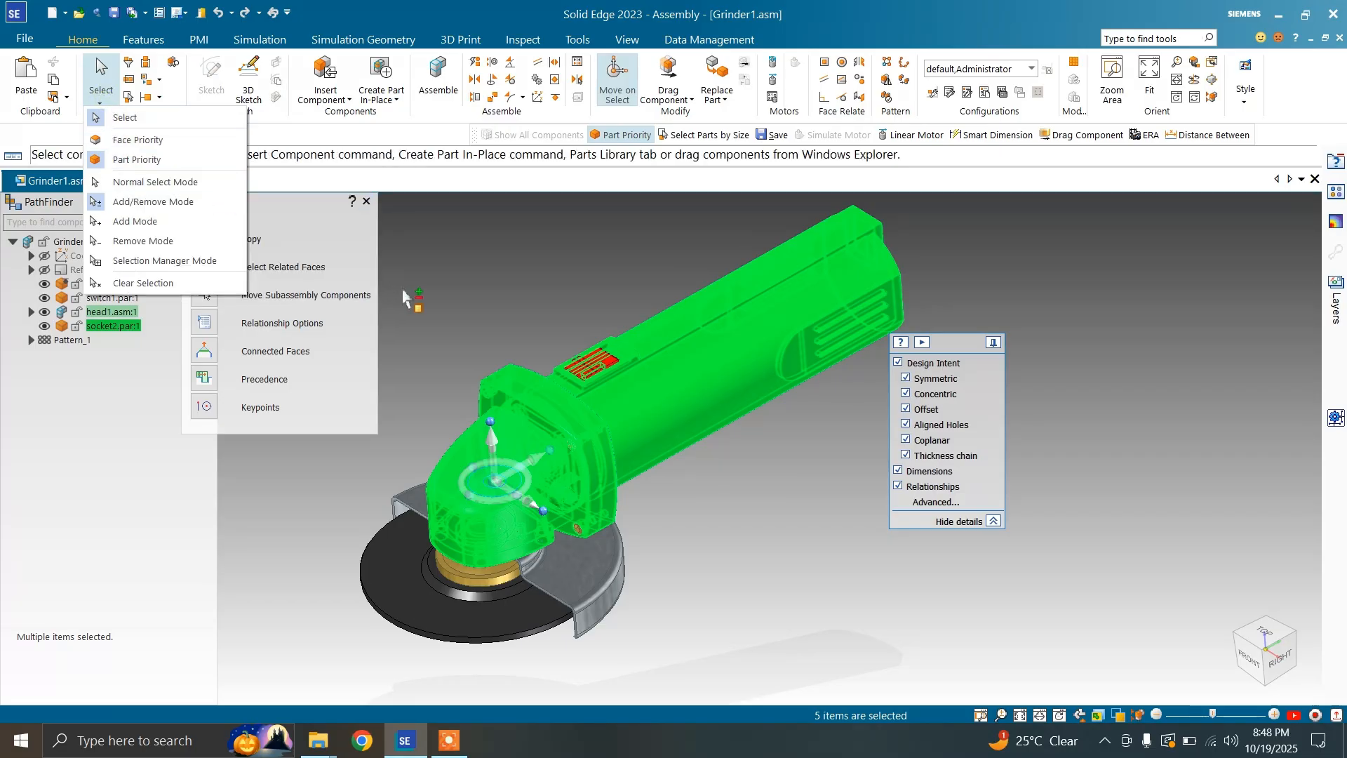
pyautogui.click(136, 159)
pyautogui.click(544, 453)
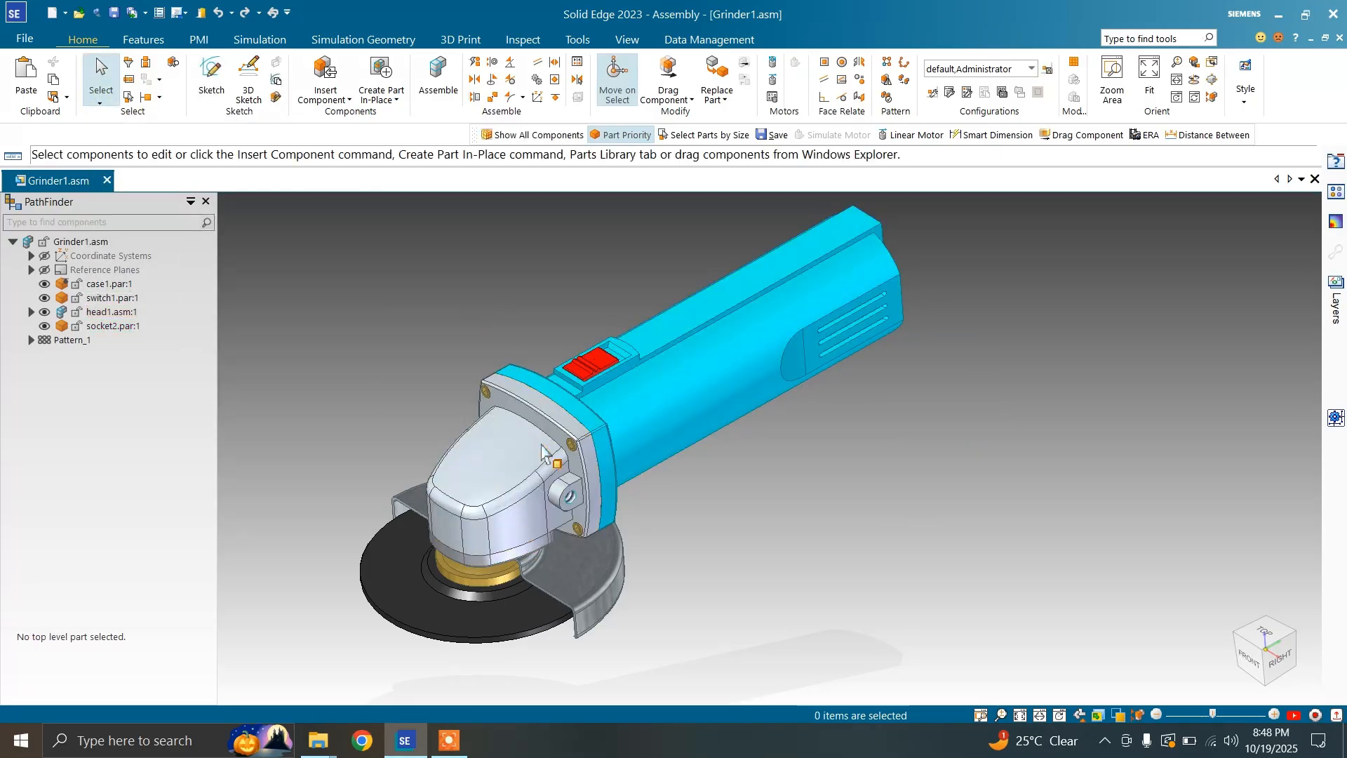
# Apply the Selection Manager's Identical Parts option to the grinder head, and clear the selection
pyautogui.click(99, 103)
pyautogui.click(204, 264)
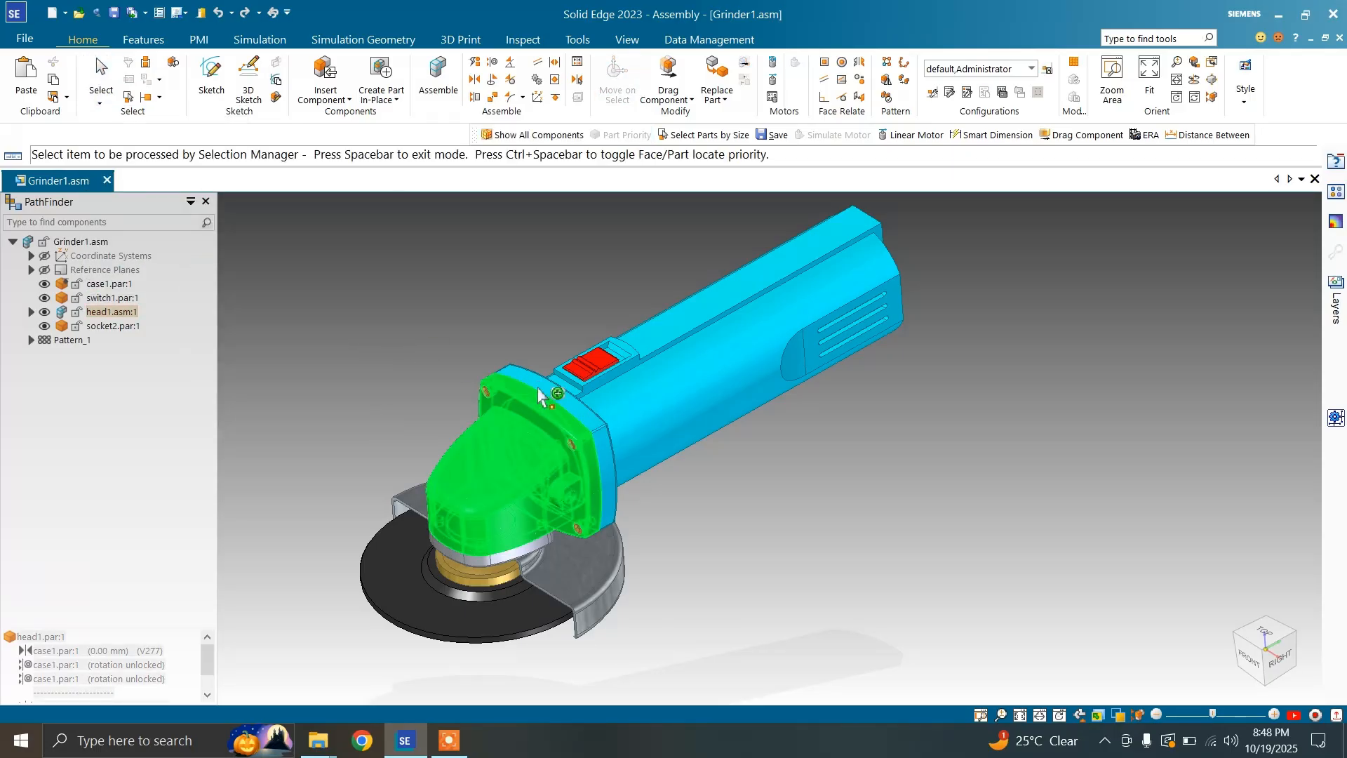
pyautogui.click(562, 474)
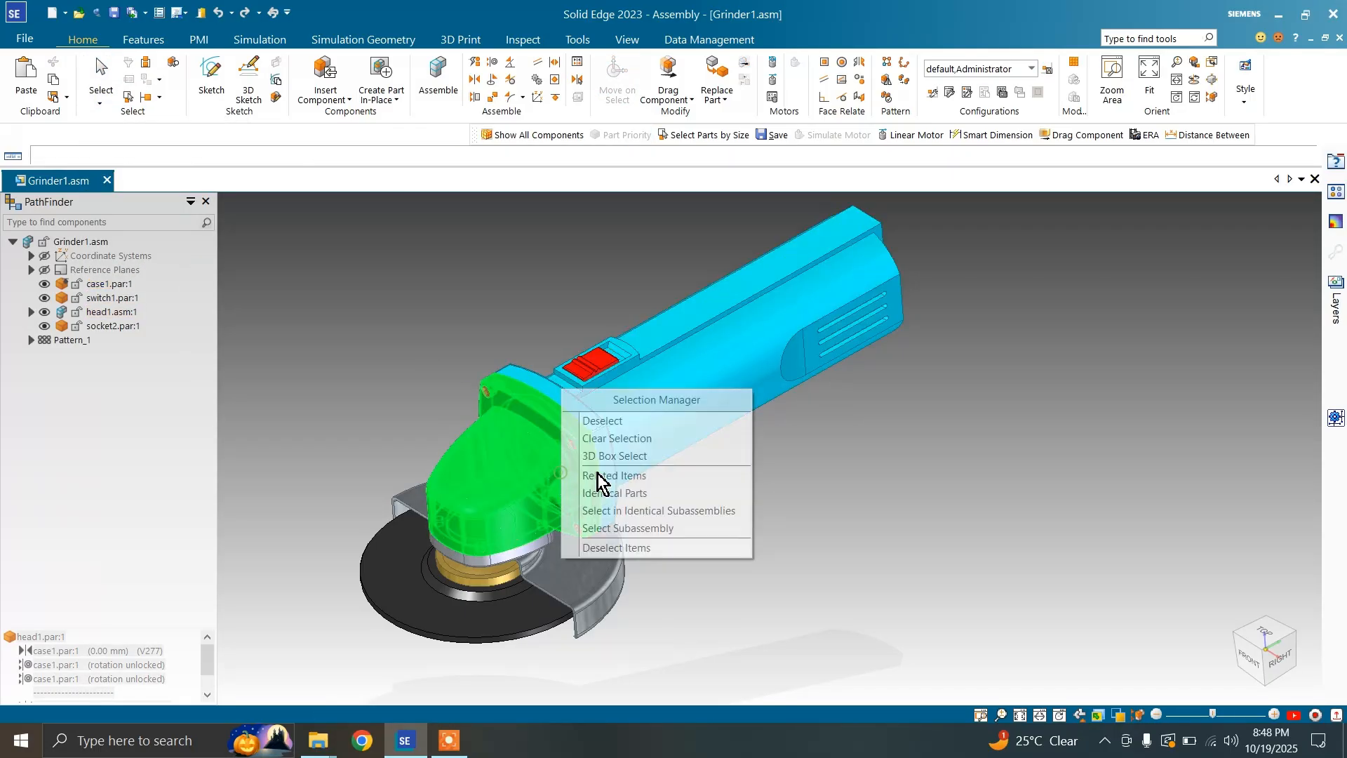
pyautogui.click(654, 493)
pyautogui.scroll(4, 474, 412)
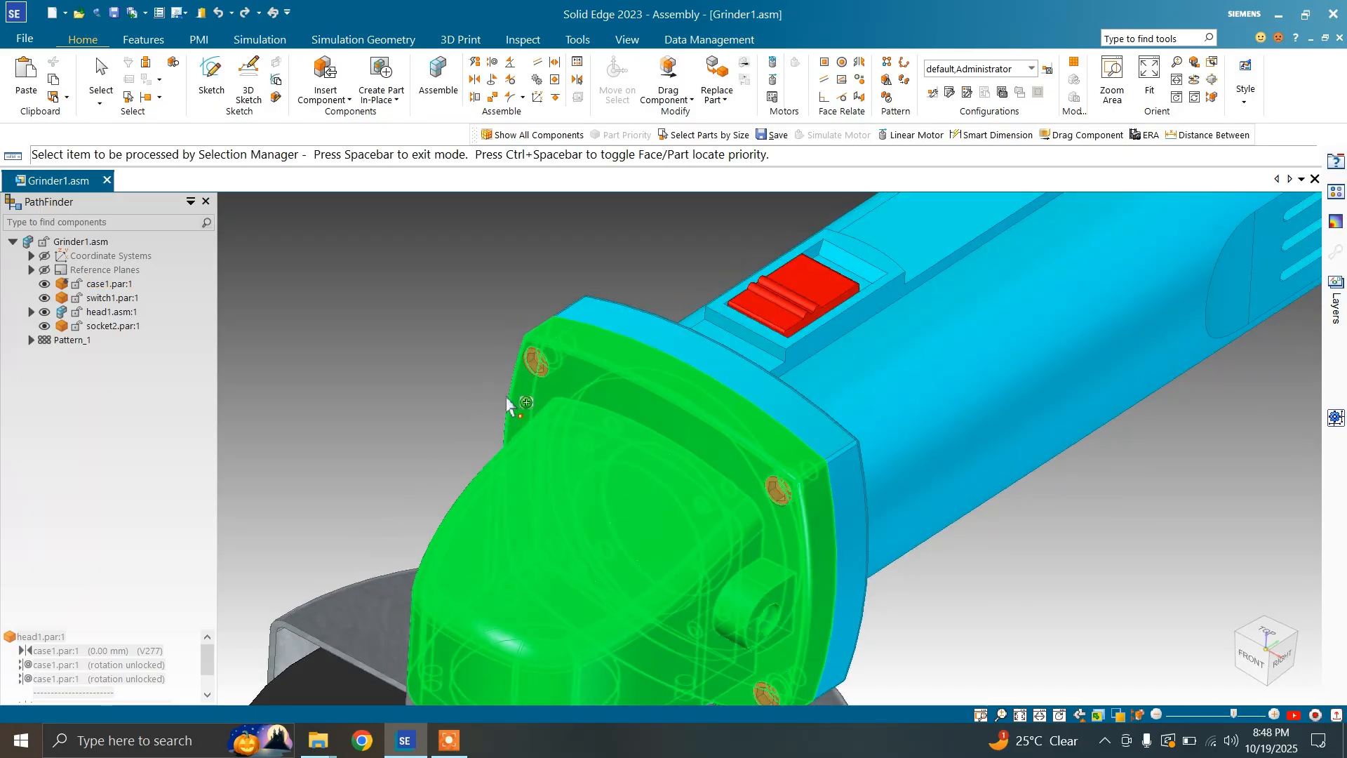
pyautogui.press('space')
pyautogui.scroll(-1, 526, 347)
pyautogui.press('Escape')
# Select the lower screw beside the side-handle boss on the head flange
pyautogui.scroll(4, 528, 359)
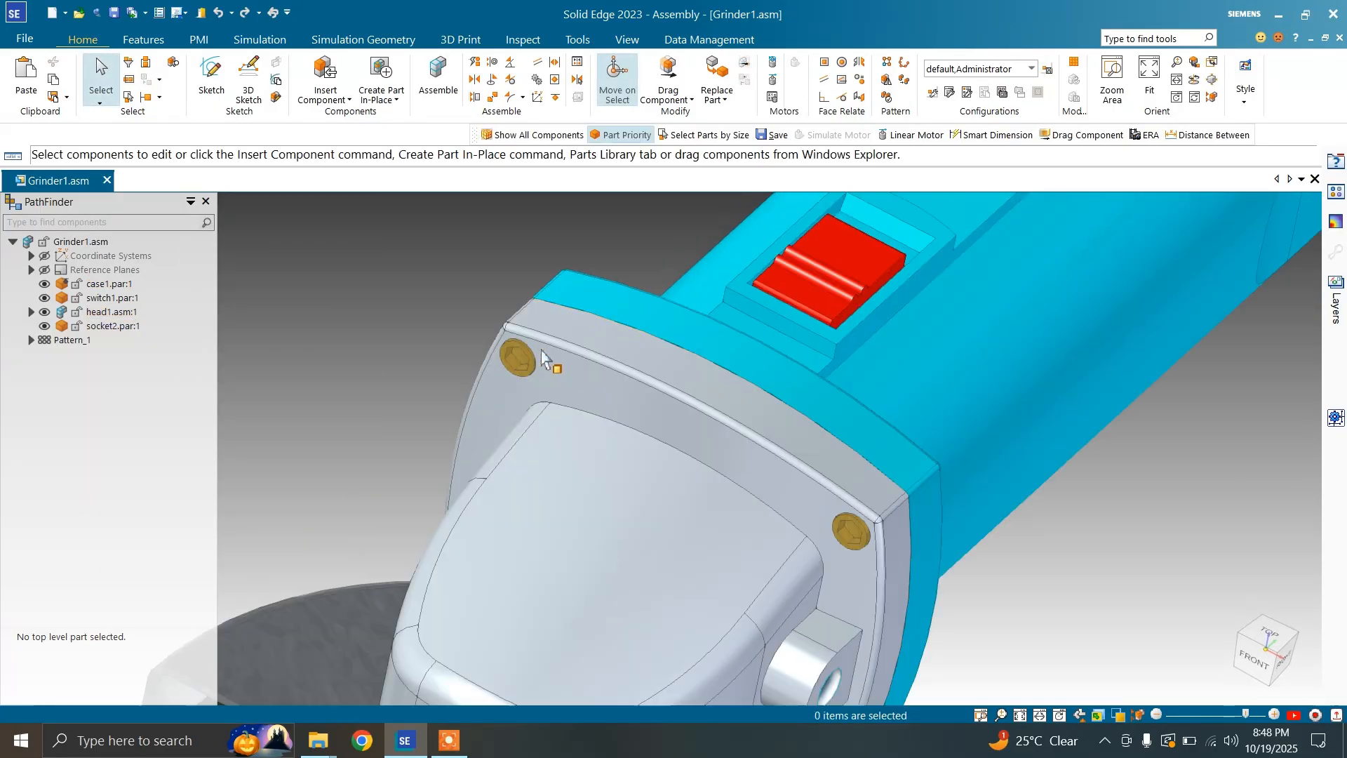
pyautogui.scroll(2, 528, 362)
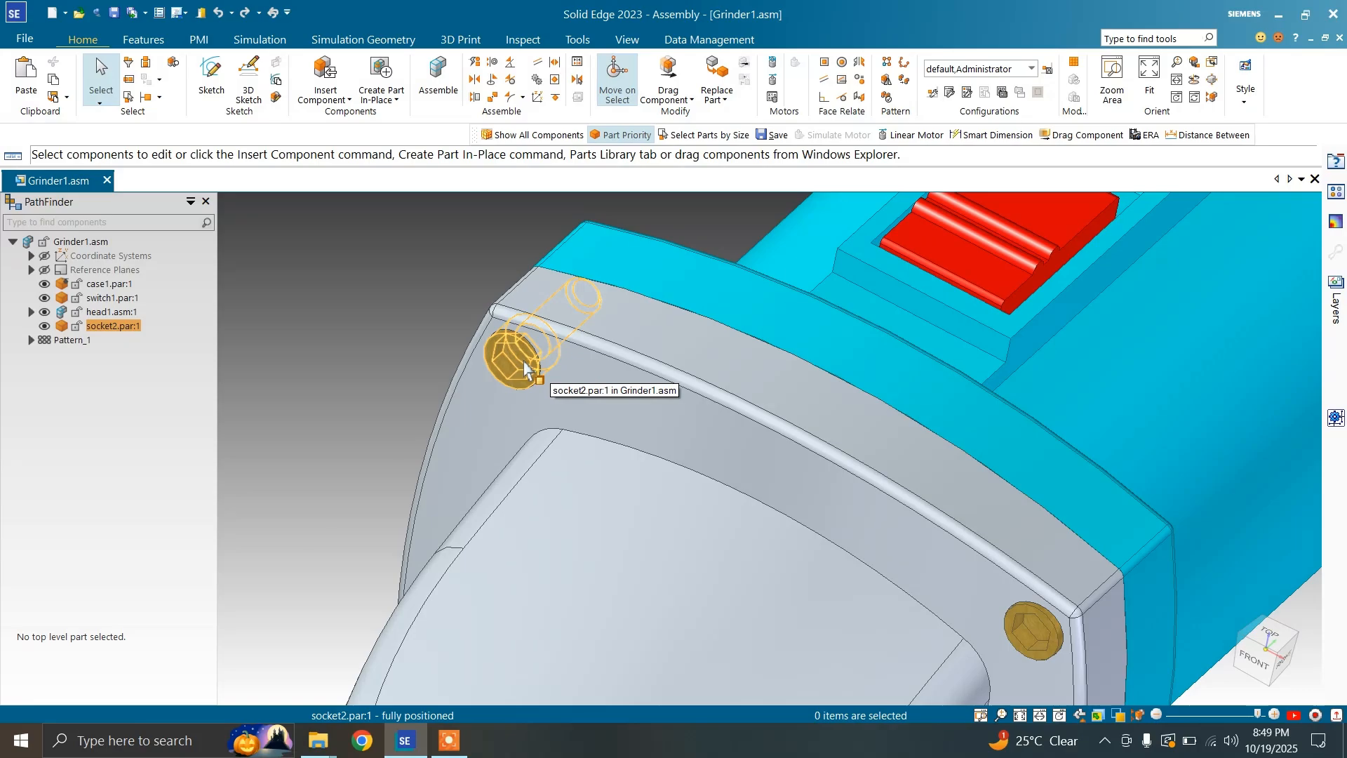
pyautogui.scroll(-4, 435, 331)
pyautogui.scroll(4, 722, 482)
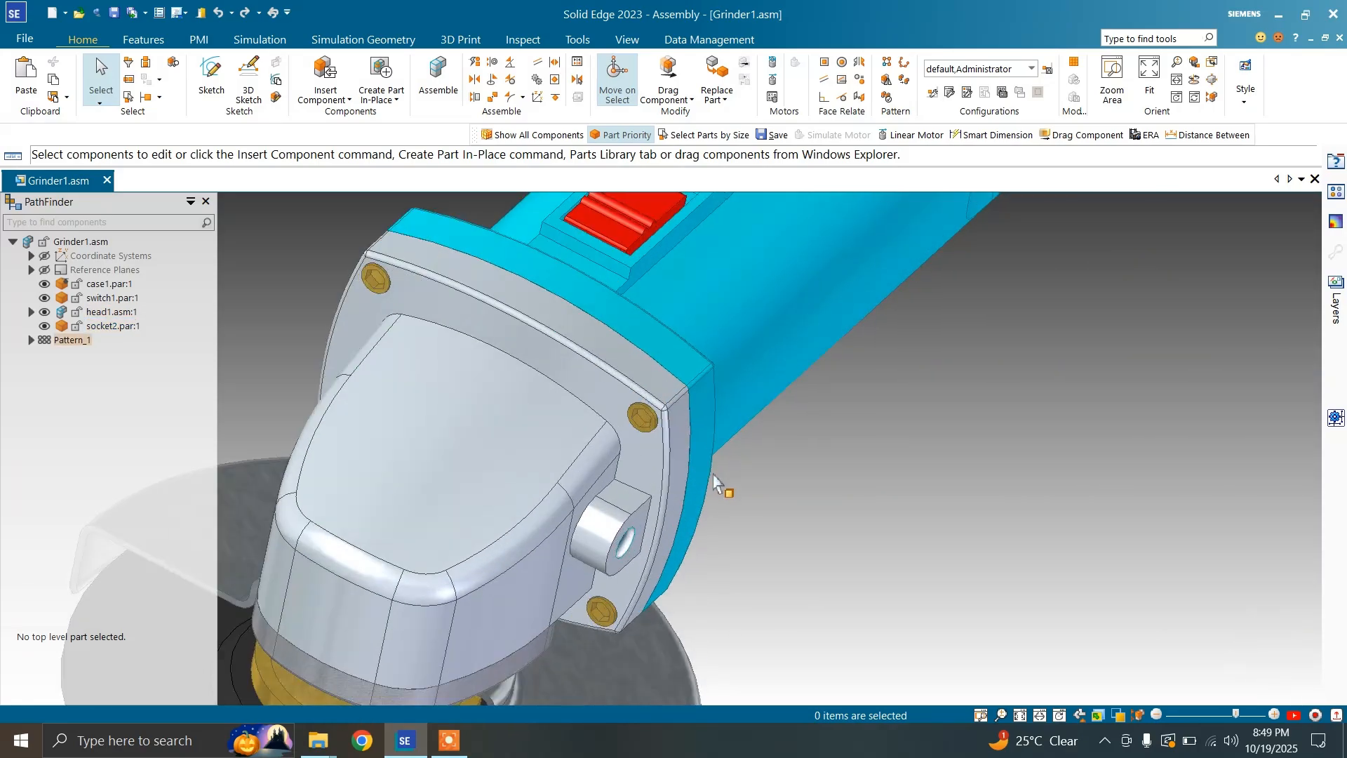
pyautogui.scroll(2, 604, 616)
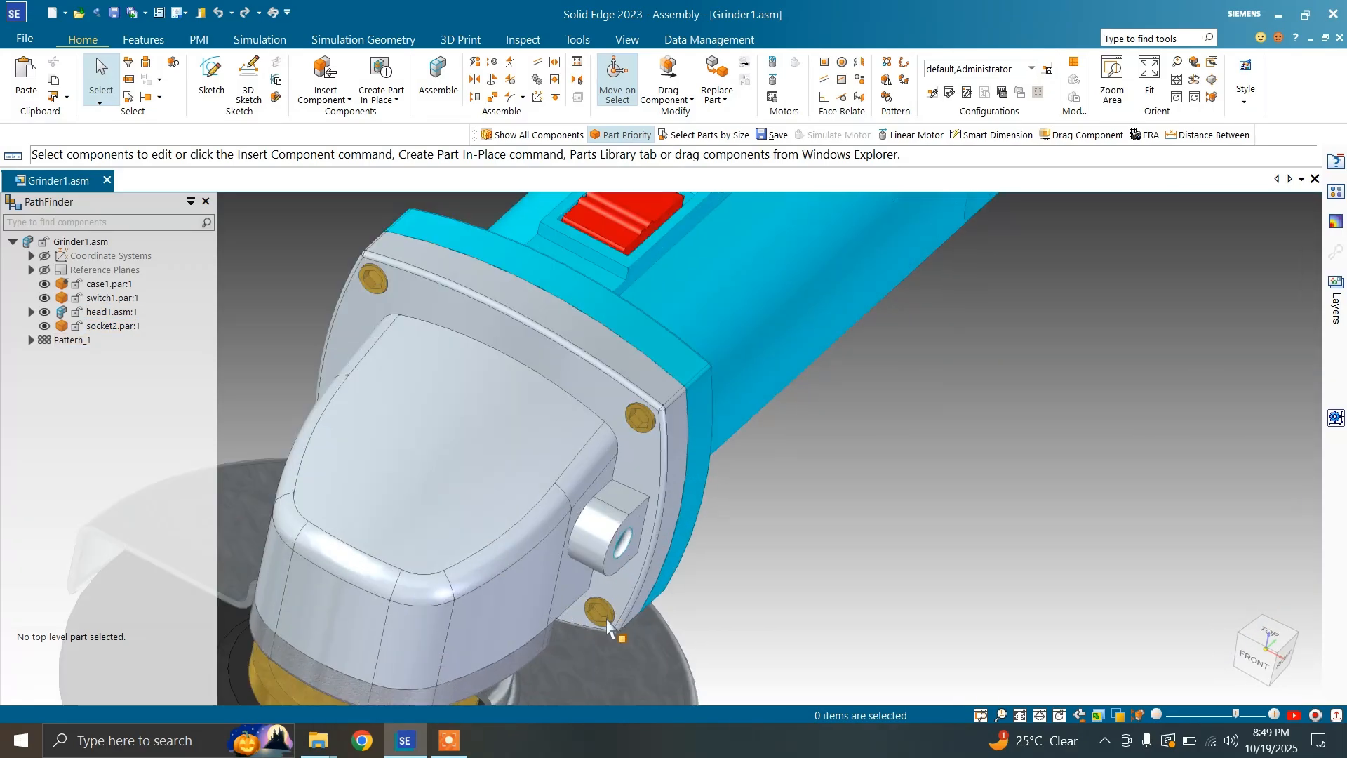
pyautogui.click(603, 616)
pyautogui.rightClick(602, 615)
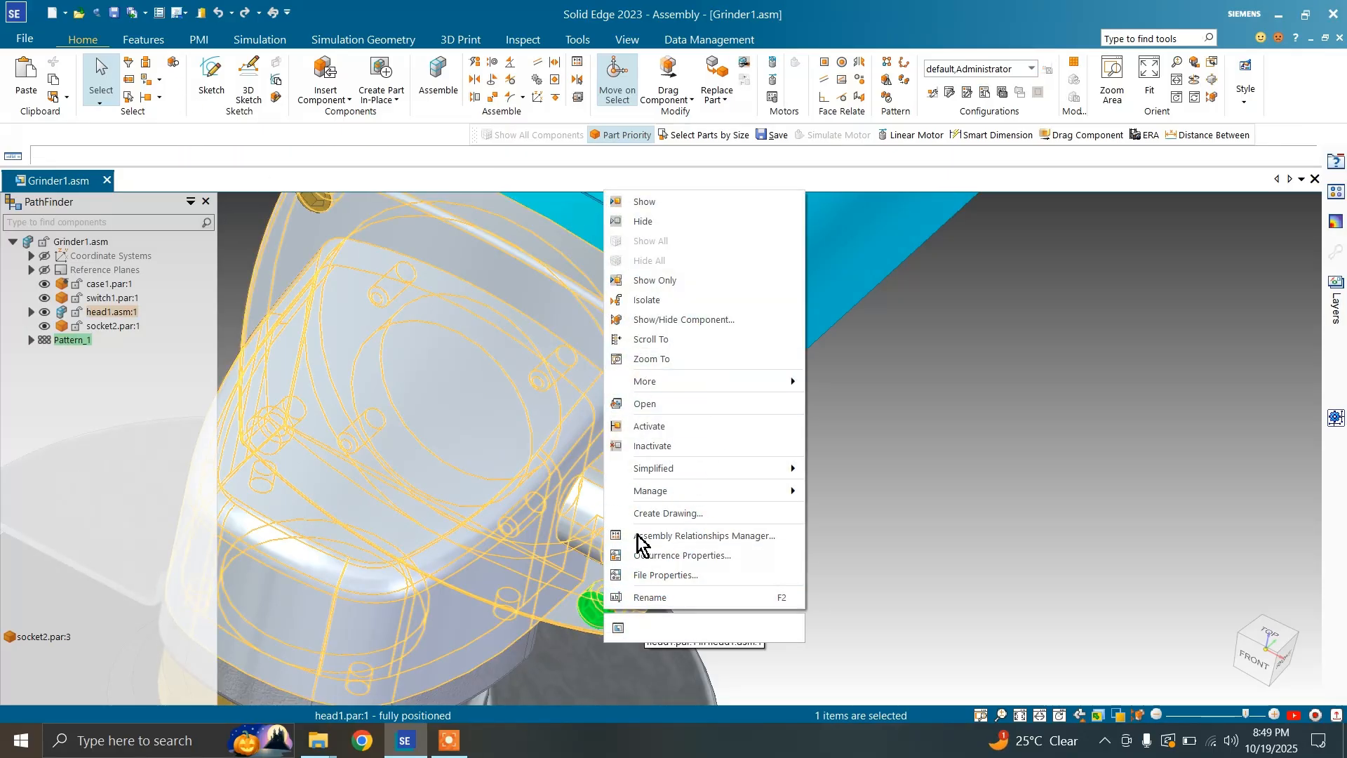
pyautogui.click(899, 609)
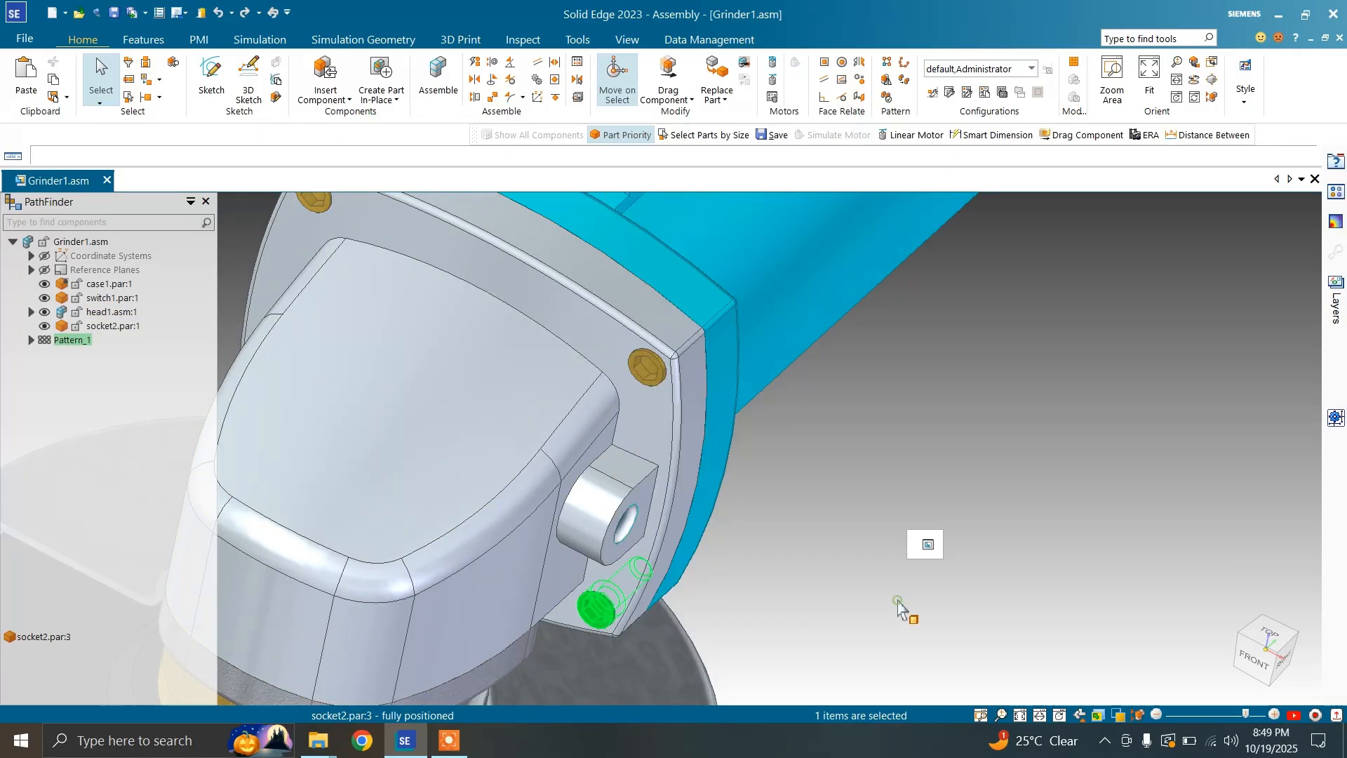
# Apply the Selection Manager's Identical Parts option to the lower flange screw and exit the mode
pyautogui.press('Escape')
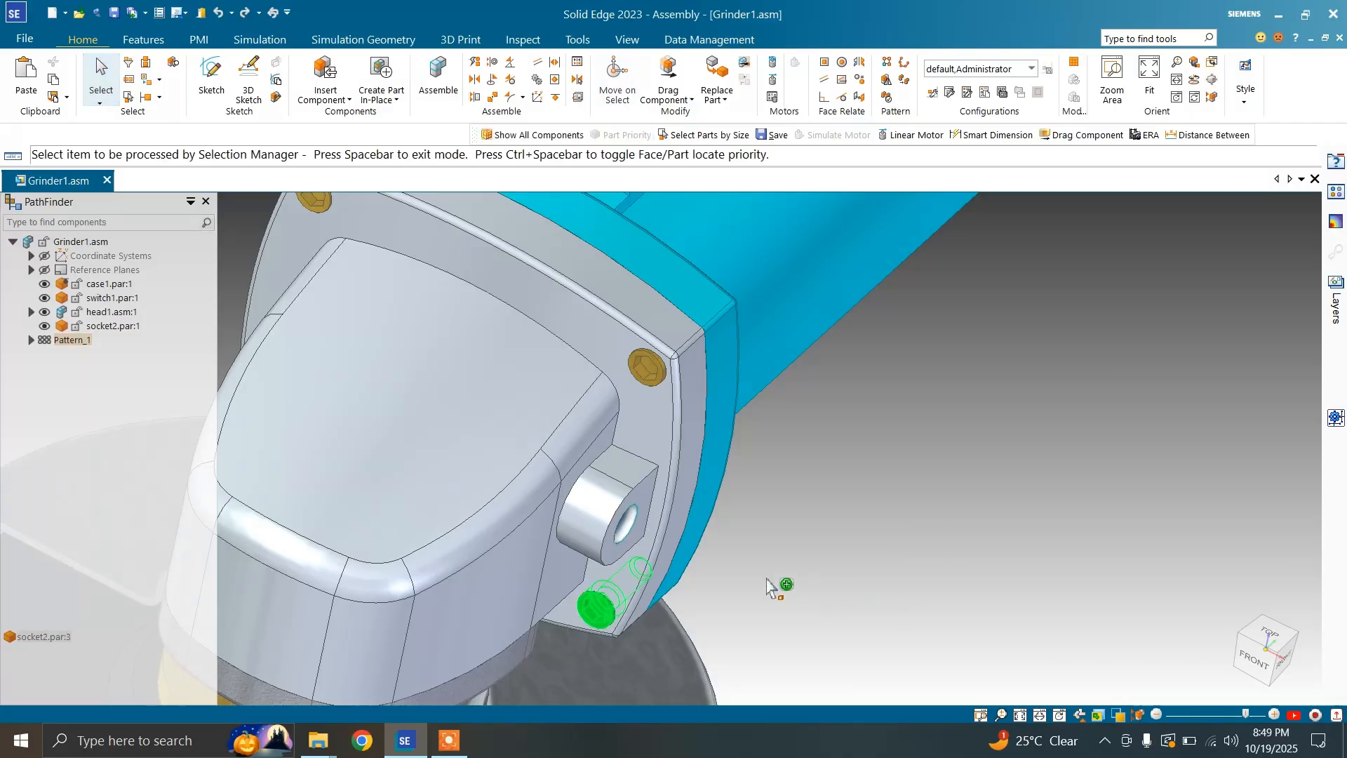
pyautogui.click(608, 621)
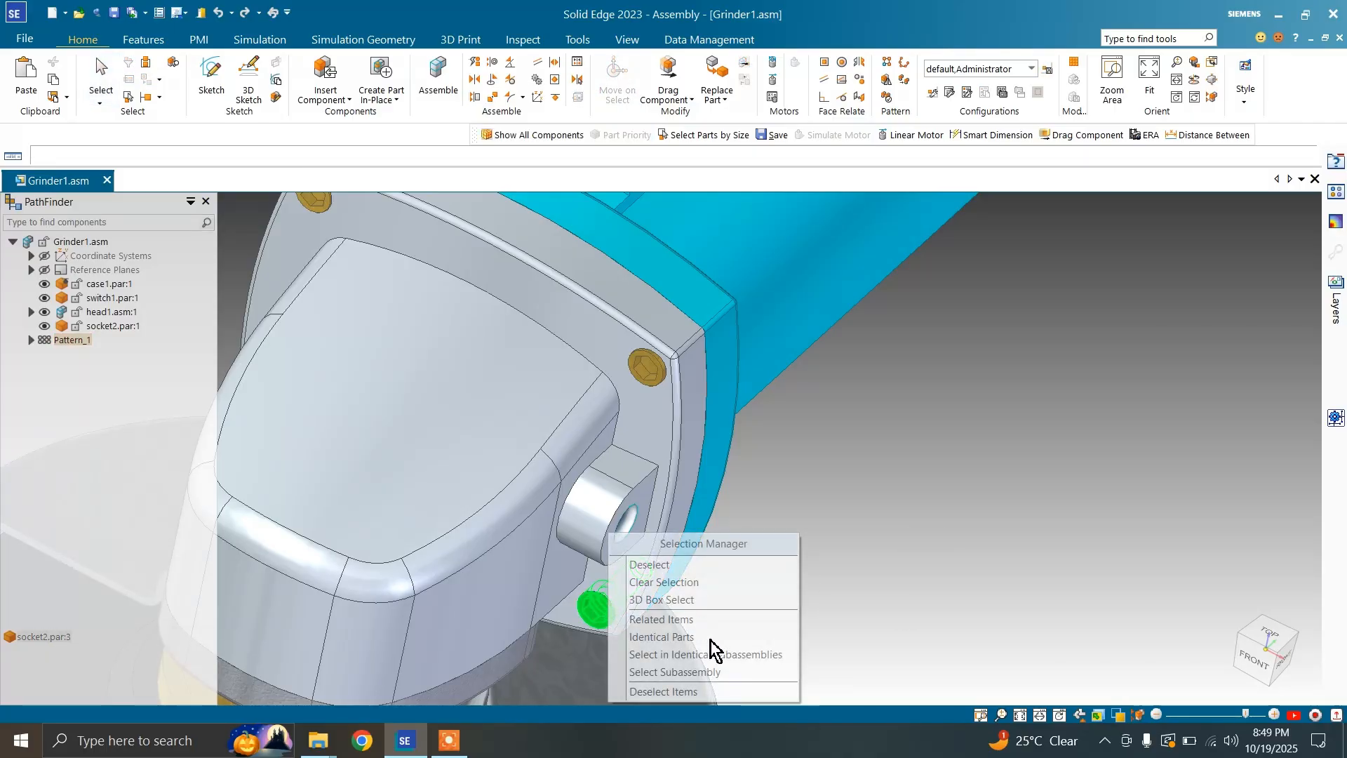
pyautogui.click(711, 638)
pyautogui.scroll(-4, 770, 613)
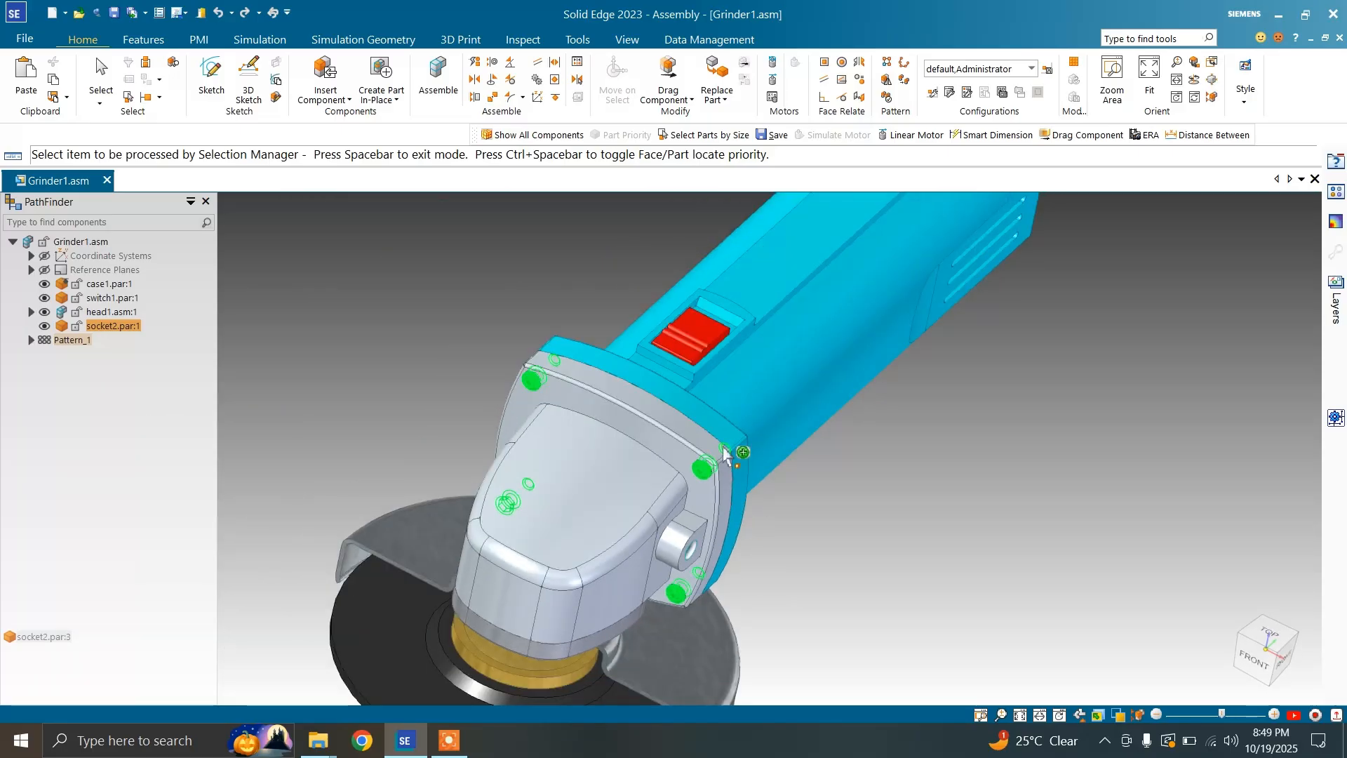
pyautogui.moveTo(447, 357)
pyautogui.mouseDown(button='middle')
pyautogui.moveTo(499, 353)
pyautogui.moveTo(511, 367)
pyautogui.moveTo(443, 373)
pyautogui.mouseUp(button='middle')
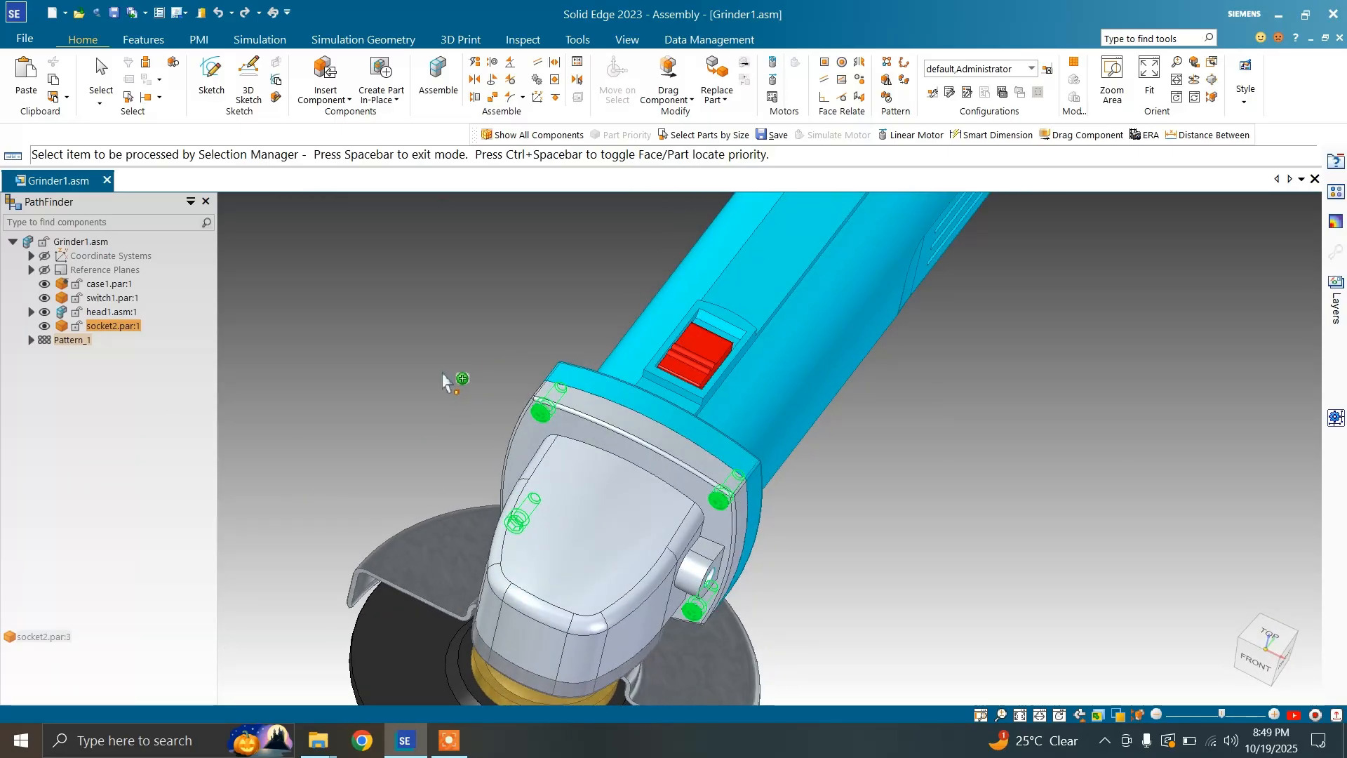
pyautogui.press('space')
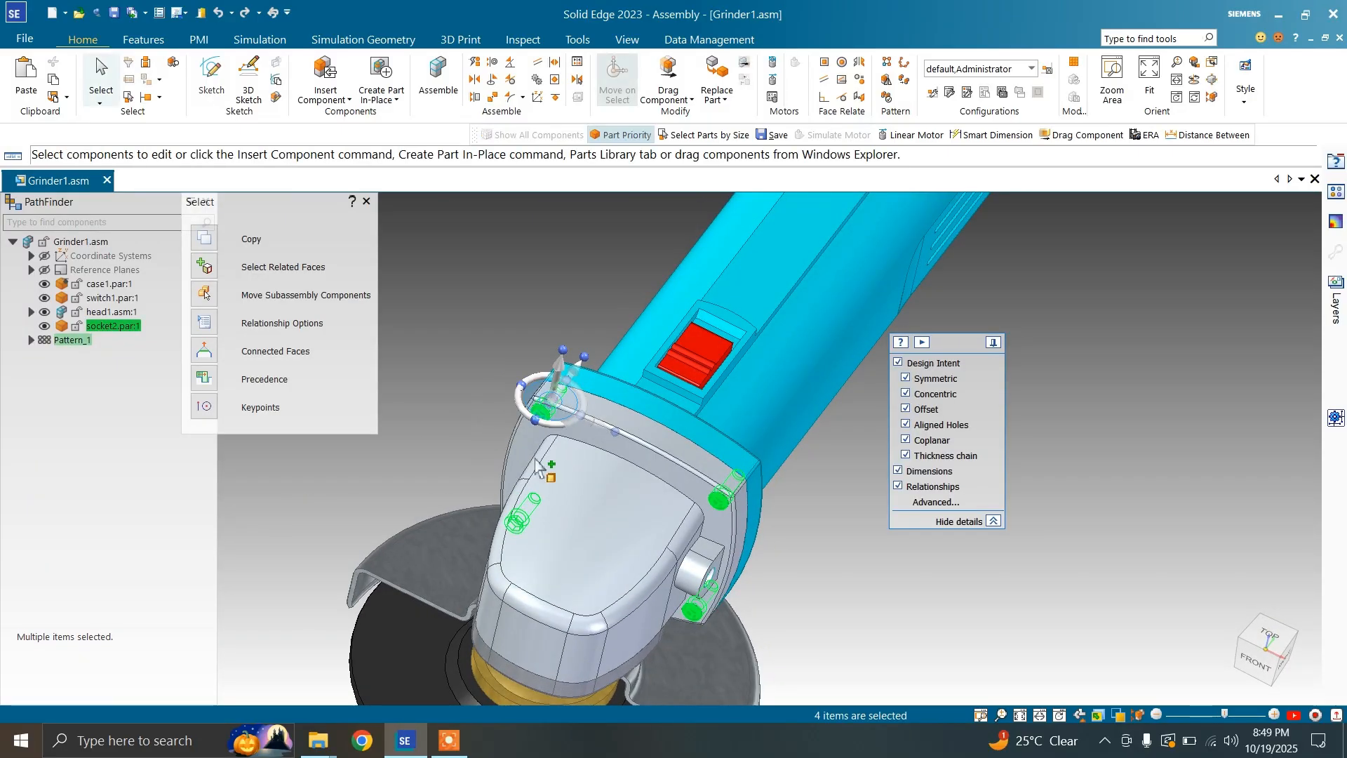
# Apply the Selection Manager's Select Subassembly option to the grinder head, and clear the selection
pyautogui.press('space')
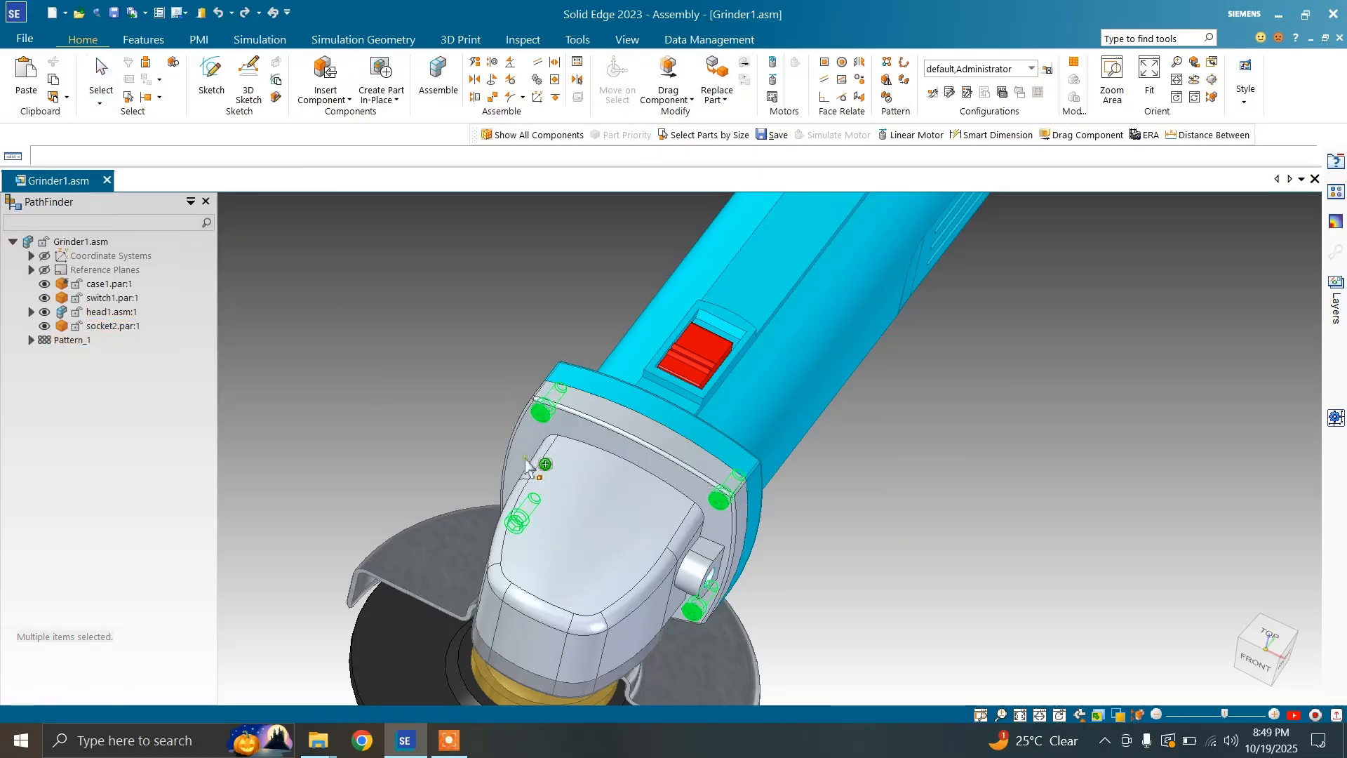
pyautogui.click(712, 557)
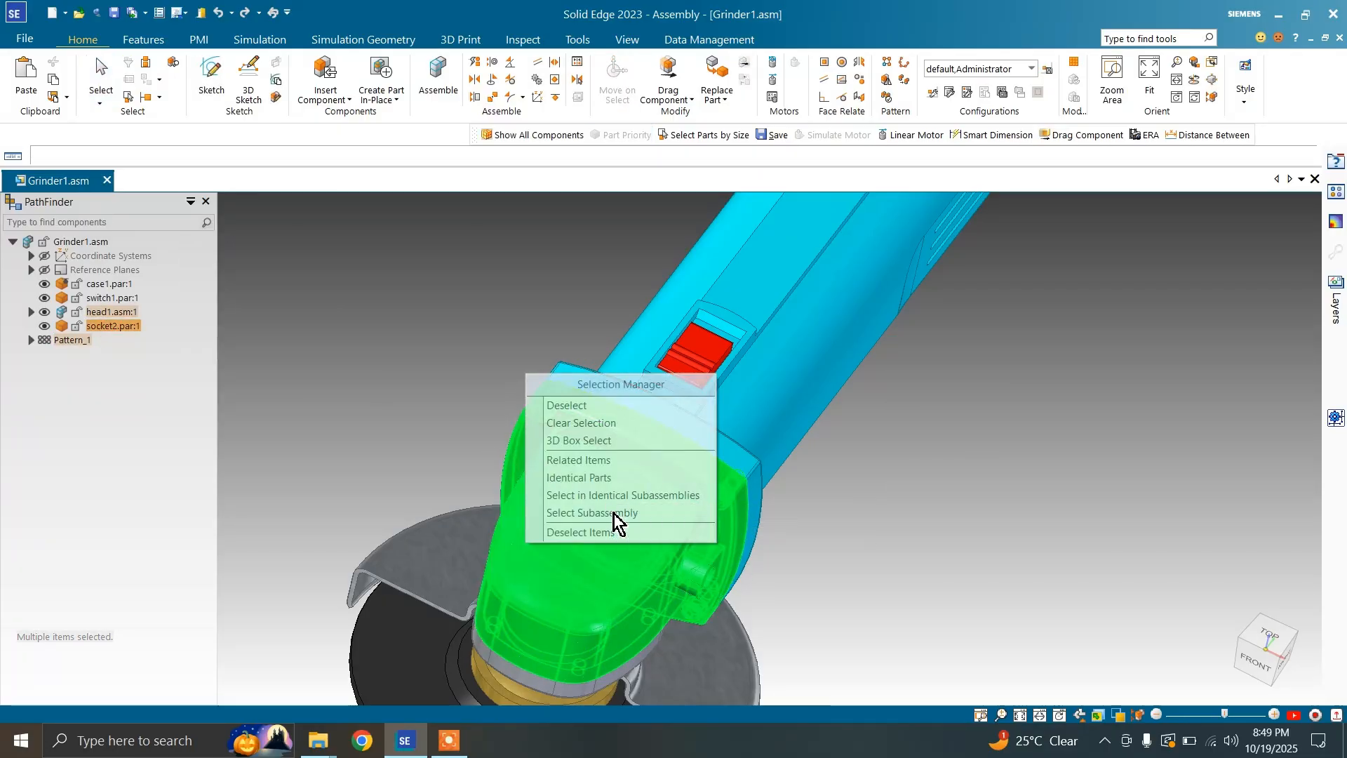
pyautogui.click(614, 513)
pyautogui.scroll(-3, 451, 391)
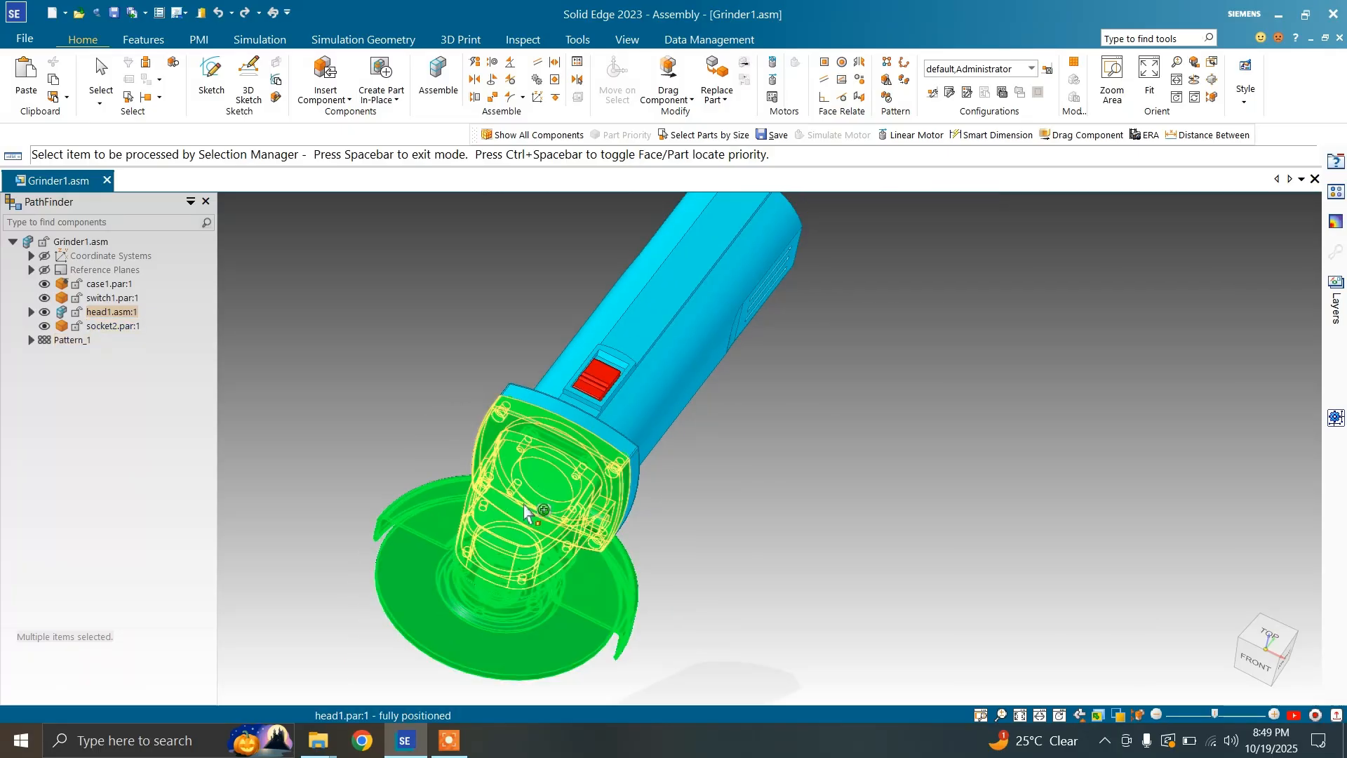
pyautogui.press('space')
pyautogui.click(441, 448)
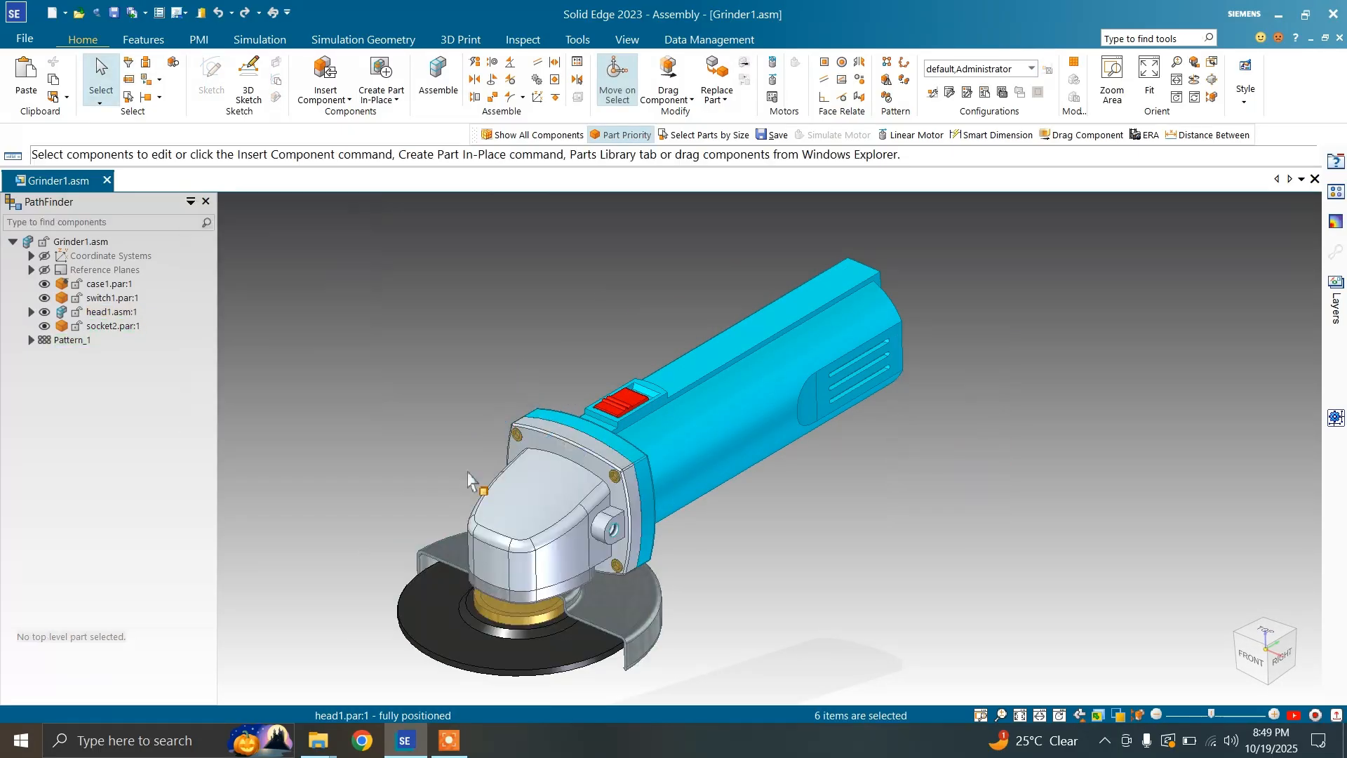
# Alternate between selecting the head part alone and the whole head1.asm:1 subassembly, and clear the selection
pyautogui.click(531, 506)
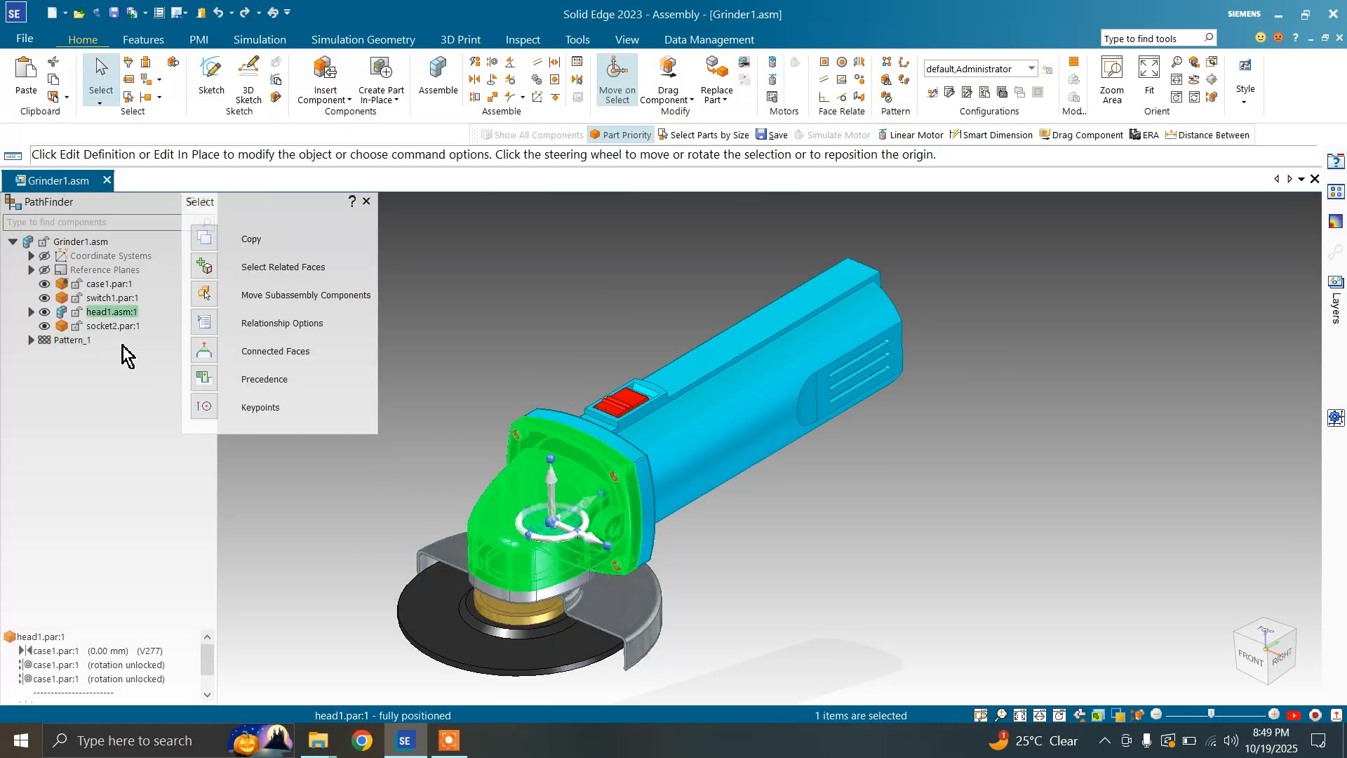
pyautogui.click(123, 309)
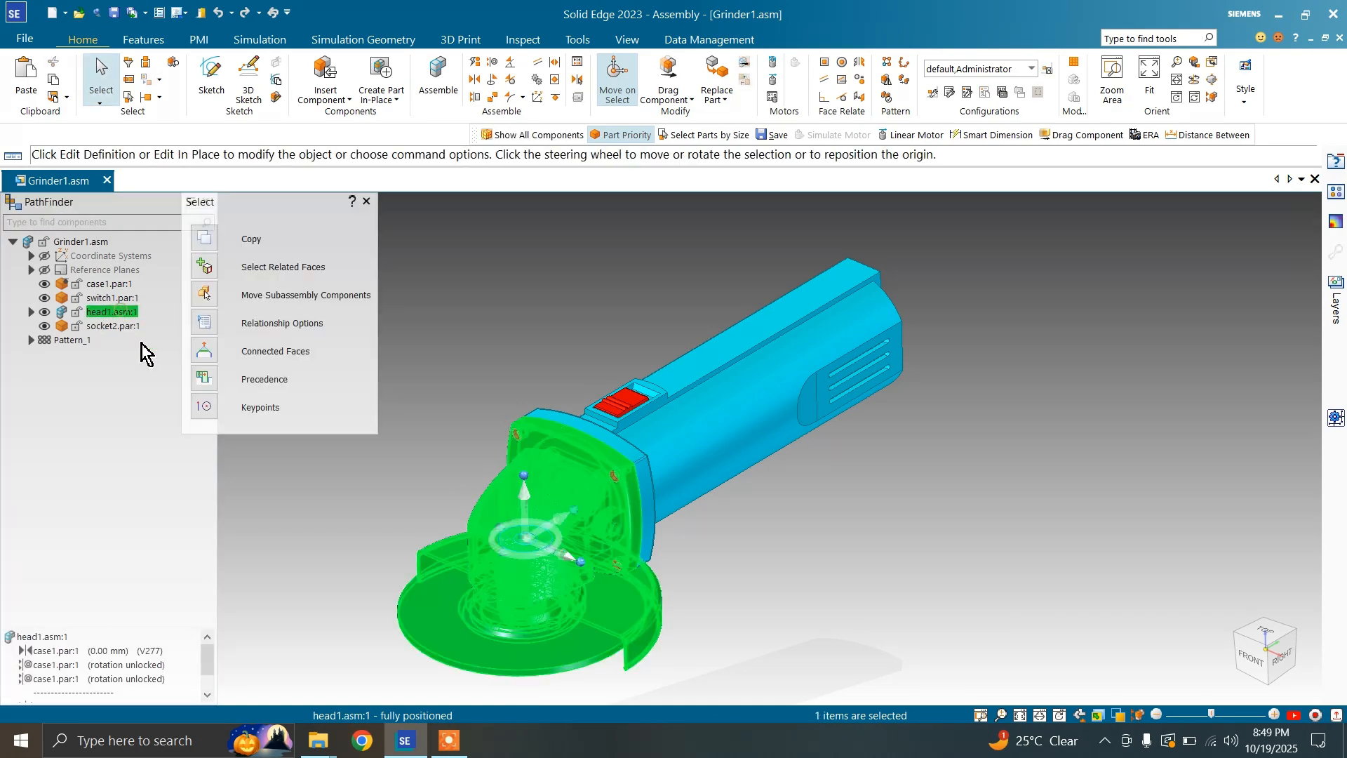
pyautogui.click(431, 493)
pyautogui.click(504, 519)
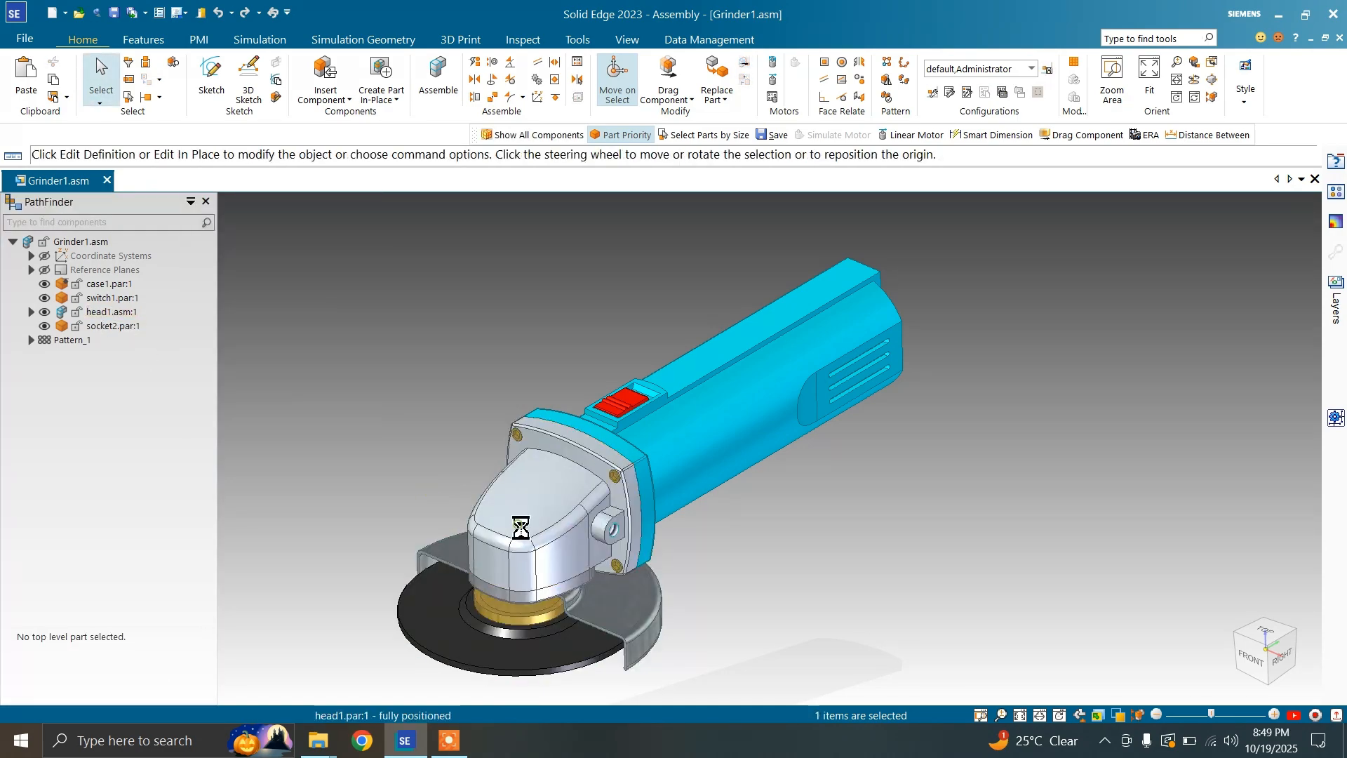
pyautogui.click(342, 497)
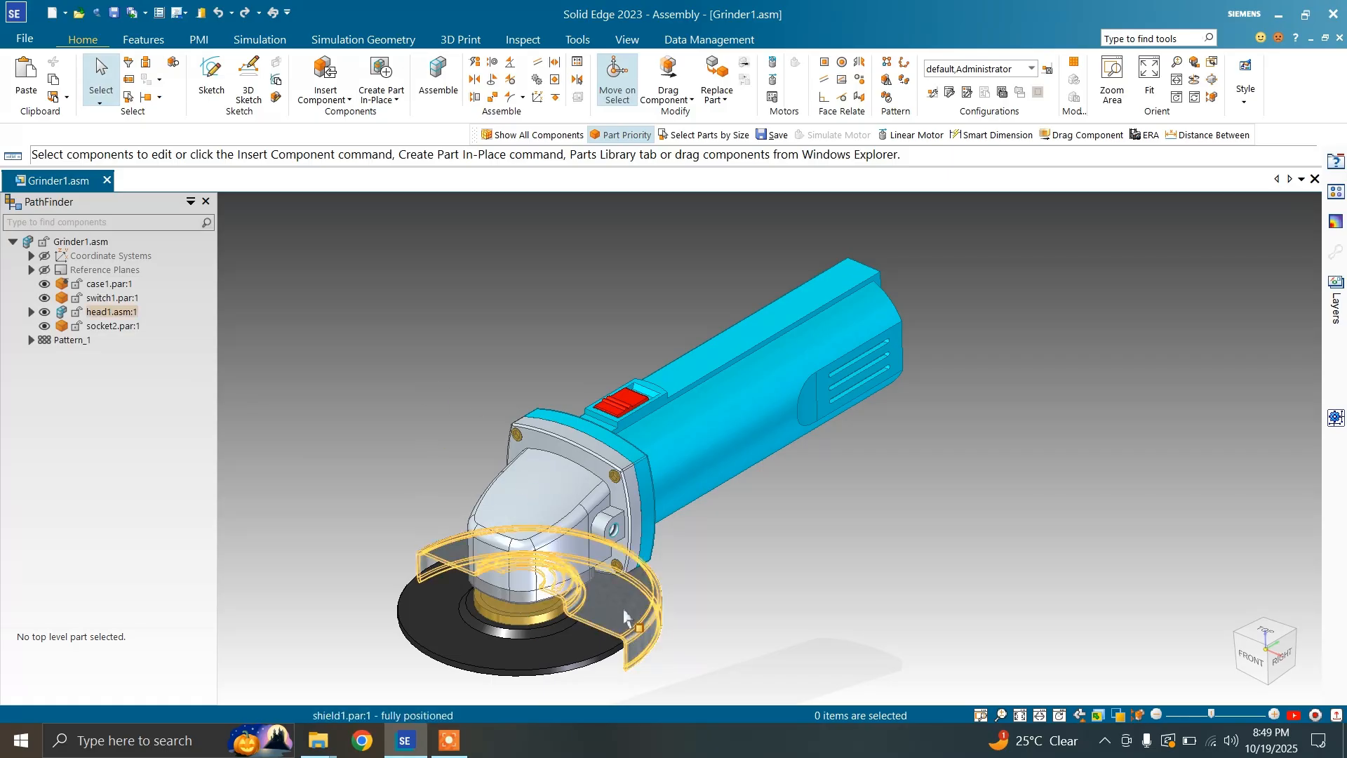
pyautogui.click(124, 312)
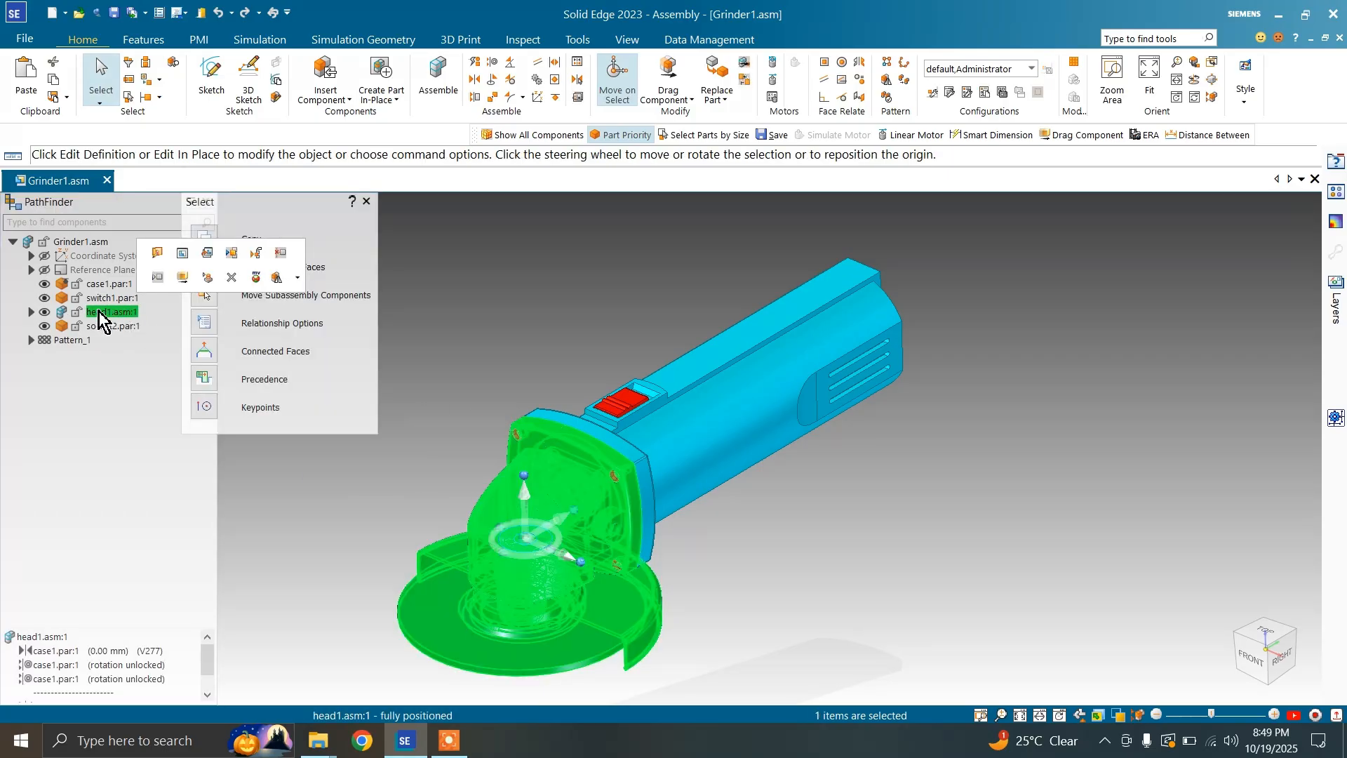
pyautogui.click(436, 472)
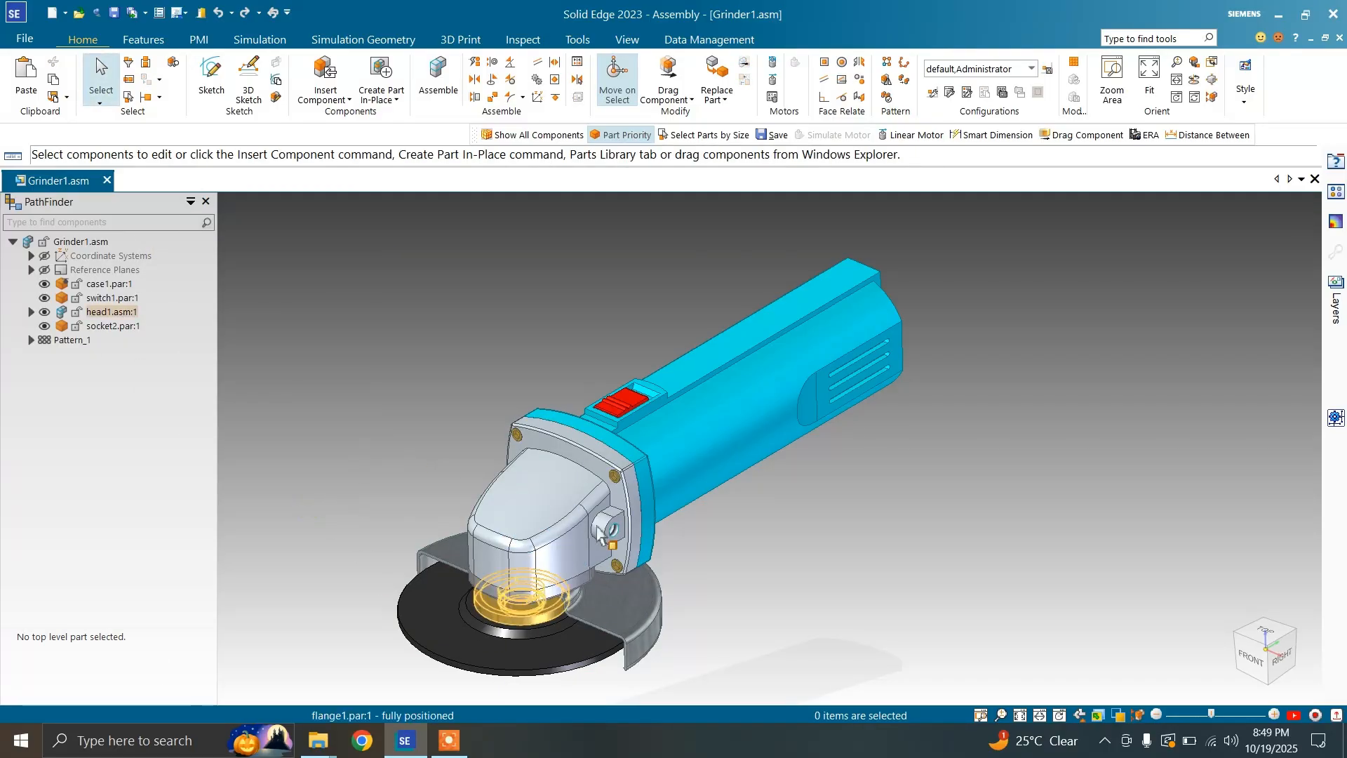
# Pick the grinder head in Selection Manager Mode and extend the selection to its whole subassembly
pyautogui.click(99, 102)
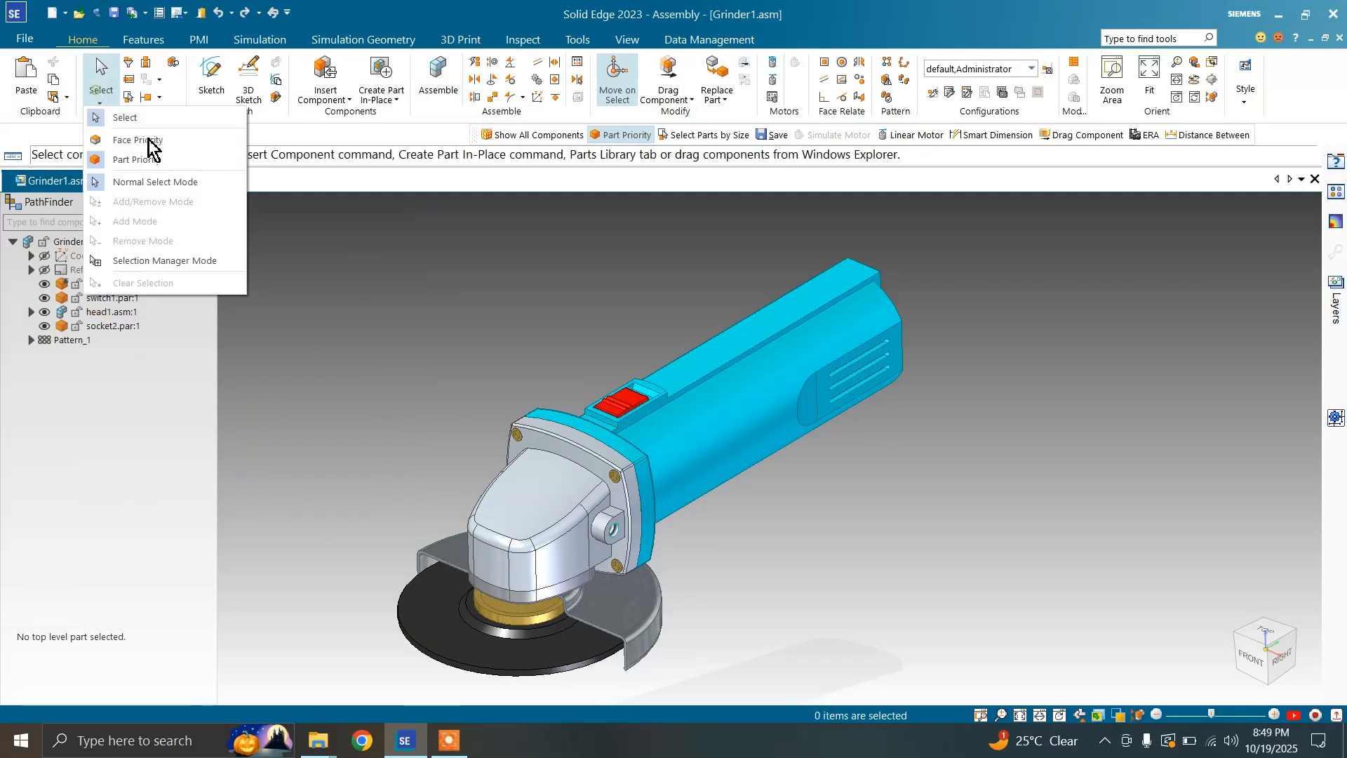
pyautogui.click(149, 252)
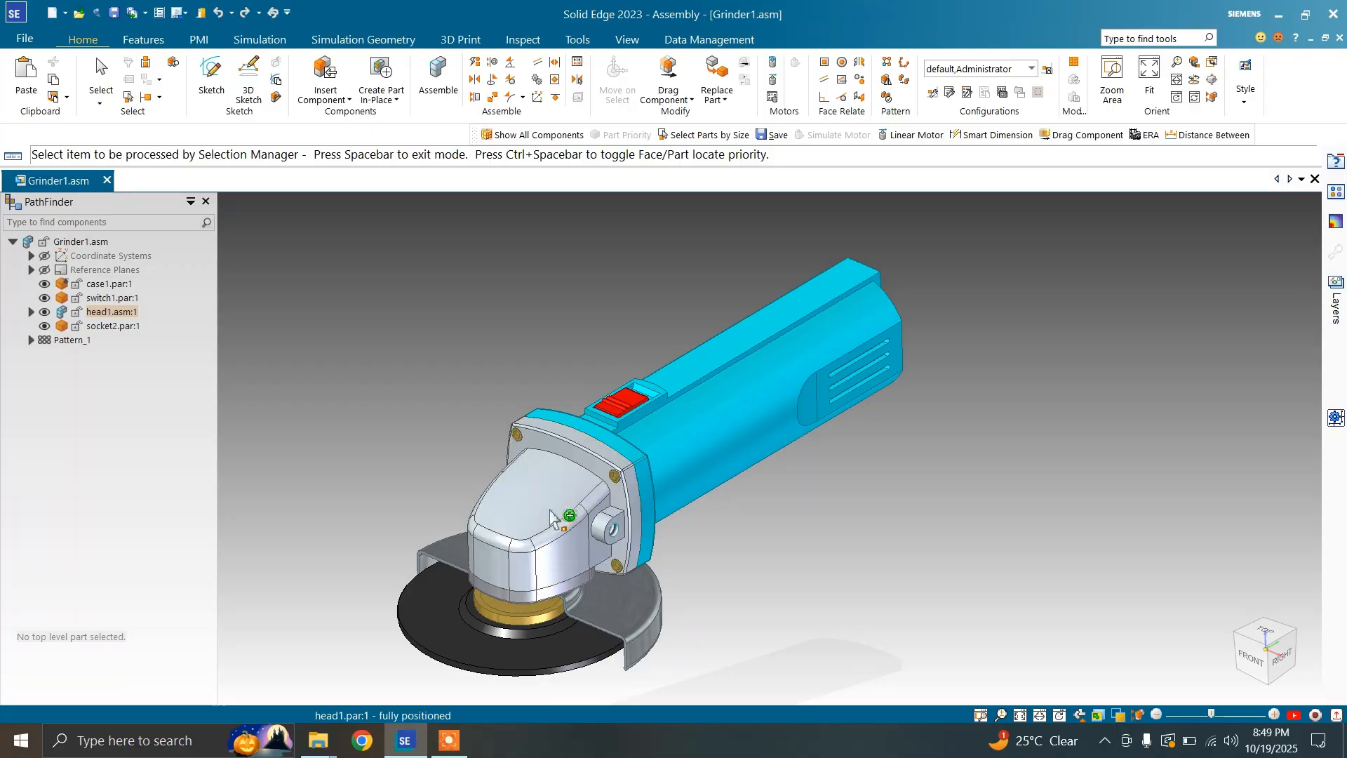
pyautogui.click(546, 445)
pyautogui.click(616, 566)
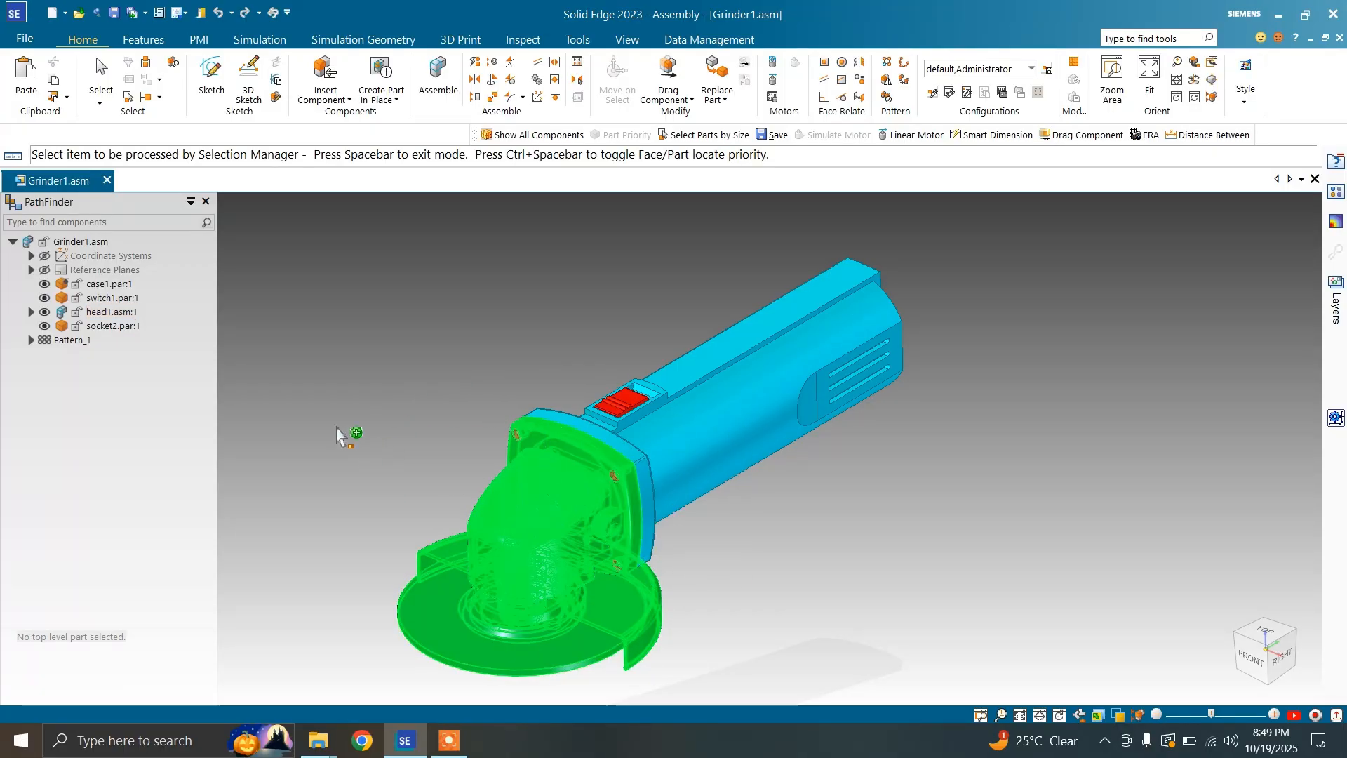
# Exit Selection Manager Mode and clear the grinder head selection
pyautogui.press('space')
pyautogui.click(99, 102)
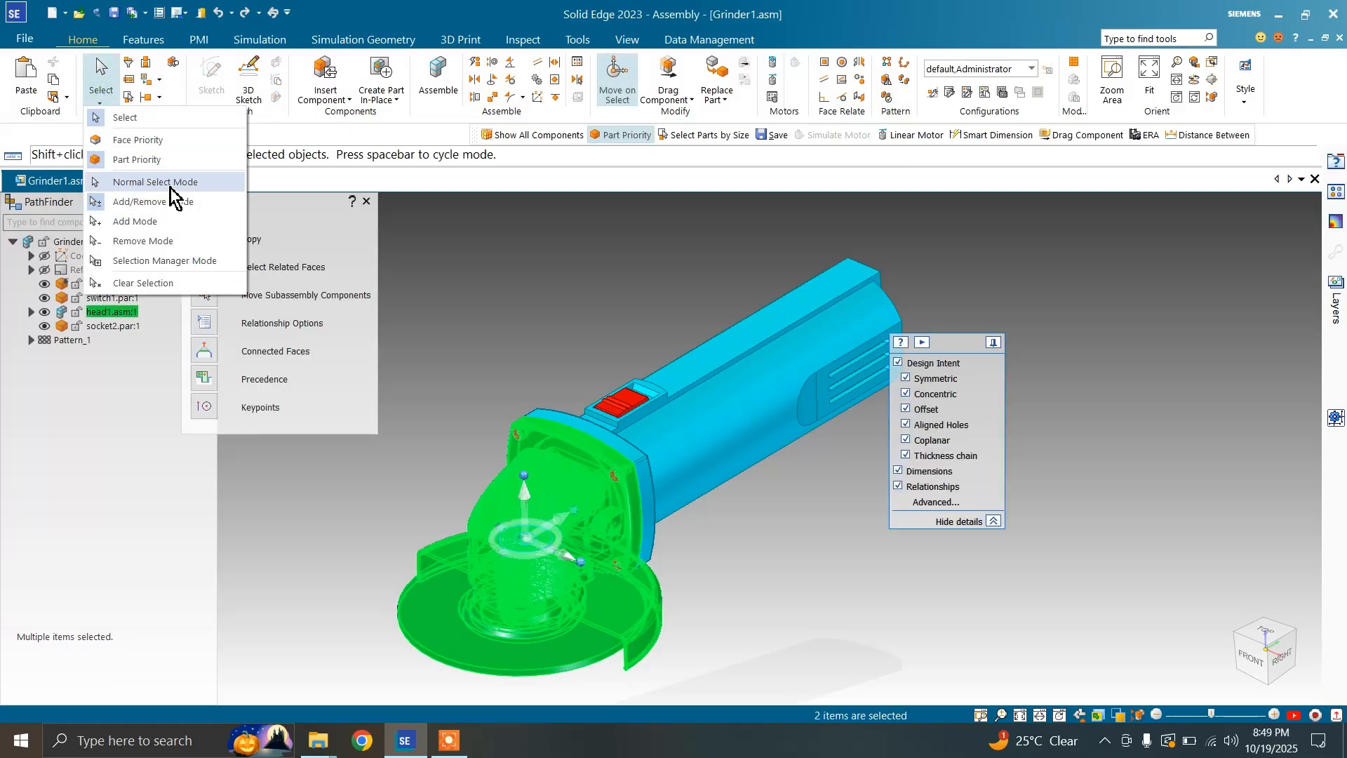
pyautogui.click(206, 283)
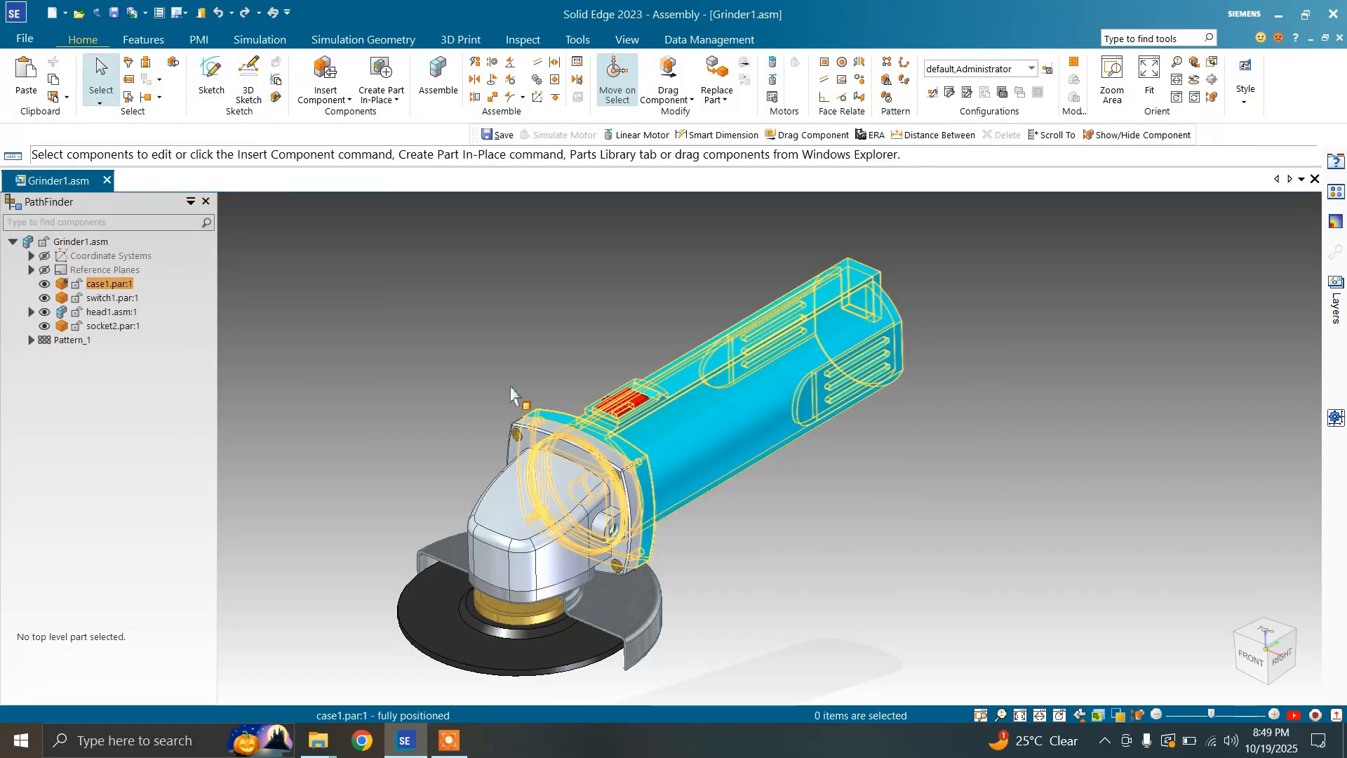
# Exclude sketch geometry and dimensions in the selection filter
pyautogui.scroll(-1, 580, 370)
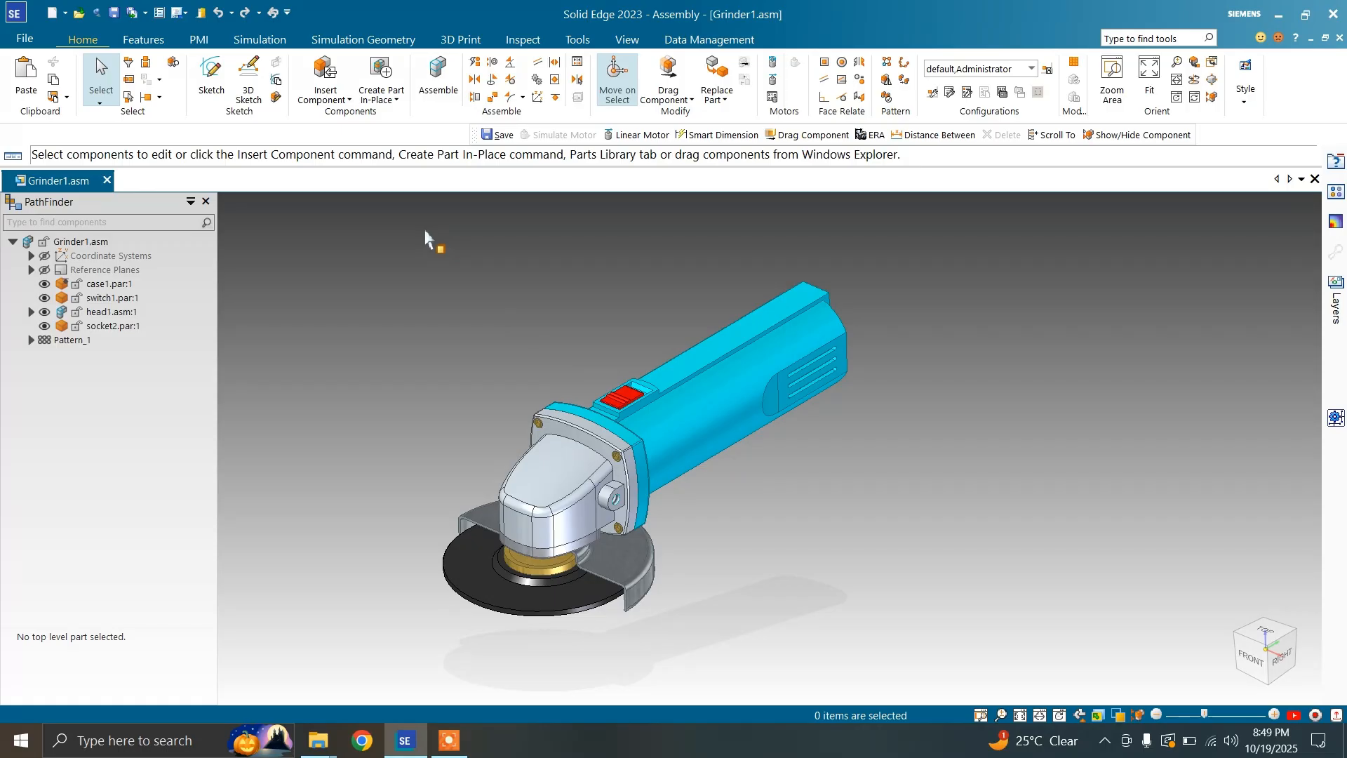
pyautogui.click(130, 67)
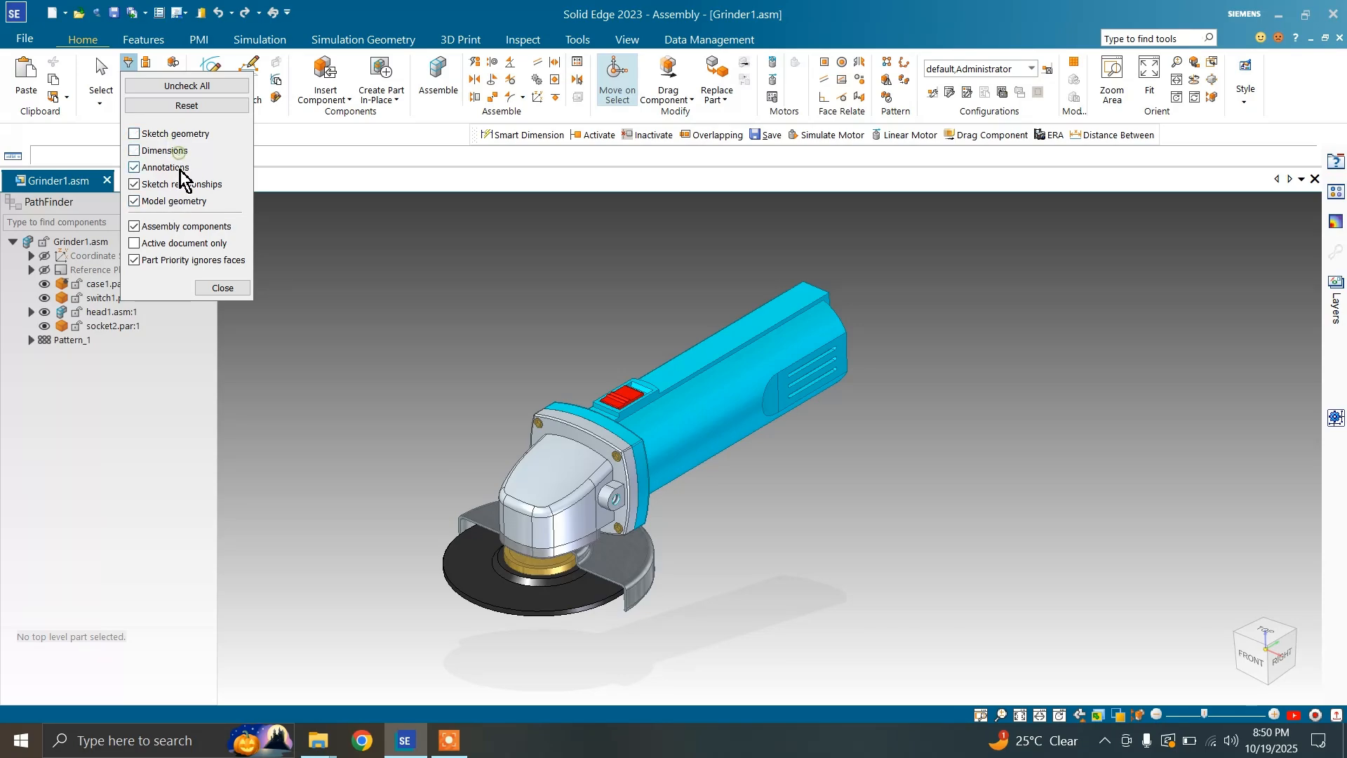
pyautogui.click(224, 288)
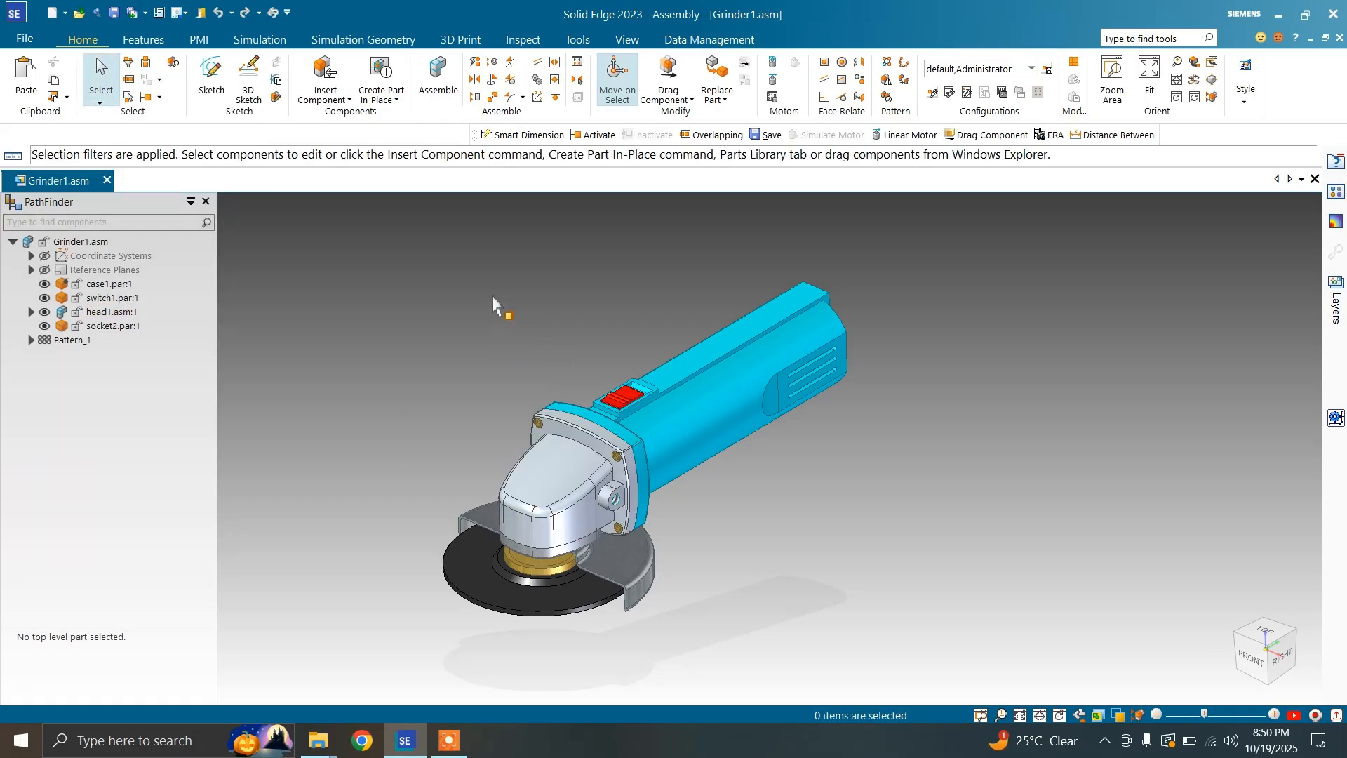
# Sketch a rectangle by center around the grinder on the flange plate's upper edge face, and close the sketch
pyautogui.click(218, 73)
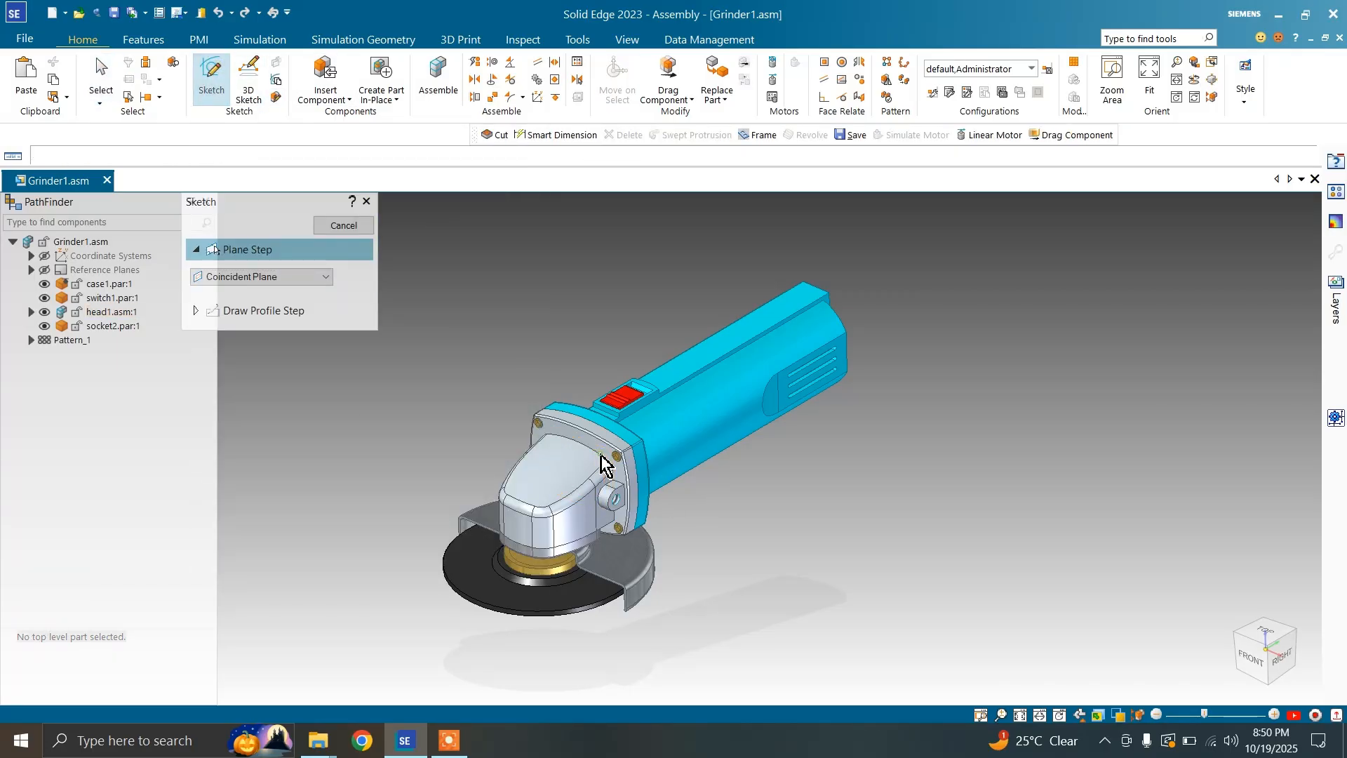
pyautogui.scroll(-5, 552, 440)
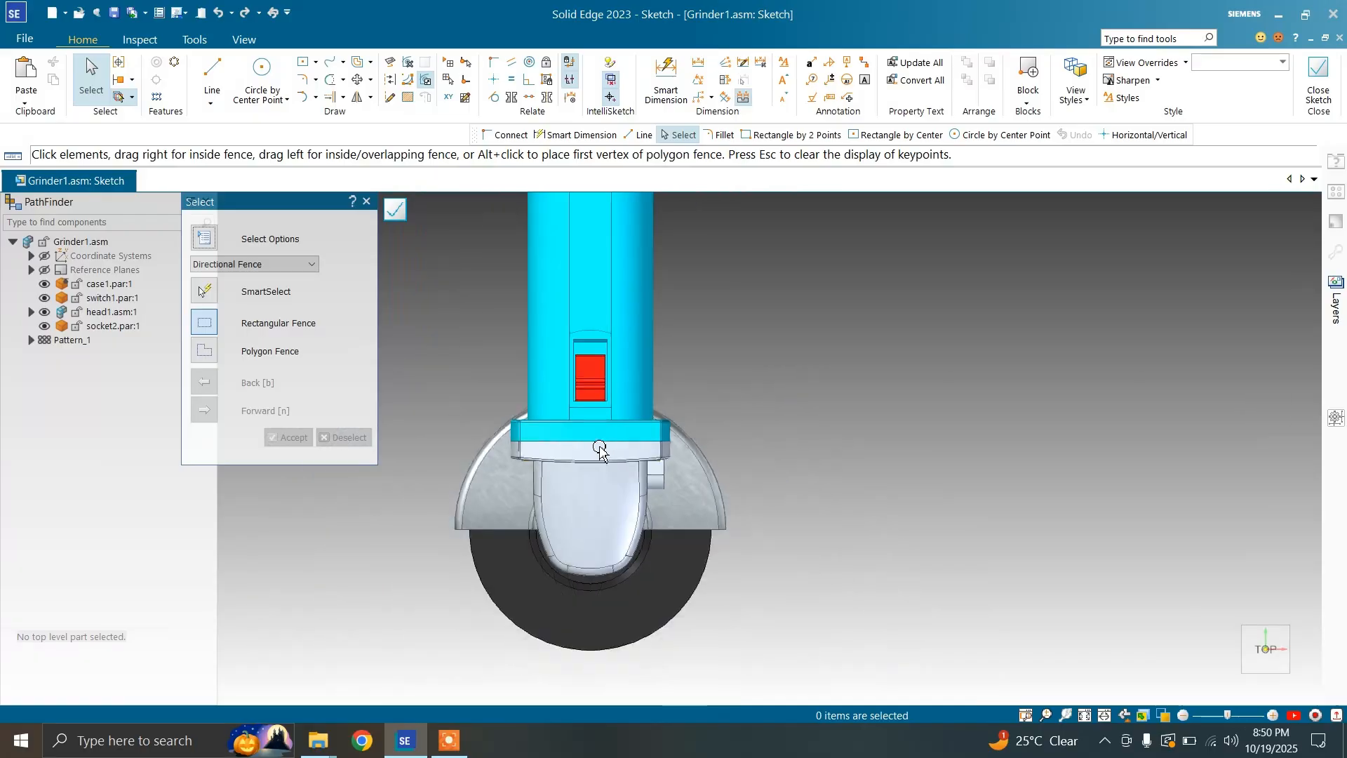
pyautogui.click(303, 62)
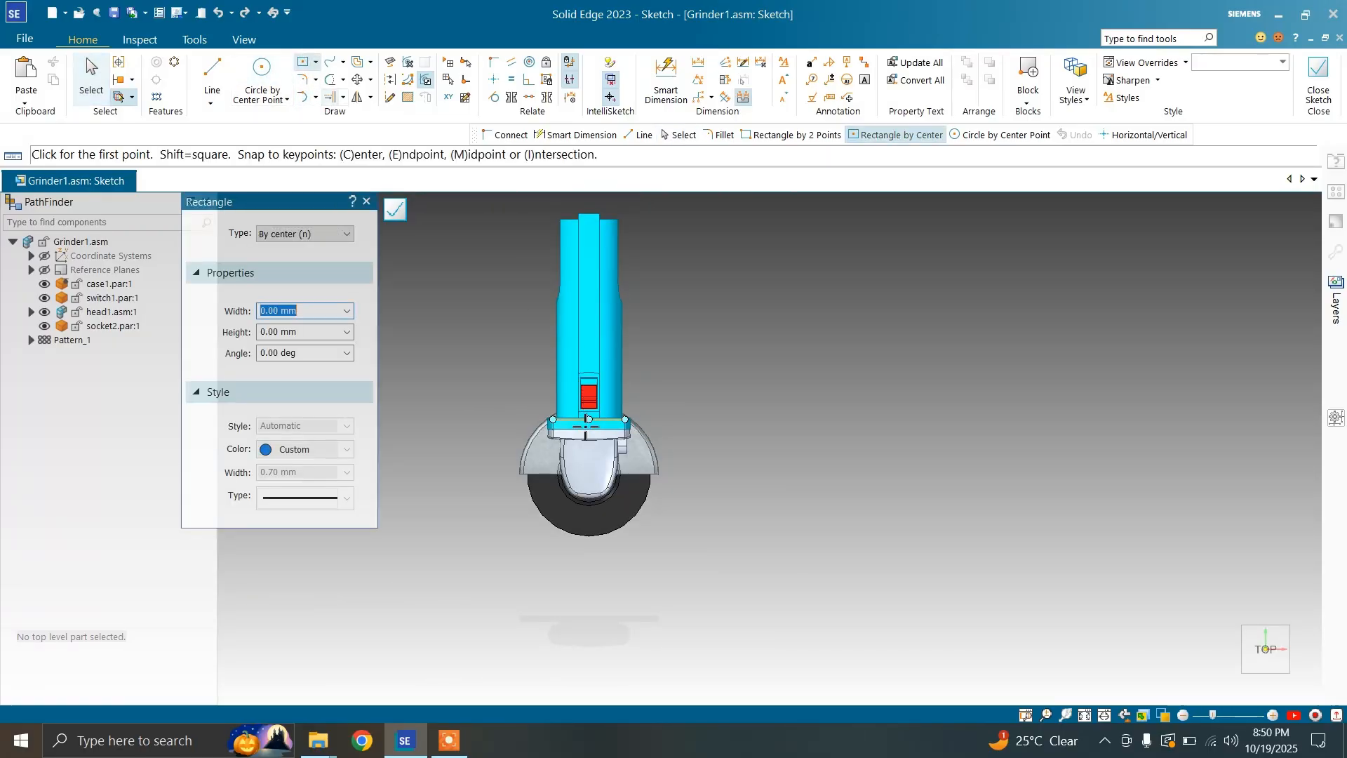
pyautogui.click(583, 419)
pyautogui.click(717, 292)
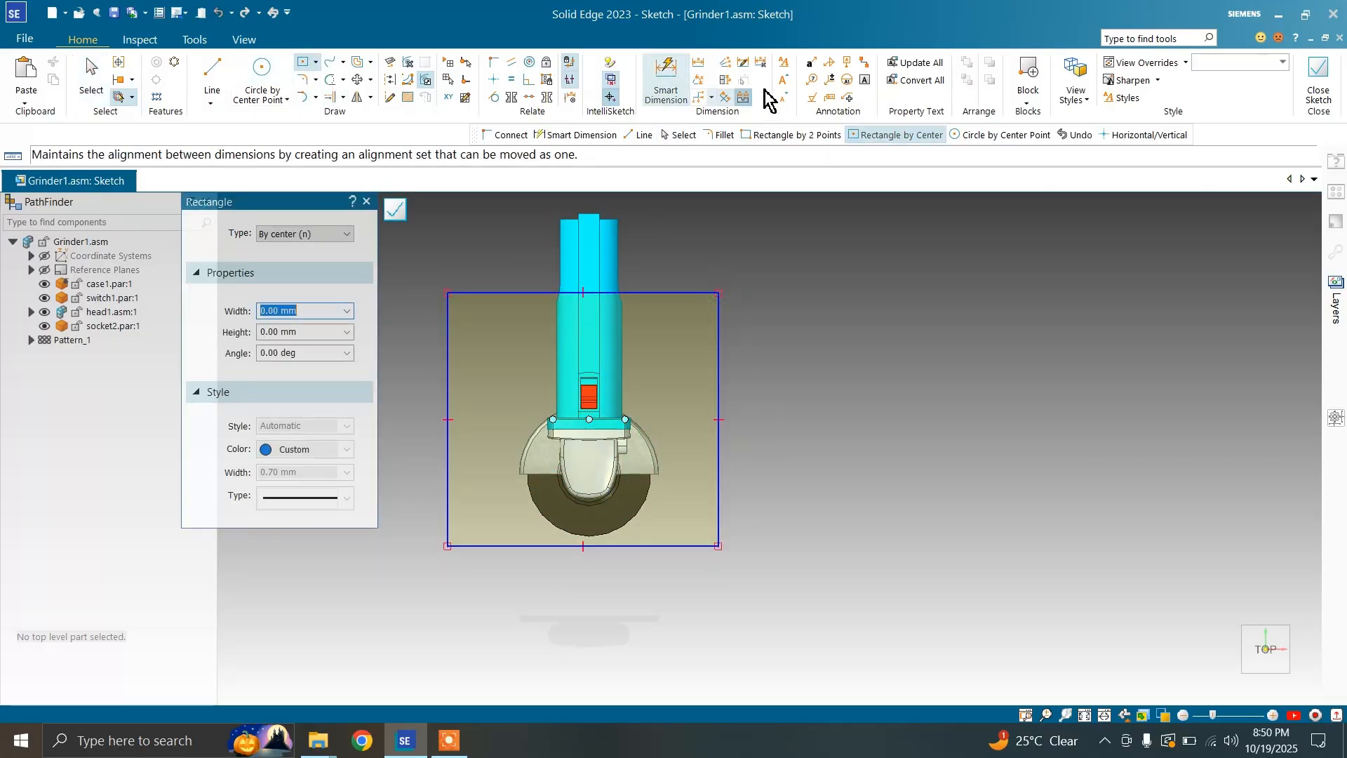
pyautogui.click(1319, 83)
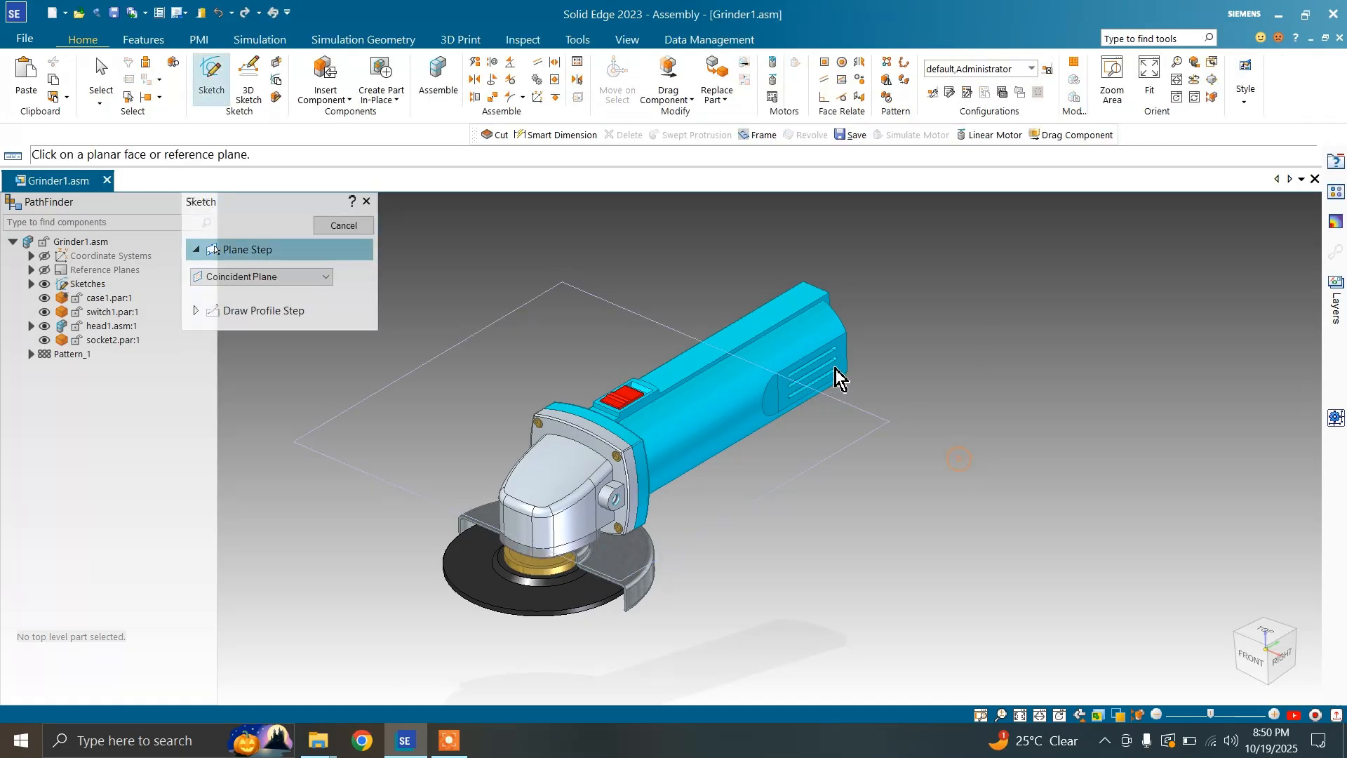
# Add Smart Dimensions to two adjacent sides of the rectangle sketch and exit the command
pyautogui.click(194, 39)
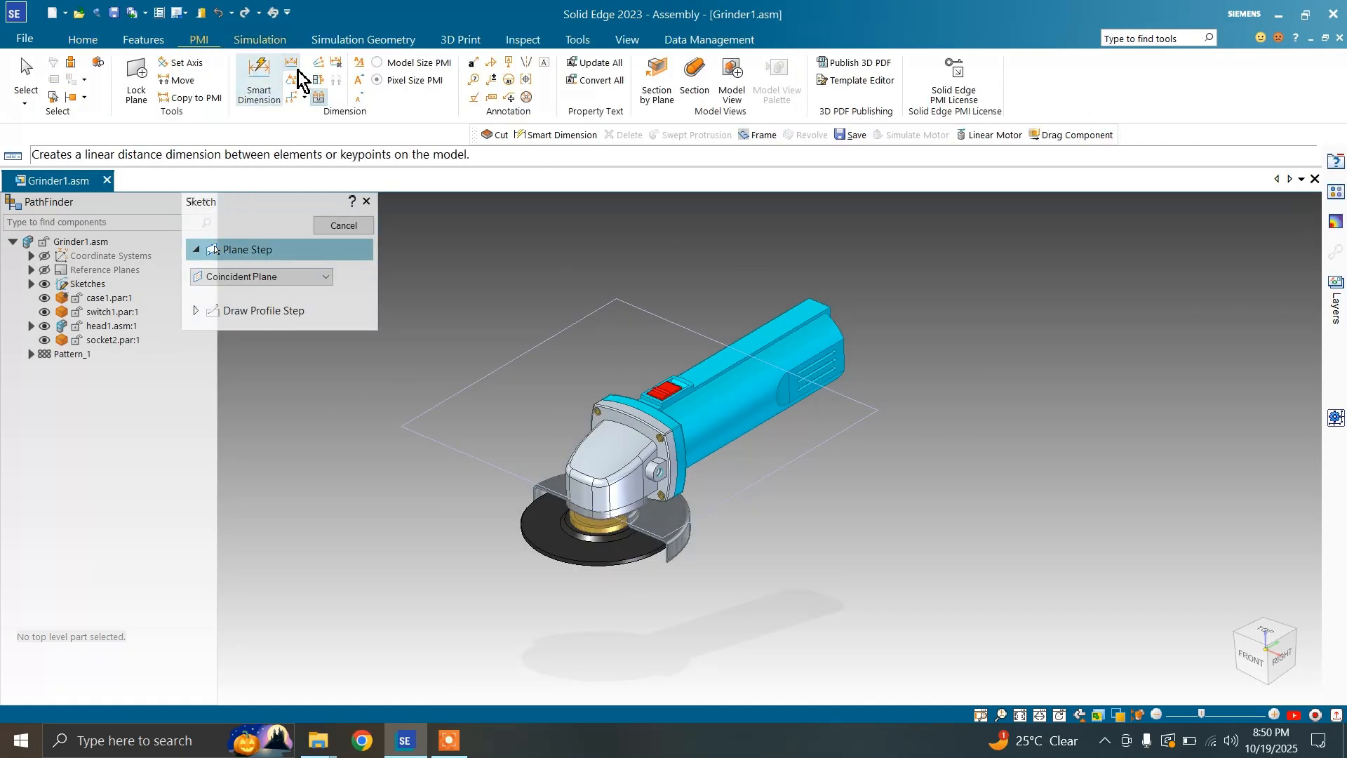
pyautogui.click(259, 75)
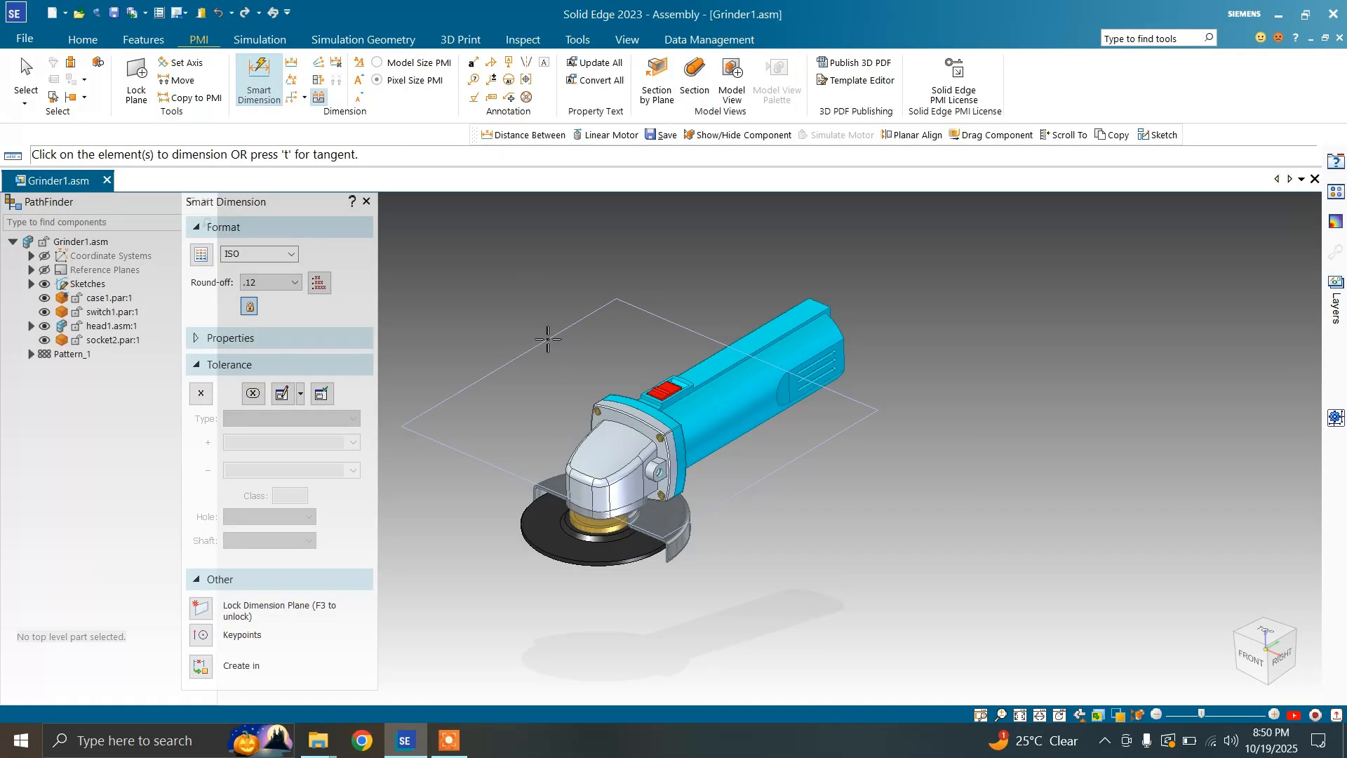
pyautogui.click(548, 339)
pyautogui.click(521, 293)
pyautogui.click(645, 310)
pyautogui.click(691, 271)
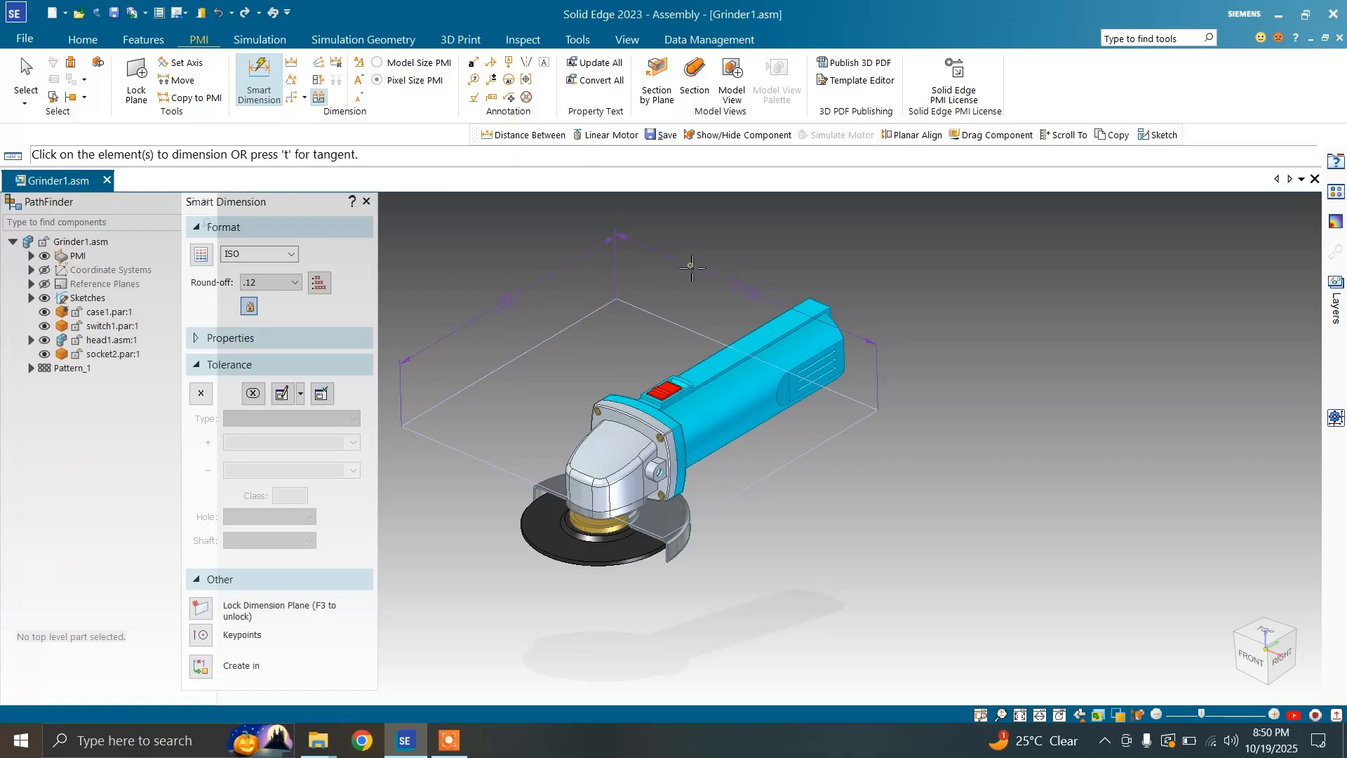
pyautogui.scroll(-4, 668, 262)
pyautogui.scroll(4, 618, 266)
pyautogui.press('Escape')
# Try to fence-select the filtered rectangle sketch and dimension, and reset the selection filter to include both types
pyautogui.scroll(1, 651, 326)
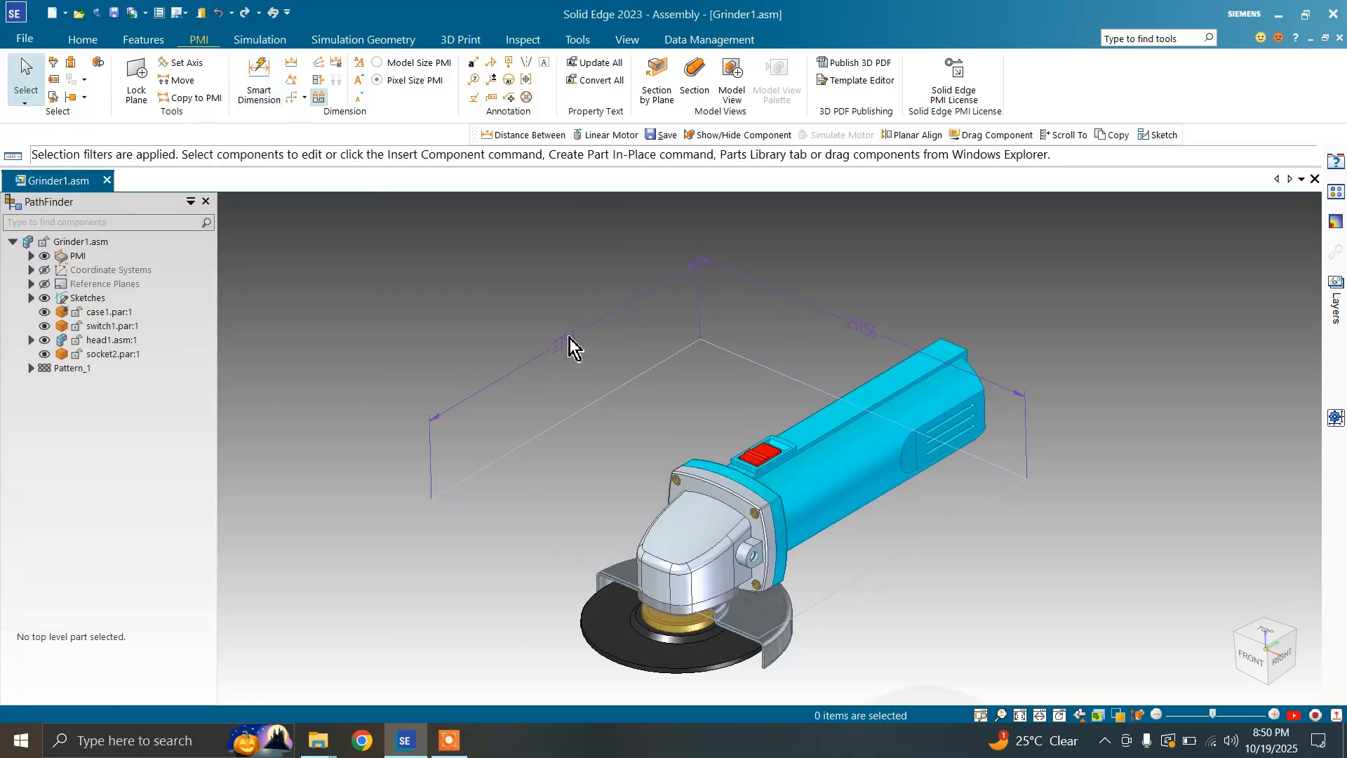
pyautogui.moveTo(343, 327); pyautogui.dragTo(561, 477)
pyautogui.click(83, 40)
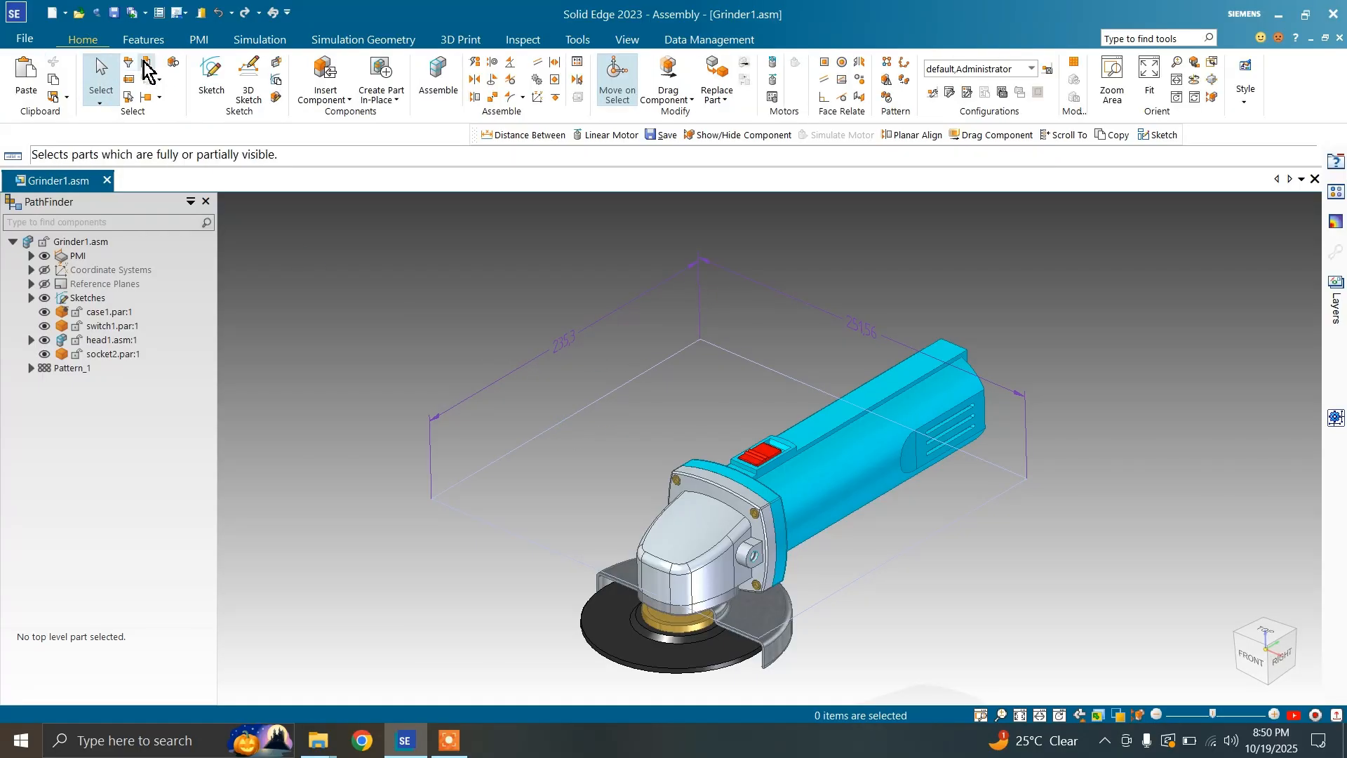
pyautogui.click(128, 63)
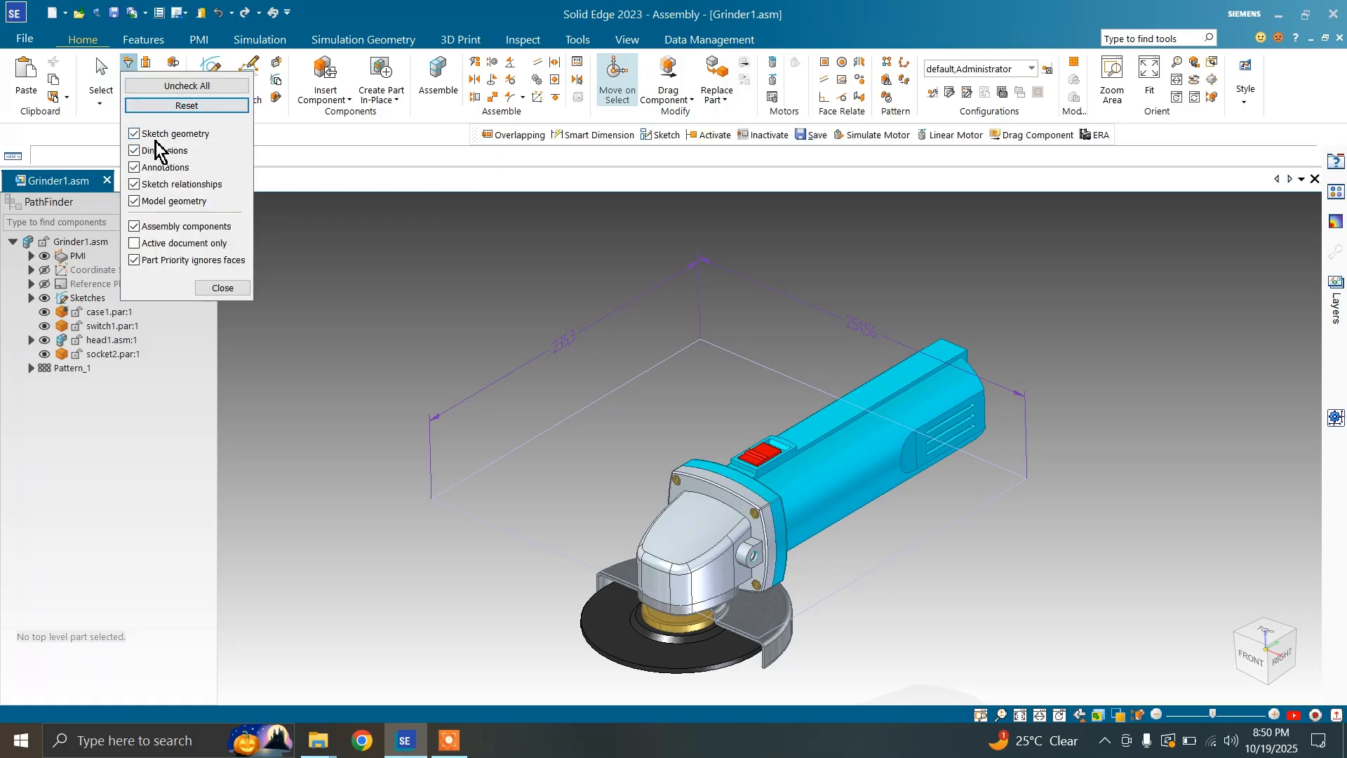
pyautogui.click(220, 288)
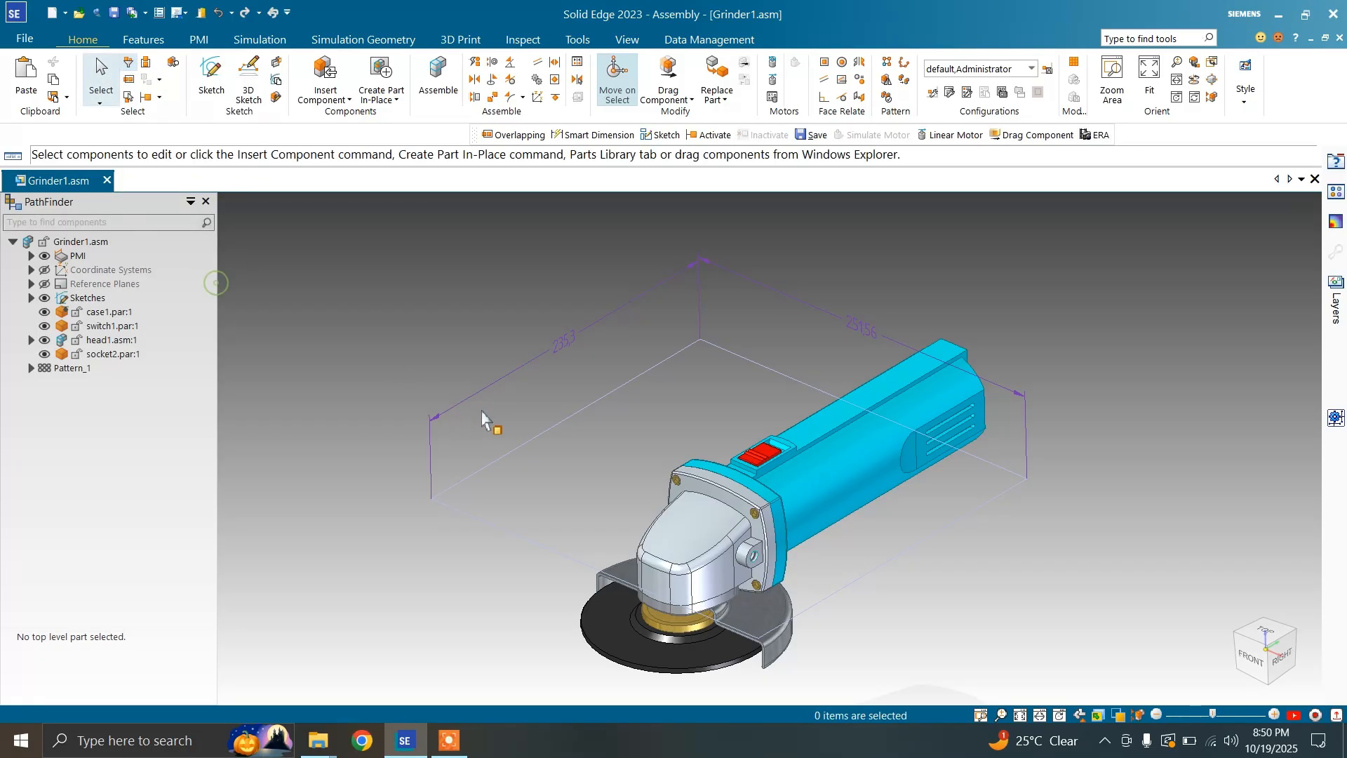
# Select the rectangle sketch and its dimensions and delete them from the assembly
pyautogui.click(510, 466)
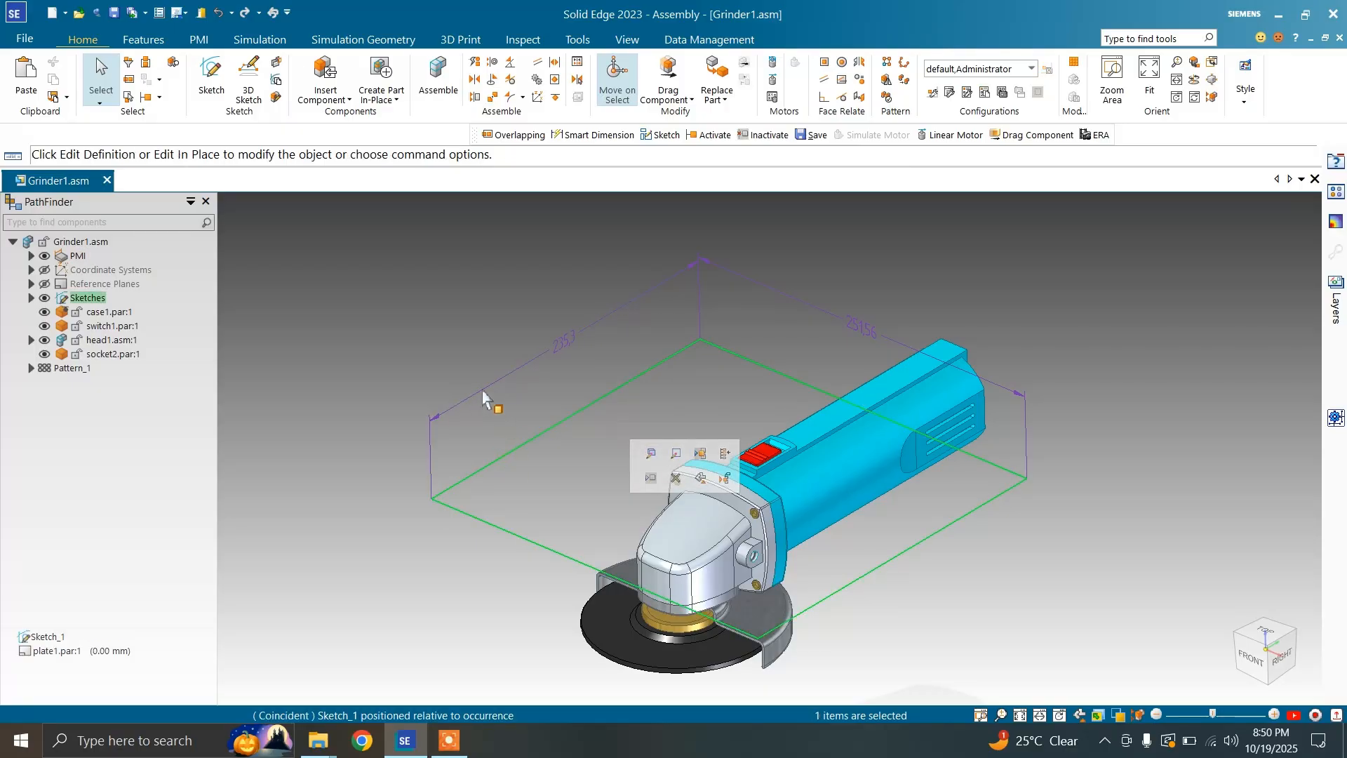
pyautogui.click(484, 398)
pyautogui.press('Delete')
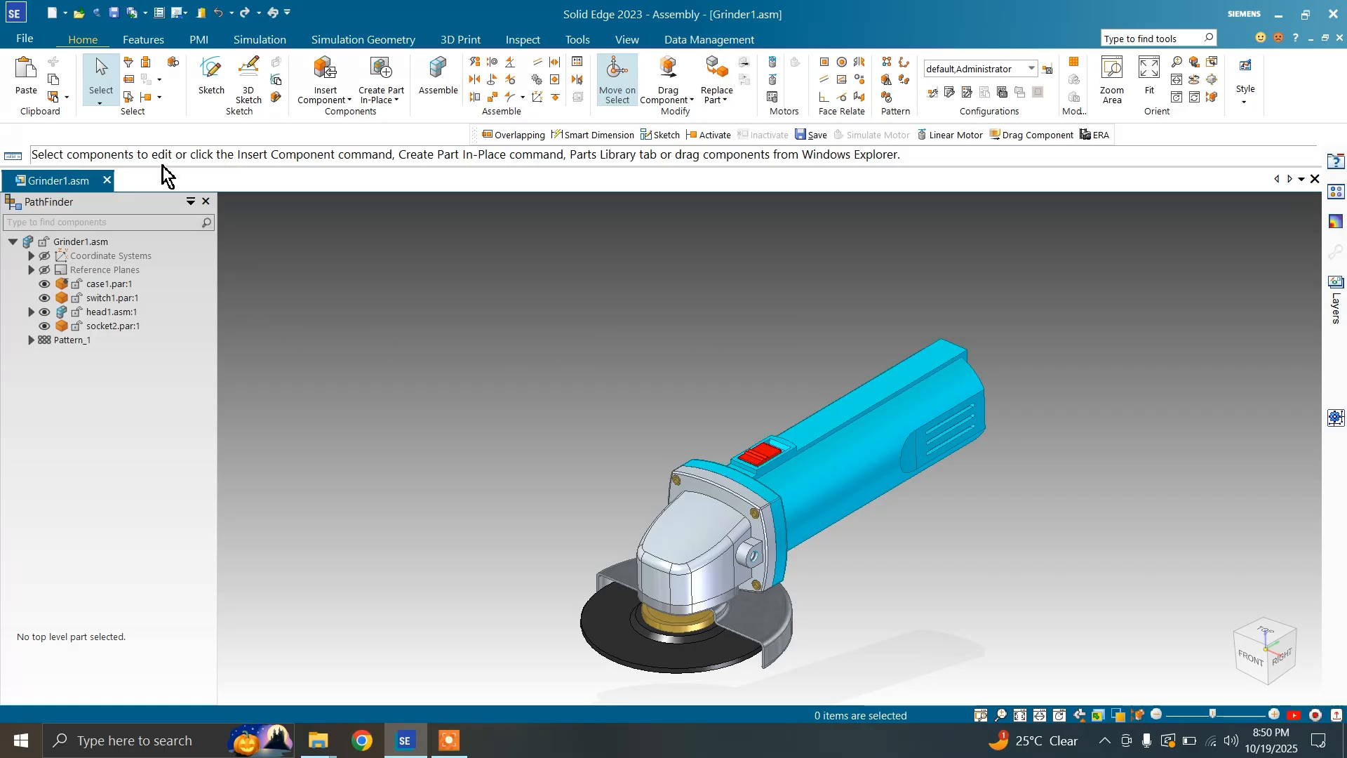
pyautogui.click(136, 64)
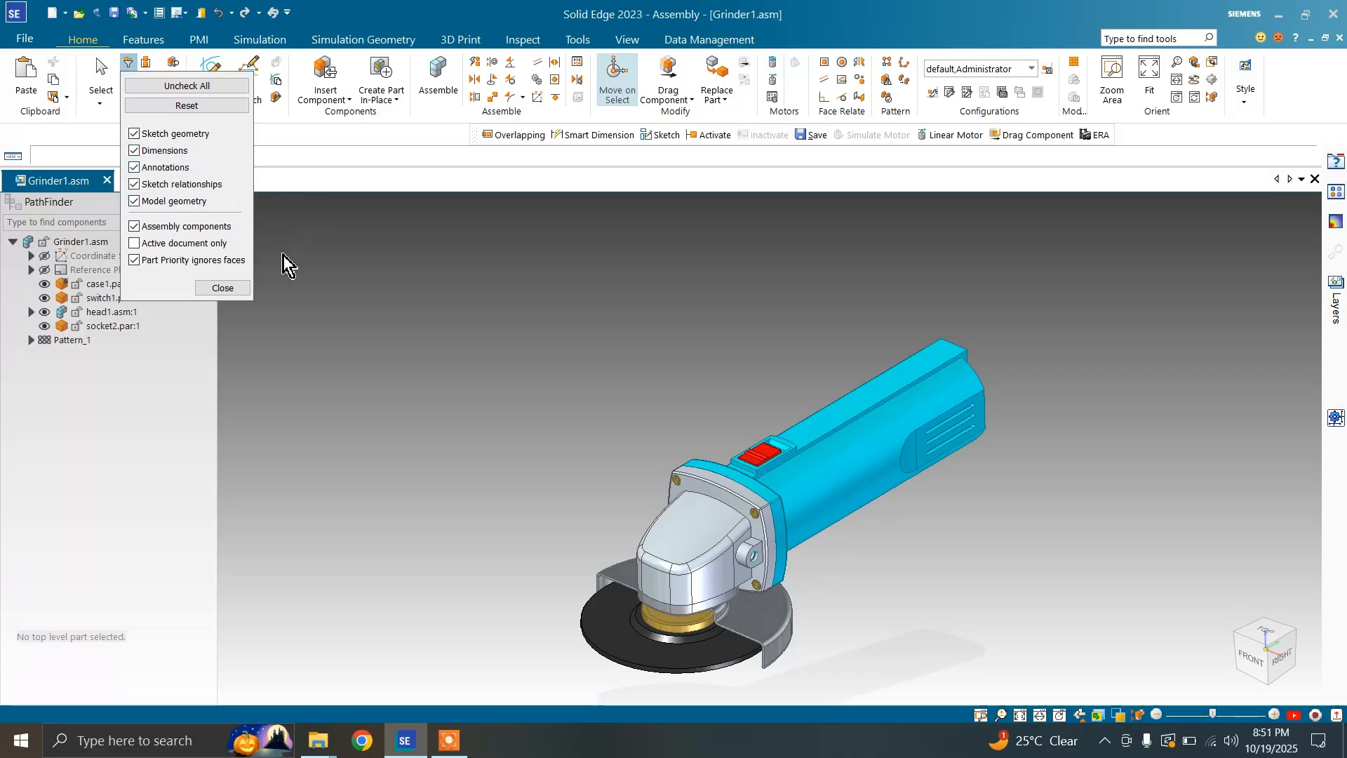
pyautogui.click(618, 381)
pyautogui.scroll(-2, 333, 253)
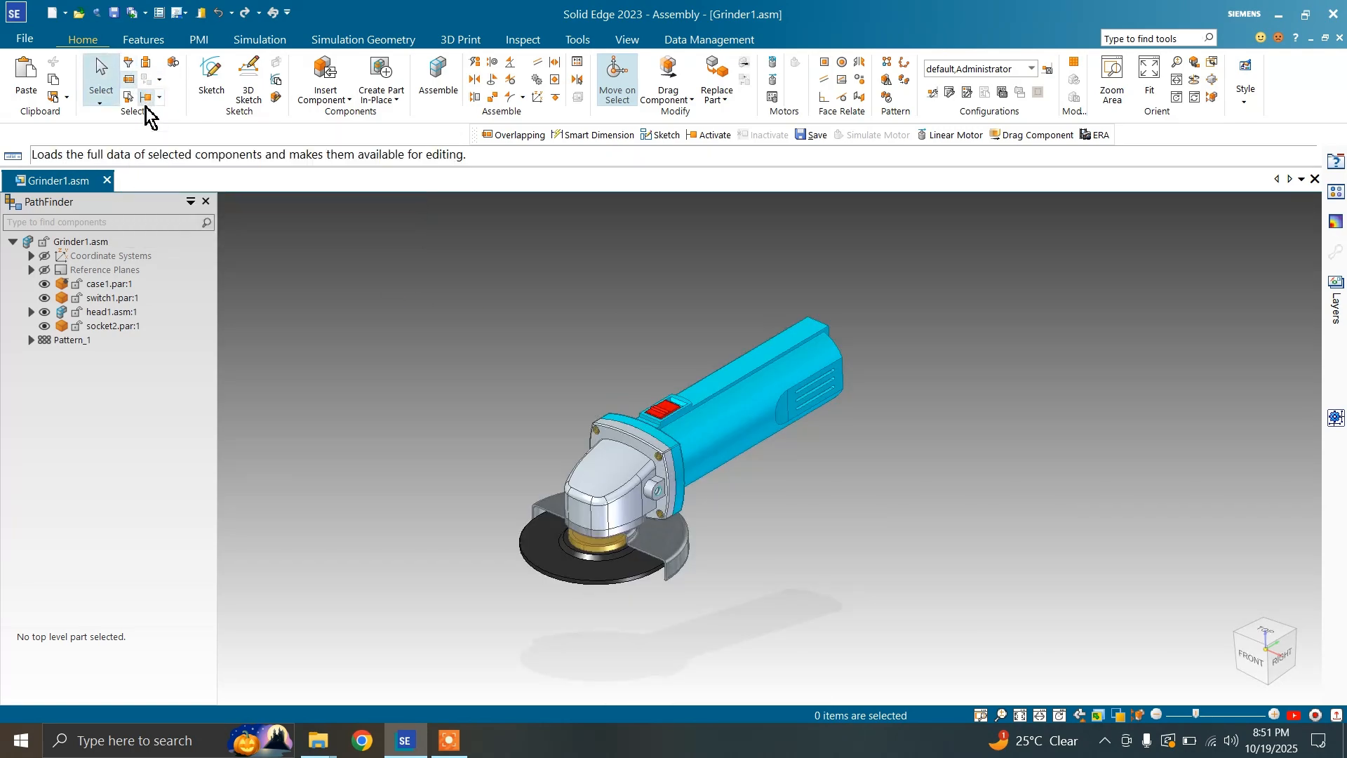
# Fence-select only the parts lying wholly inside several windows around the grinder head, and clear the selection
pyautogui.scroll(1, 502, 407)
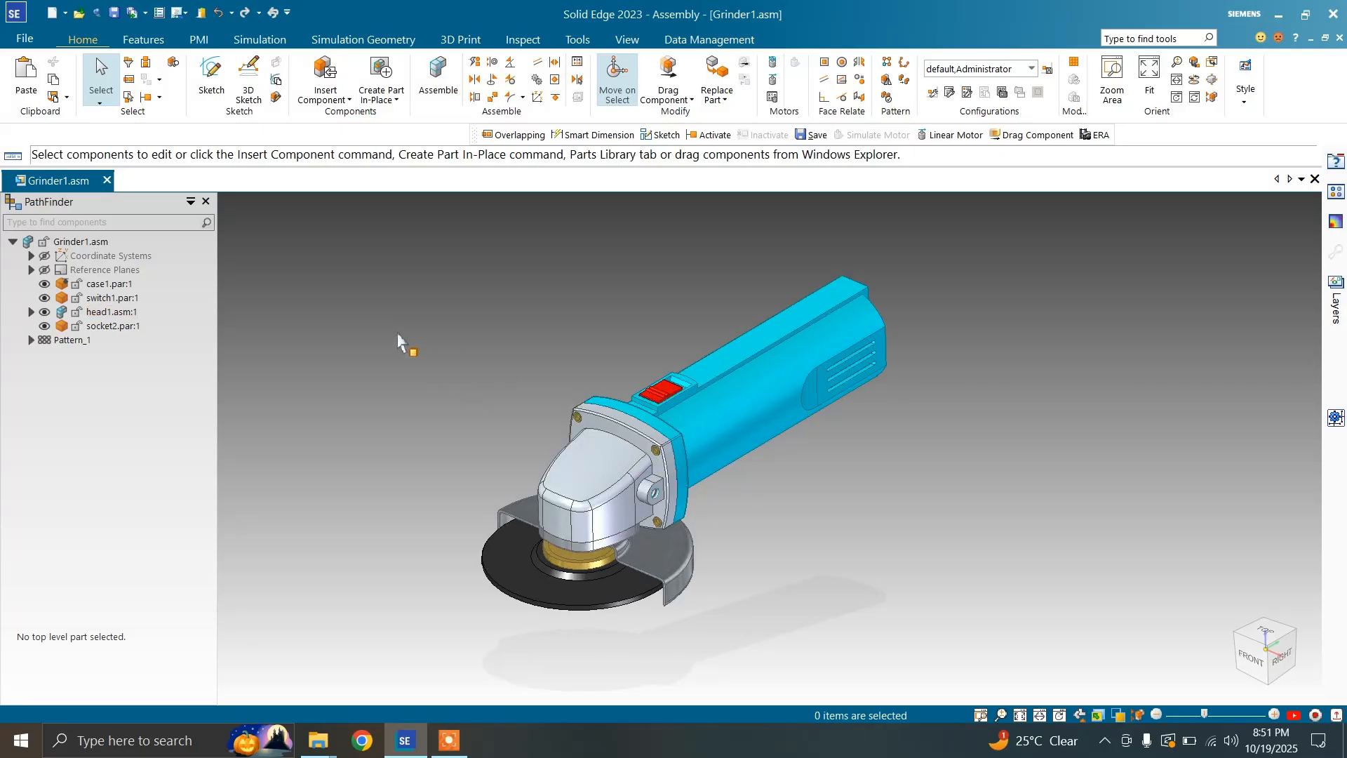
pyautogui.moveTo(398, 341); pyautogui.dragTo(648, 490)
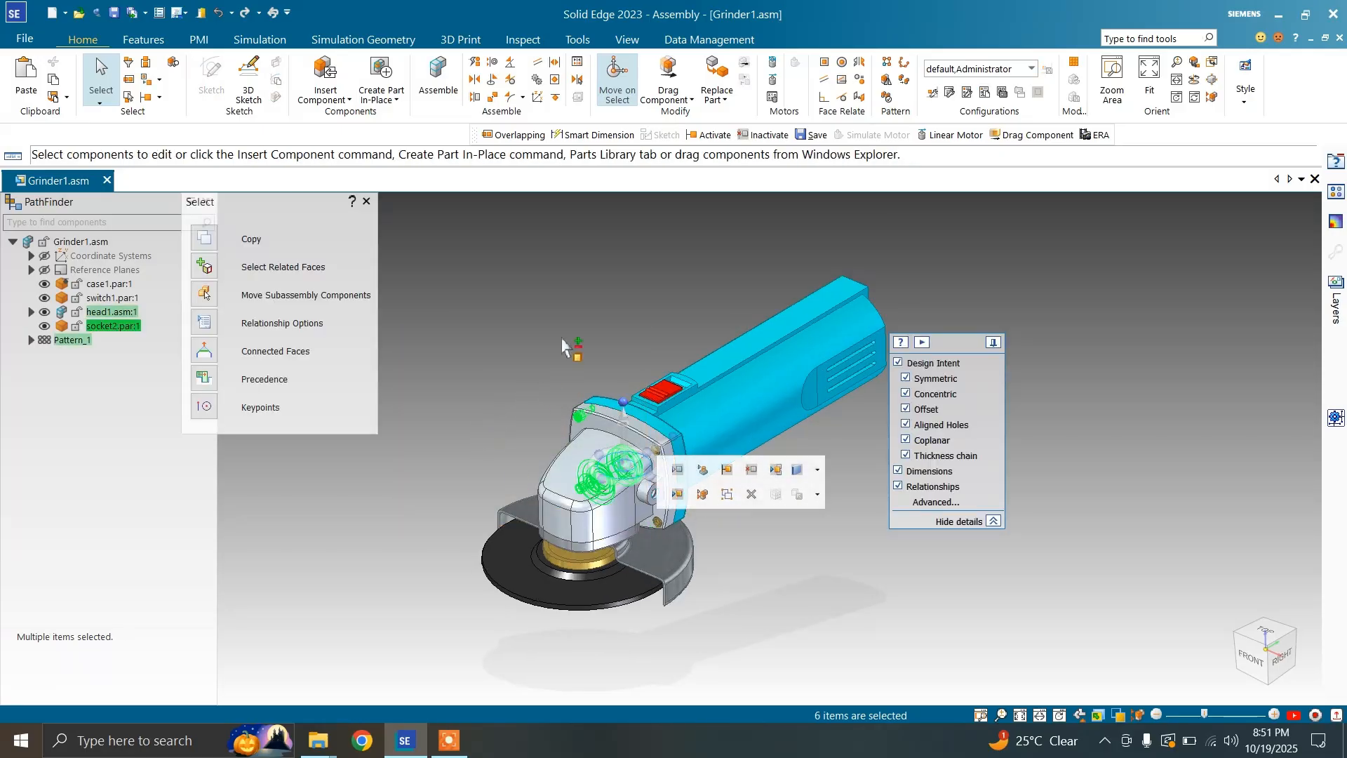
pyautogui.moveTo(447, 299); pyautogui.dragTo(744, 495)
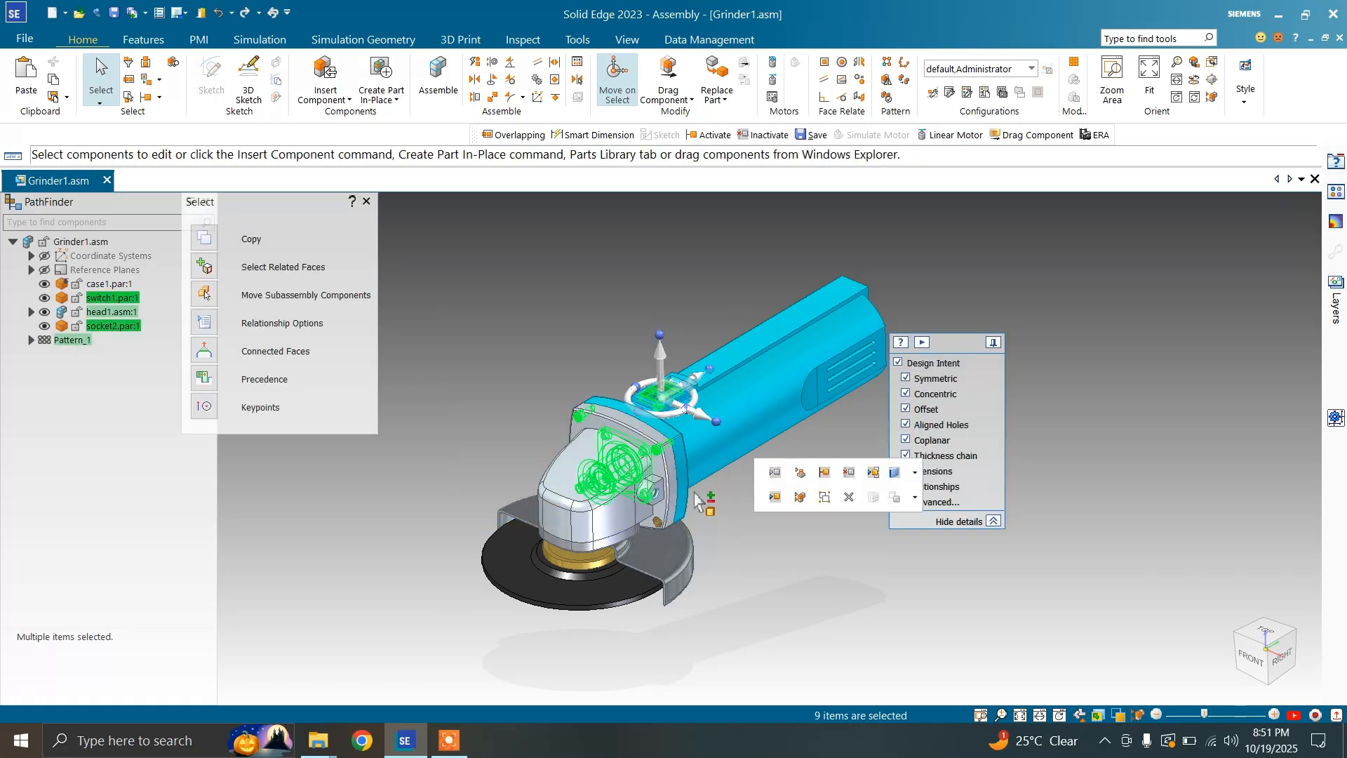
pyautogui.moveTo(470, 313); pyautogui.dragTo(722, 534)
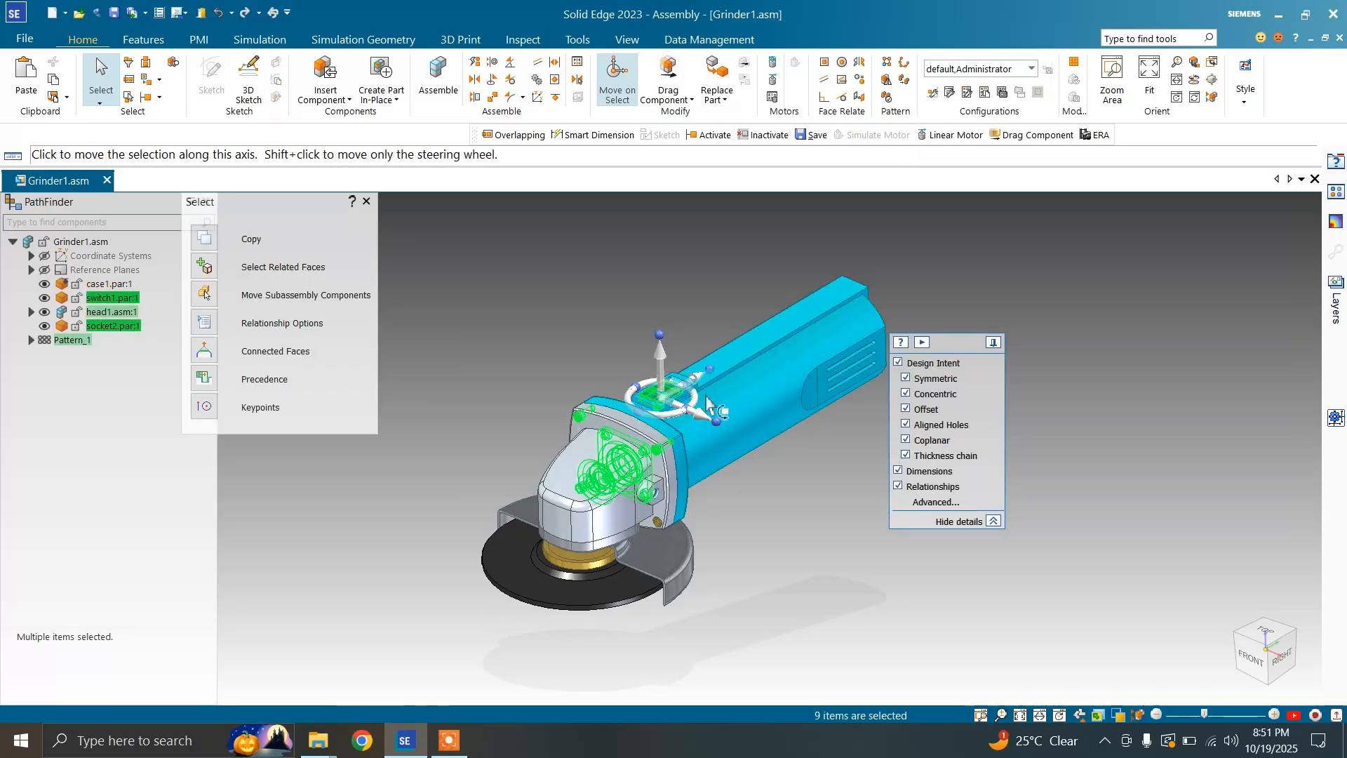
pyautogui.press('Escape')
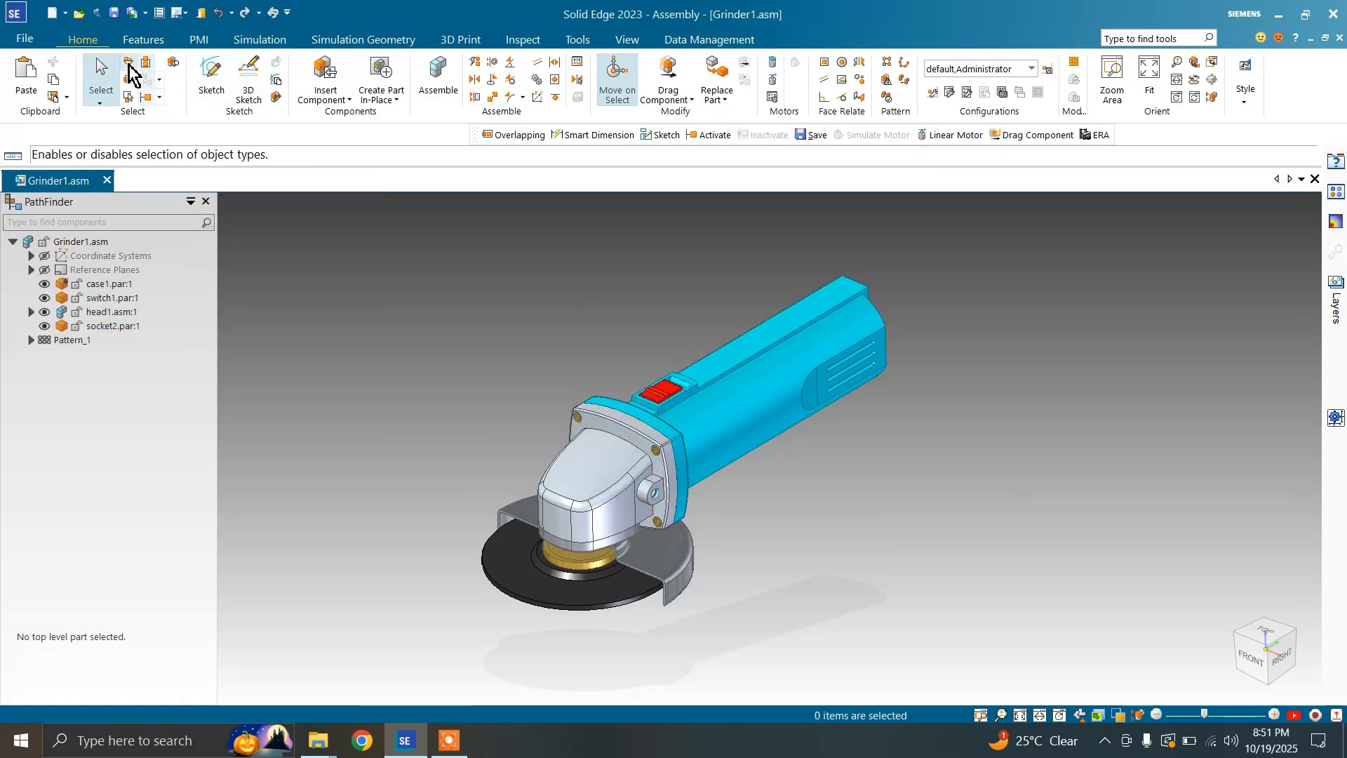
# Turn on Overlapping selection, fence-select every part touched by a window across the grinder head, and clear the selection
pyautogui.click(128, 79)
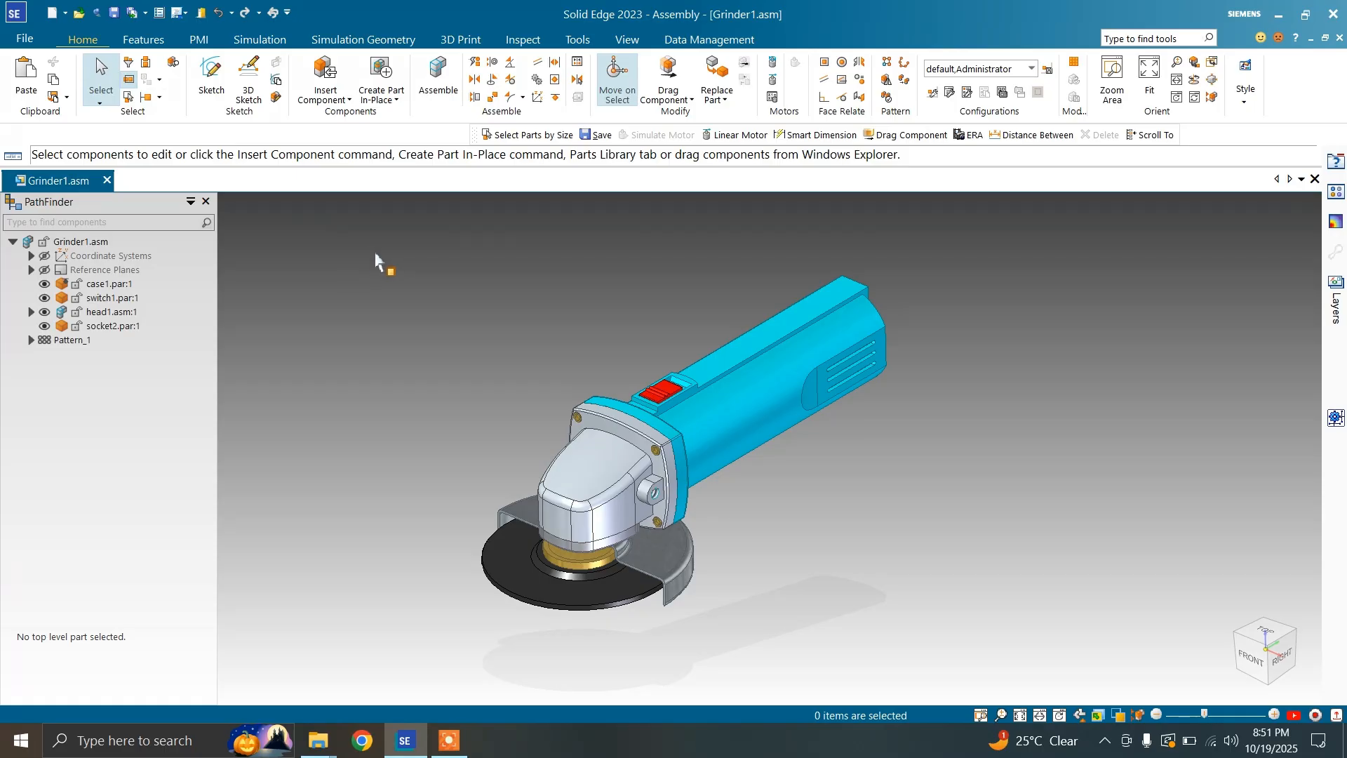
pyautogui.moveTo(376, 249); pyautogui.dragTo(718, 539)
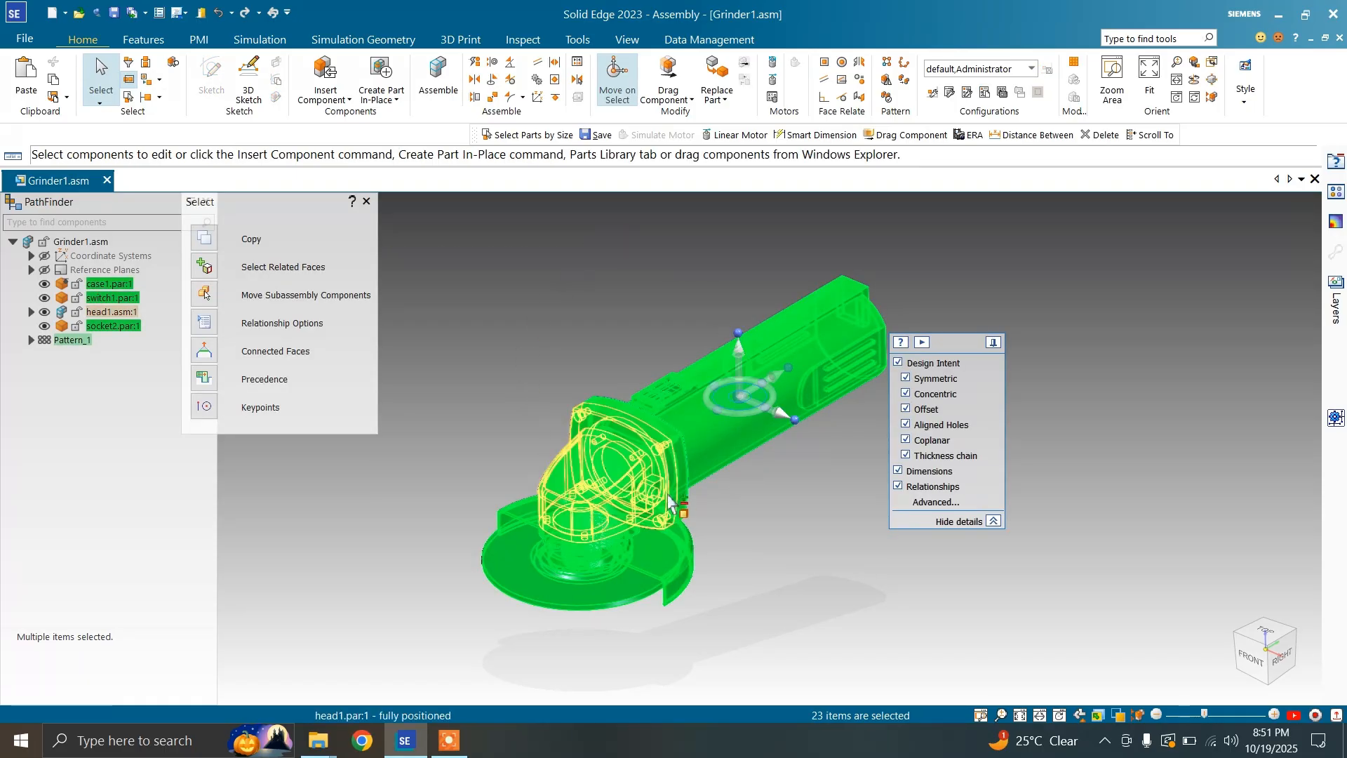
pyautogui.press('Escape')
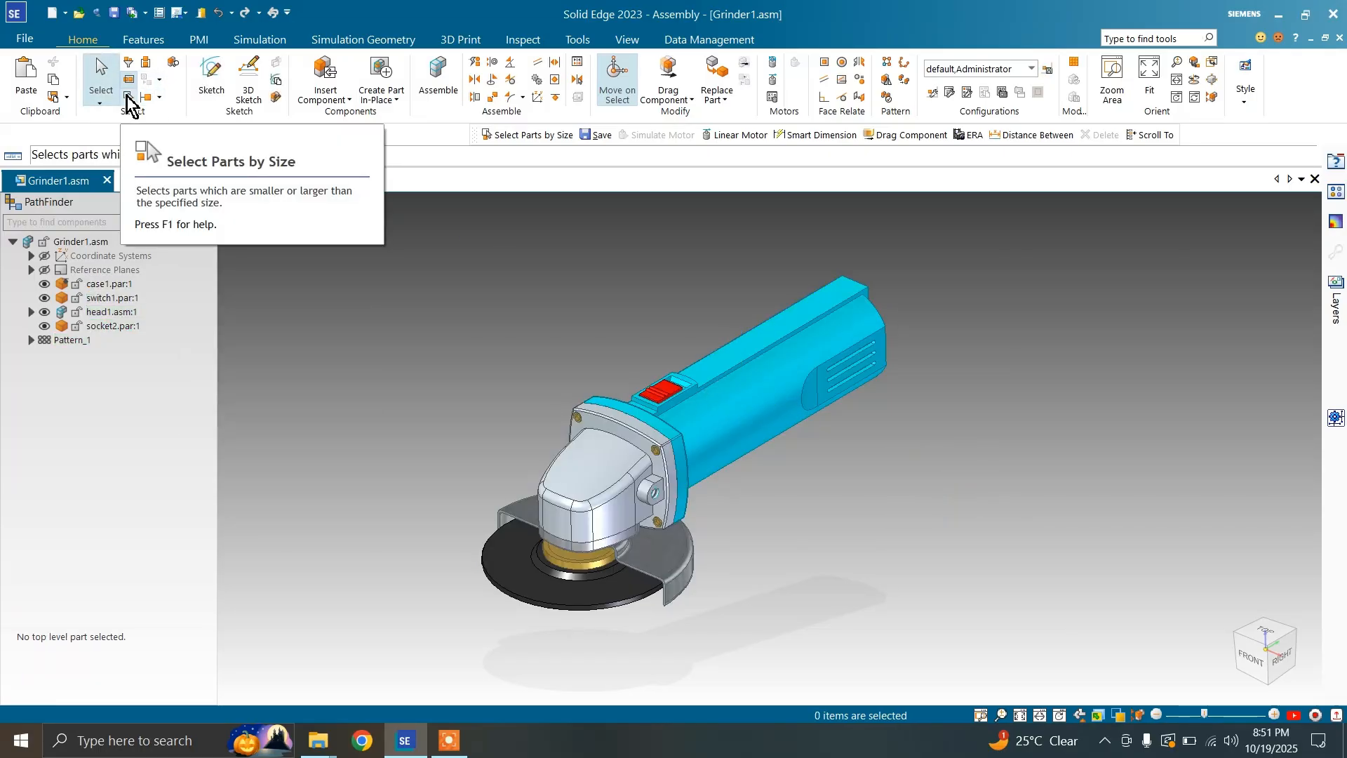
# Select parts by size using Smaller and equal to, trying sizes including 2, 100 and 1, and deselect them and close the command
pyautogui.click(128, 97)
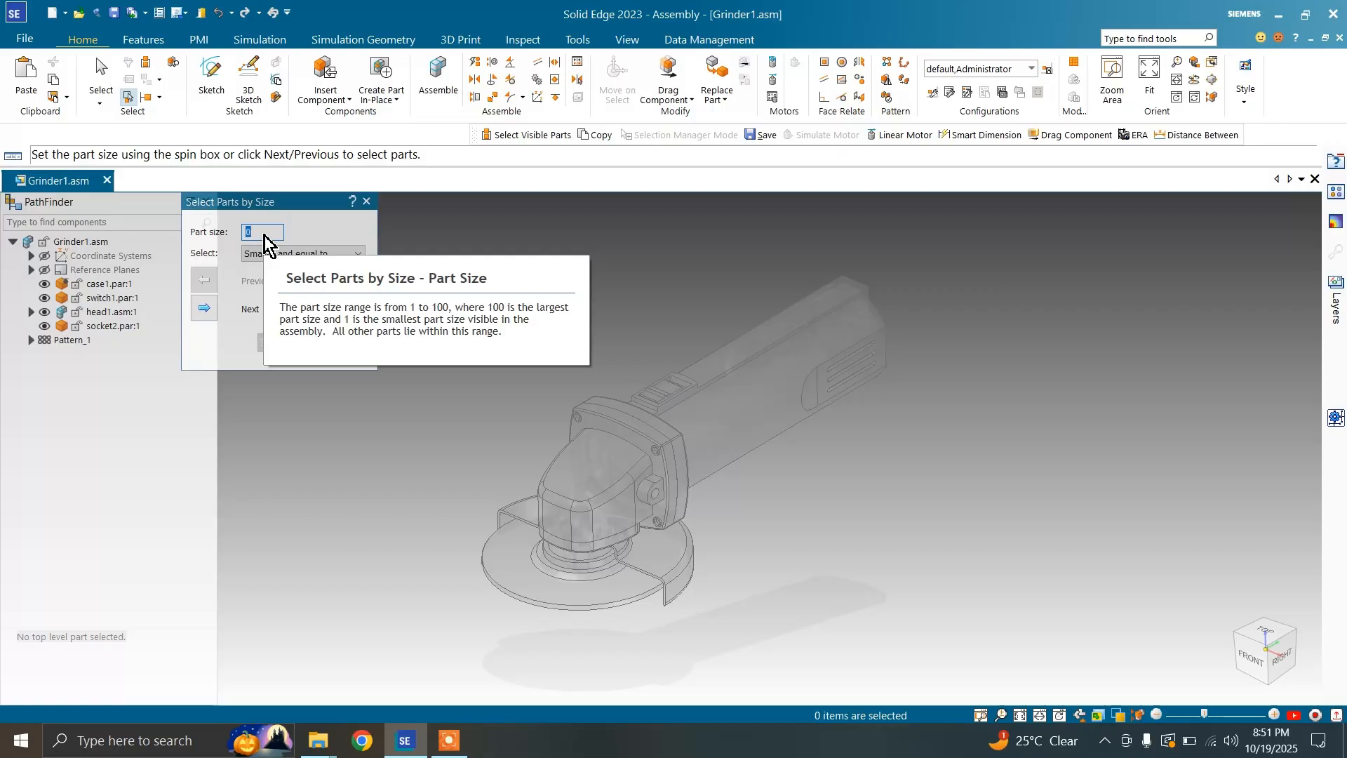
pyautogui.write('2')
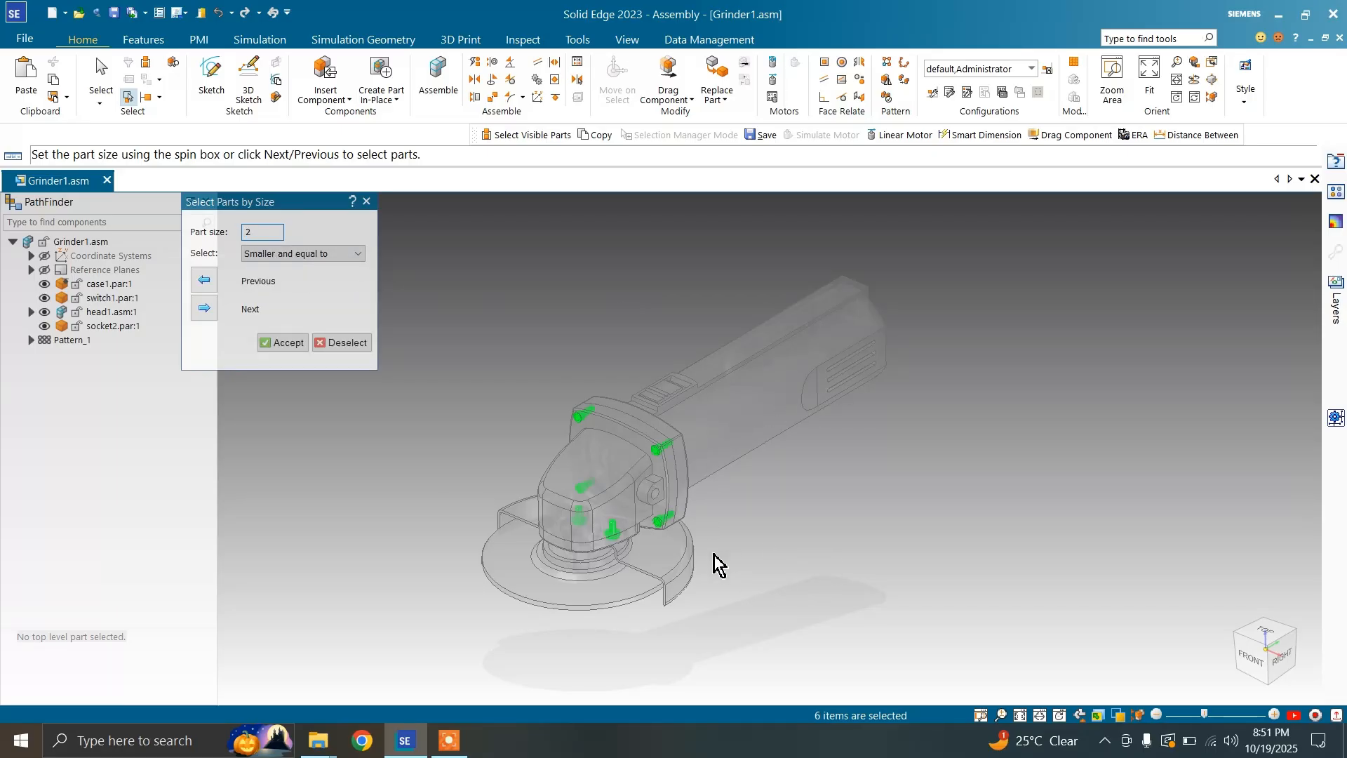
pyautogui.scroll(2, 713, 554)
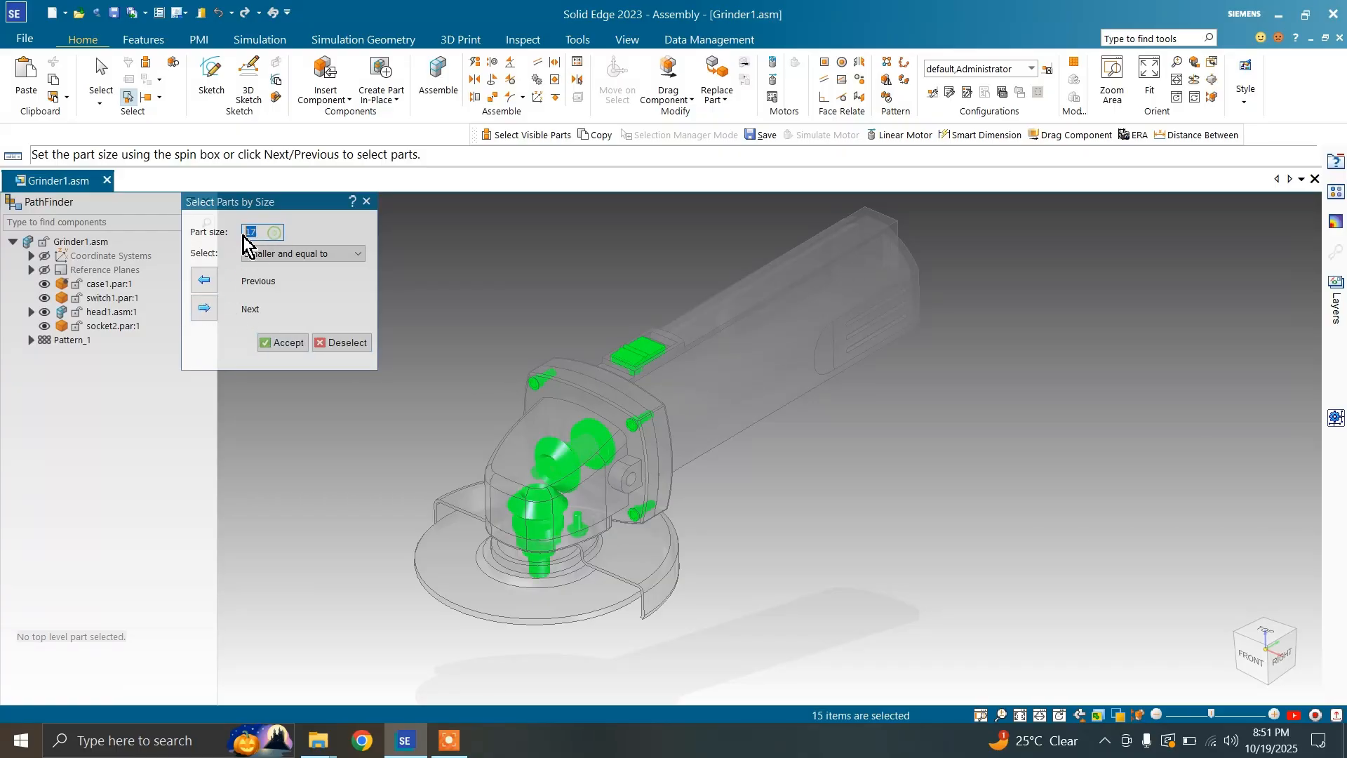
pyautogui.write('100')
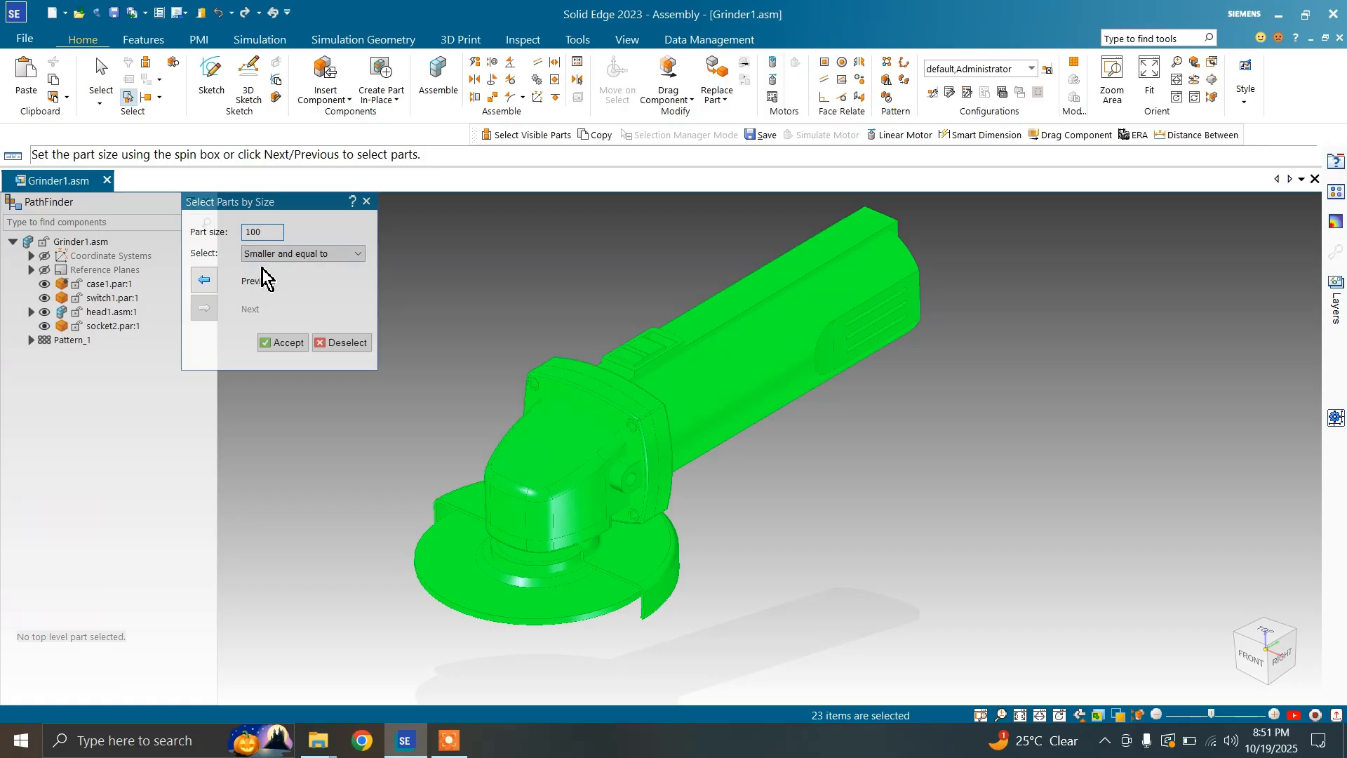
pyautogui.write('1')
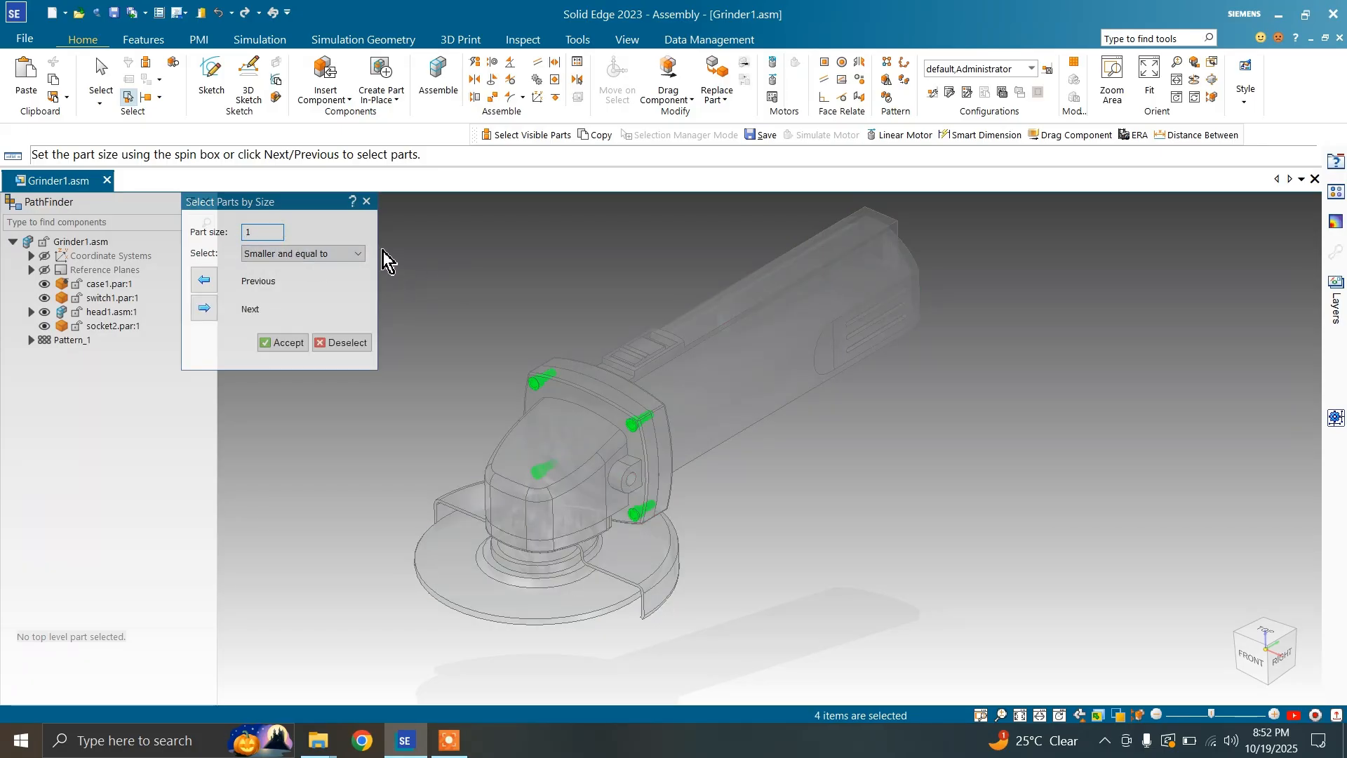
pyautogui.click(335, 343)
pyautogui.click(367, 202)
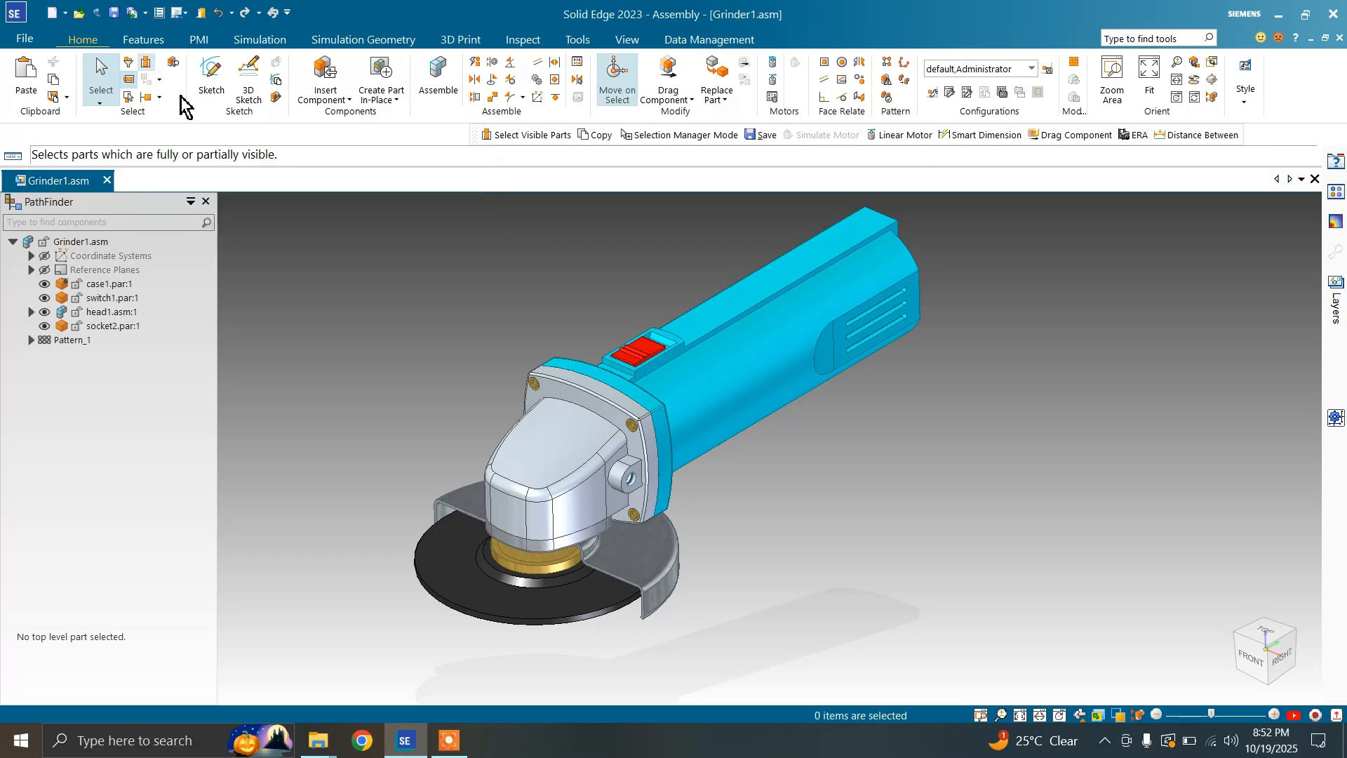
# Rotate the grinder and select only its visible parts, examine which are highlighted around the head, and clear the selection
pyautogui.moveTo(548, 492); pyautogui.dragTo(412, 547, button='middle')
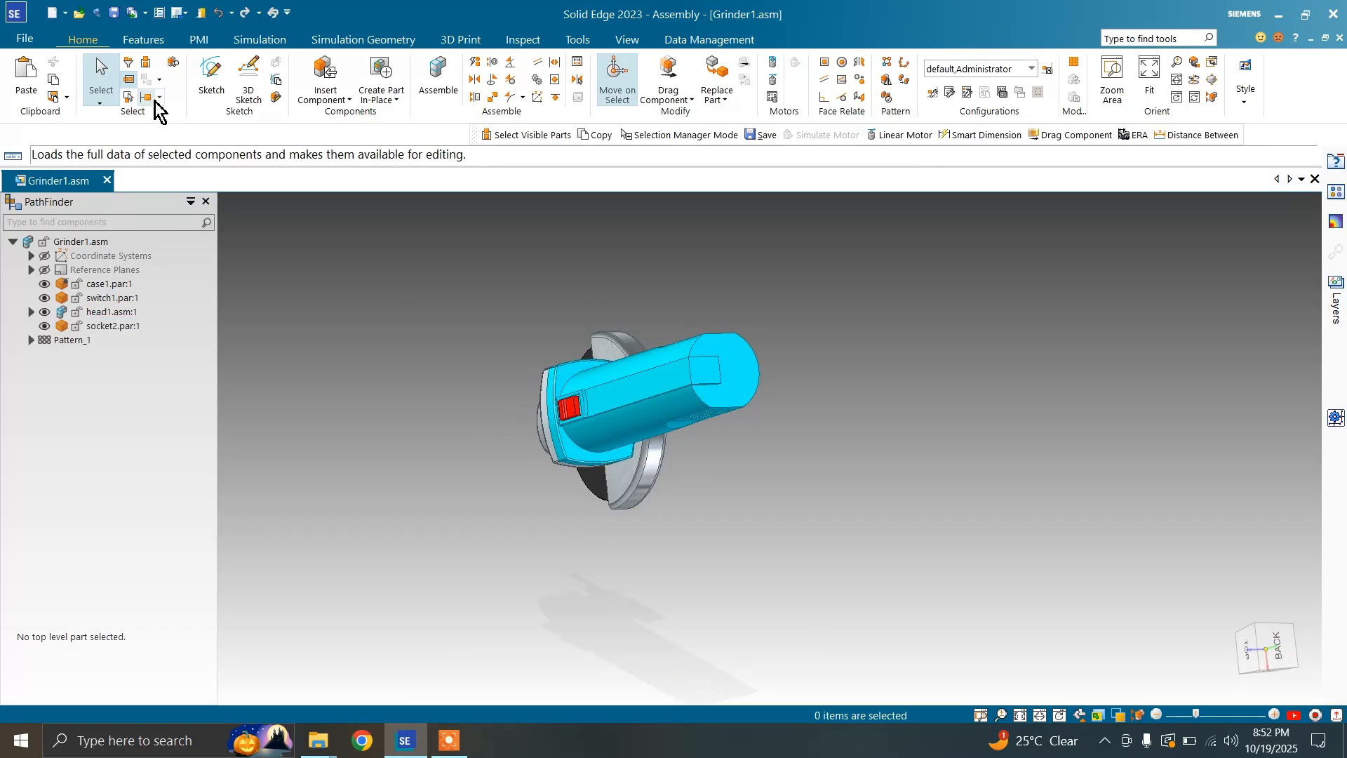
pyautogui.click(145, 64)
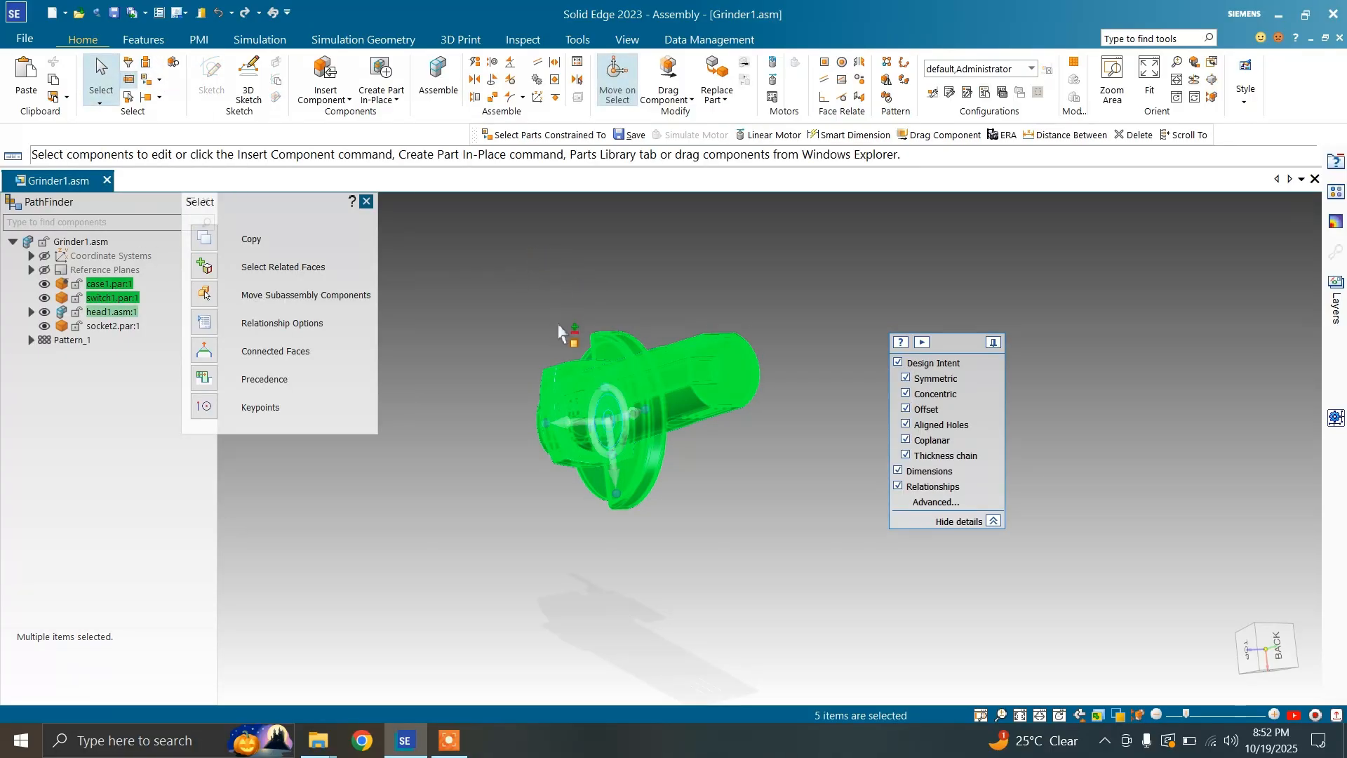
pyautogui.moveTo(597, 344); pyautogui.dragTo(521, 526, button='middle')
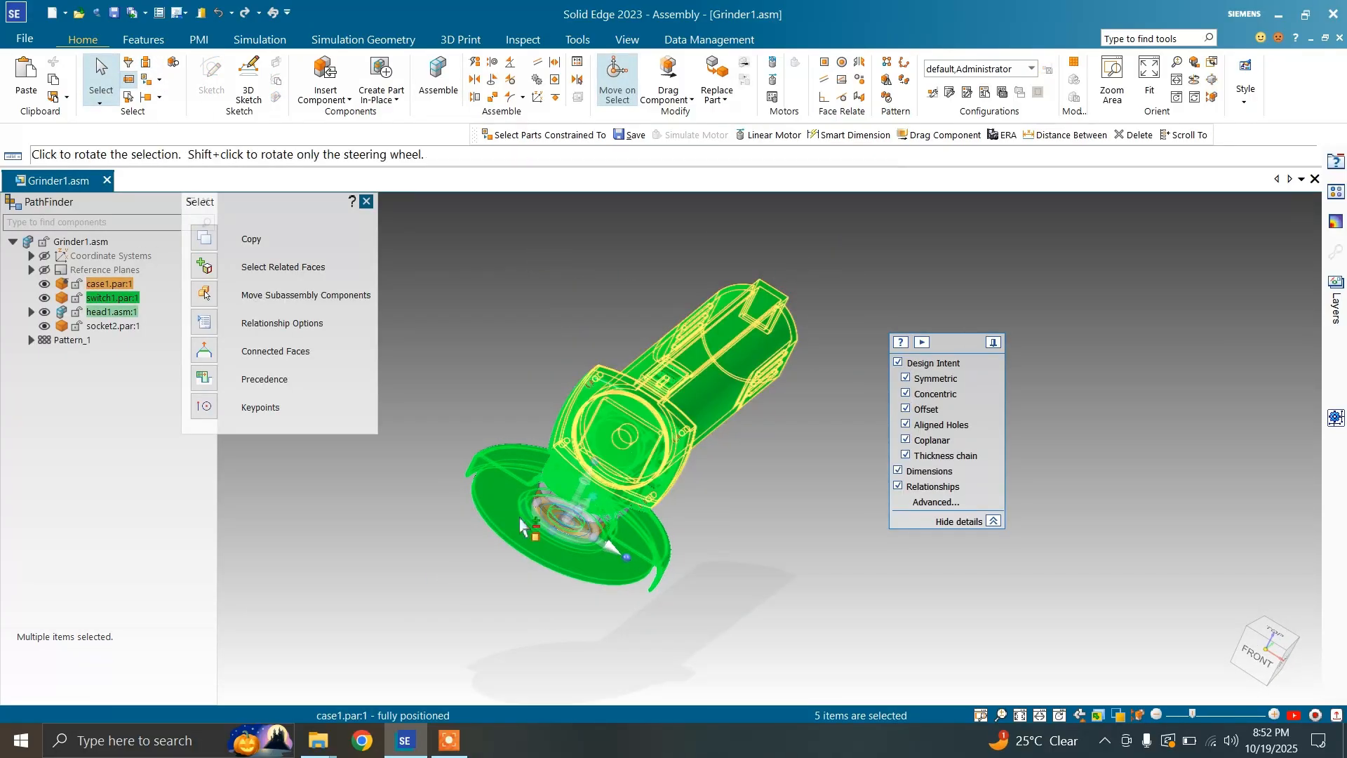
pyautogui.scroll(5, 521, 526)
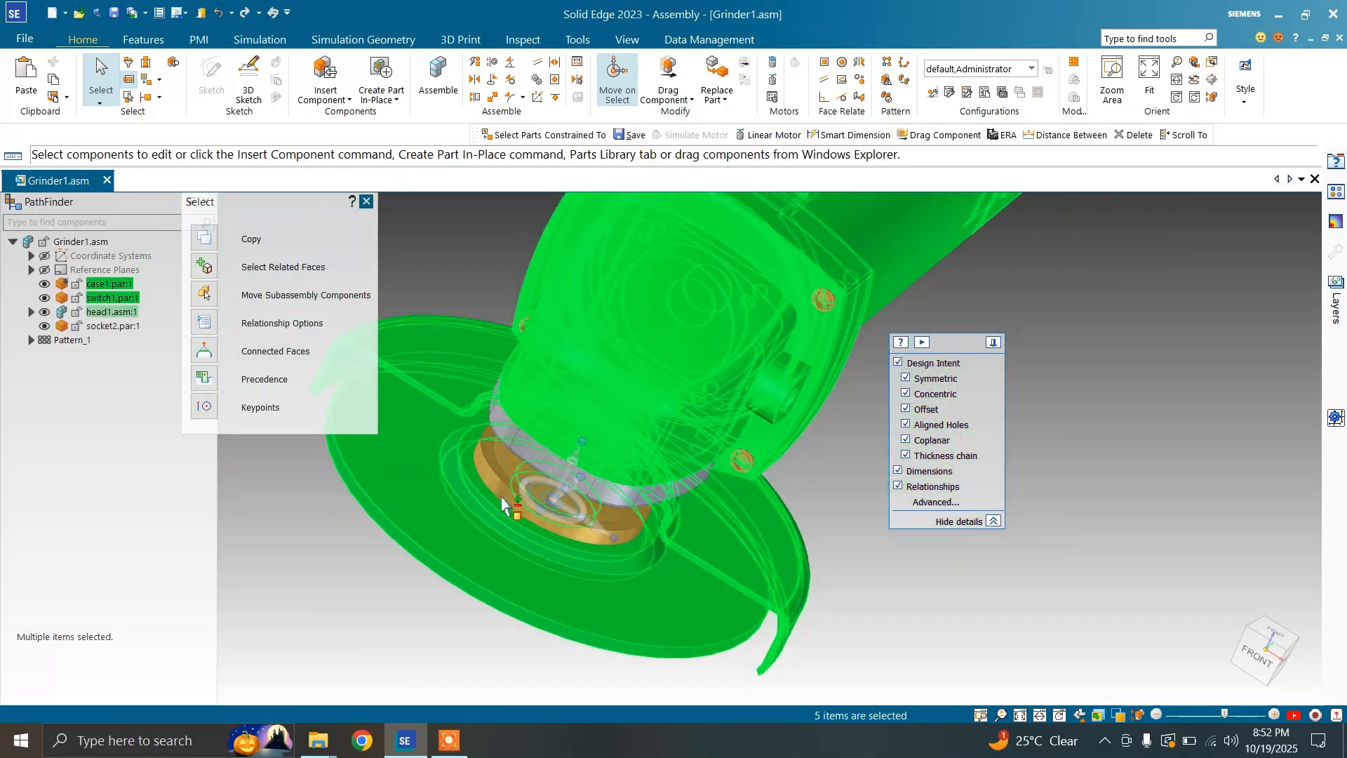
pyautogui.scroll(5, 763, 359)
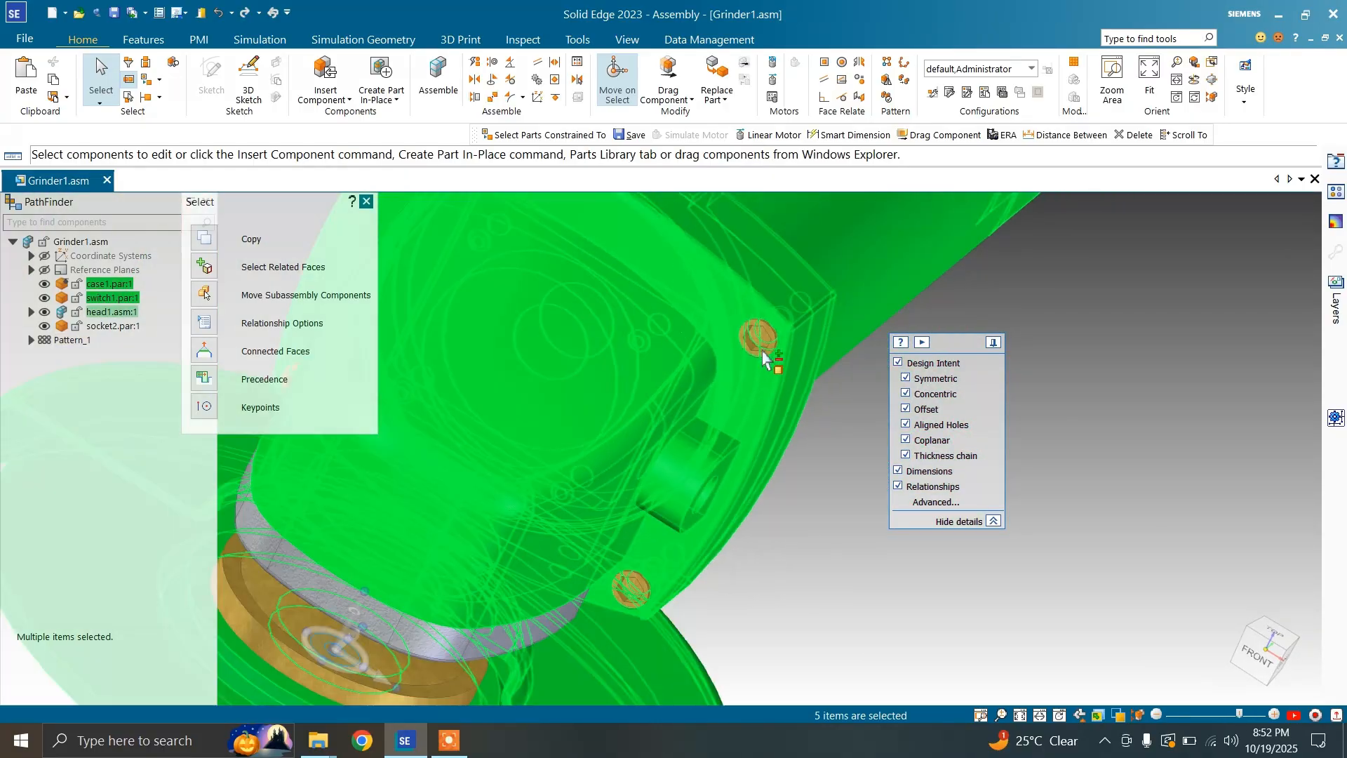
pyautogui.scroll(-8, 763, 359)
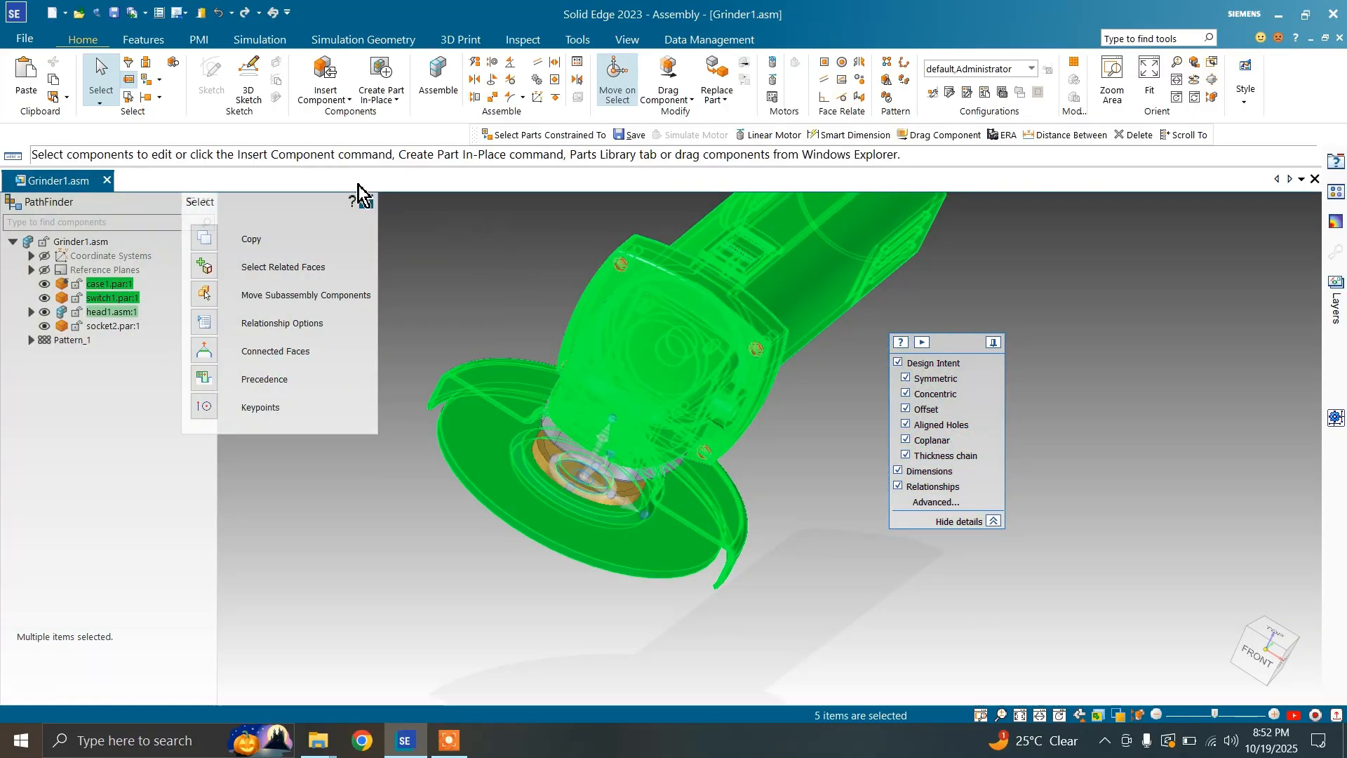
pyautogui.press('Escape')
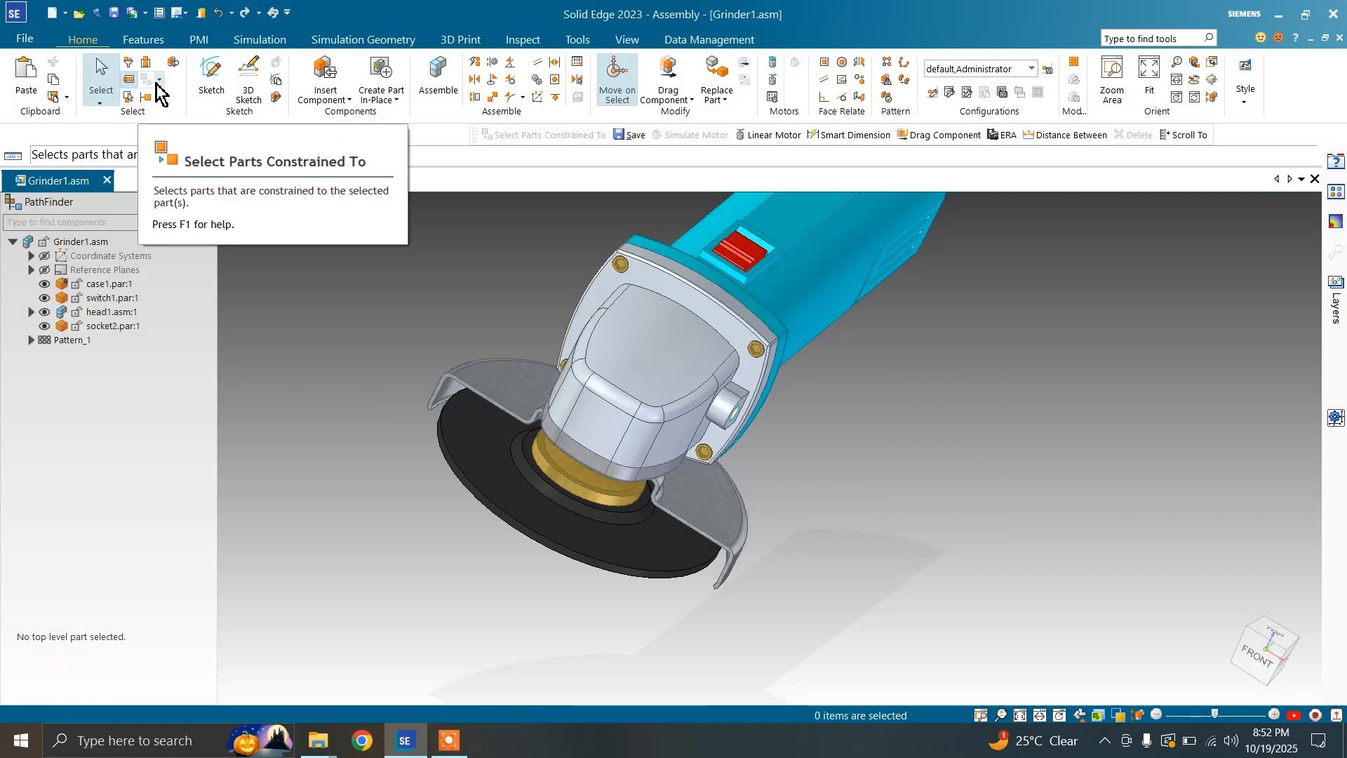
# Select the grinder's head housing, extend the selection with Select Parts Constrained To, inspect the connected parts, and clear the selection
pyautogui.click(661, 288)
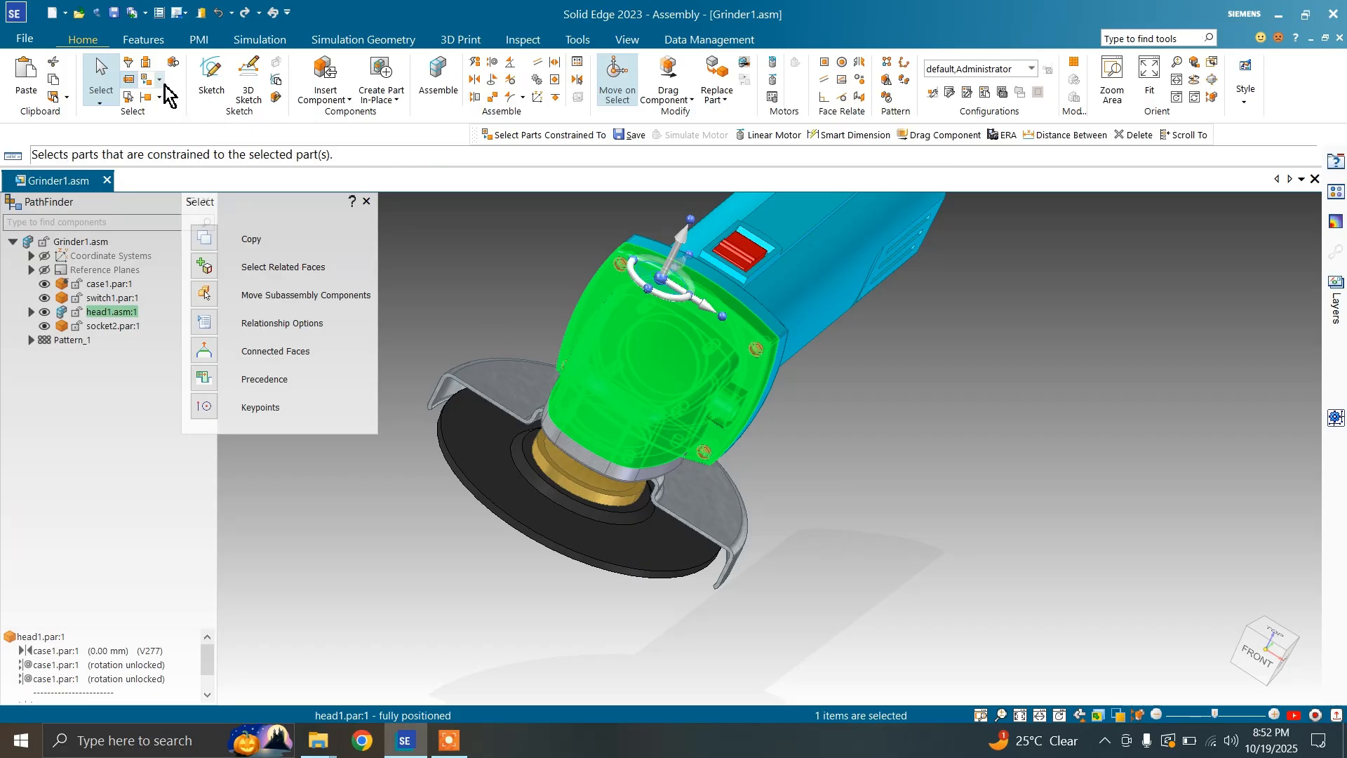
pyautogui.scroll(-3, 443, 328)
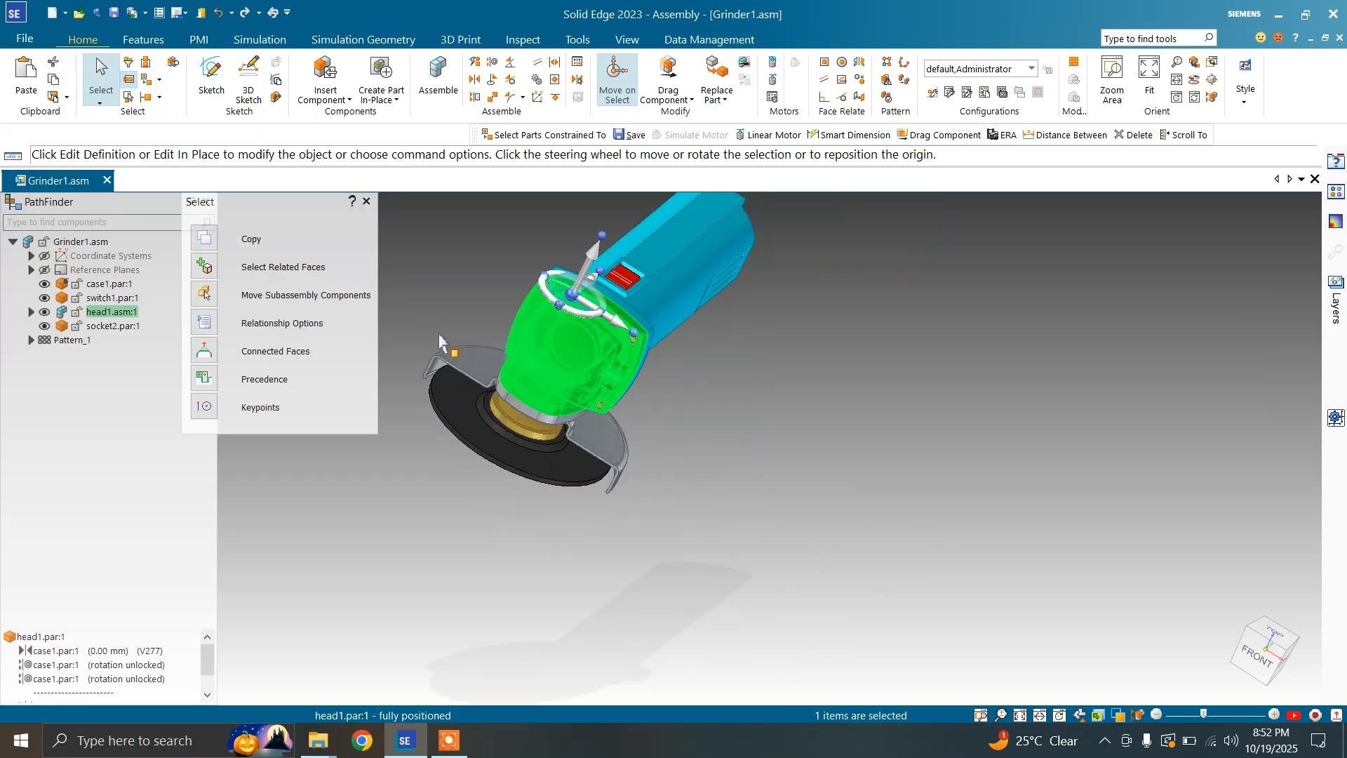
pyautogui.scroll(3, 541, 250)
pyautogui.click(160, 80)
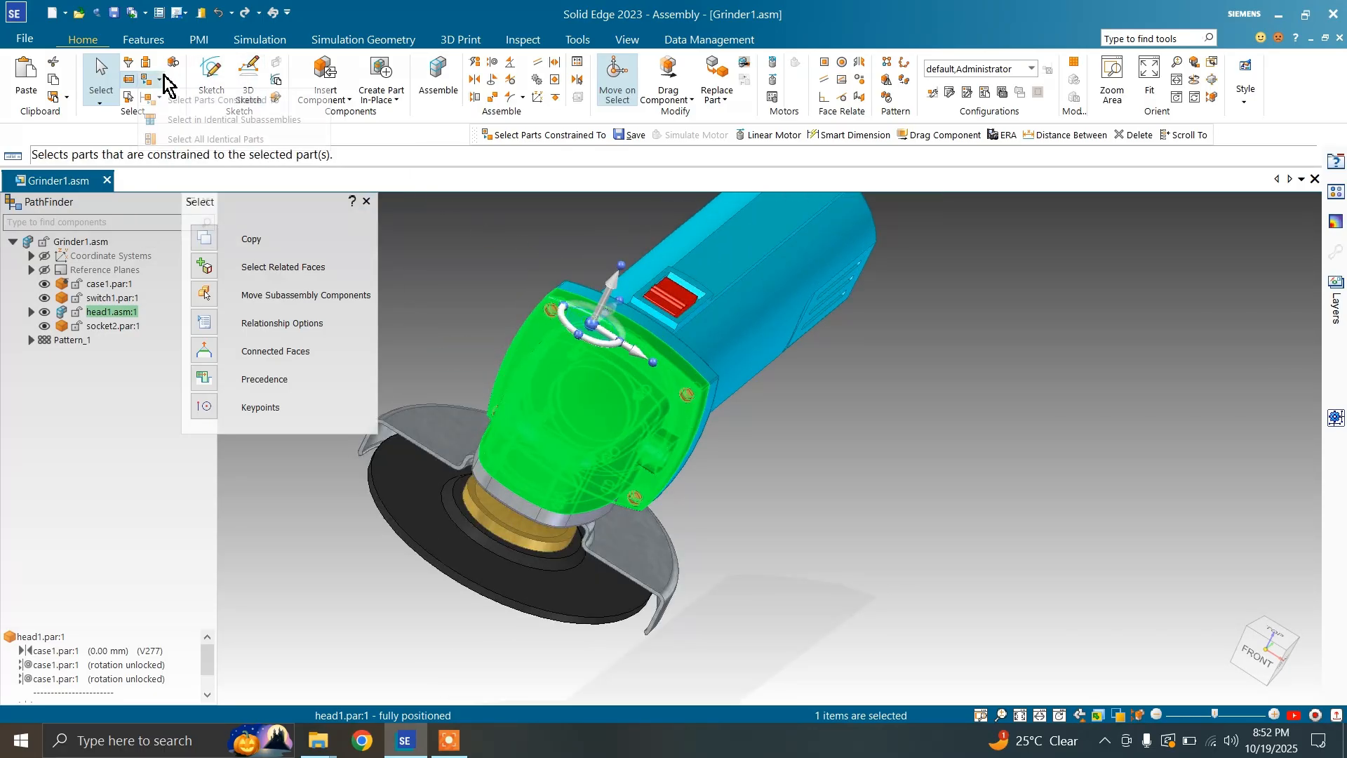
pyautogui.click(172, 101)
pyautogui.hotkey('ctrl', 'r')
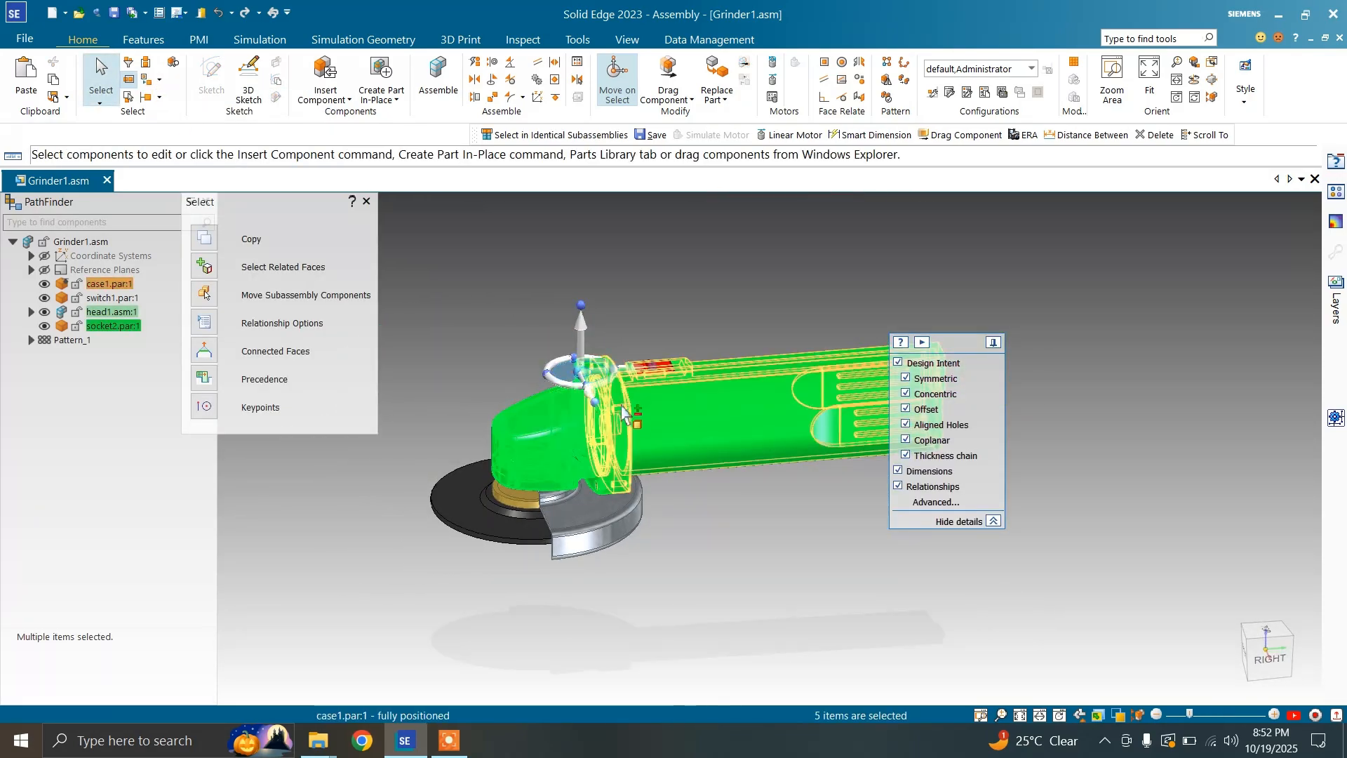
pyautogui.scroll(5, 607, 393)
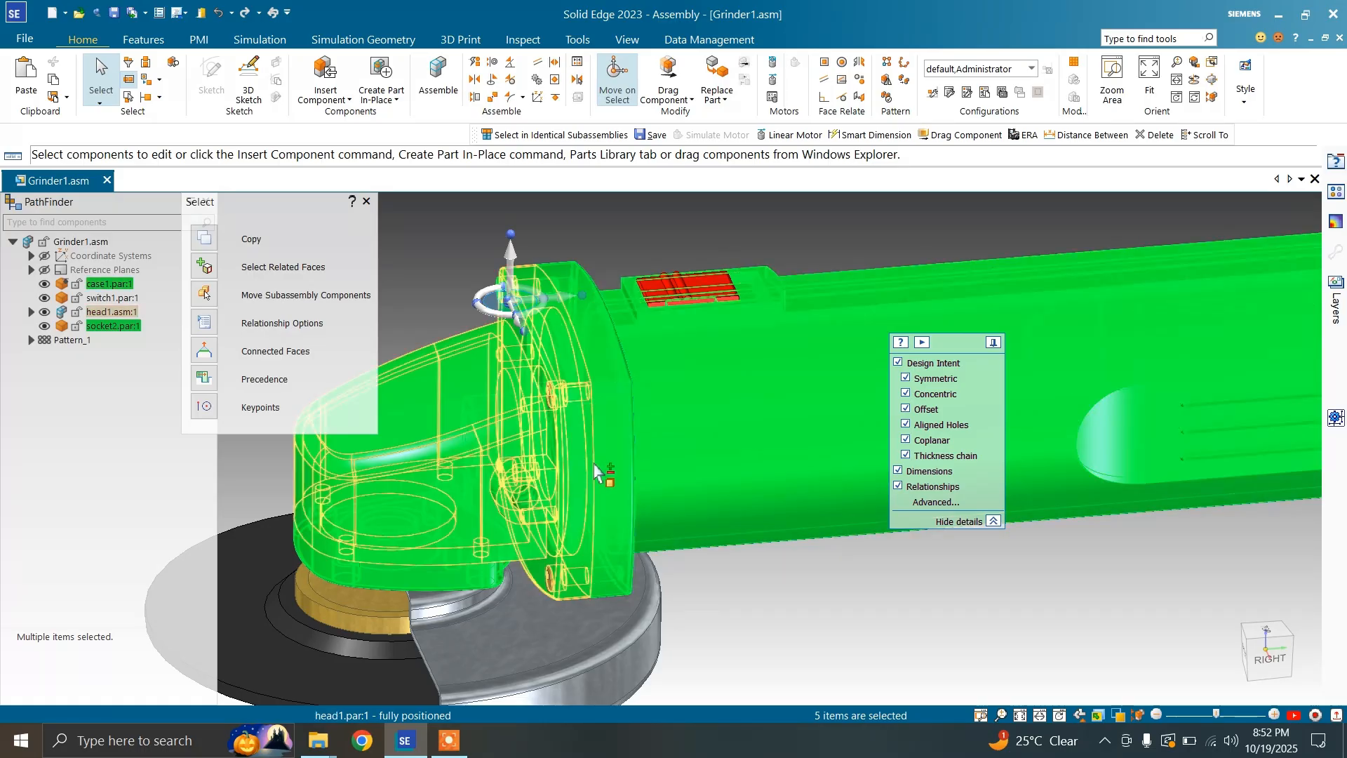
pyautogui.press('Escape')
# Place a second occurrence of the head1.asm subassembly below the grinder without assigning any assembly relationships
pyautogui.click(161, 79)
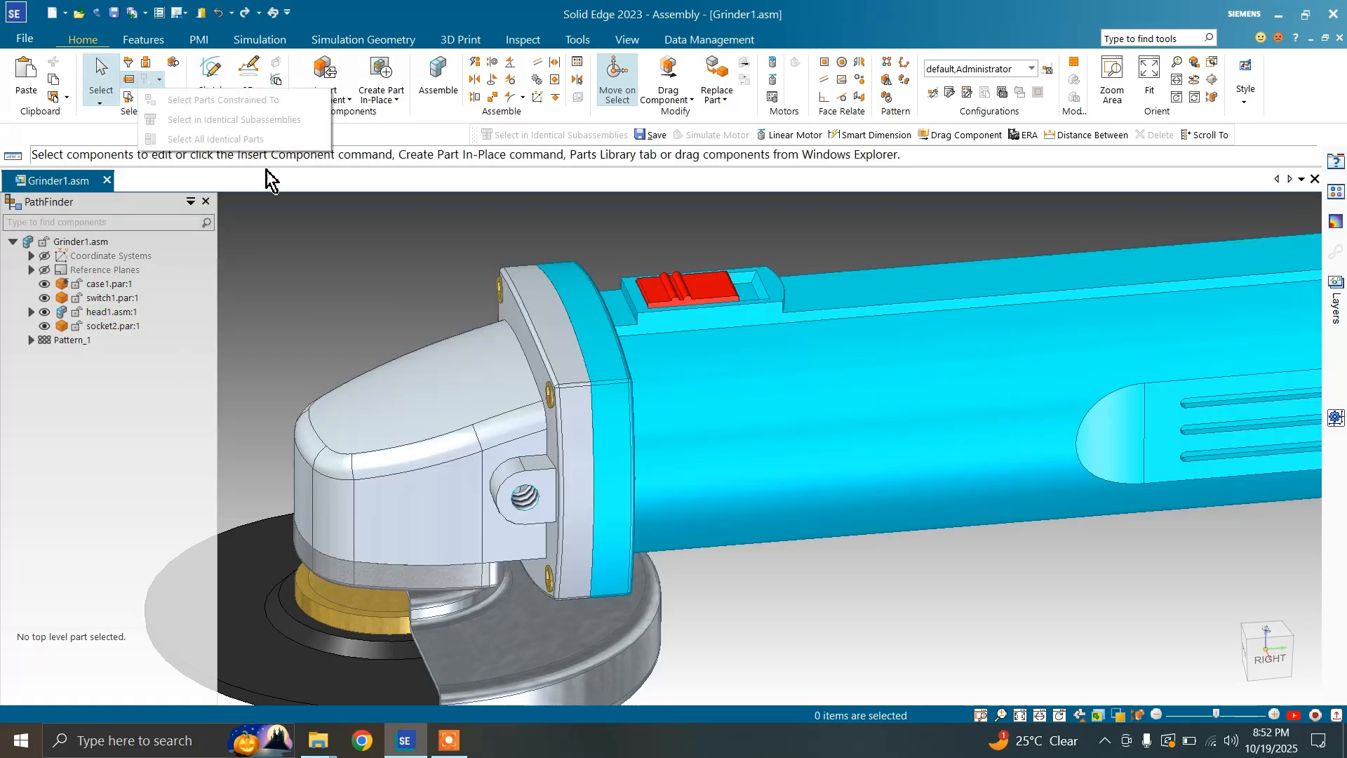
pyautogui.click(368, 284)
pyautogui.scroll(-4, 368, 286)
pyautogui.moveTo(367, 289); pyautogui.dragTo(282, 348, button='middle')
pyautogui.click(110, 315)
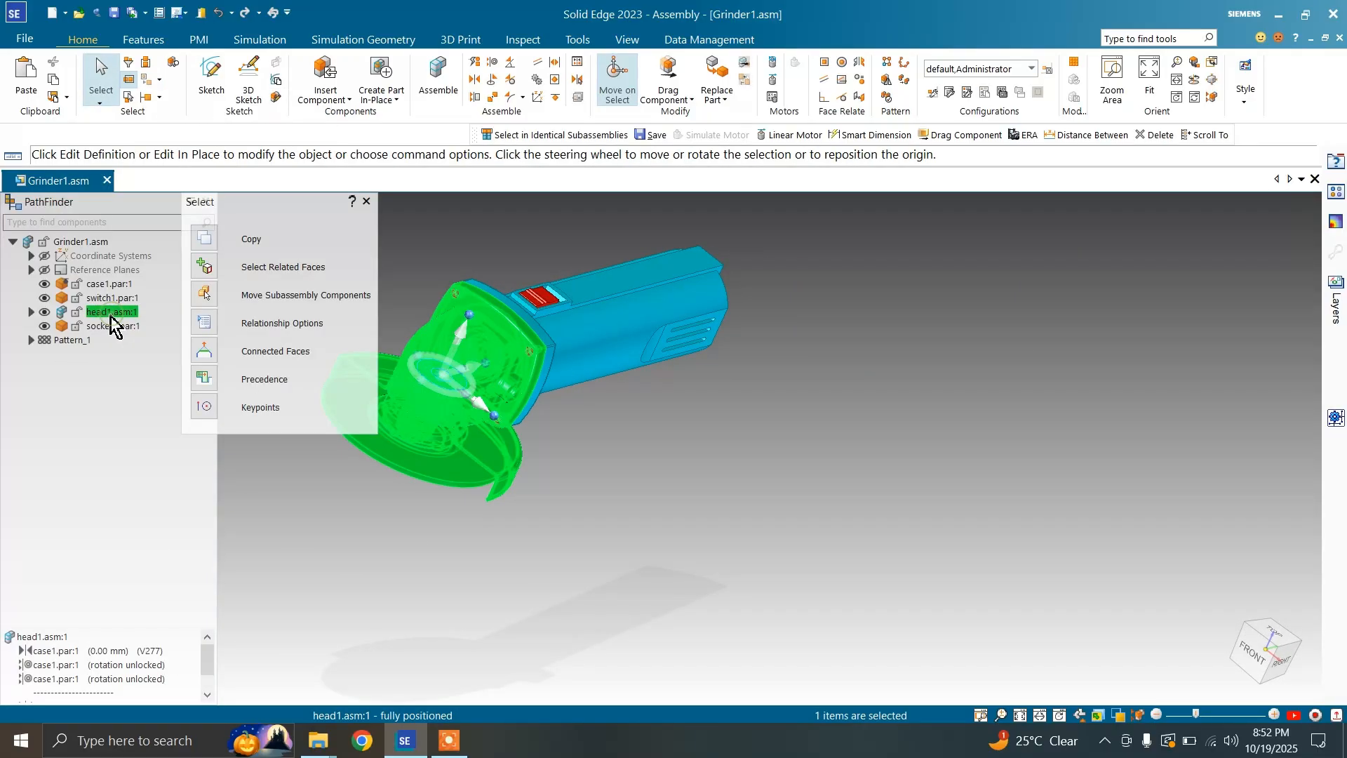
pyautogui.moveTo(110, 315); pyautogui.dragTo(646, 550)
pyautogui.scroll(-3, 624, 415)
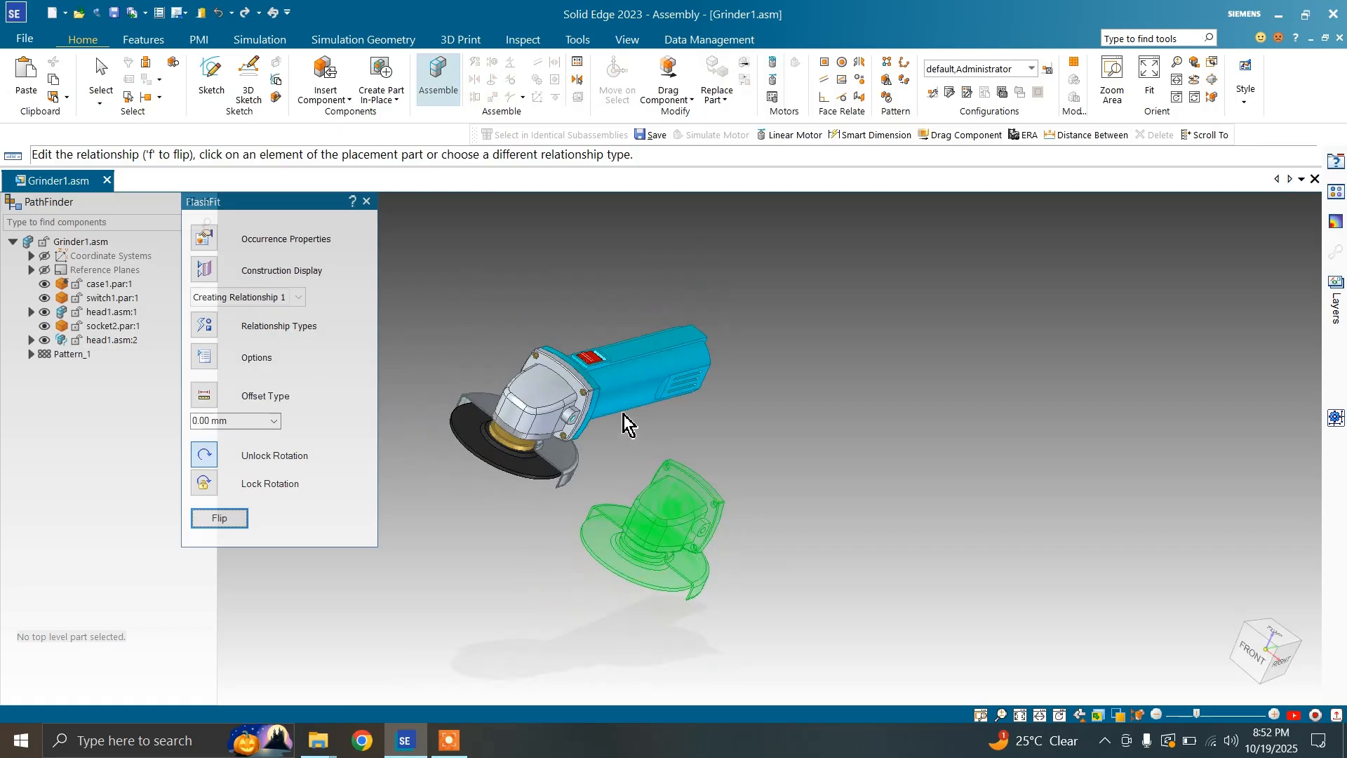
pyautogui.rightClick(628, 425)
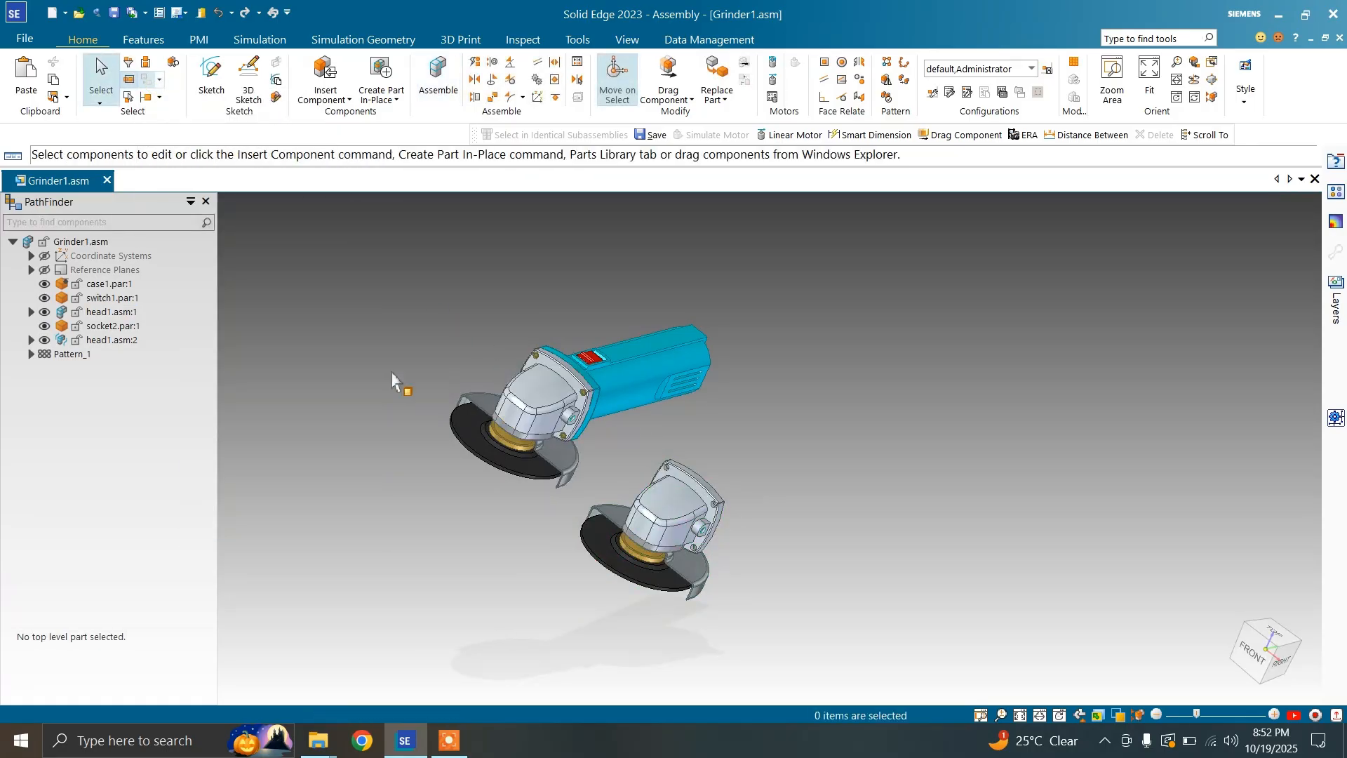
# Try Select in Identical Subassemblies with the whole head1.asm:1 subassembly selected, and clear the selection
pyautogui.click(107, 311)
pyautogui.click(158, 79)
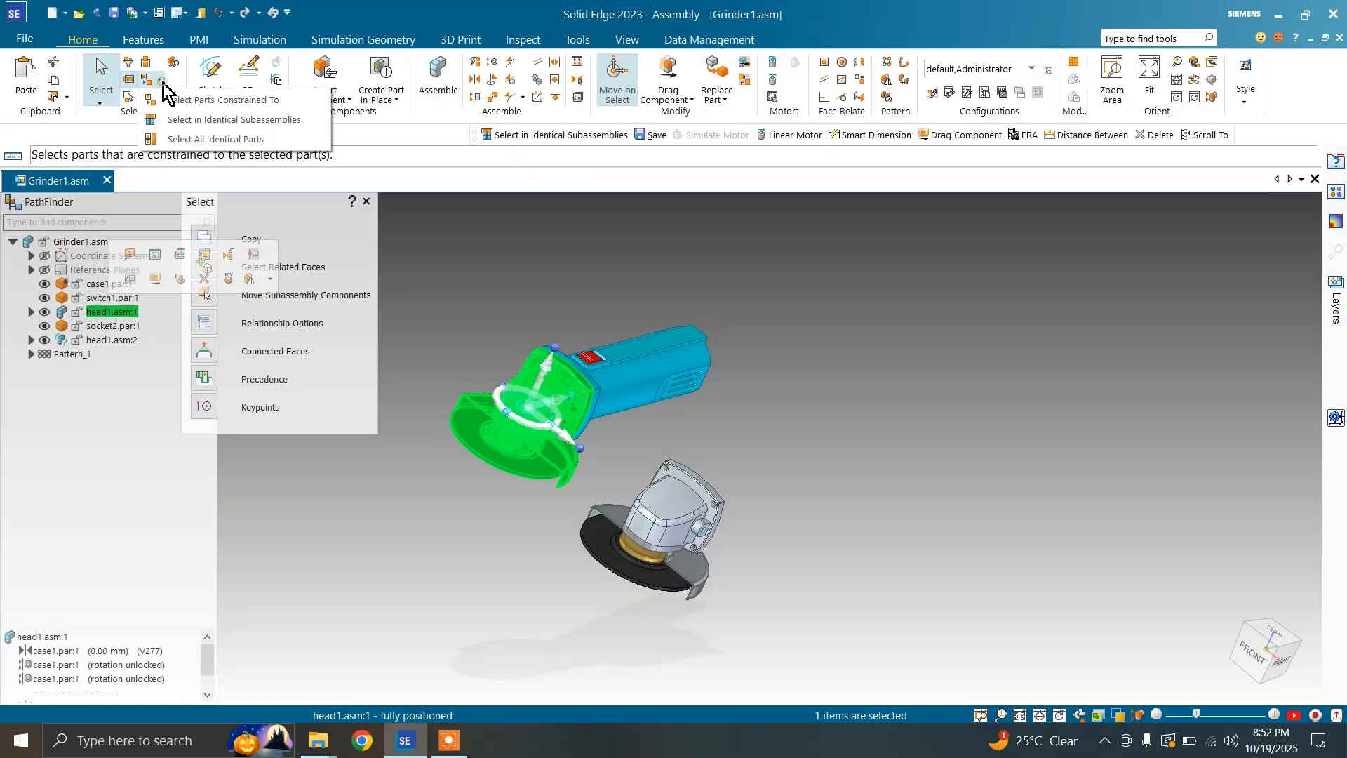
pyautogui.click(188, 121)
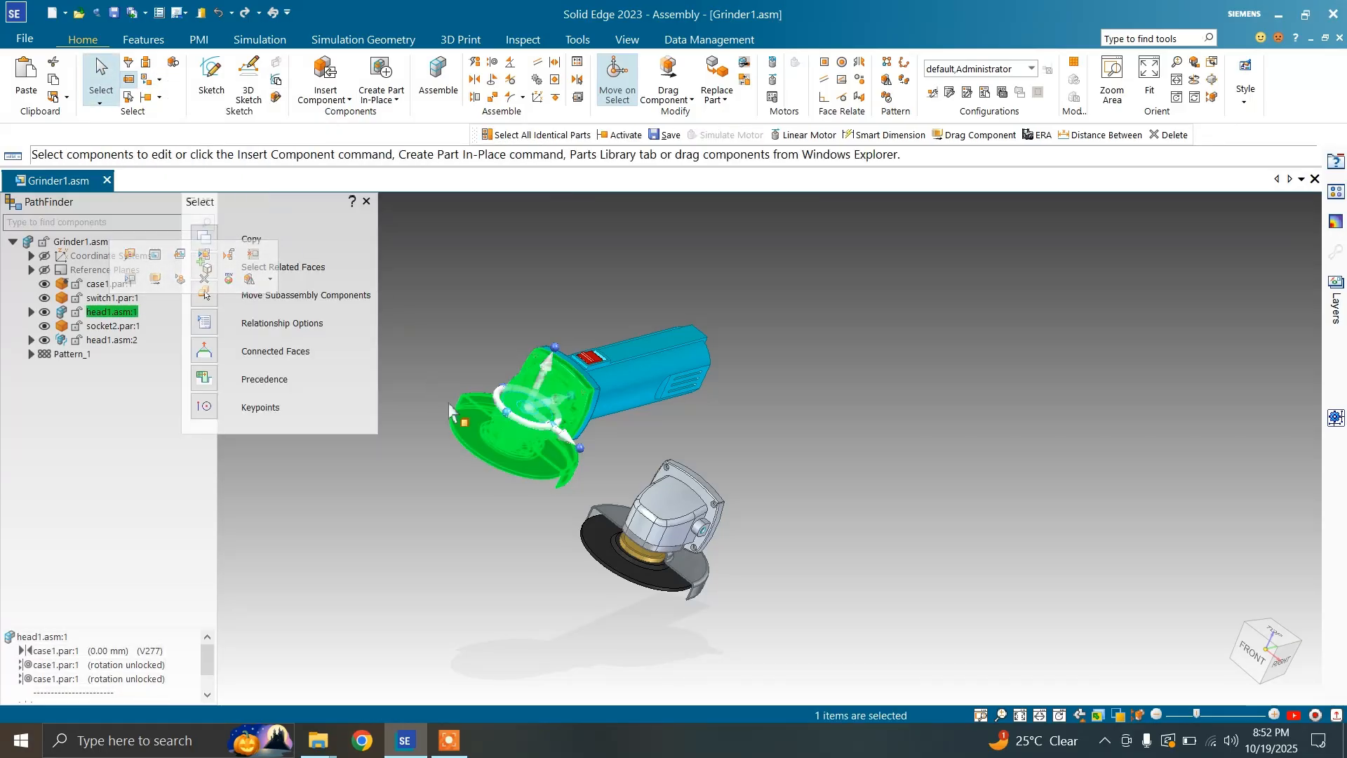
pyautogui.click(652, 520)
pyautogui.click(546, 425)
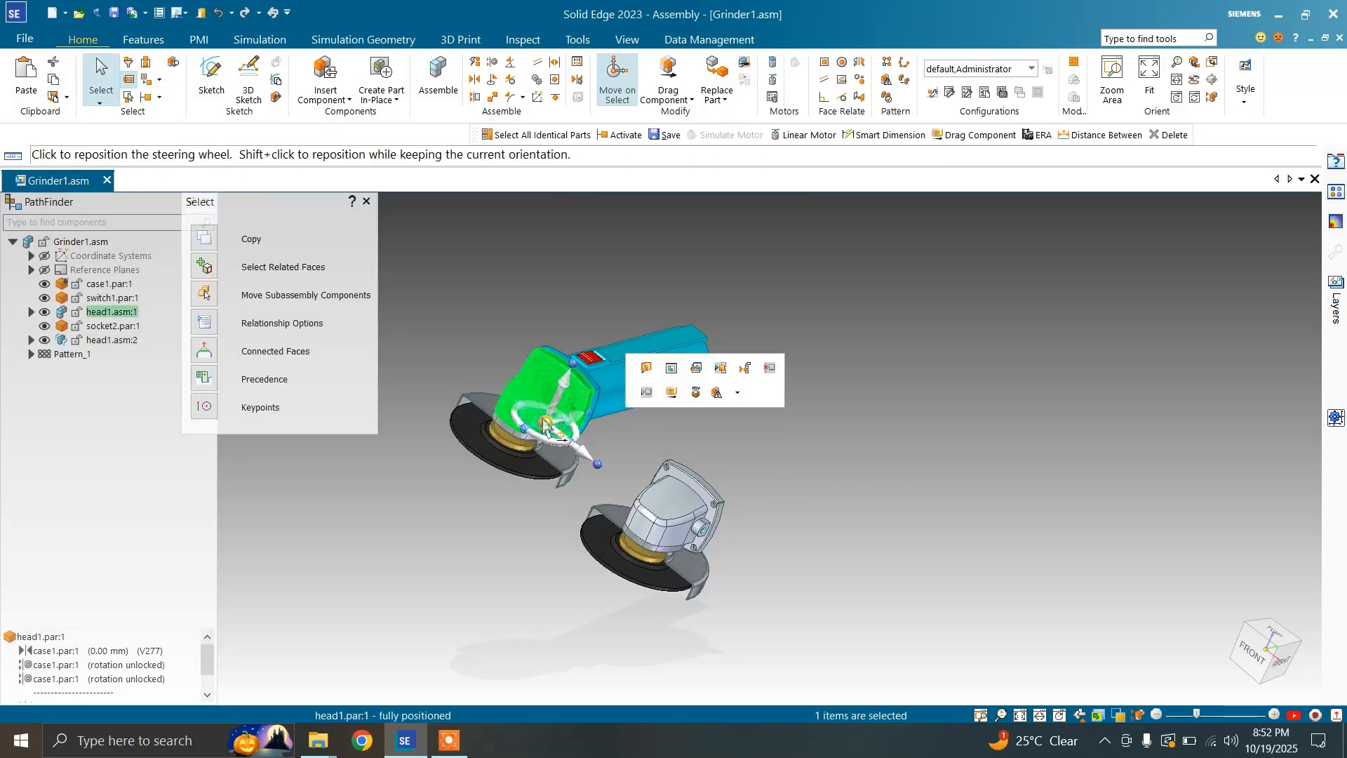
pyautogui.press('Escape')
# Select the head housing in the original head, use Select in Identical Subassemblies to include its counterpart, and clear the selection
pyautogui.click(517, 393)
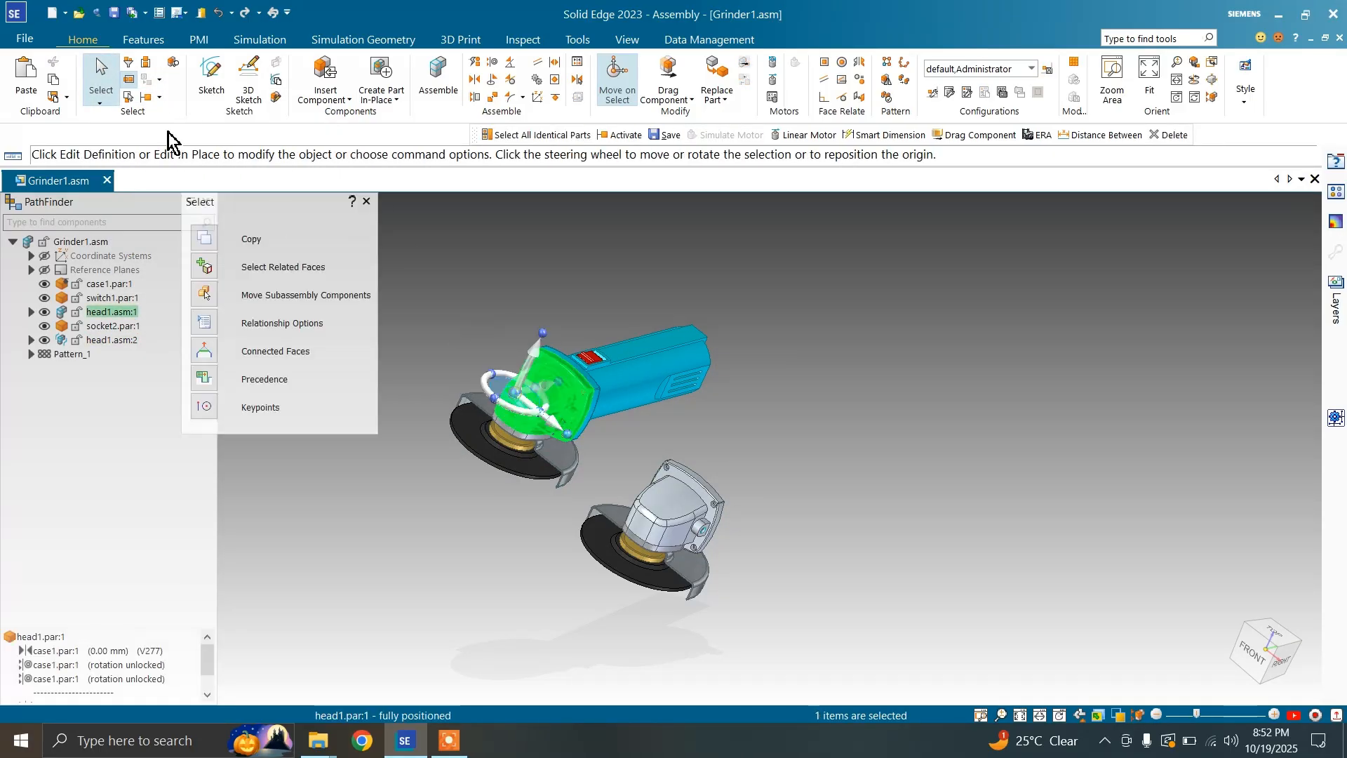
pyautogui.click(160, 98)
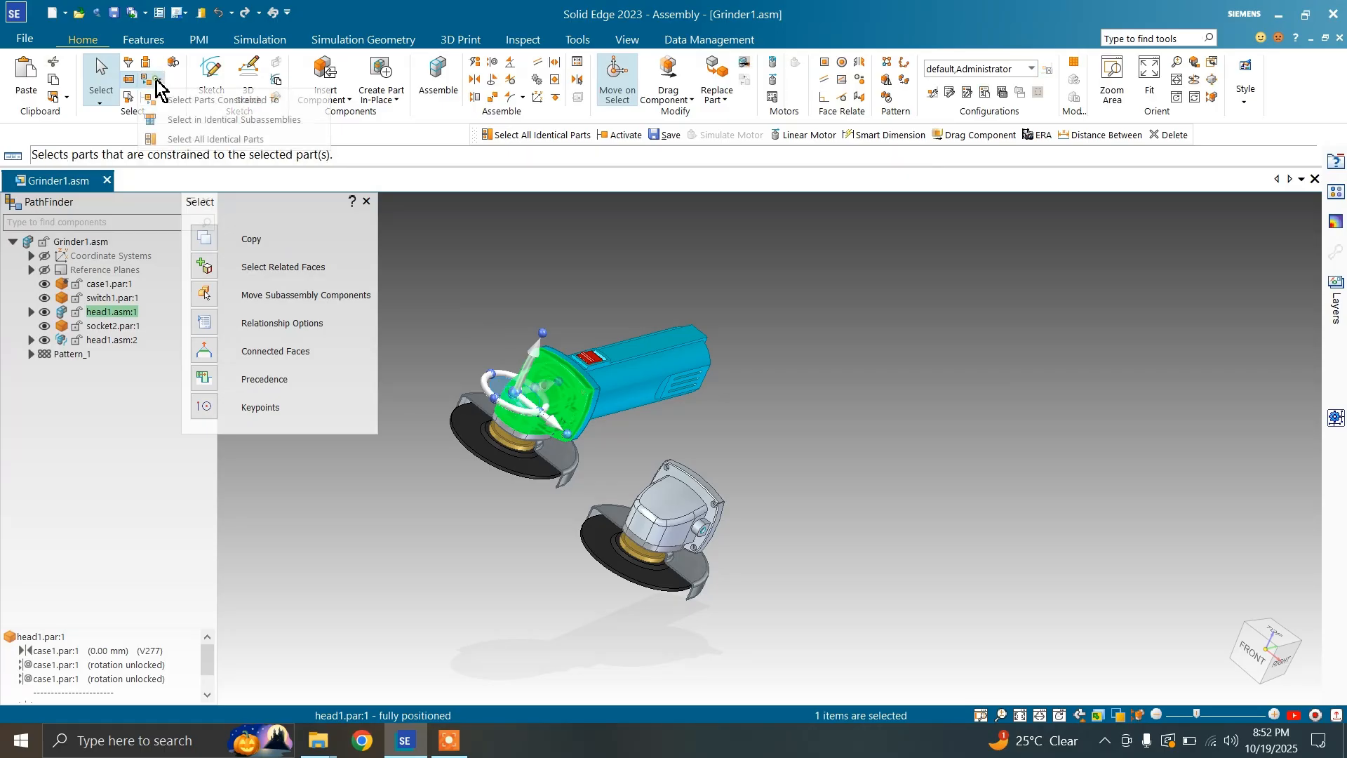
pyautogui.click(230, 135)
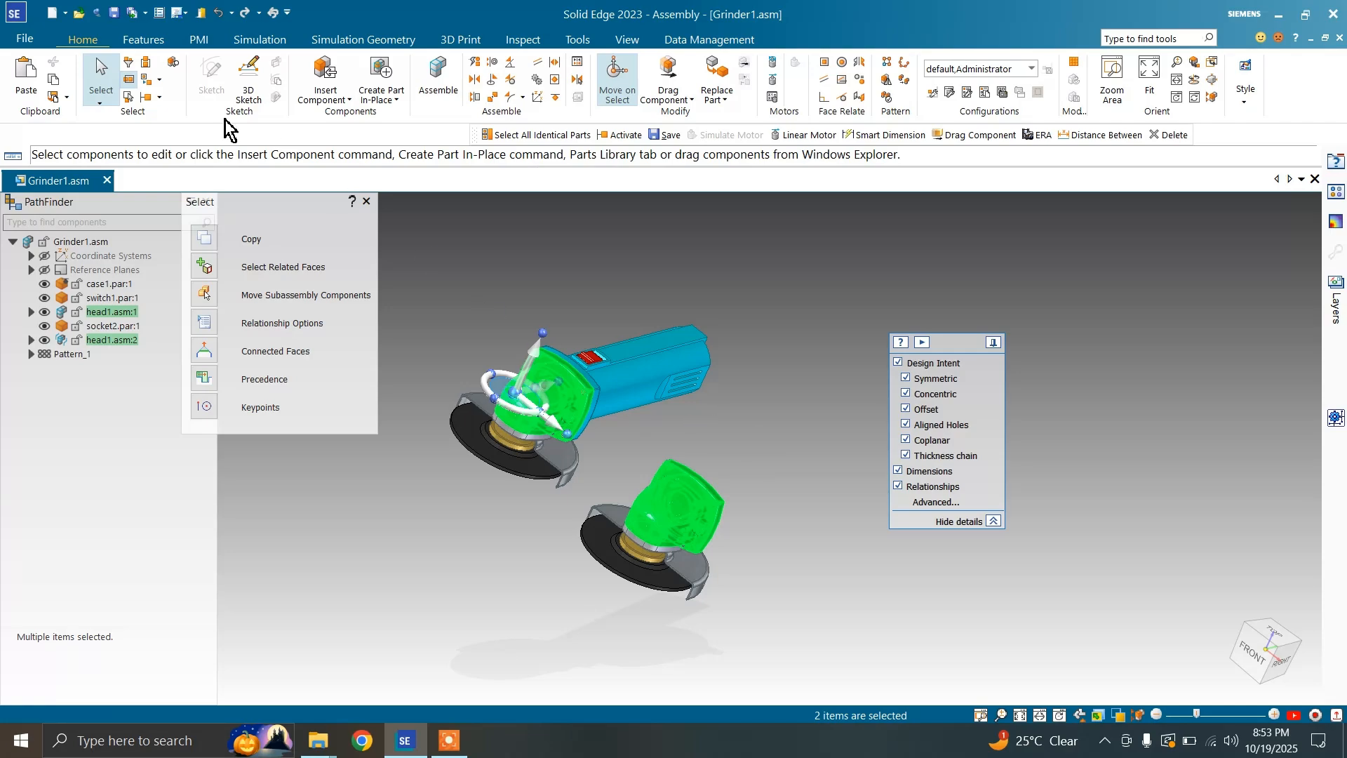
pyautogui.press('Escape')
# Select one brass socket screw on the head flange, extend the selection with Select All Identical Parts, and clear it
pyautogui.click(159, 79)
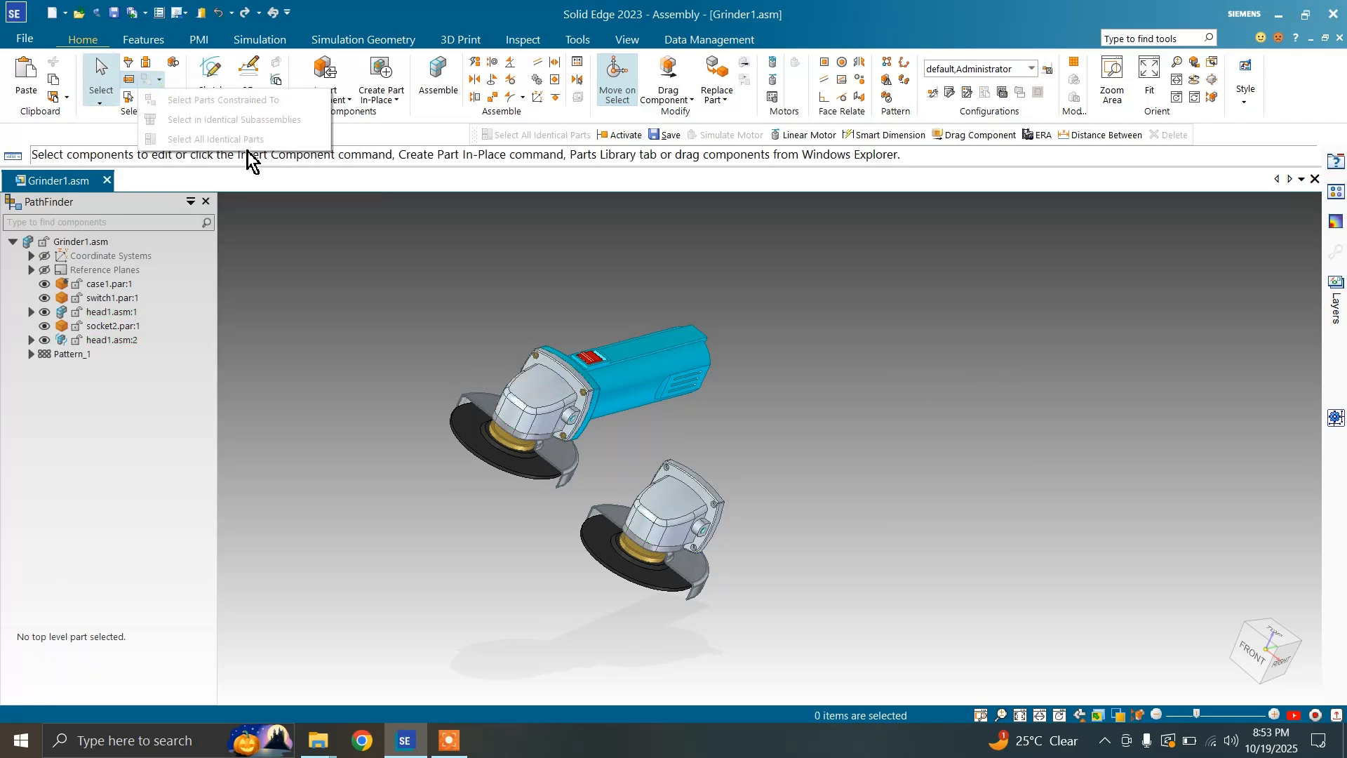
pyautogui.click(465, 307)
pyautogui.scroll(5, 514, 331)
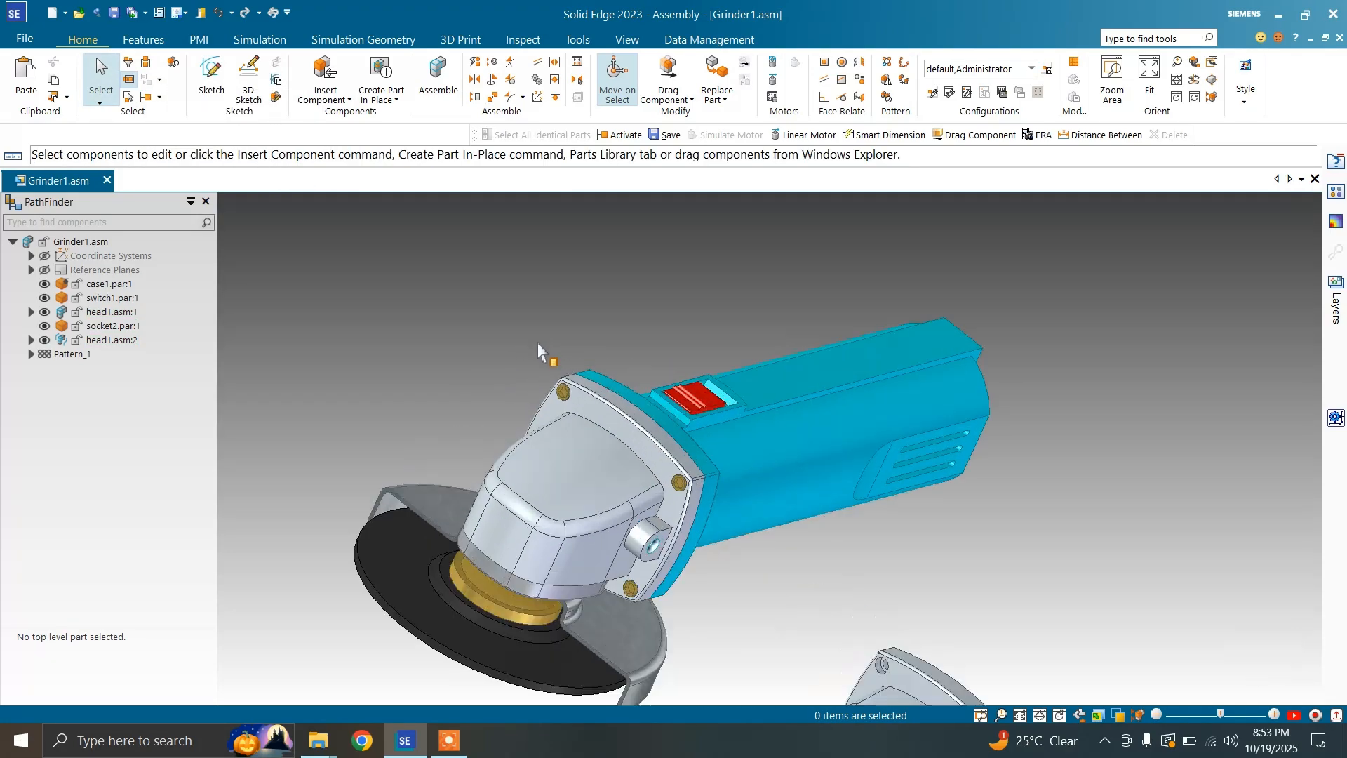
pyautogui.click(565, 395)
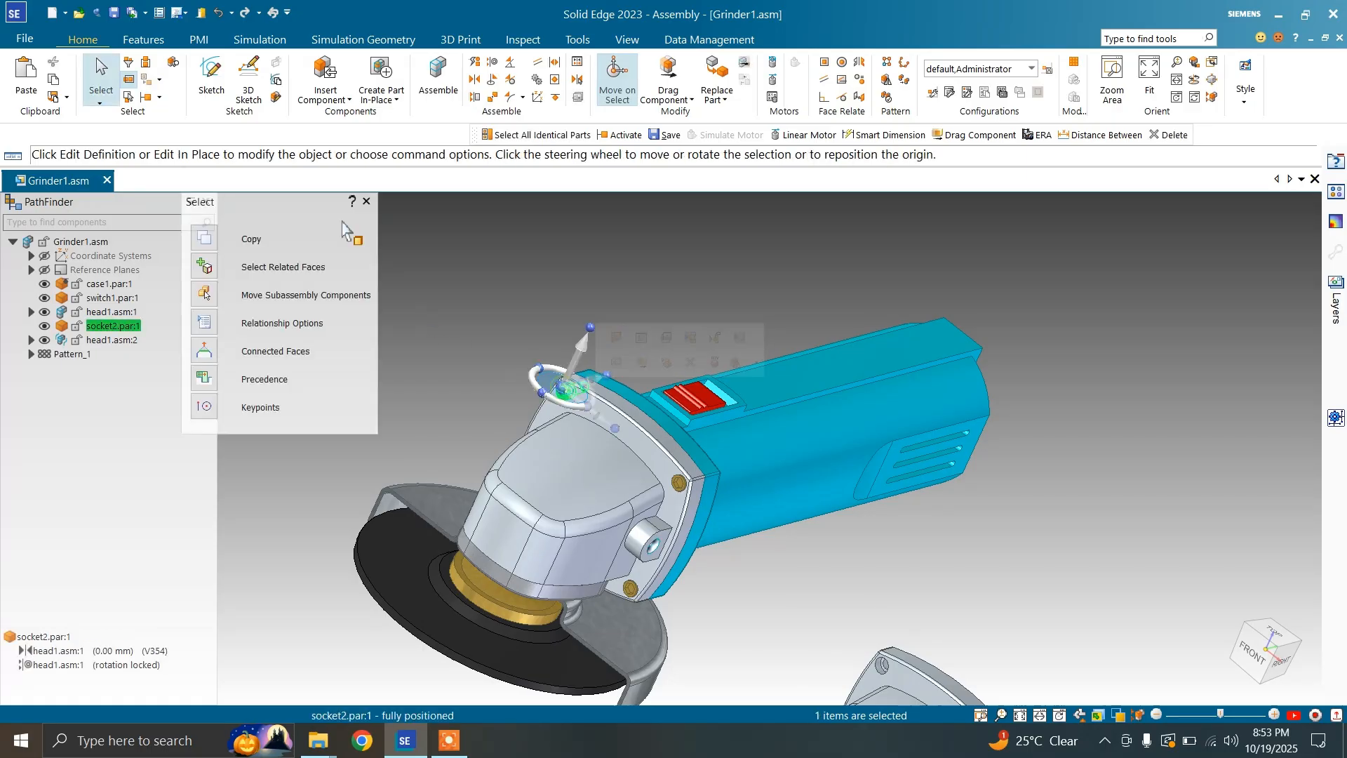
pyautogui.click(159, 80)
pyautogui.click(211, 119)
pyautogui.scroll(-5, 536, 270)
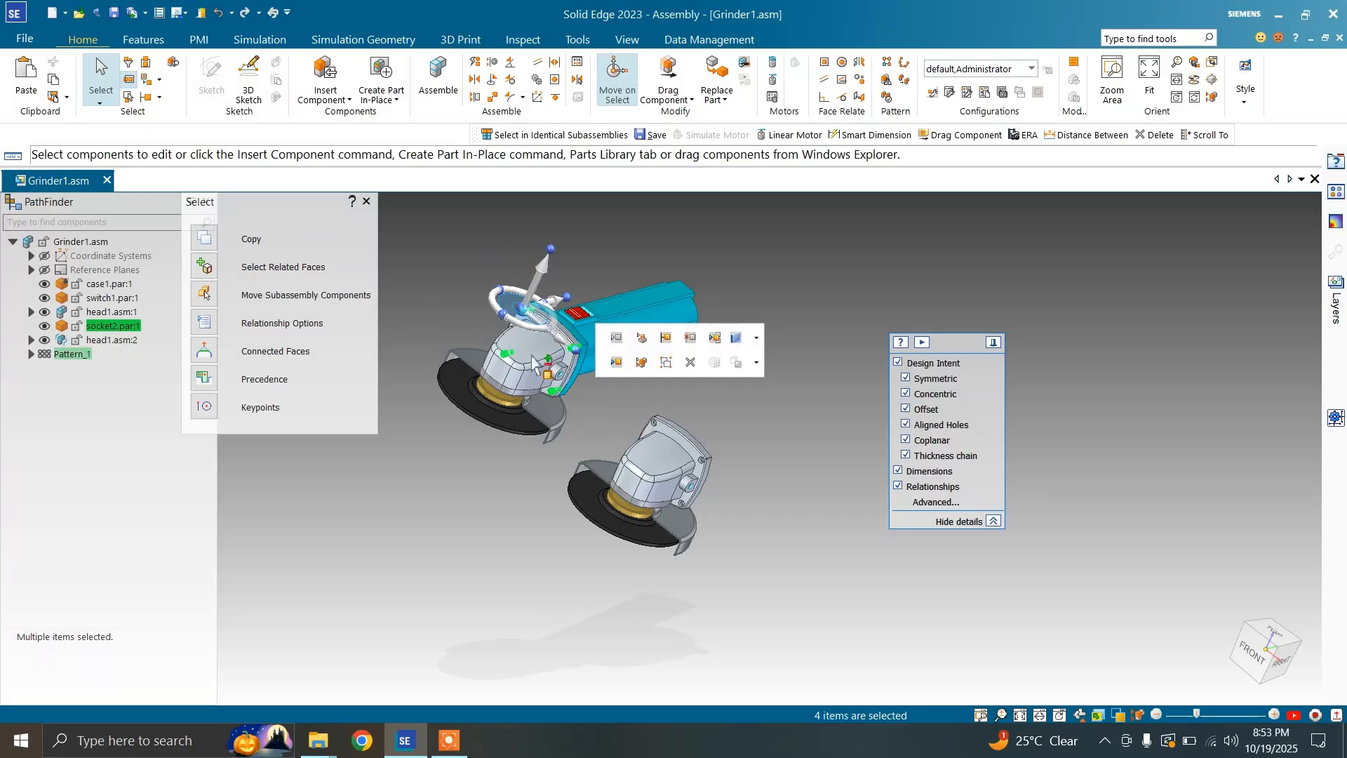
pyautogui.press('Escape')
# Run Activate with no components selected, and try to inactivate the case1.par component
pyautogui.click(159, 97)
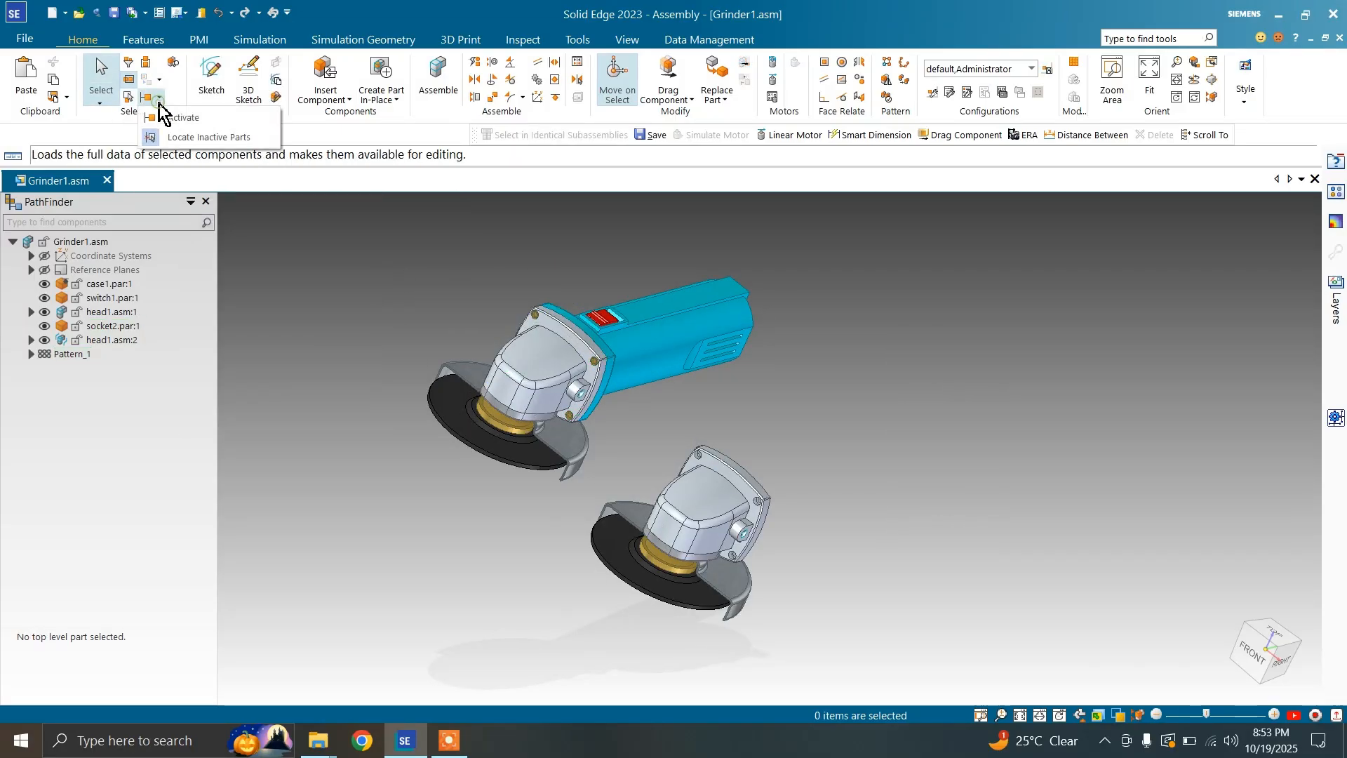
pyautogui.click(172, 119)
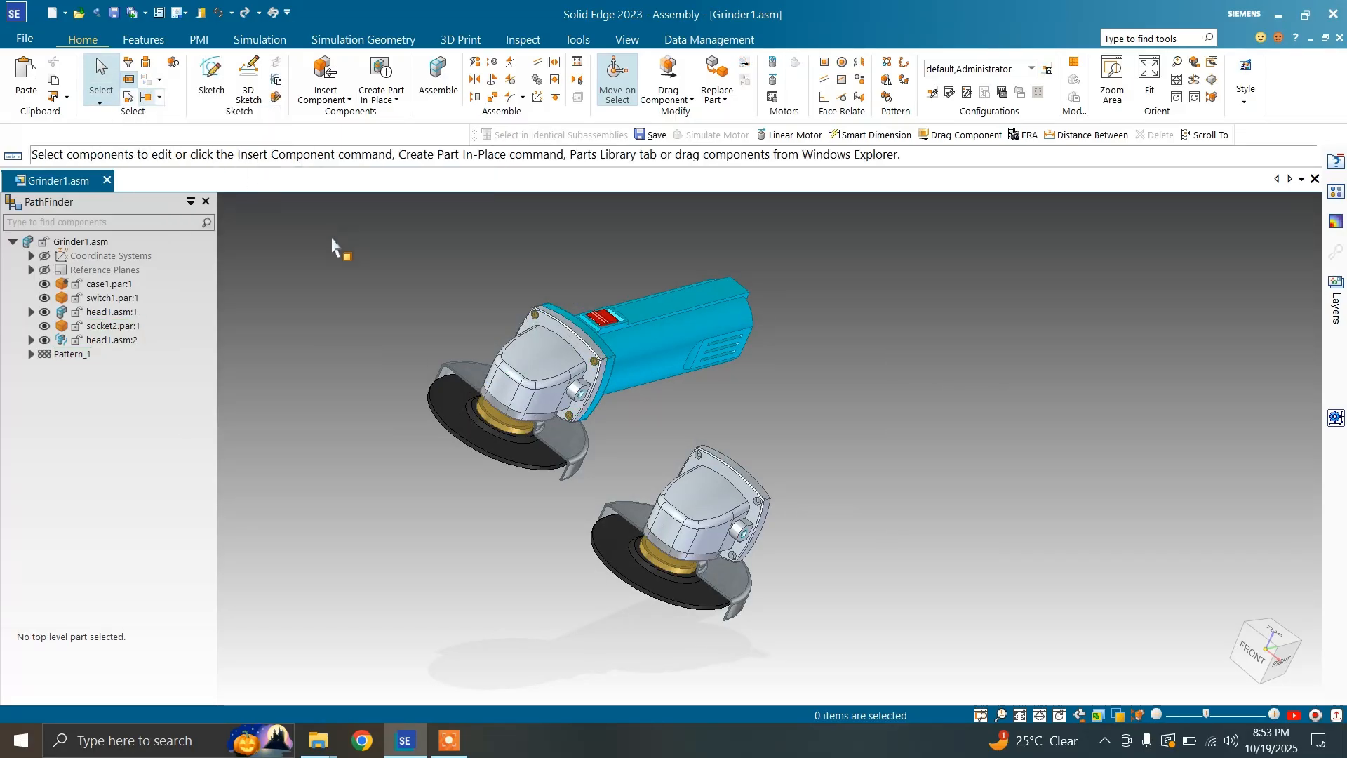
pyautogui.click(98, 284)
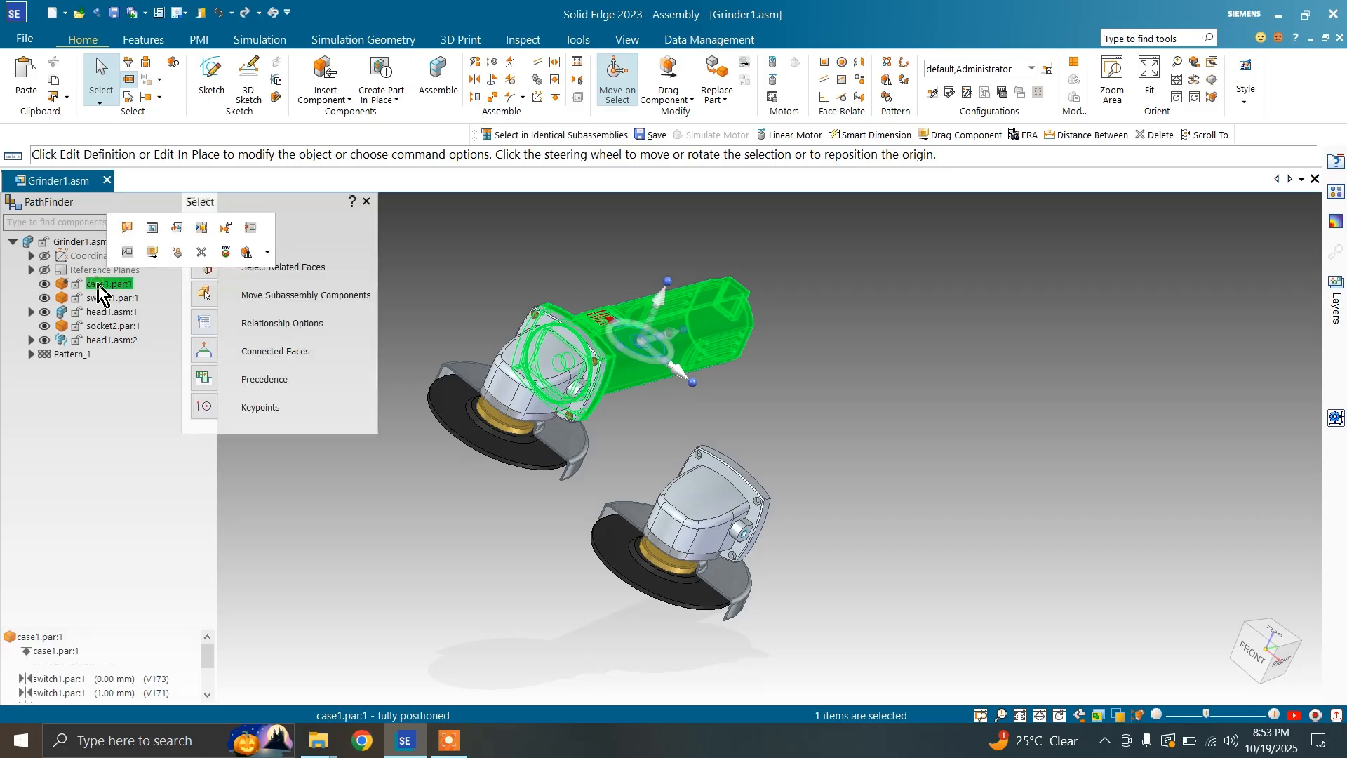
pyautogui.click(249, 229)
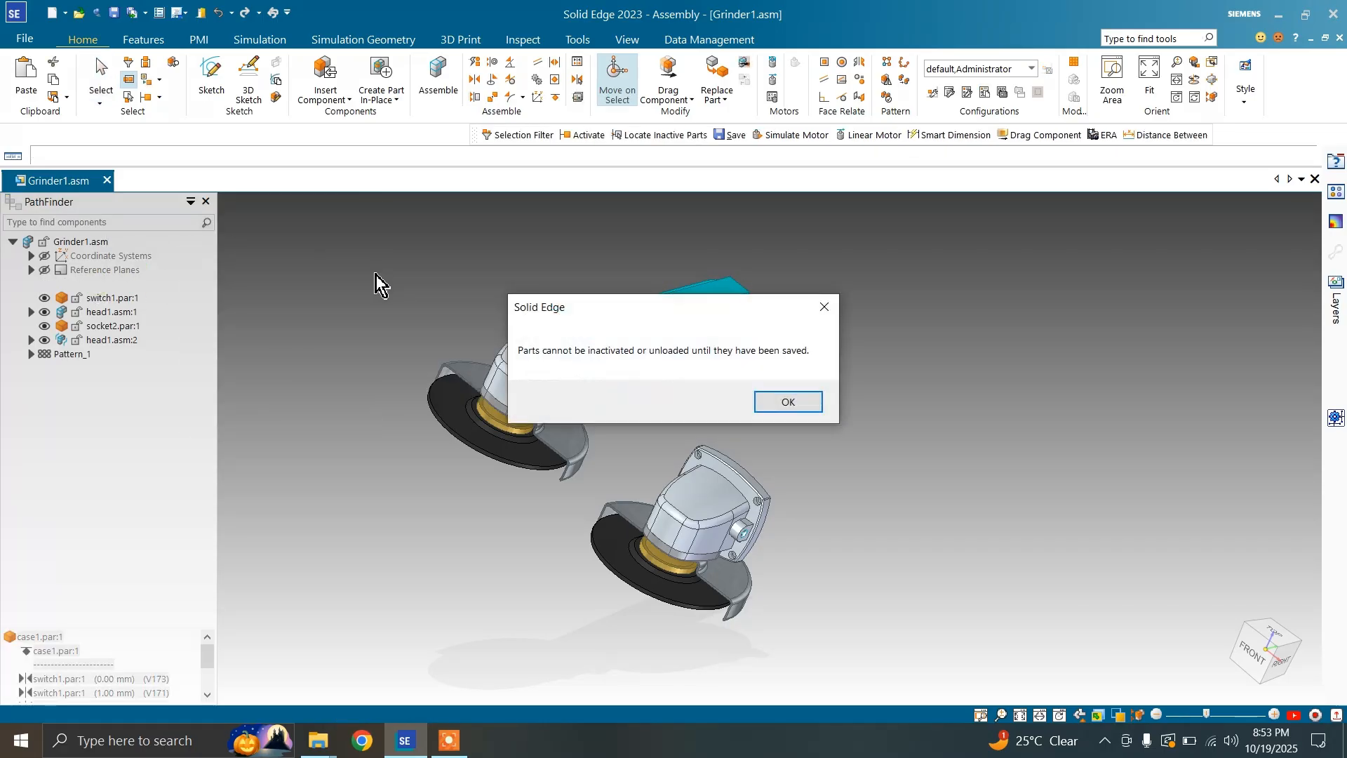
pyautogui.click(780, 404)
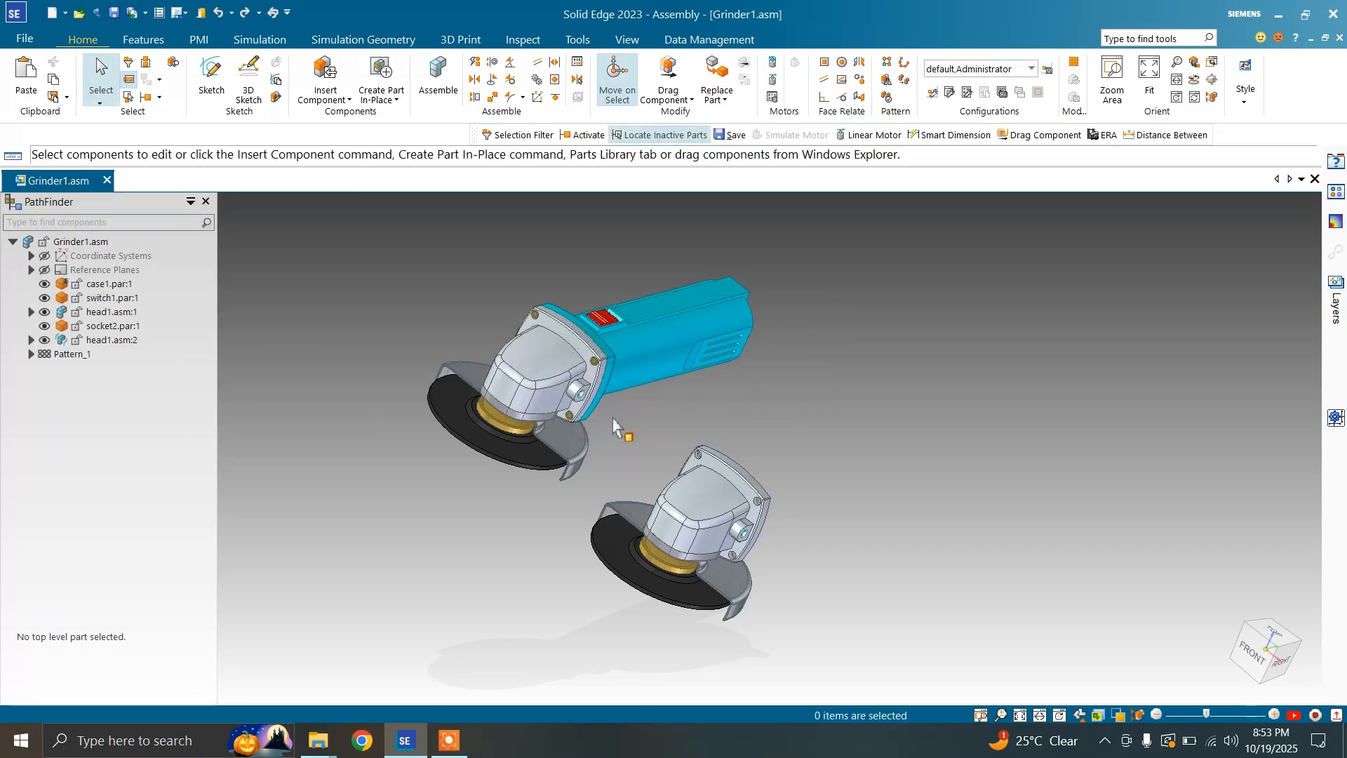
# Delete the second head subassembly, head1.asm:2, from the assembly
pyautogui.click(116, 346)
pyautogui.click(201, 247)
pyautogui.scroll(4, 394, 265)
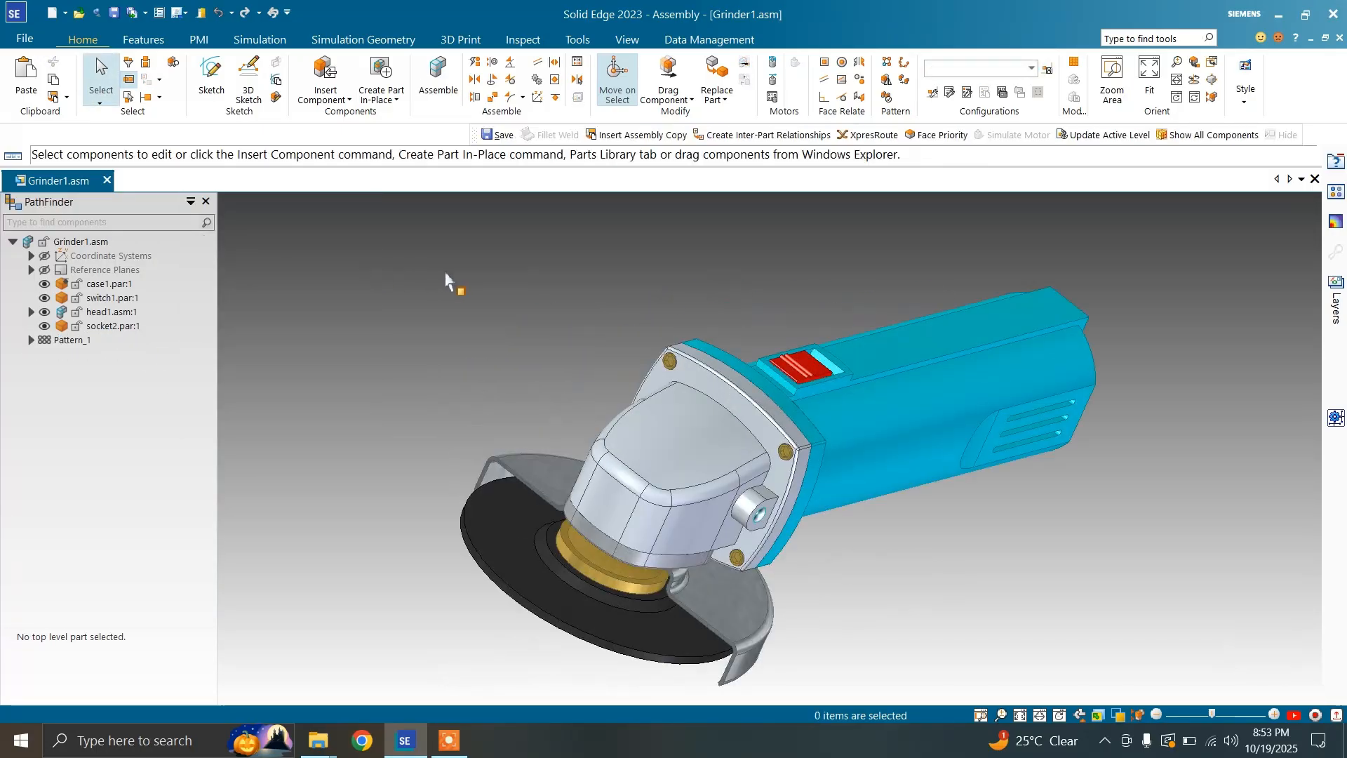
# Try to inactivate the case1.par component while the assembly is still unsaved
pyautogui.click(632, 435)
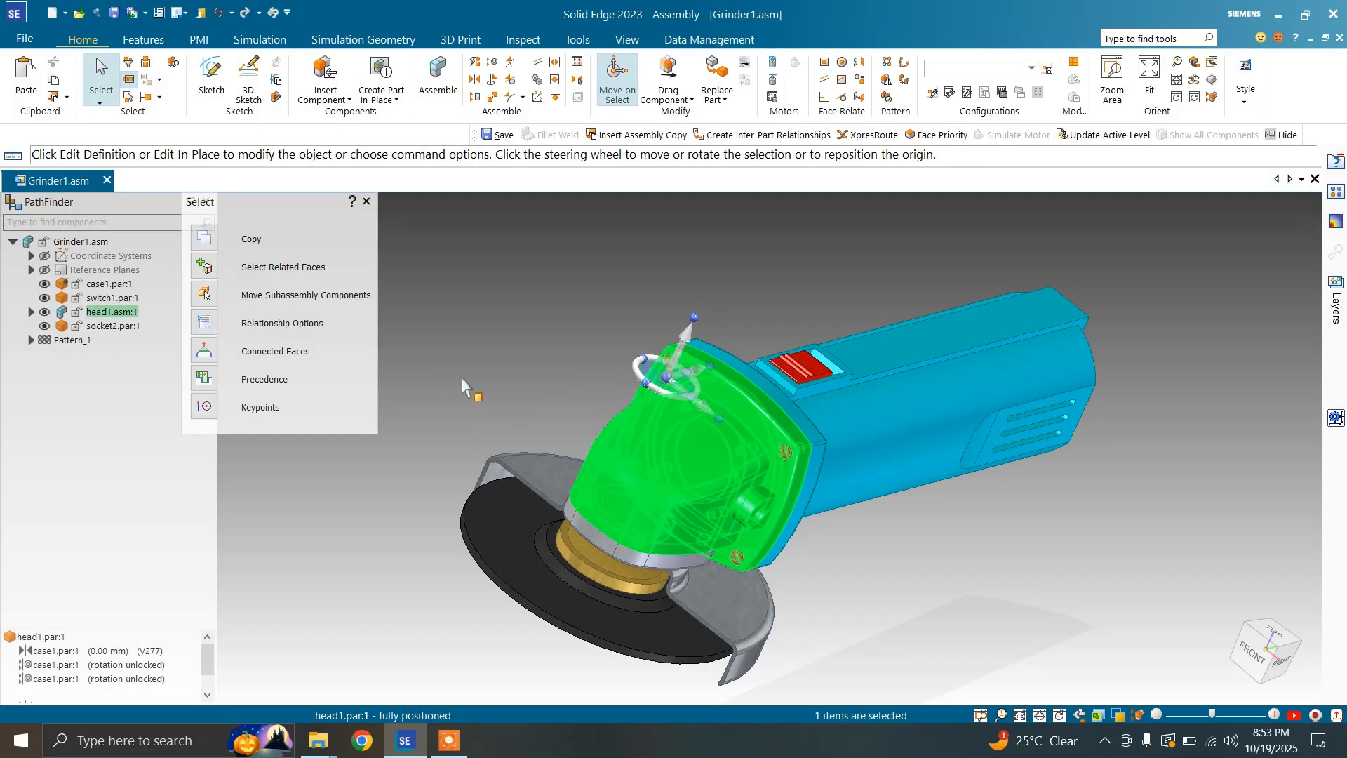
pyautogui.click(109, 283)
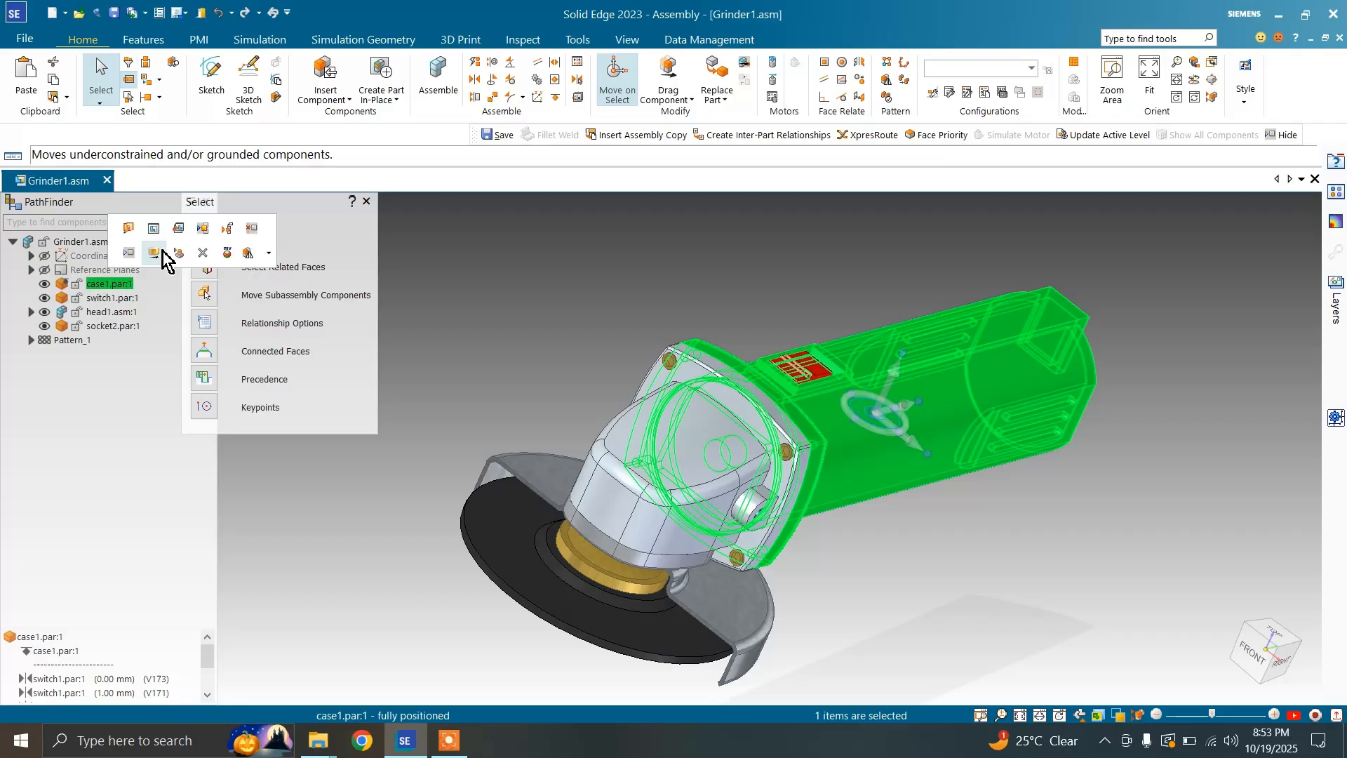
pyautogui.click(252, 231)
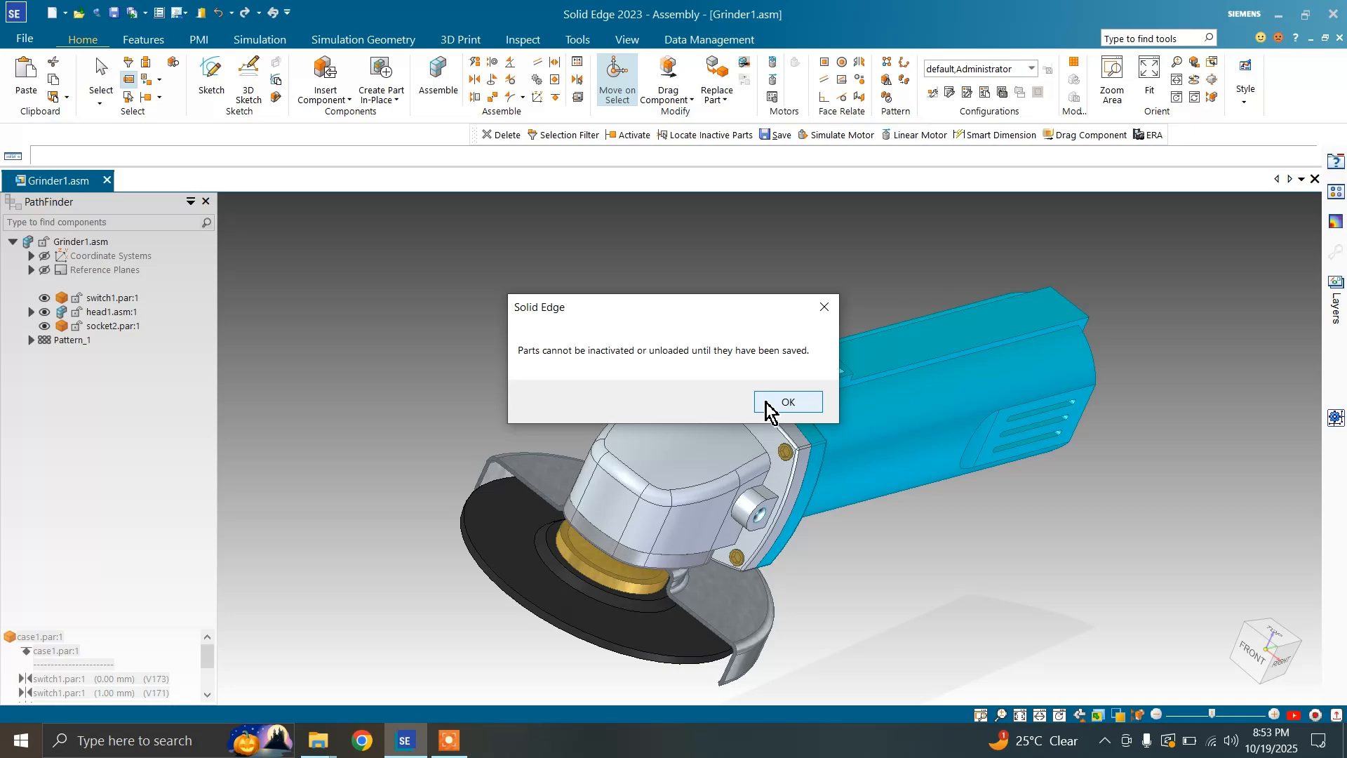
pyautogui.click(769, 407)
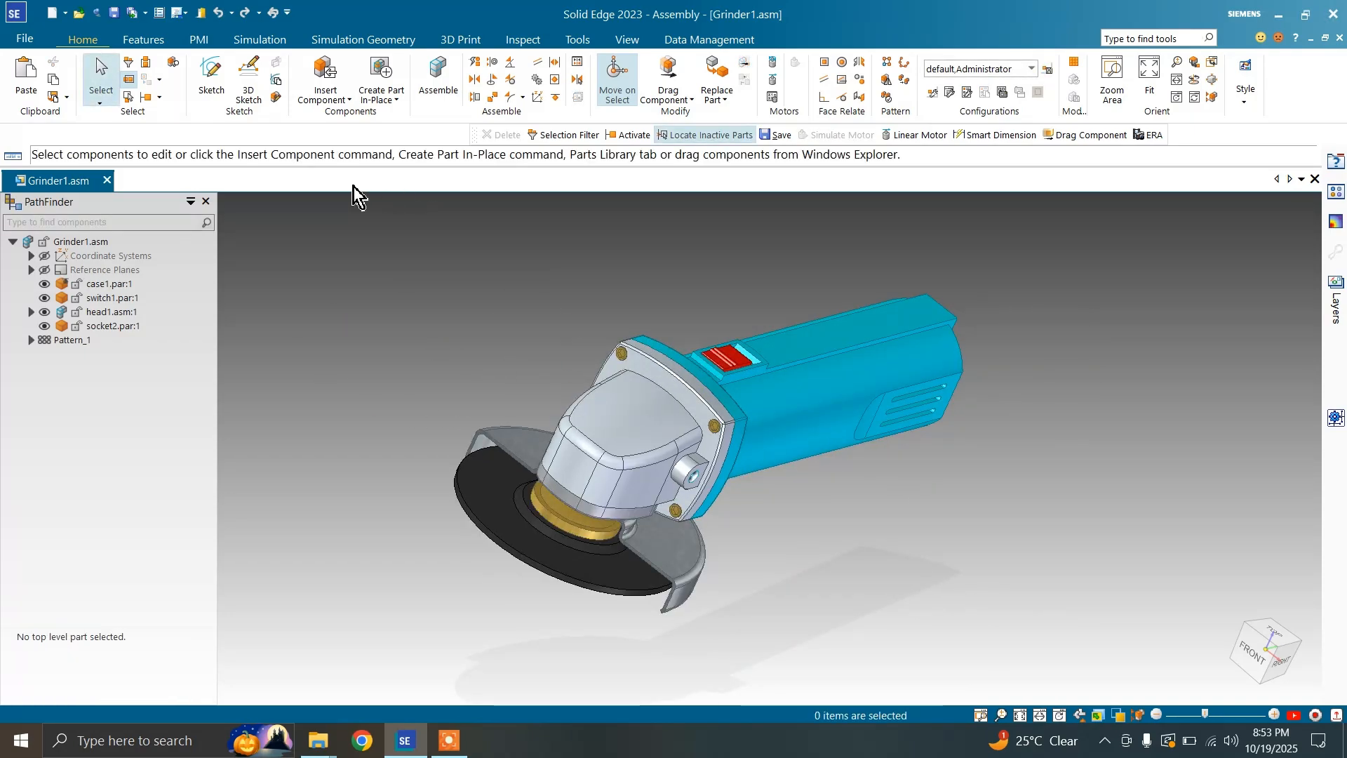
# Save the assembly, inactivate the case1.par component, and check its status in PathFinder
pyautogui.click(114, 13)
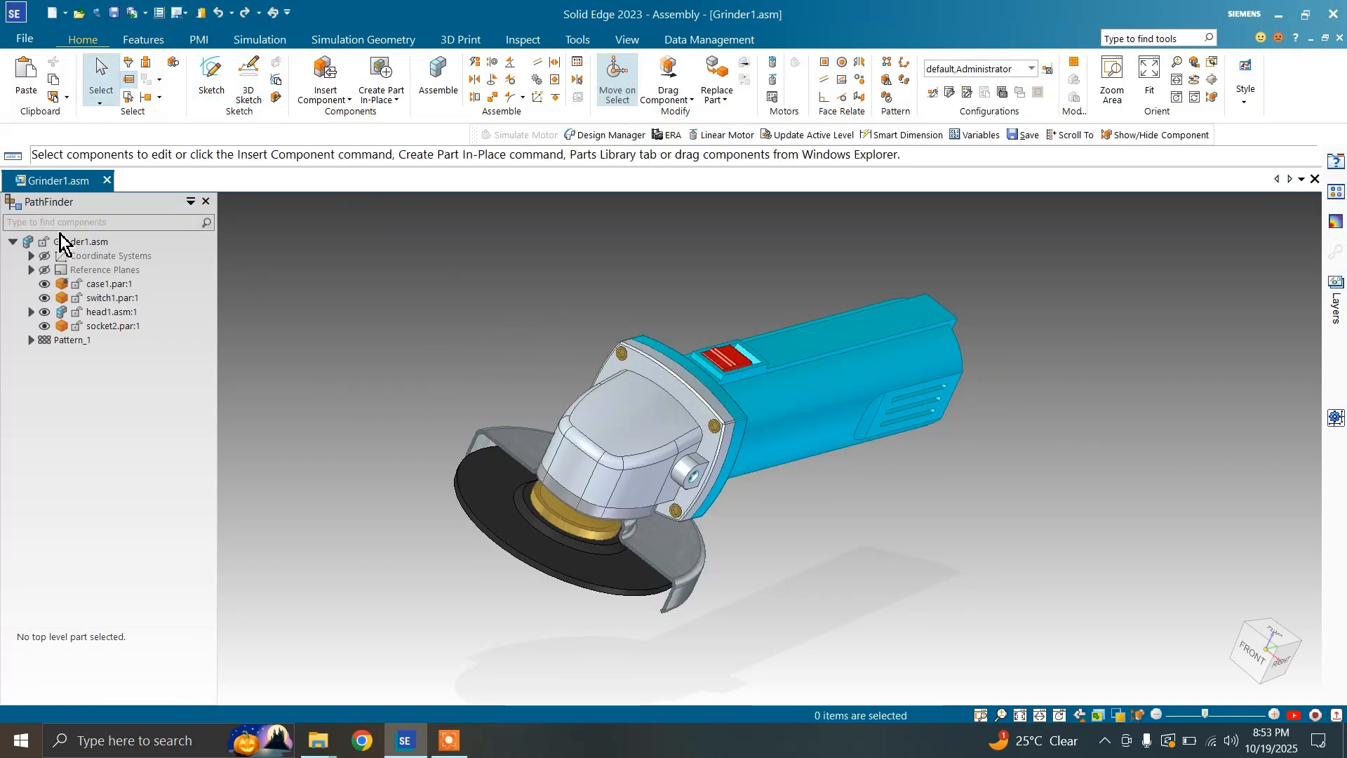
pyautogui.click(109, 284)
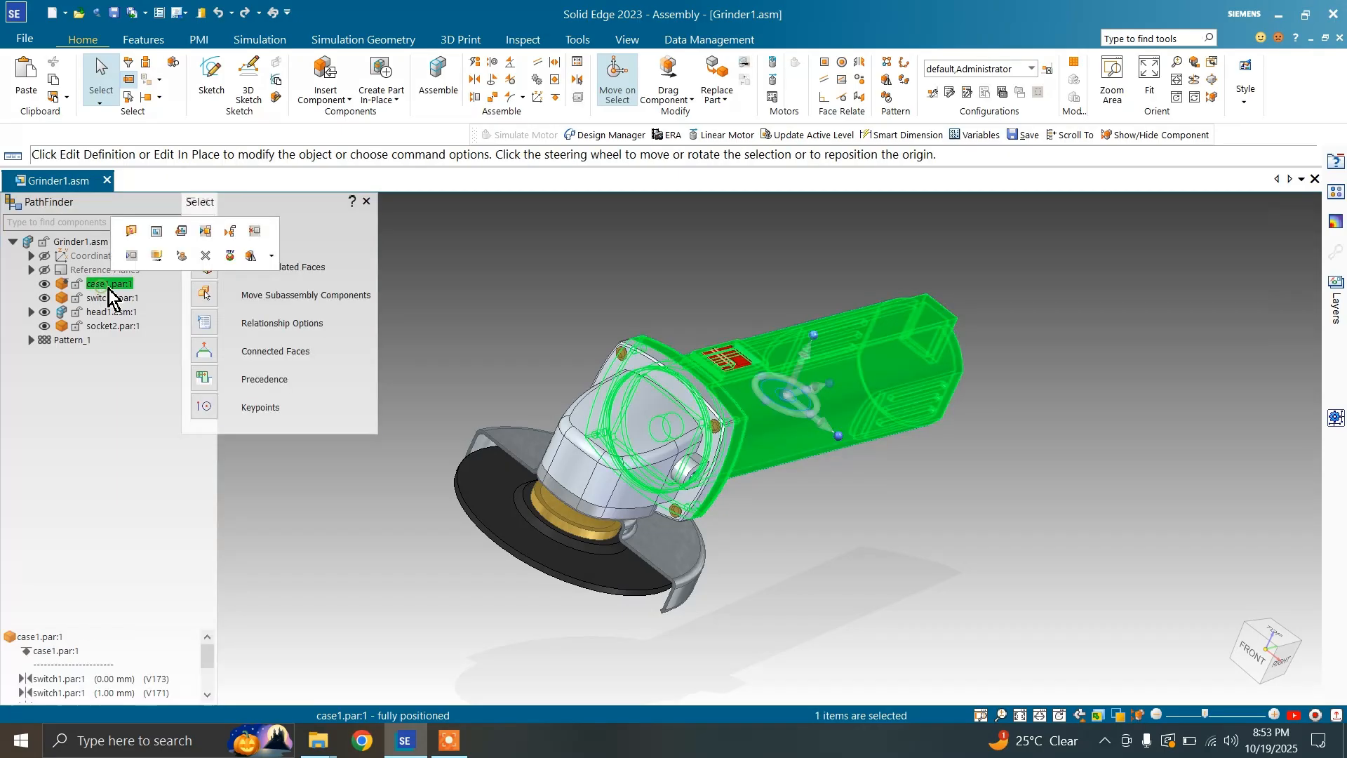
pyautogui.click(254, 234)
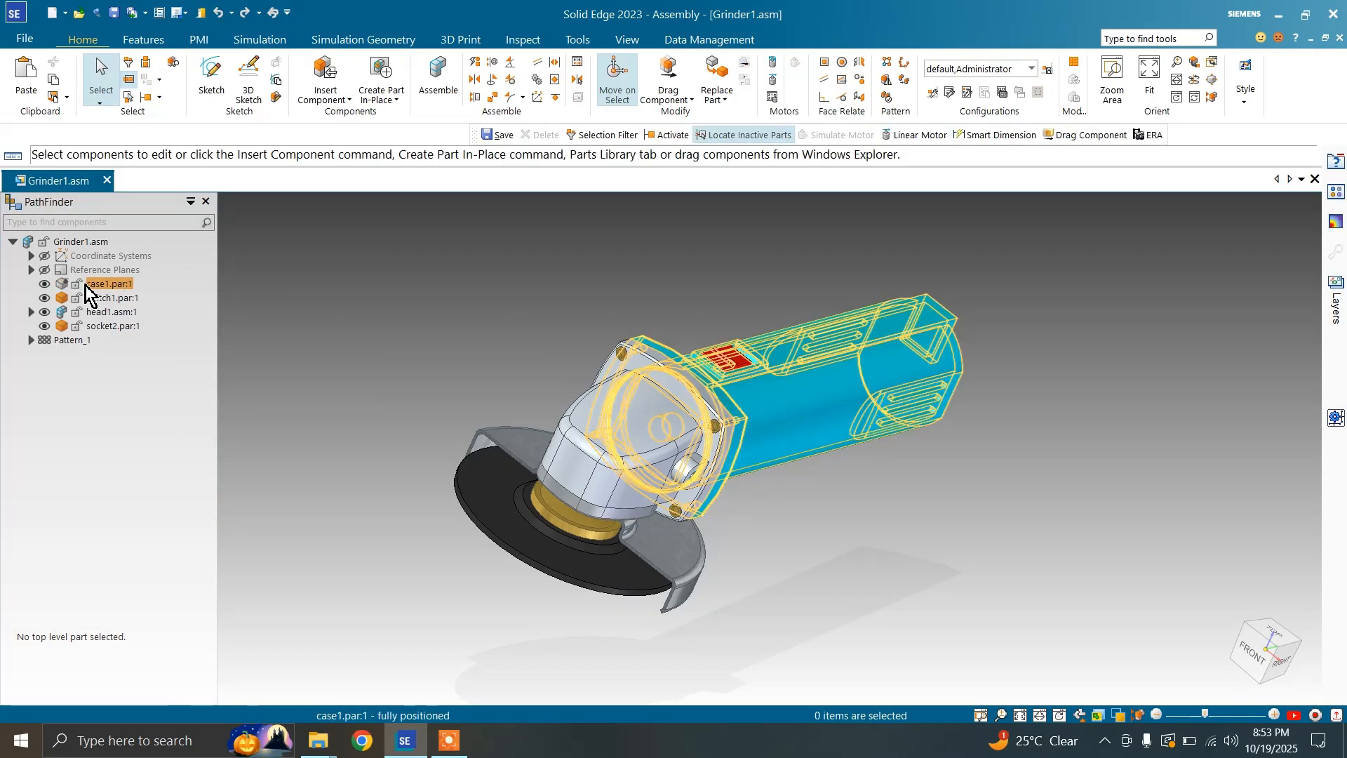
pyautogui.moveTo(65, 296)
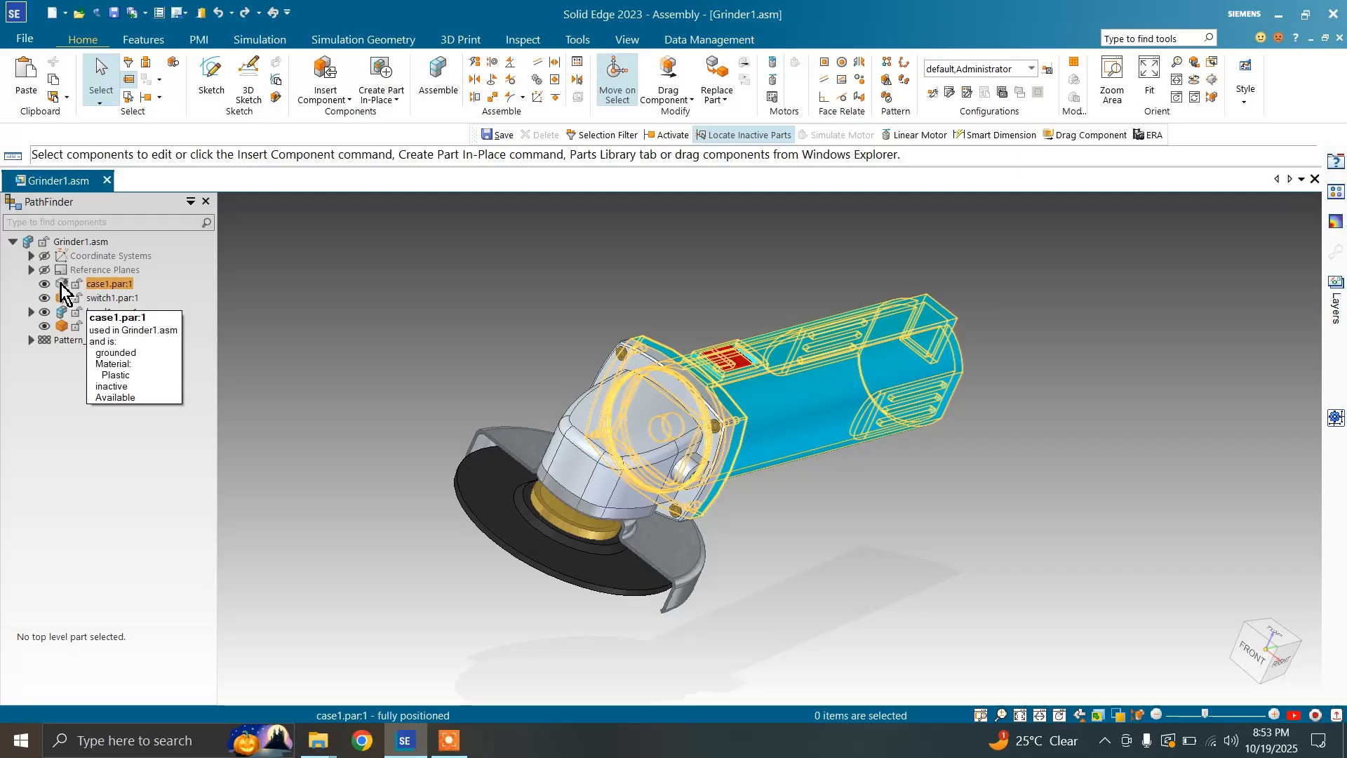
# Run Activate, pick the blue case in the model to reactivate it, and end the command
pyautogui.click(160, 102)
pyautogui.click(181, 133)
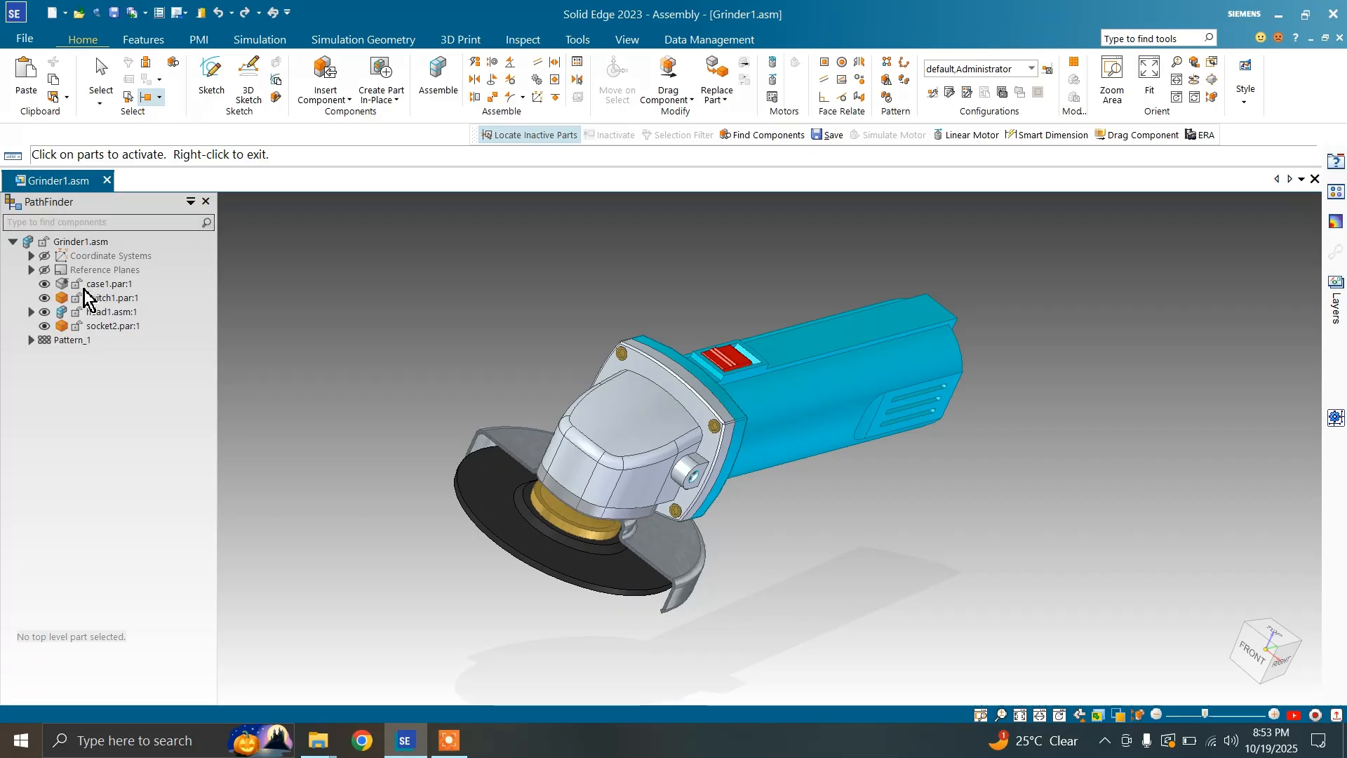
pyautogui.click(773, 384)
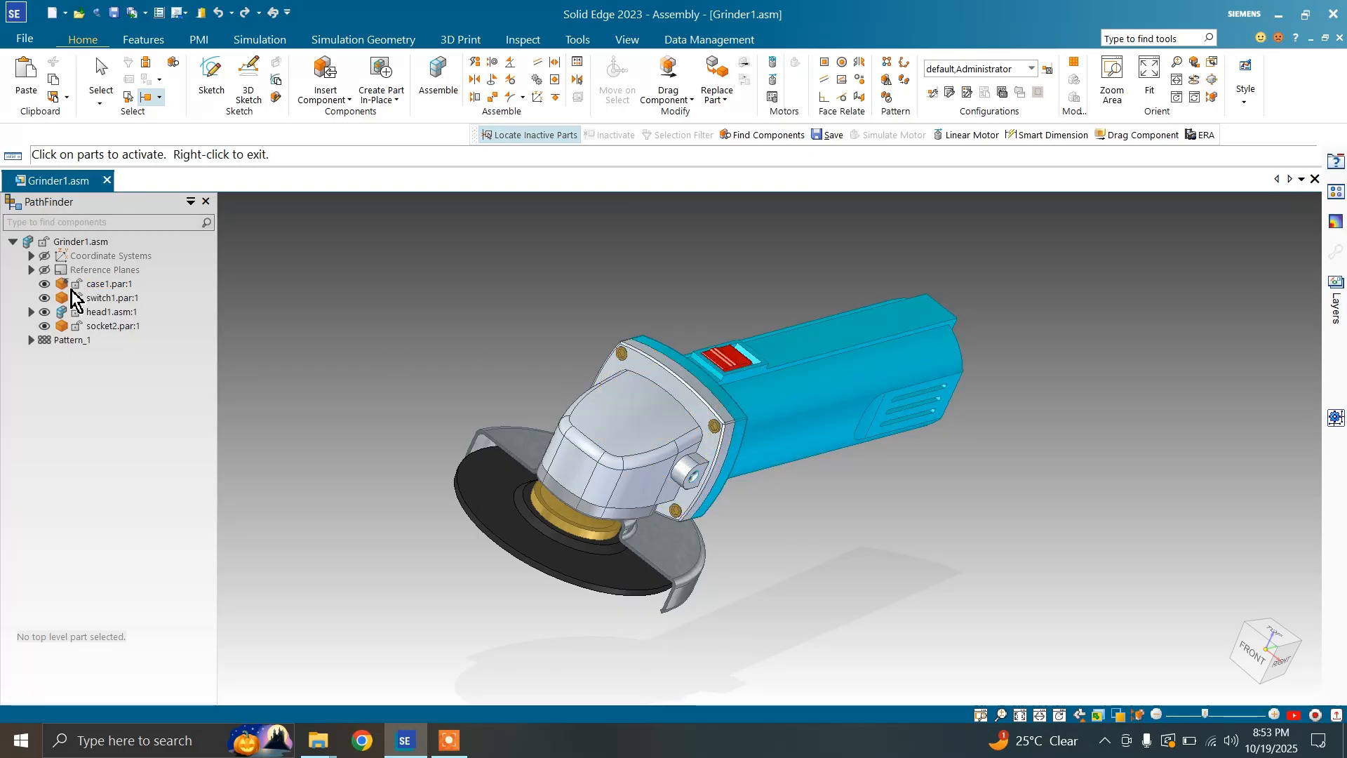
pyautogui.rightClick(280, 275)
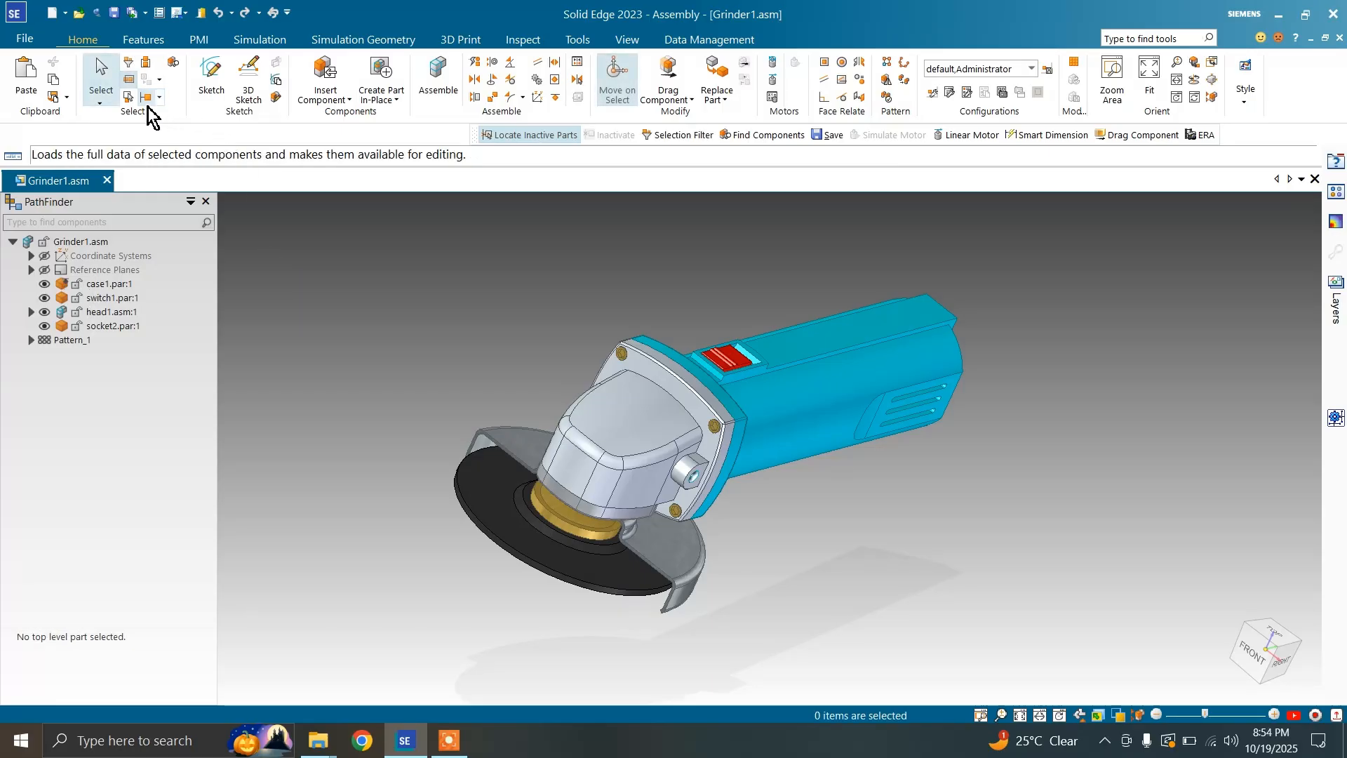
# Turn off Locate Inactive Parts, and inactivate the case1.par component again
pyautogui.click(159, 99)
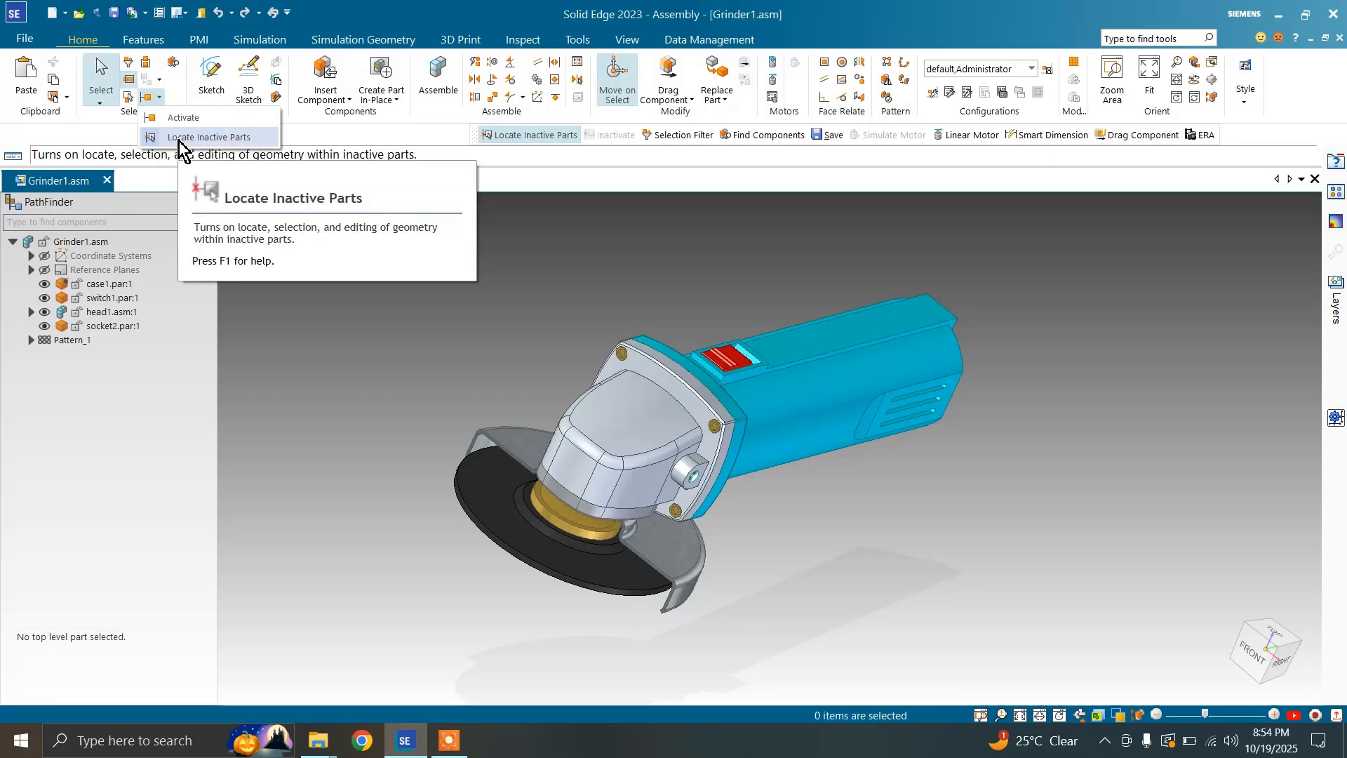
pyautogui.click(181, 138)
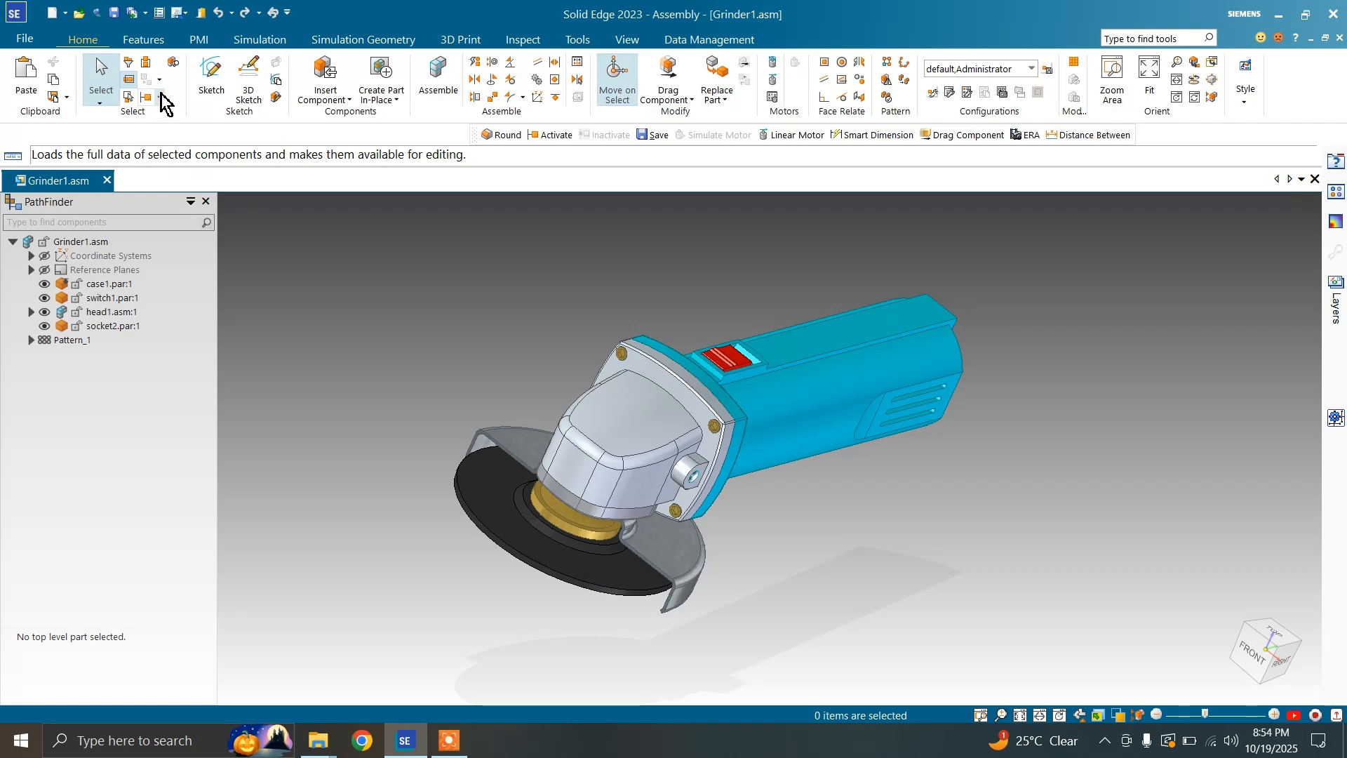
pyautogui.click(160, 98)
pyautogui.click(192, 139)
pyautogui.click(109, 284)
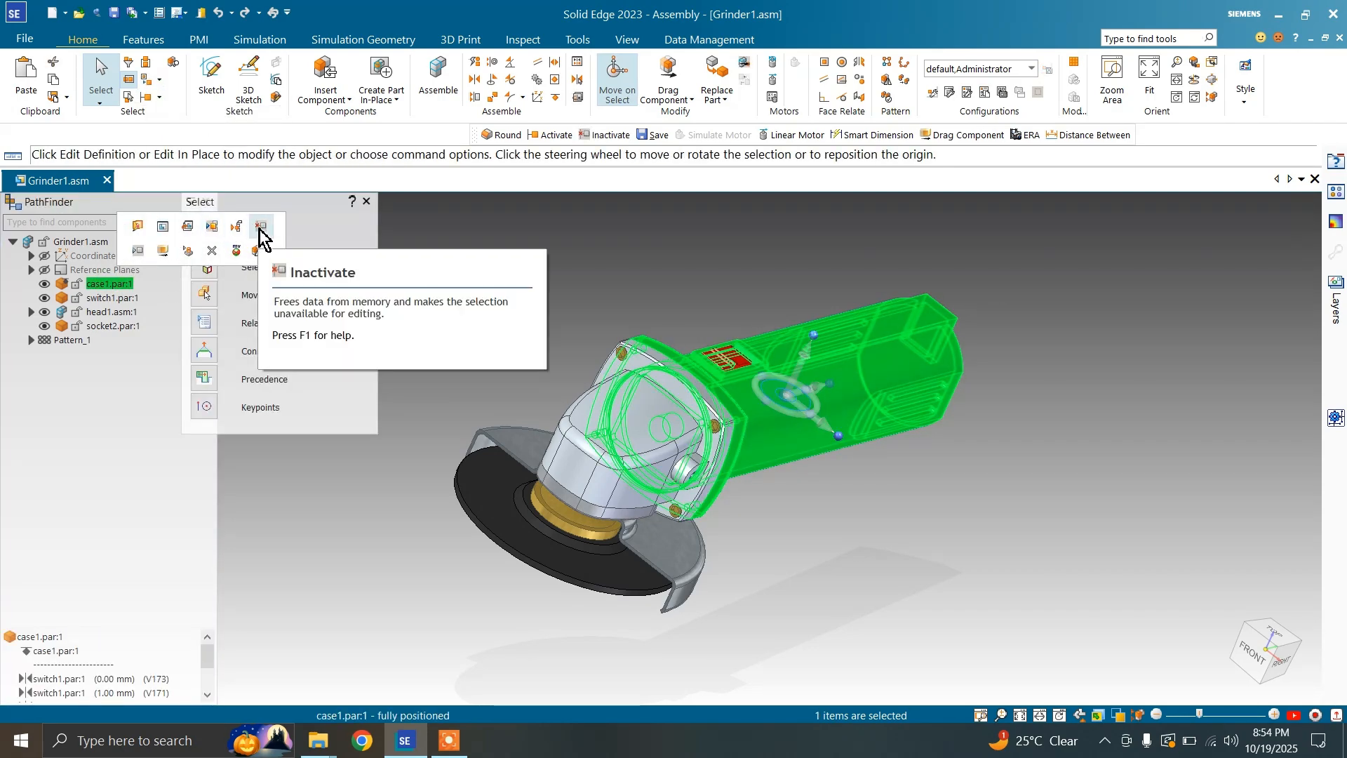
pyautogui.click(261, 227)
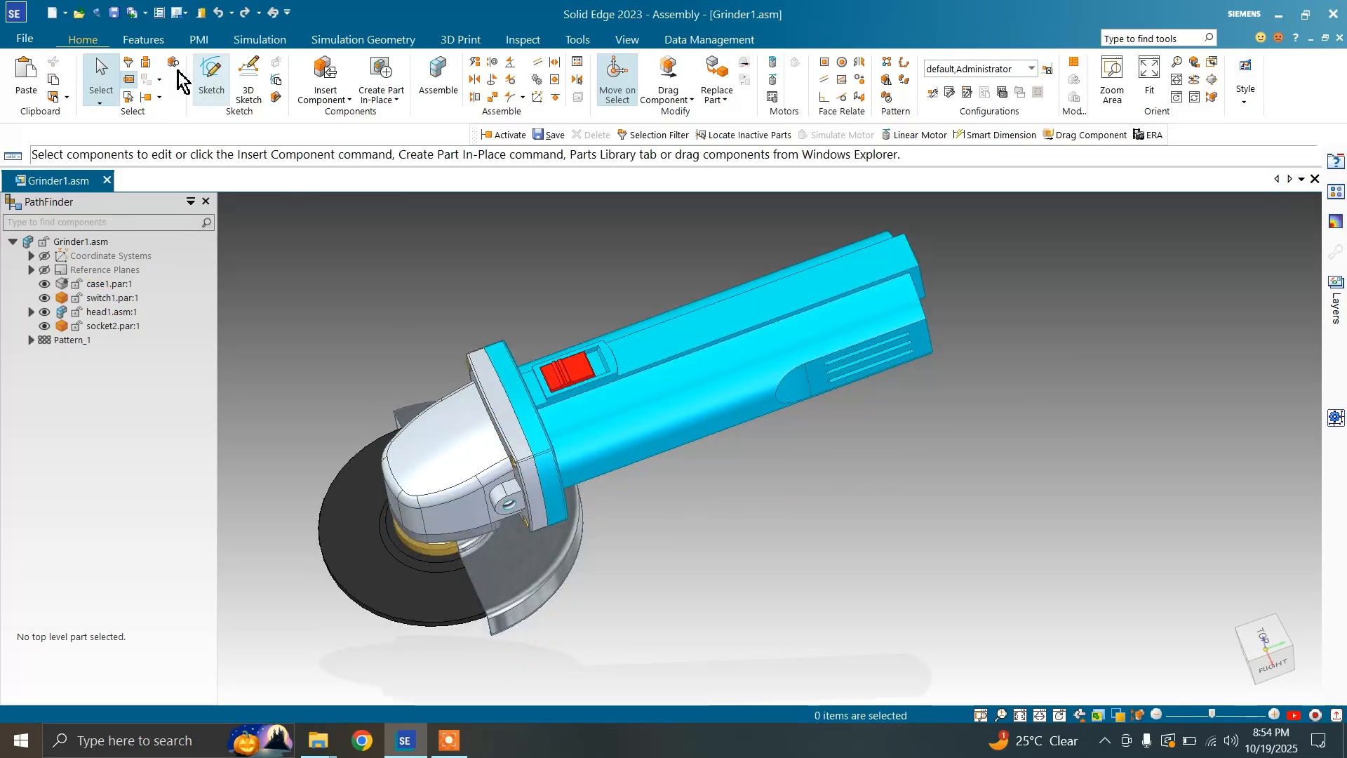
# Start a Round with Create Assembly features, check whether edges of the inactive case can be located, and cancel the command
pyautogui.click(141, 40)
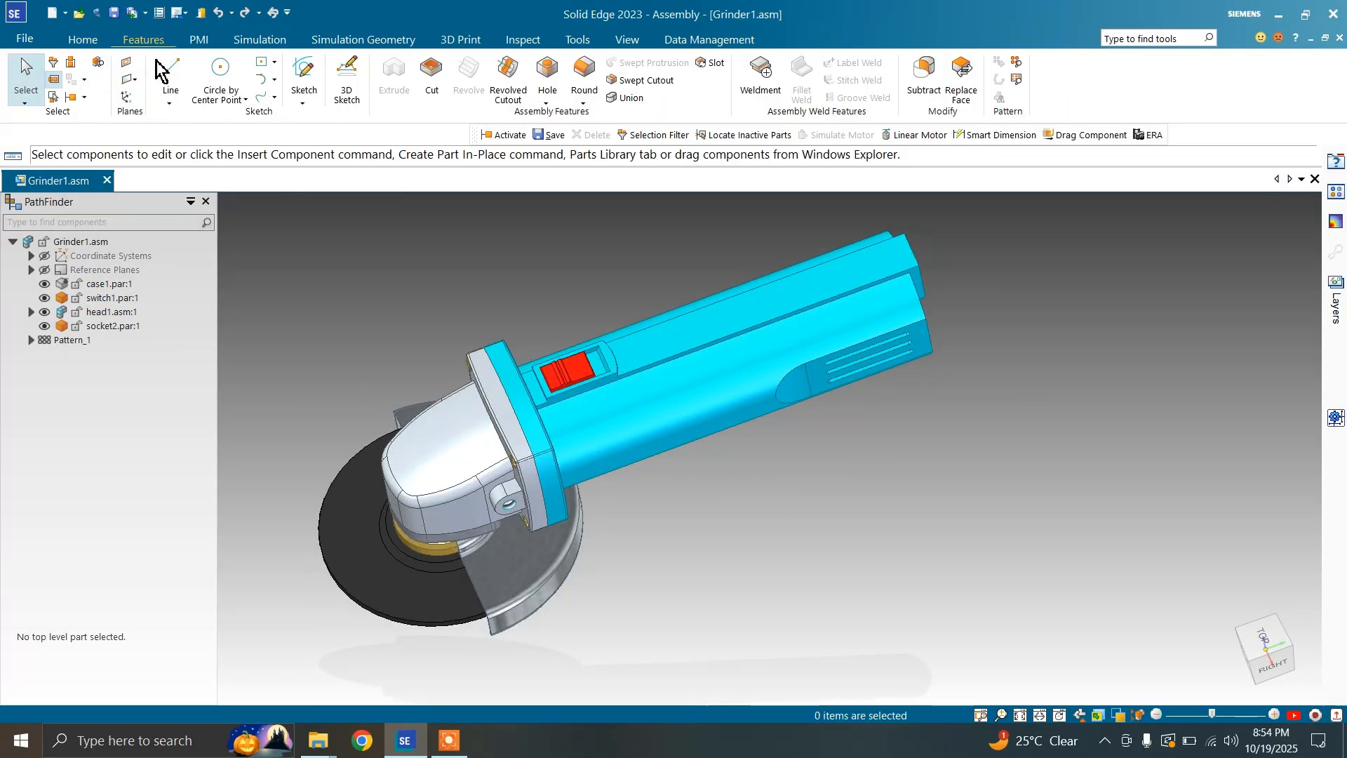
pyautogui.click(582, 68)
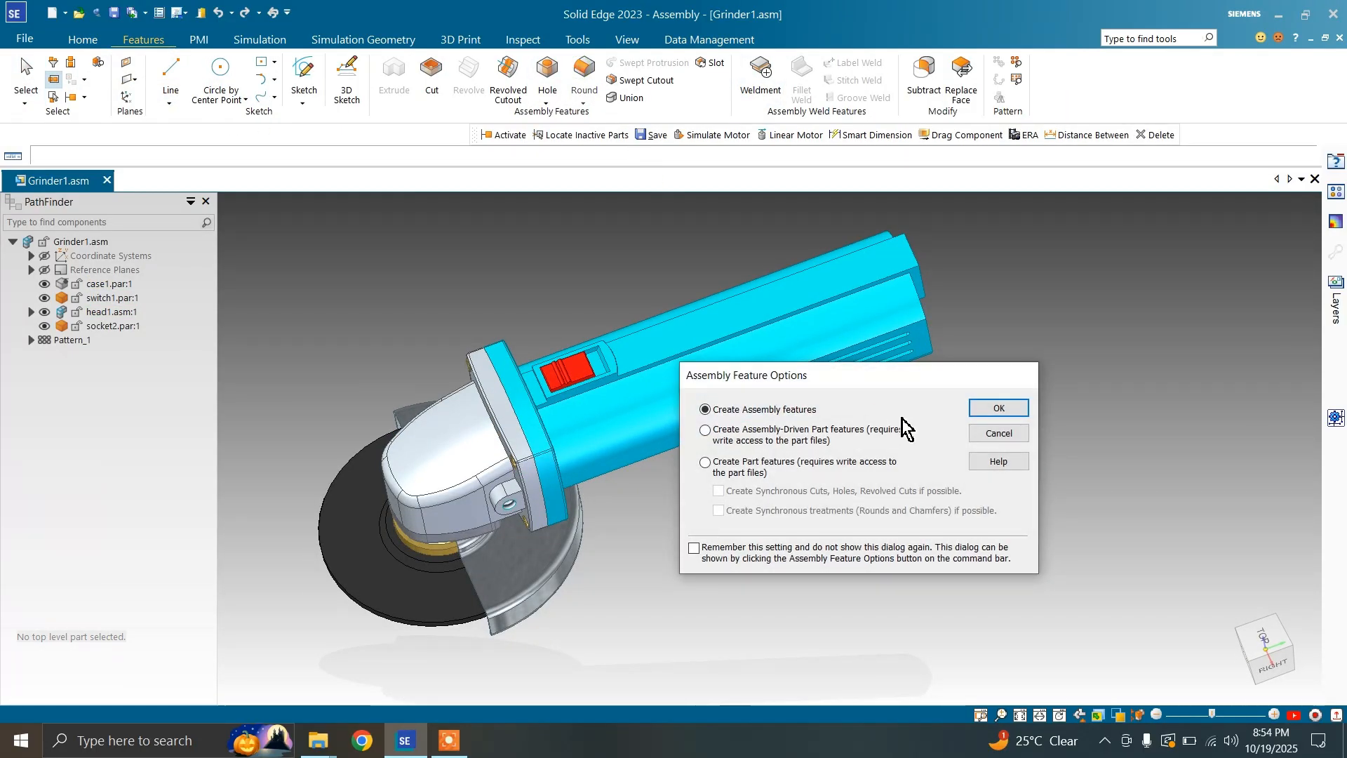
pyautogui.click(999, 409)
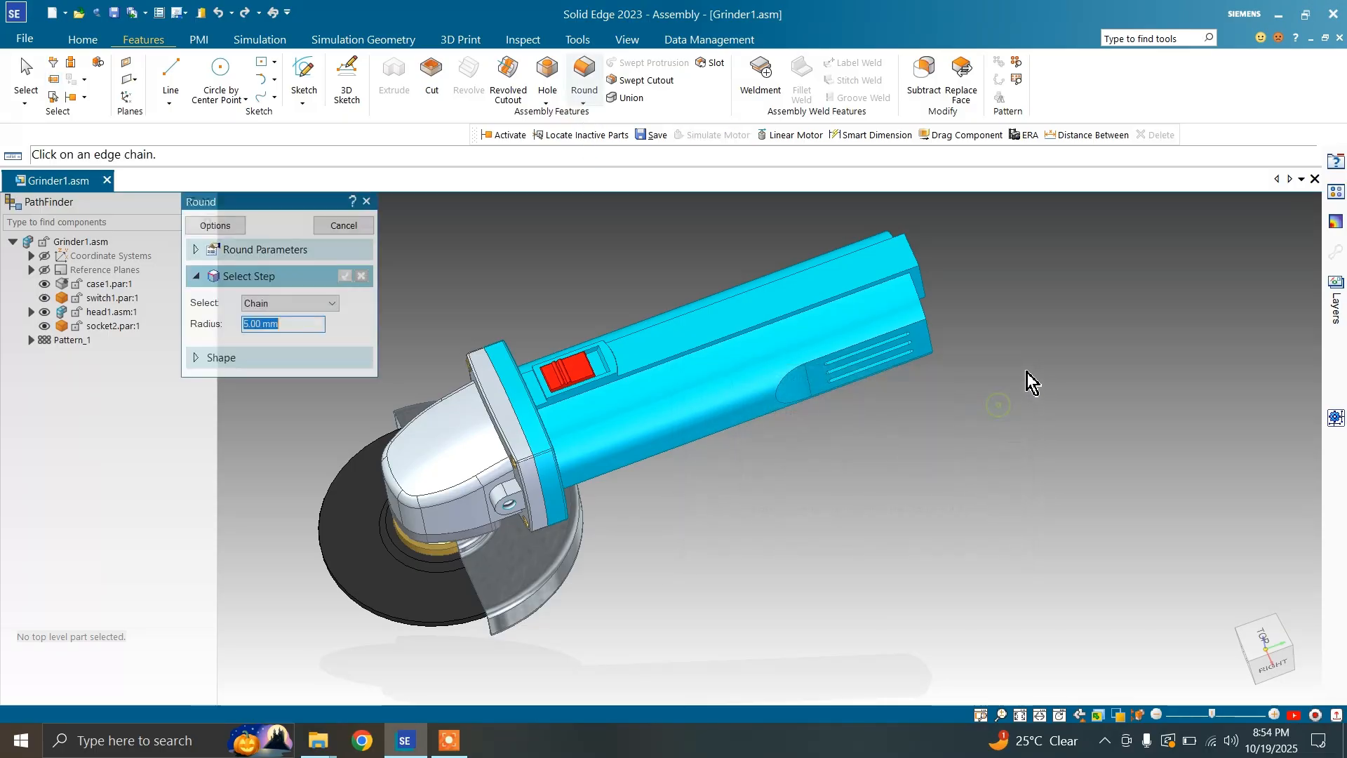
pyautogui.scroll(5, 859, 309)
pyautogui.scroll(-5, 802, 295)
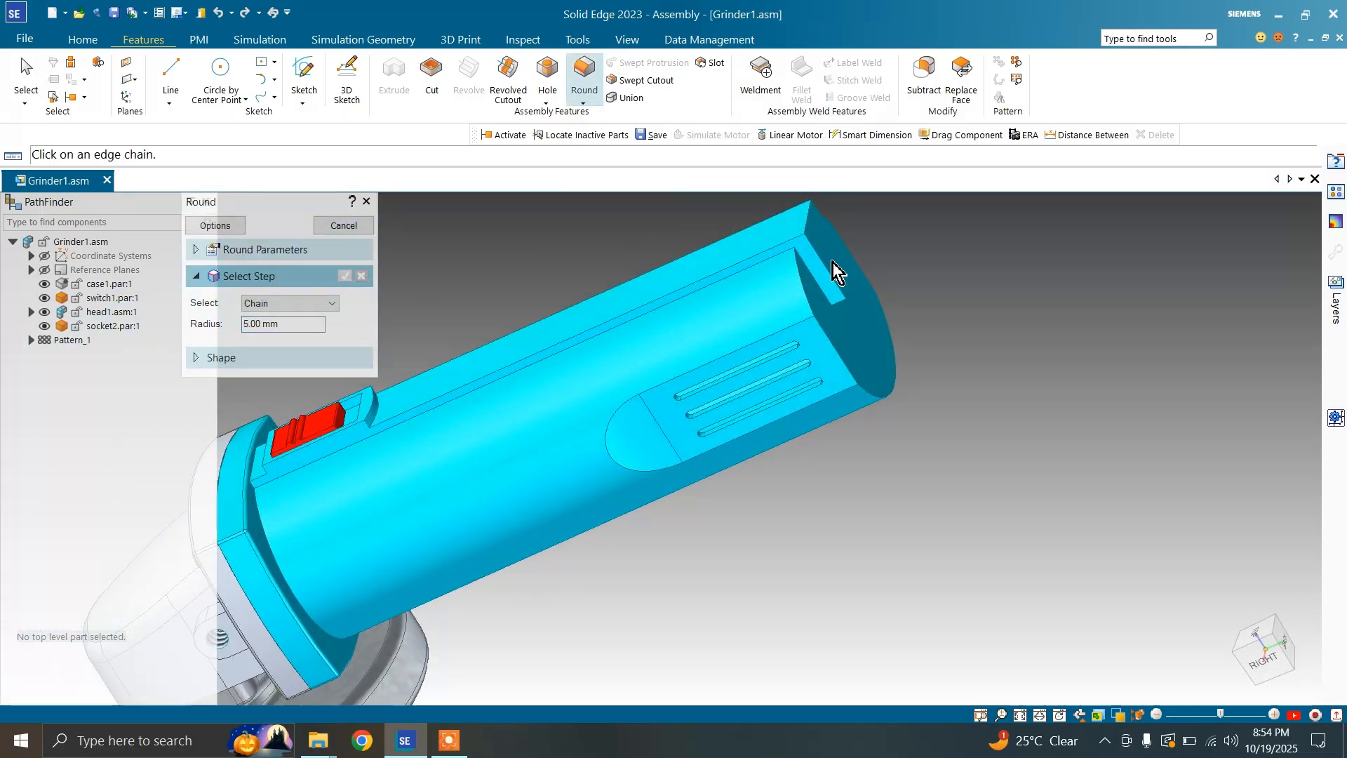
pyautogui.scroll(-5, 864, 280)
pyautogui.scroll(5, 836, 247)
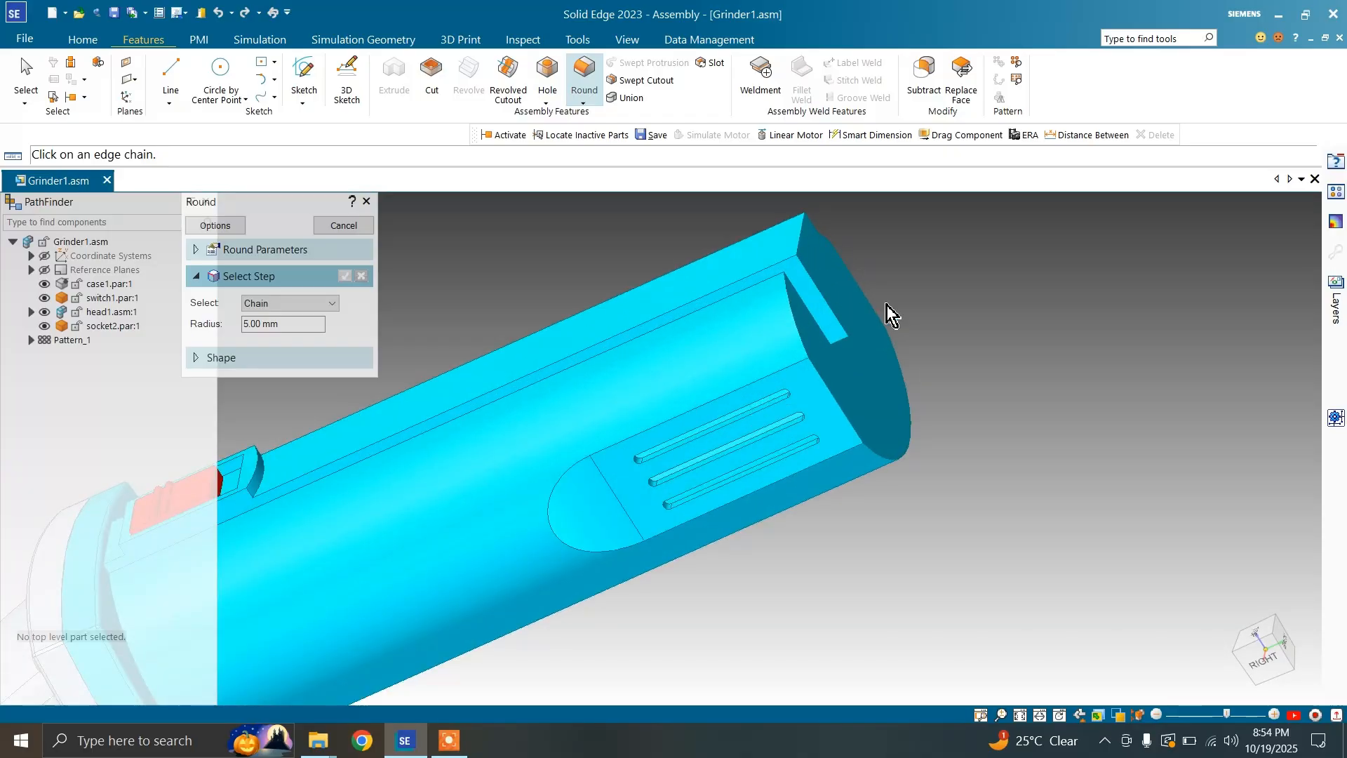
pyautogui.scroll(-4, 836, 247)
pyautogui.scroll(2, 477, 519)
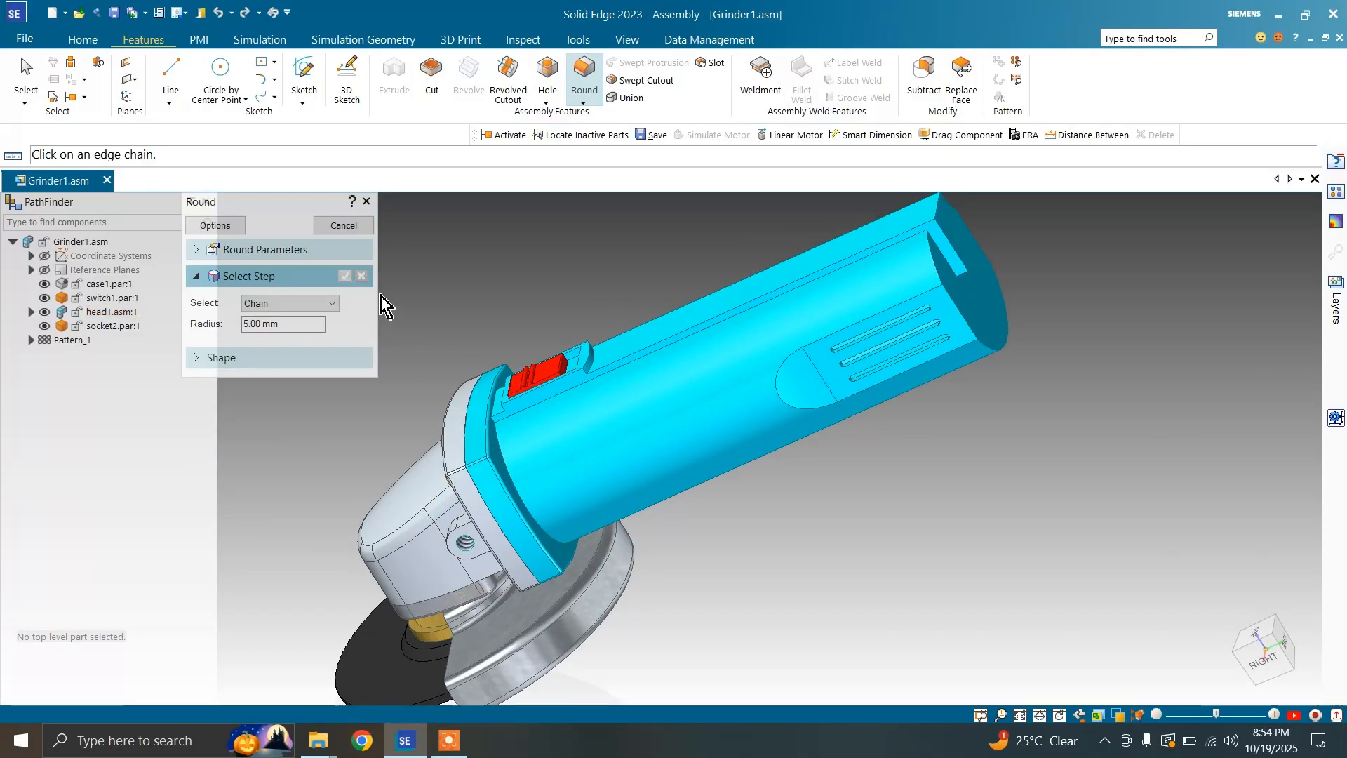
pyautogui.press('Escape')
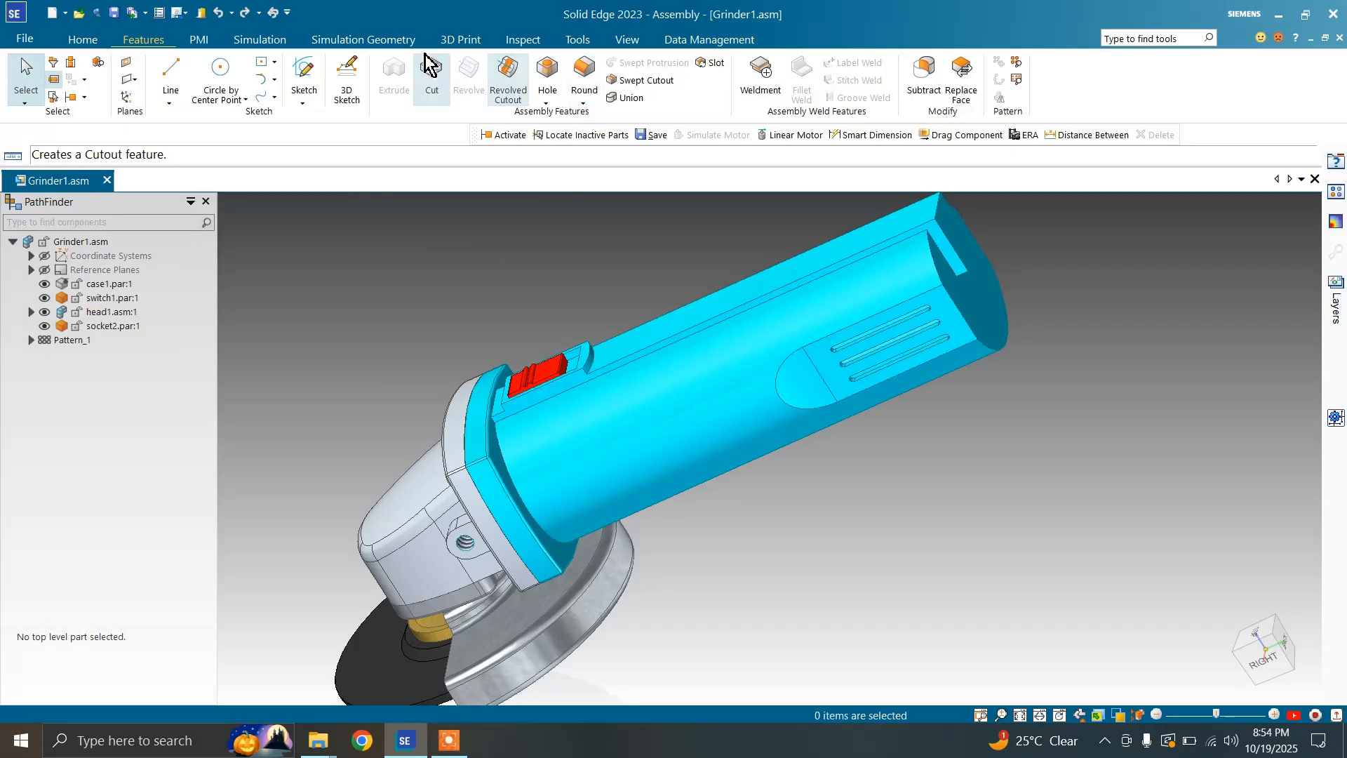
# Turn on Locate Inactive Parts so geometry within inactive components can be located
pyautogui.click(106, 42)
pyautogui.click(160, 97)
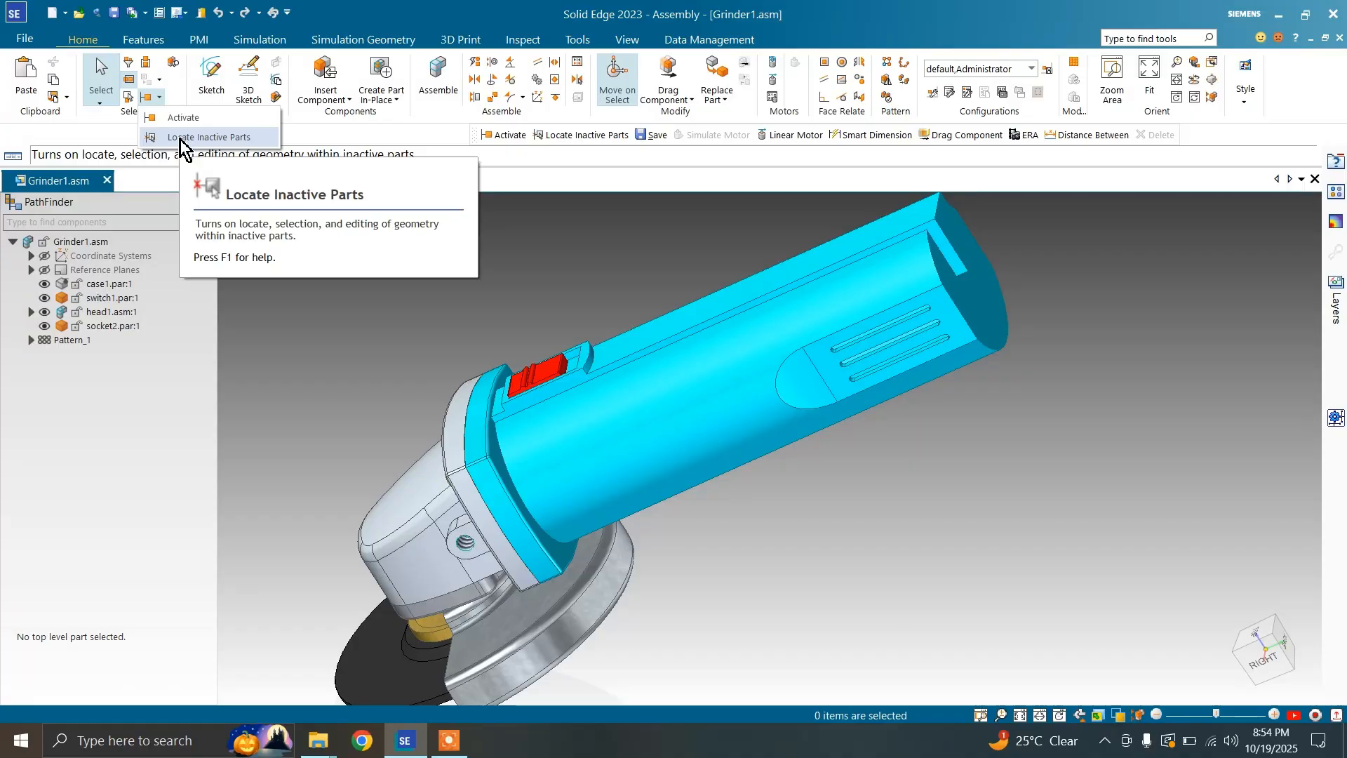
pyautogui.click(180, 137)
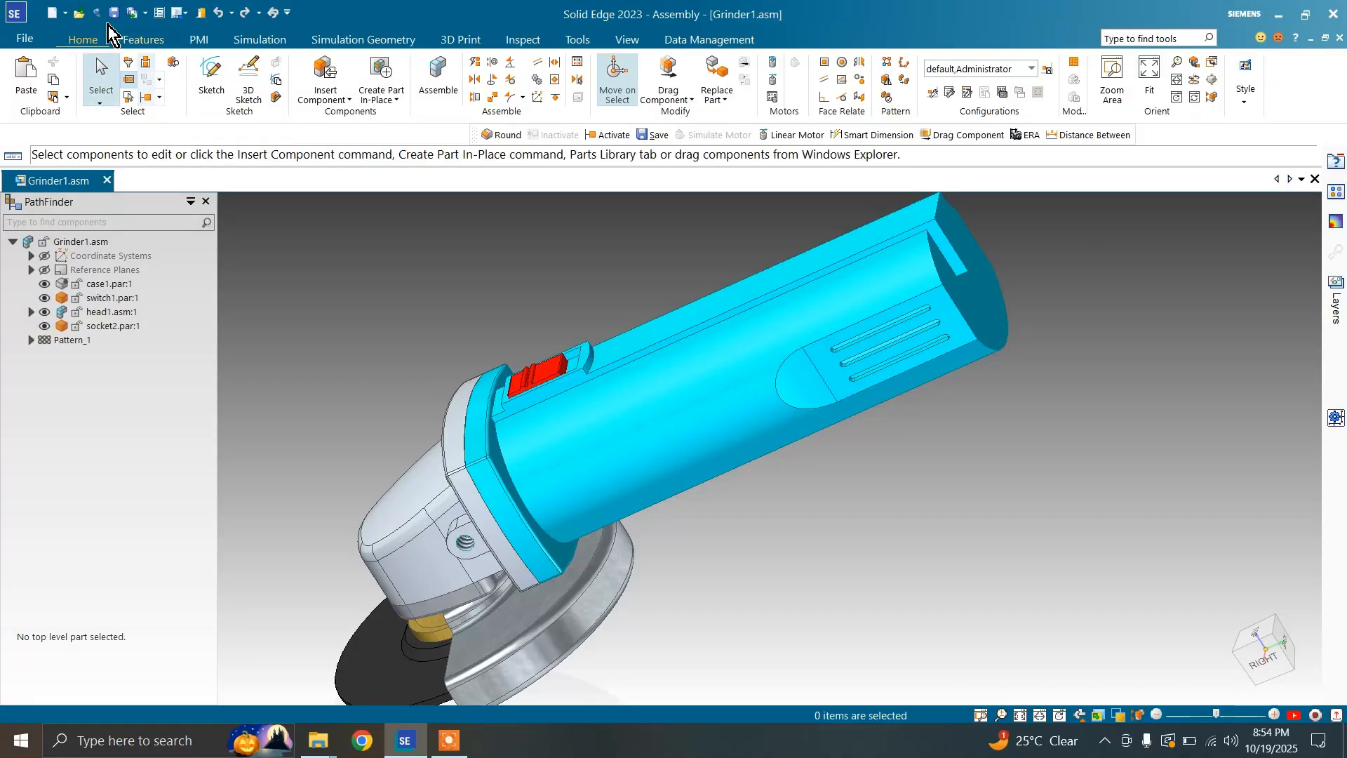
# Start another Round with Create Assembly features, locate the edge chain around the case's vent recess, and cancel the command
pyautogui.click(144, 39)
pyautogui.click(584, 70)
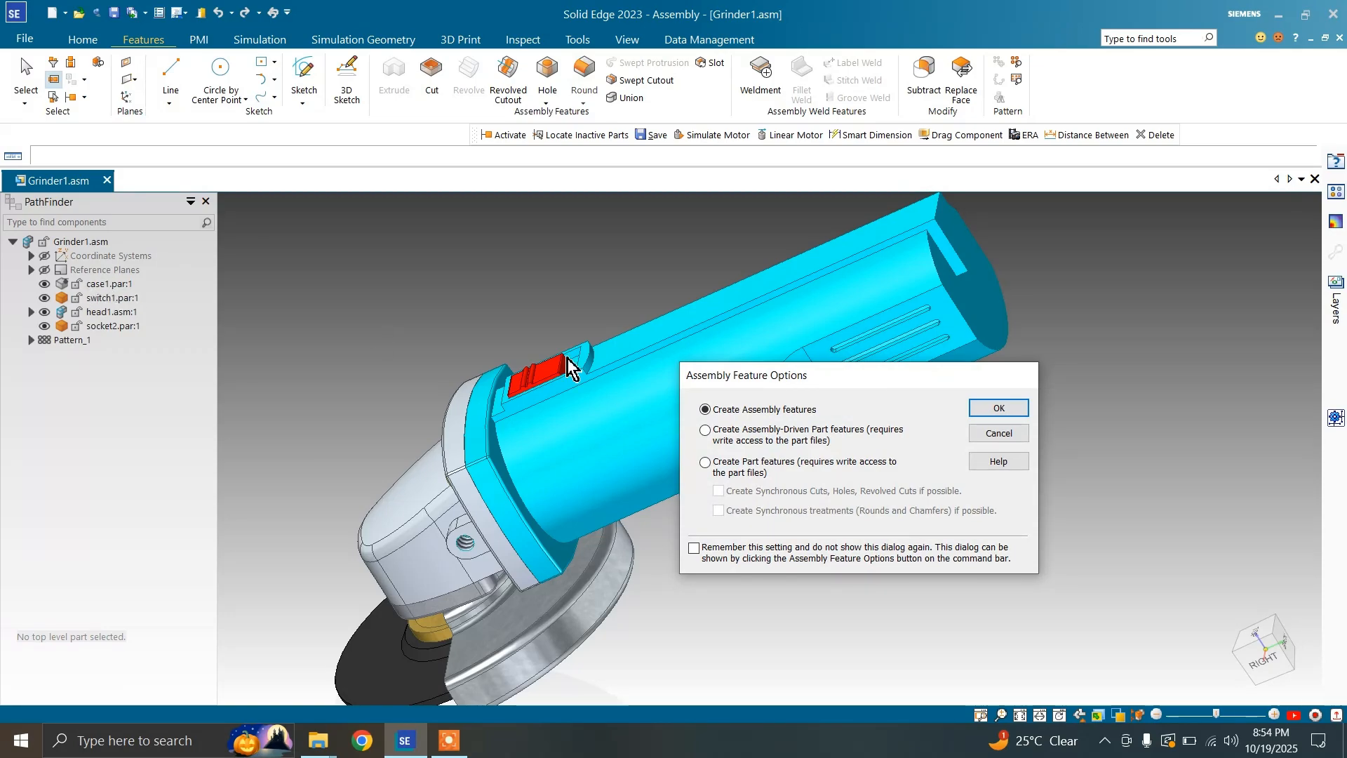
pyautogui.click(976, 413)
pyautogui.scroll(3, 948, 281)
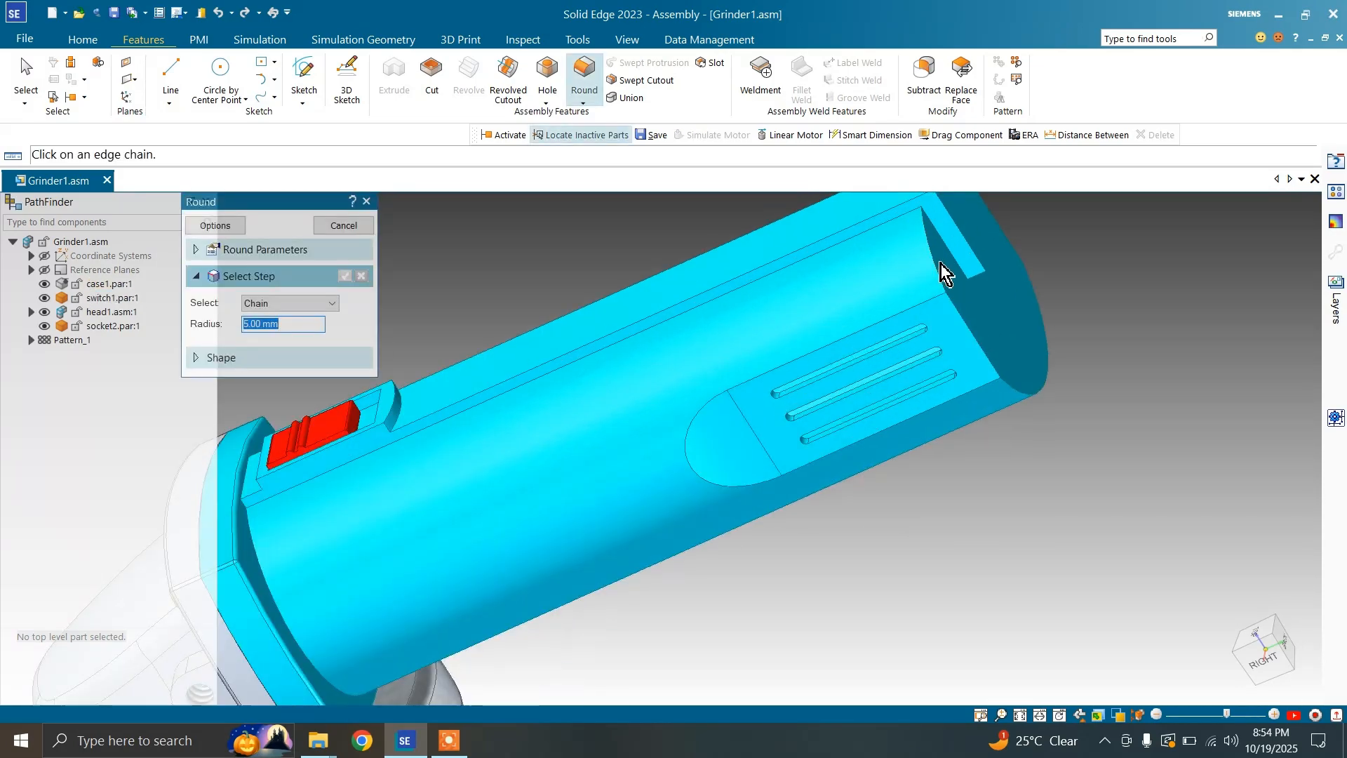
pyautogui.scroll(2, 957, 326)
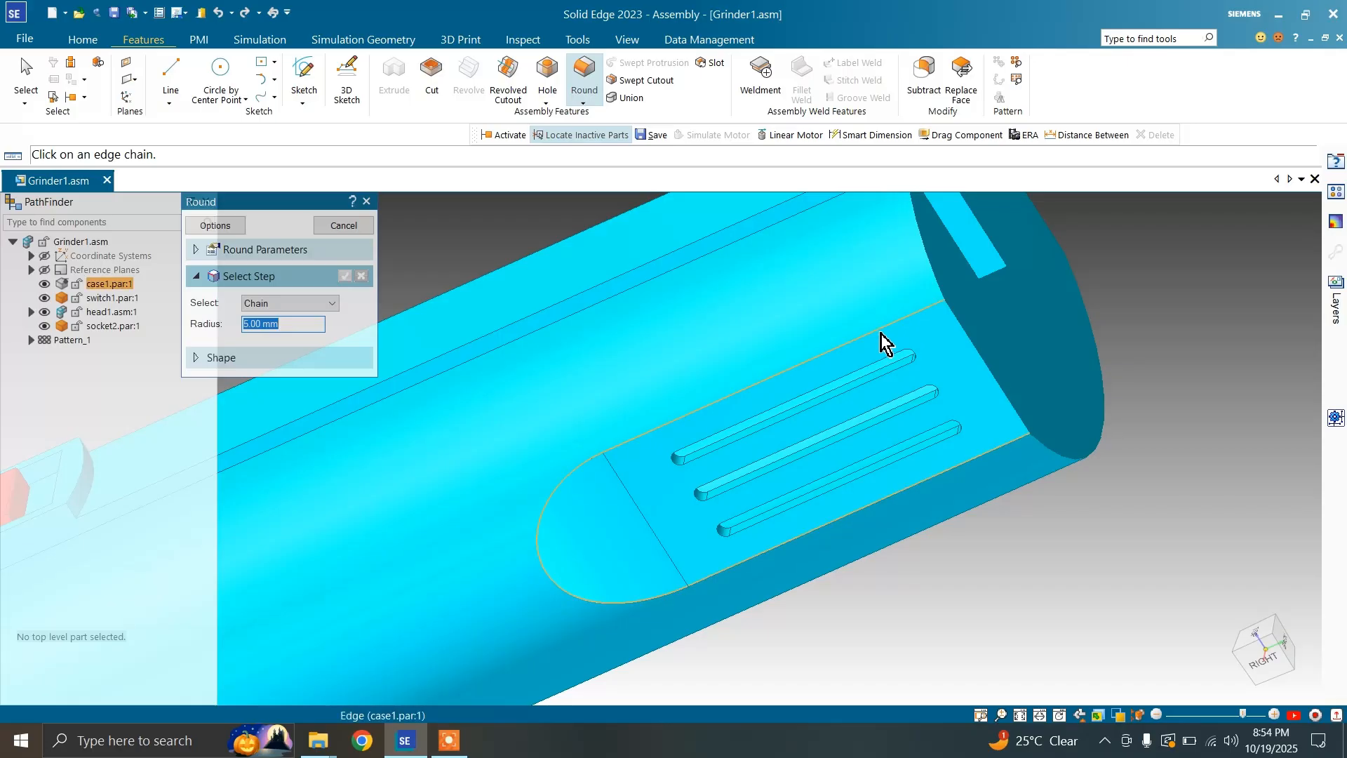
pyautogui.scroll(-3, 828, 372)
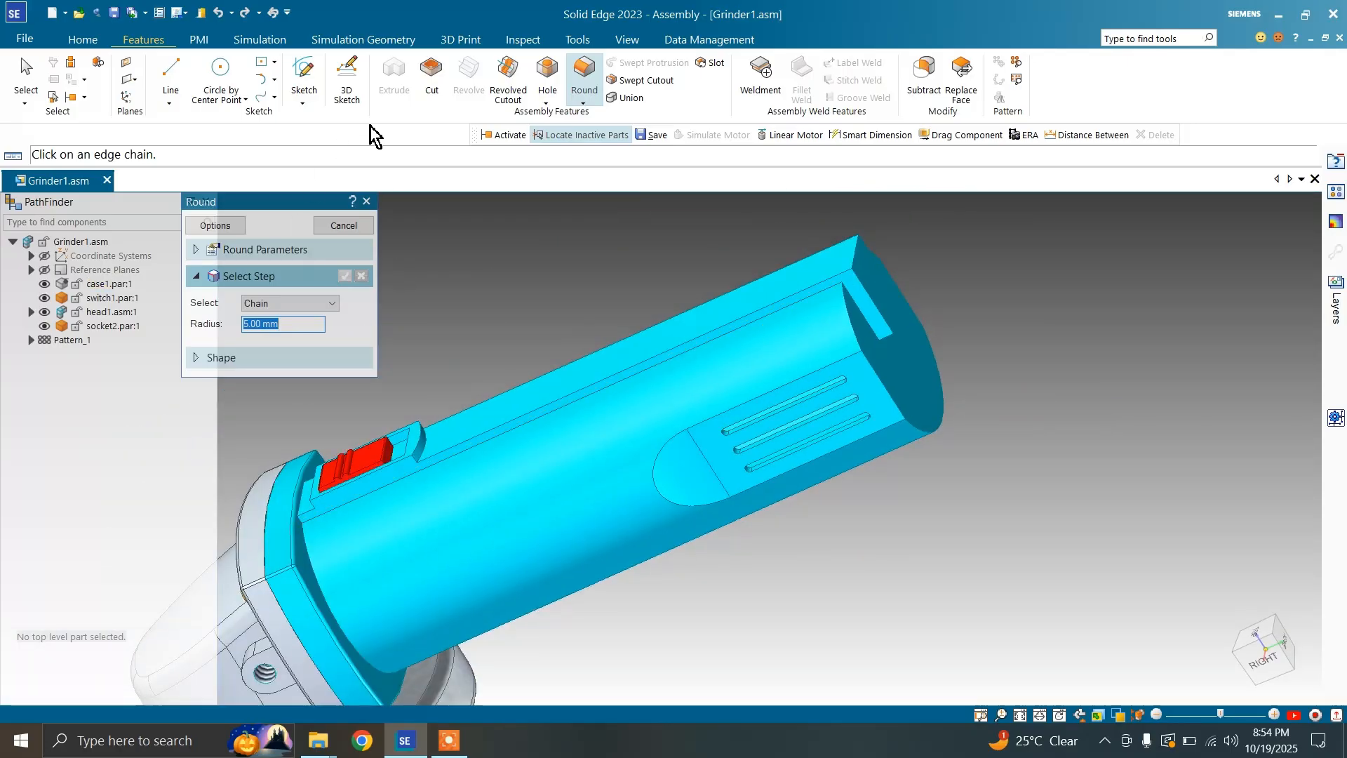
pyautogui.click(345, 226)
# Turn off Locate Inactive Parts after the Round test
pyautogui.click(84, 40)
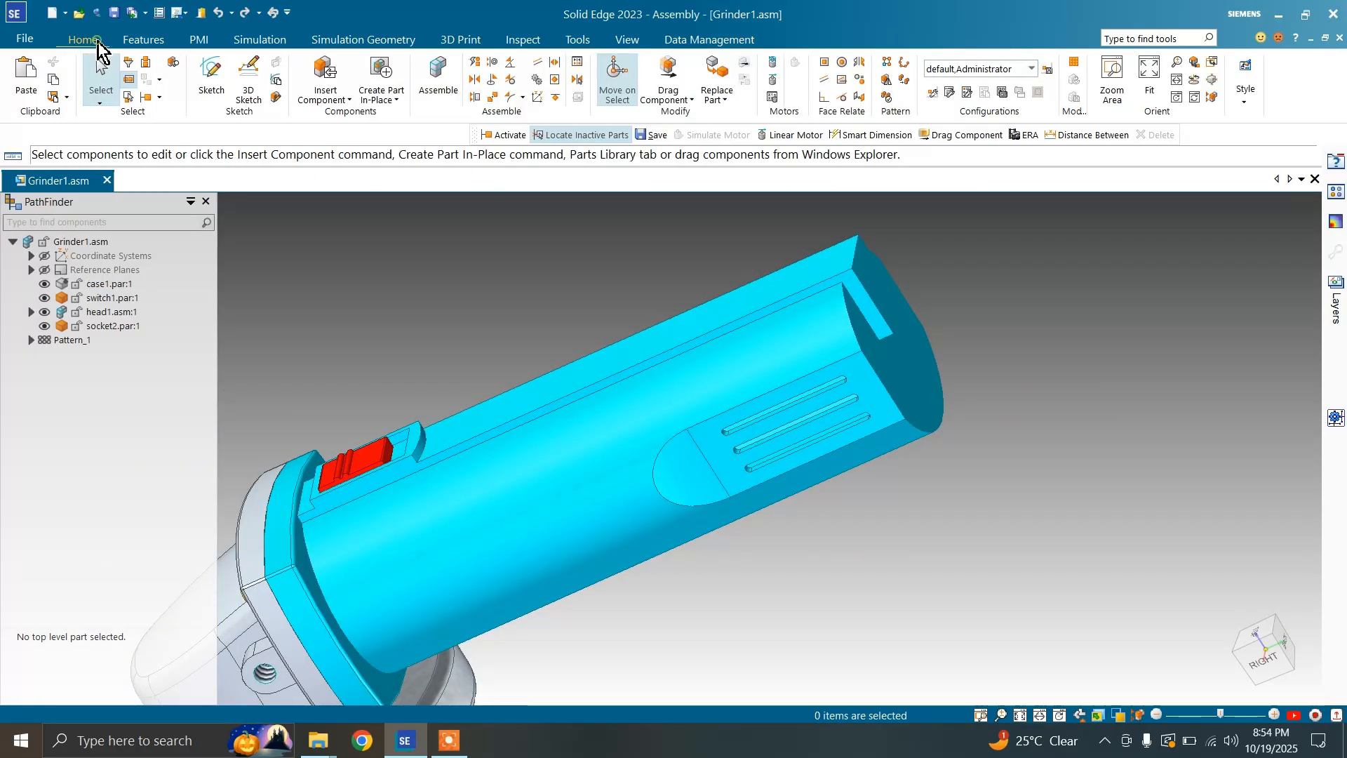
pyautogui.click(160, 98)
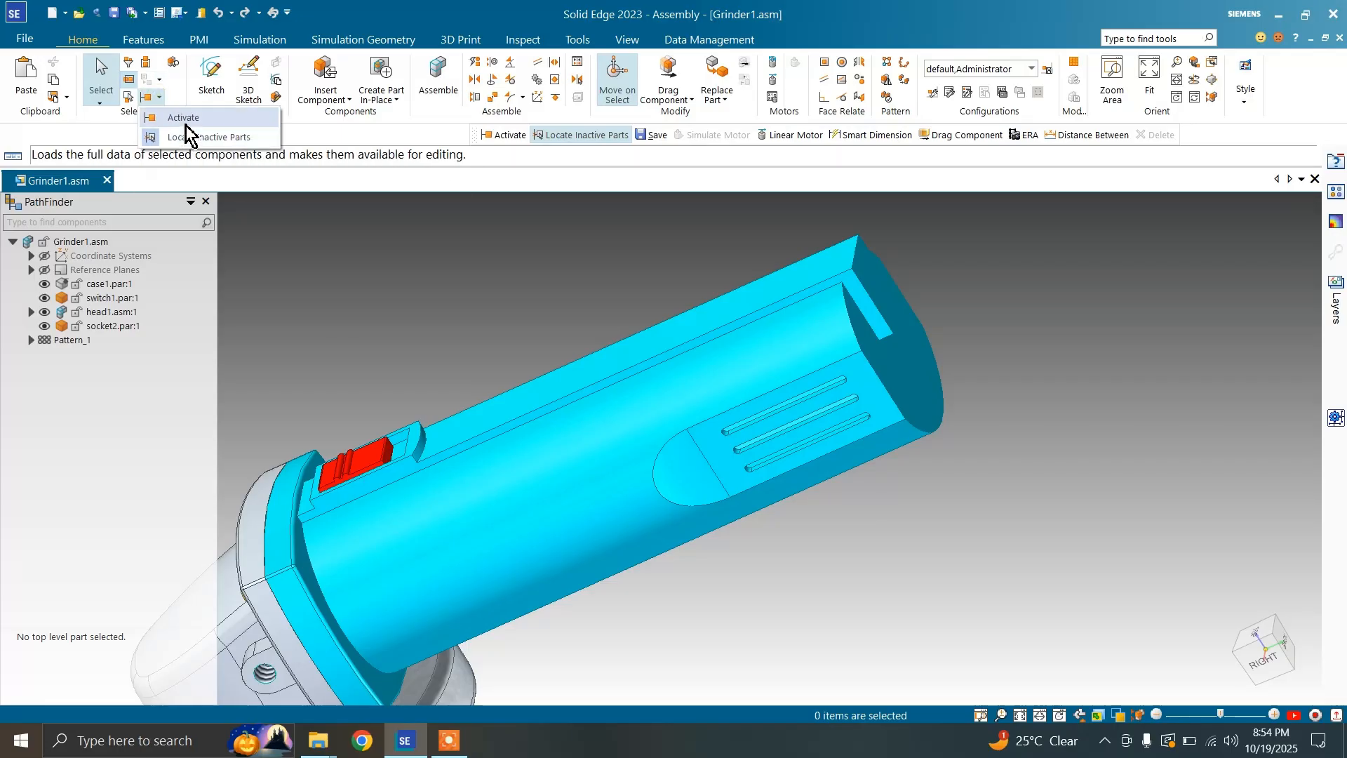
pyautogui.click(193, 137)
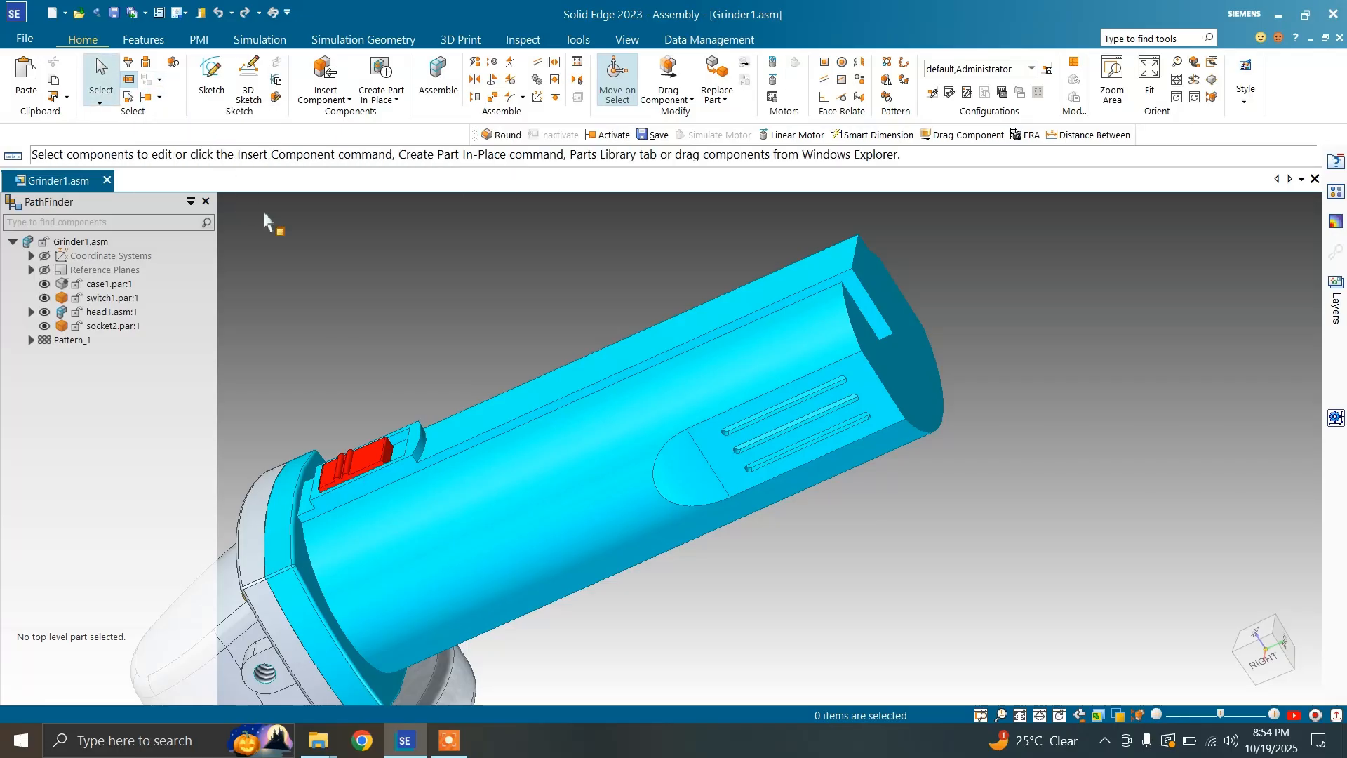
# Run Activate with no components selected, select case1.par to view its editing commands, and clear the selection
pyautogui.rightClick(292, 291)
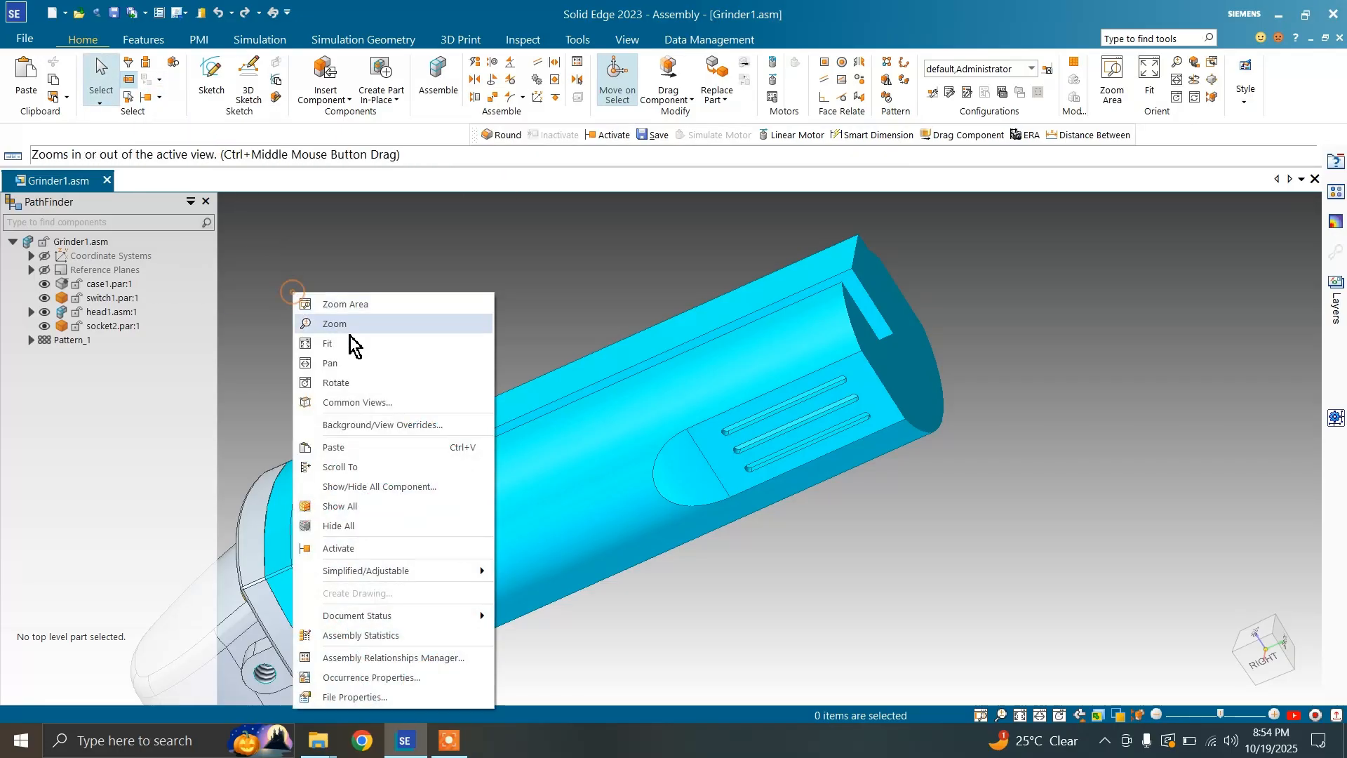
pyautogui.click(388, 548)
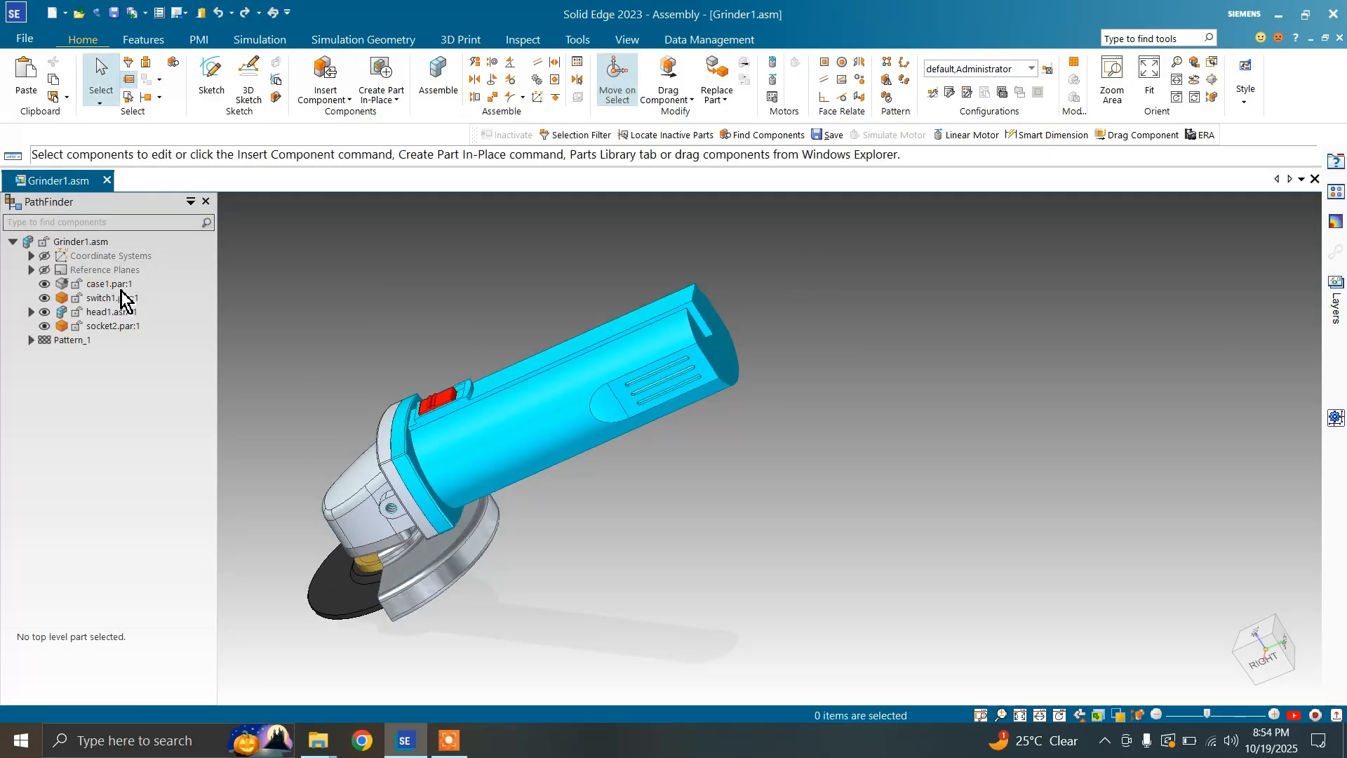
pyautogui.click(116, 285)
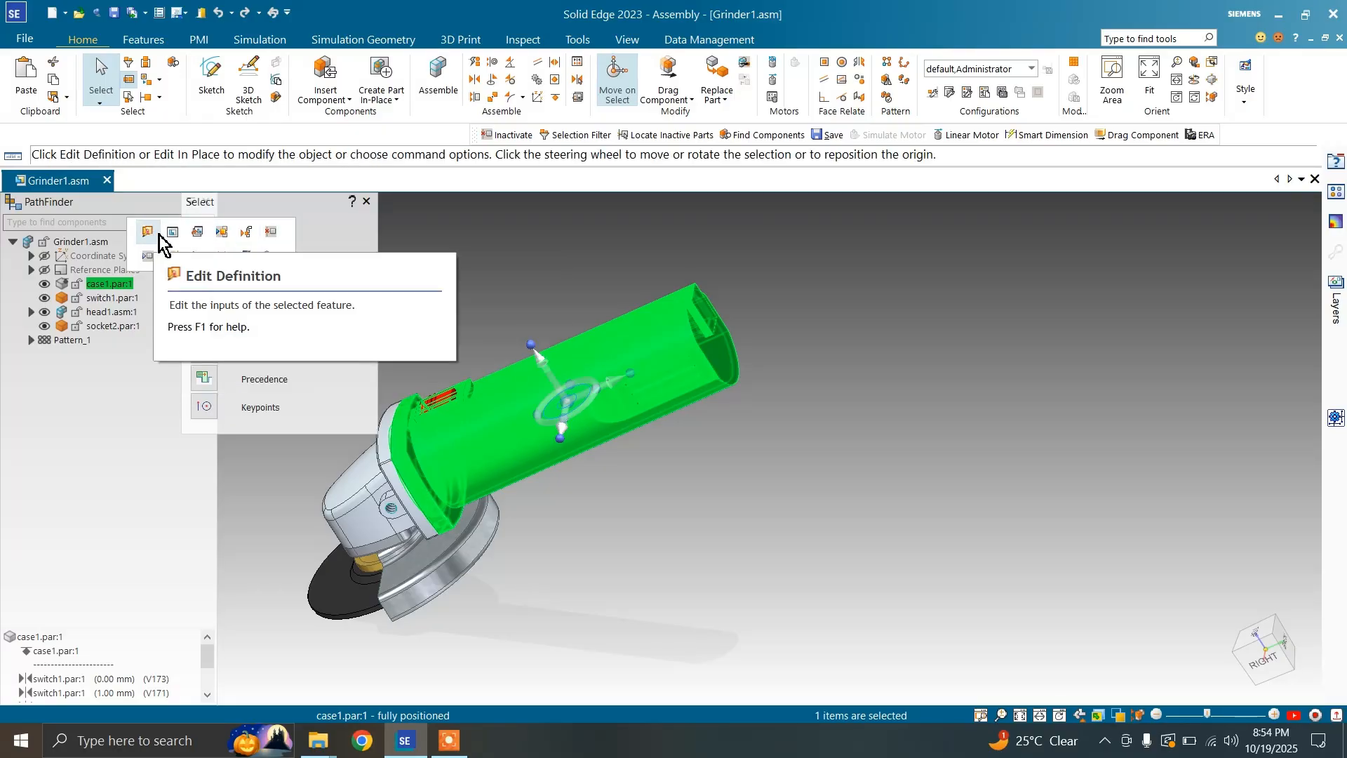
pyautogui.click(367, 270)
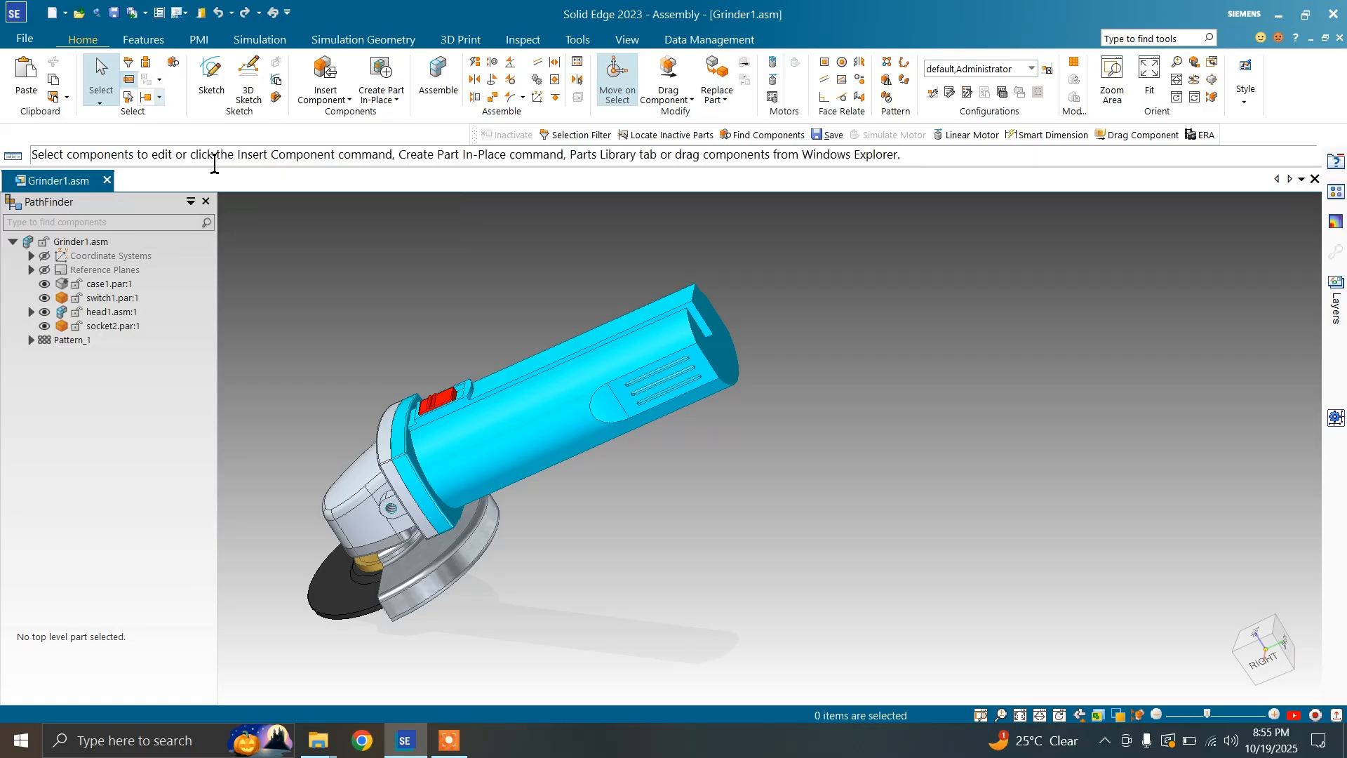
# Activate the inactive case1.par component so its full data is loaded for editing
pyautogui.click(129, 285)
pyautogui.click(156, 97)
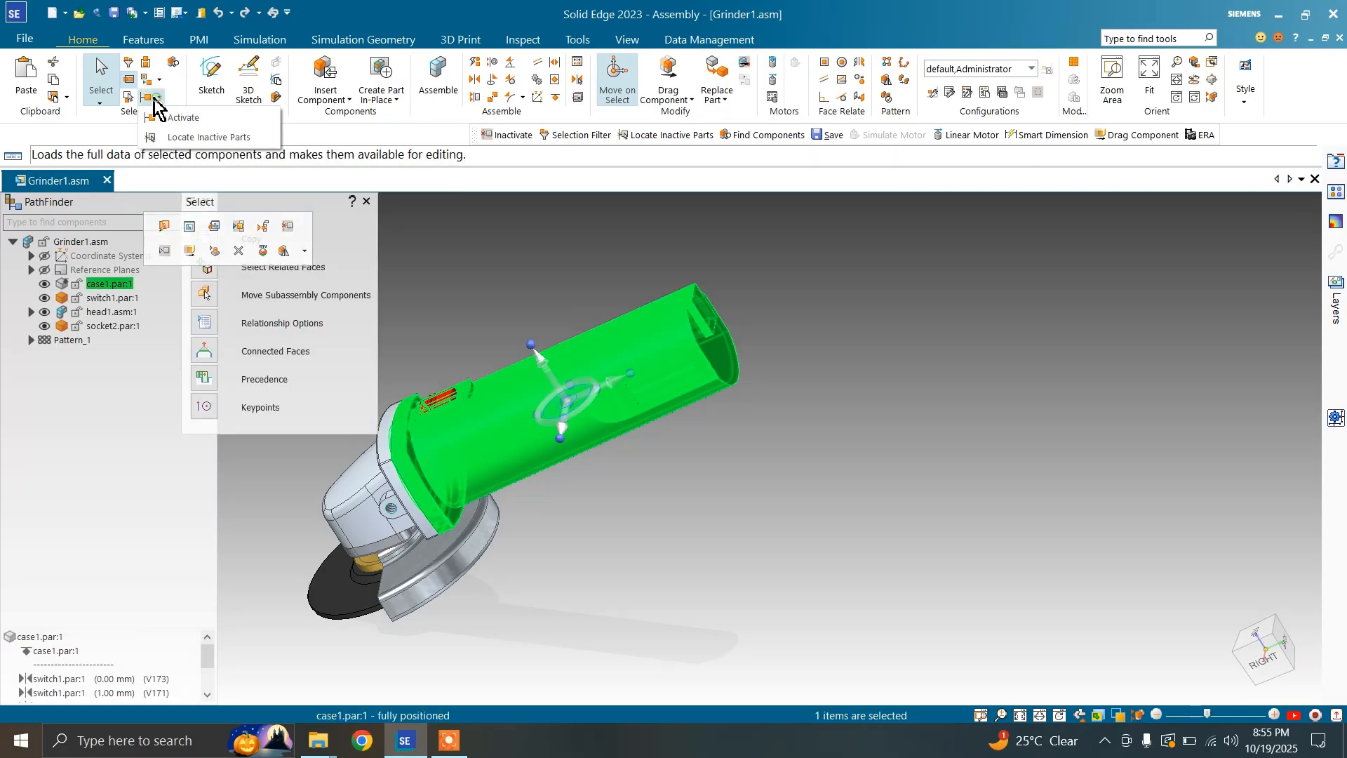
pyautogui.click(162, 117)
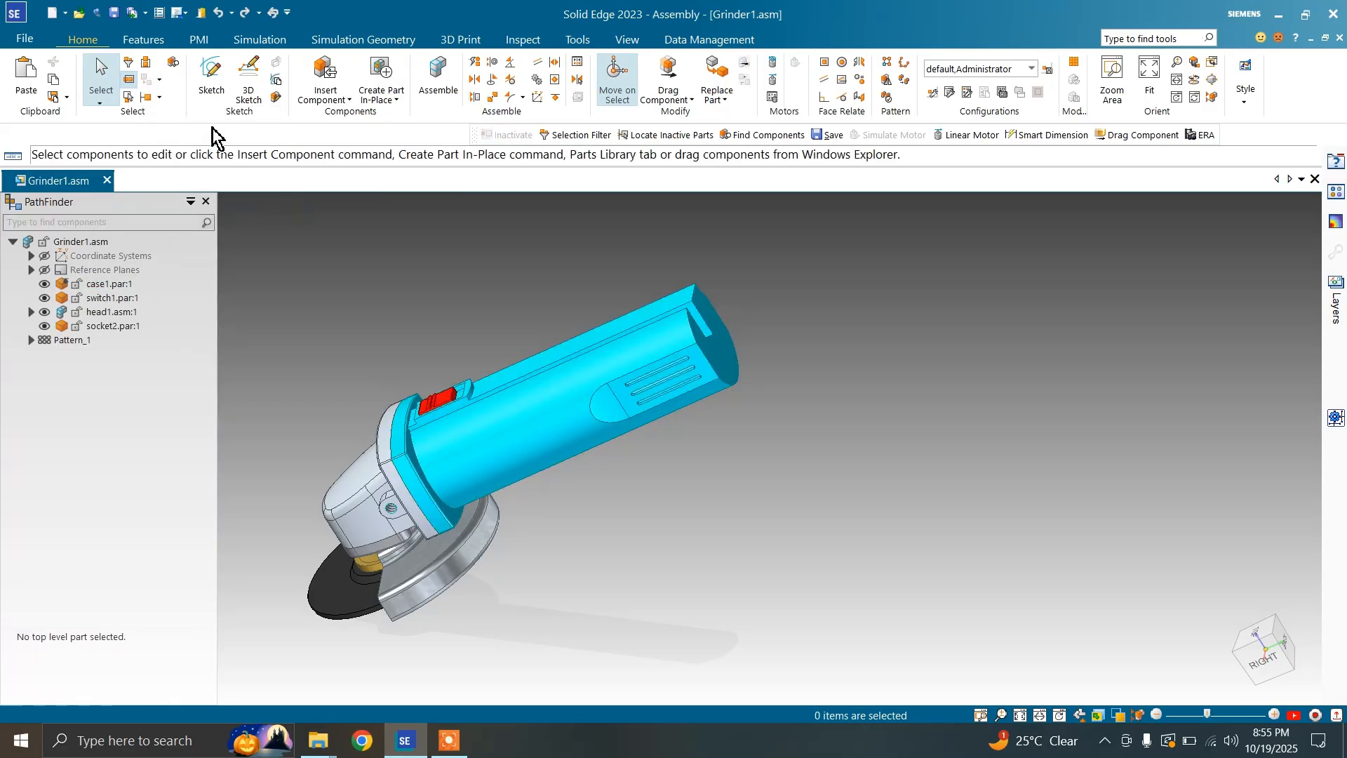
# Search the assembly's component tree for shaft2.par:1, examine the located part in the model, and clear the selection
pyautogui.click(172, 65)
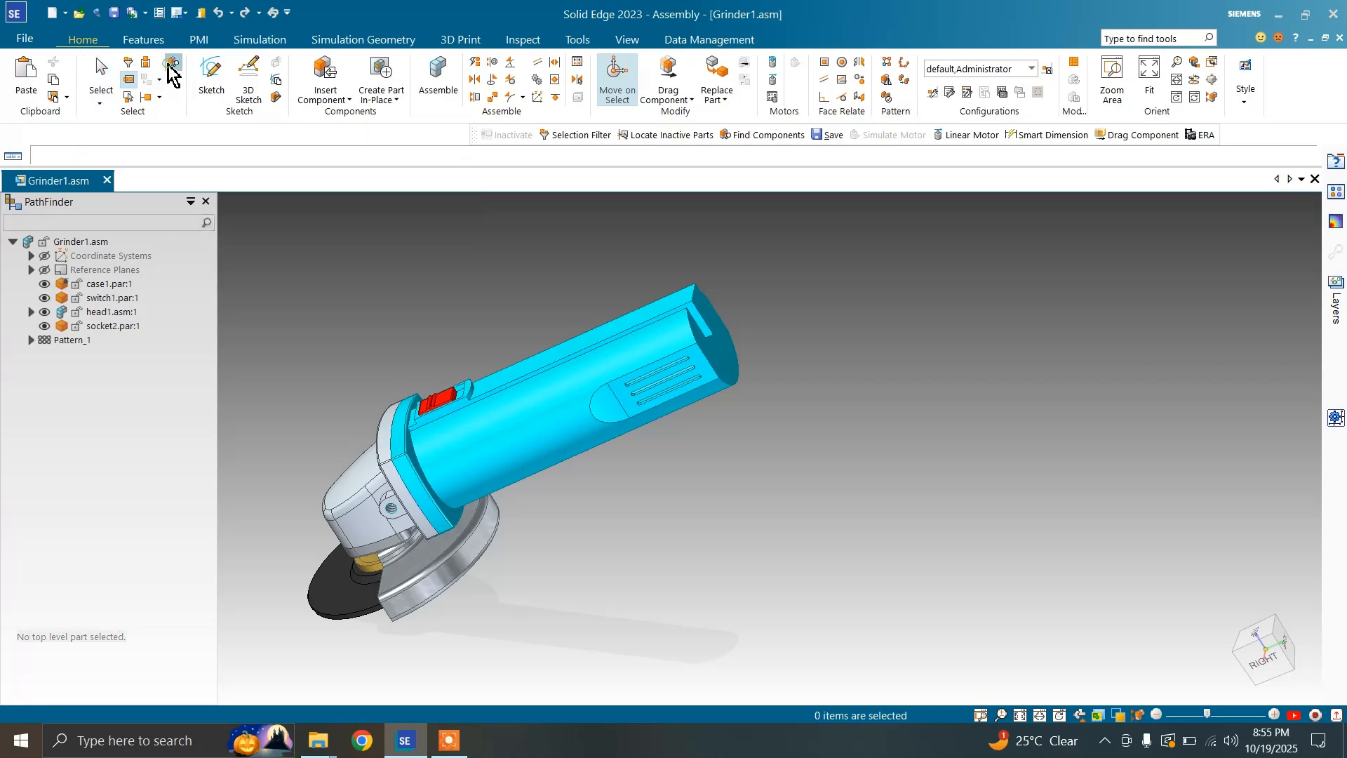
pyautogui.click(1209, 238)
pyautogui.click(97, 223)
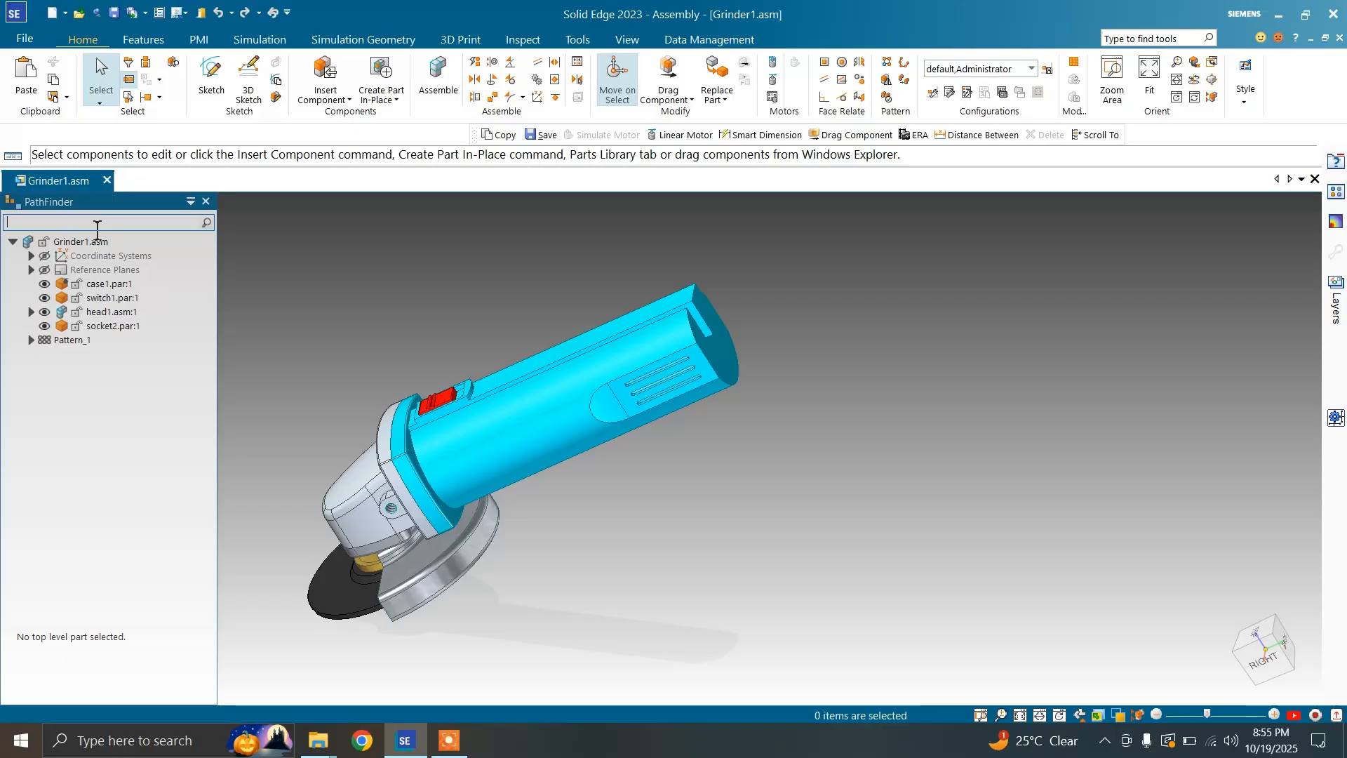
pyautogui.write('shaft1.par:1')
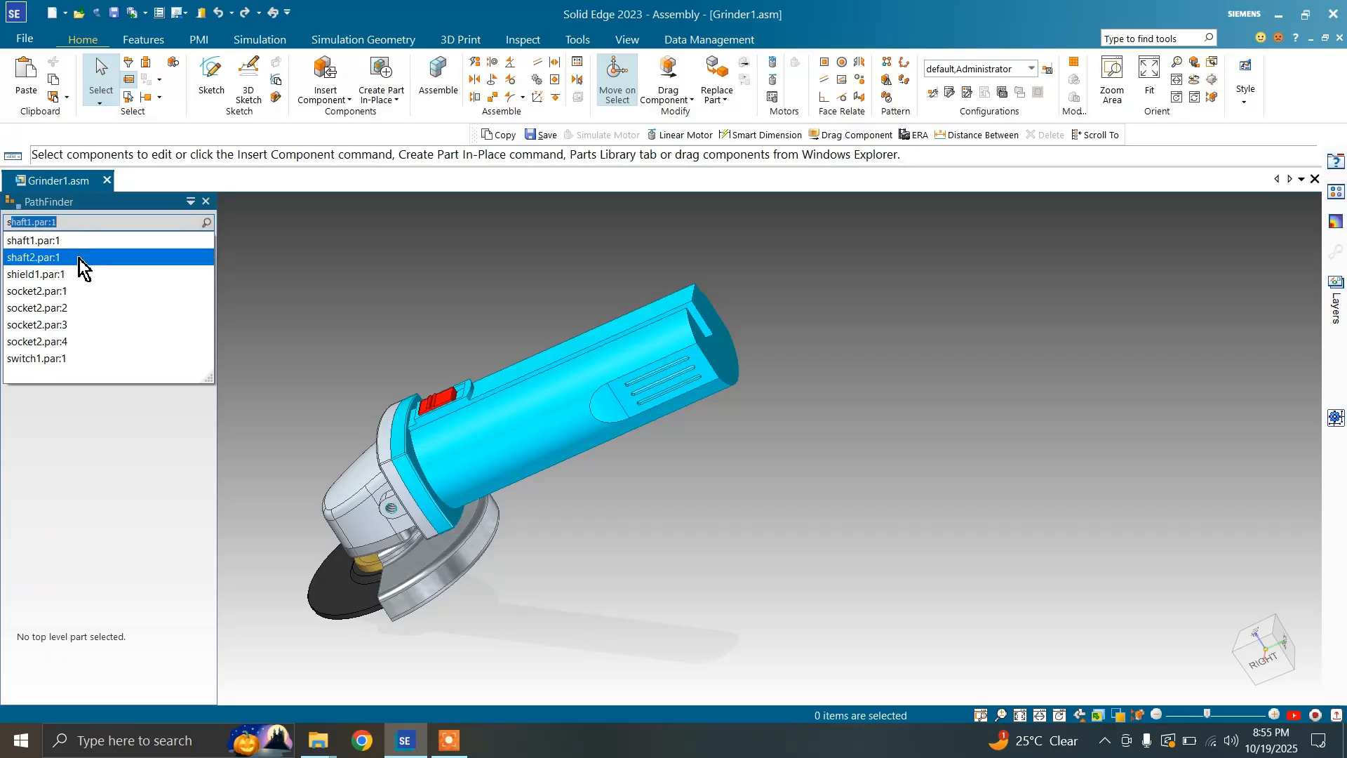
pyautogui.click(78, 258)
pyautogui.moveTo(460, 308); pyautogui.dragTo(567, 320, button='middle')
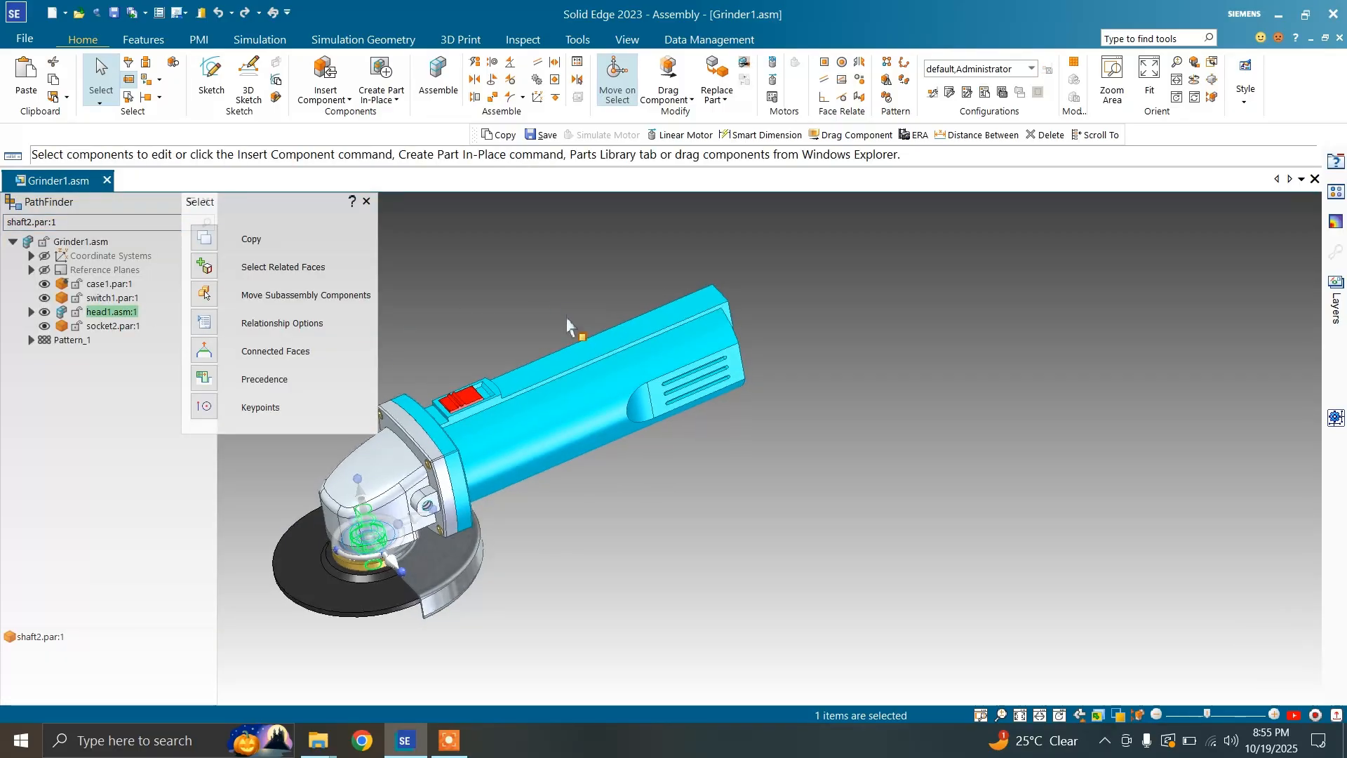
pyautogui.scroll(3, 355, 569)
pyautogui.scroll(-5, 365, 576)
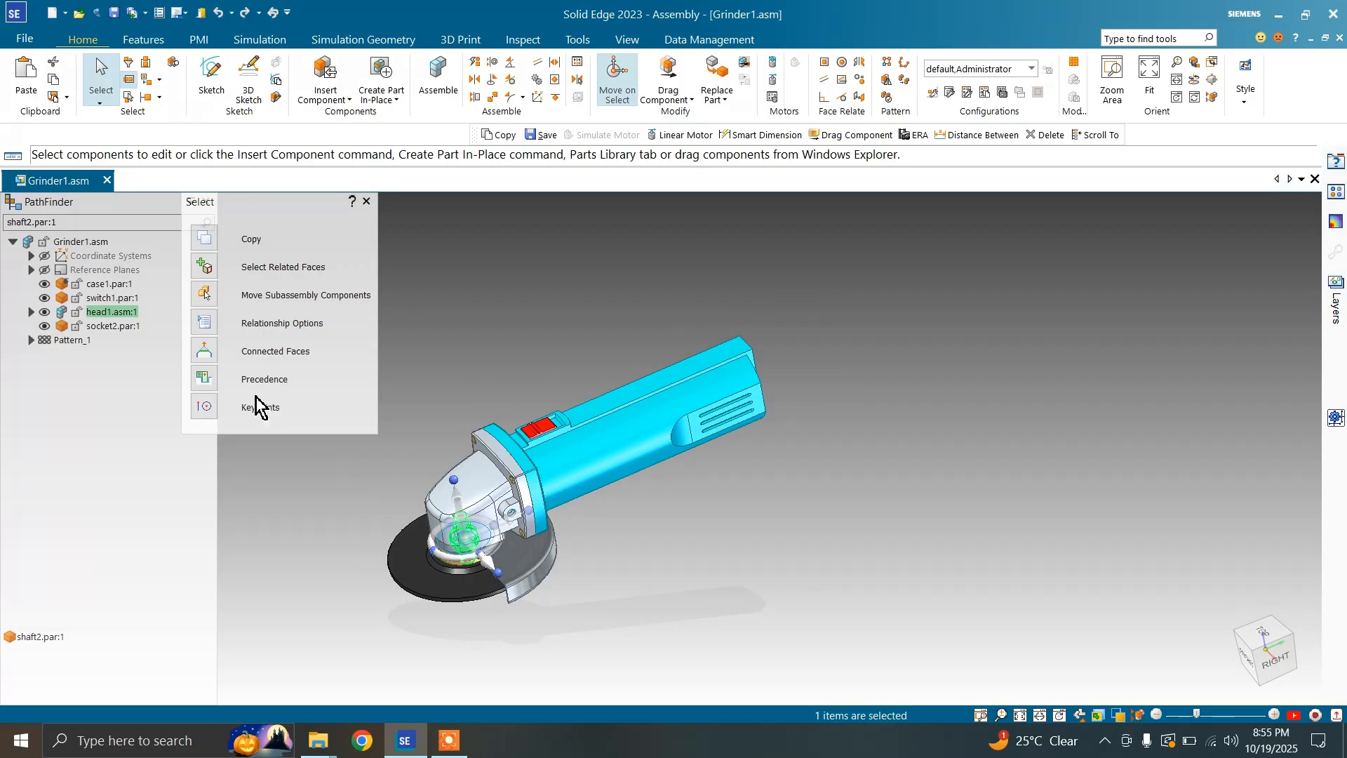
pyautogui.press('Escape')
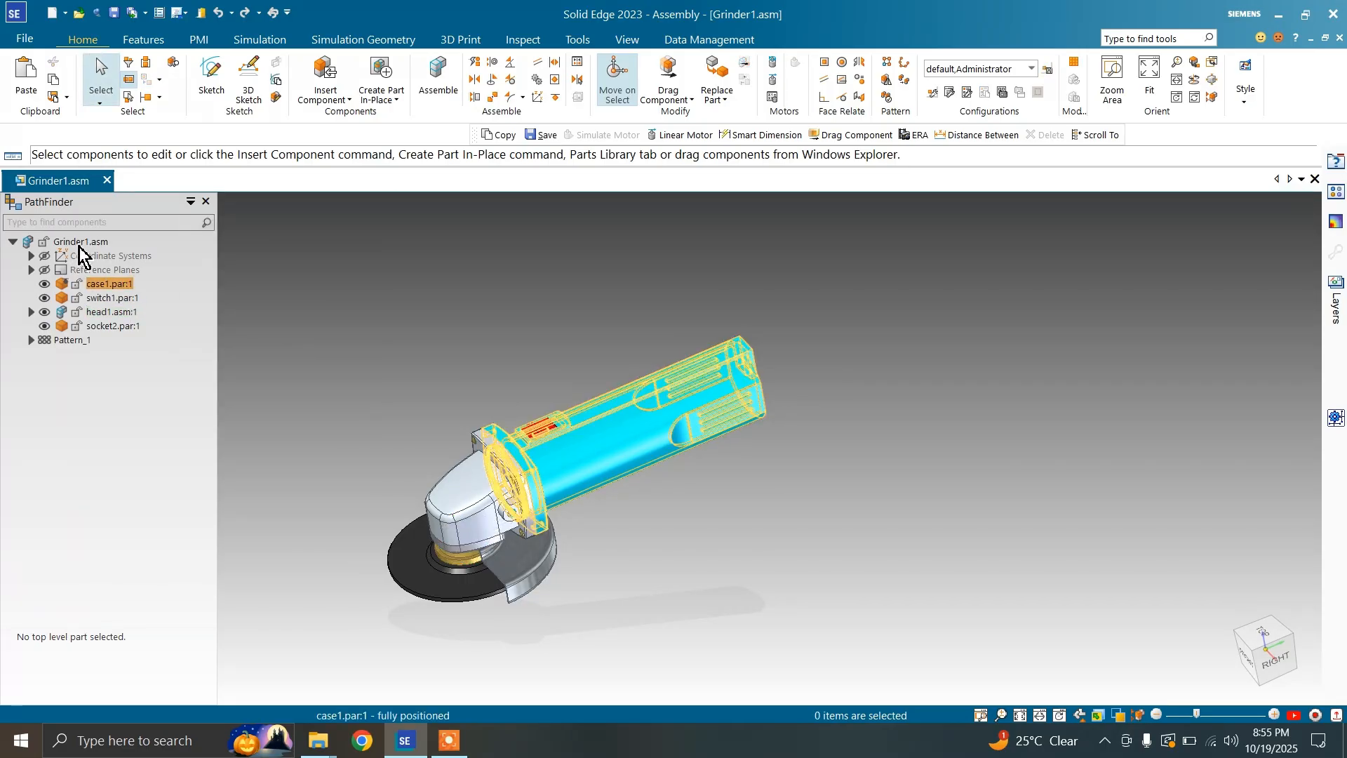
# Run Find Components on all parts in the assembly with the criterion Material contains steel
pyautogui.click(108, 223)
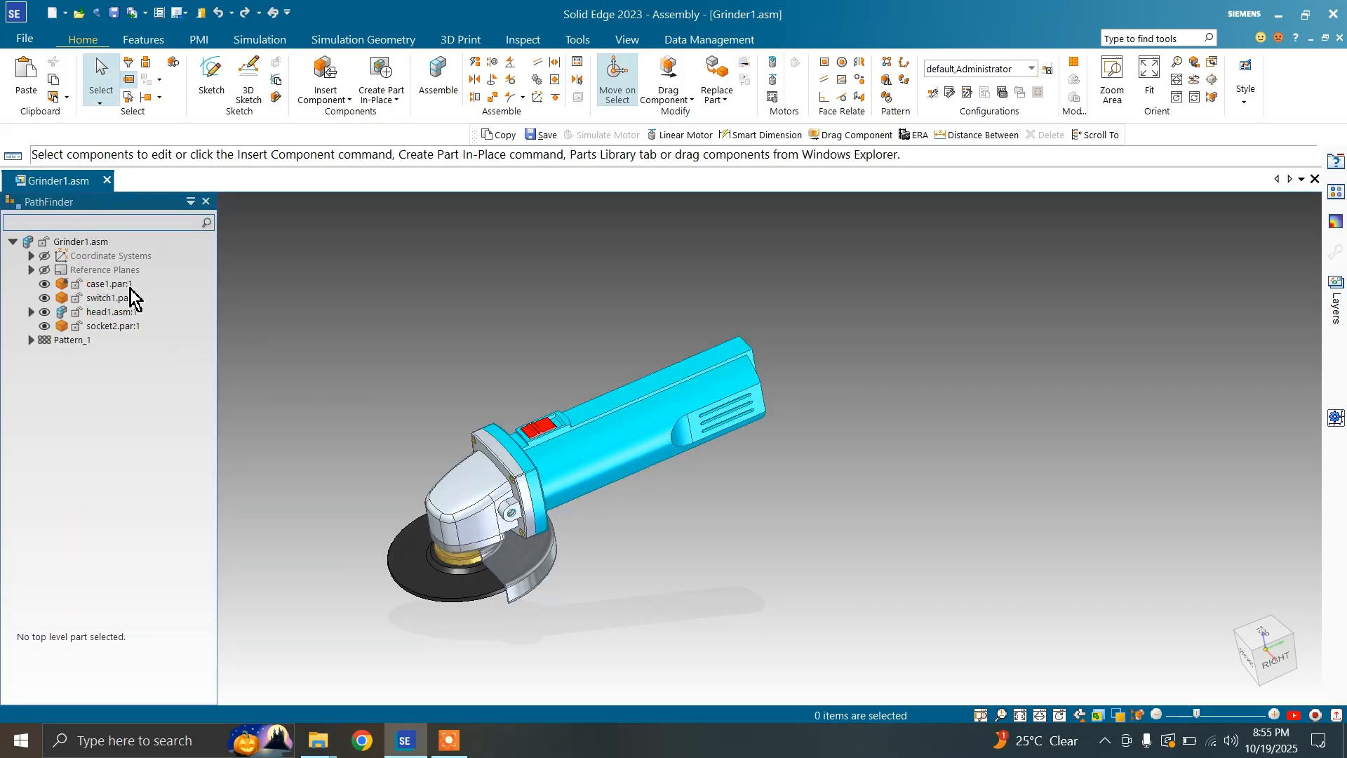
pyautogui.click(174, 63)
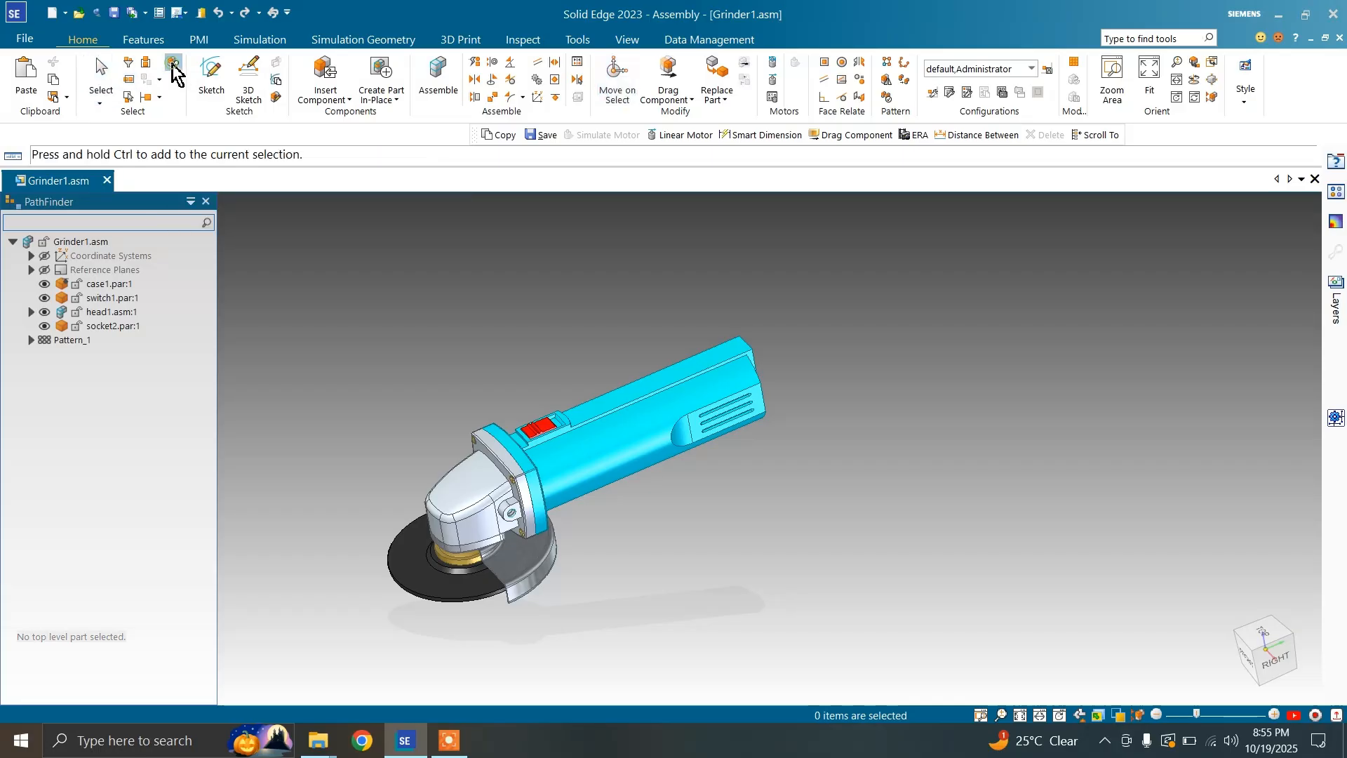
pyautogui.click(828, 379)
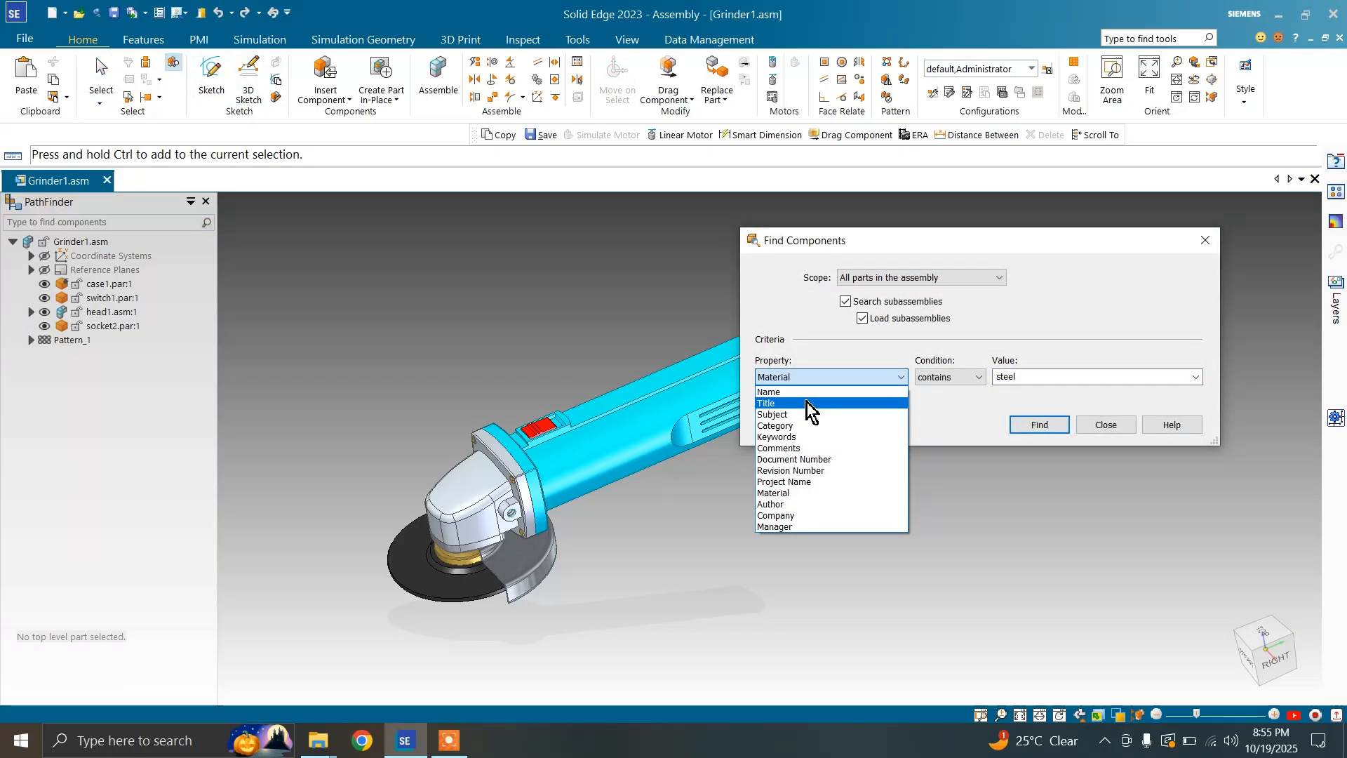
pyautogui.click(806, 402)
pyautogui.click(806, 383)
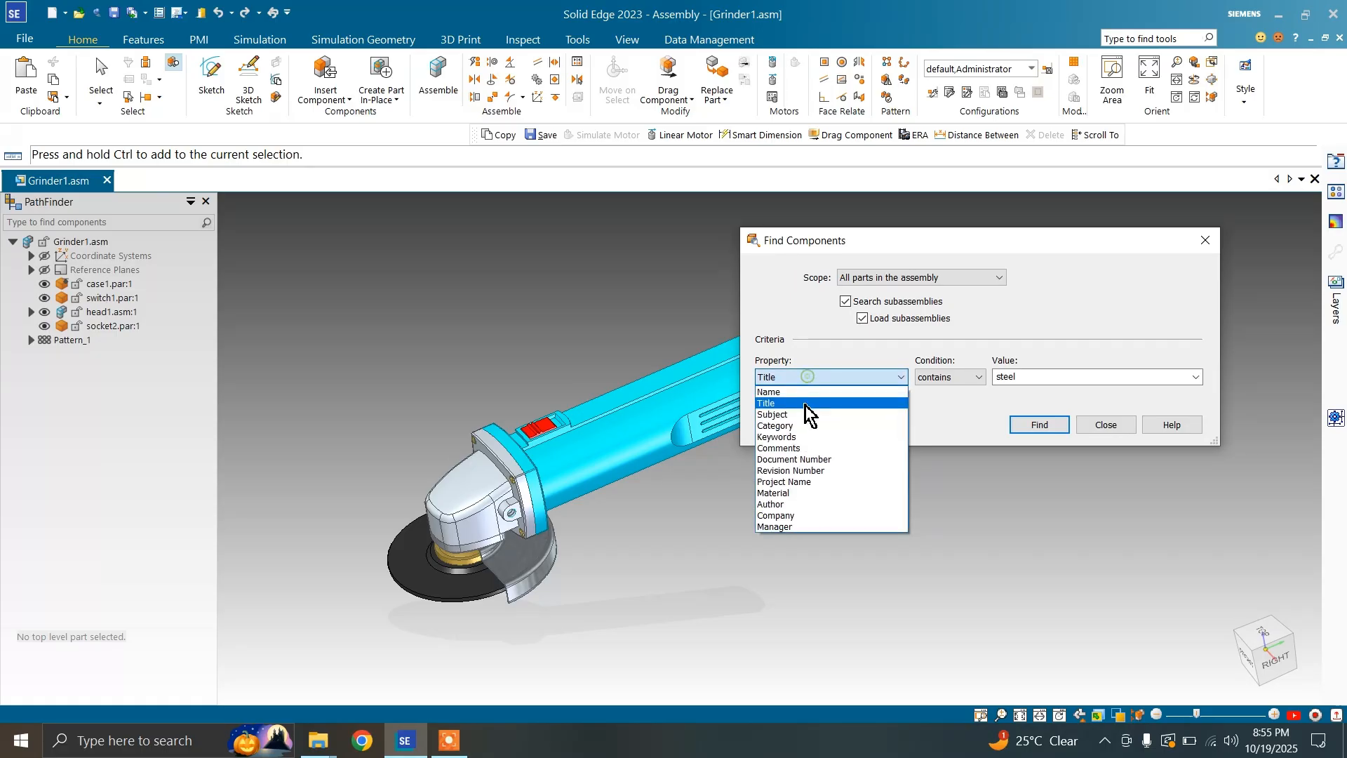
pyautogui.click(812, 493)
pyautogui.click(975, 380)
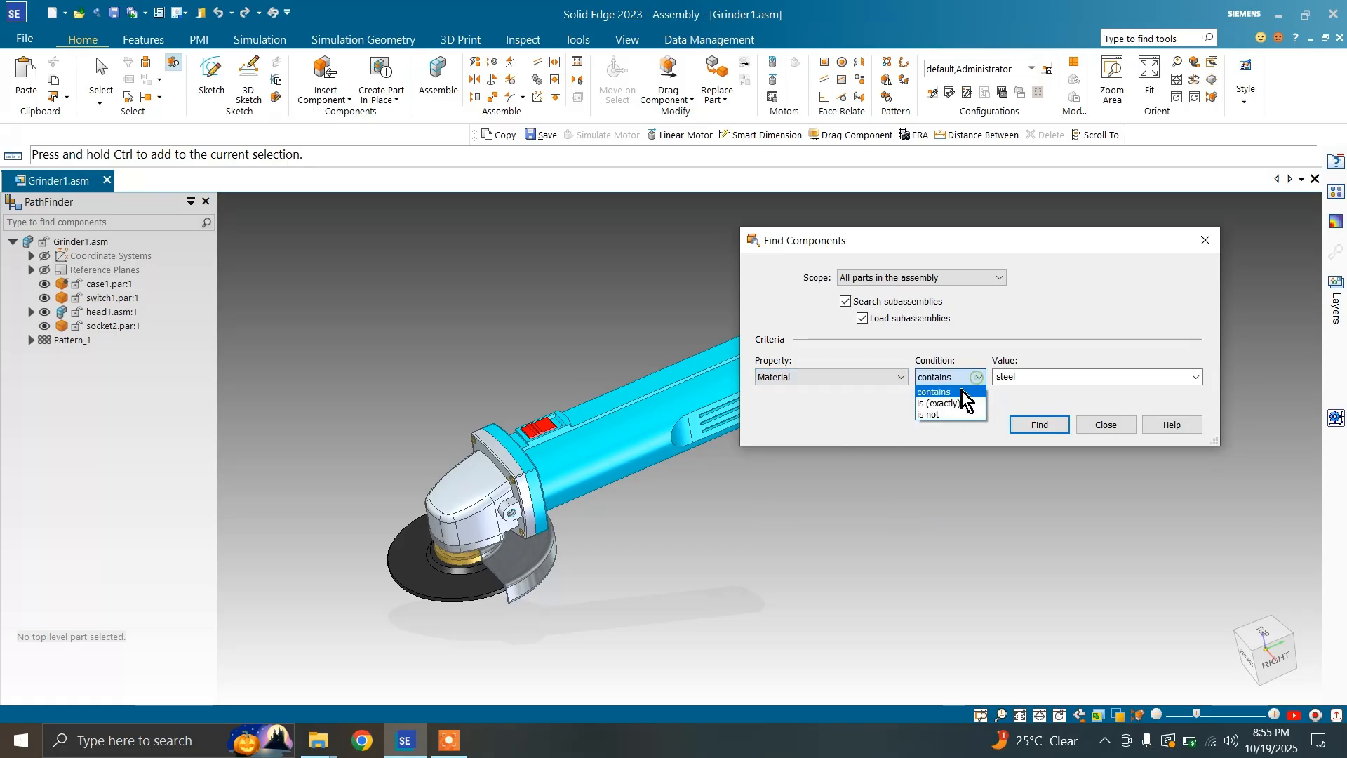
pyautogui.click(1026, 383)
pyautogui.doubleClick(1015, 379)
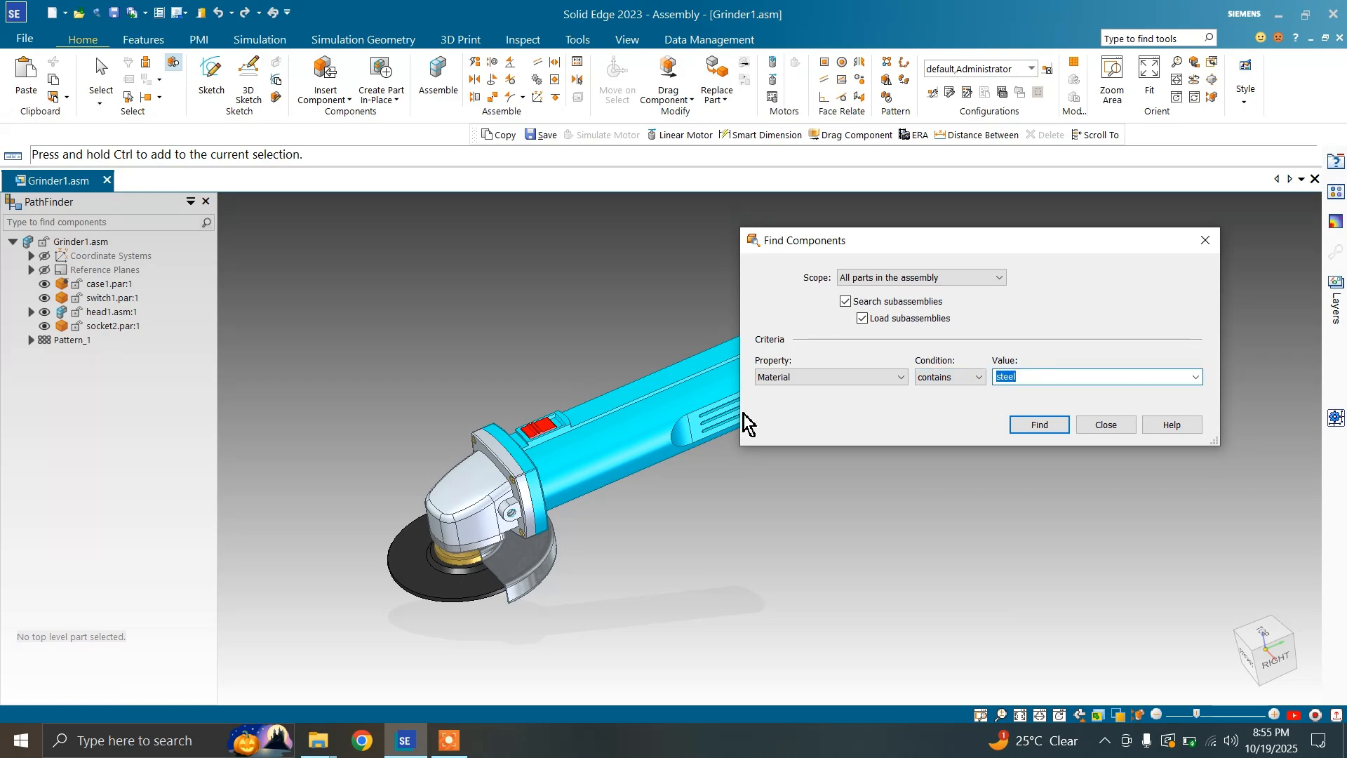
pyautogui.click(1024, 426)
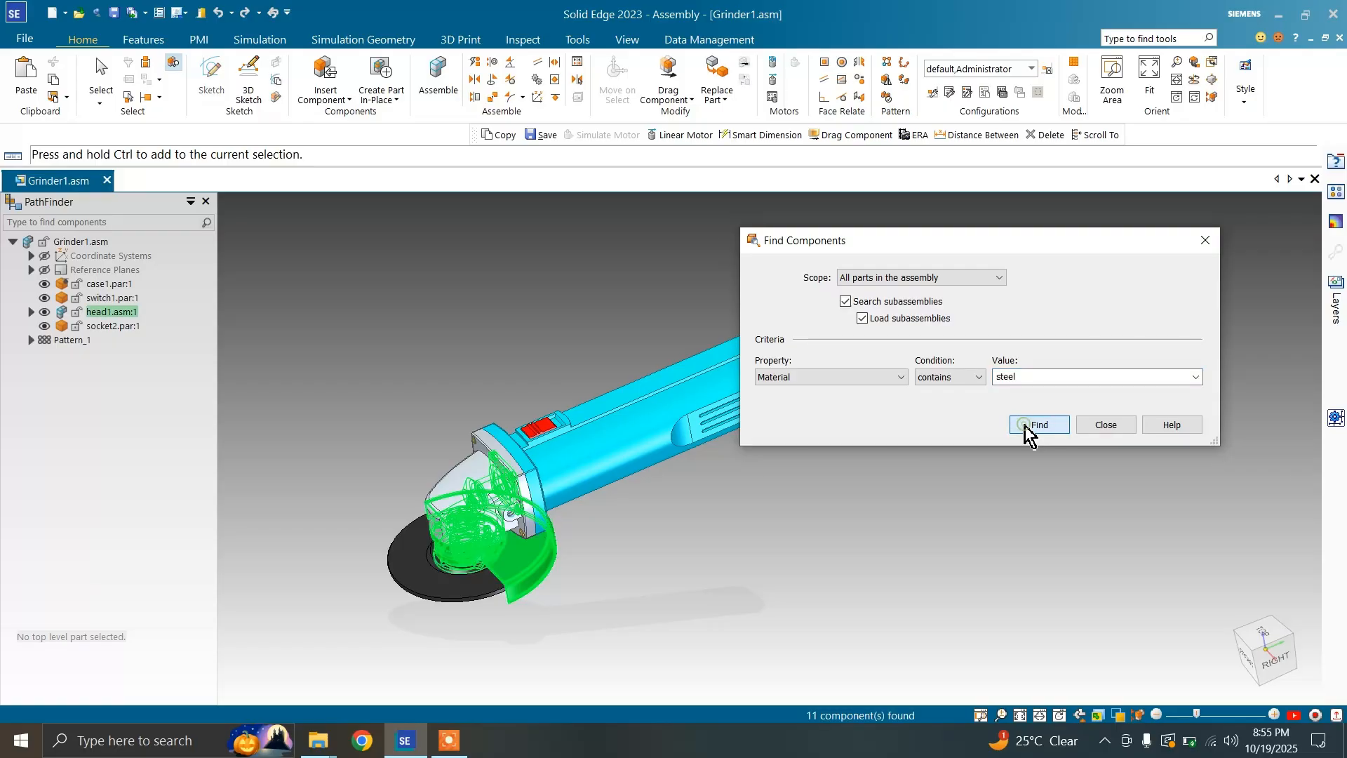
# Close the component search, examine the highlighted steel components from several angles, and clear the selection
pyautogui.click(1098, 426)
pyautogui.scroll(5, 495, 495)
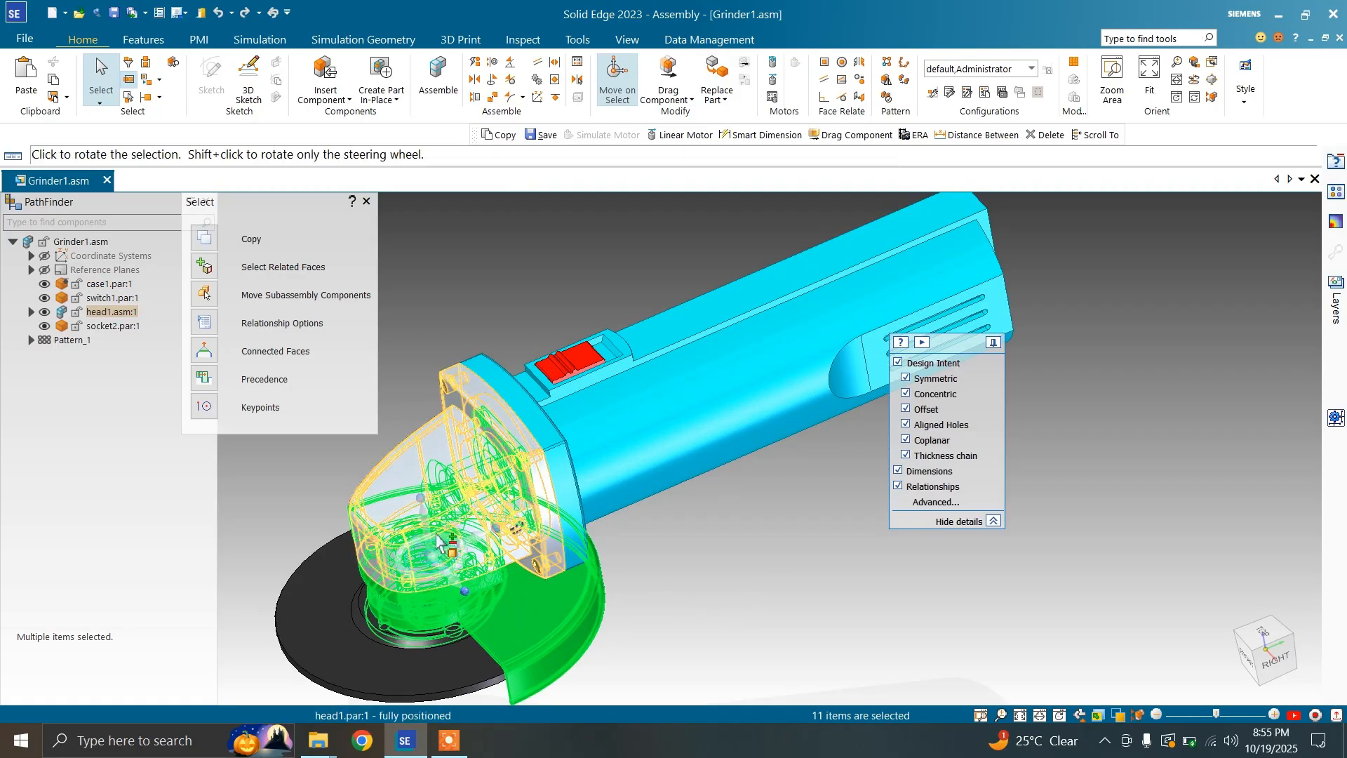
pyautogui.moveTo(494, 495); pyautogui.dragTo(718, 459, button='middle')
pyautogui.scroll(-4, 719, 460)
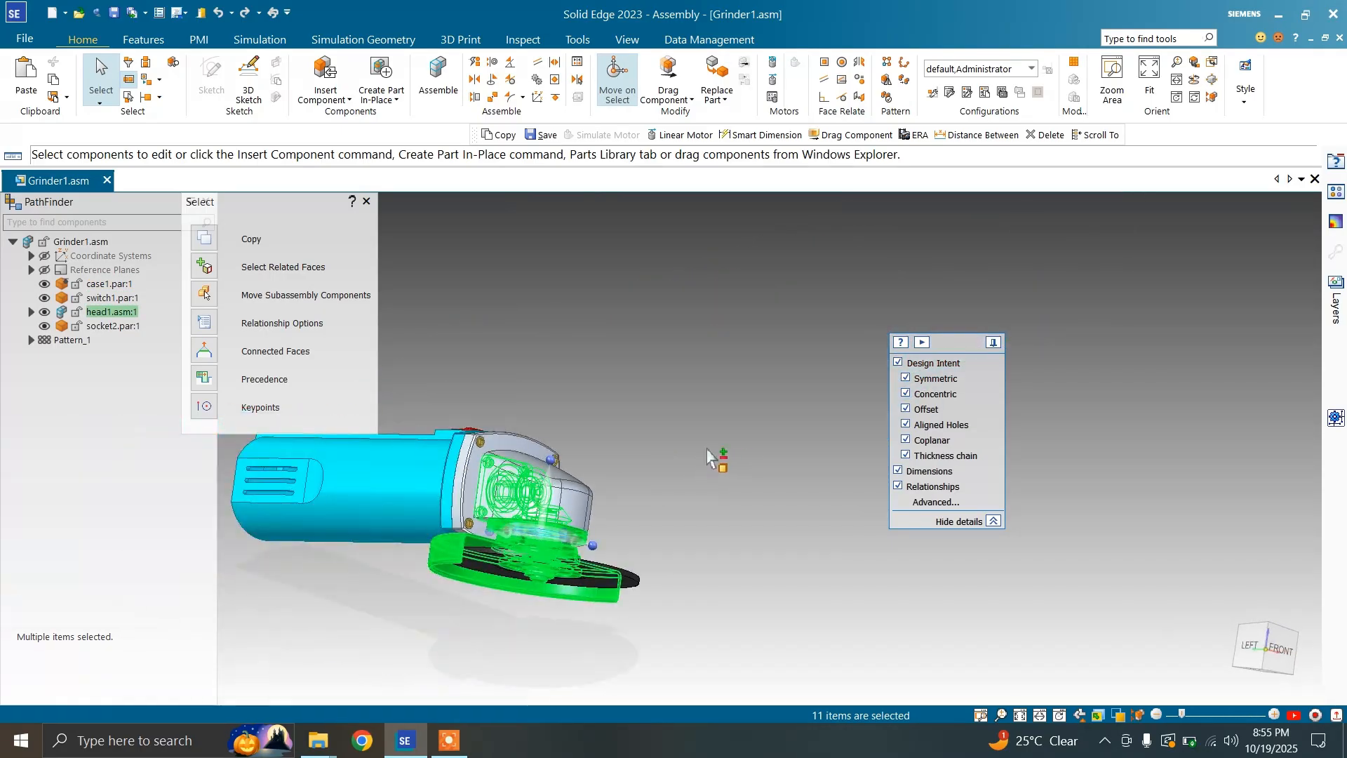
pyautogui.scroll(6, 501, 567)
pyautogui.moveTo(501, 567); pyautogui.dragTo(542, 593, button='middle')
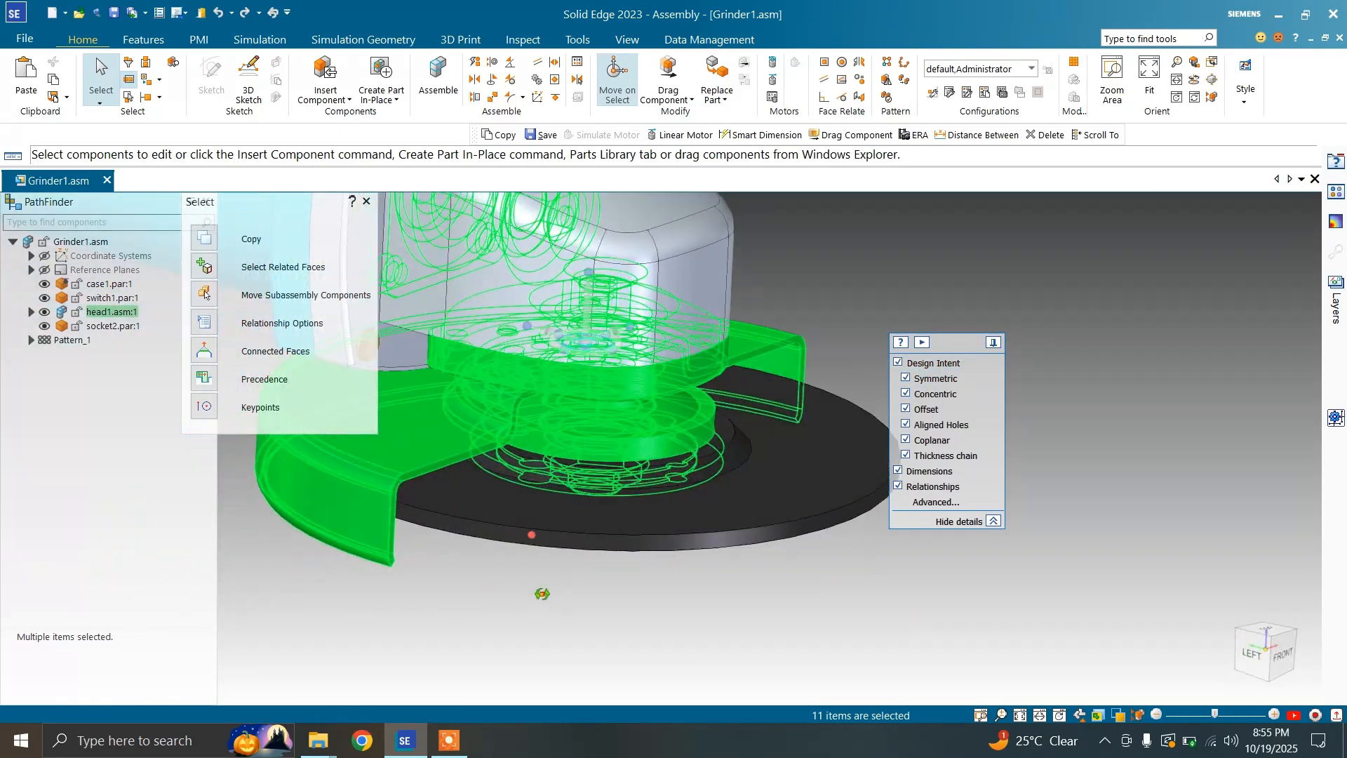
pyautogui.scroll(-6, 548, 489)
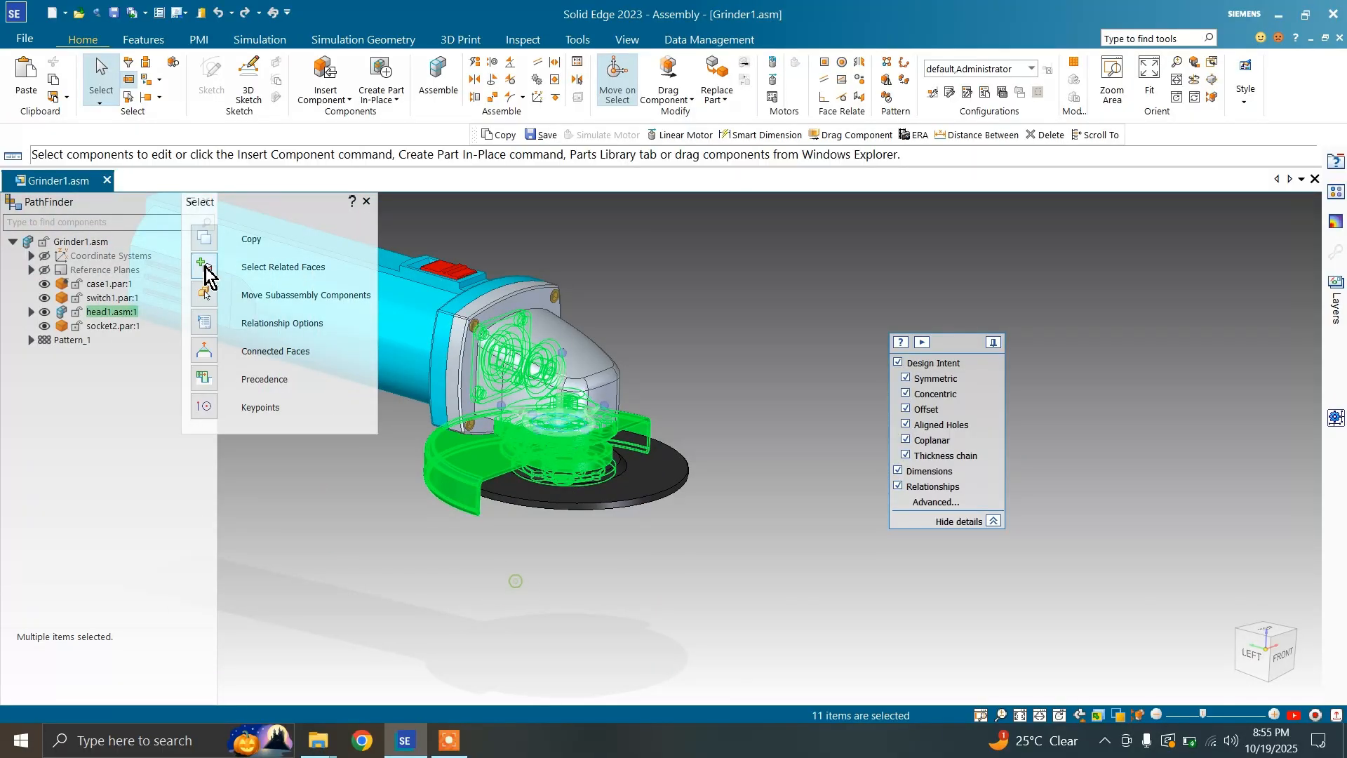
pyautogui.press('Escape')
pyautogui.click(172, 62)
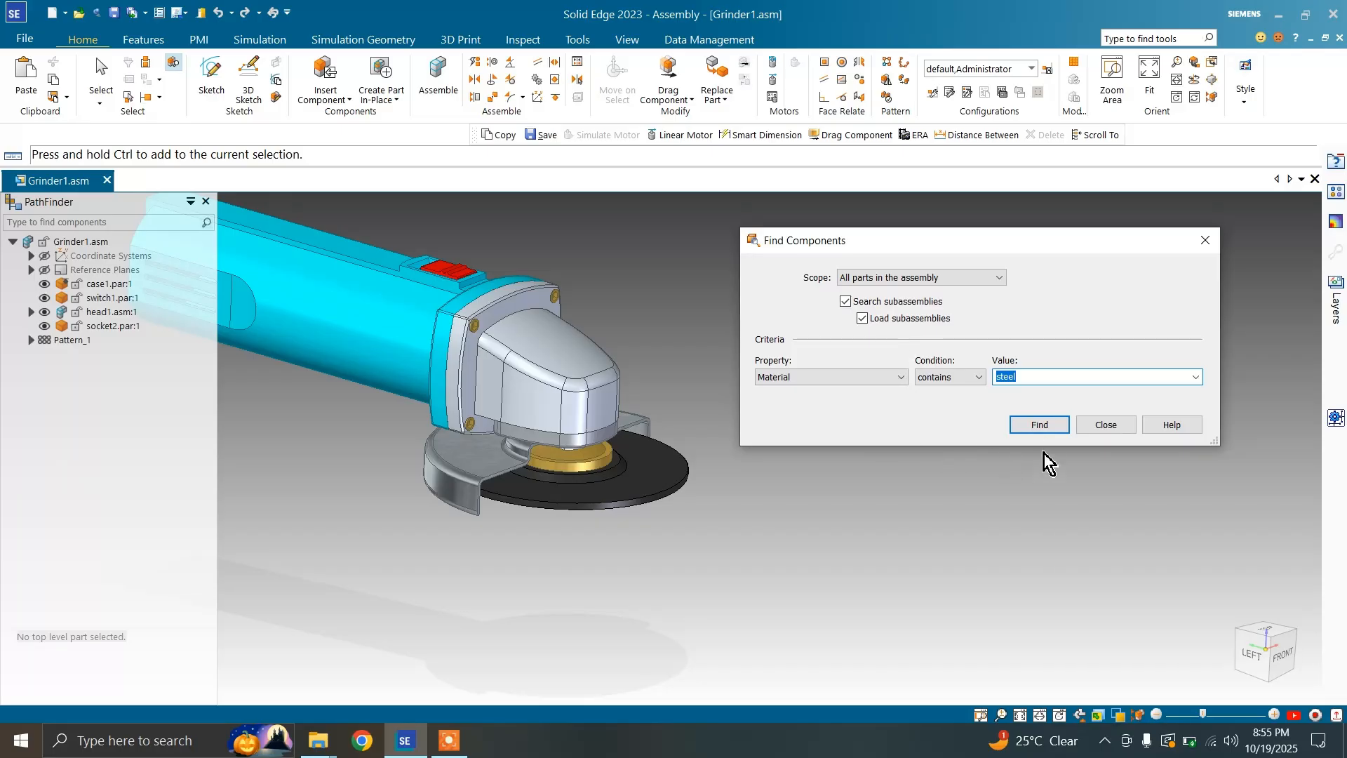
pyautogui.click(1103, 425)
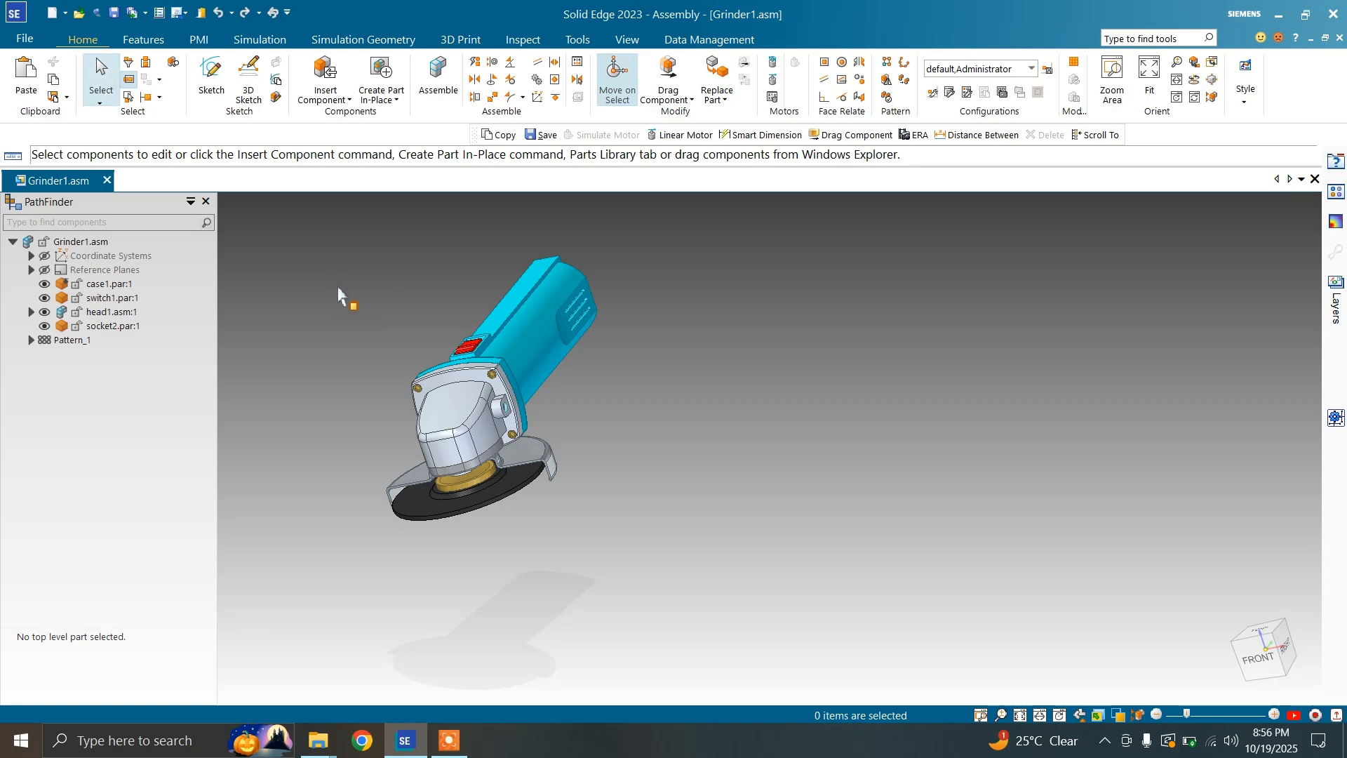
# Select the case in the assembly and open its part document, case1.par, in a new window
pyautogui.click(561, 312)
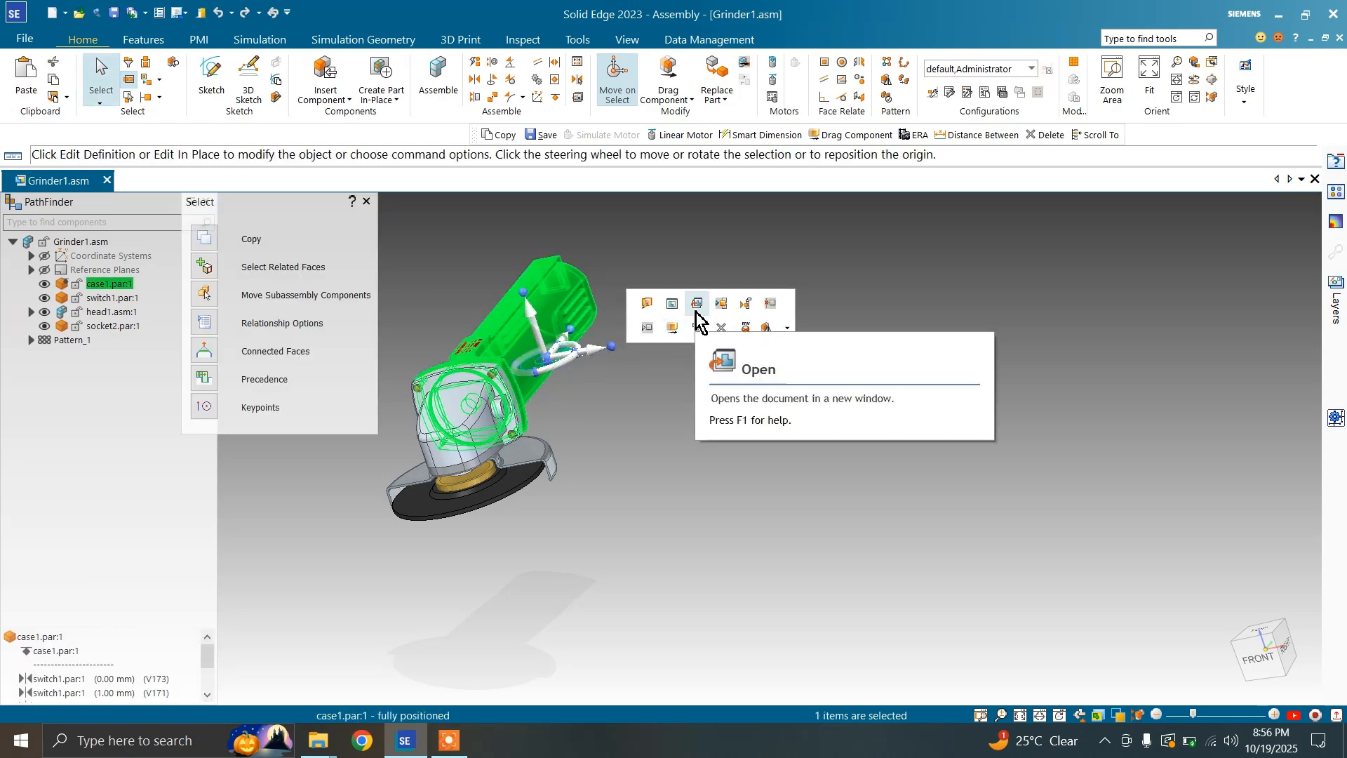
pyautogui.click(672, 327)
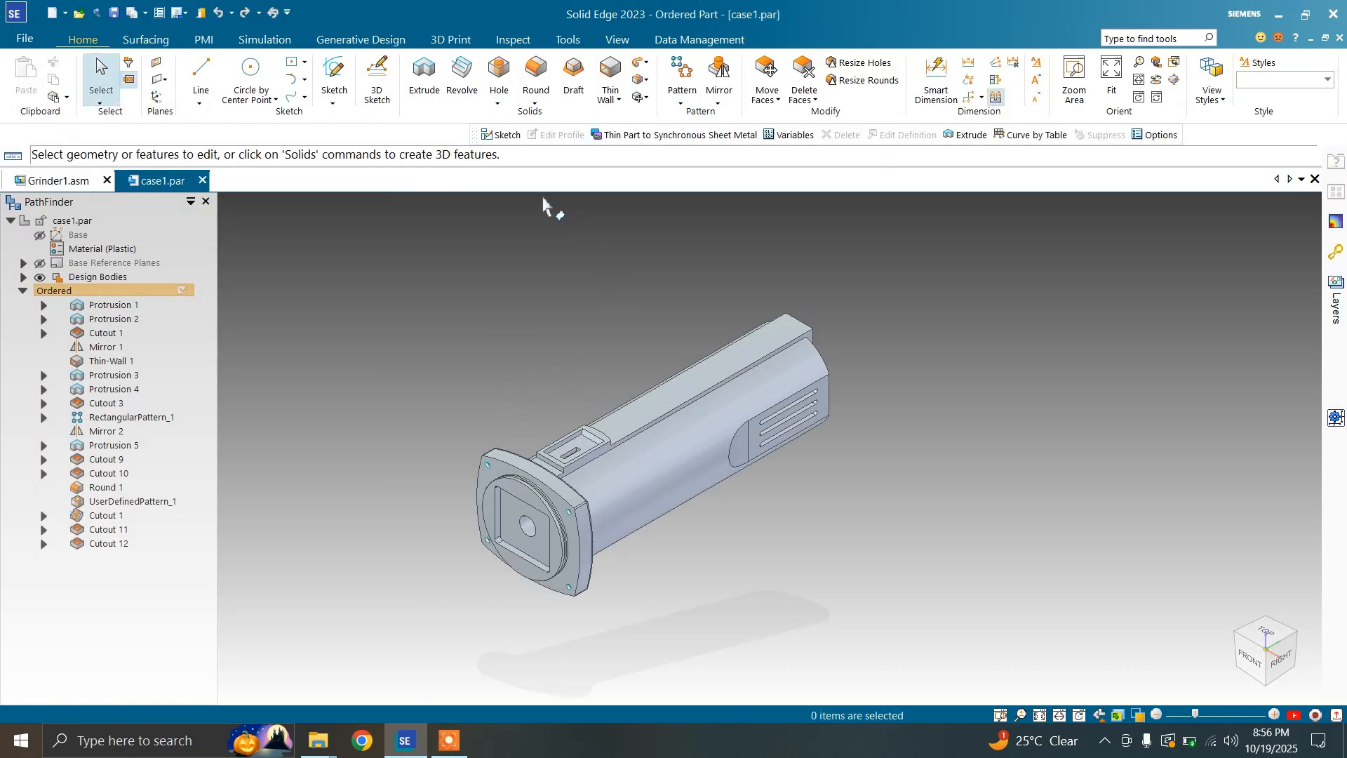
pyautogui.scroll(2, 557, 469)
pyautogui.moveTo(565, 467)
pyautogui.mouseDown(button='middle')
pyautogui.moveTo(631, 454)
pyautogui.moveTo(588, 460)
pyautogui.mouseUp(button='middle')
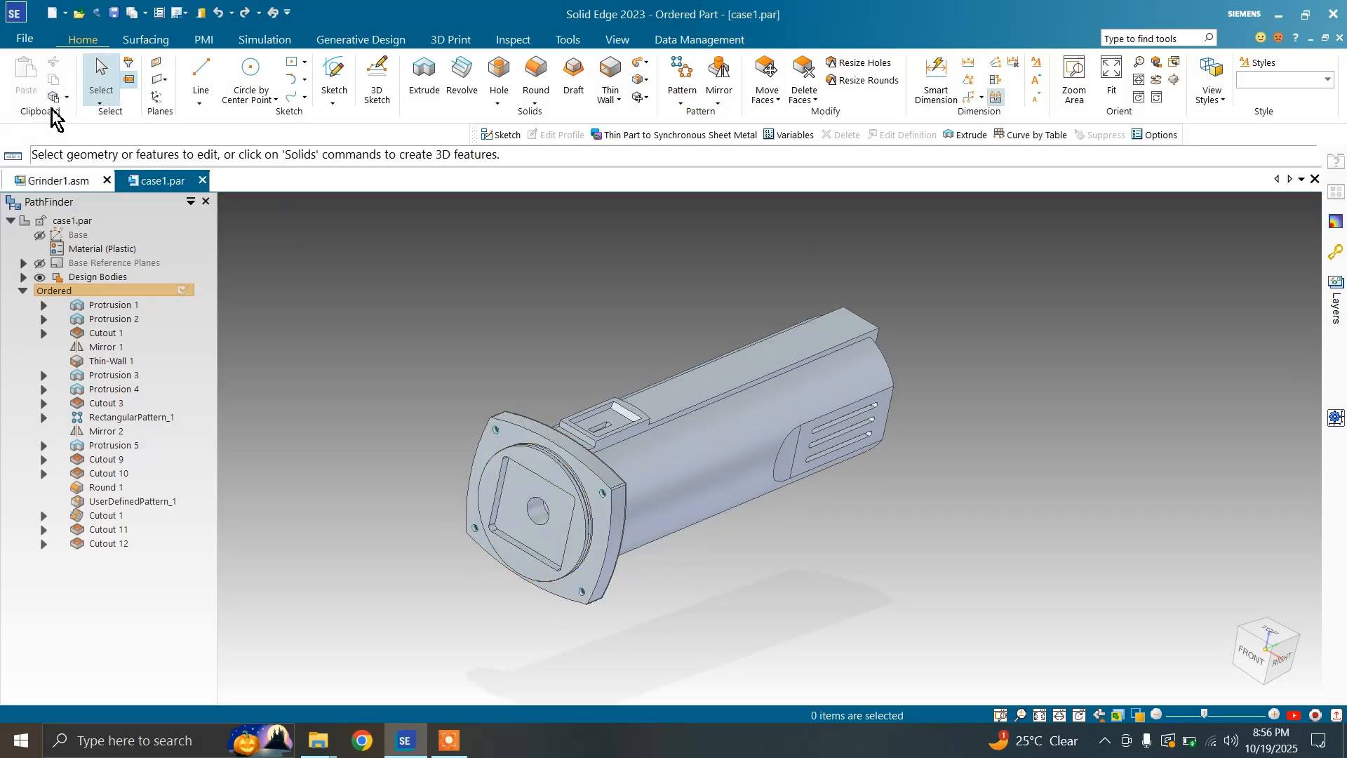
# Try to copy the user-defined pattern of mounting holes on the case's flange, and clear the selection
pyautogui.click(497, 437)
pyautogui.scroll(3, 516, 449)
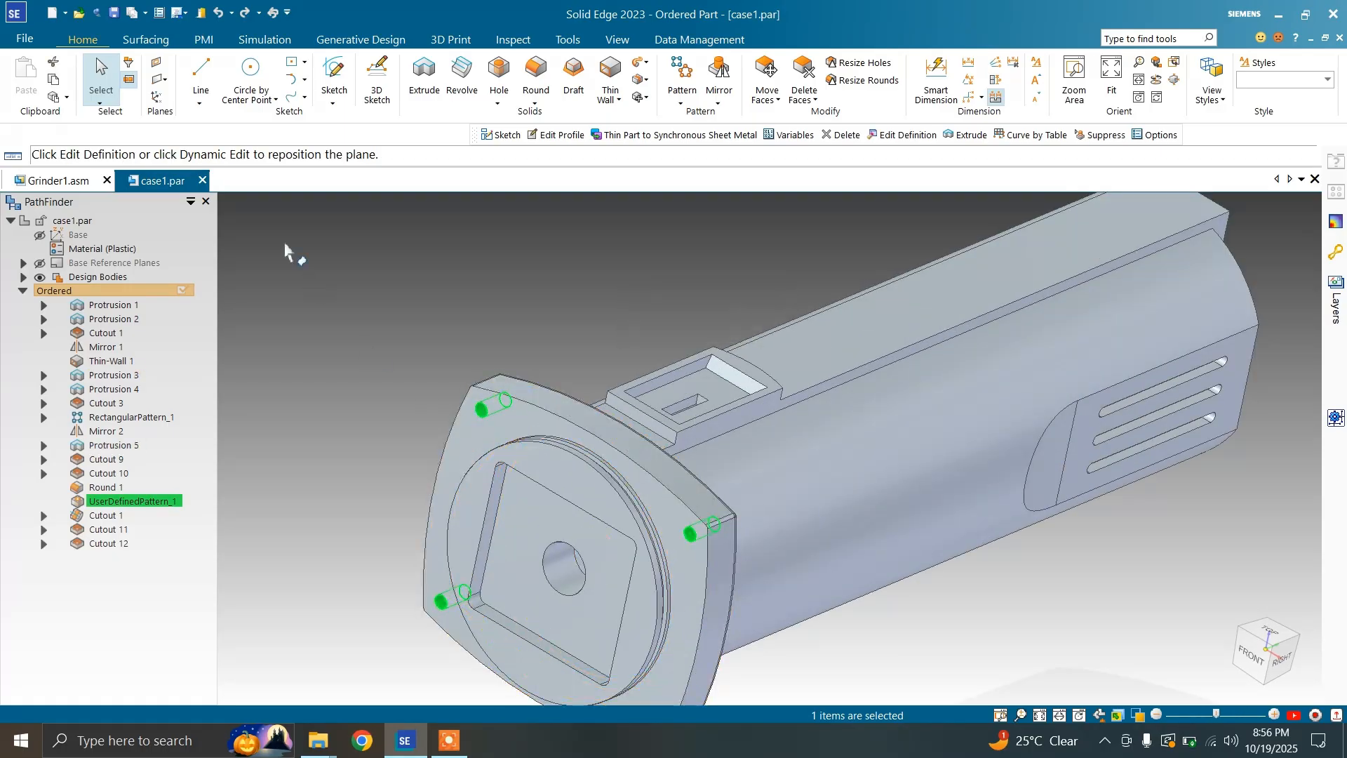
pyautogui.click(53, 85)
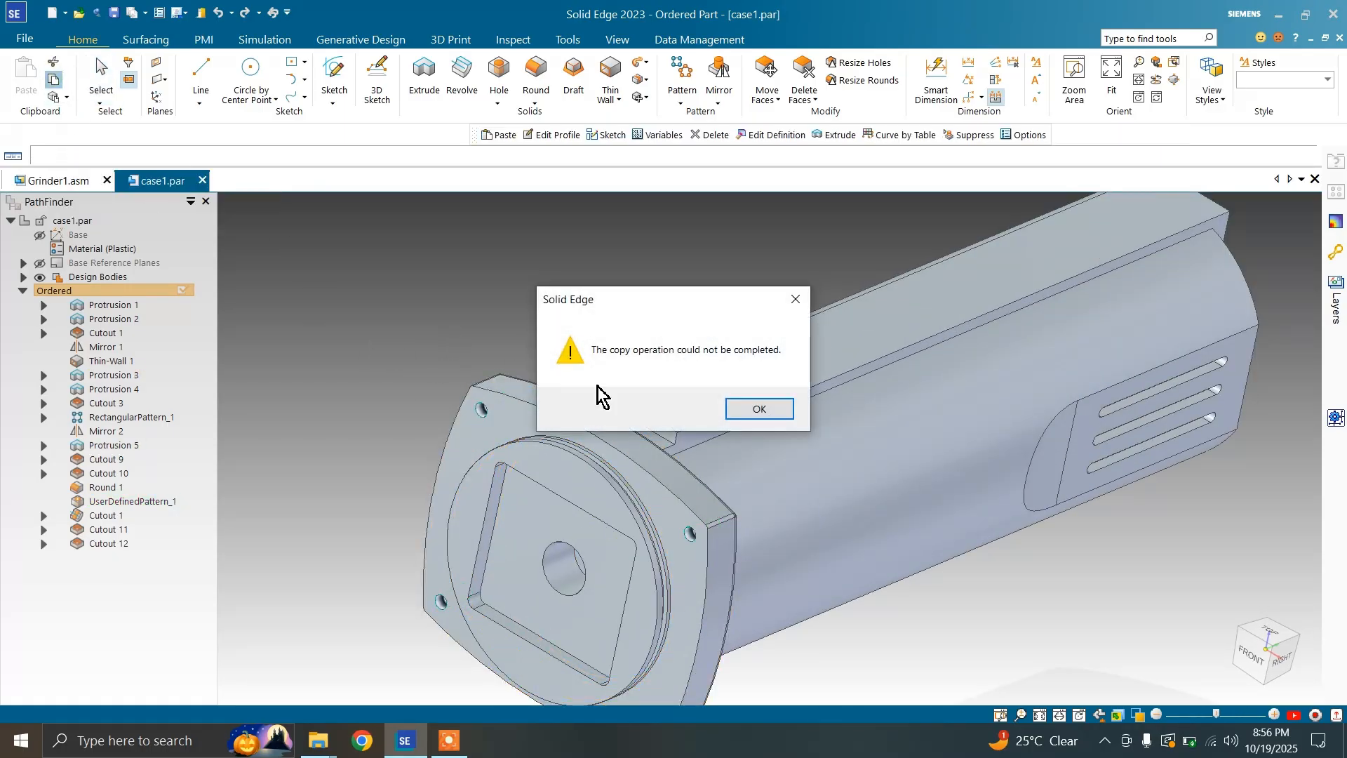
pyautogui.click(766, 416)
pyautogui.scroll(-3, 516, 392)
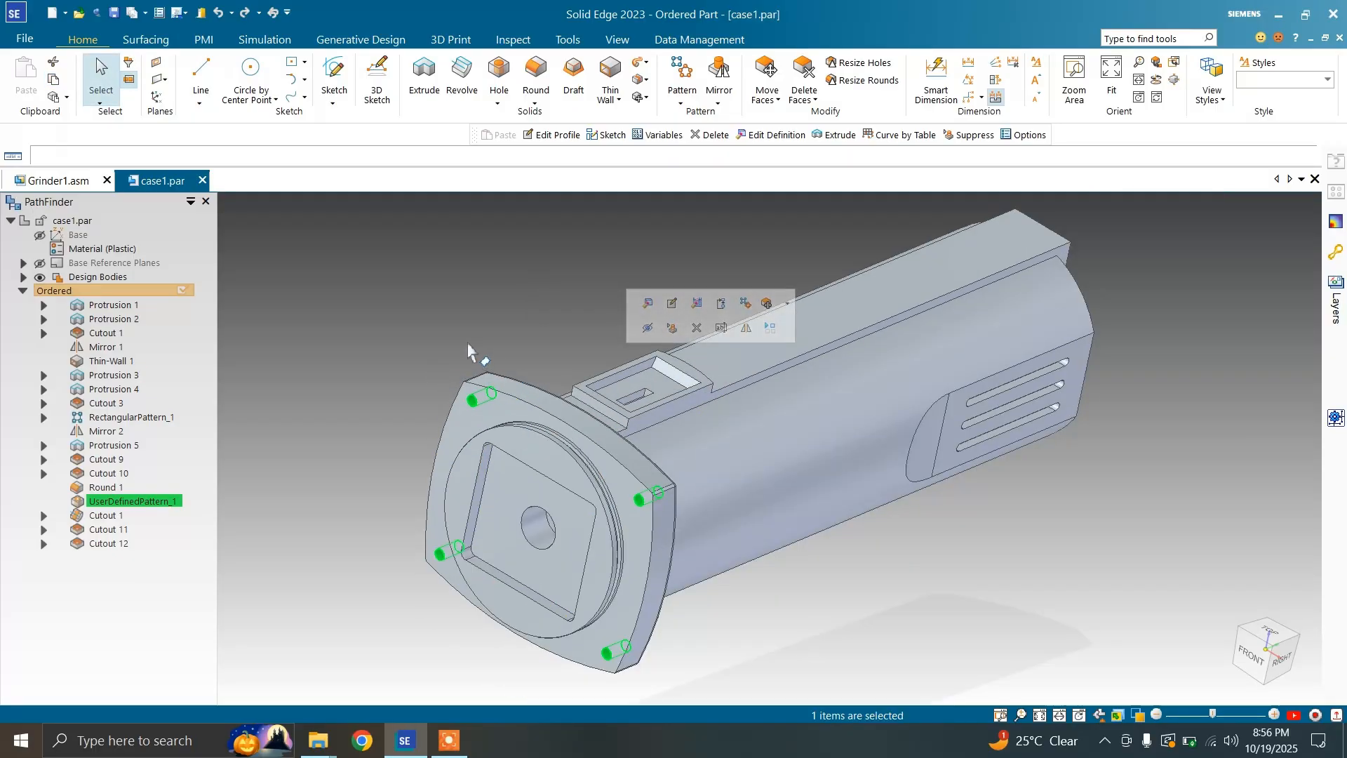
pyautogui.press('Escape')
# Copy the round cutout at the center of the flange recess and paste it onto the case's raised flat upper face
pyautogui.click(537, 527)
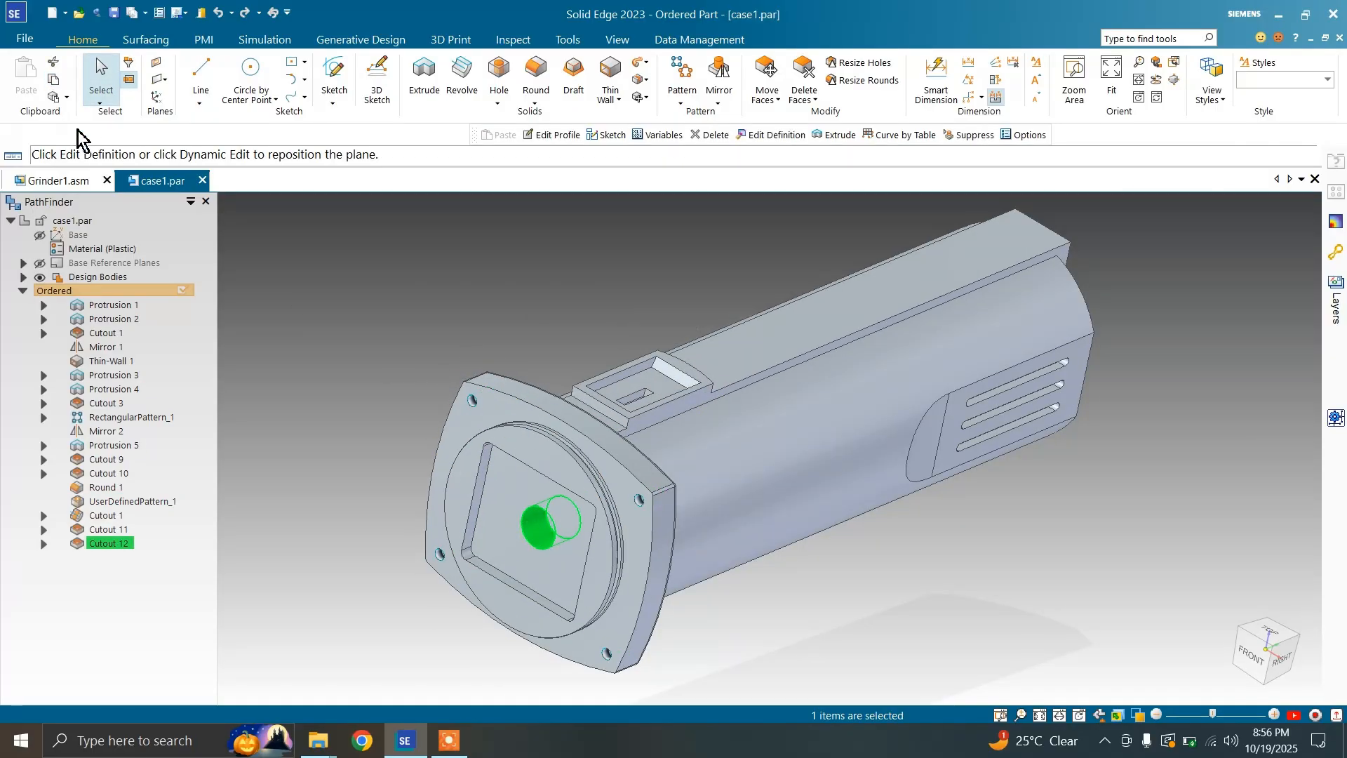
pyautogui.click(59, 81)
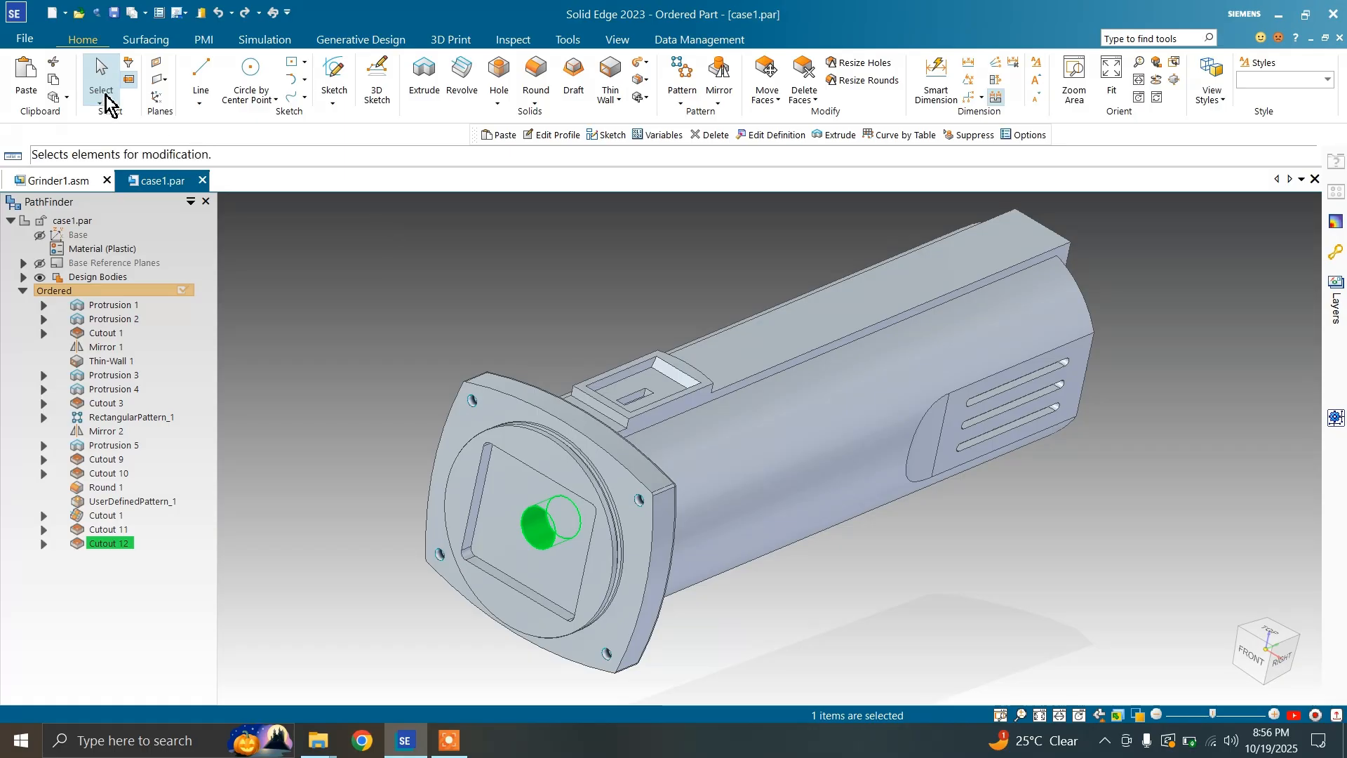
pyautogui.click(33, 84)
pyautogui.scroll(-2, 595, 293)
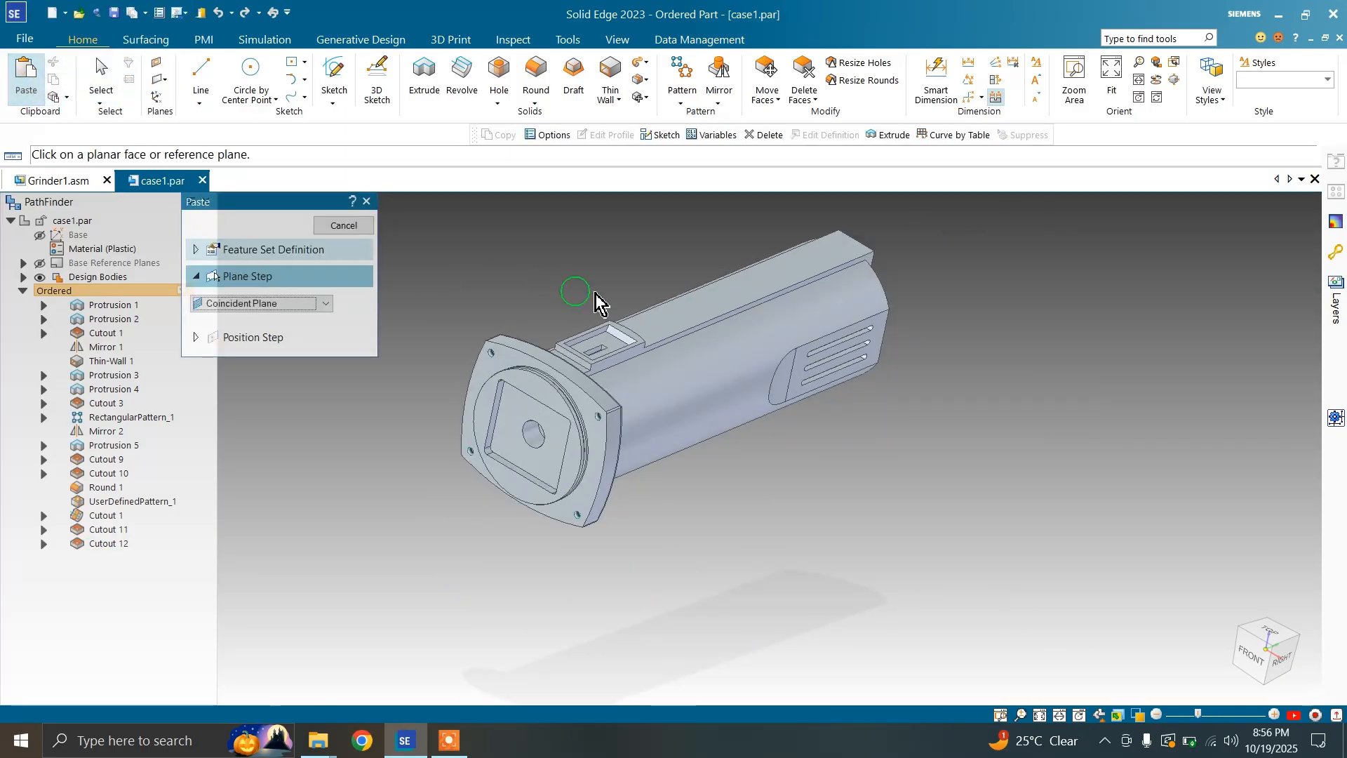
pyautogui.scroll(2, 663, 303)
pyautogui.click(684, 324)
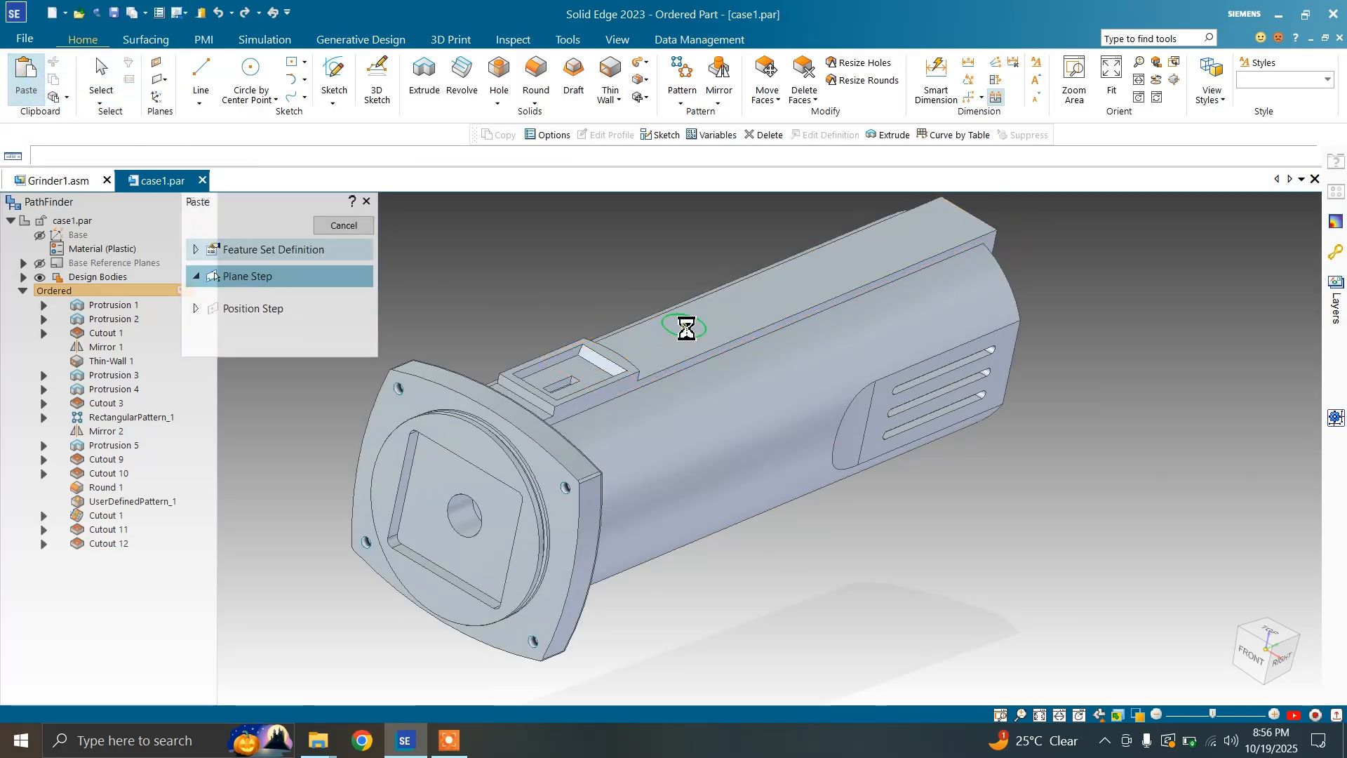
# Paste a second copy of the round cutout using the same raised flat face, and end the Paste command
pyautogui.scroll(3, 725, 325)
pyautogui.scroll(-2, 730, 324)
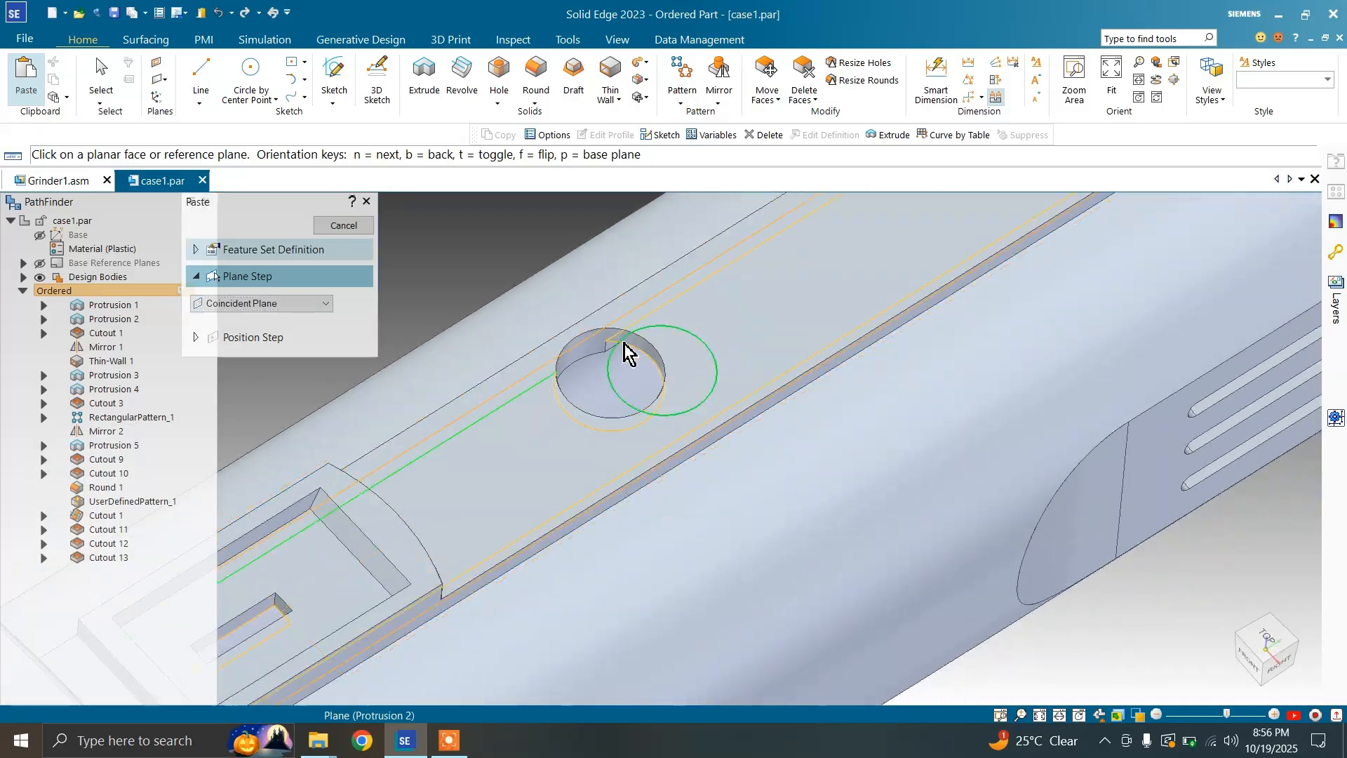
pyautogui.click(727, 313)
pyautogui.scroll(-3, 602, 318)
pyautogui.press('Escape')
pyautogui.scroll(-1, 603, 287)
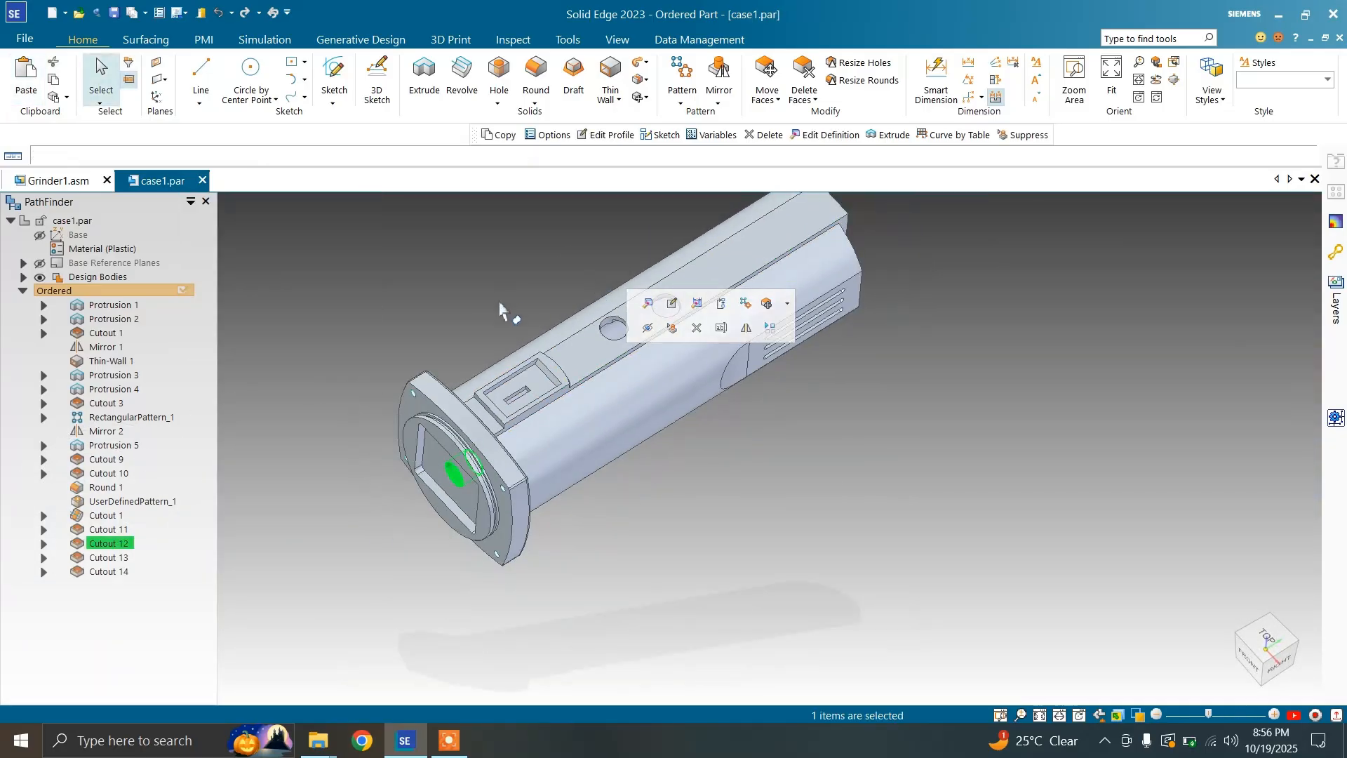
# Clear the selection and undo both pasted cutouts
pyautogui.click(521, 280)
pyautogui.hotkey('ctrl', 'z')
pyautogui.hotkey('ctrl', 'z')
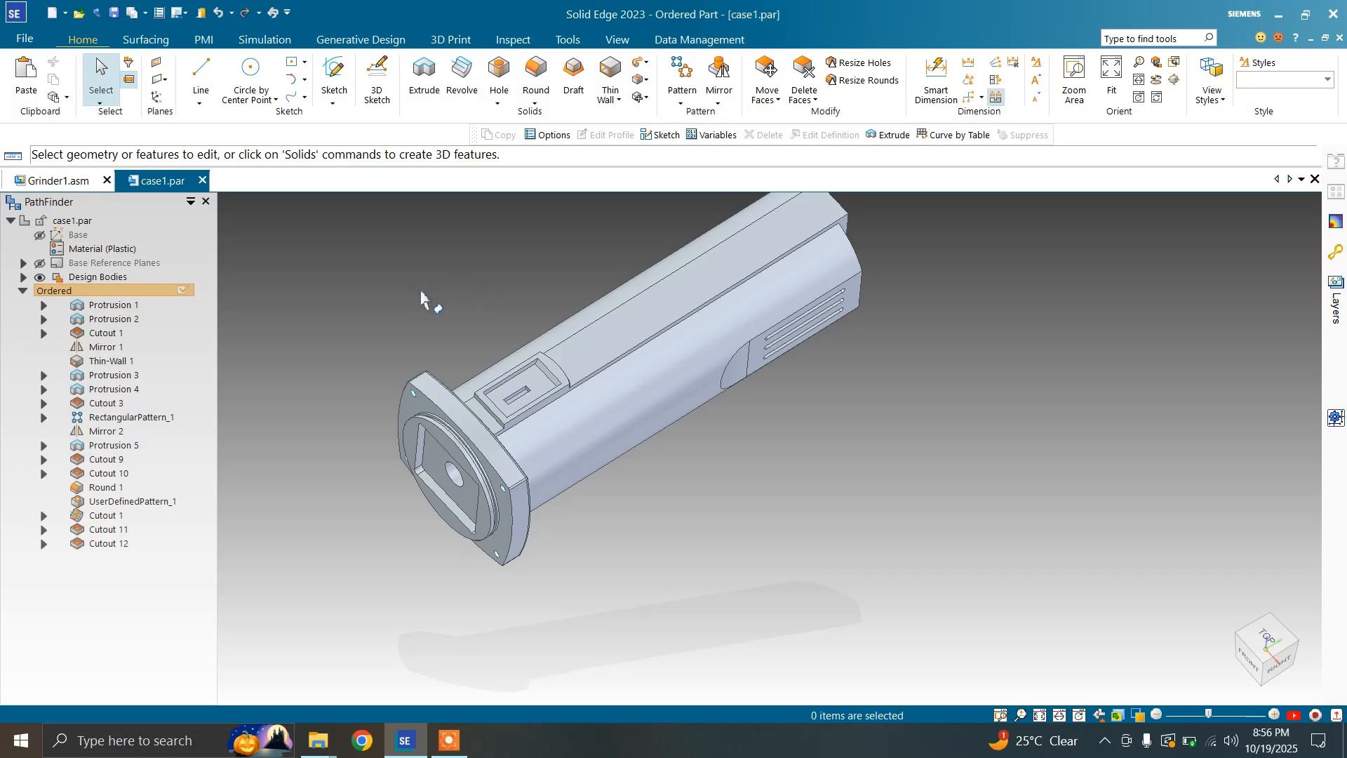
pyautogui.moveTo(421, 299); pyautogui.dragTo(435, 293, button='middle')
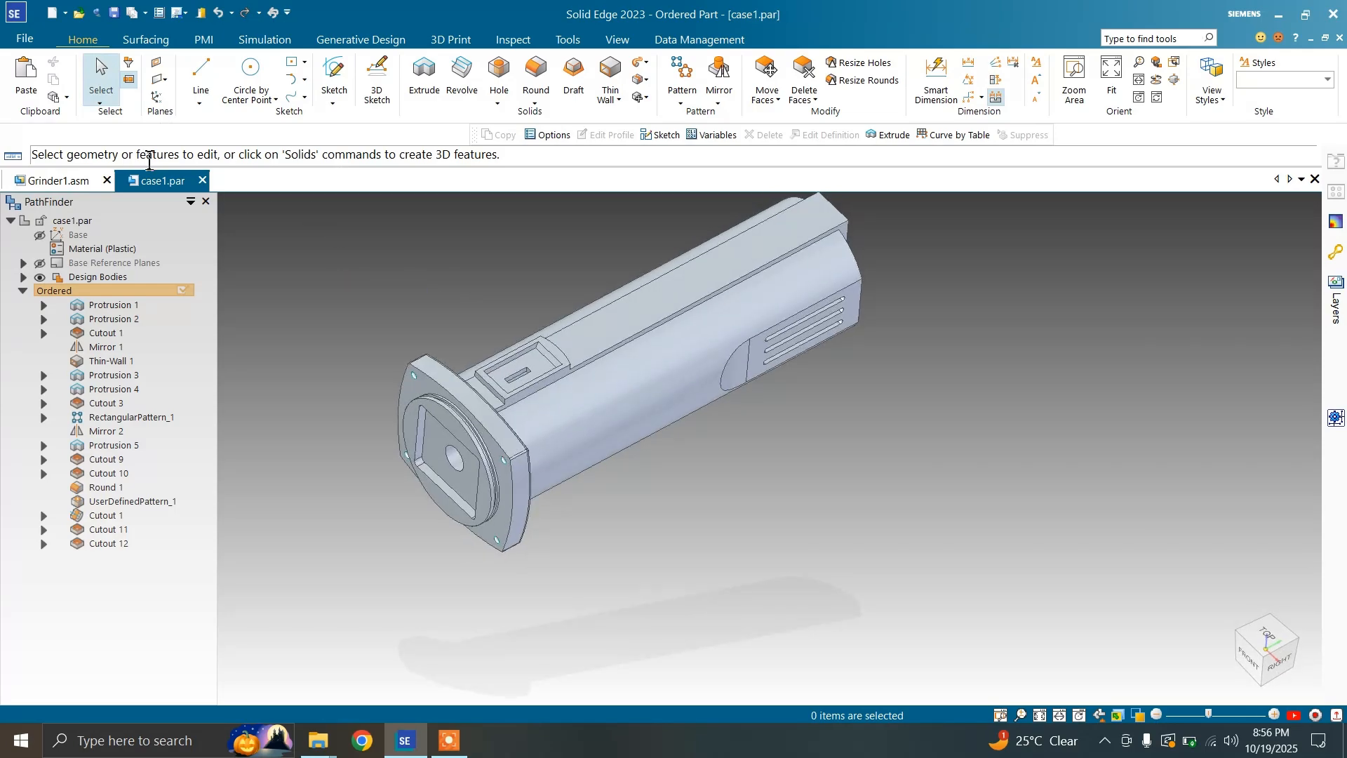
# Start a Part Copy, filter the Training folder to part documents and choose 2holebar.par as the source
pyautogui.click(68, 98)
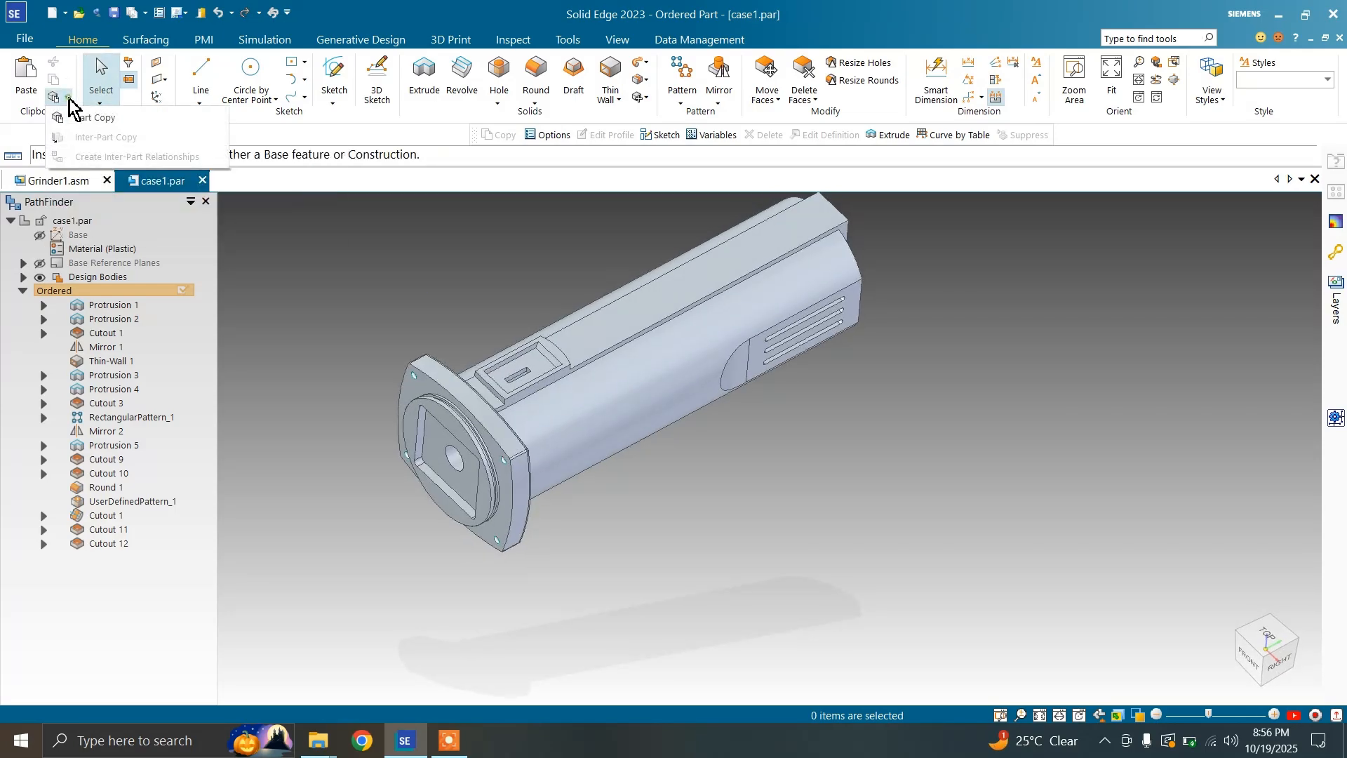
pyautogui.click(93, 118)
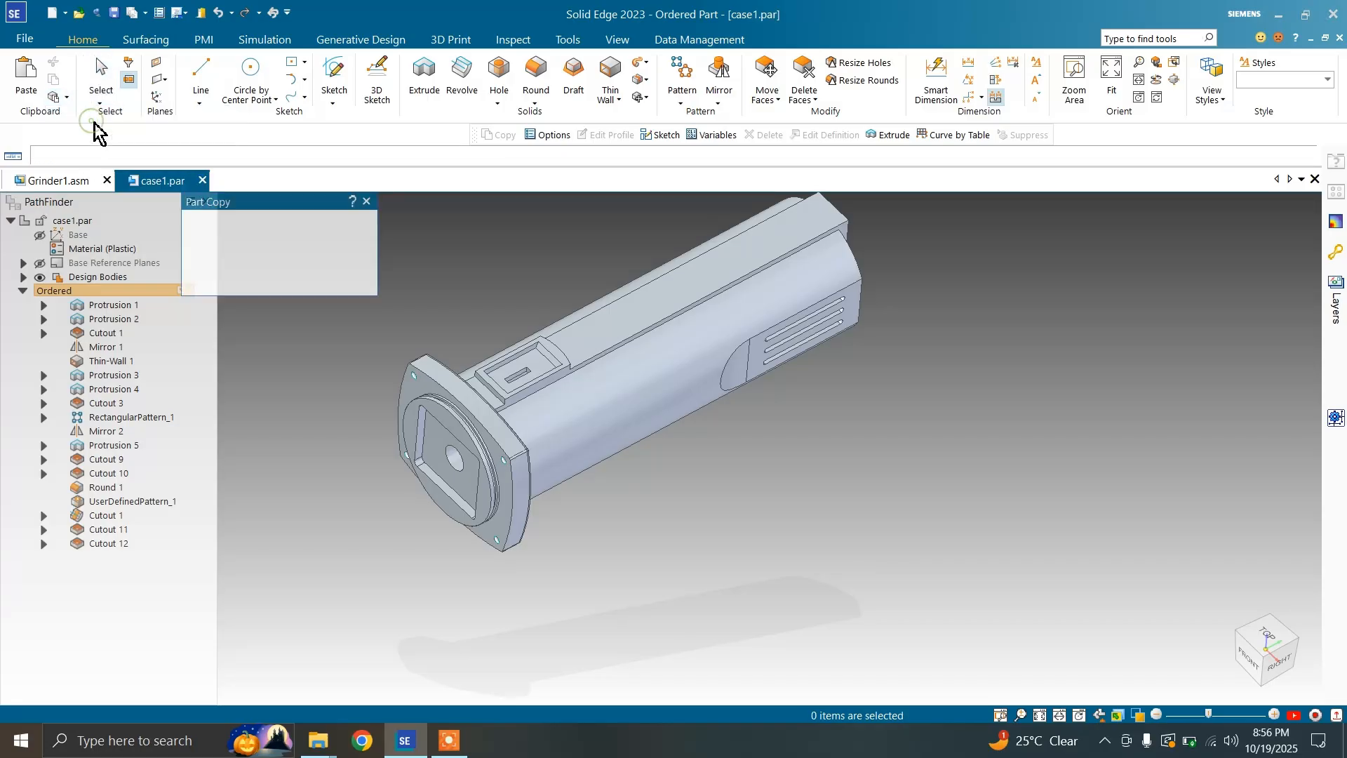
pyautogui.scroll(-1, 646, 280)
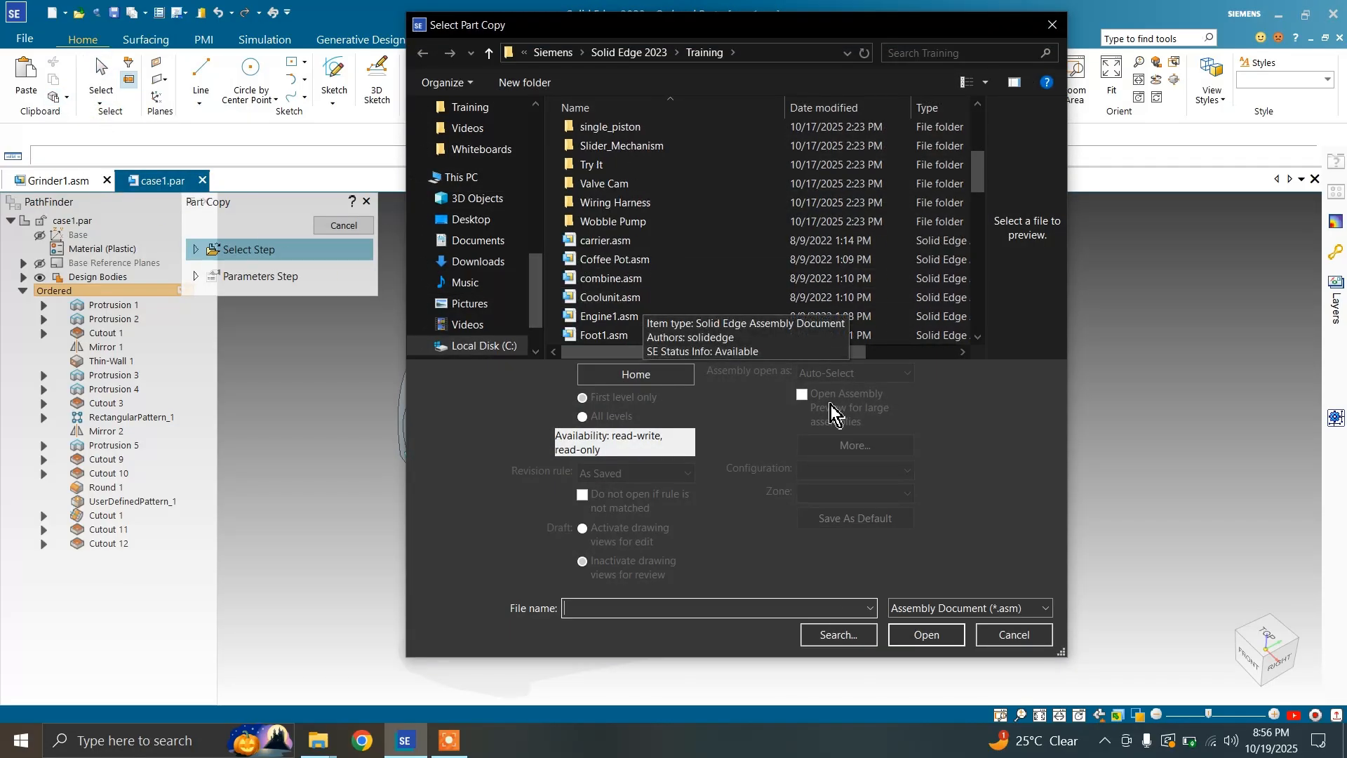
pyautogui.click(925, 609)
pyautogui.click(933, 624)
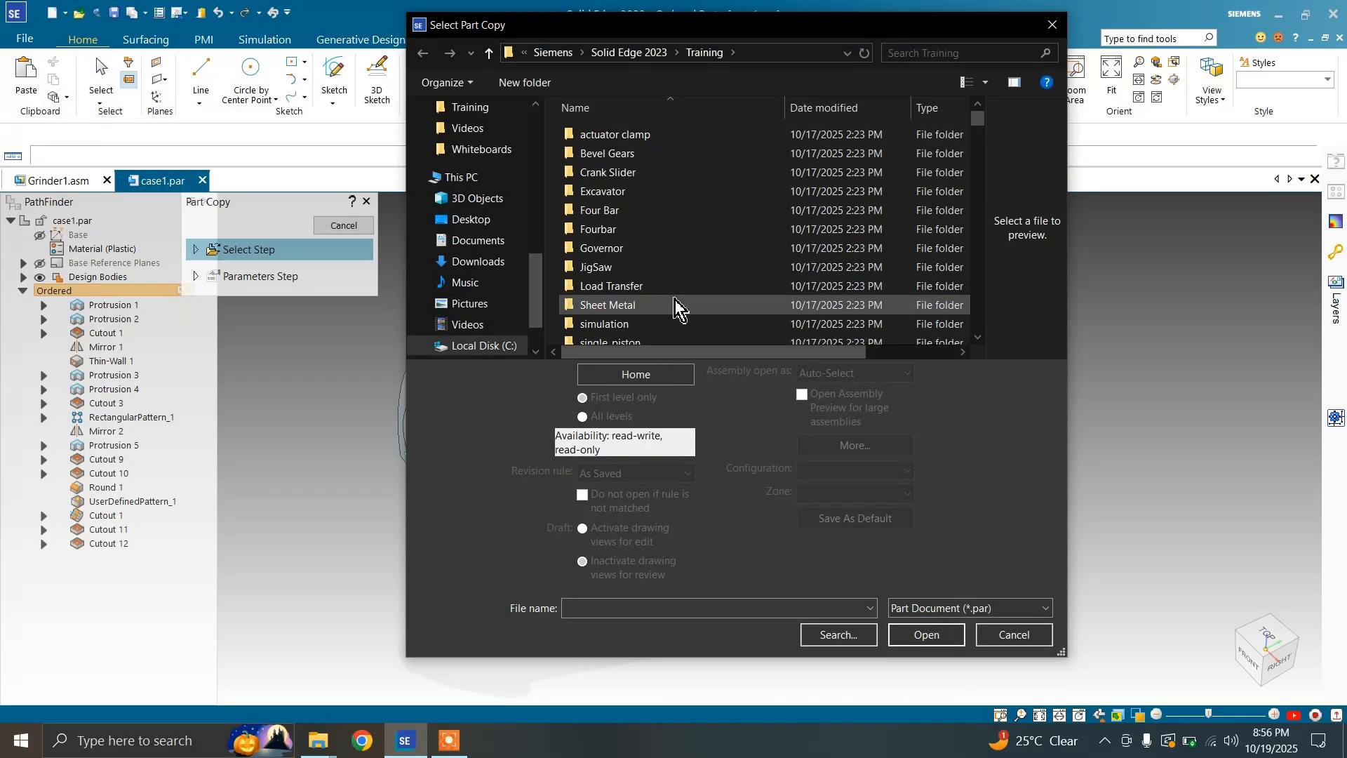
pyautogui.scroll(-3, 675, 299)
pyautogui.click(642, 243)
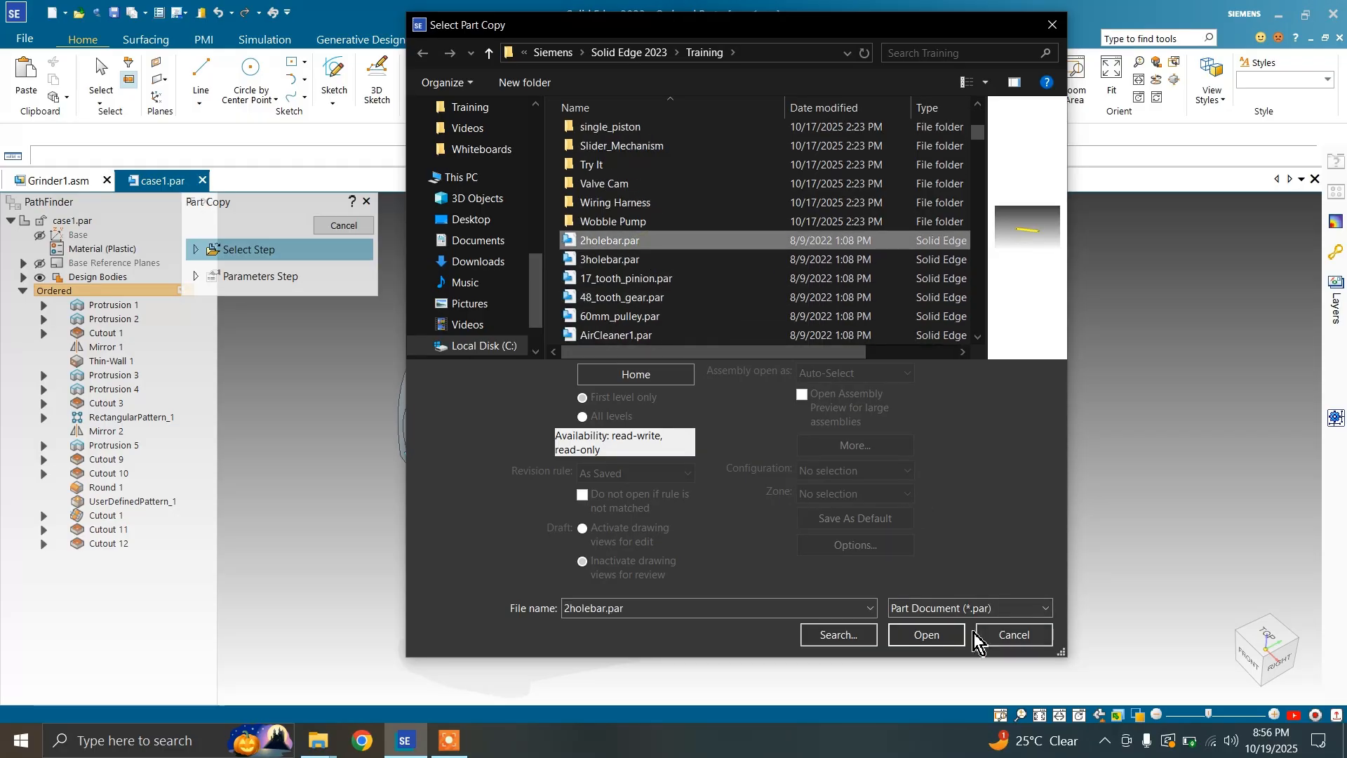
pyautogui.click(926, 634)
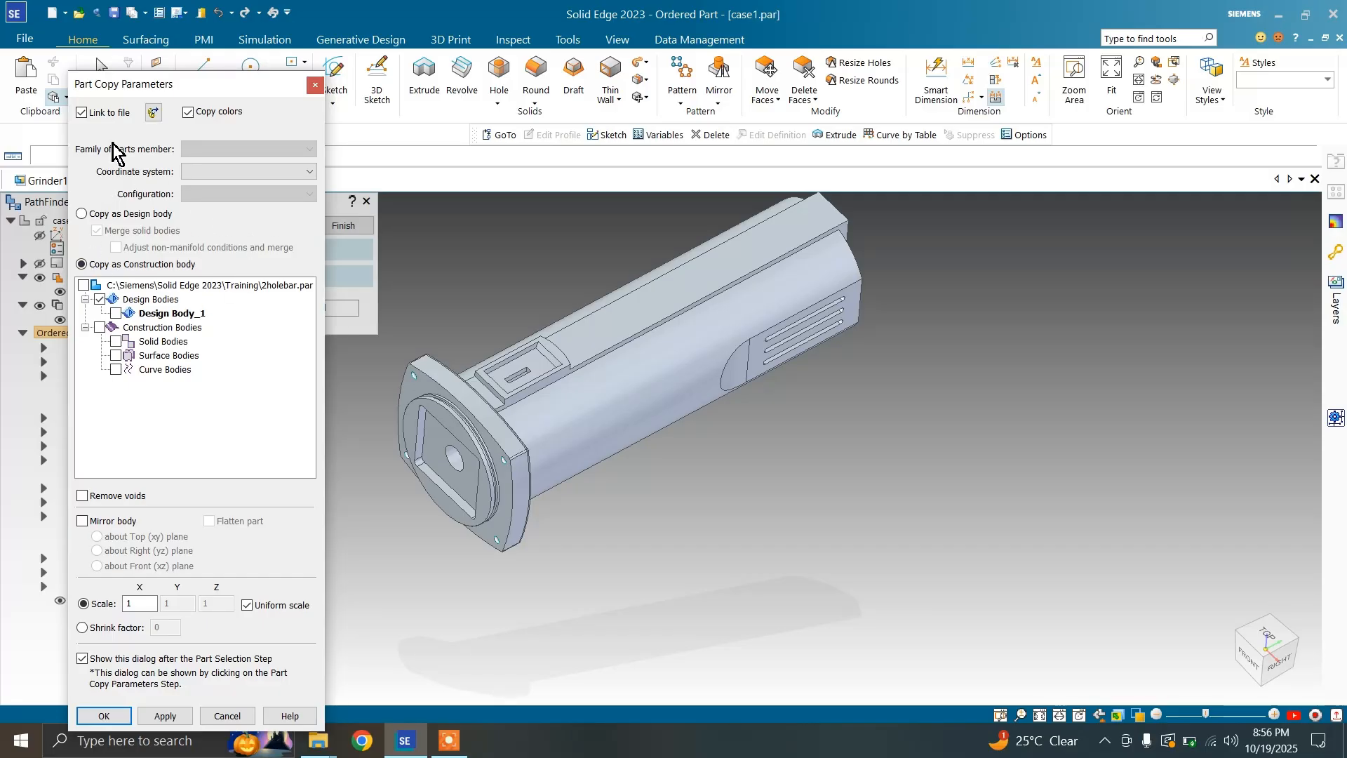
# Try to insert 2holebar.par as a design body with merged solid bodies, and close the Part Copy command
pyautogui.click(117, 314)
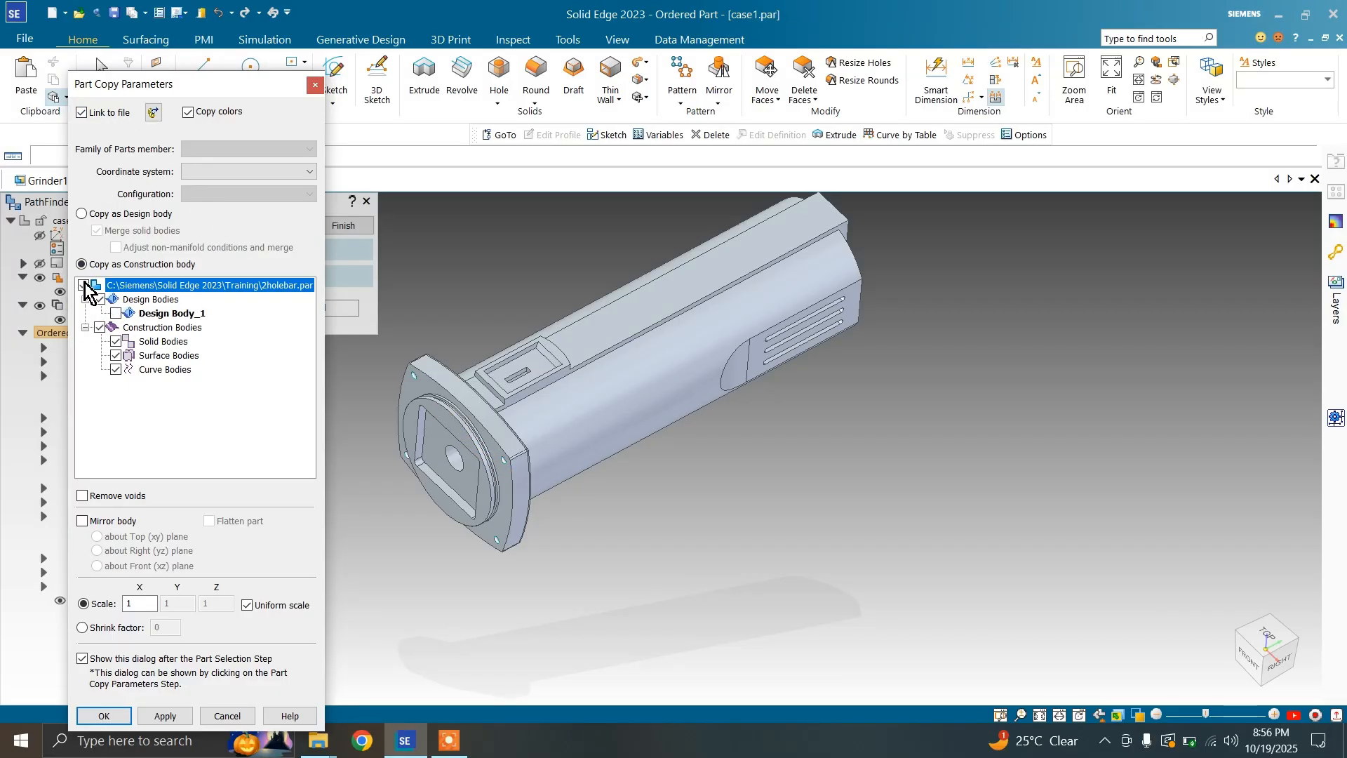
pyautogui.click(82, 214)
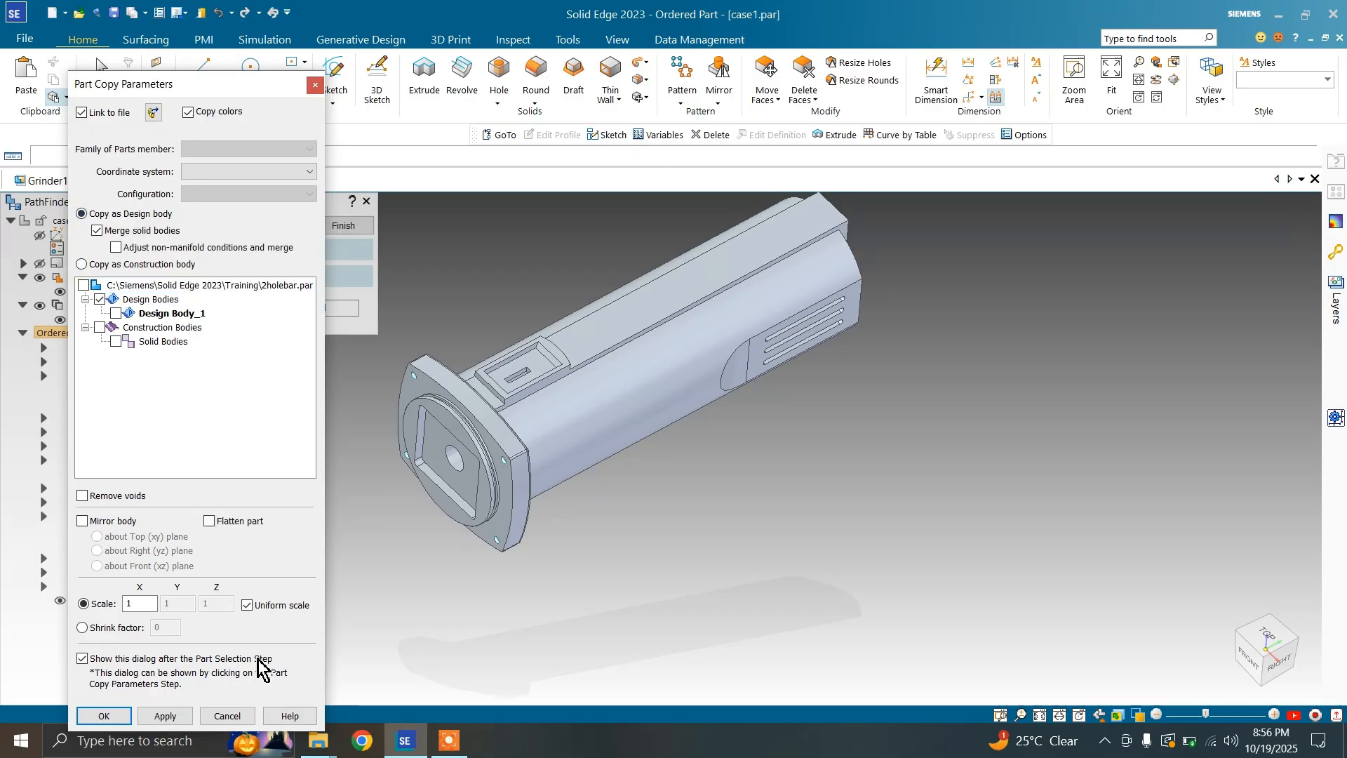
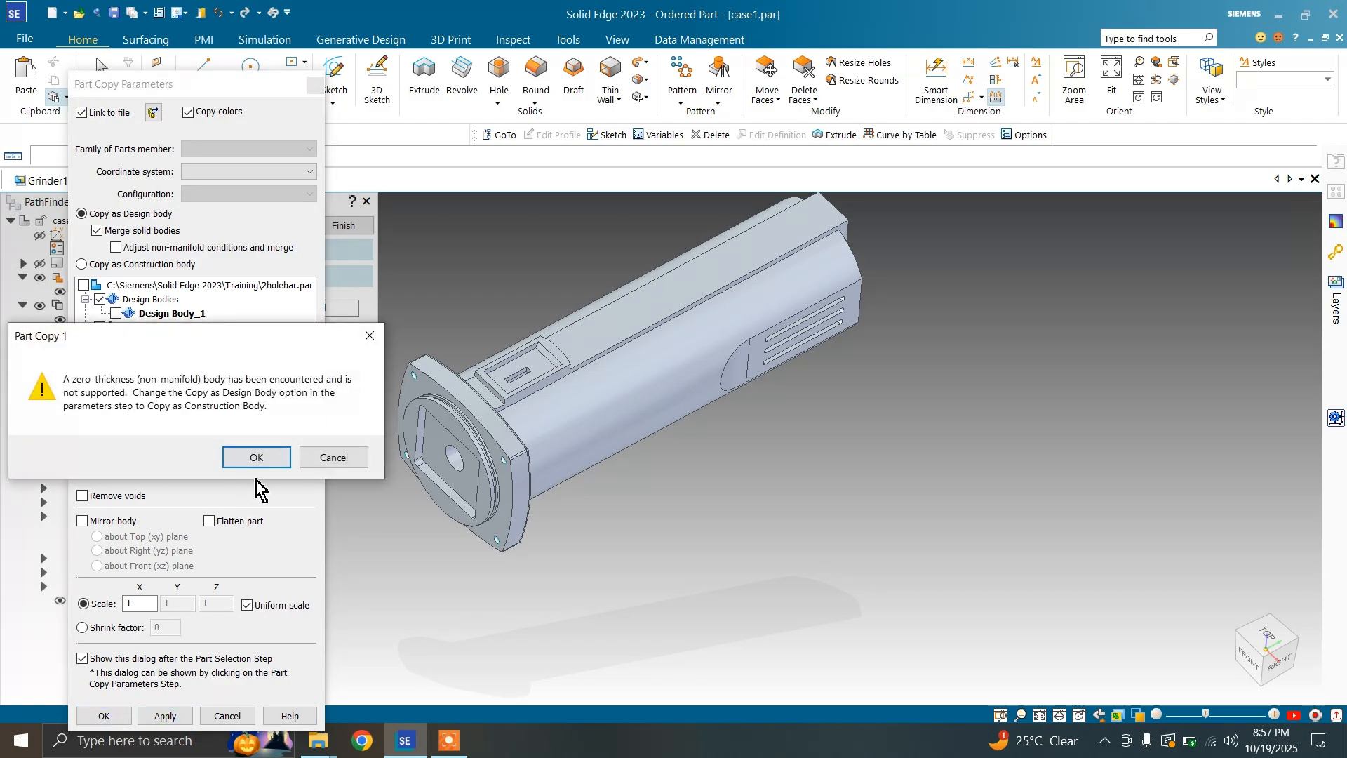
pyautogui.click(257, 457)
pyautogui.click(105, 716)
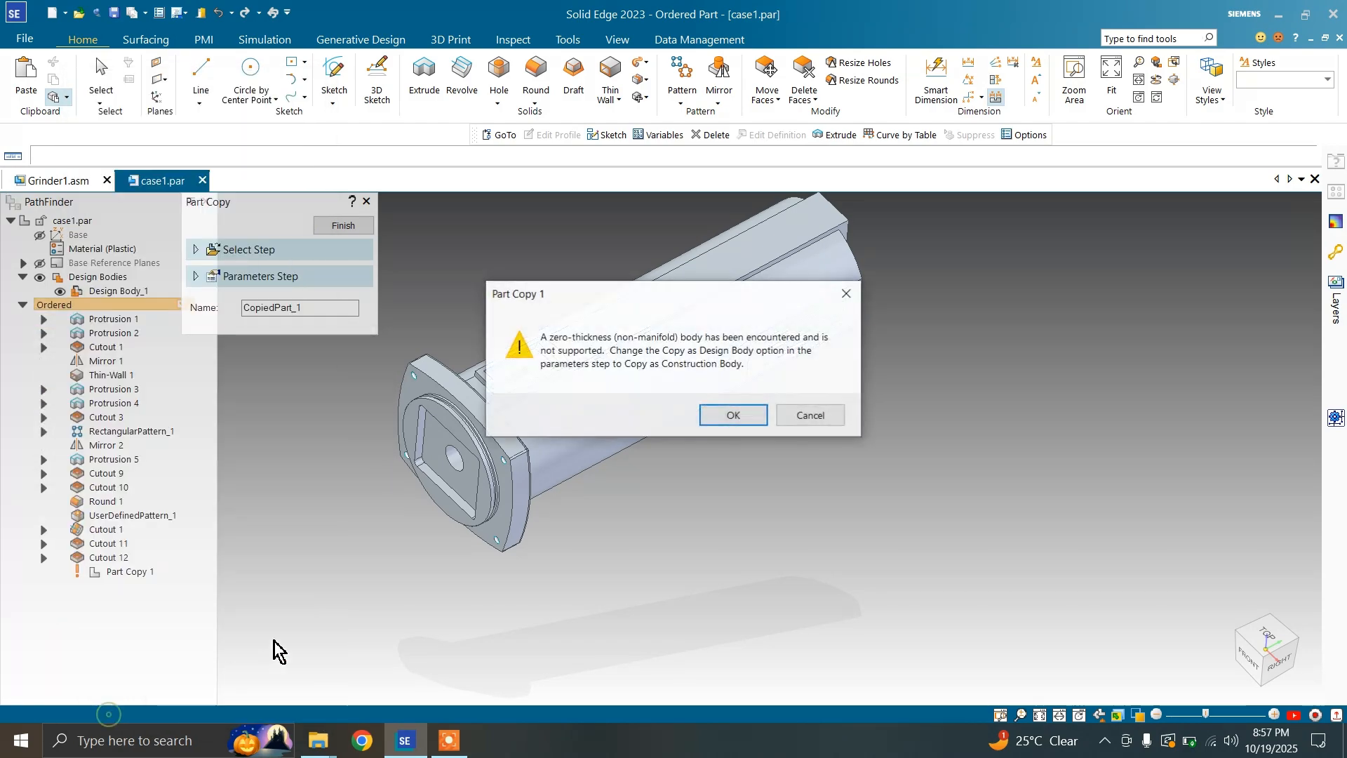
pyautogui.click(743, 414)
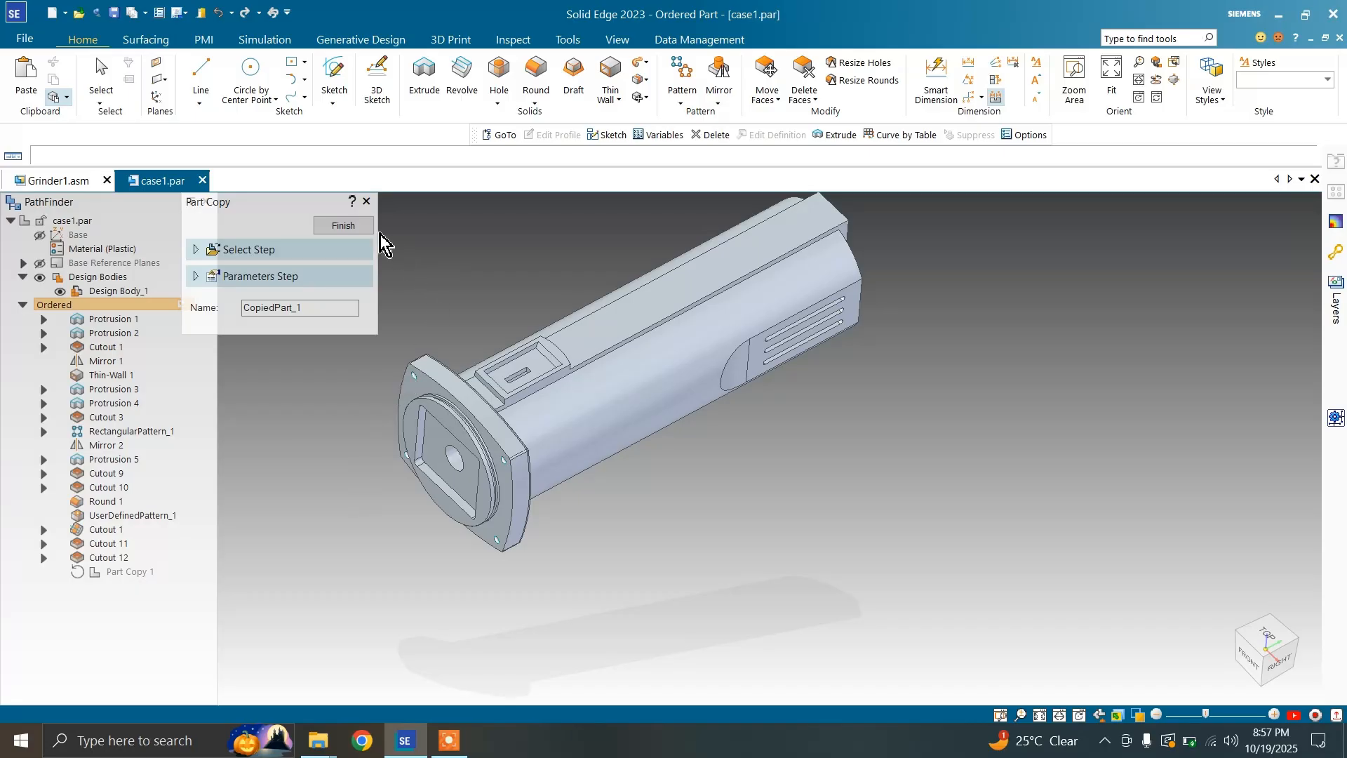
pyautogui.click(366, 203)
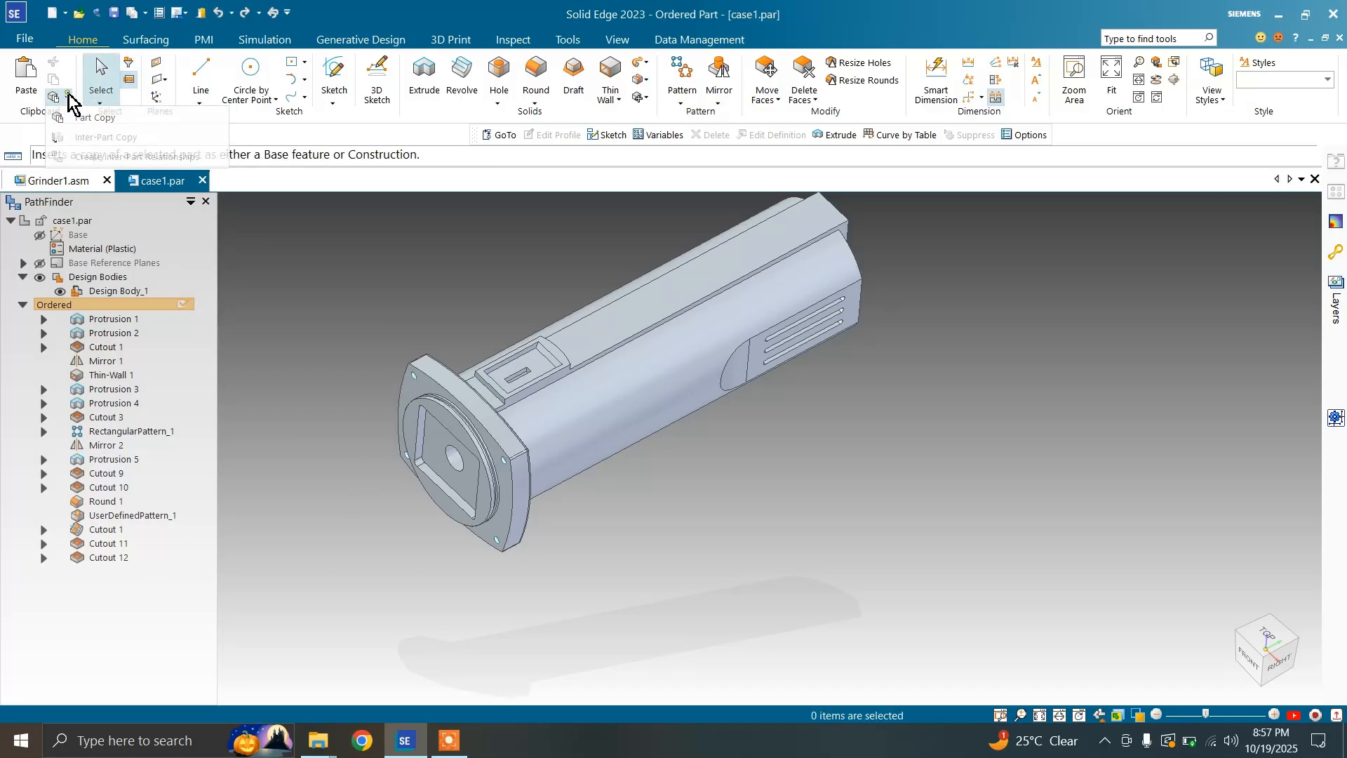
# Insert 2holebar.par into the case as a file-linked construction body with Part Copy at scale 1
pyautogui.scroll(-5, 701, 341)
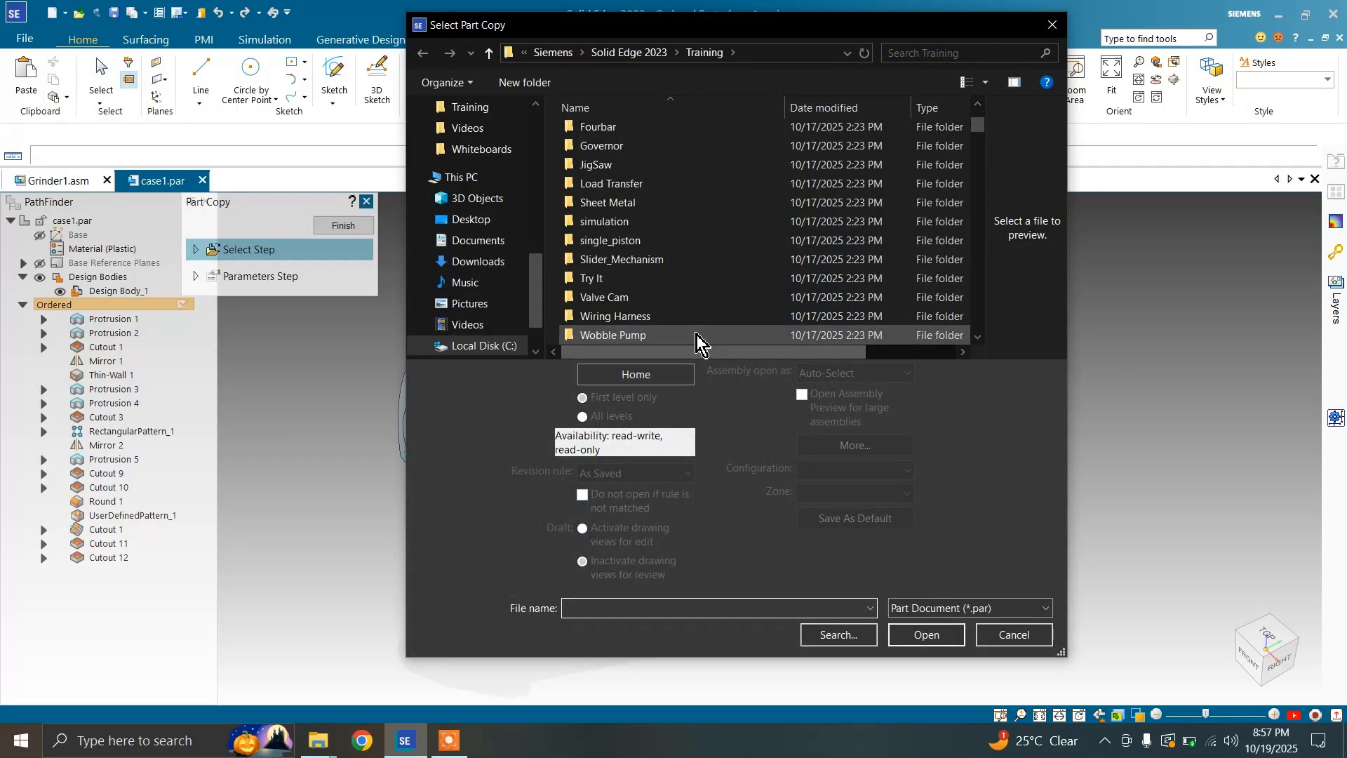
pyautogui.click(670, 184)
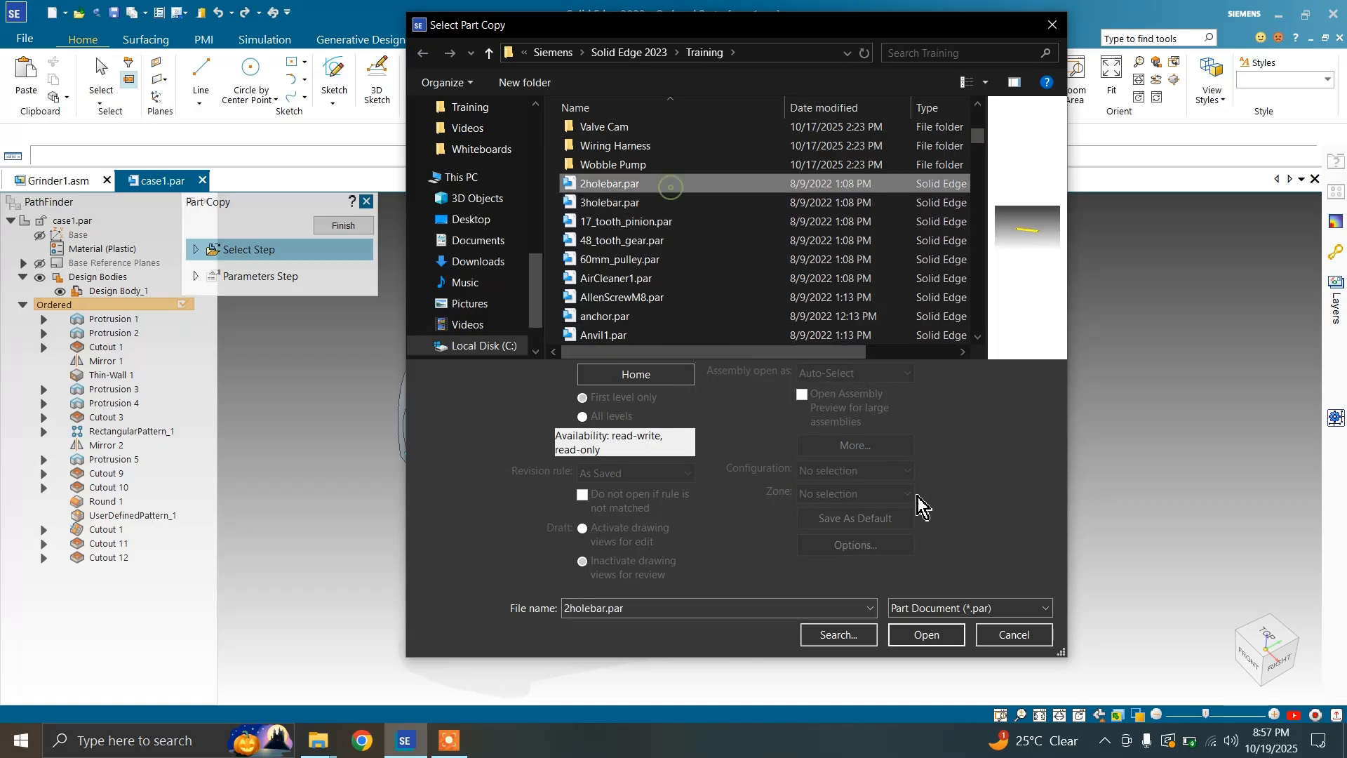
pyautogui.click(947, 635)
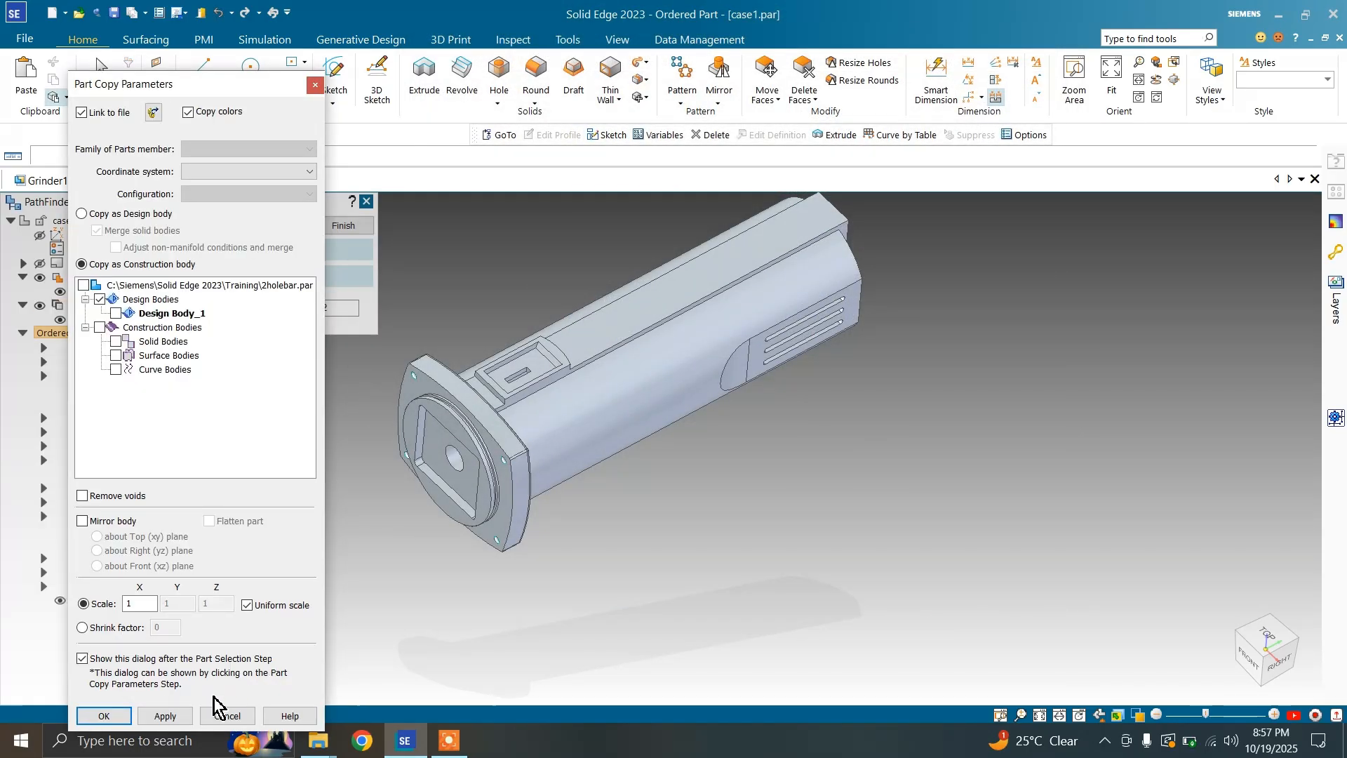
pyautogui.click(104, 716)
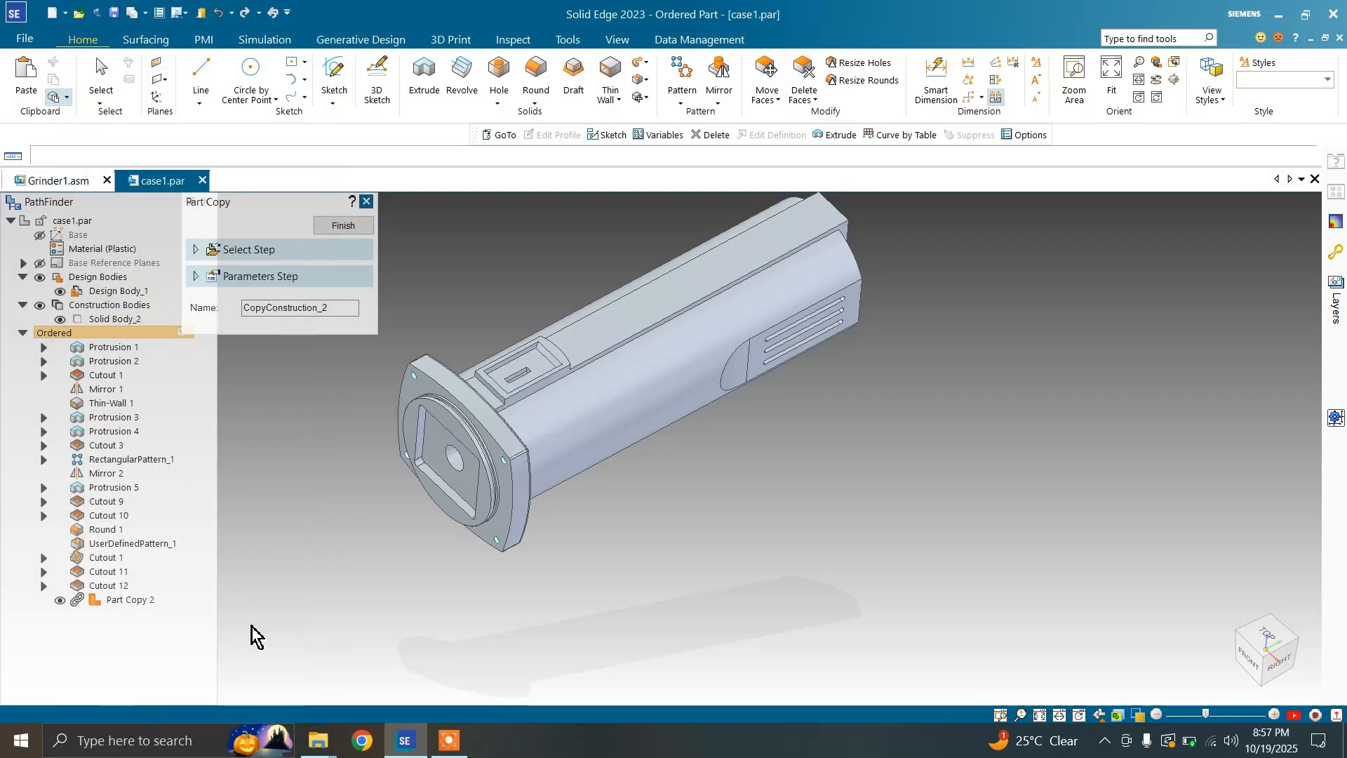
pyautogui.click(343, 226)
# Hide the case's design body and examine the copied two-hole bar by selecting its construction body and its Part Copy feature
pyautogui.scroll(-2, 355, 578)
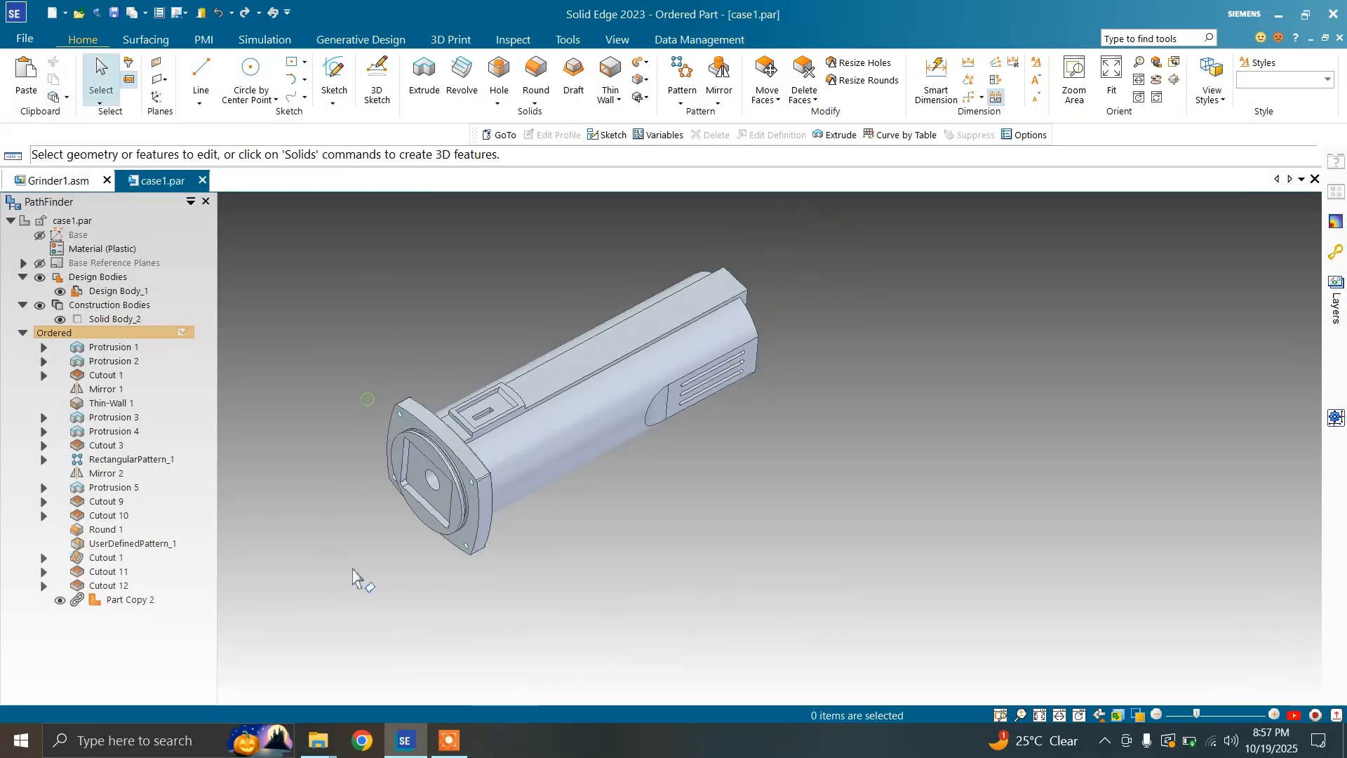
pyautogui.click(60, 290)
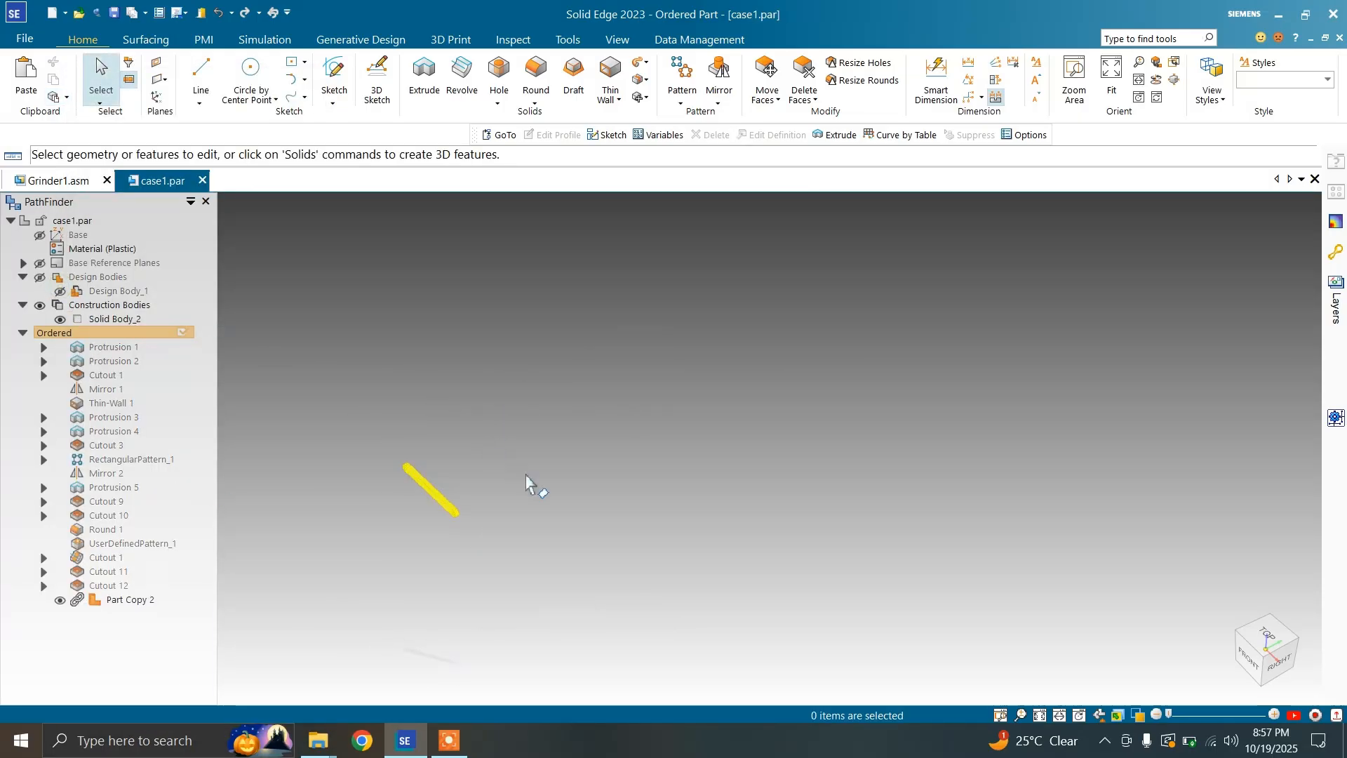
pyautogui.moveTo(427, 538); pyautogui.dragTo(555, 405, button='middle')
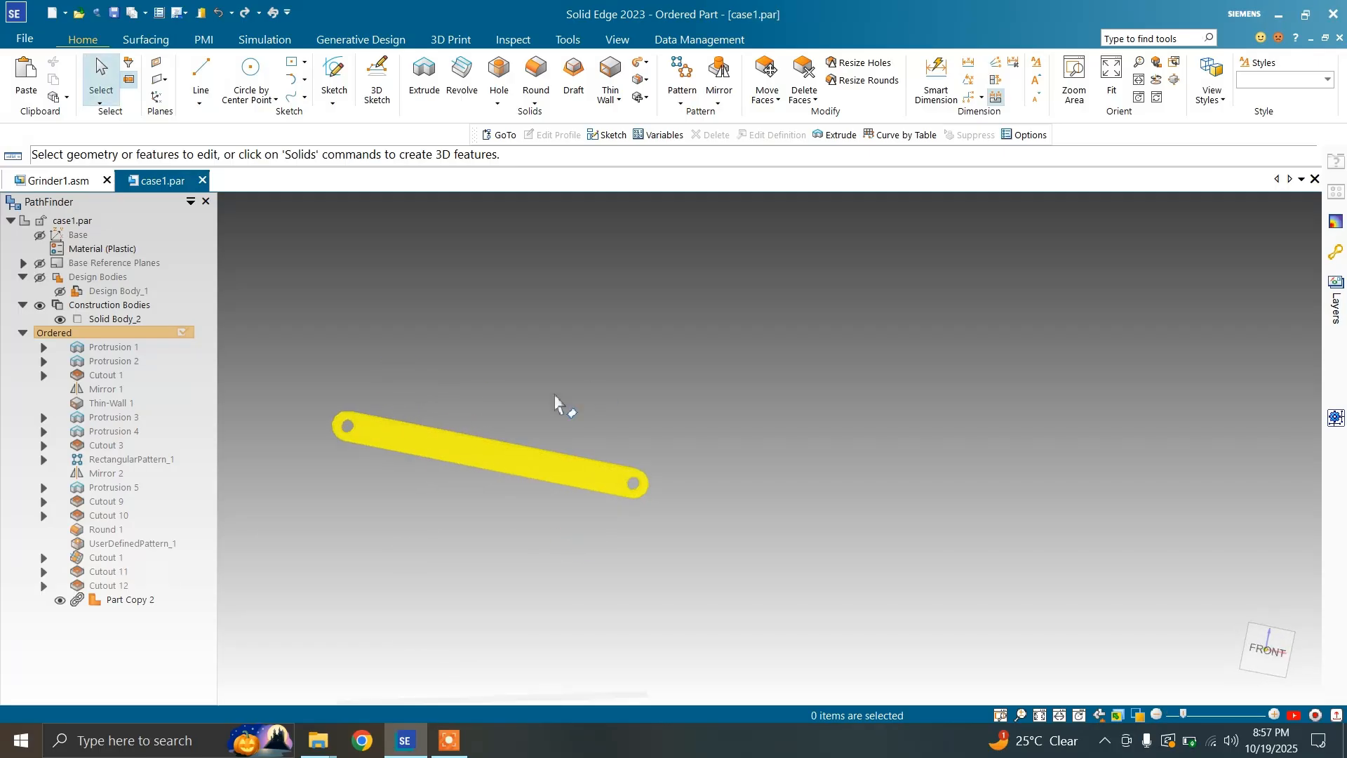
pyautogui.click(133, 318)
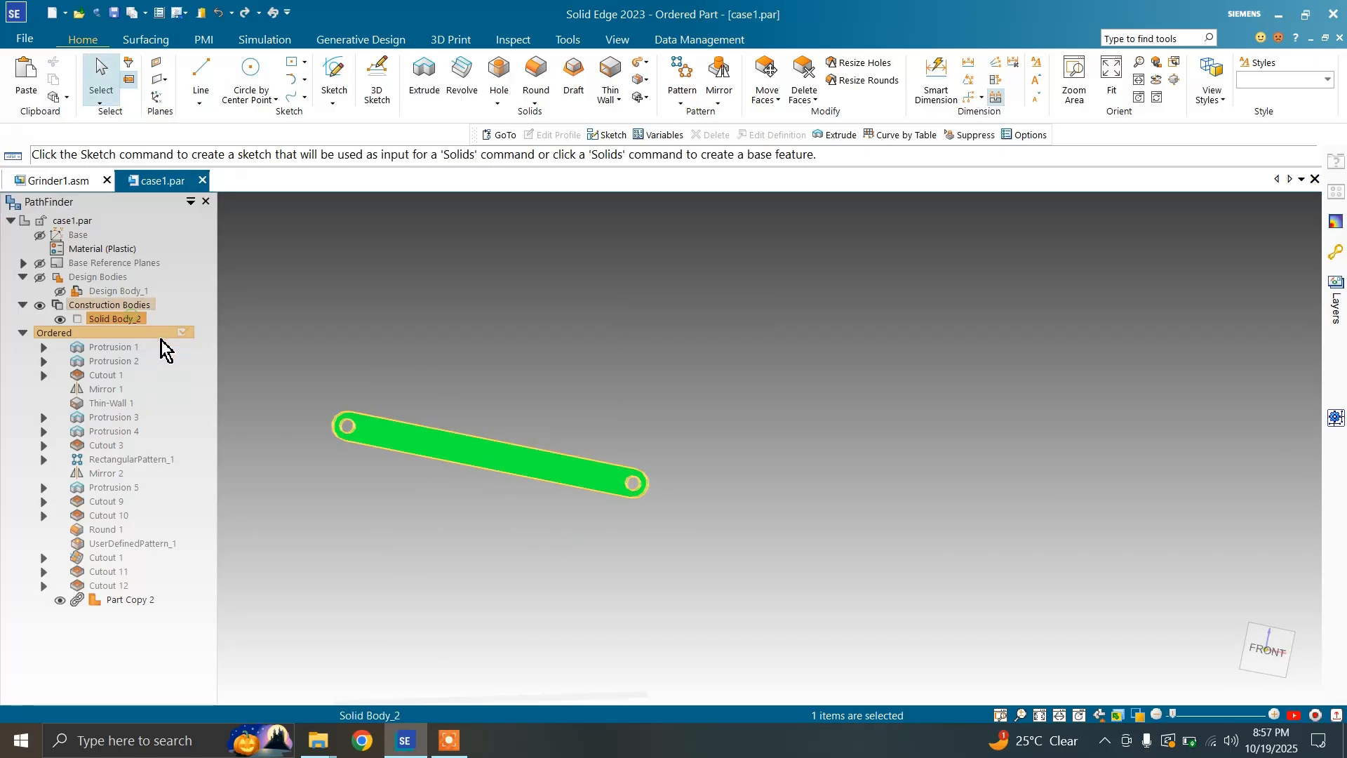
pyautogui.click(155, 600)
pyautogui.moveTo(383, 554); pyautogui.dragTo(445, 628, button='middle')
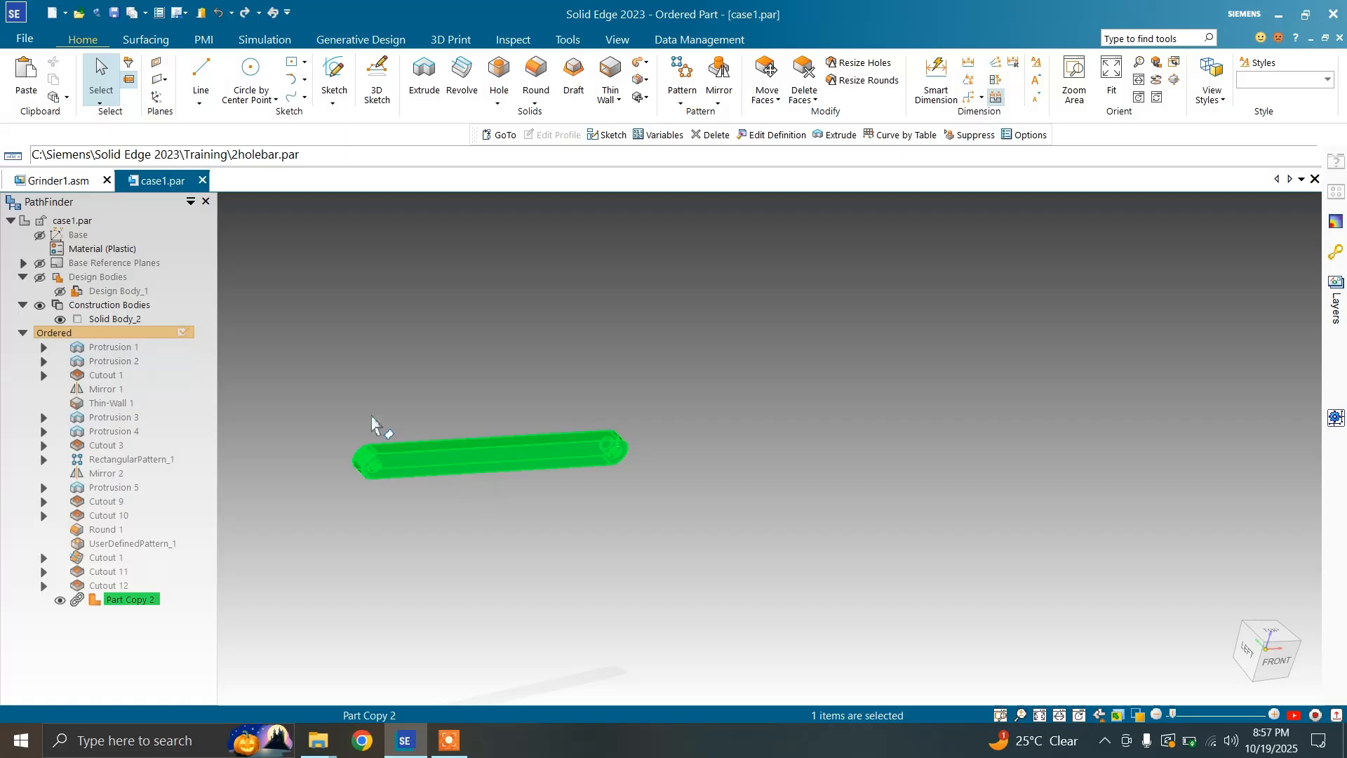
pyautogui.moveTo(370, 463); pyautogui.dragTo(393, 452, button='middle')
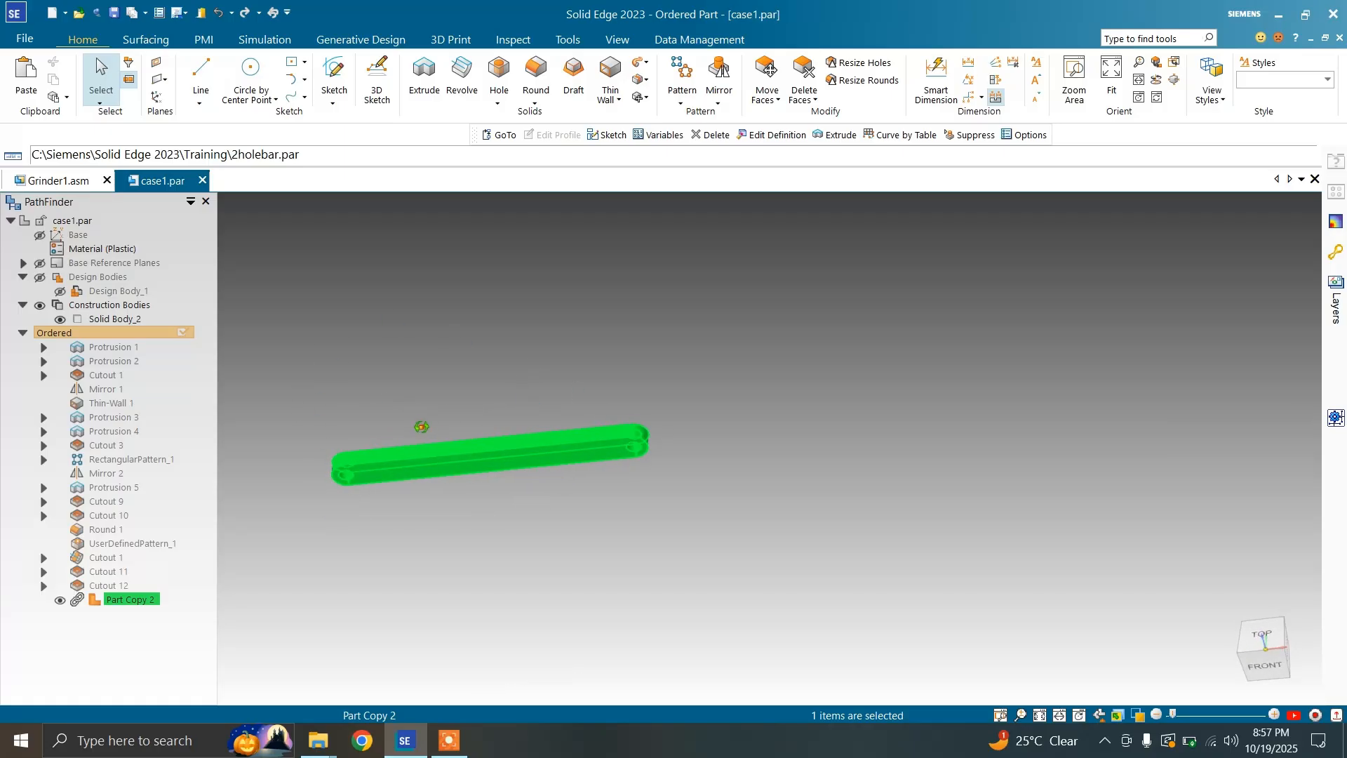
# Show the case's design bodies again and clear the selection of the copied bar
pyautogui.click(110, 93)
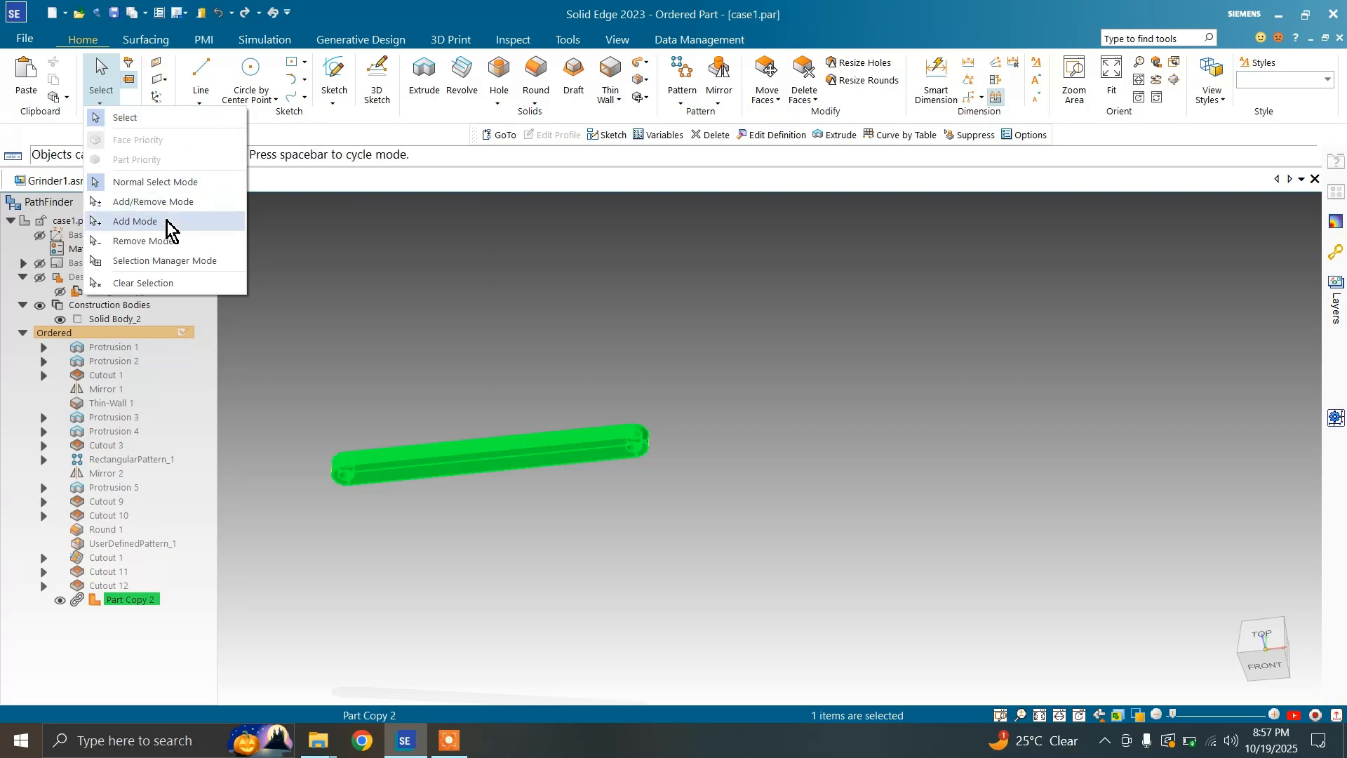
pyautogui.click(146, 584)
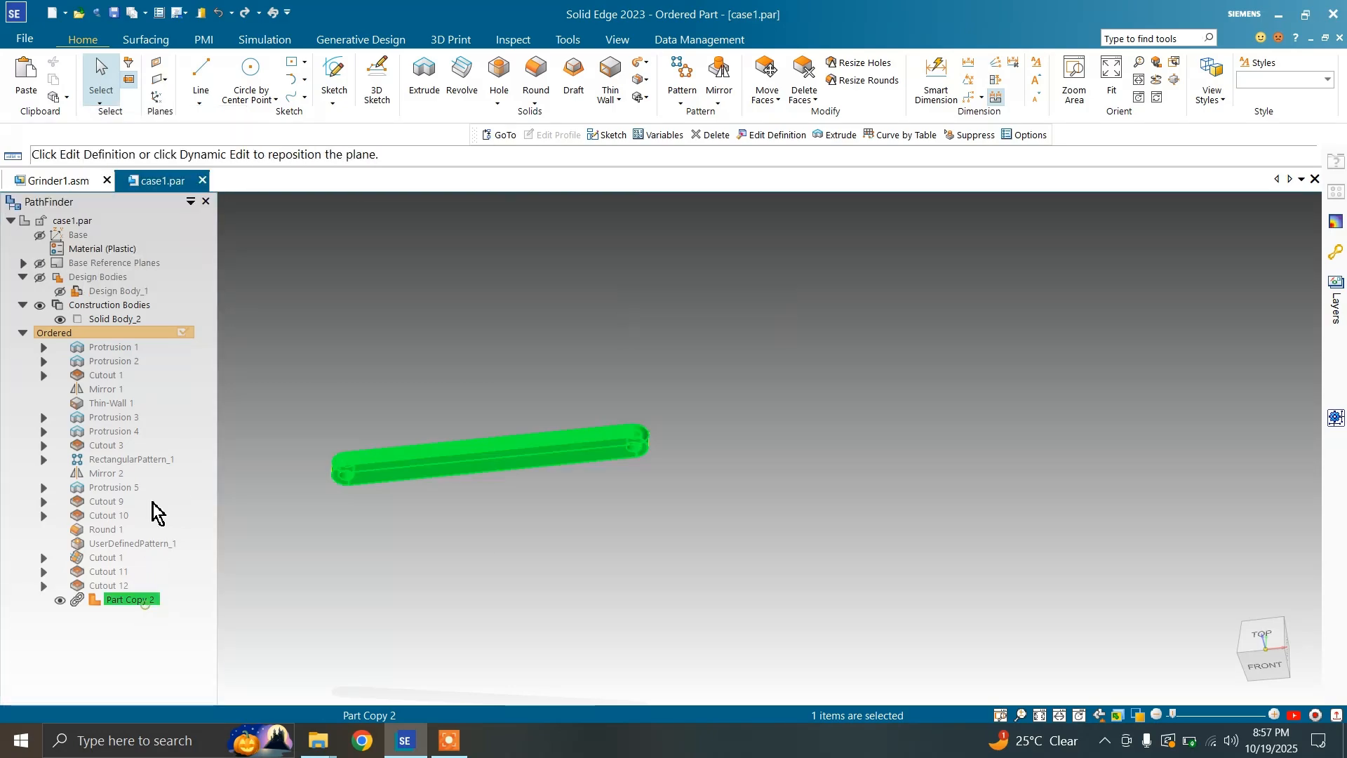
pyautogui.click(41, 278)
pyautogui.press('Escape')
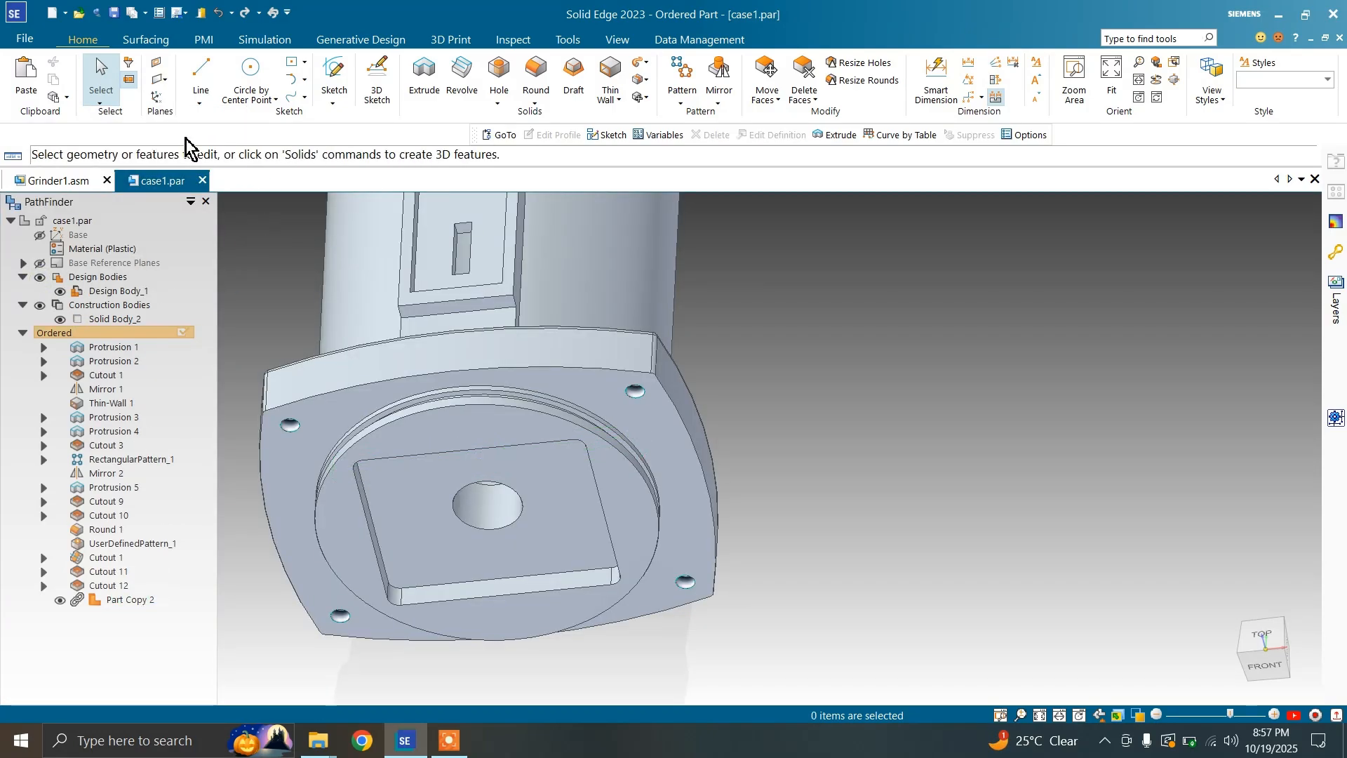
# Turn on Selection Manager Mode for the case's features and leave the mode without selecting anything
pyautogui.click(117, 102)
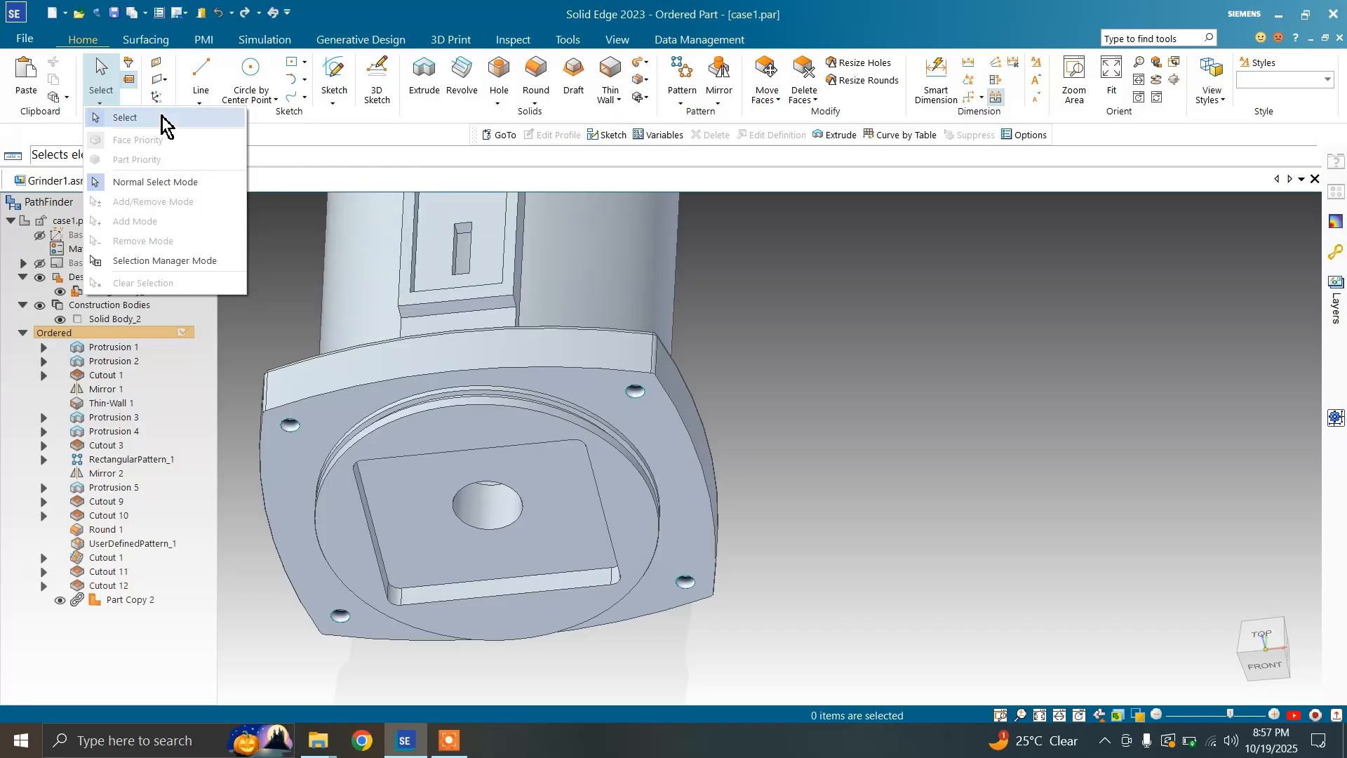
pyautogui.click(175, 264)
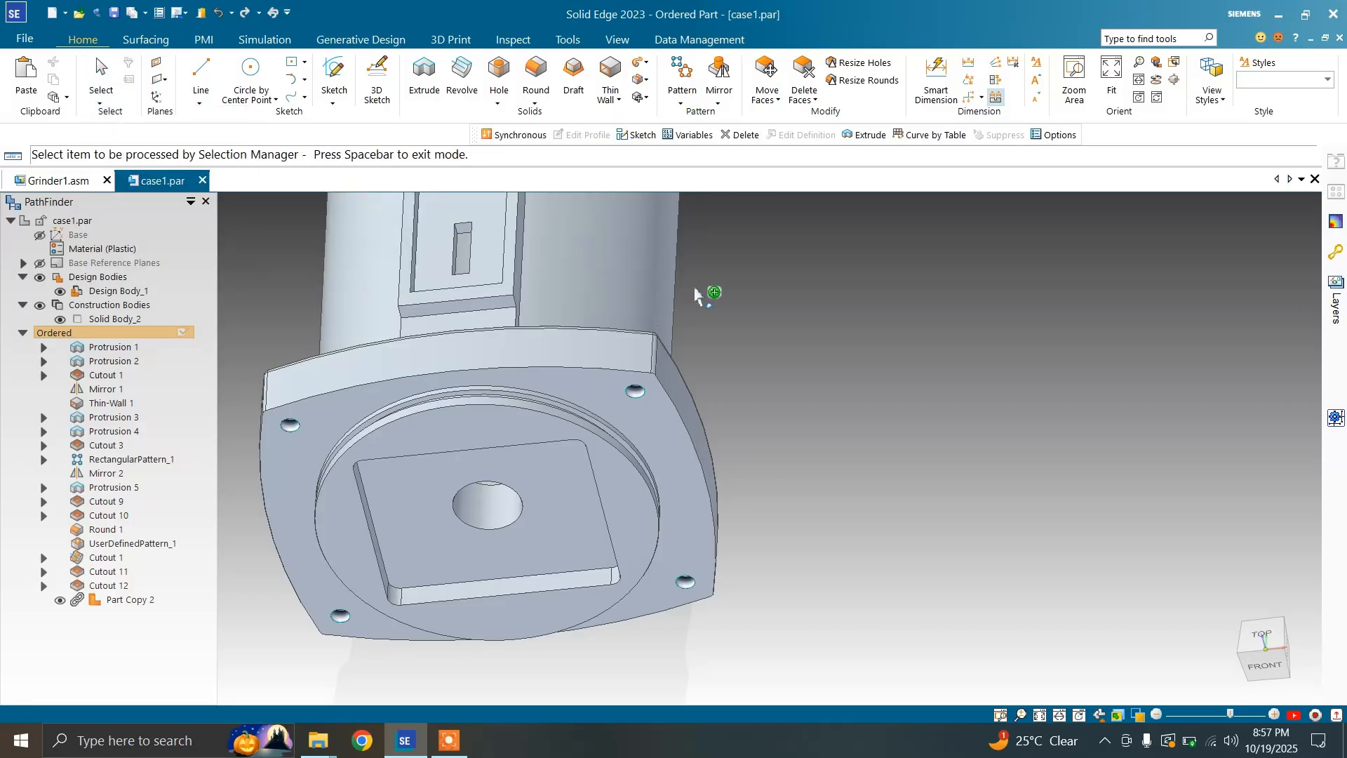
pyautogui.press('Escape')
pyautogui.scroll(-1, 661, 428)
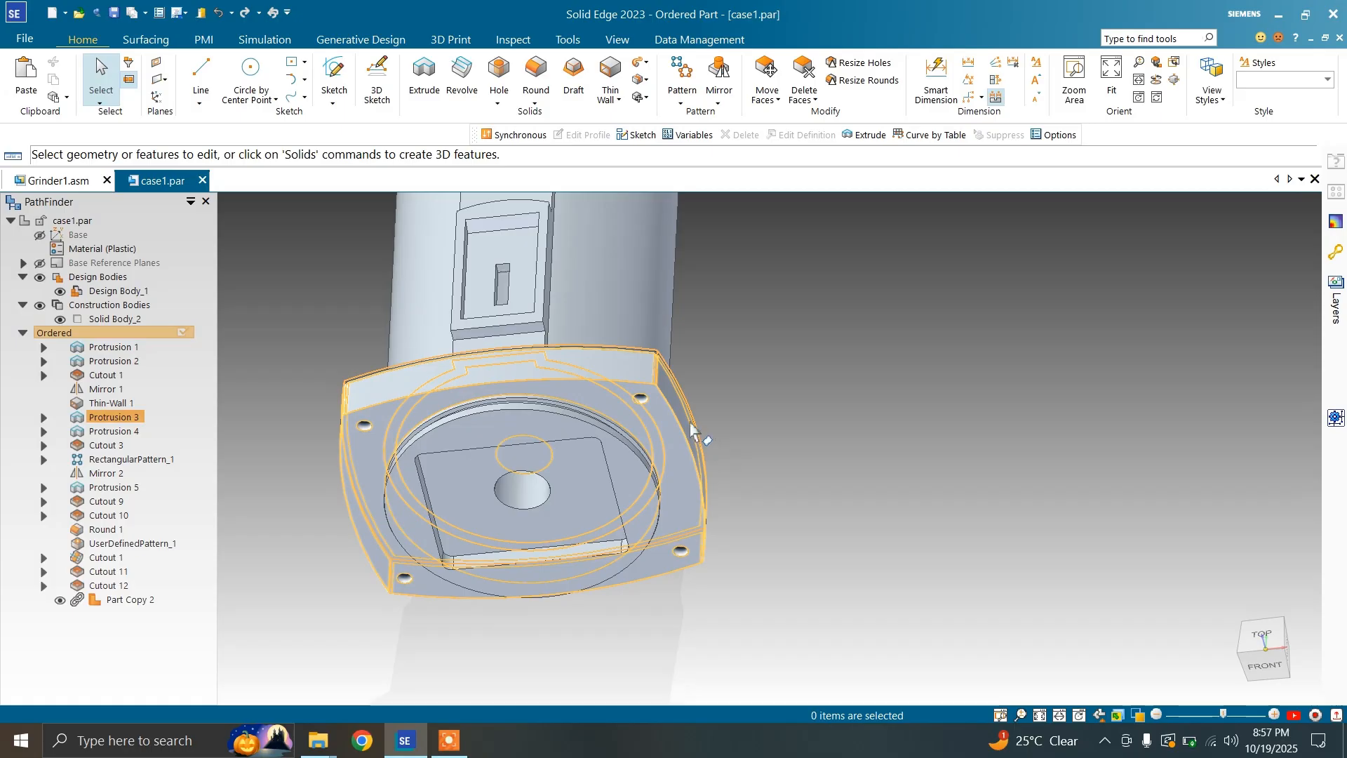
# Review the Selection Filter's selectable object types, such as sketch geometry, dimensions and model geometry, and close it unchanged
pyautogui.click(101, 102)
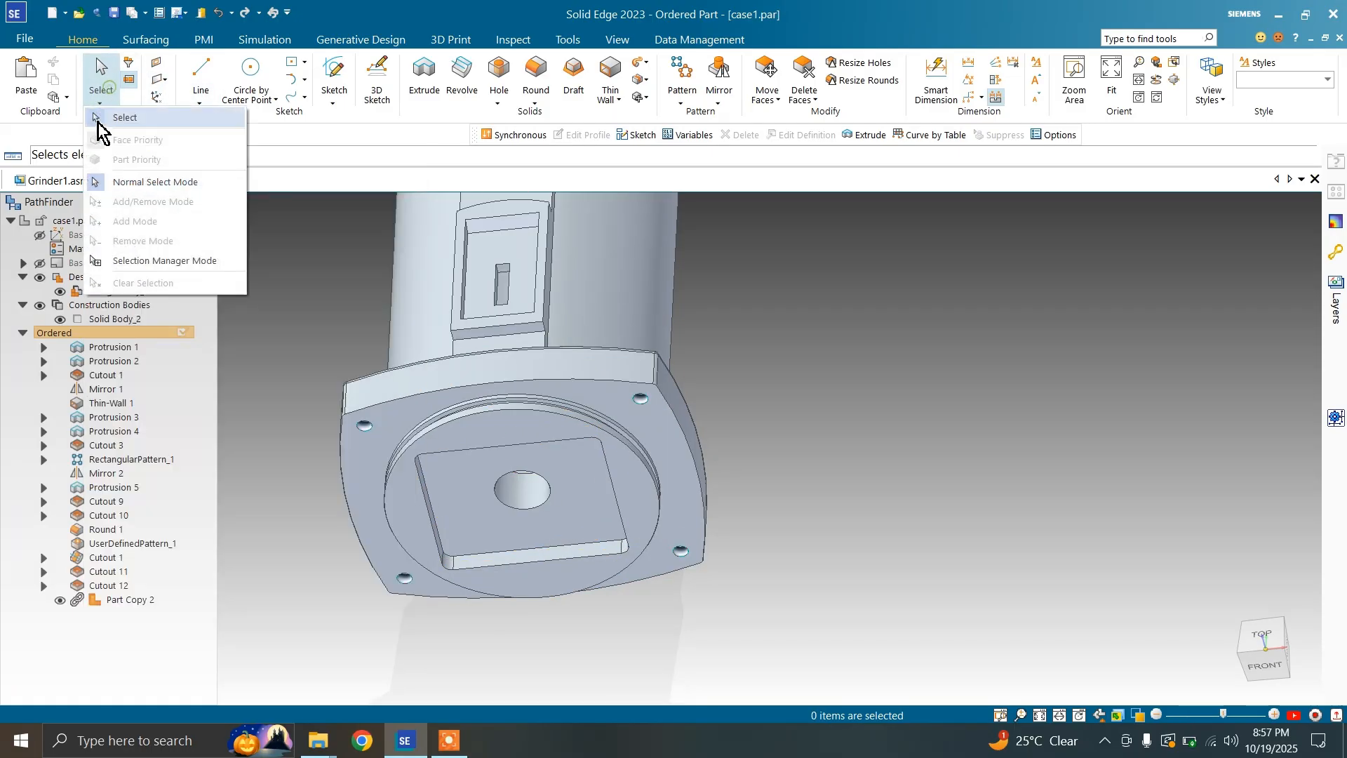
pyautogui.click(128, 62)
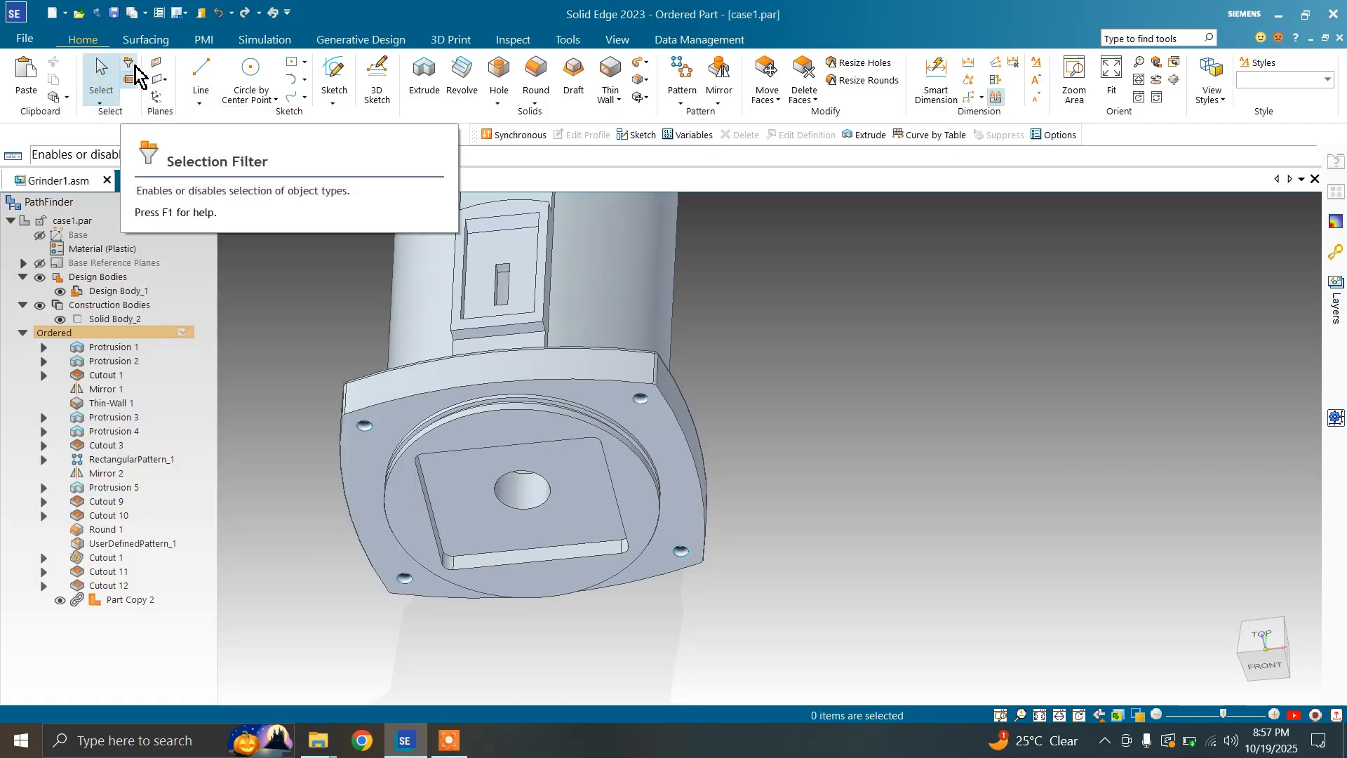
pyautogui.click(129, 61)
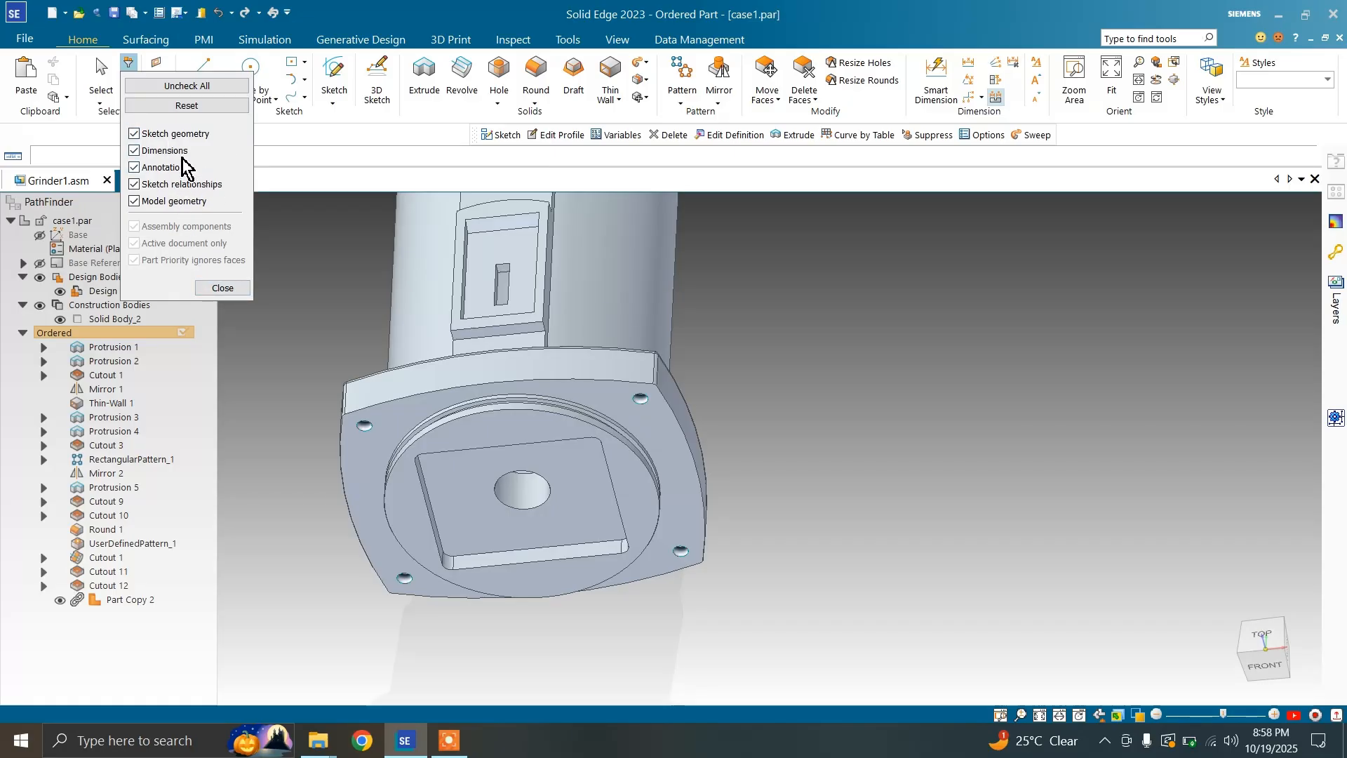
pyautogui.click(222, 288)
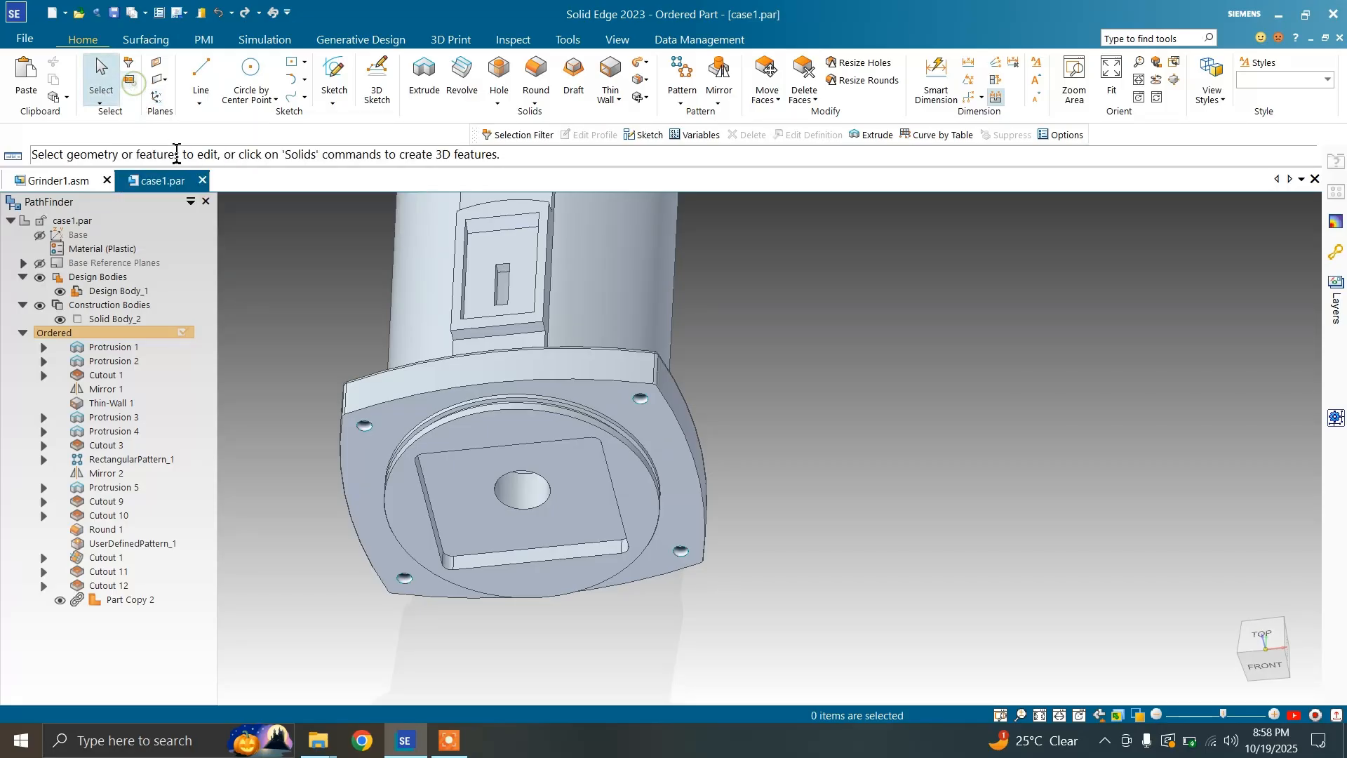
# Box-select the case's features, switch whether overlapping items are included, repeat the box selection, and clear it
pyautogui.scroll(-2, 575, 463)
pyautogui.moveTo(396, 285); pyautogui.dragTo(672, 506)
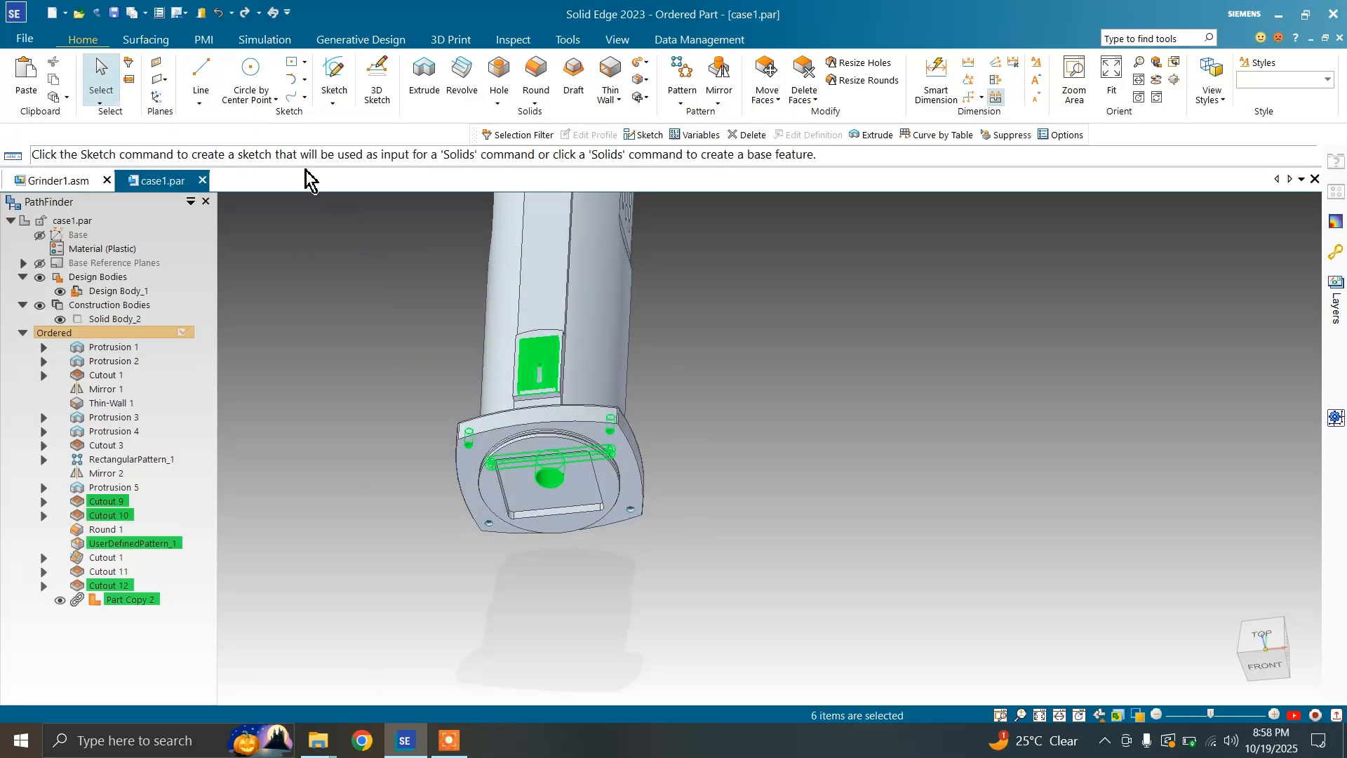
pyautogui.click(130, 80)
pyautogui.moveTo(338, 283); pyautogui.dragTo(702, 519)
pyautogui.scroll(-2, 626, 604)
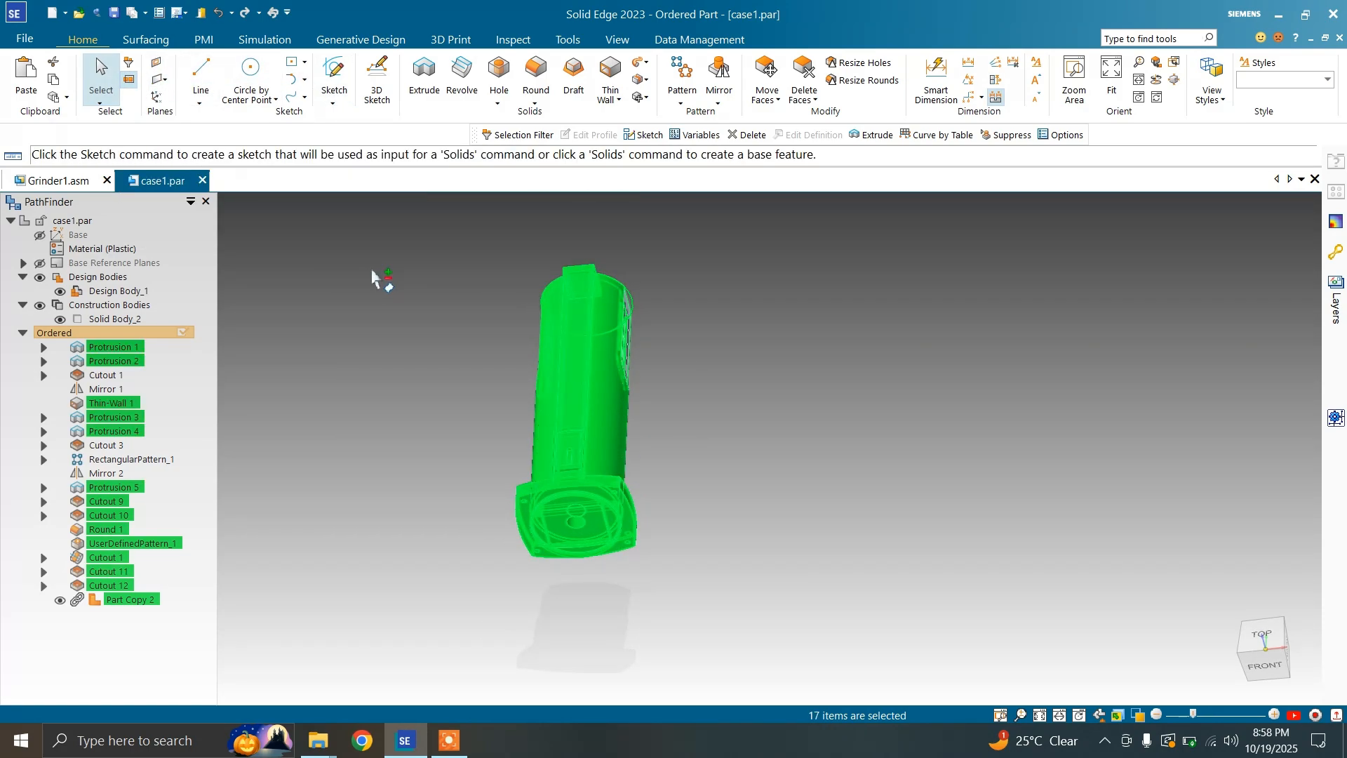
pyautogui.click(344, 261)
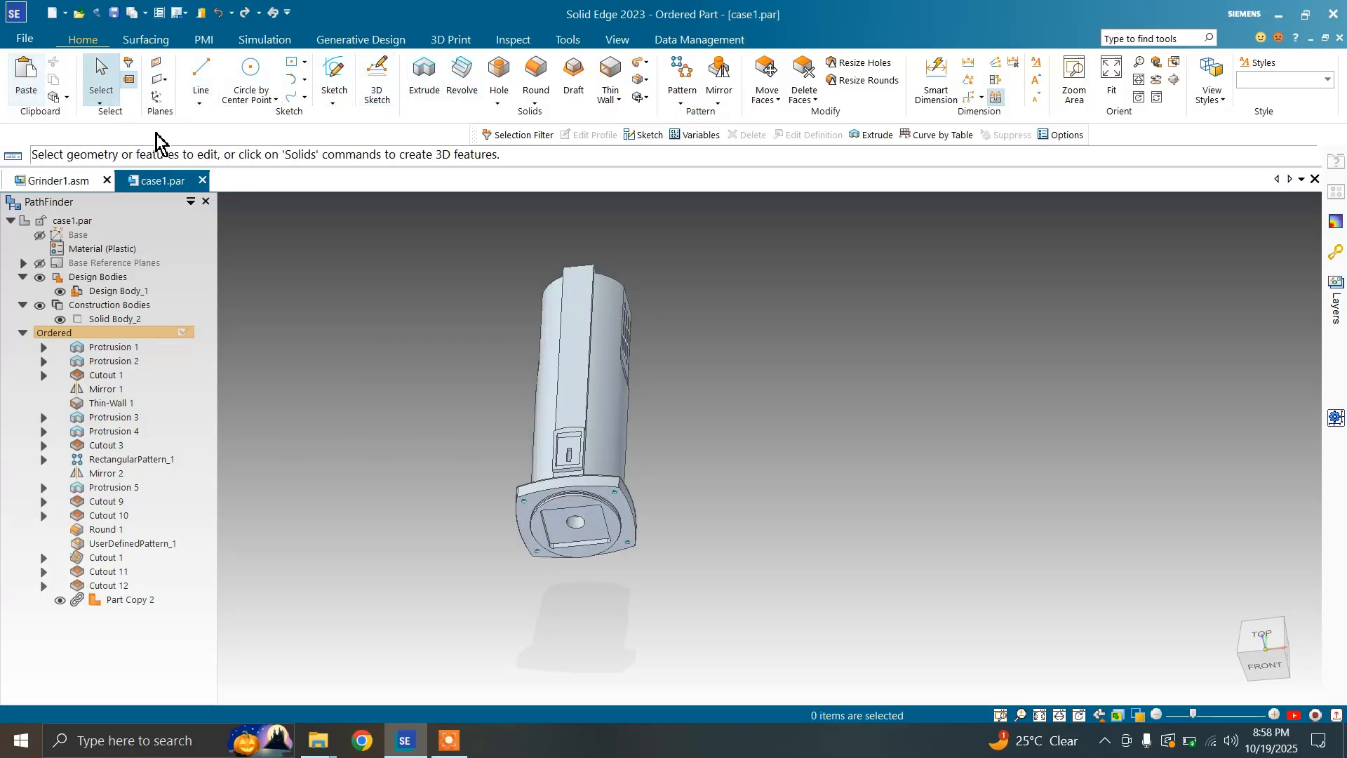
# Switch the case part from the Part environment to the Sheet Metal environment
pyautogui.click(568, 41)
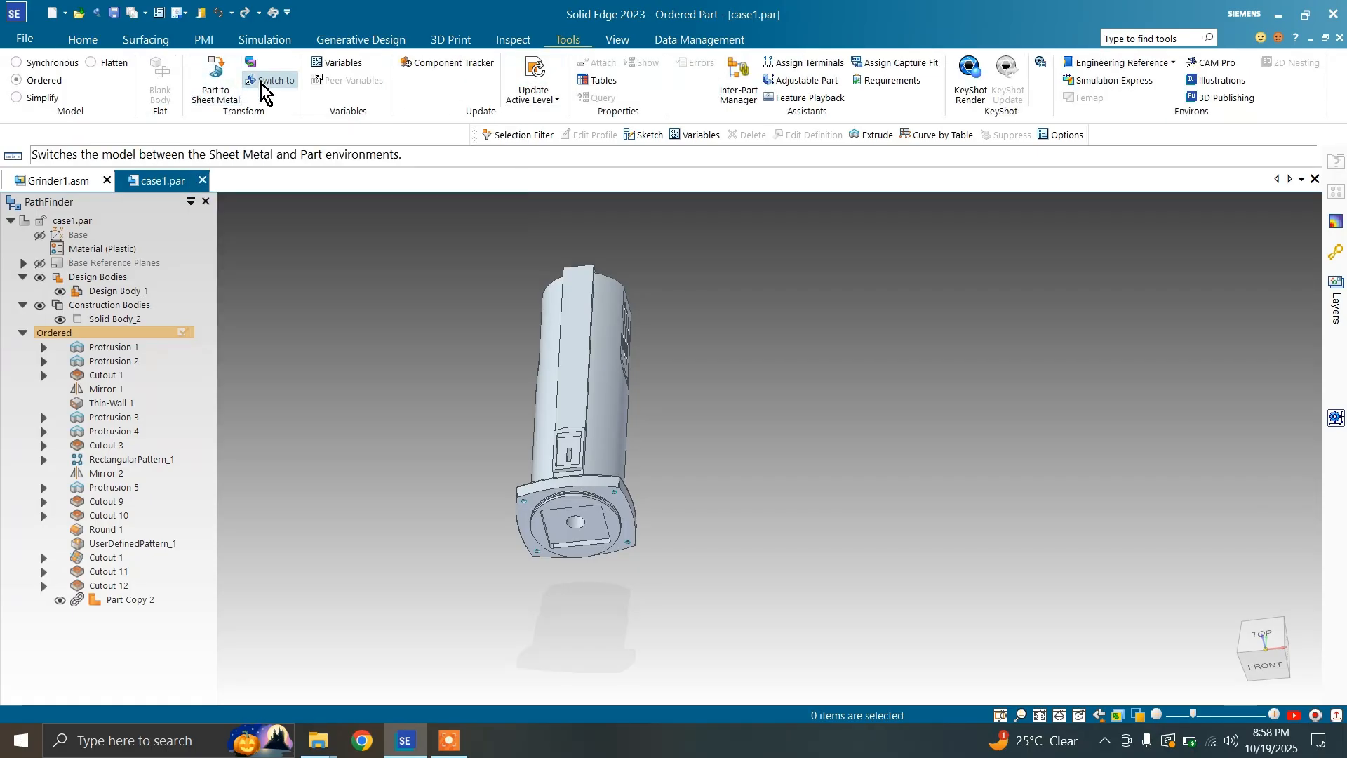
pyautogui.click(263, 81)
pyautogui.click(83, 39)
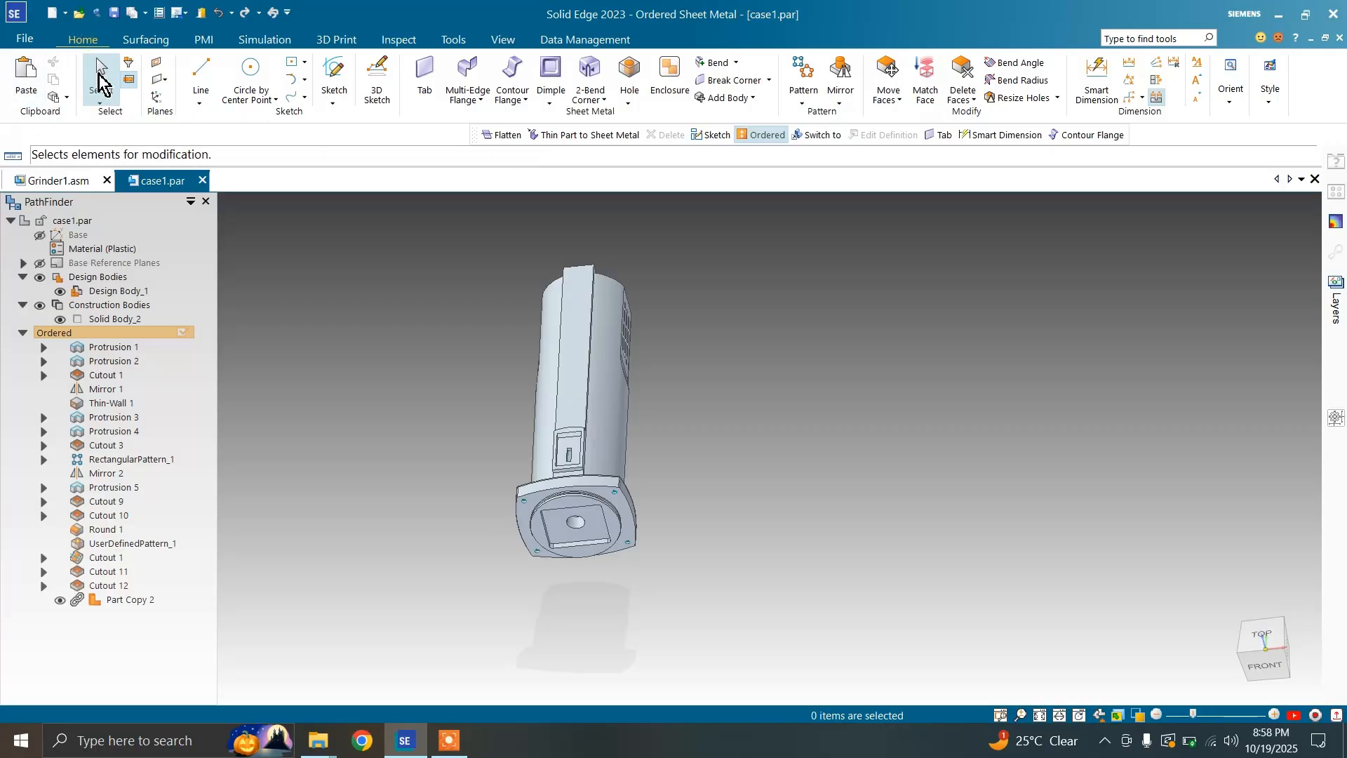
# Create a drawing of the case with the Iso Metric Draft.dft template and the Drawing View Creation Wizard, placing one view on the sheet
pyautogui.click(27, 39)
pyautogui.click(86, 76)
pyautogui.click(67, 12)
pyautogui.click(134, 121)
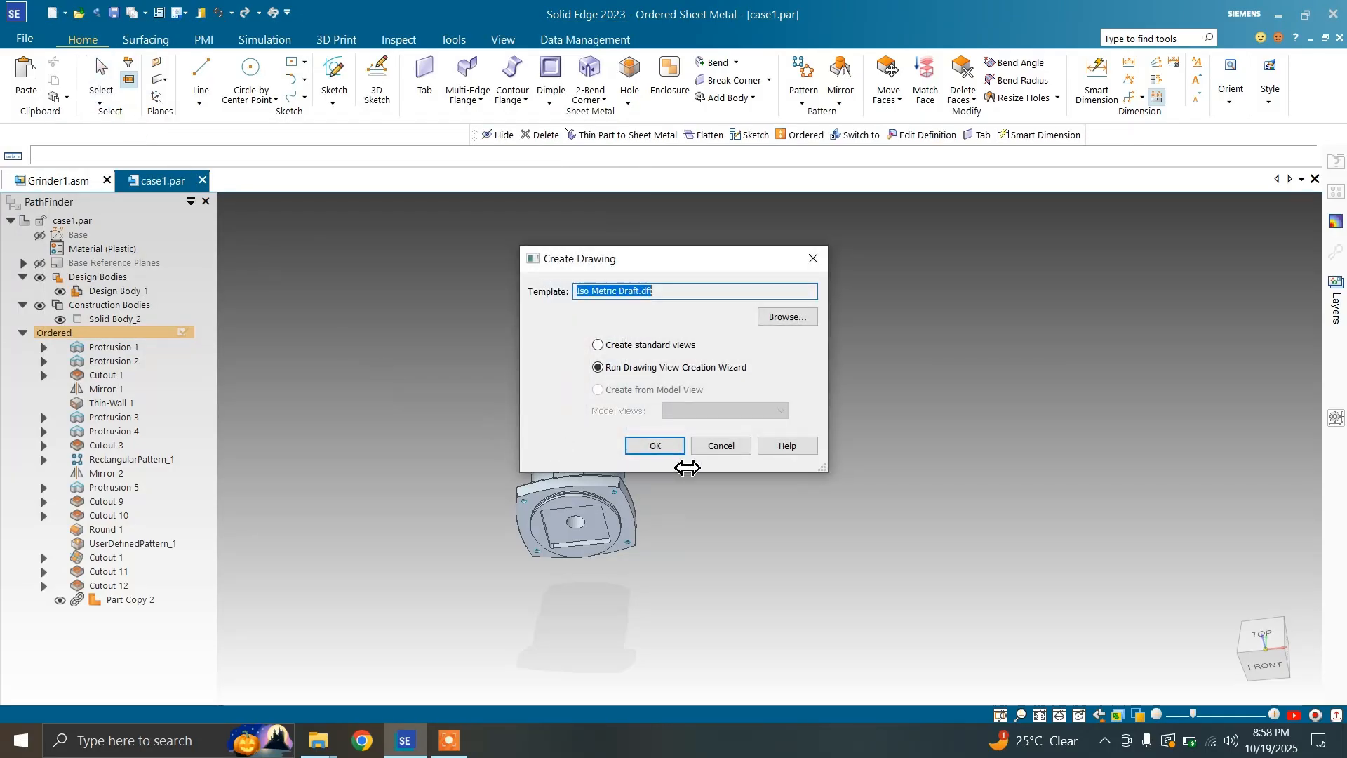
pyautogui.click(648, 445)
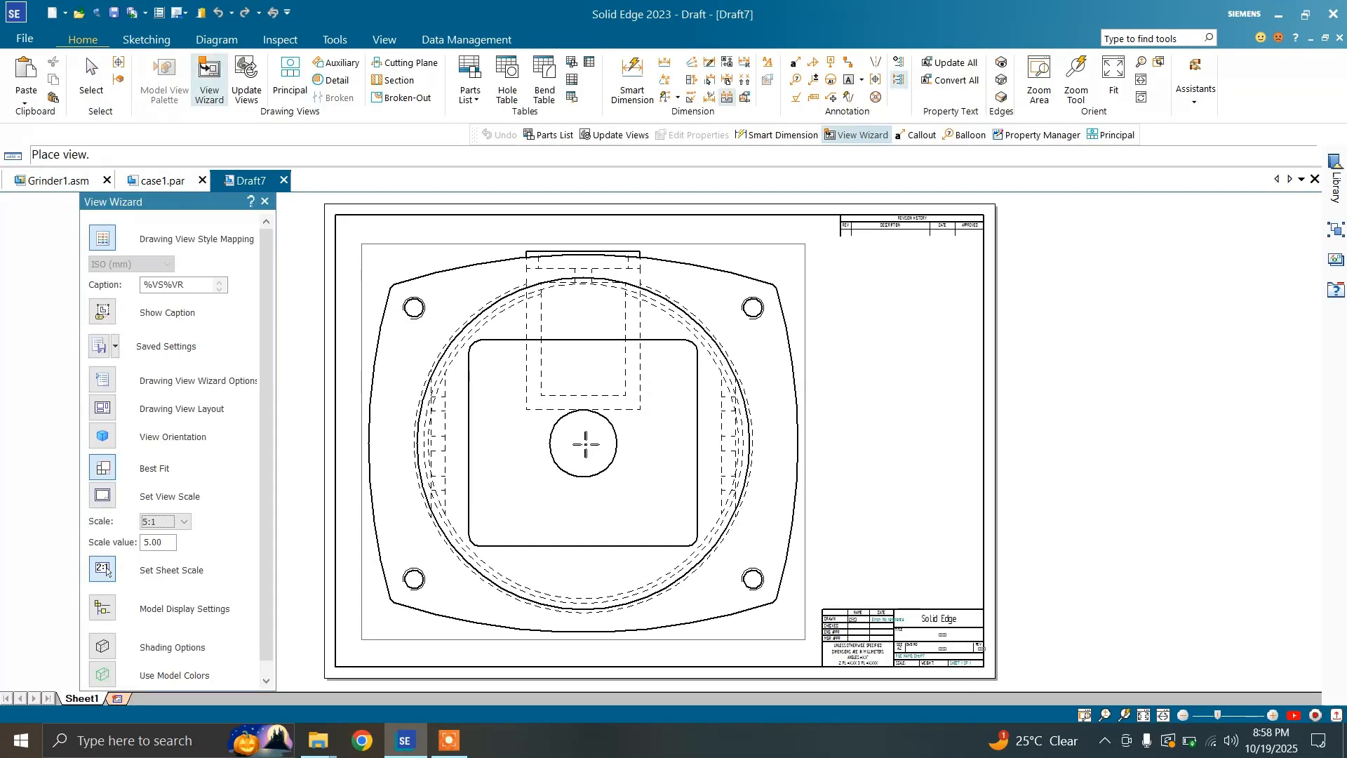
pyautogui.click(563, 424)
pyautogui.press('Escape')
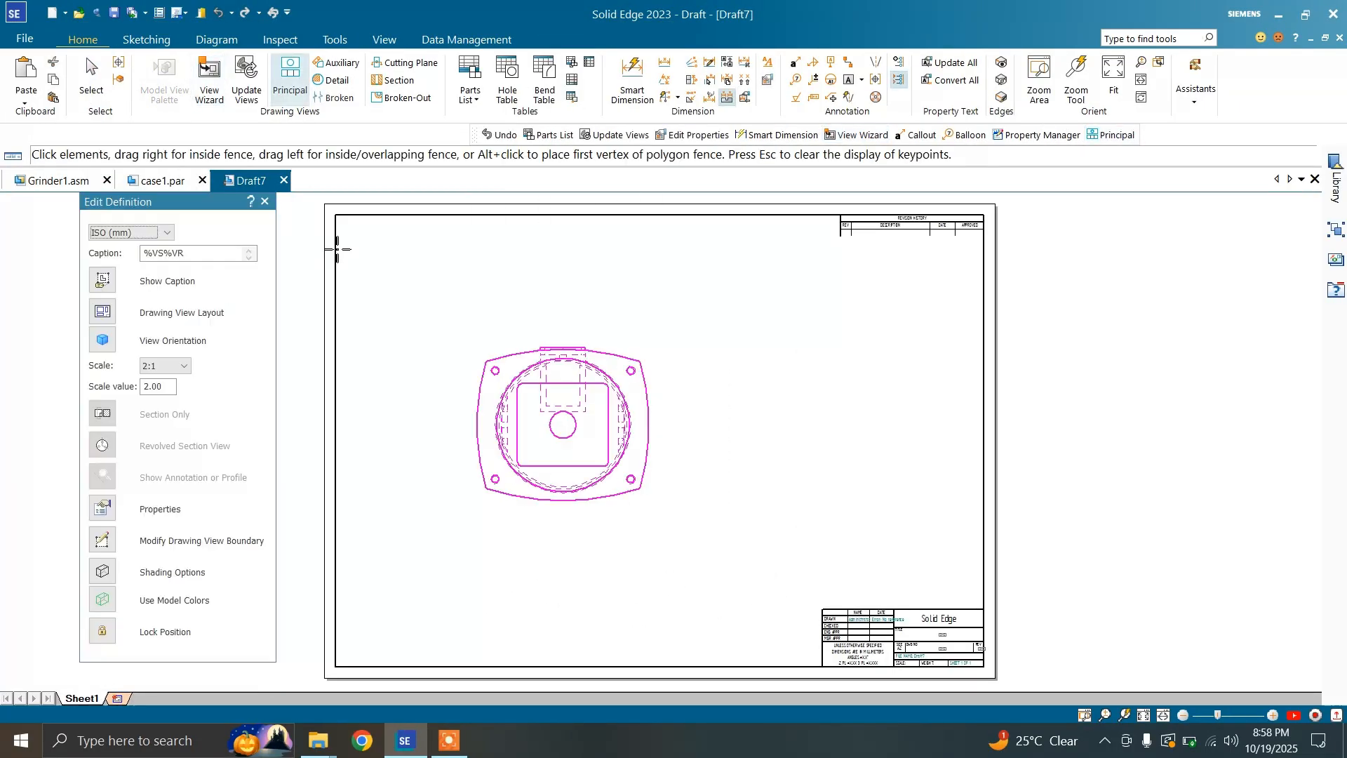
pyautogui.press('Escape')
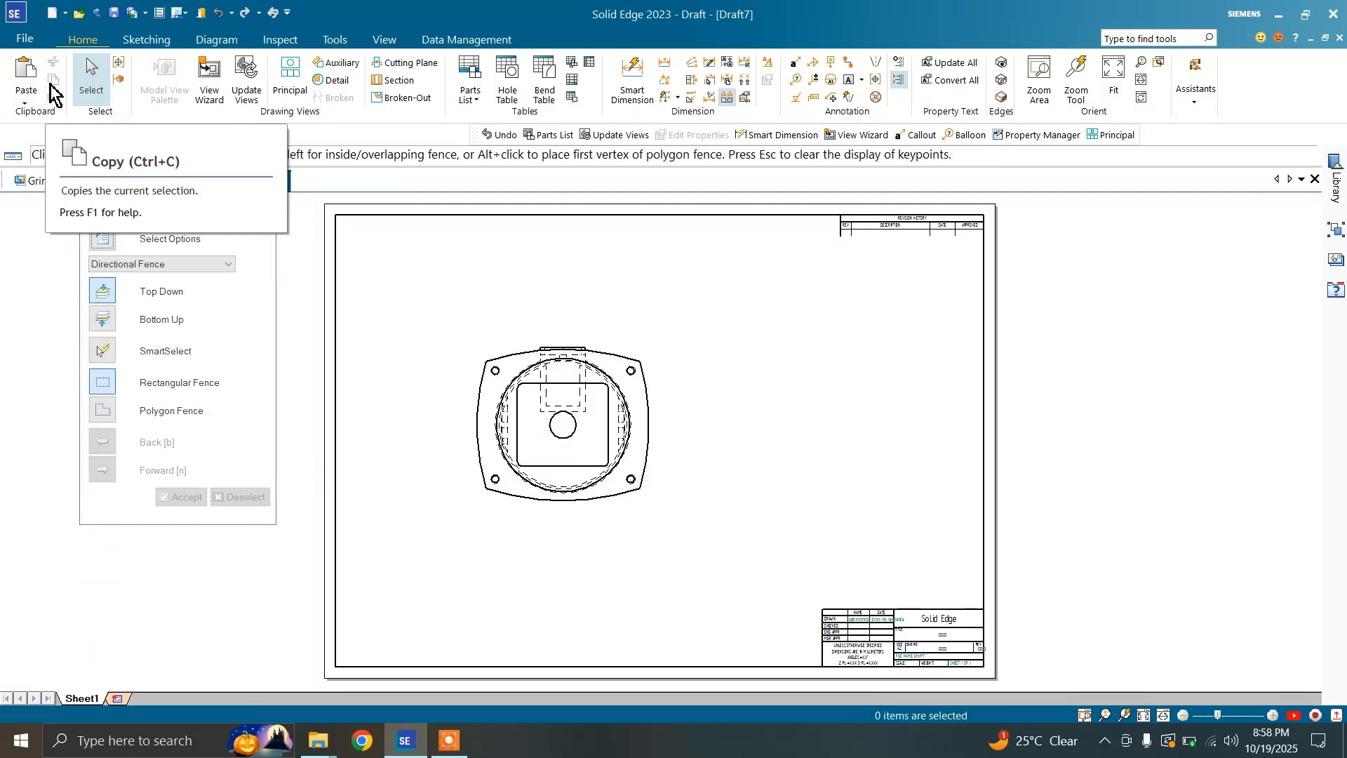
# Copy the drawing view and paste it with Paste Special as a Solid Edge Draft Document
pyautogui.click(569, 386)
pyautogui.click(53, 81)
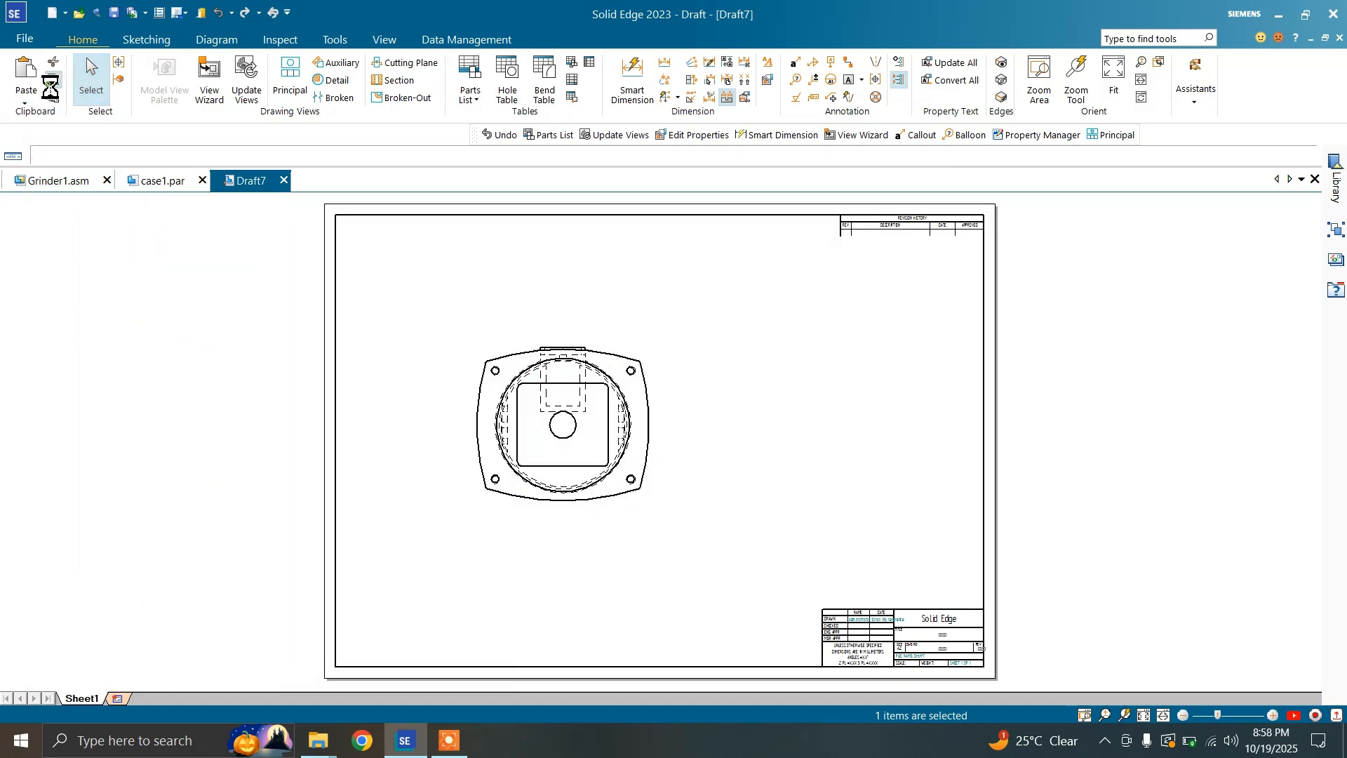
pyautogui.click(26, 99)
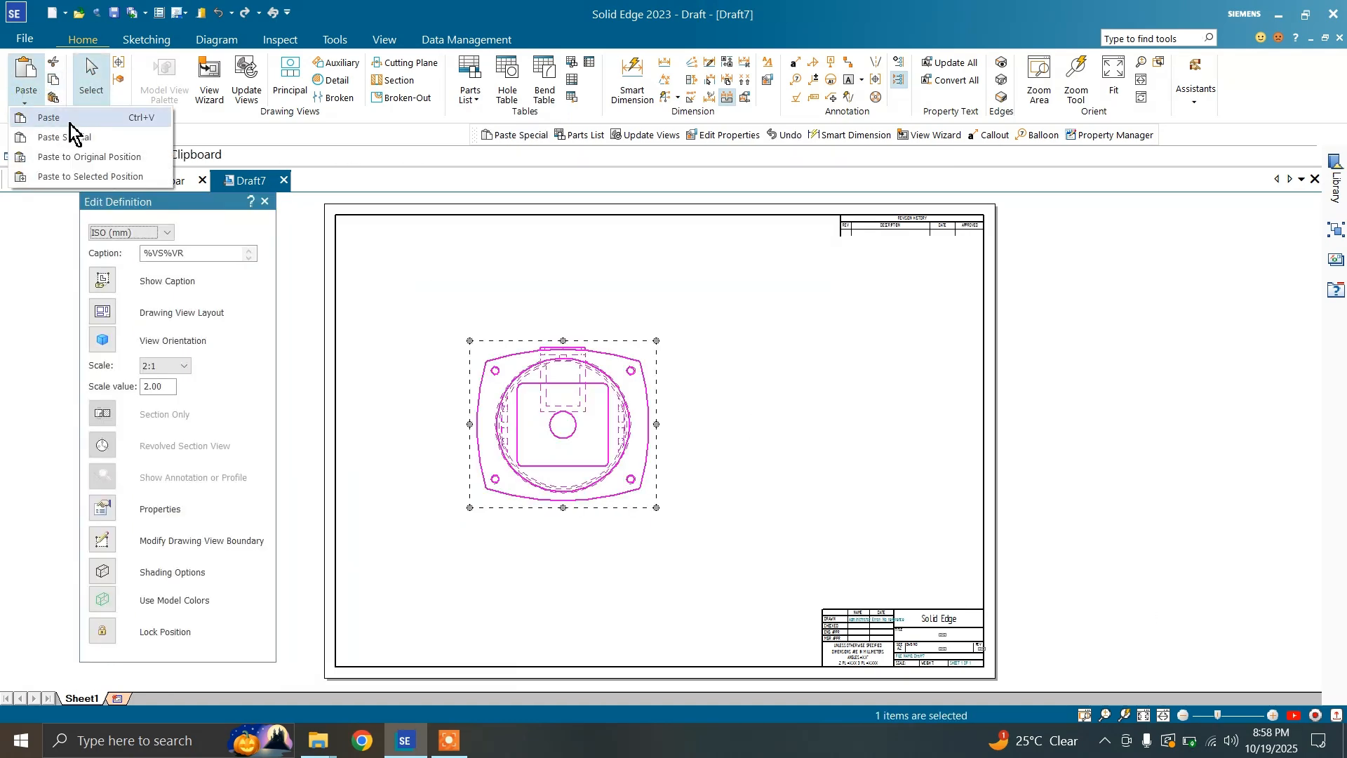
pyautogui.click(81, 140)
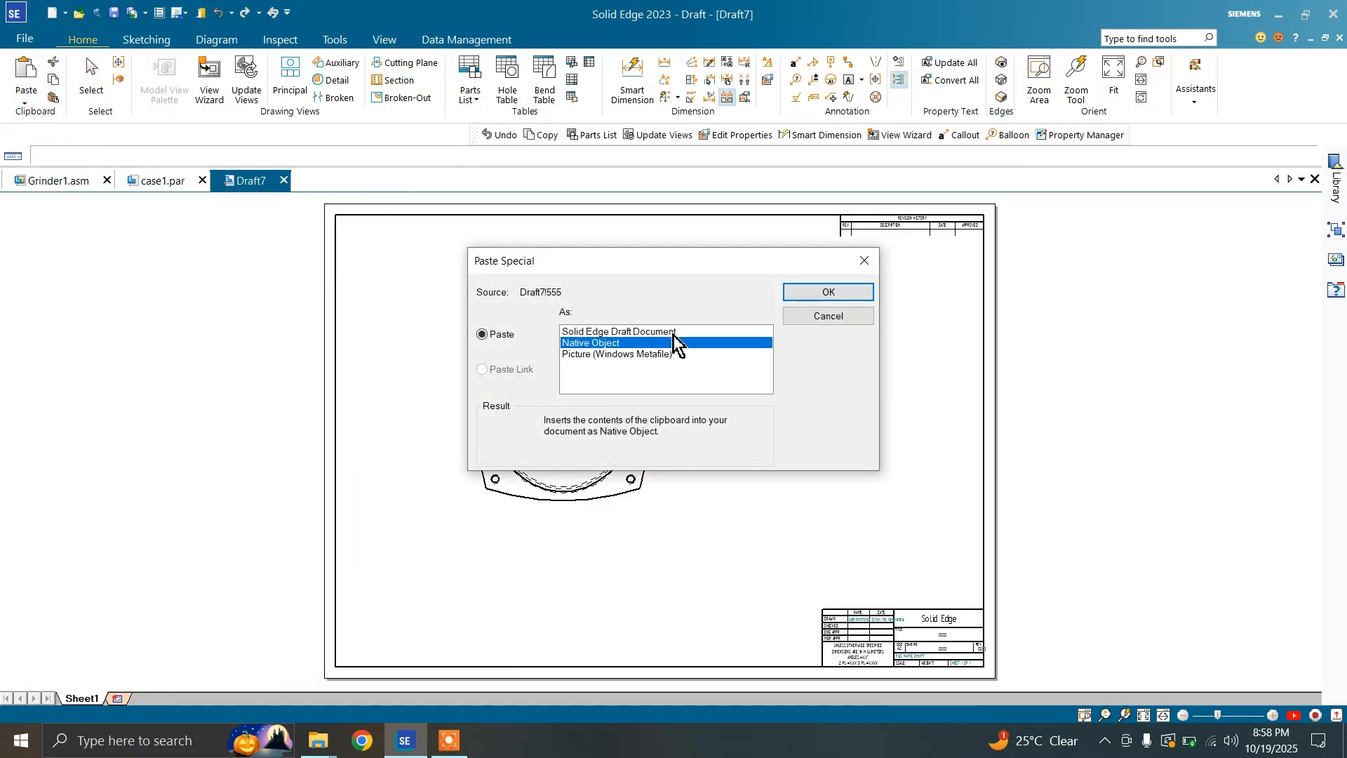
pyautogui.click(634, 355)
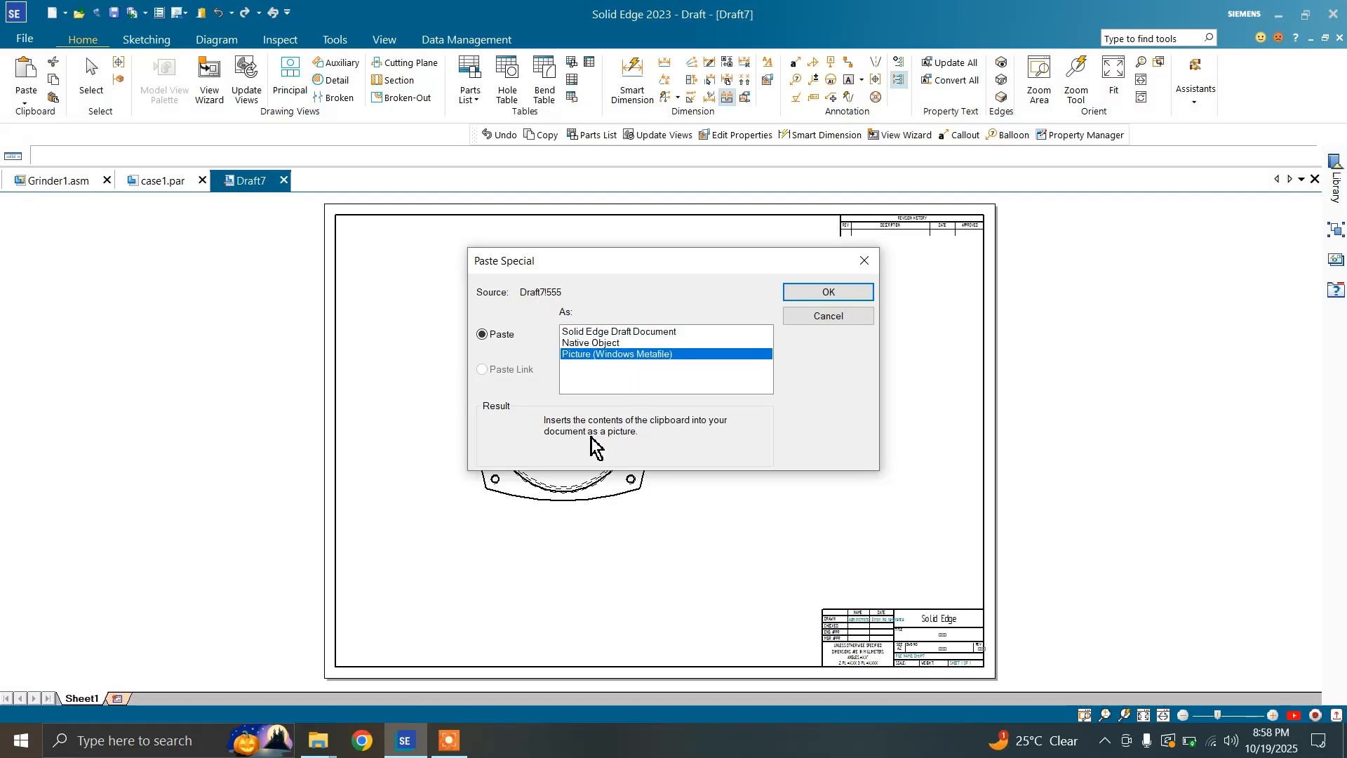
pyautogui.click(666, 332)
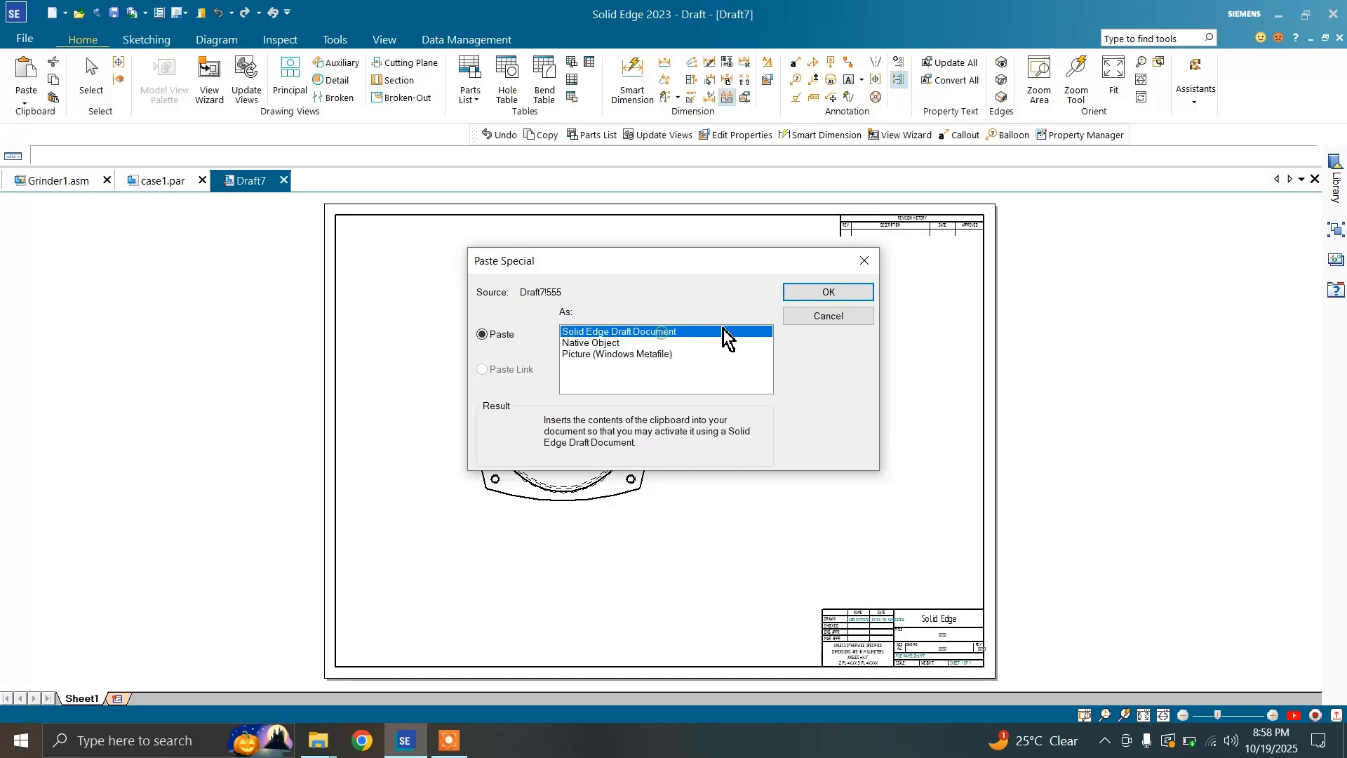
pyautogui.click(828, 292)
pyautogui.click(531, 561)
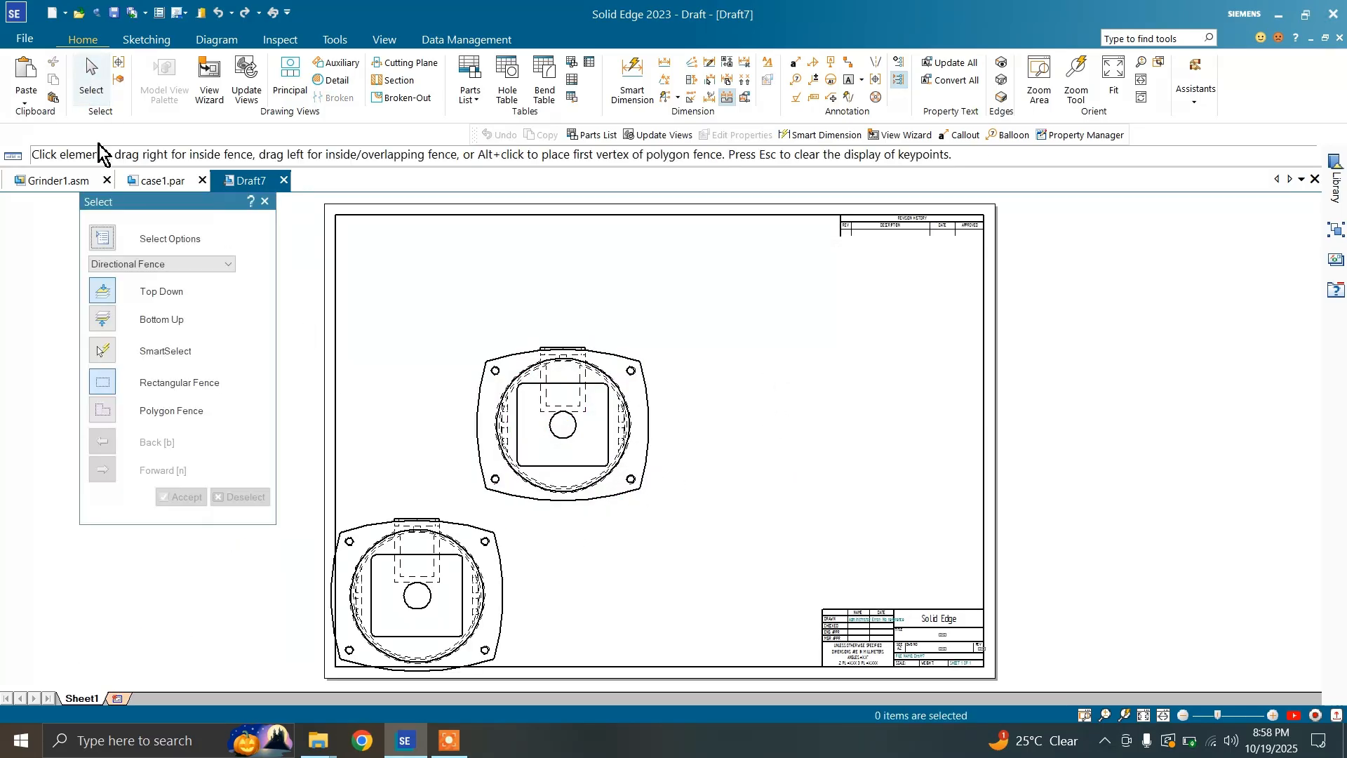
# Paste the copied view with Paste Special as Picture (Windows Metafile) and move it to the right of the original view
pyautogui.click(26, 98)
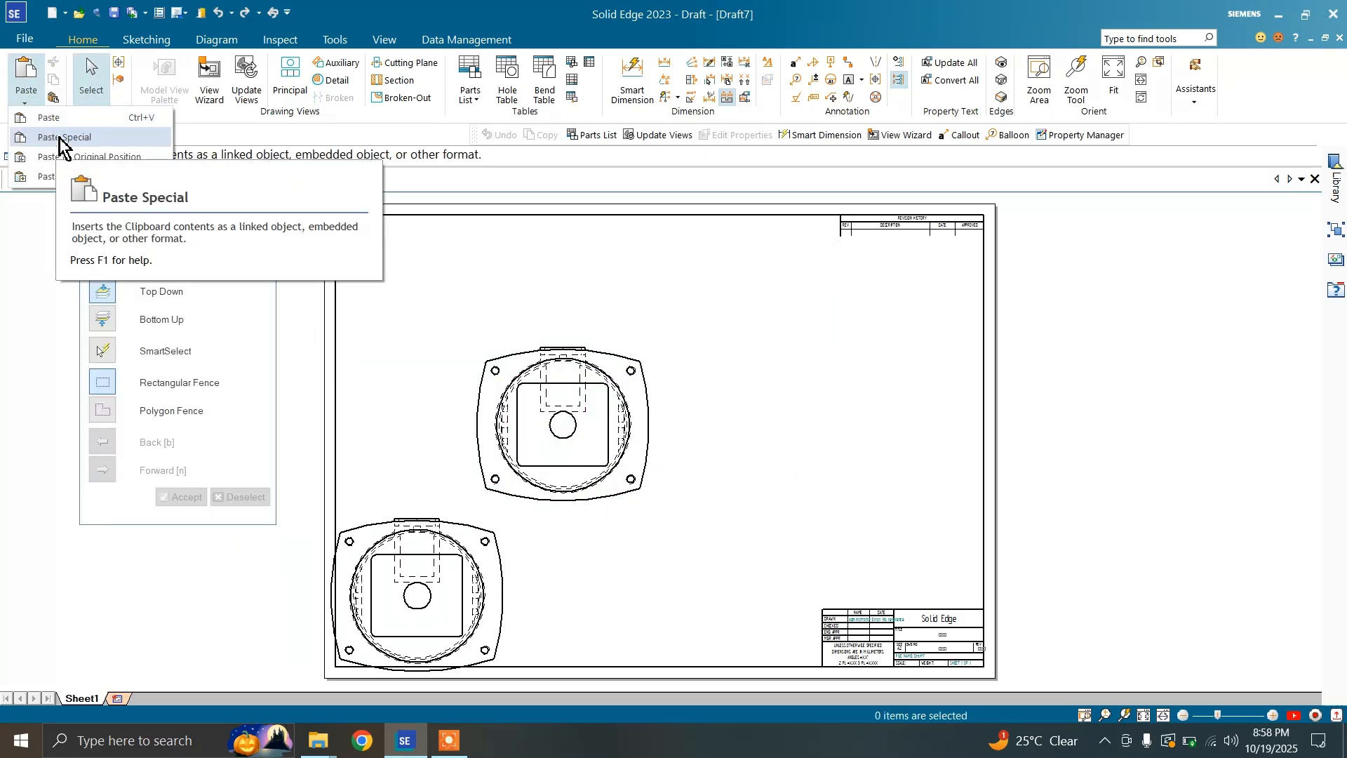
pyautogui.click(59, 138)
pyautogui.click(584, 354)
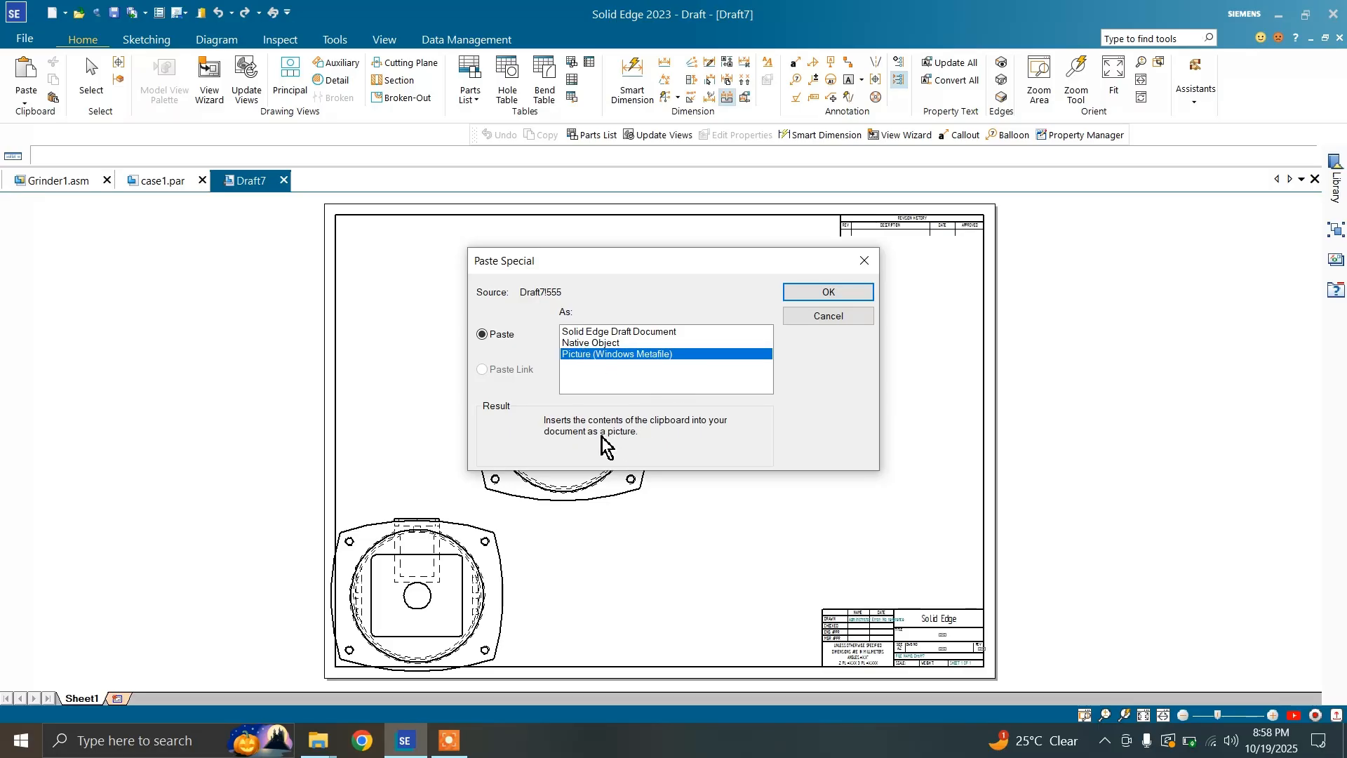
pyautogui.click(821, 297)
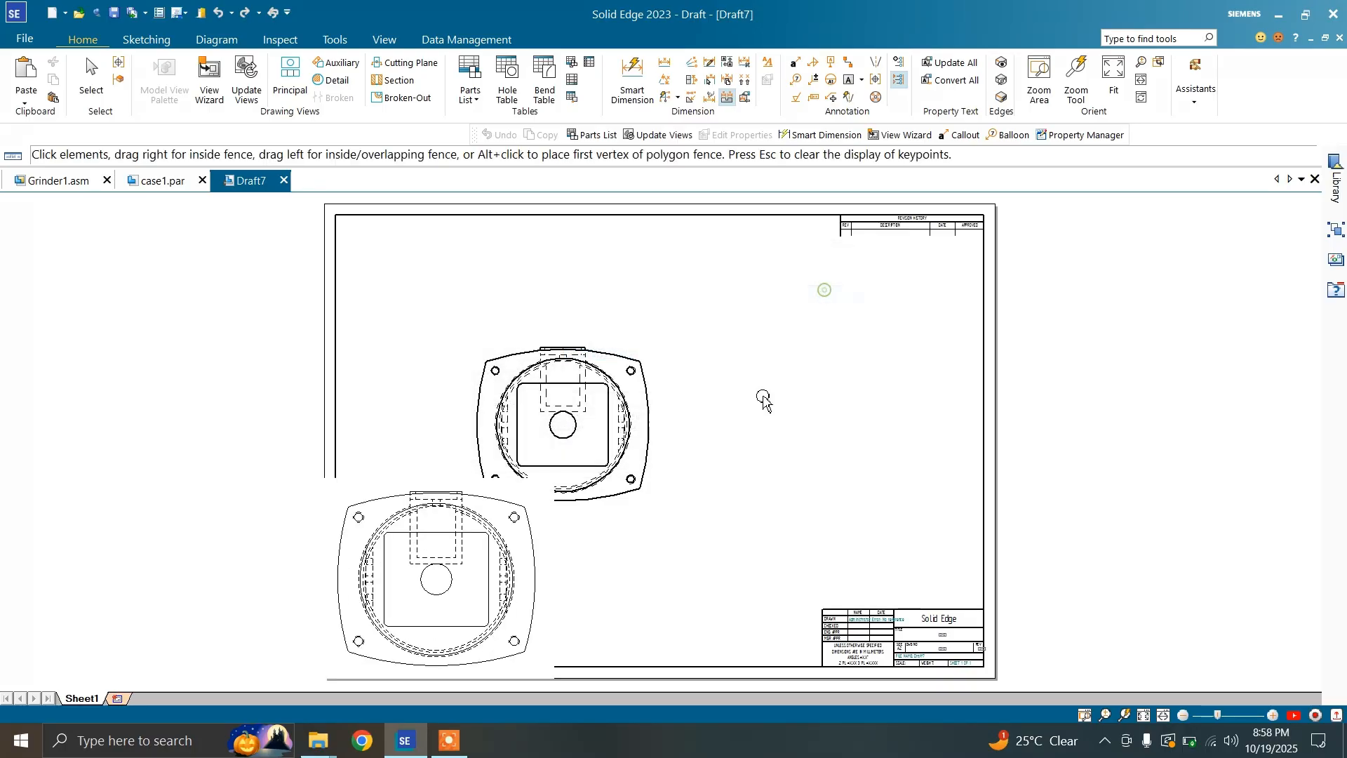
pyautogui.click(559, 555)
pyautogui.moveTo(559, 554); pyautogui.dragTo(993, 407)
pyautogui.moveTo(973, 537); pyautogui.dragTo(898, 500)
pyautogui.scroll(-1, 690, 390)
pyautogui.press('Escape')
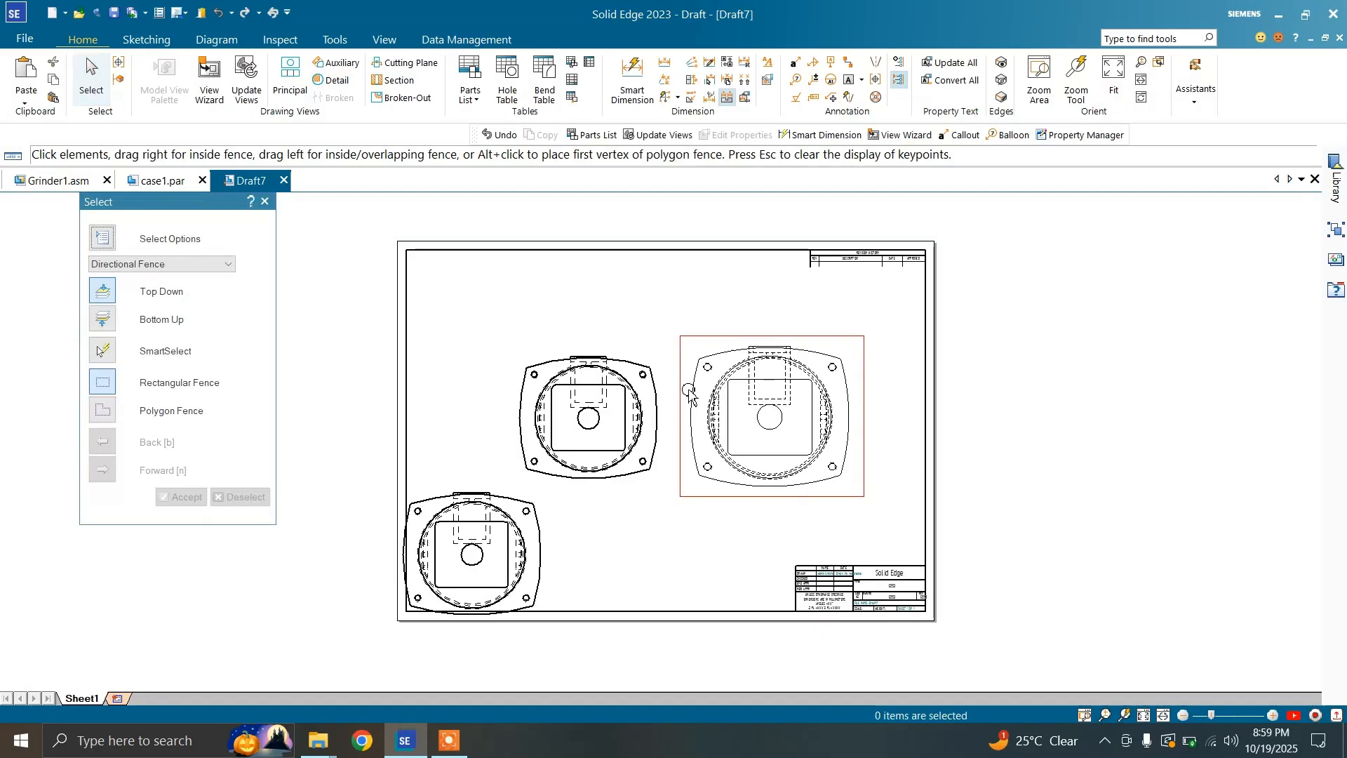
# Delete the pasted picture and the pasted Draft Document object from the sheet
pyautogui.click(738, 411)
pyautogui.press('Delete')
pyautogui.click(512, 534)
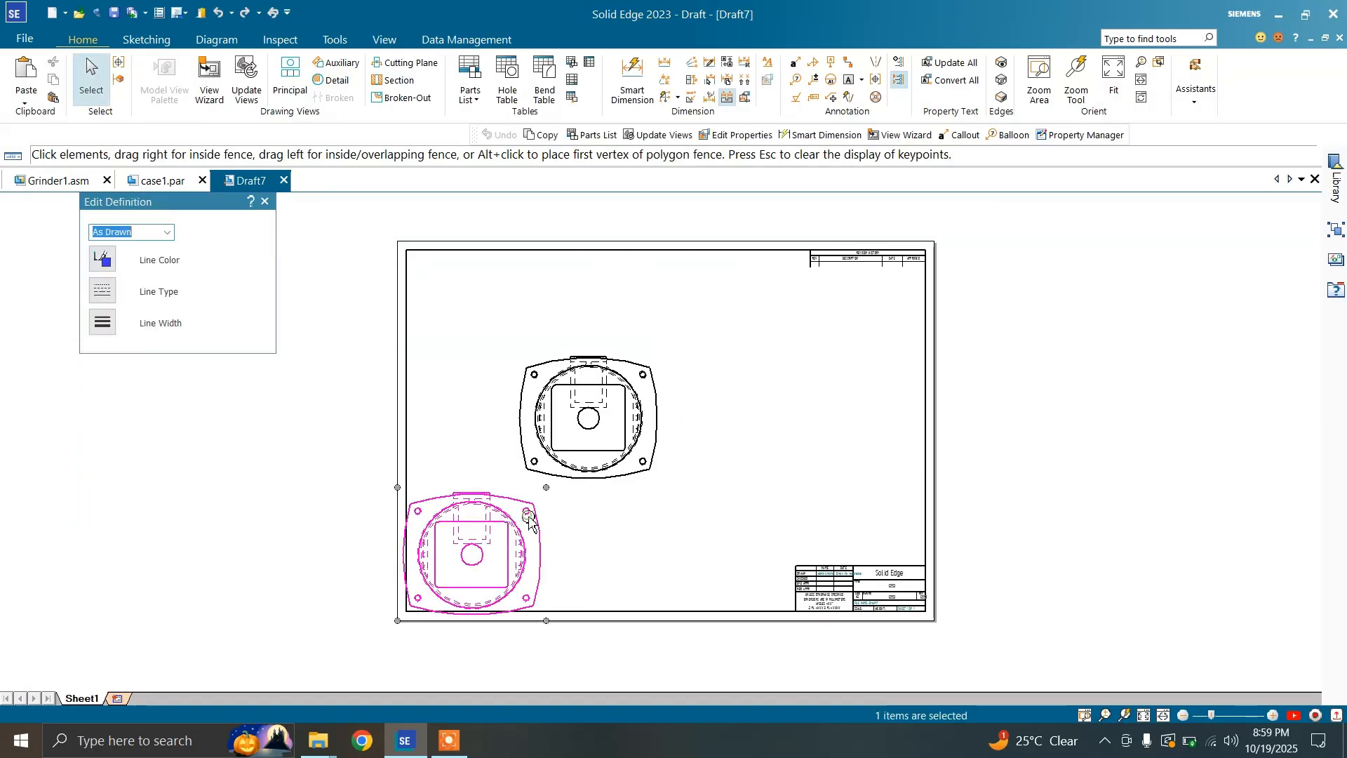
pyautogui.press('Delete')
# Paste the copied view to its original position and move it up and to the right of the existing view
pyautogui.click(24, 106)
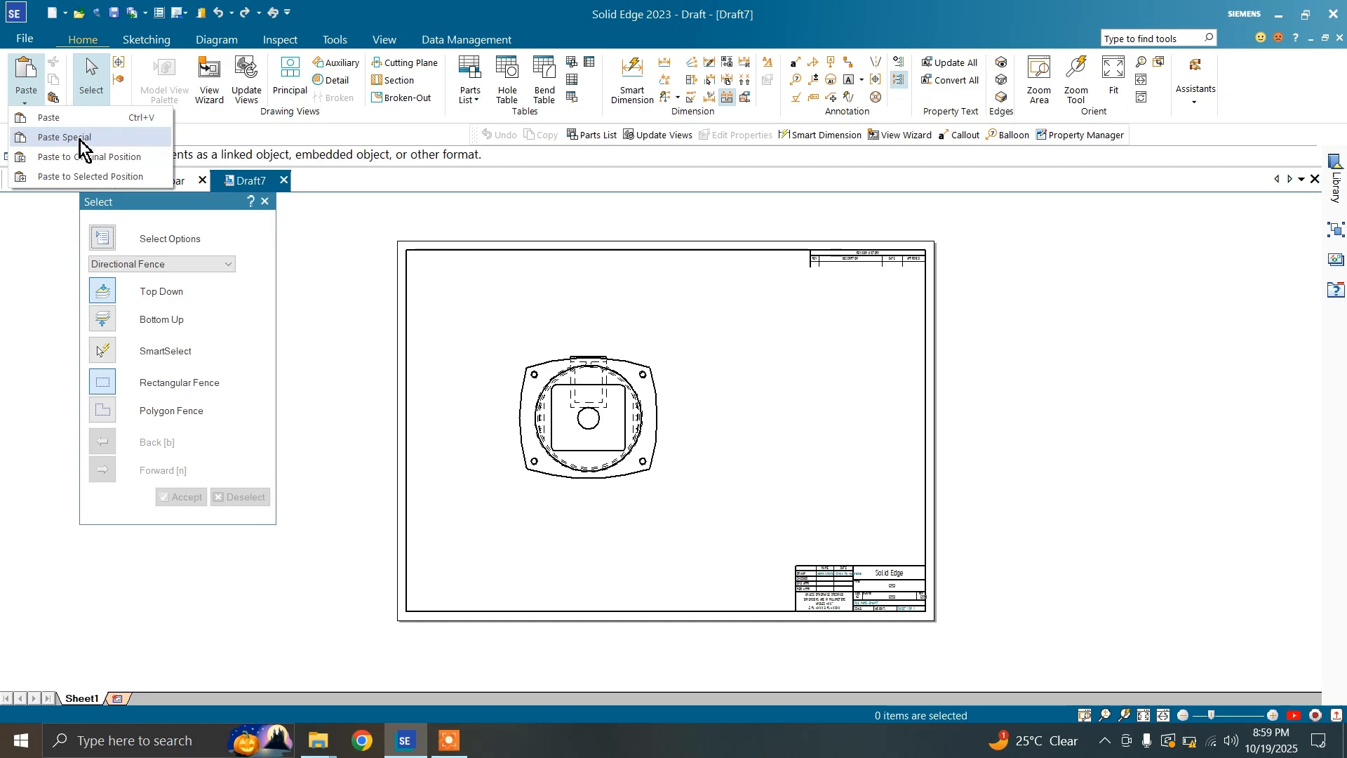
pyautogui.click(117, 165)
pyautogui.moveTo(594, 401); pyautogui.dragTo(767, 344)
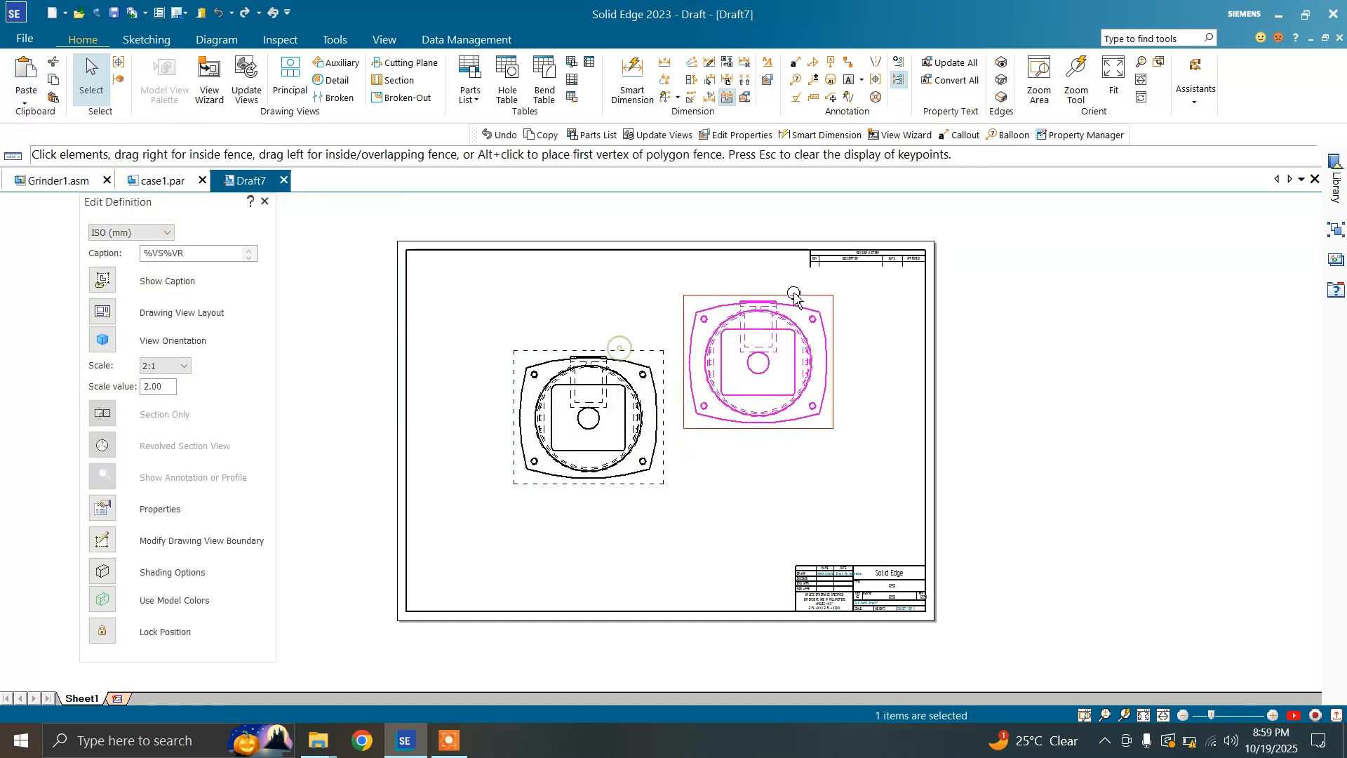
pyautogui.click(673, 397)
# Delete the central drawing view and paste the copied view back to its original position, doing this twice
pyautogui.click(583, 361)
pyautogui.press('Delete')
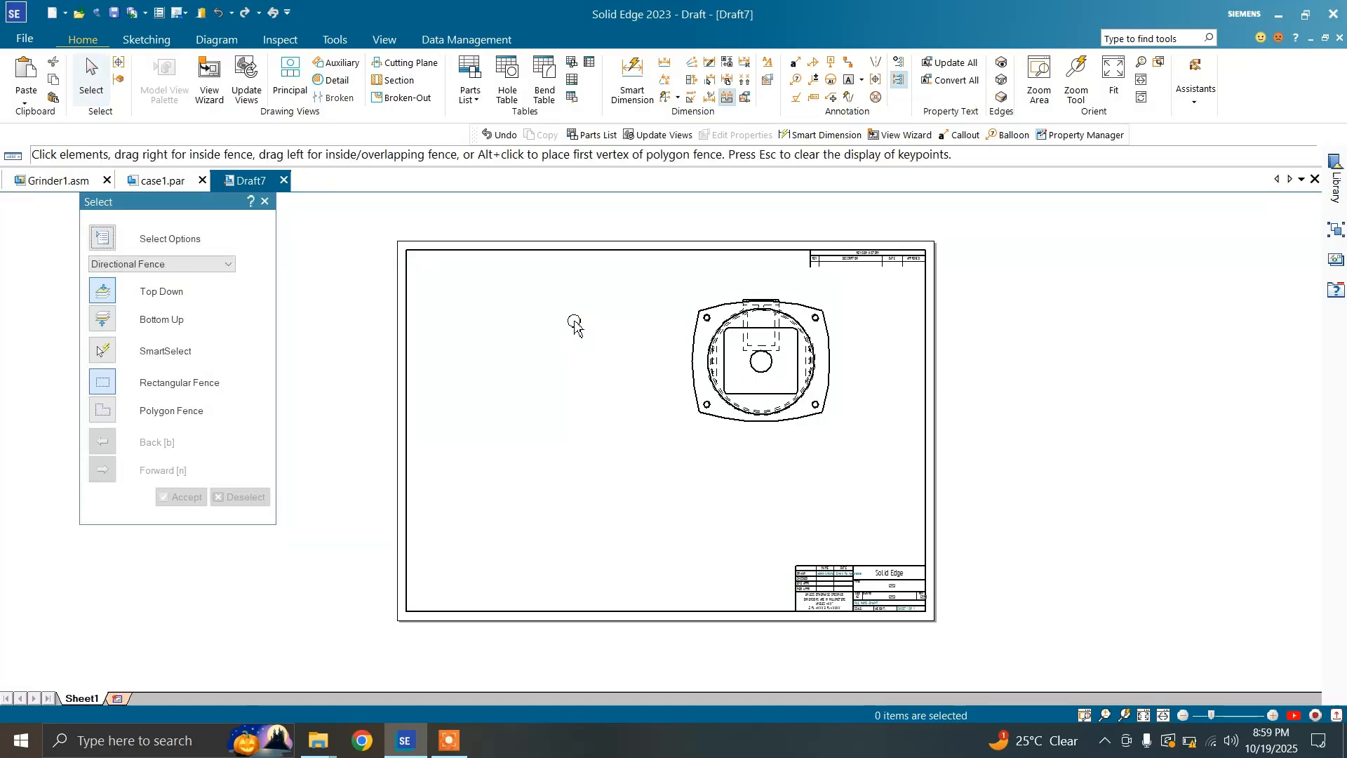
pyautogui.click(26, 101)
pyautogui.click(105, 163)
pyautogui.click(581, 357)
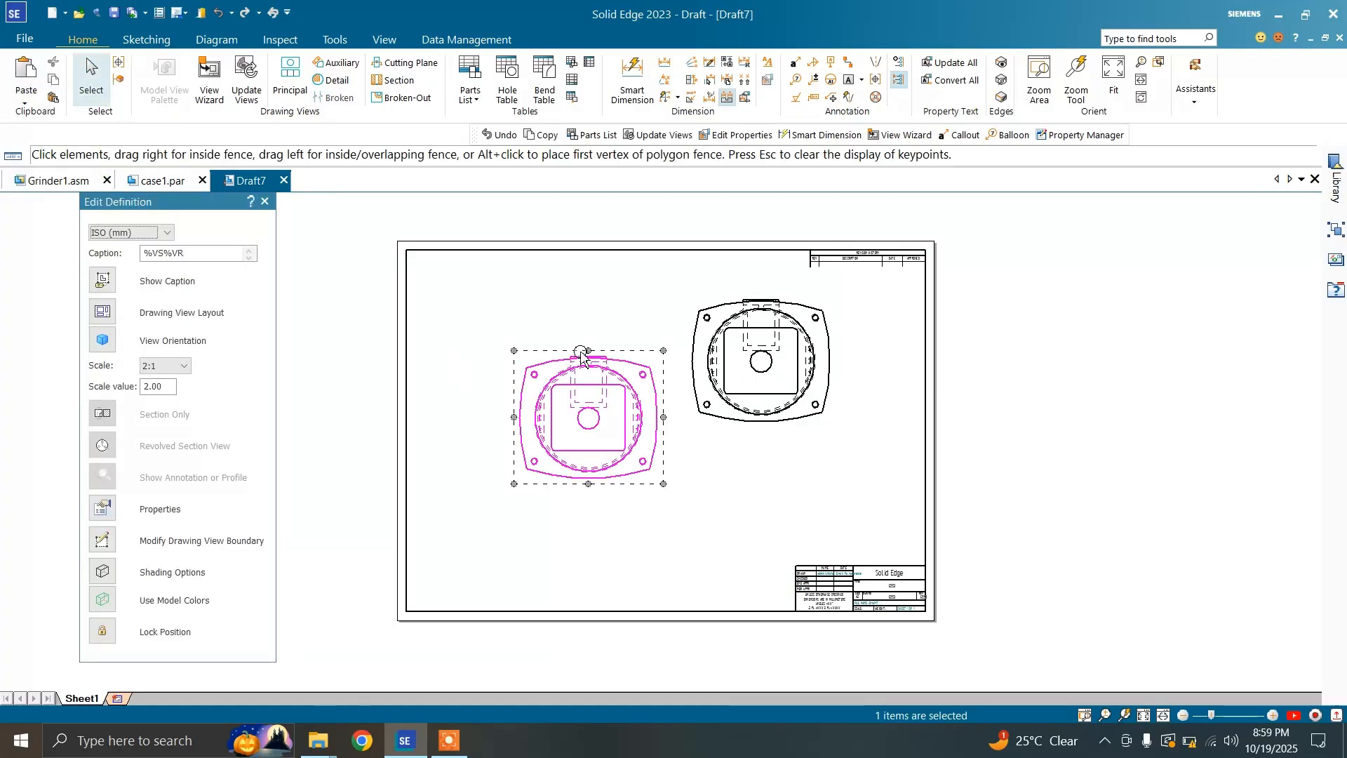
pyautogui.press('Delete')
pyautogui.click(553, 372)
pyautogui.press('Delete')
pyautogui.click(26, 102)
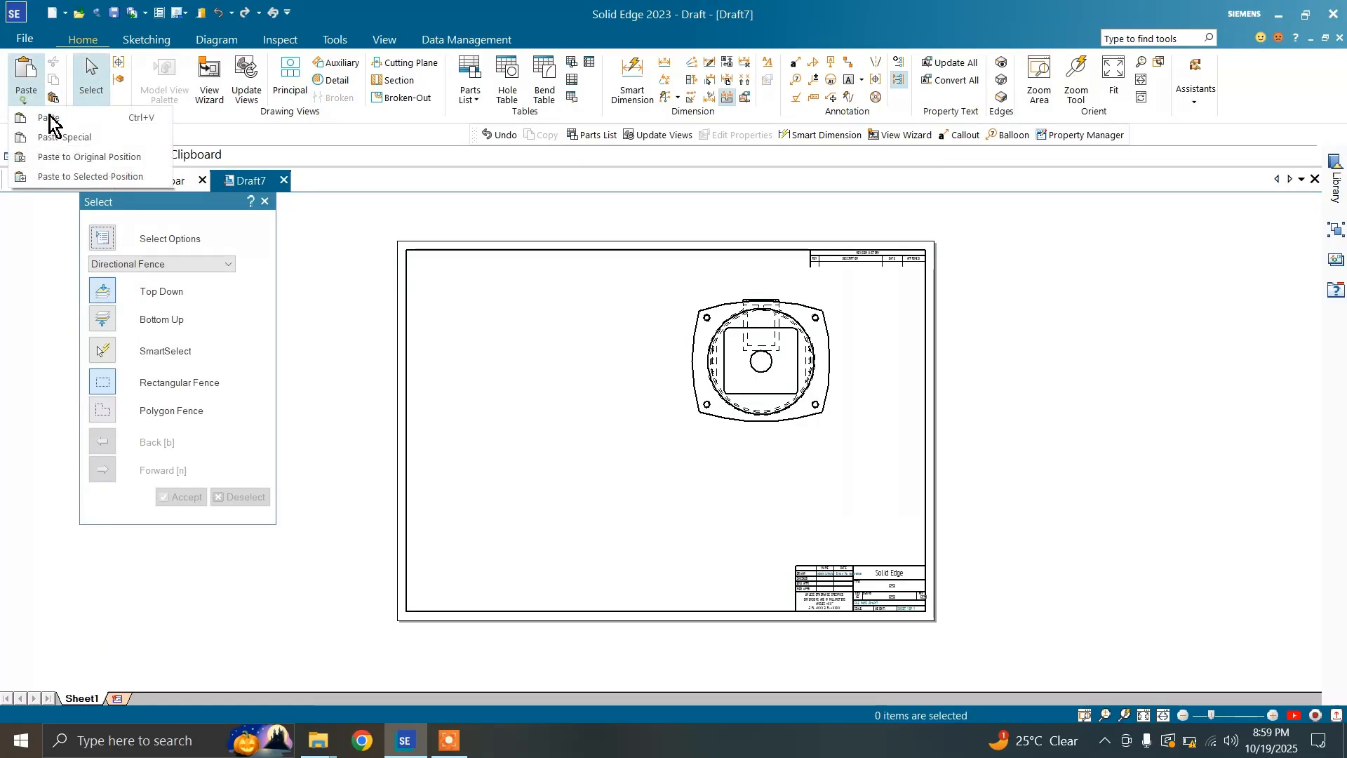
pyautogui.click(77, 156)
# Use Paste to Selected Position to place three more copies of the view around the sheet
pyautogui.click(26, 102)
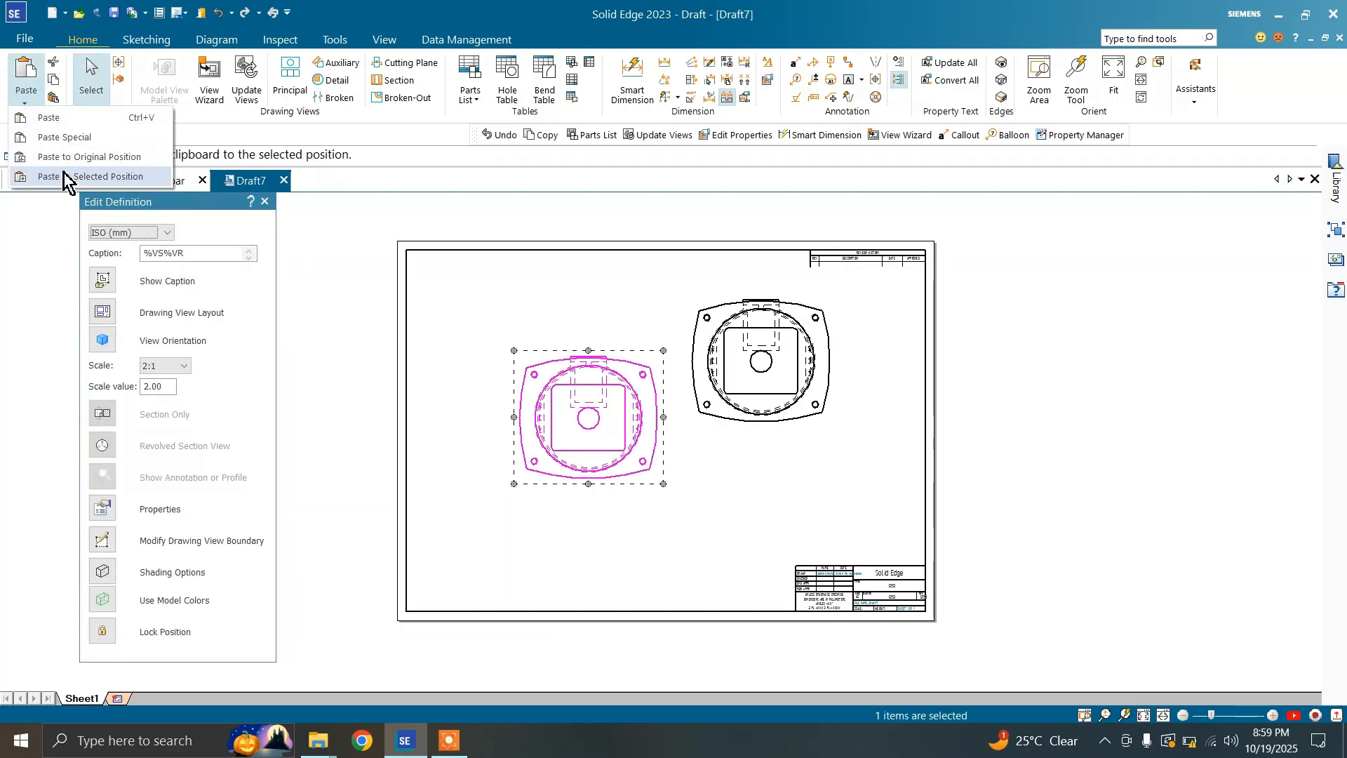
pyautogui.click(63, 177)
pyautogui.click(421, 403)
pyautogui.click(571, 297)
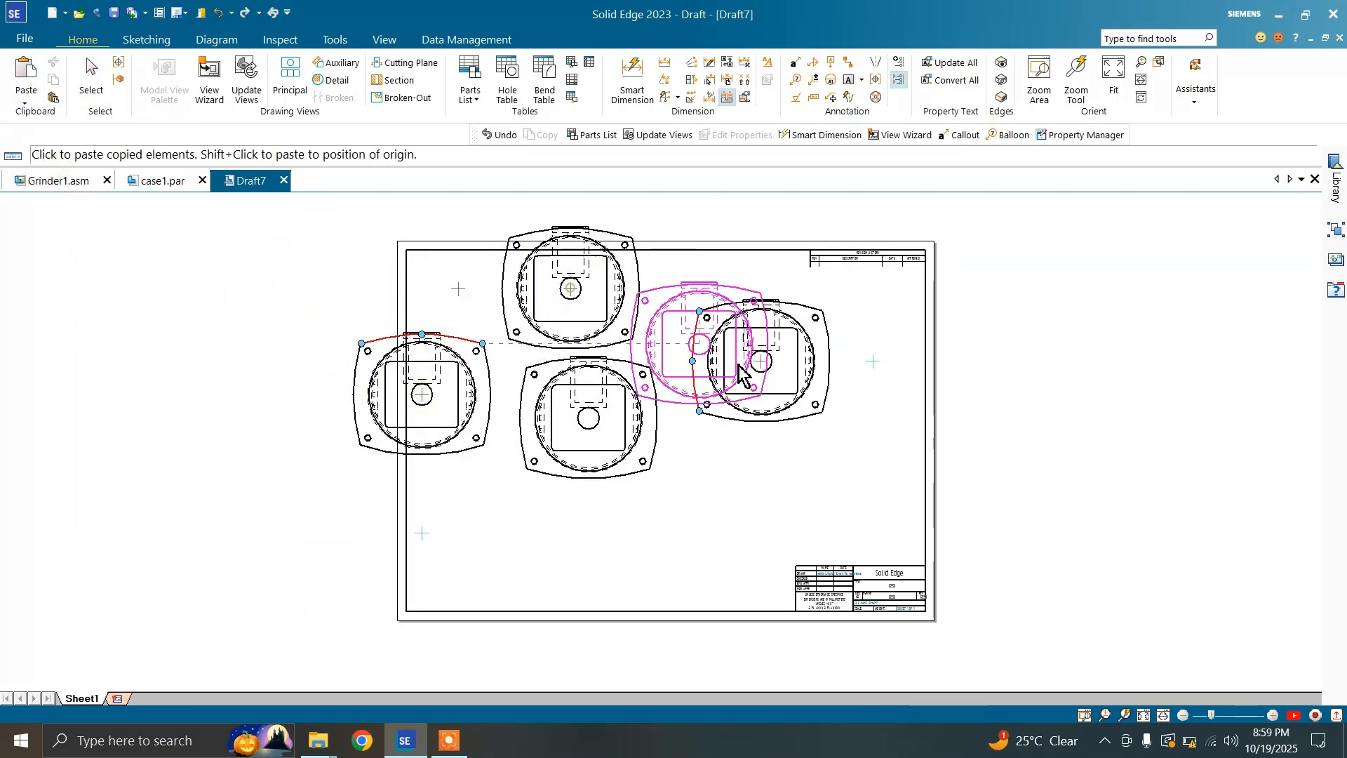
pyautogui.click(703, 545)
pyautogui.press('Escape')
# Box-select all the drawing views on the sheet and delete them
pyautogui.scroll(-2, 690, 482)
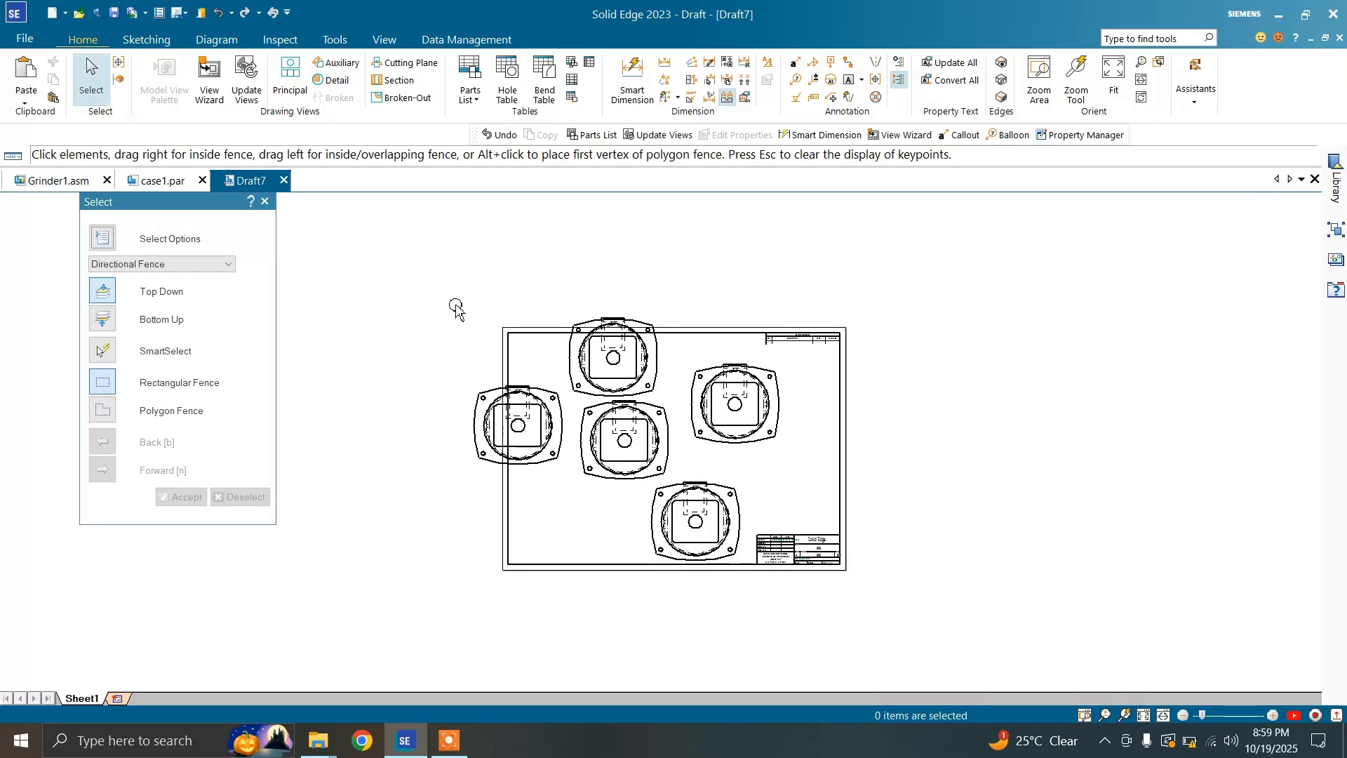
pyautogui.moveTo(456, 308)
pyautogui.mouseDown()
pyautogui.moveTo(903, 596)
pyautogui.moveTo(891, 586)
pyautogui.mouseUp()
pyautogui.press('Delete')
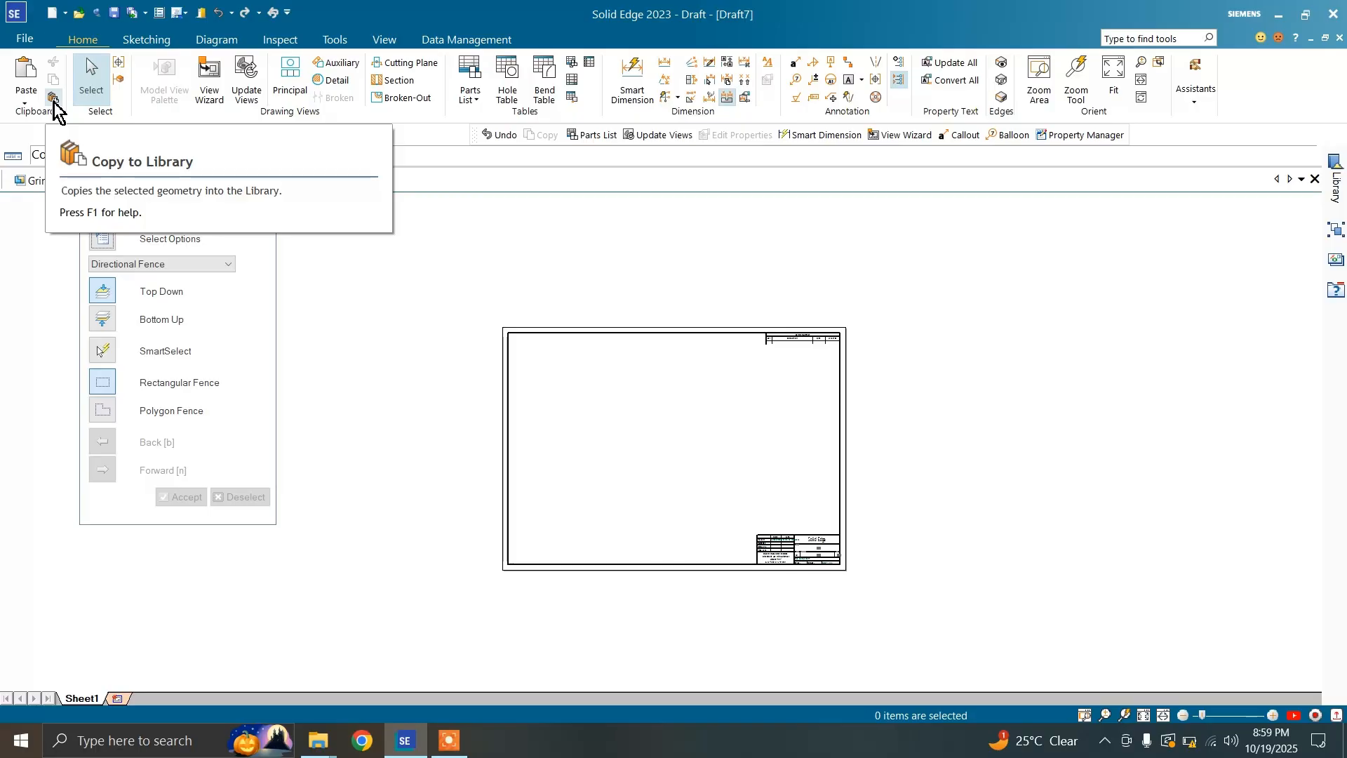
pyautogui.click(24, 102)
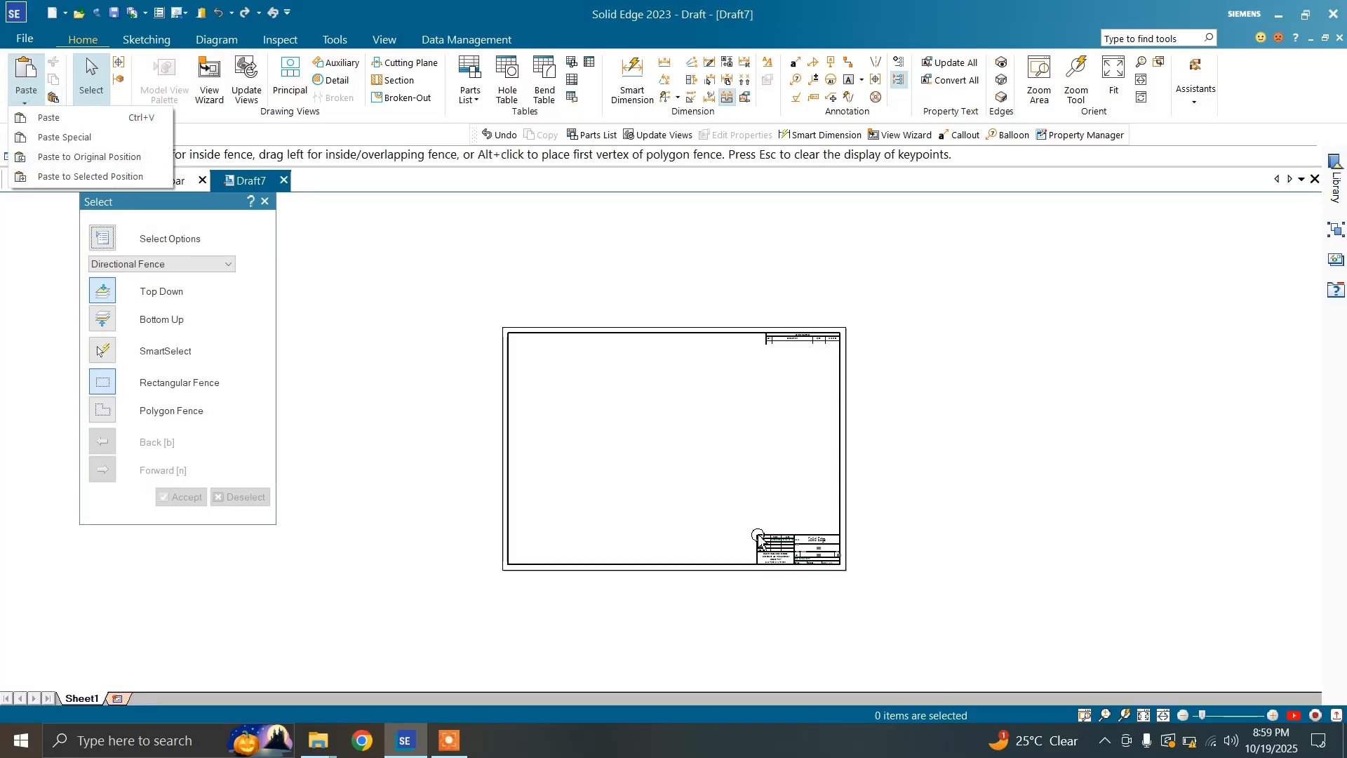
pyautogui.click(1186, 748)
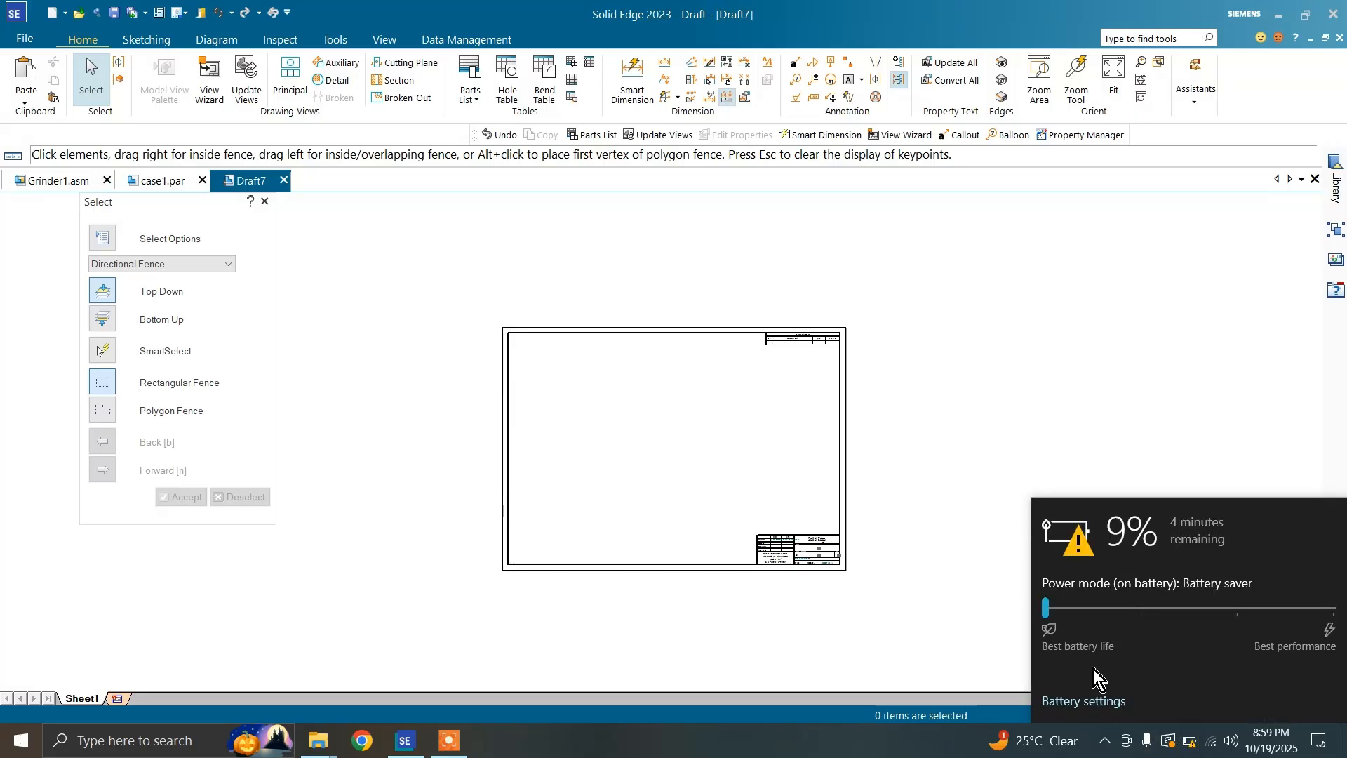
pyautogui.click(447, 740)
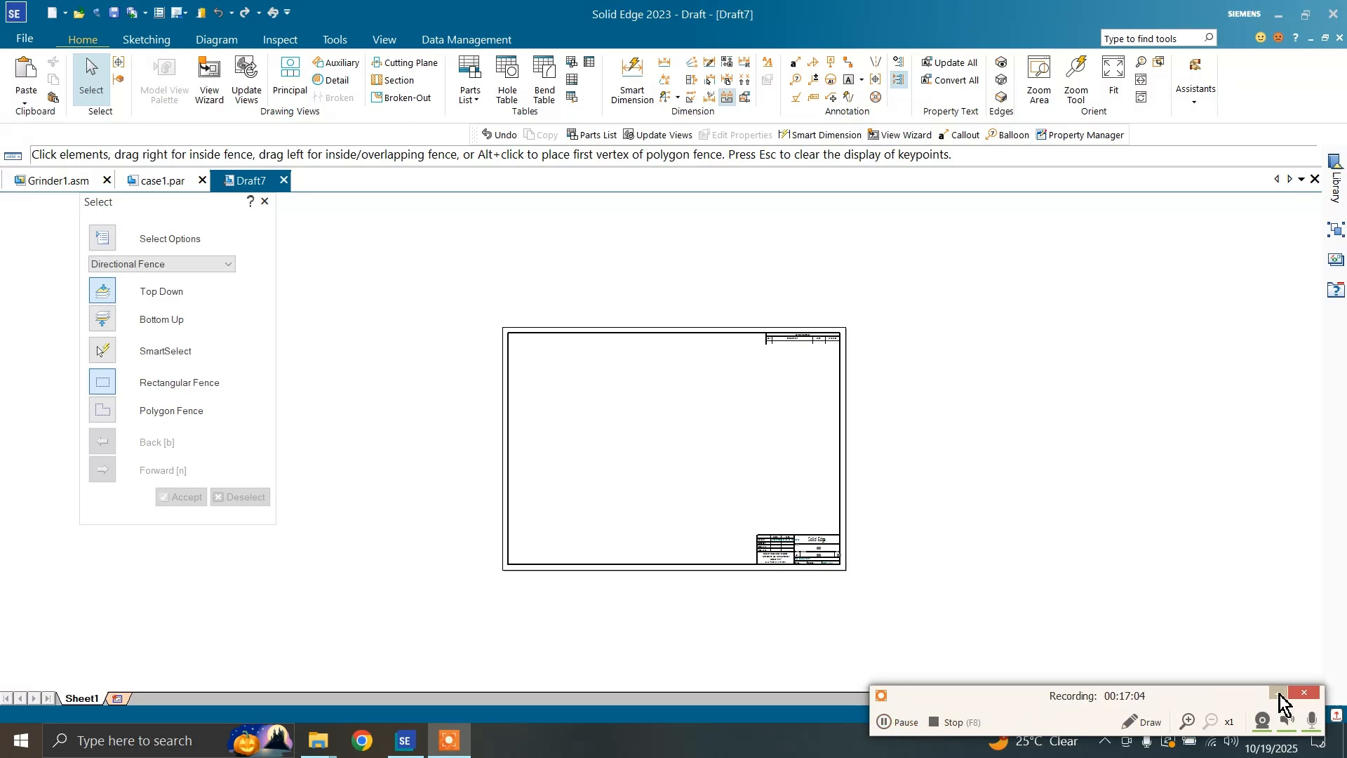
pyautogui.click(1278, 693)
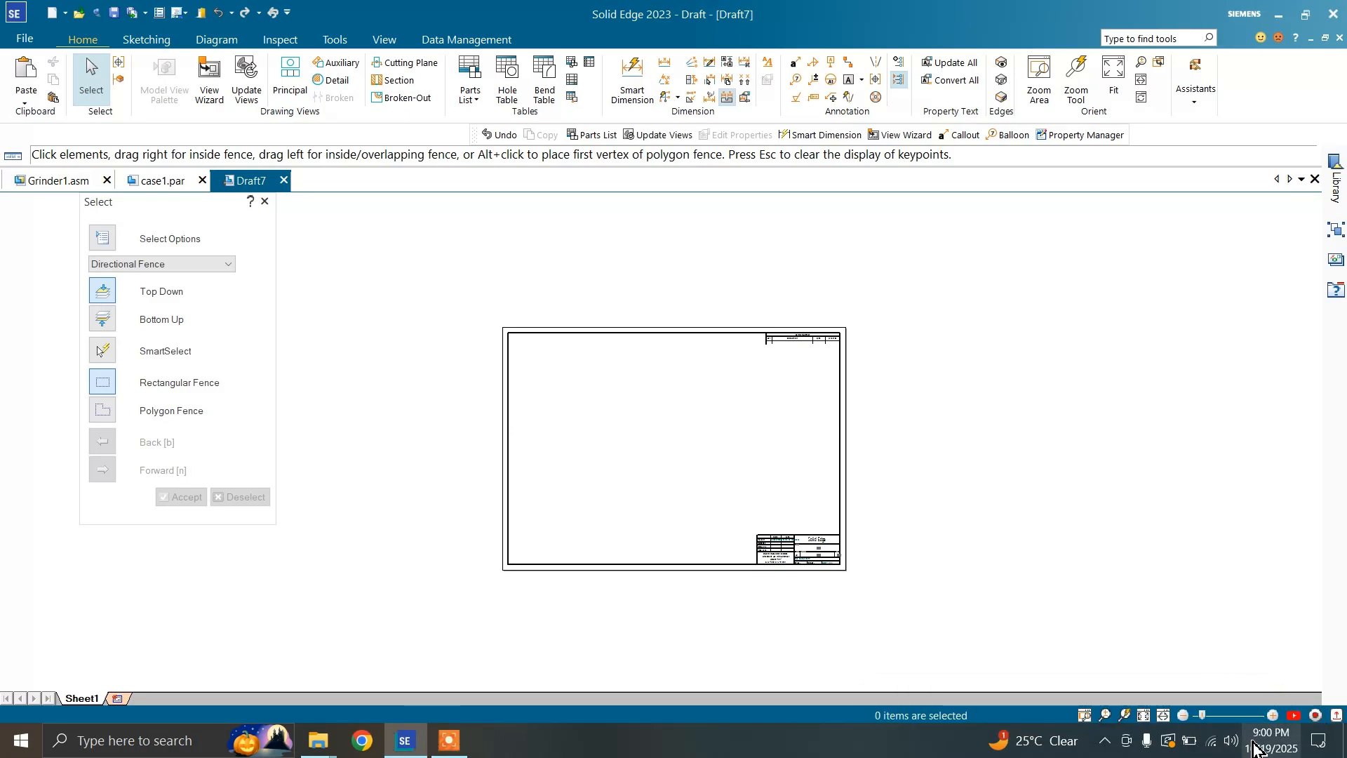
pyautogui.click(1188, 742)
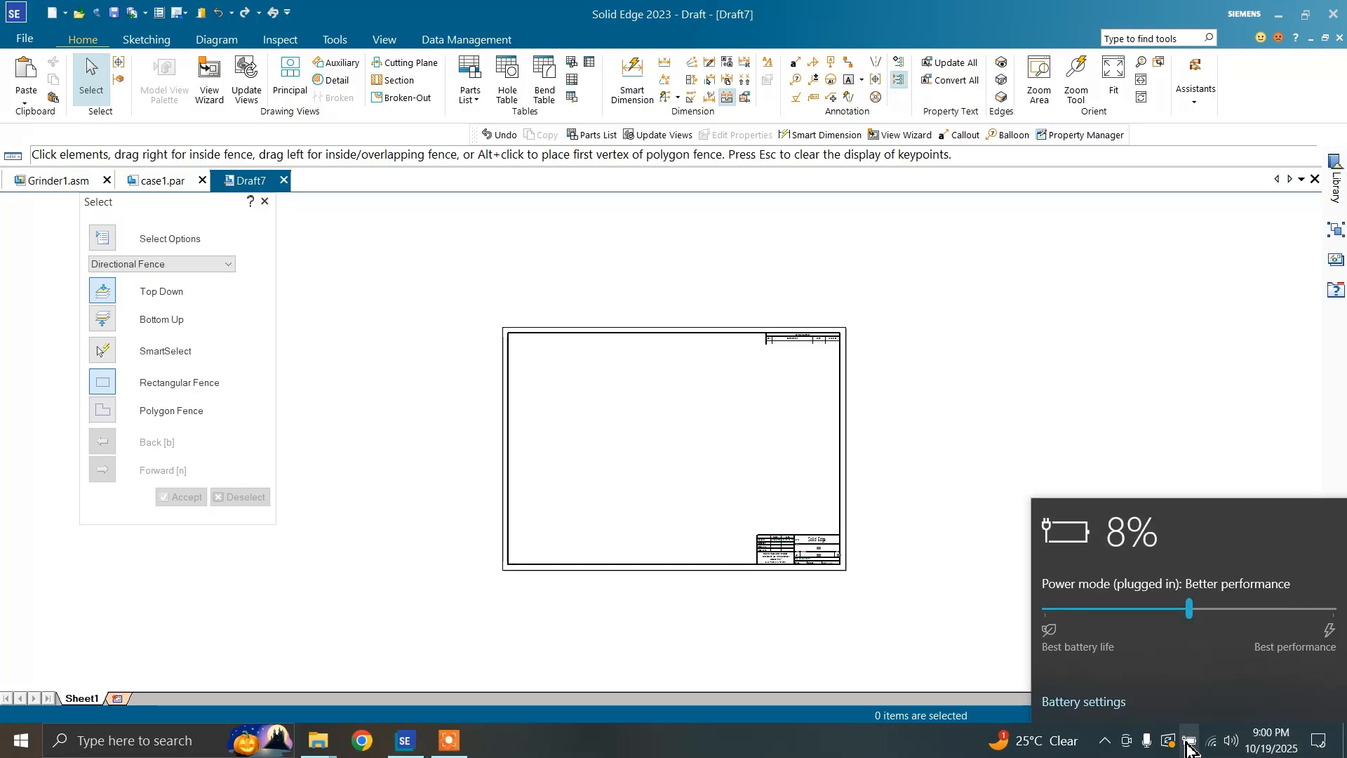
pyautogui.click(1083, 349)
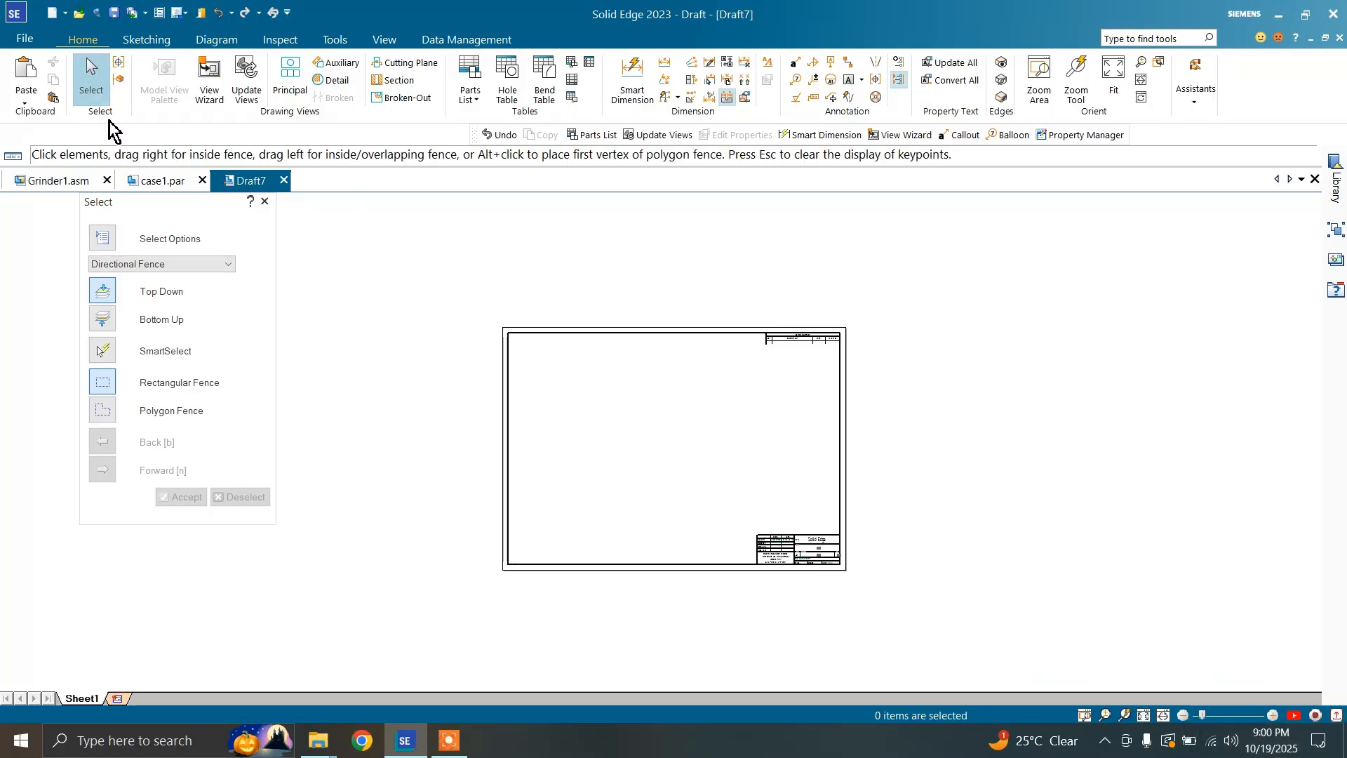
# Paste the copied case view once onto the empty drawing sheet
pyautogui.click(87, 102)
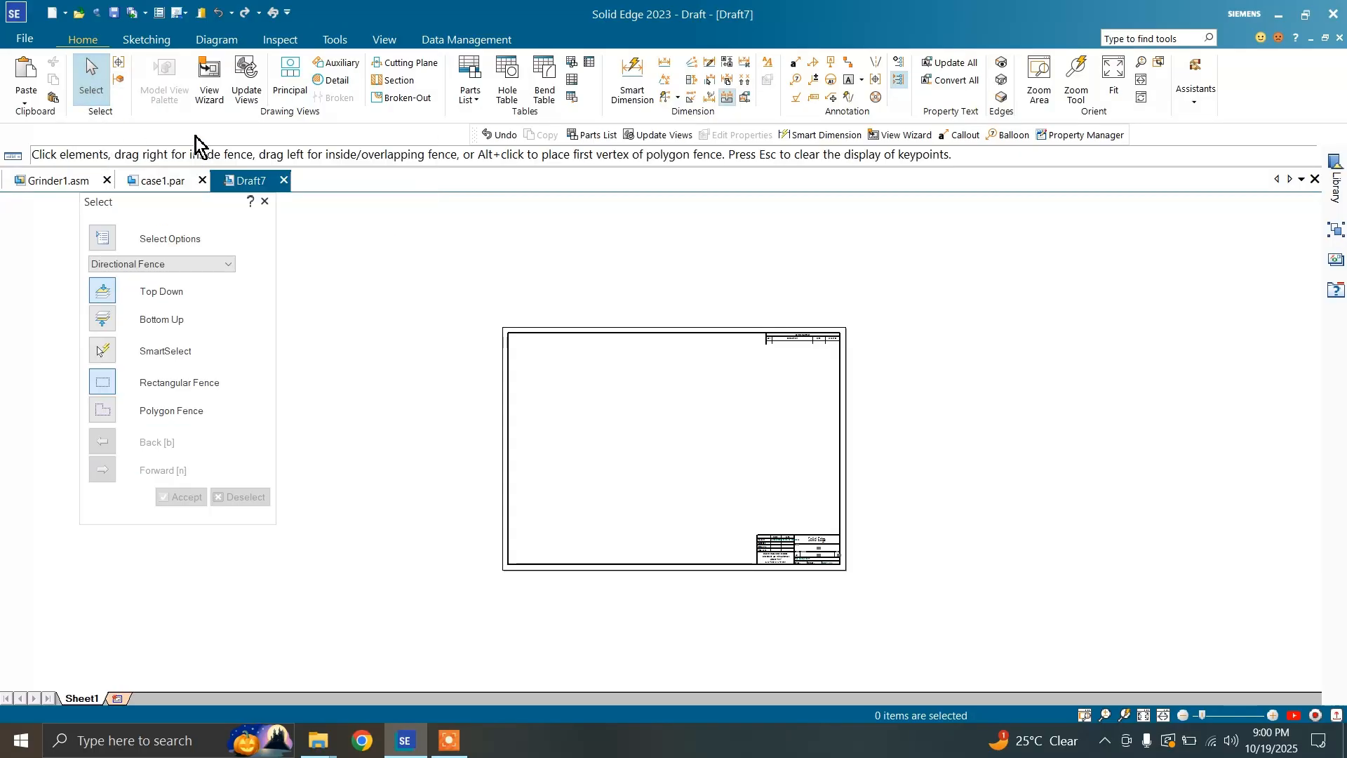
pyautogui.click(348, 250)
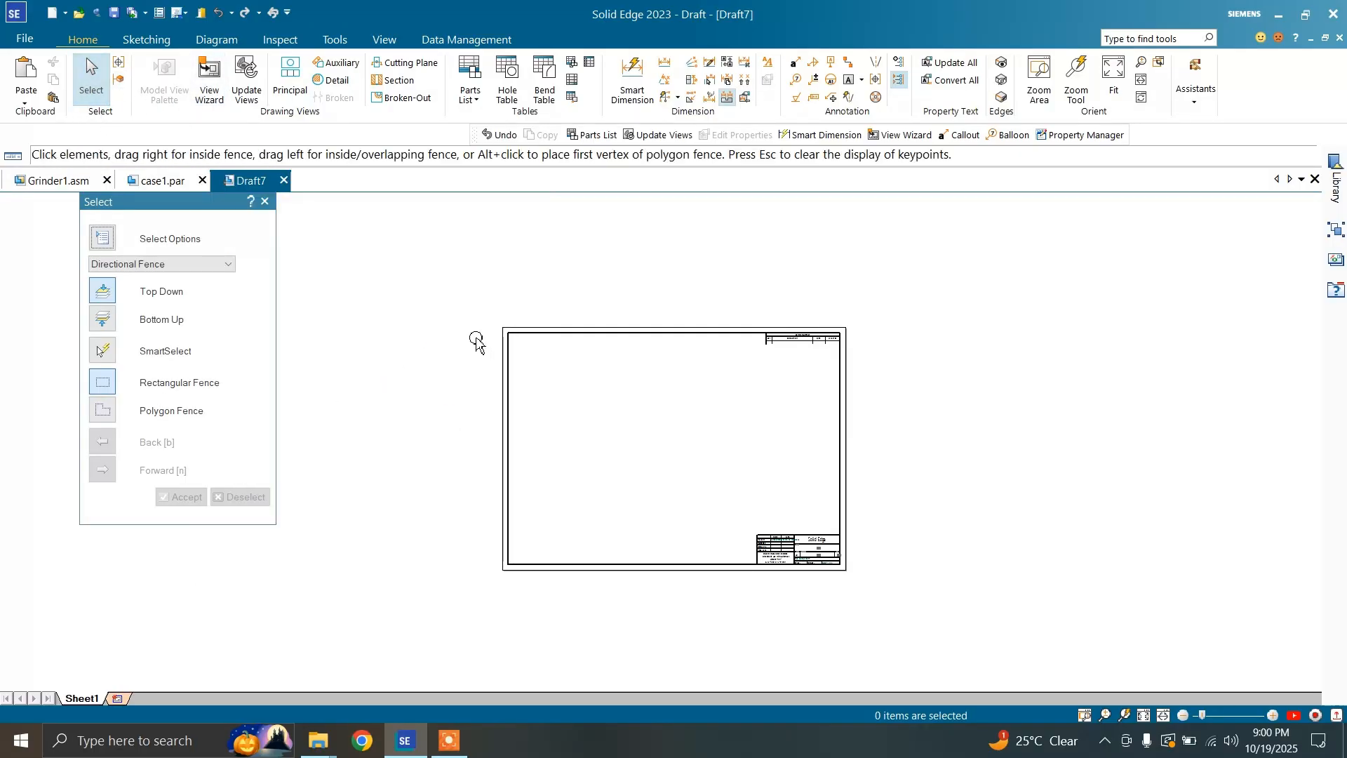
pyautogui.hotkey('ctrl', 'v')
pyautogui.click(616, 423)
pyautogui.scroll(4, 560, 409)
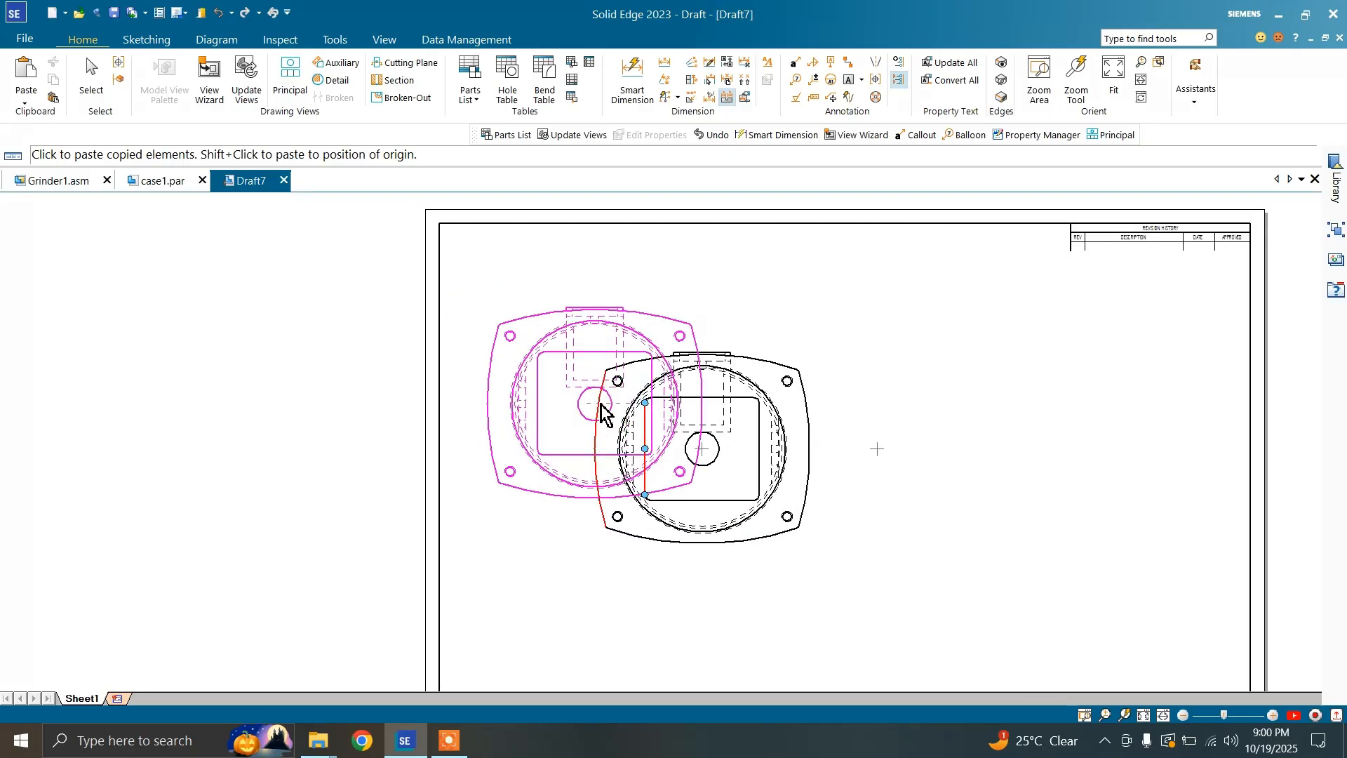
# Stop pasting and create a principal side view to the right of the case end view
pyautogui.press('Escape')
pyautogui.scroll(-1, 475, 355)
pyautogui.scroll(-1, 474, 355)
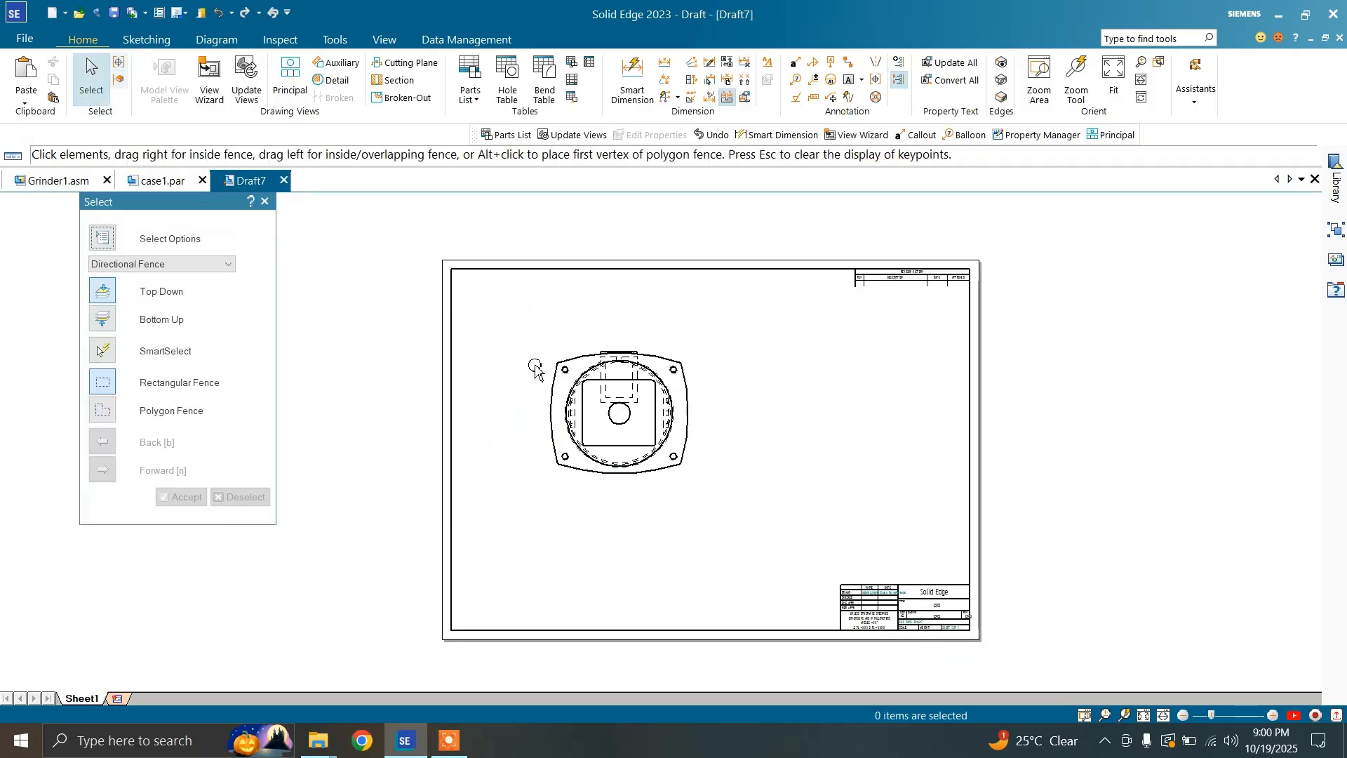
pyautogui.click(286, 88)
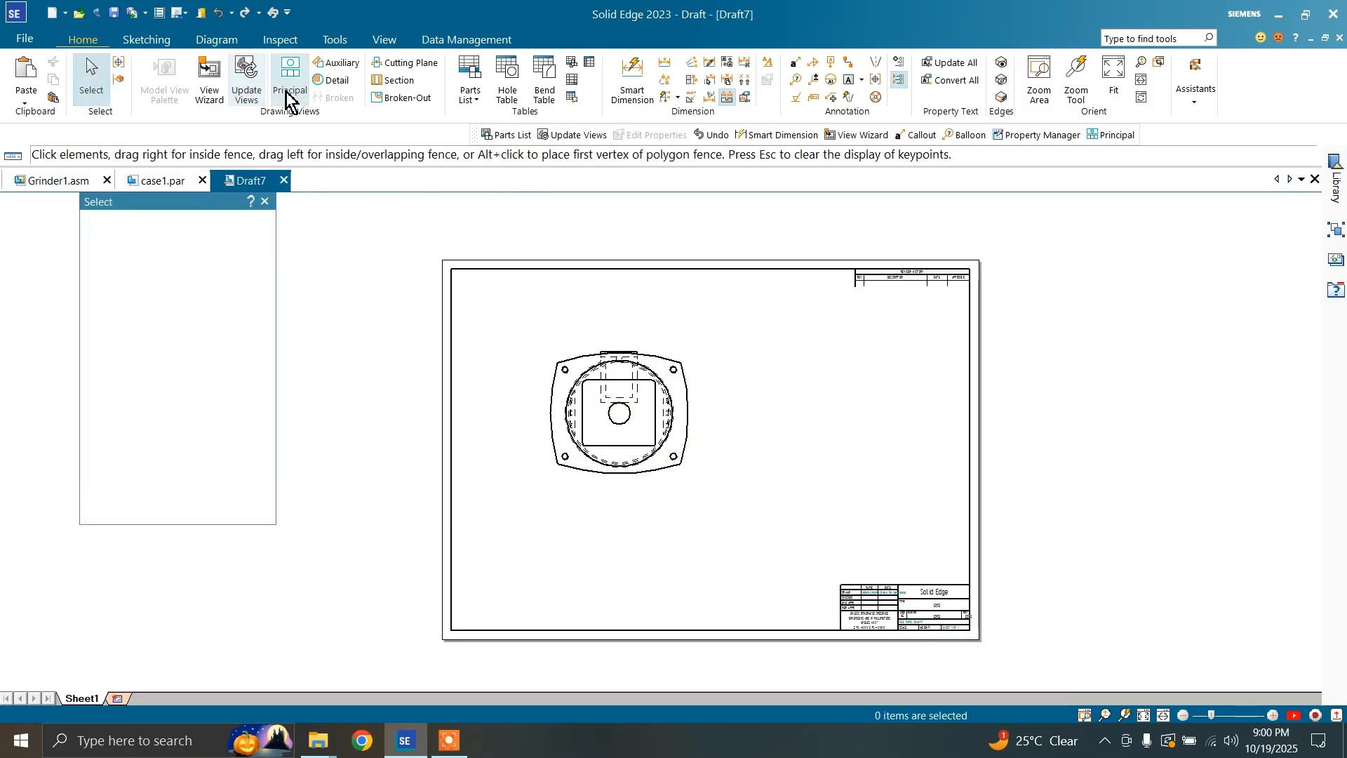
pyautogui.click(589, 386)
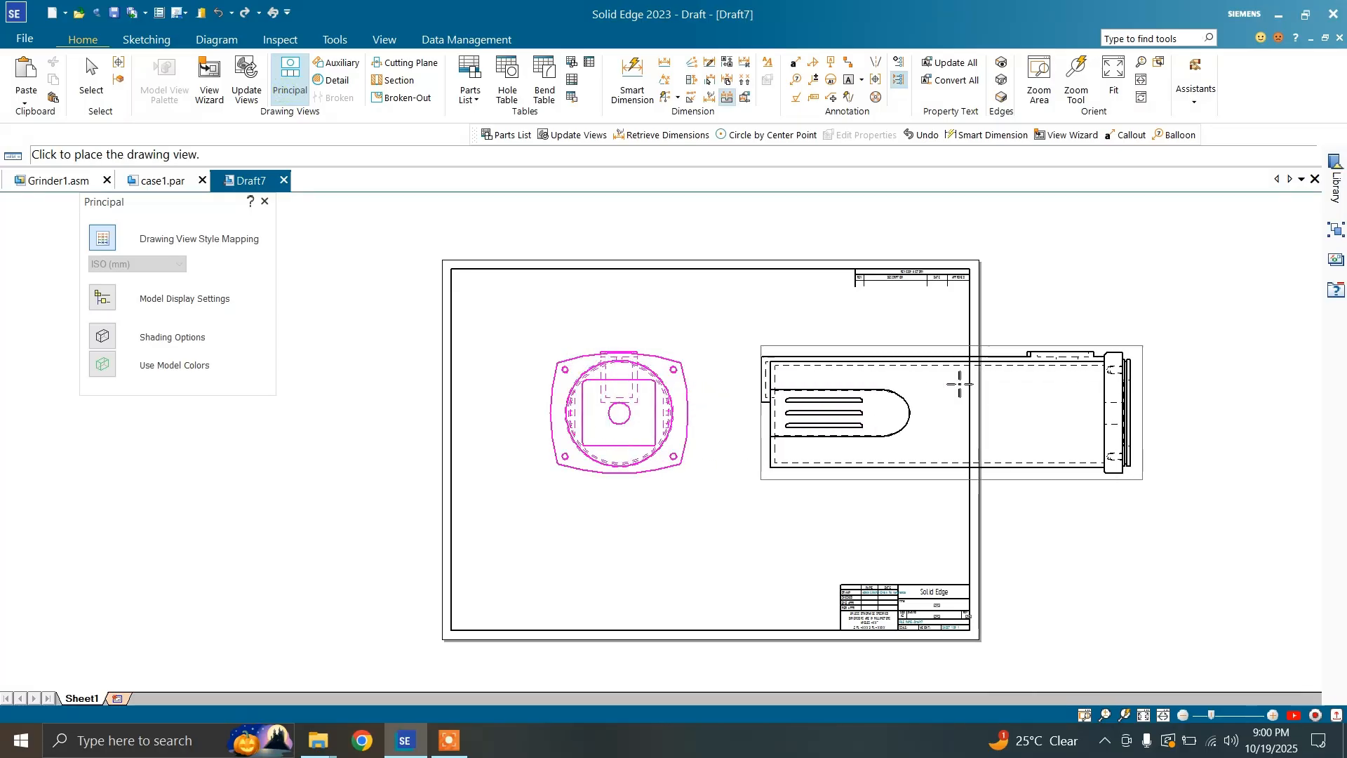
pyautogui.click(906, 388)
pyautogui.scroll(-2, 498, 344)
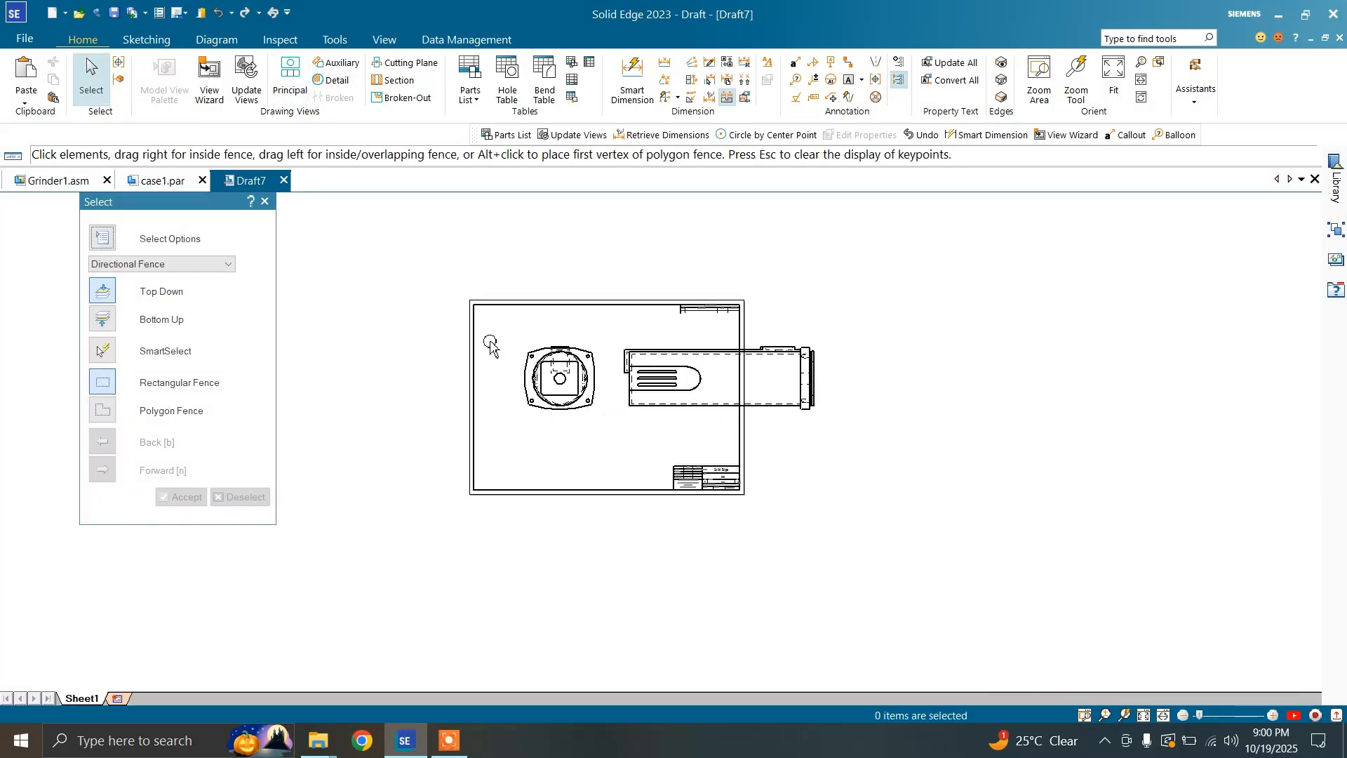
# Move the end view and the side view left on the sheet and set the drawing view scale to 1:1
pyautogui.click(614, 396)
pyautogui.moveTo(595, 399); pyautogui.dragTo(551, 398)
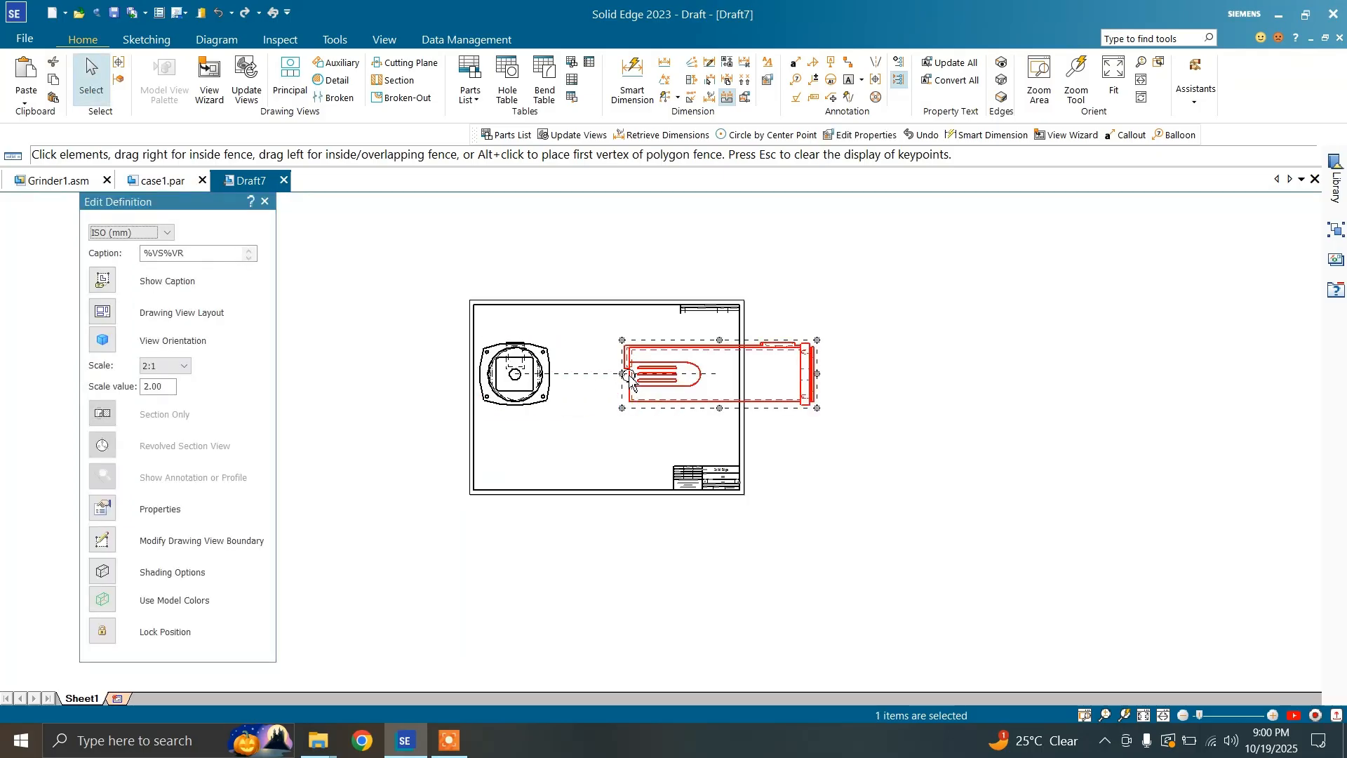
pyautogui.click(580, 373)
pyautogui.moveTo(799, 386); pyautogui.dragTo(729, 386)
pyautogui.click(170, 370)
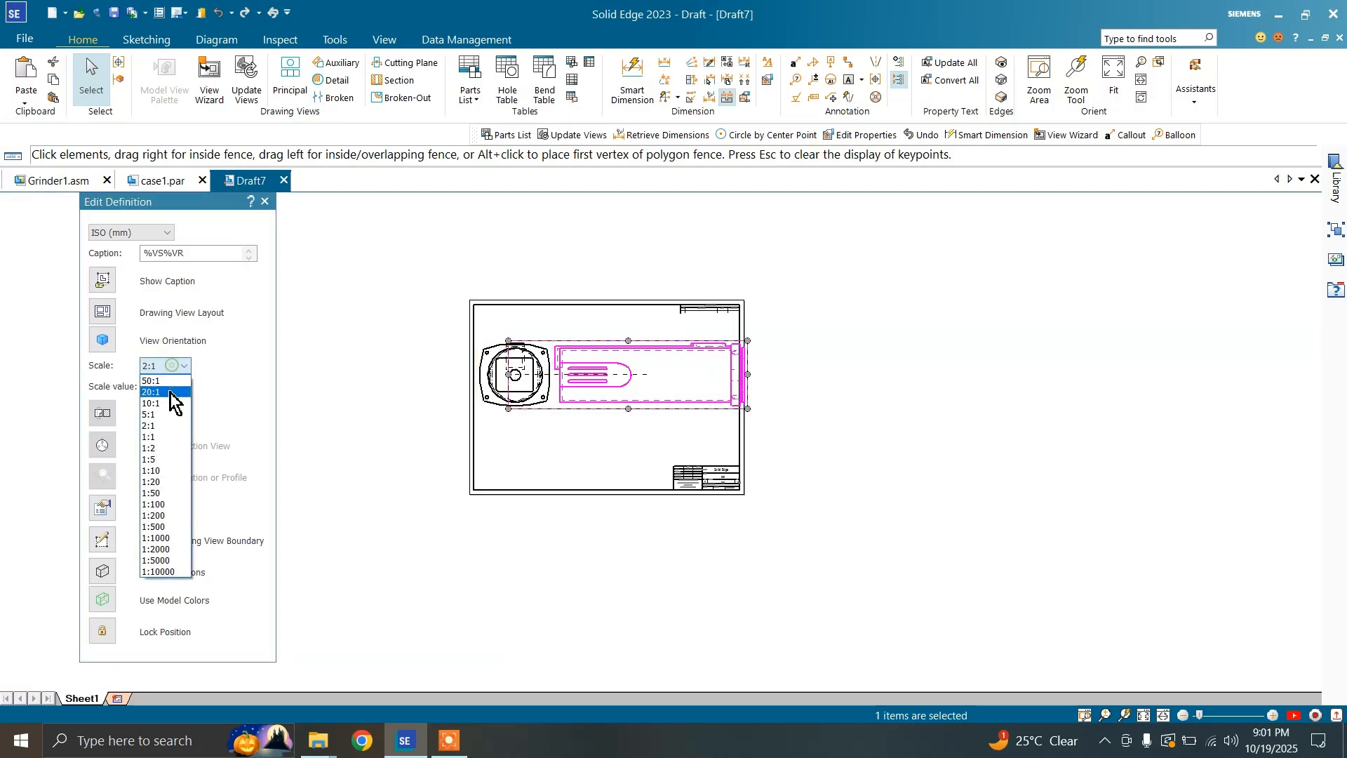
pyautogui.click(167, 439)
pyautogui.click(517, 431)
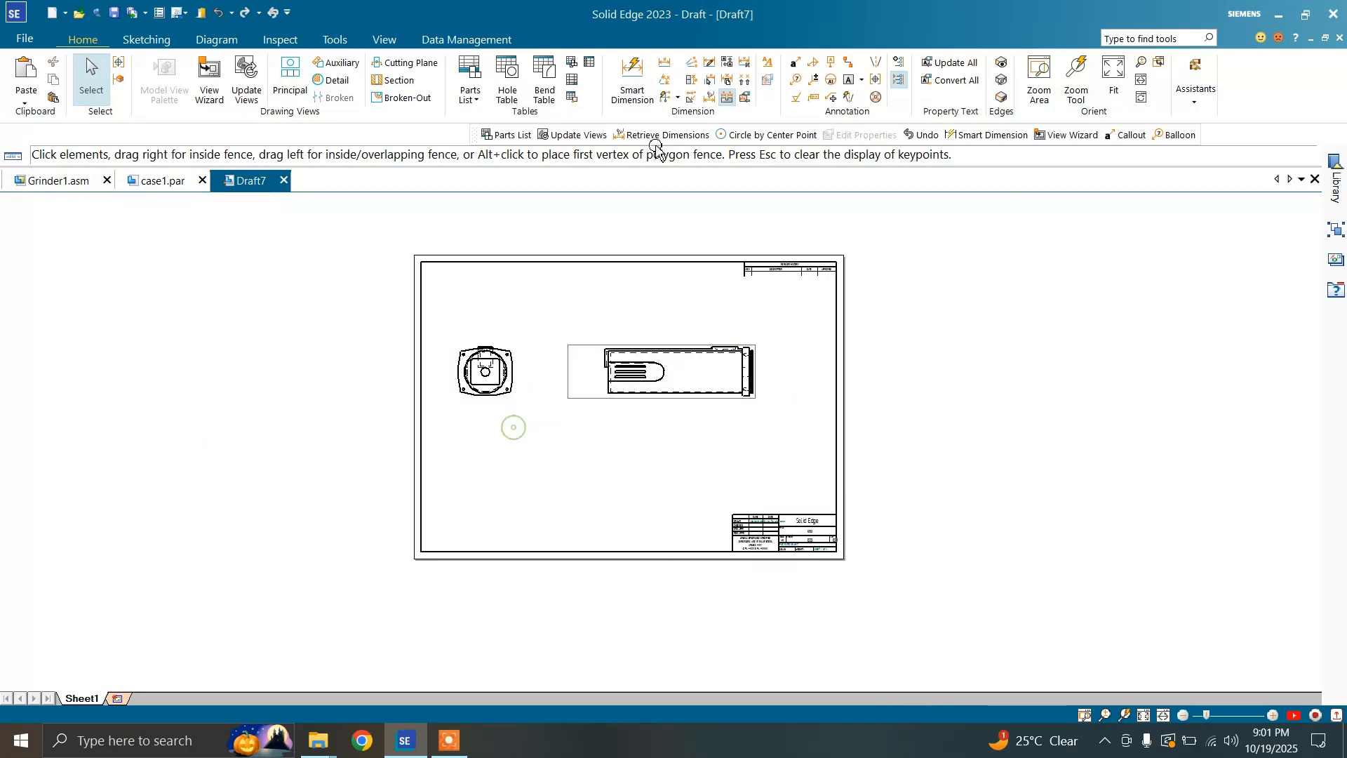
# Smart Dimension the side view with a length along its upper edge and two dimensions at its flanged end
pyautogui.click(632, 79)
pyautogui.click(663, 350)
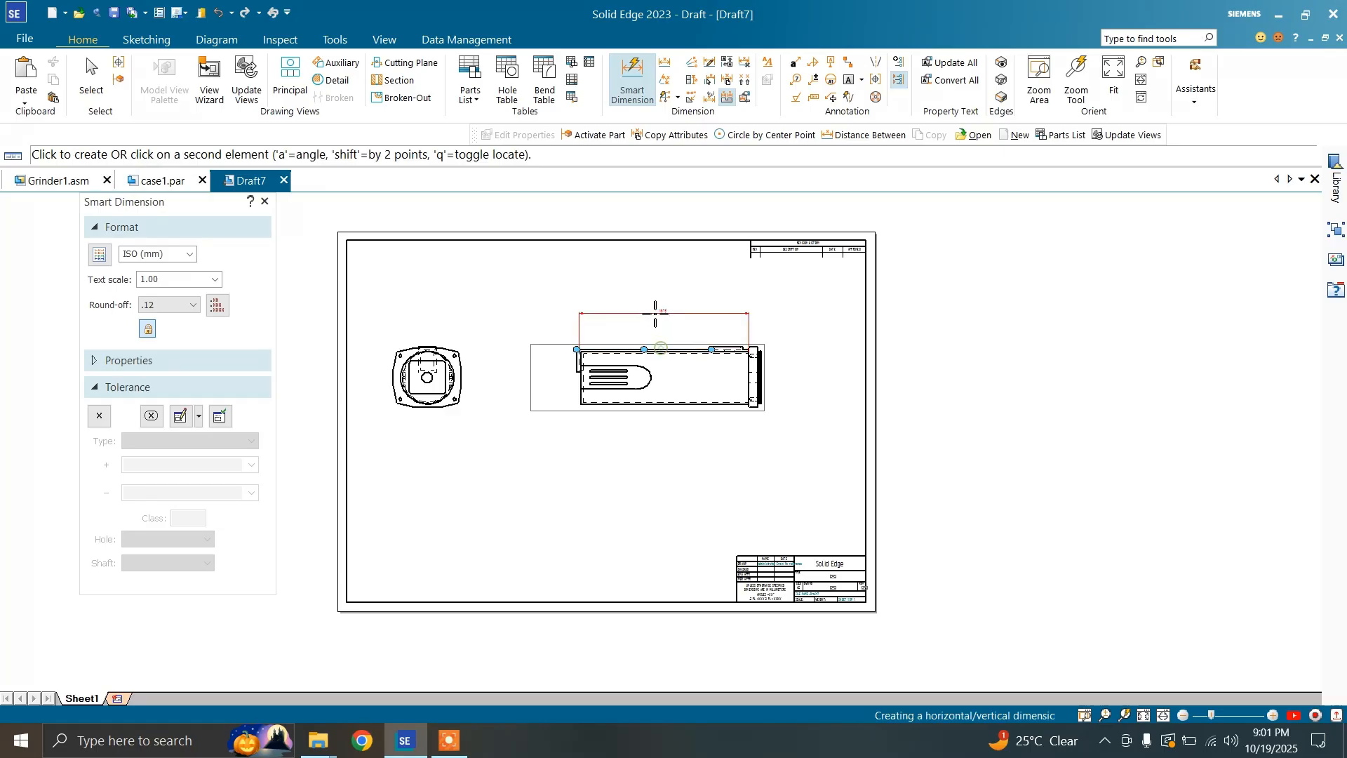
pyautogui.click(657, 310)
pyautogui.click(760, 371)
pyautogui.click(798, 372)
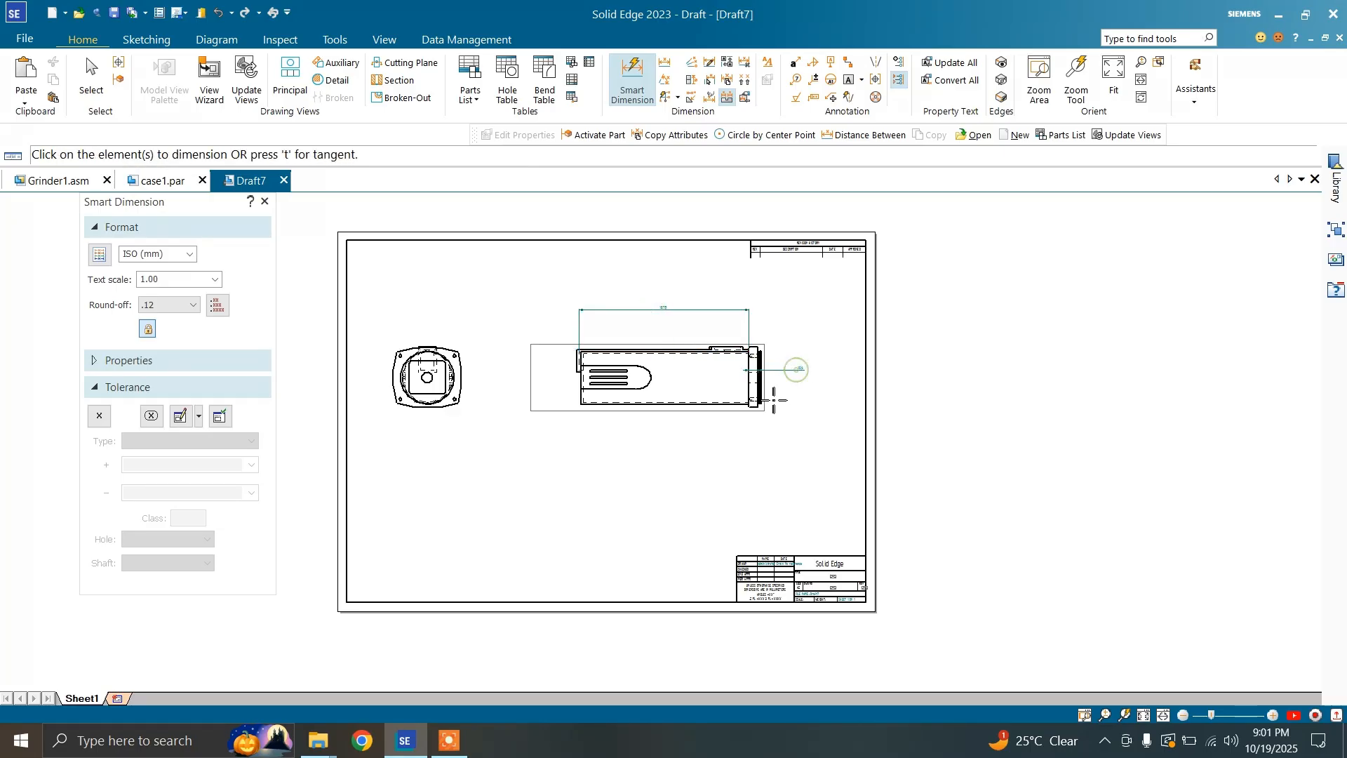
pyautogui.scroll(3, 758, 393)
pyautogui.click(762, 388)
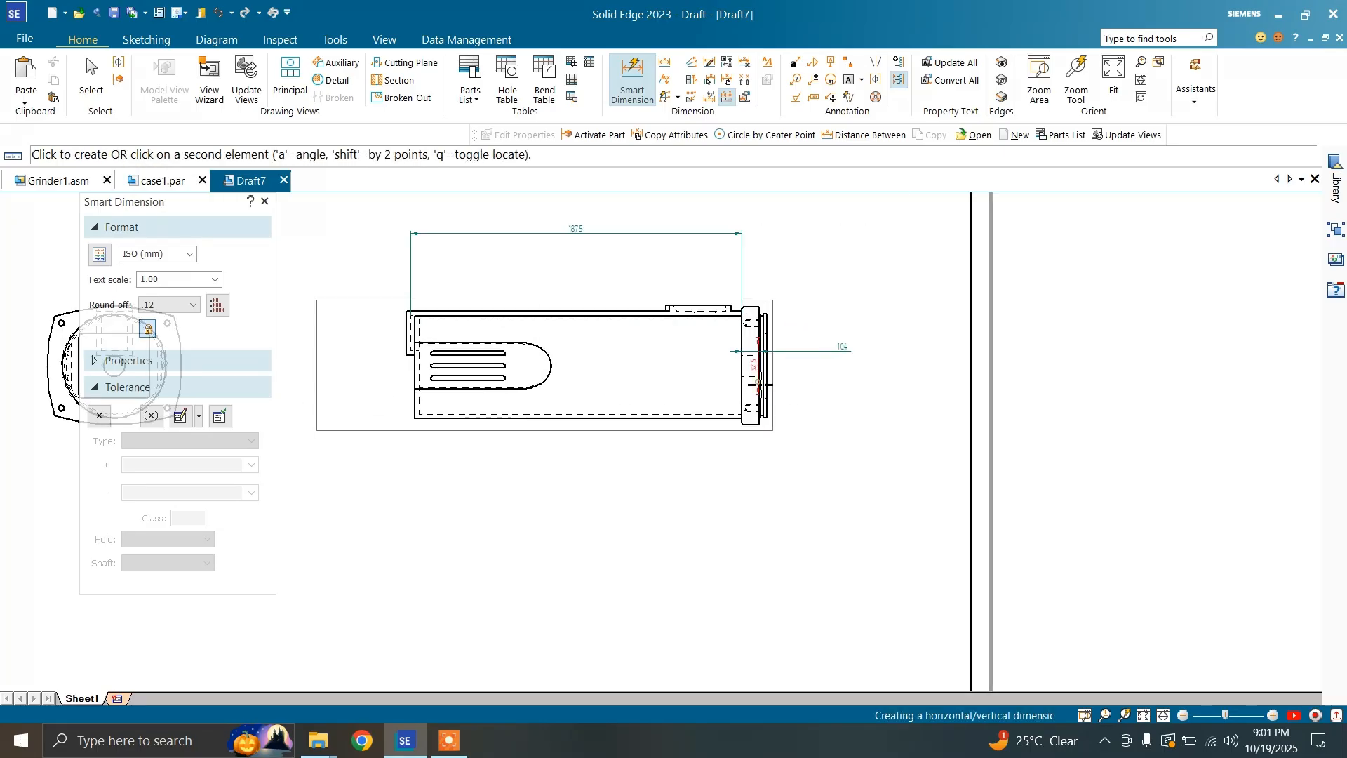
pyautogui.click(845, 397)
pyautogui.scroll(-3, 897, 418)
pyautogui.press('Escape')
# Try to dimension an outer edge of the case end view with Smart Dimension
pyautogui.scroll(1, 527, 309)
pyautogui.click(631, 84)
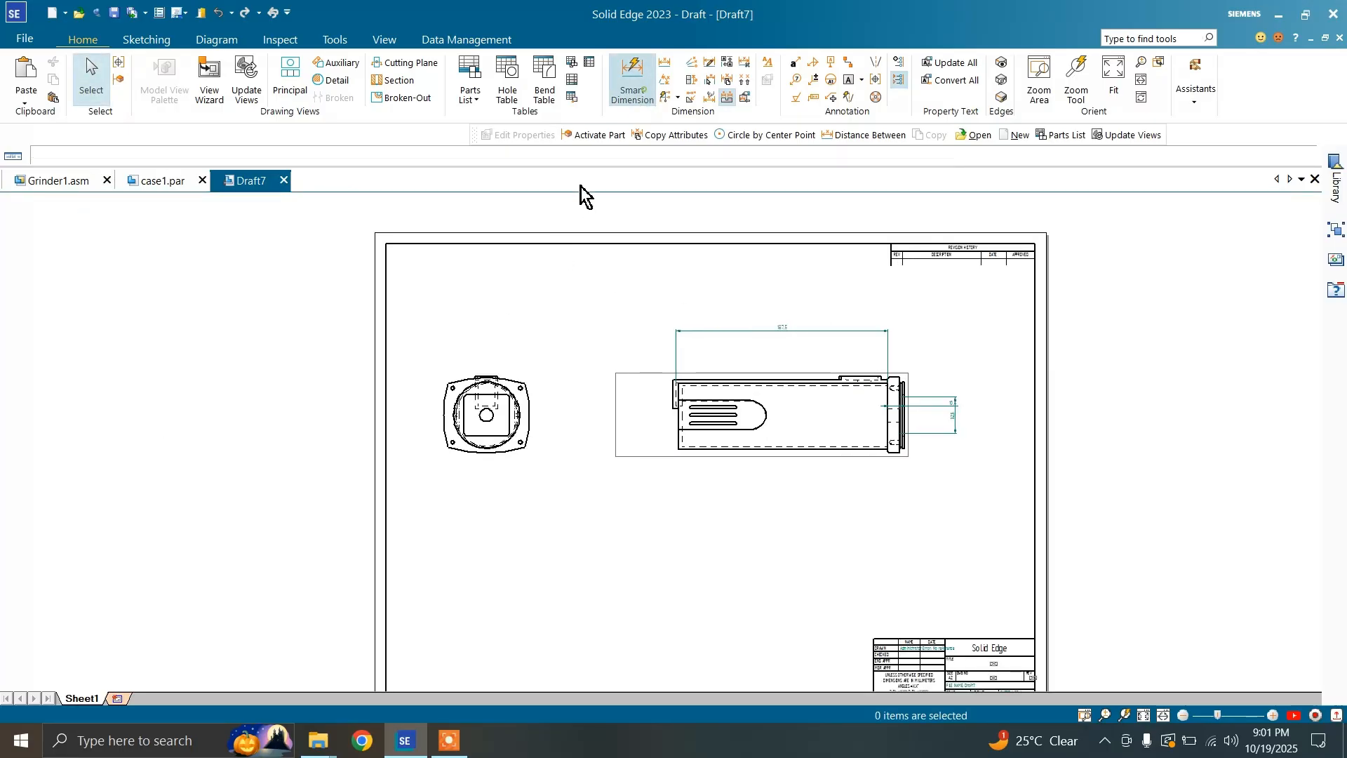
pyautogui.click(511, 382)
pyautogui.click(512, 342)
pyautogui.press('Escape')
pyautogui.scroll(-1, 456, 302)
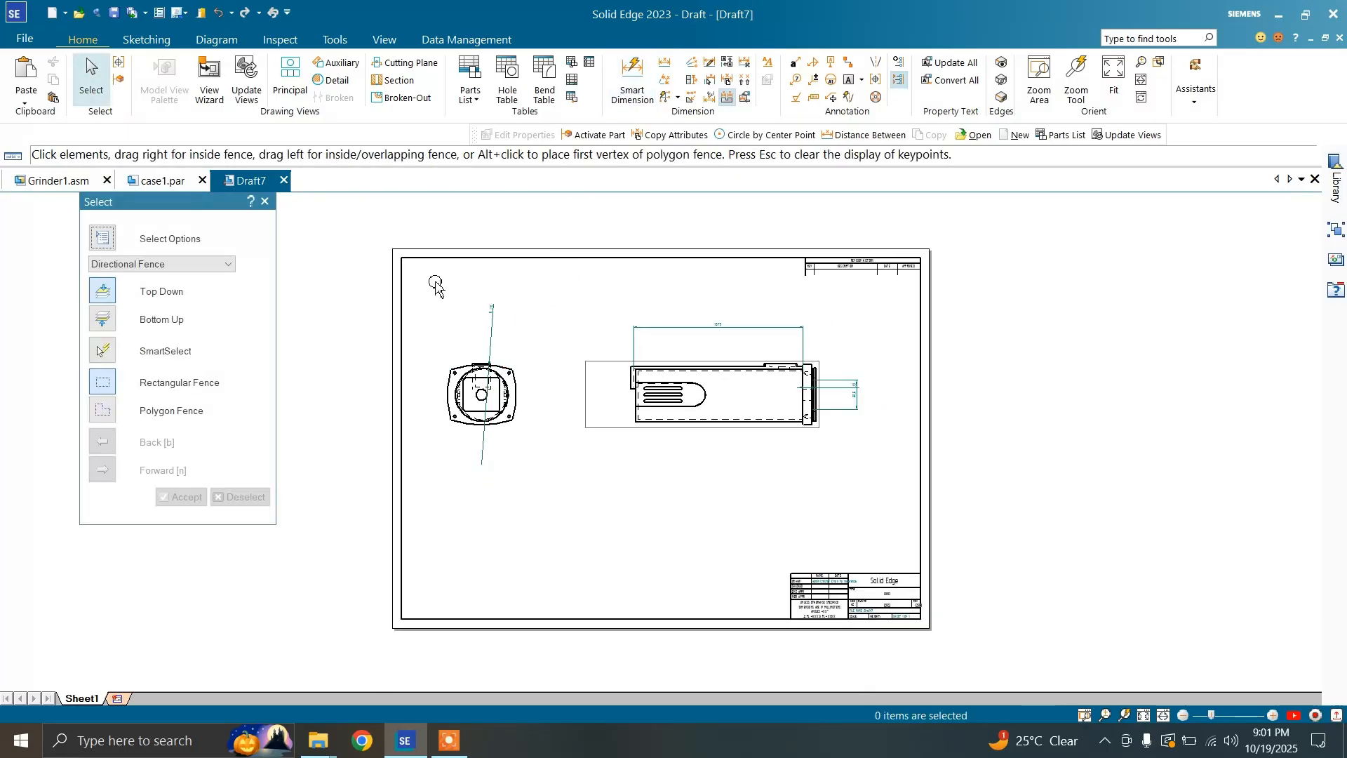
# Dimension the diameter of the small central hole in the case end view
pyautogui.click(631, 81)
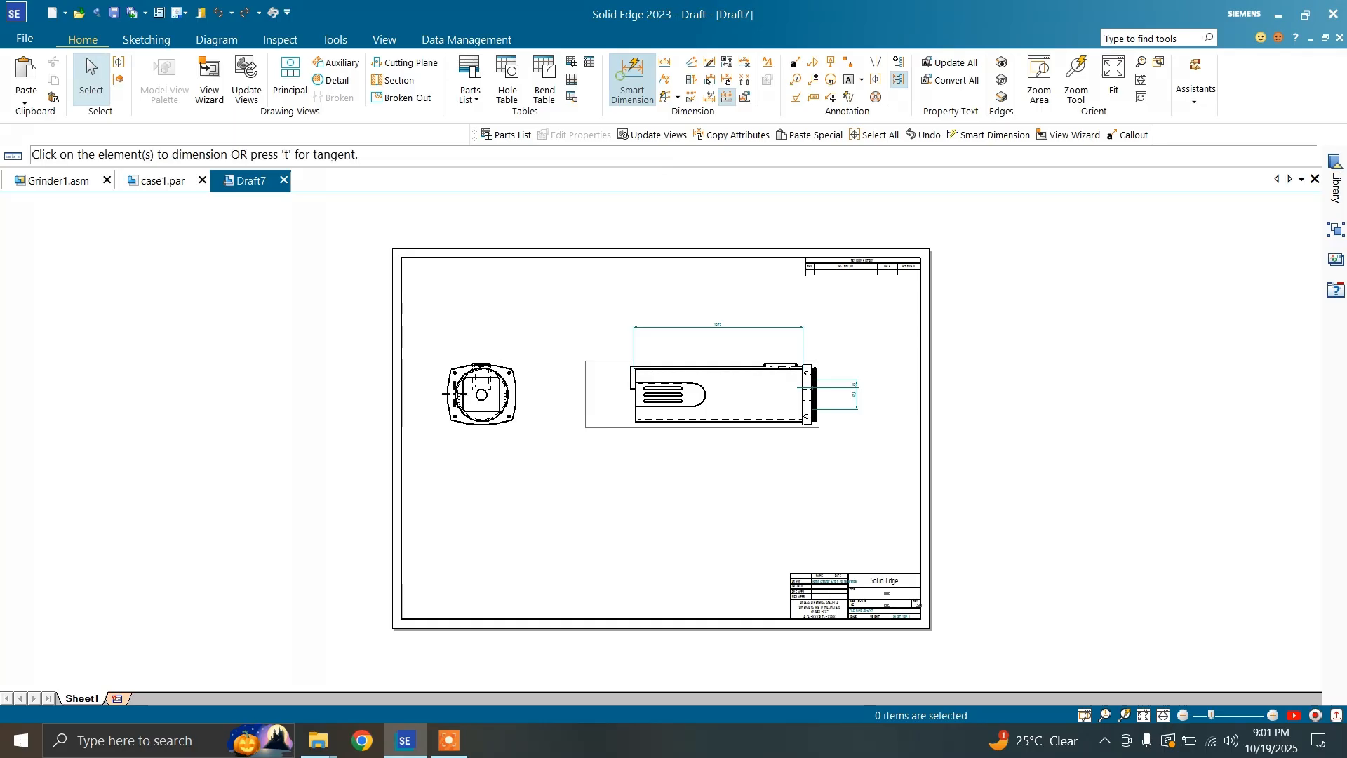
pyautogui.scroll(2, 450, 391)
pyautogui.click(511, 398)
pyautogui.click(400, 316)
pyautogui.press('Escape')
pyautogui.scroll(-2, 449, 308)
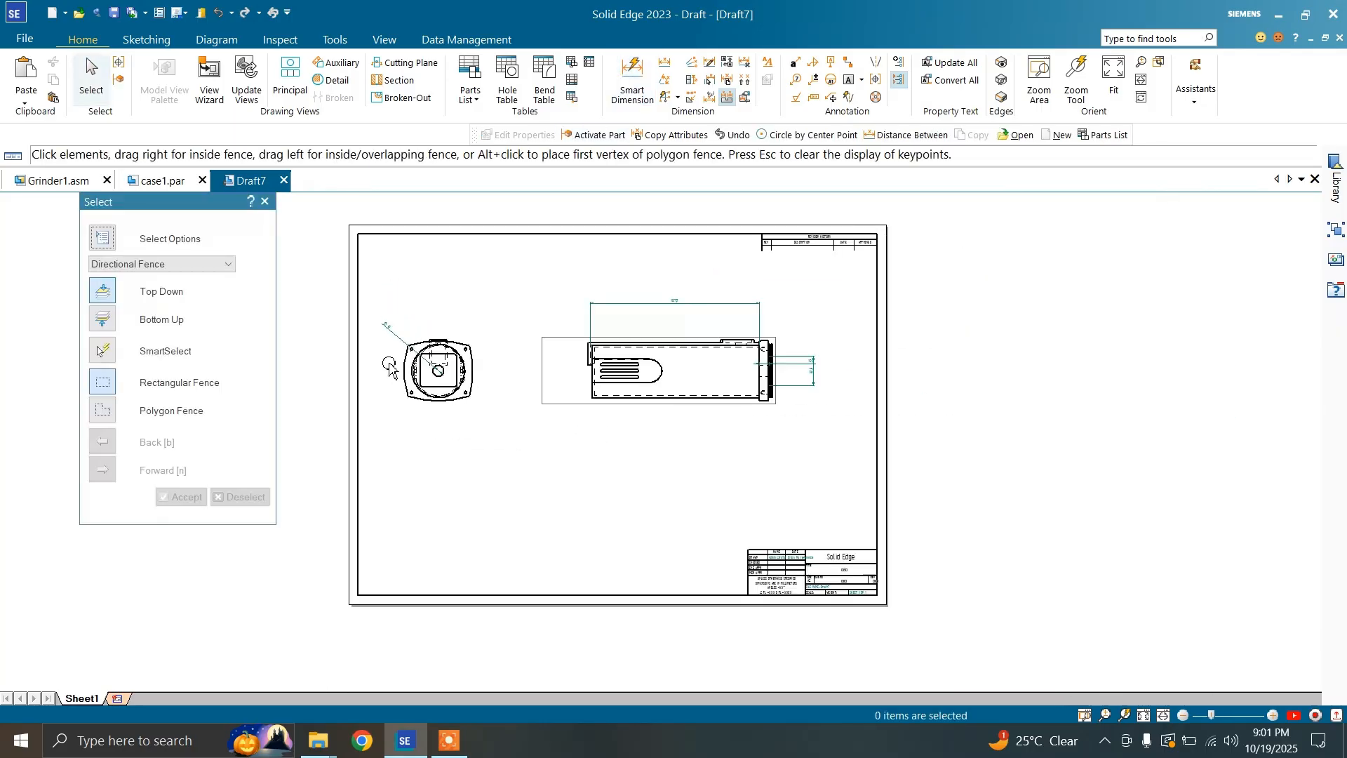
# Use Select All on the views and dimensions of the sheet and clear the selection
pyautogui.scroll(1, 534, 305)
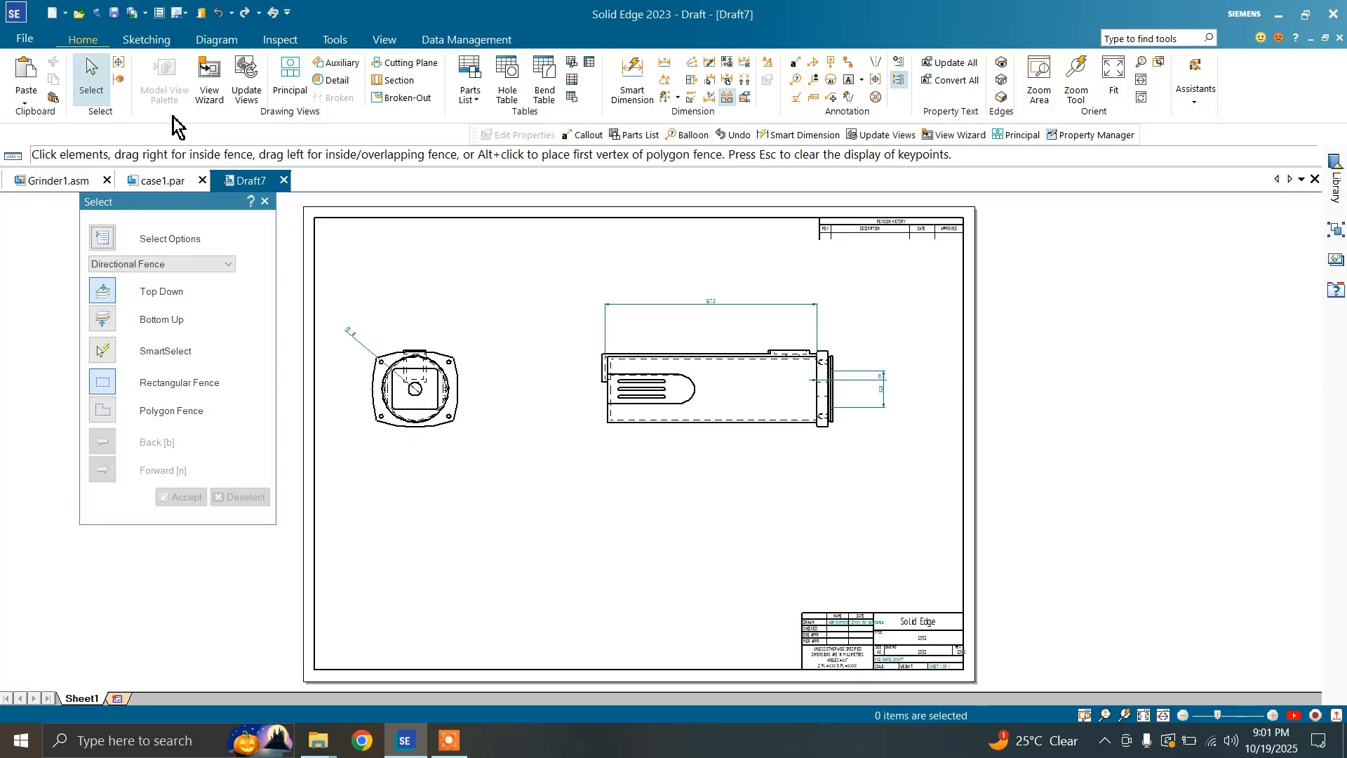
pyautogui.click(125, 67)
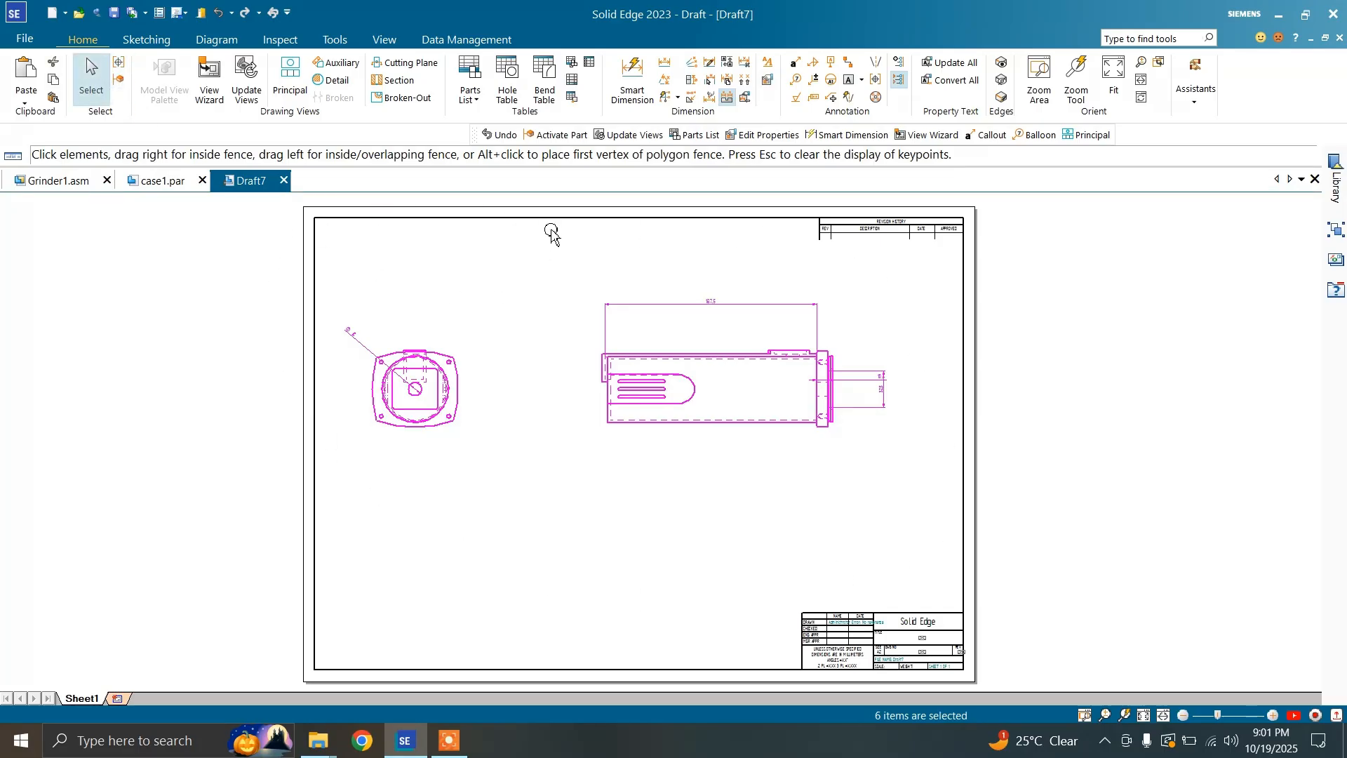
pyautogui.click(395, 263)
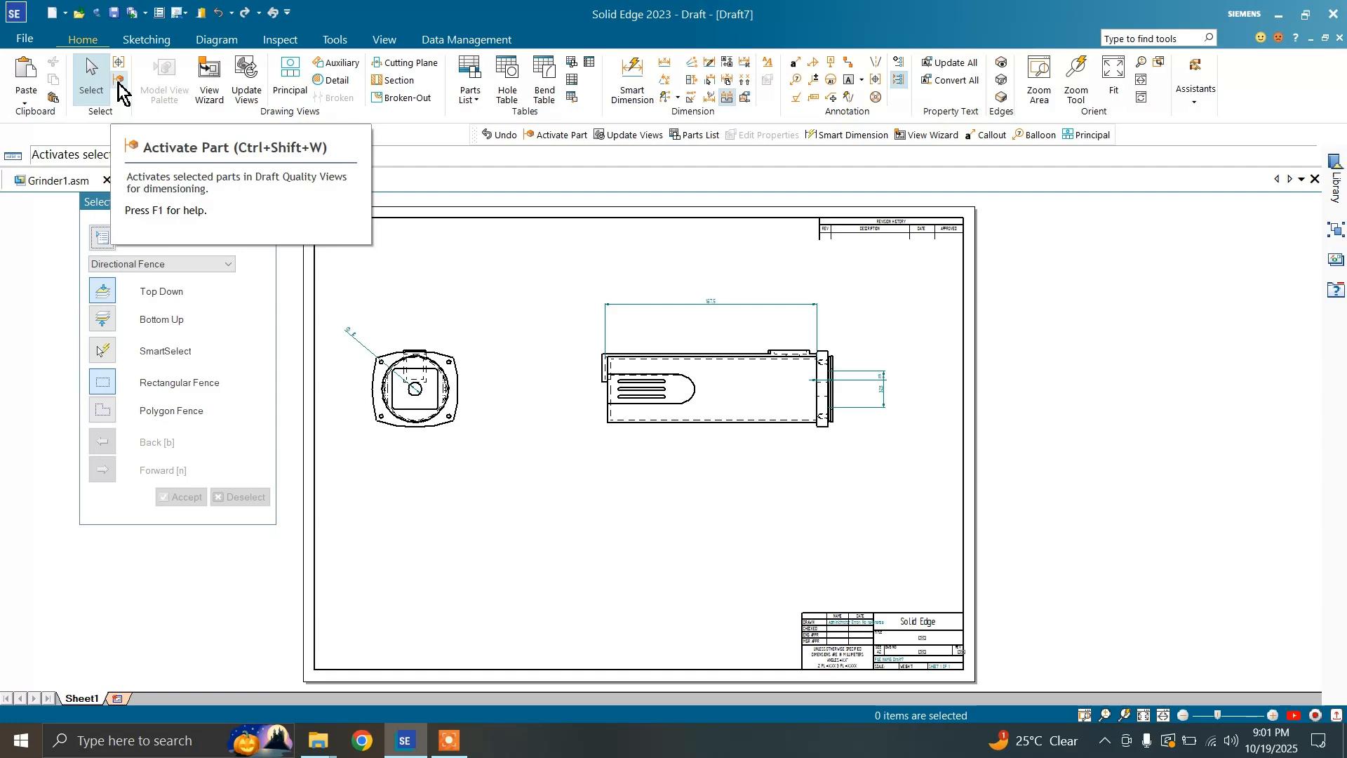
# Start Activate Part, and dimension the large circle in the case end view with Smart Dimension
pyautogui.click(119, 81)
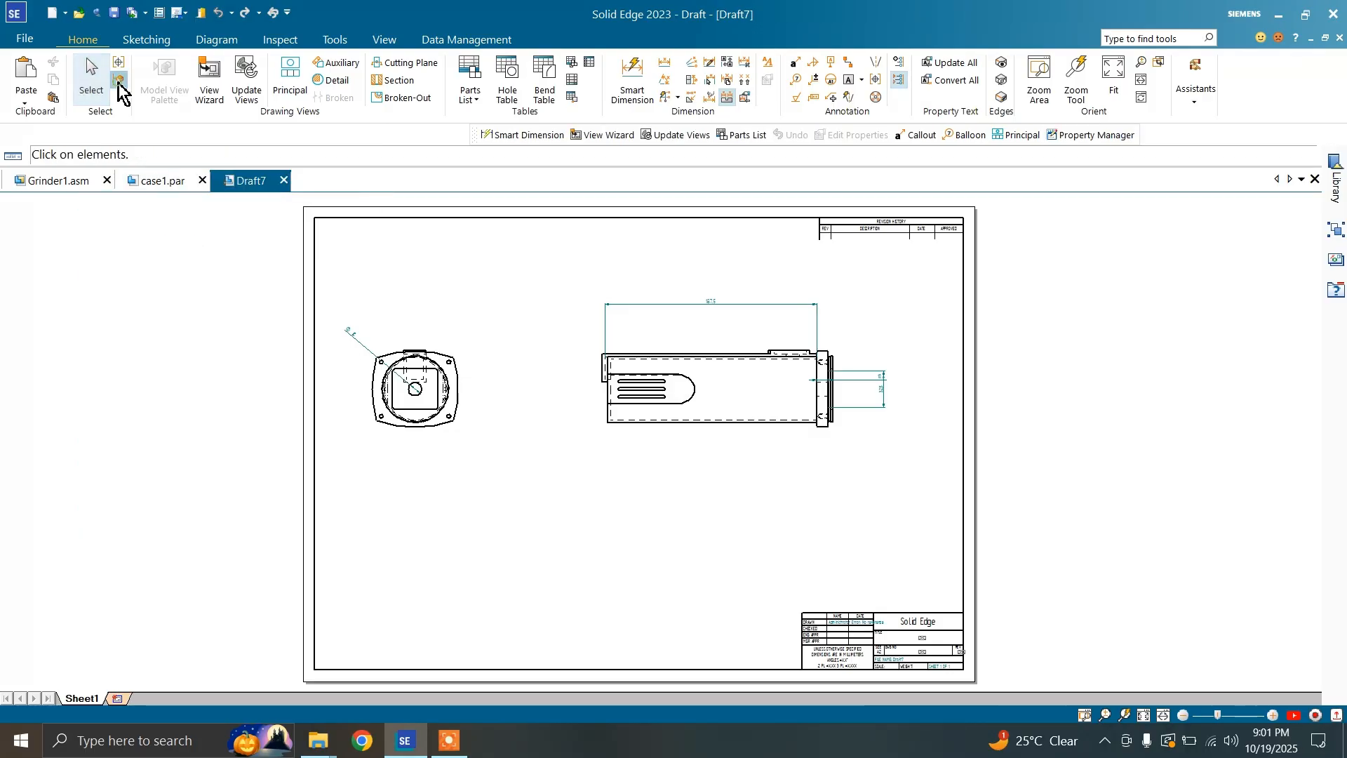
pyautogui.click(631, 79)
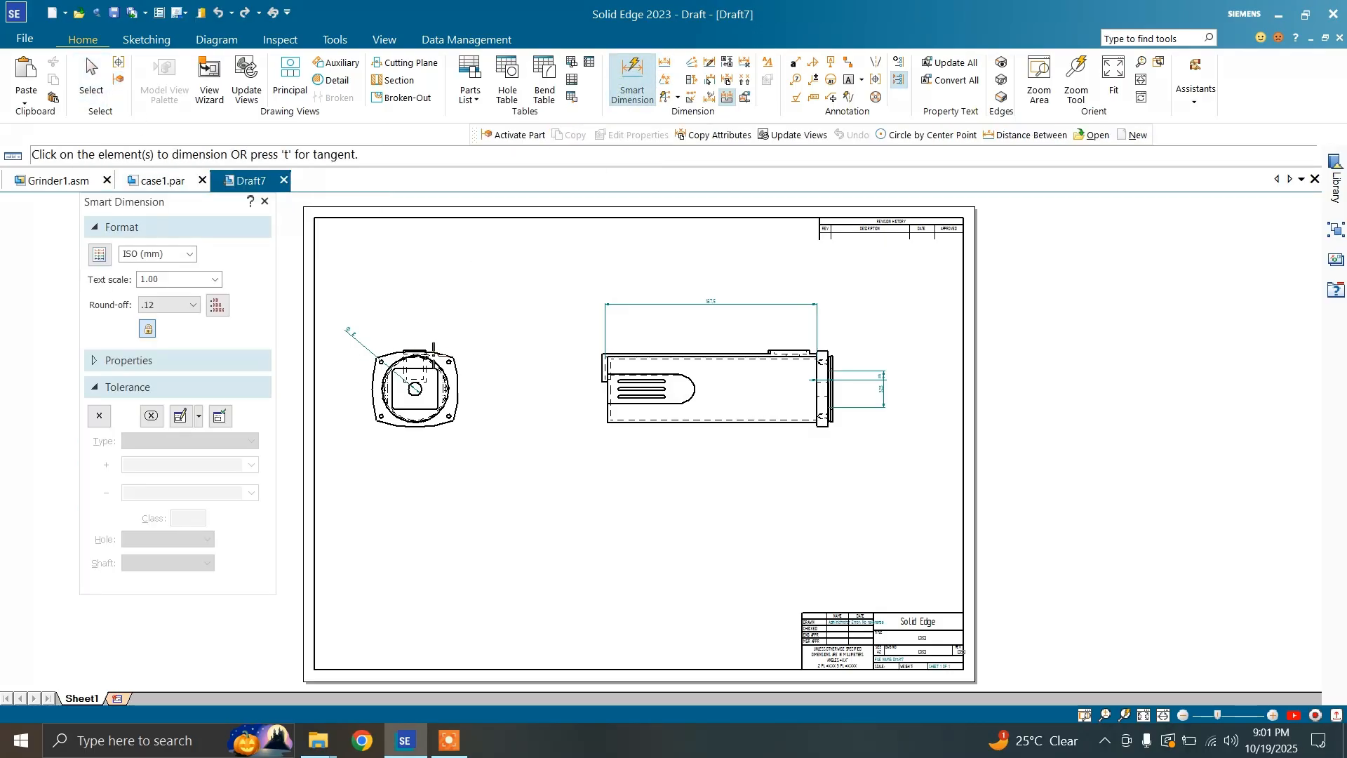
pyautogui.click(442, 309)
pyautogui.press('Escape')
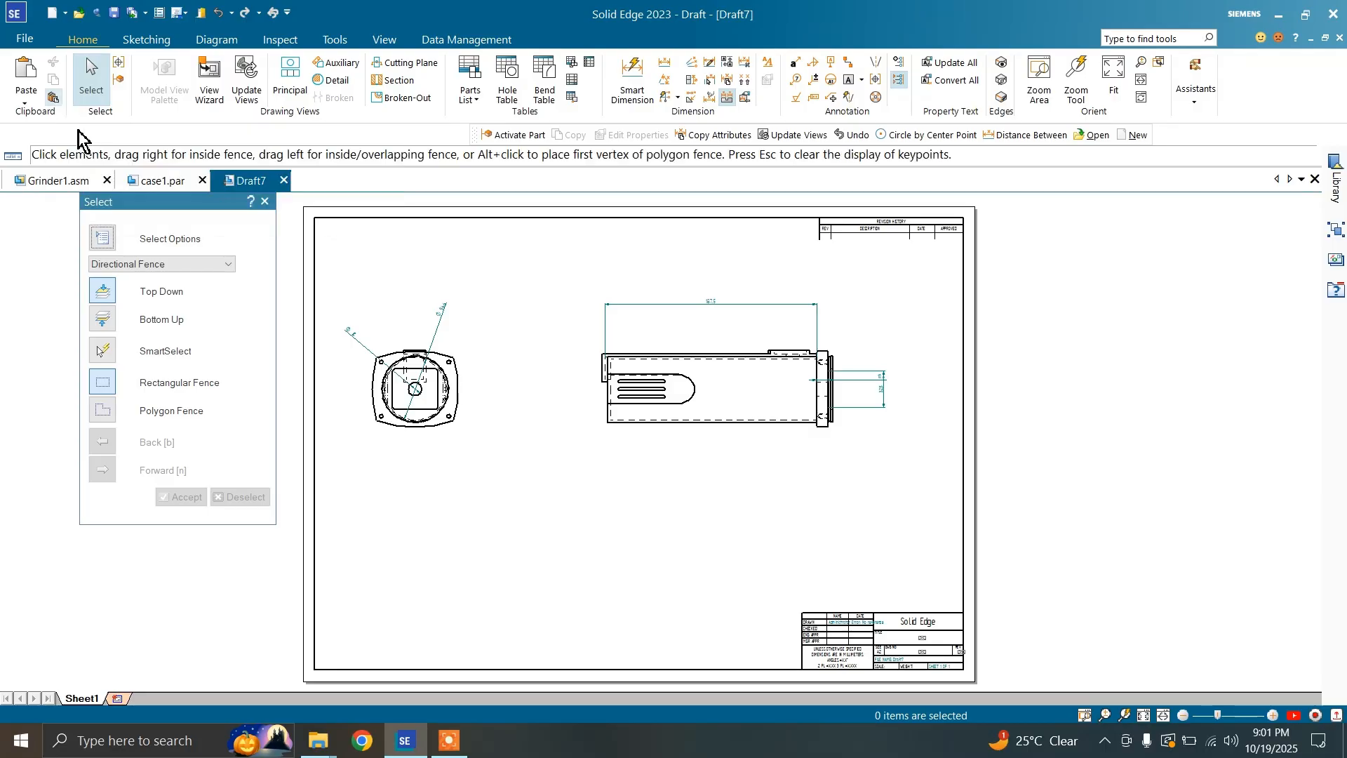
# Delete both circle dimensions from the case end view, and delete the side view
pyautogui.click(363, 343)
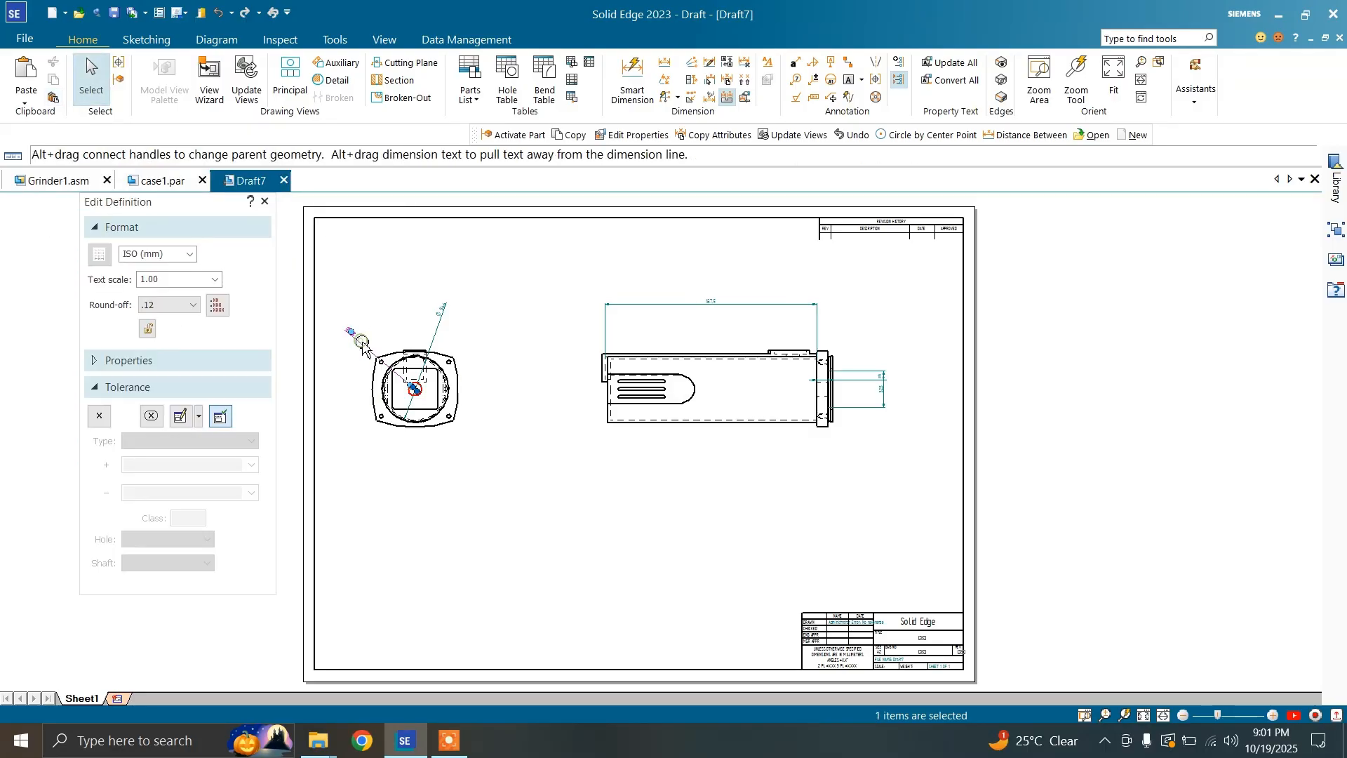
pyautogui.press('Delete')
pyautogui.click(436, 754)
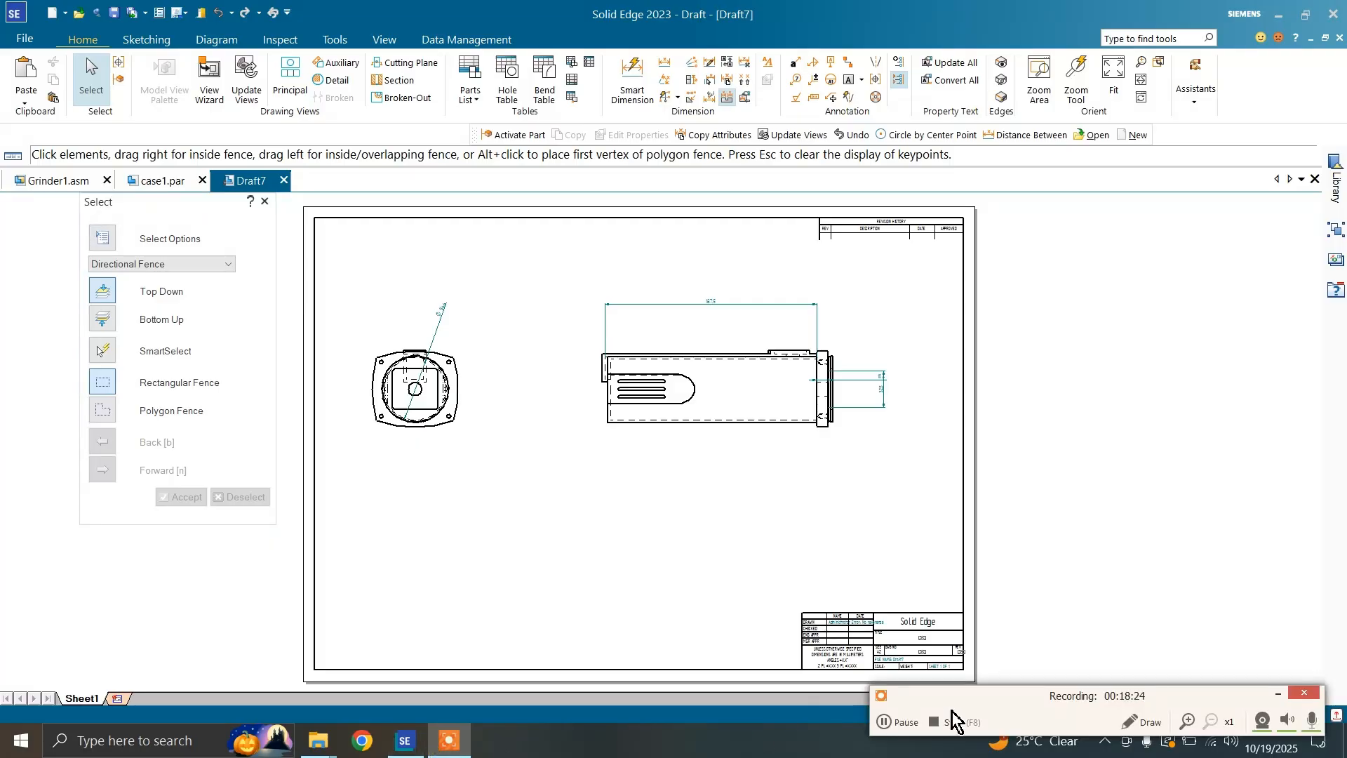
pyautogui.click(520, 426)
pyautogui.click(441, 332)
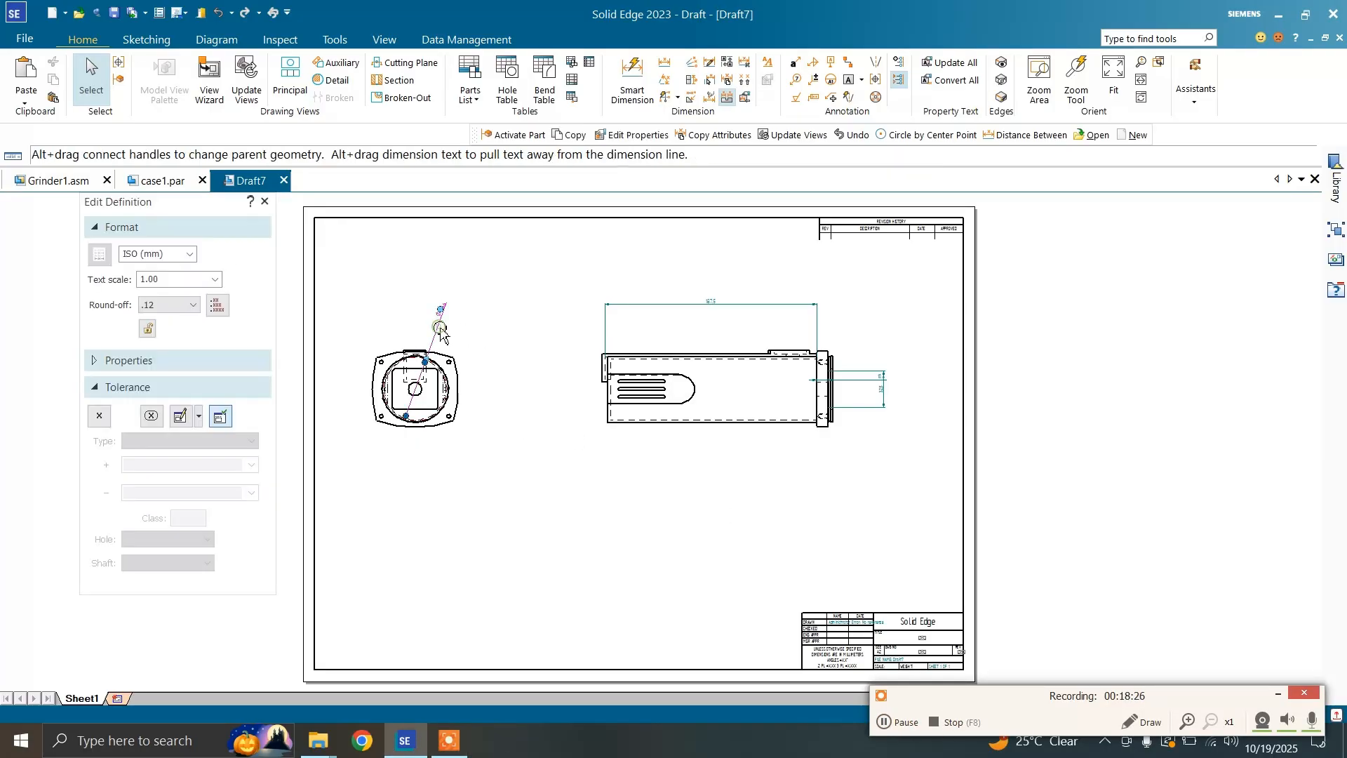
pyautogui.press('Delete')
pyautogui.click(605, 348)
pyautogui.press('Delete')
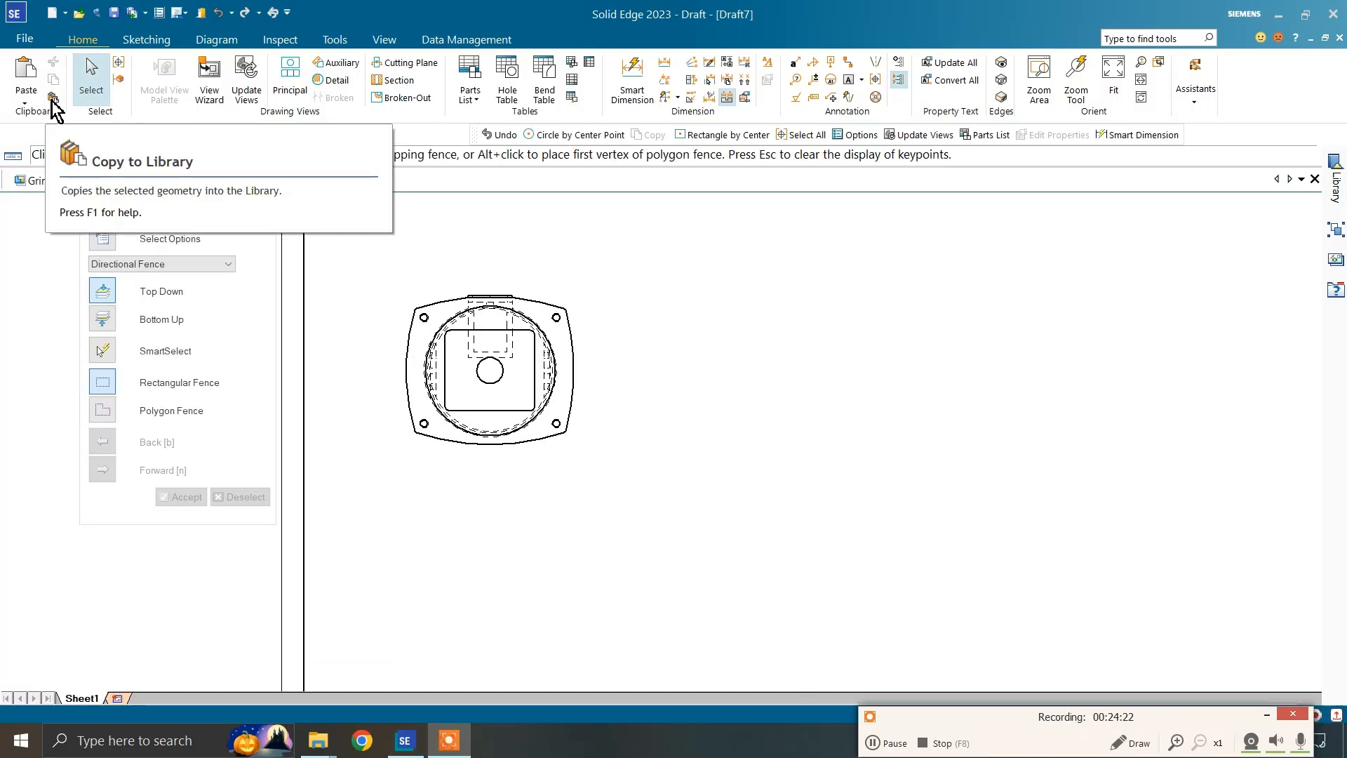
# Sketch a rectangle by center on the empty area to the right of the case end view
pyautogui.click(146, 39)
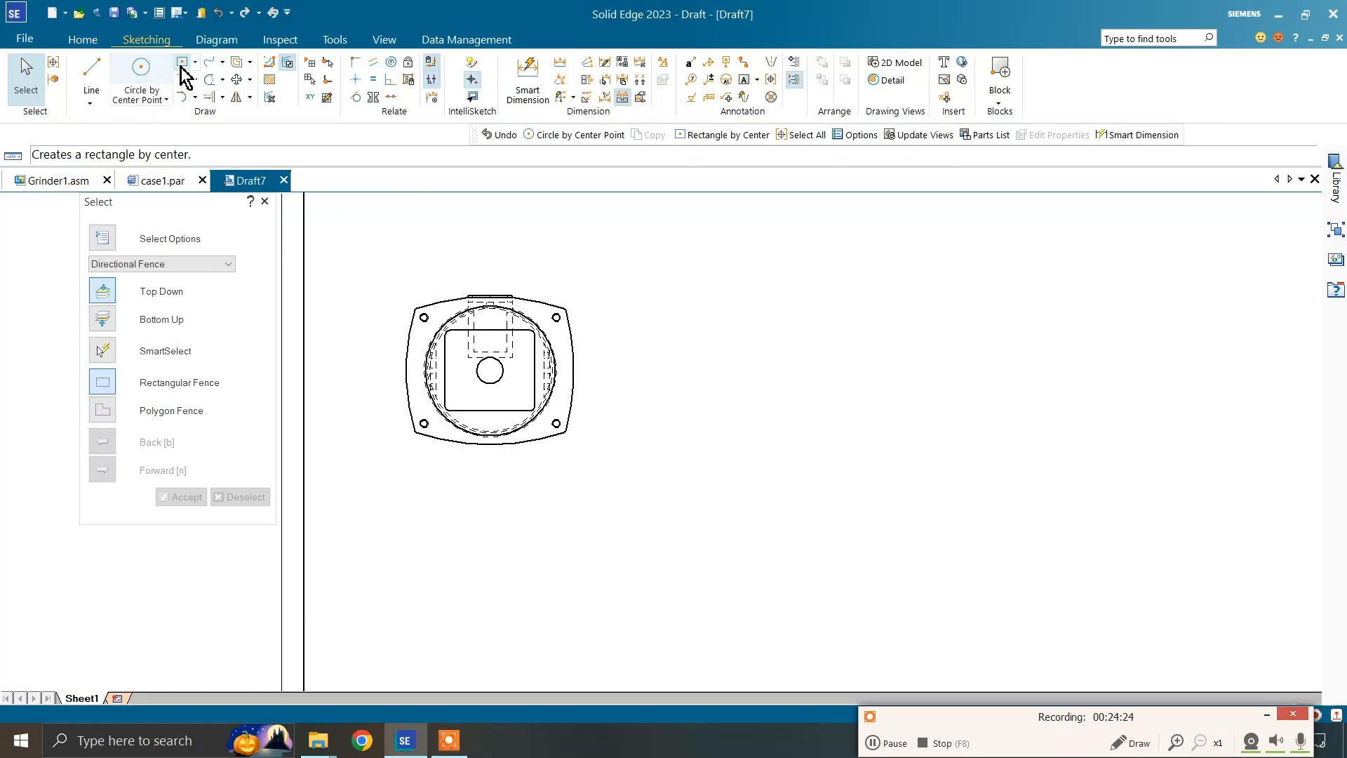
pyautogui.click(183, 63)
pyautogui.click(814, 368)
pyautogui.click(883, 322)
pyautogui.scroll(-2, 706, 379)
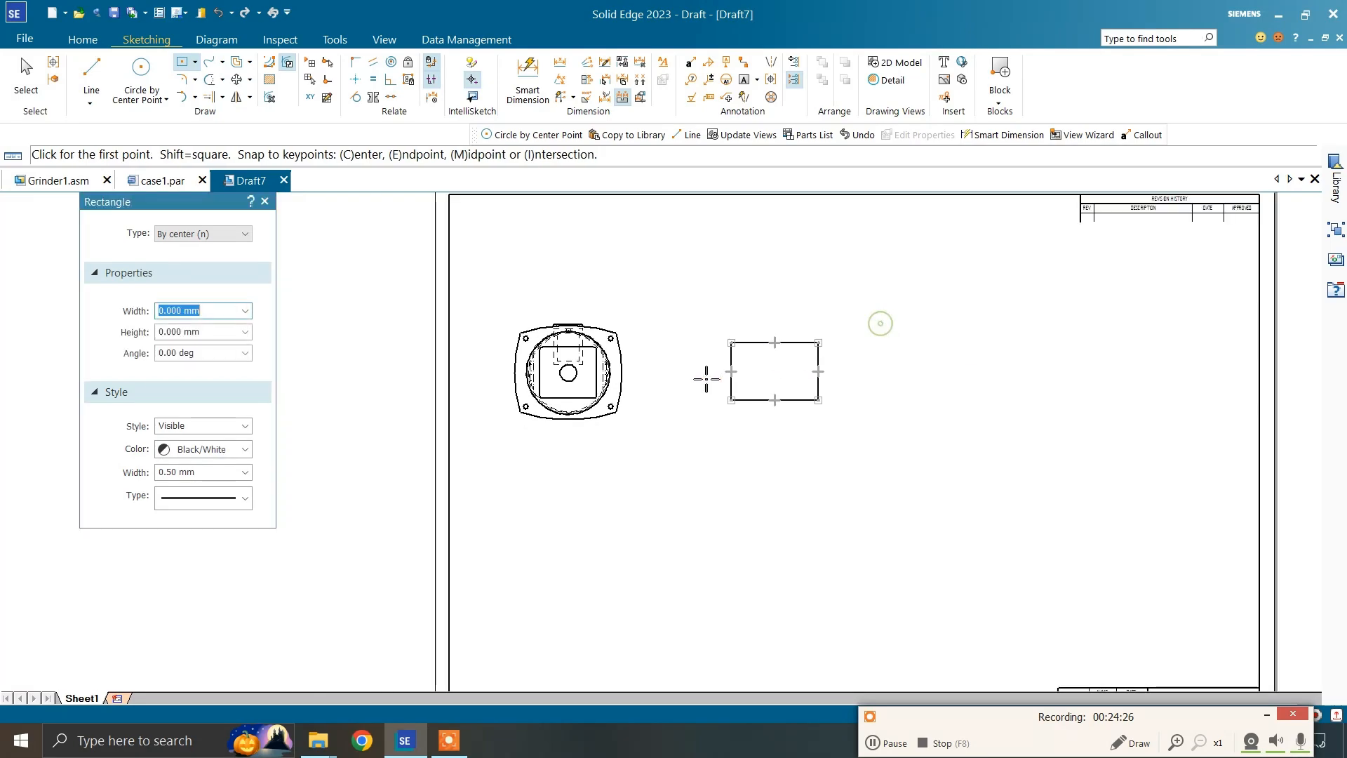
# Draw two circles centered on the midpoints of the rectangle's upper and right edges
pyautogui.scroll(3, 706, 379)
pyautogui.click(141, 79)
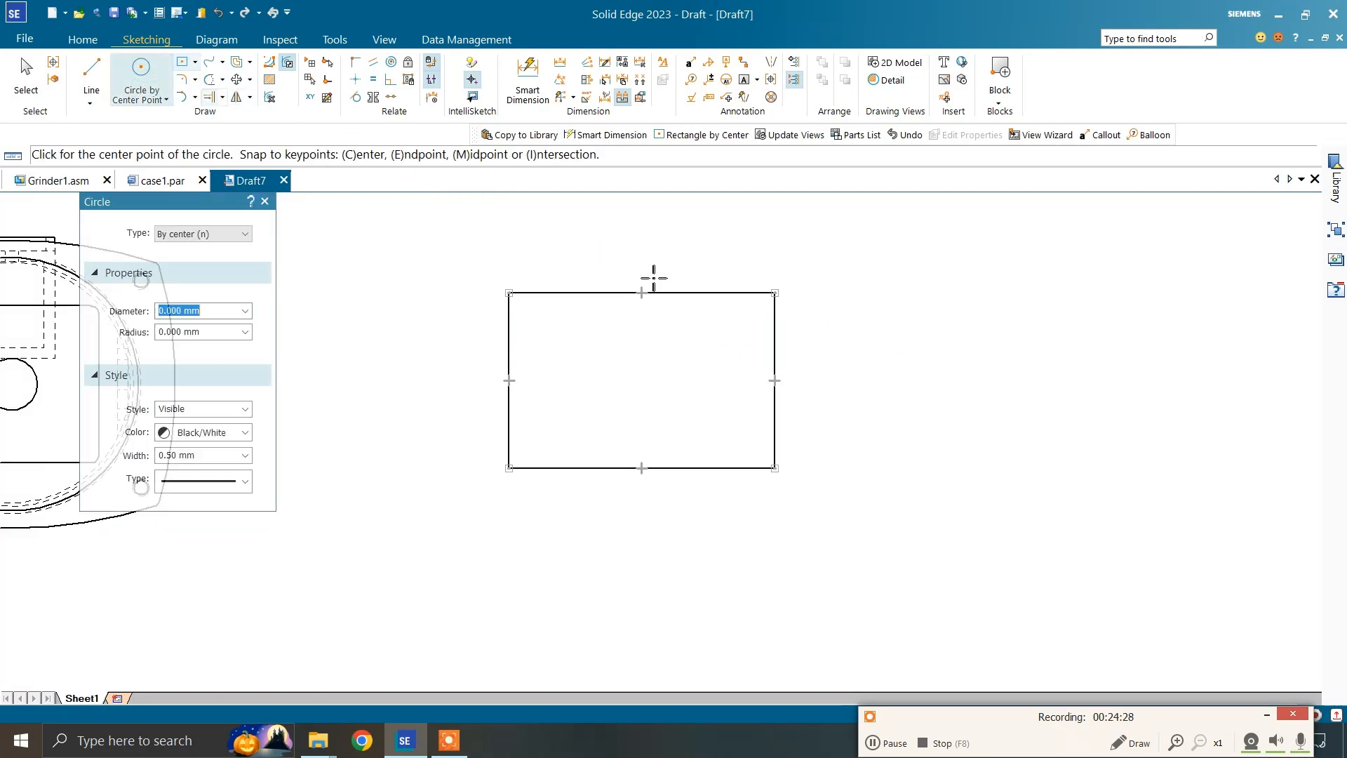
pyautogui.click(642, 293)
pyautogui.click(687, 256)
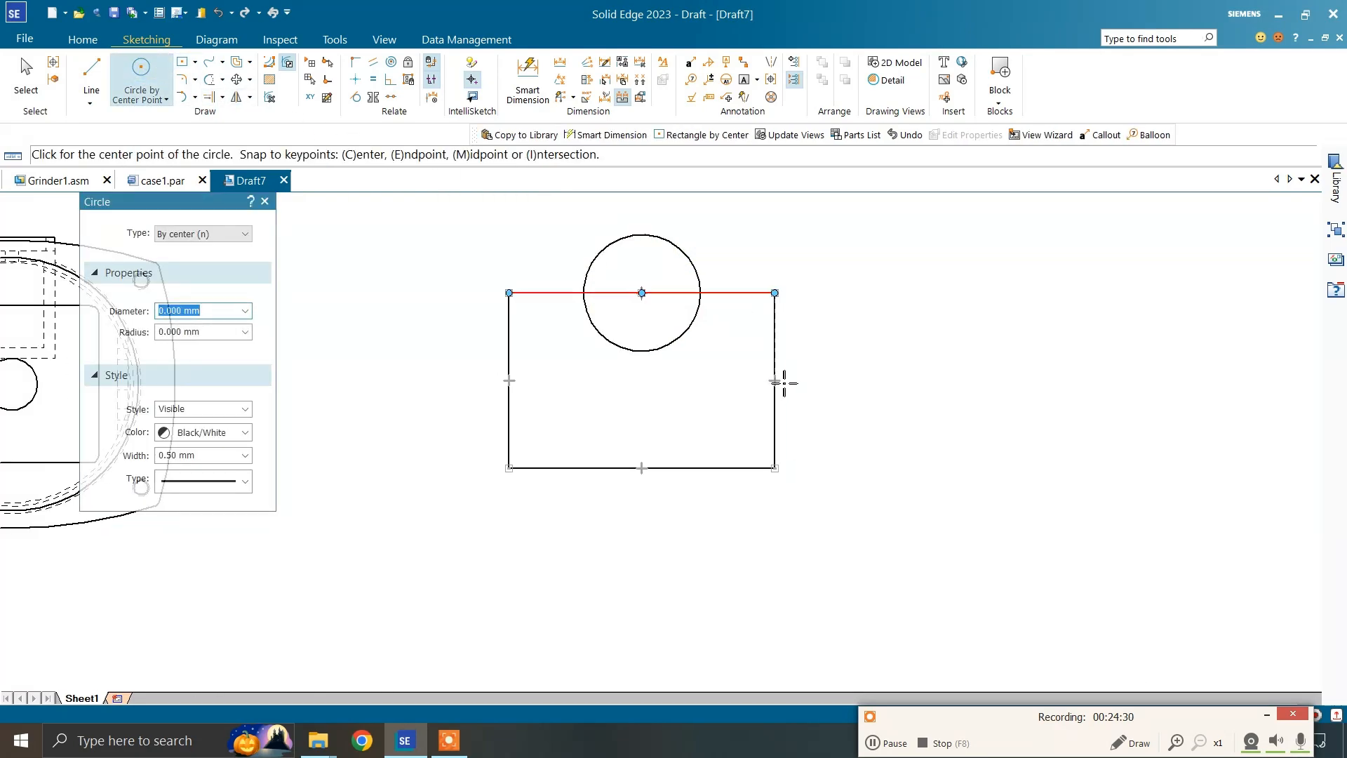
pyautogui.click(775, 380)
pyautogui.click(725, 372)
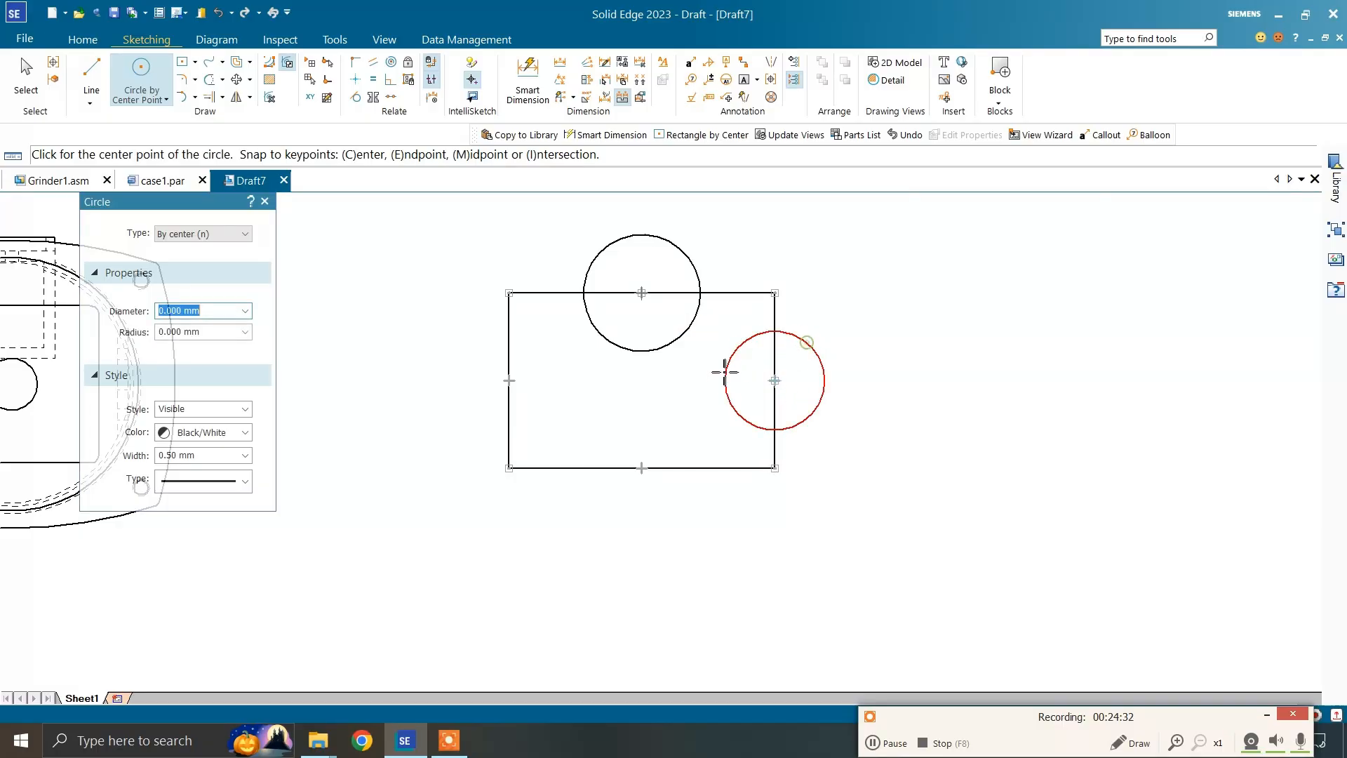
pyautogui.press('Escape')
pyautogui.scroll(-2, 737, 274)
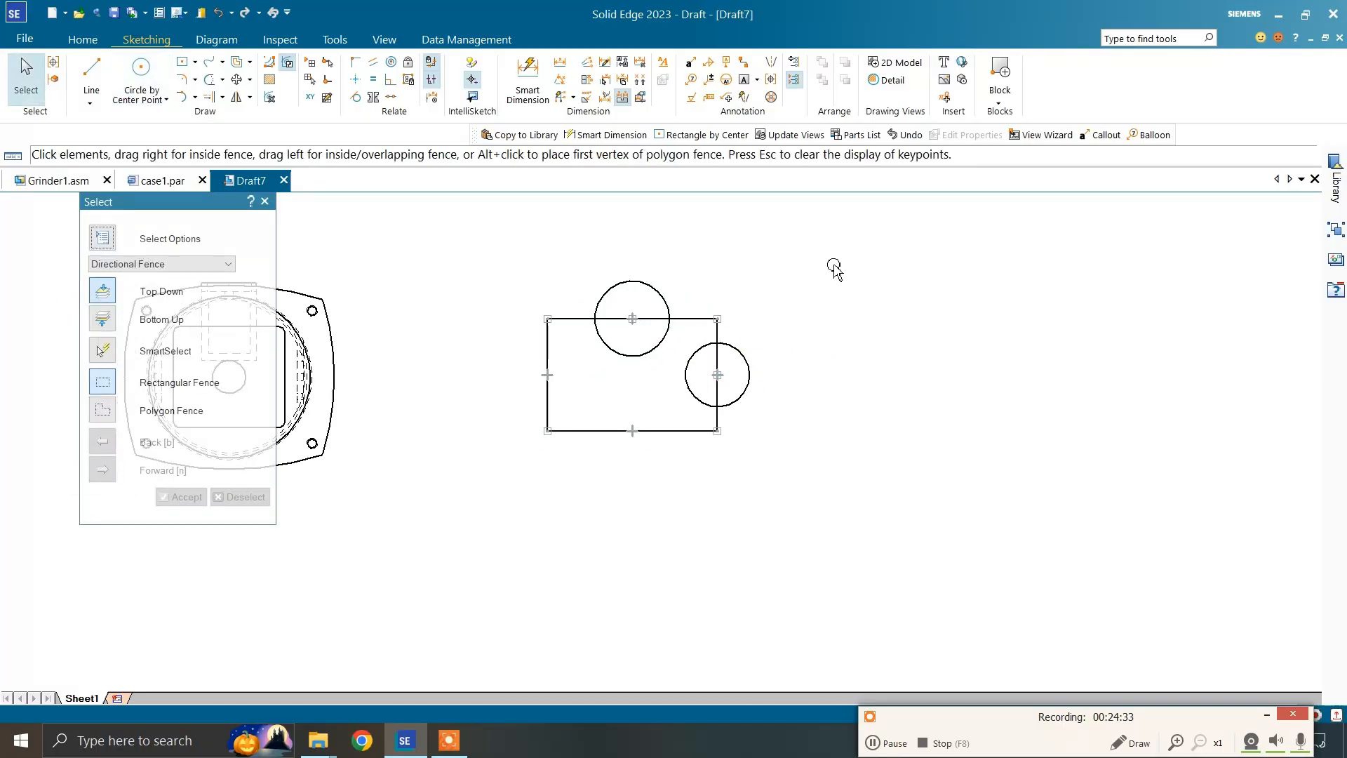
# Copy the rectangle and both circles to the library as Symbol5.dft with the rectangle's lower-left corner as origin, and open the Library
pyautogui.click(84, 40)
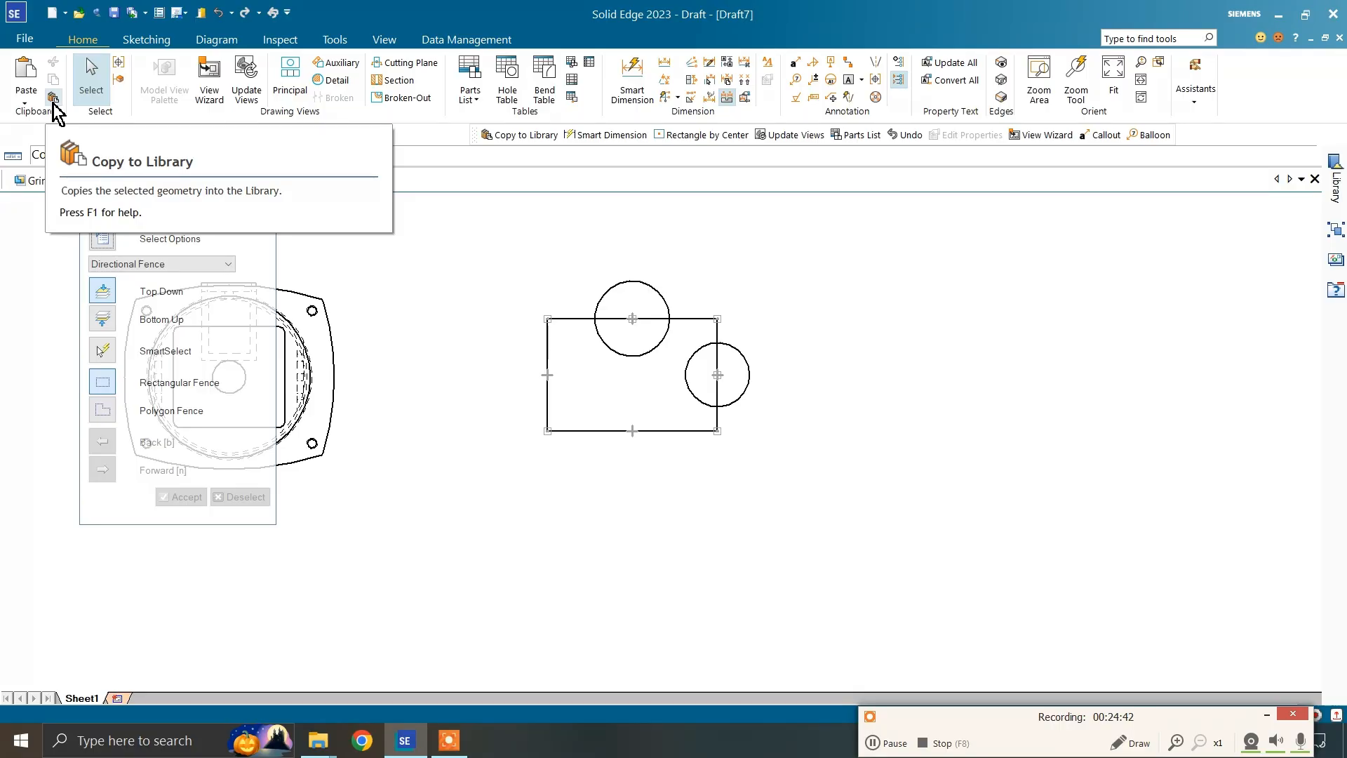
pyautogui.click(53, 100)
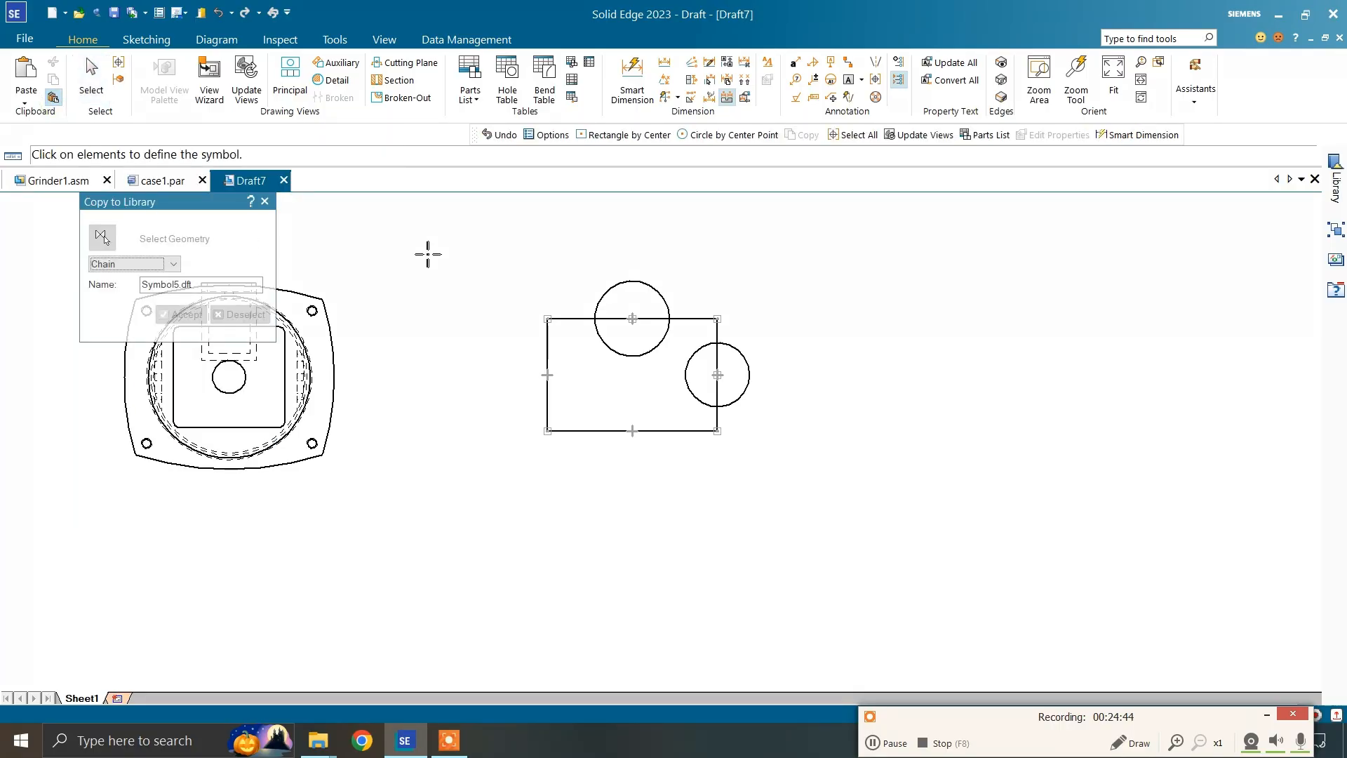
pyautogui.moveTo(499, 241); pyautogui.dragTo(790, 468)
pyautogui.click(184, 315)
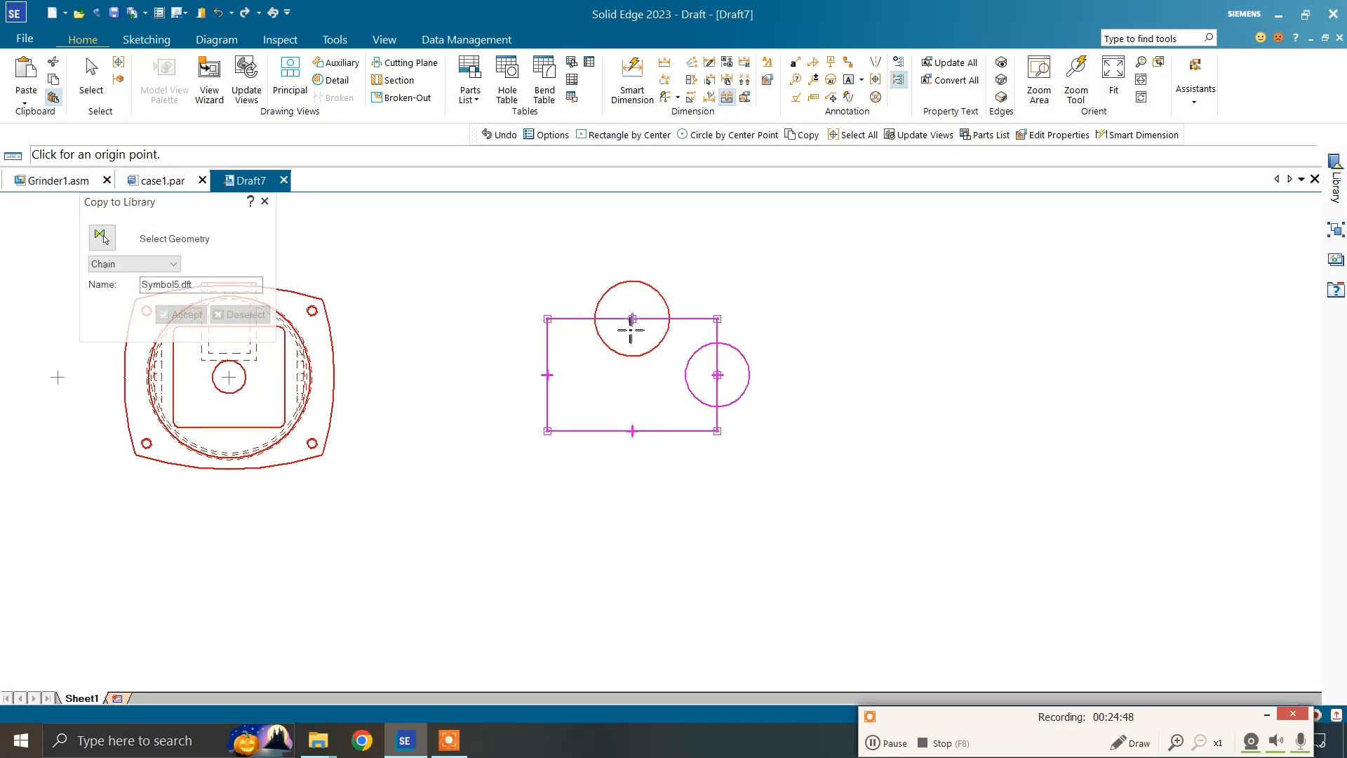
pyautogui.click(548, 431)
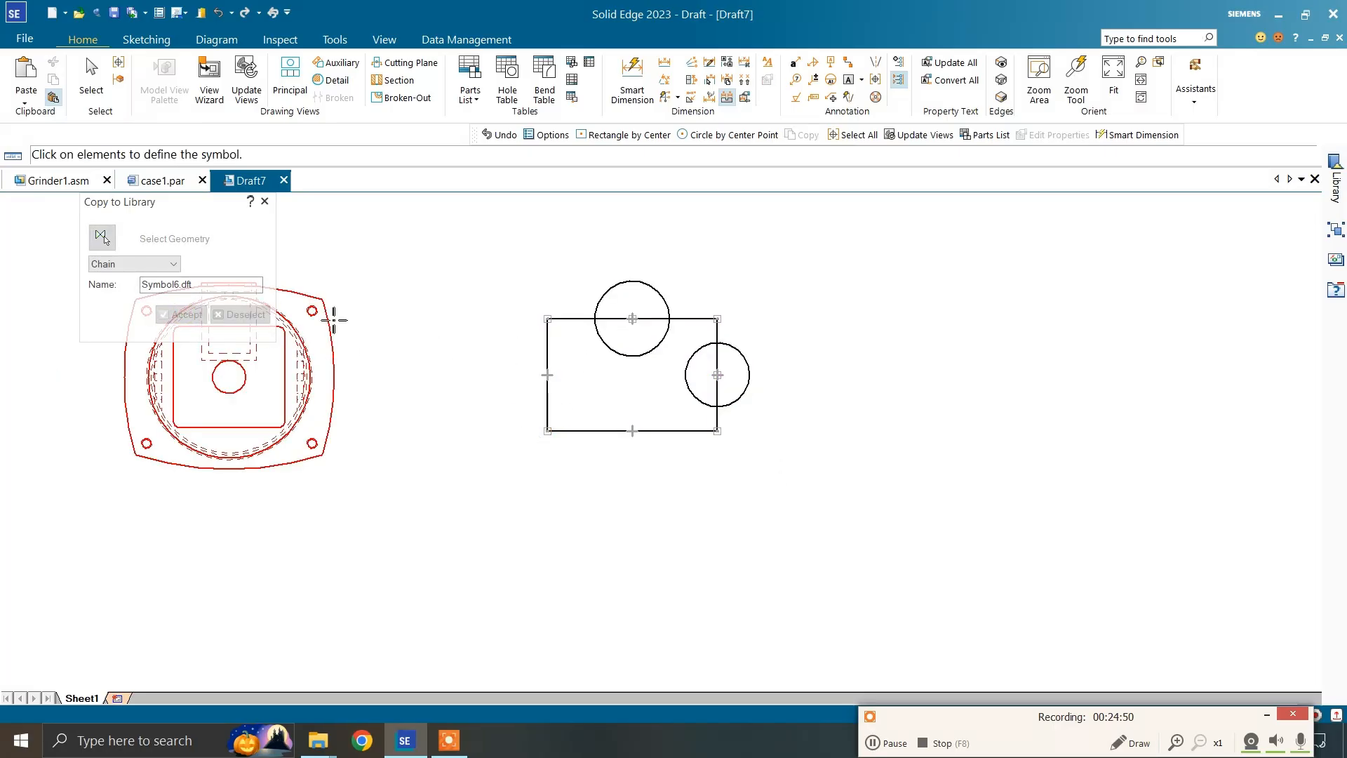
pyautogui.click(1335, 179)
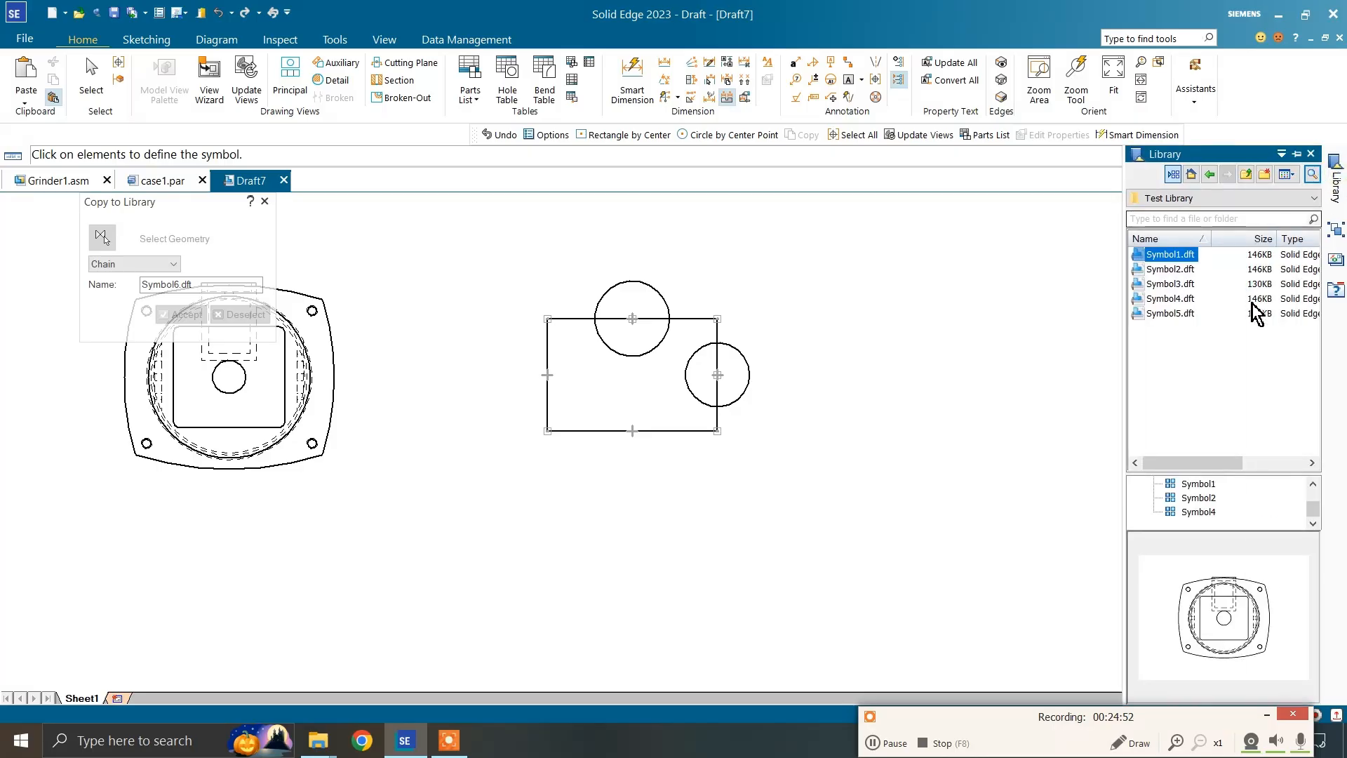
# Place four copies of the Symbol5.dft block from Test Library at scale 1.00 in empty areas of the drawing sheet
pyautogui.click(1186, 313)
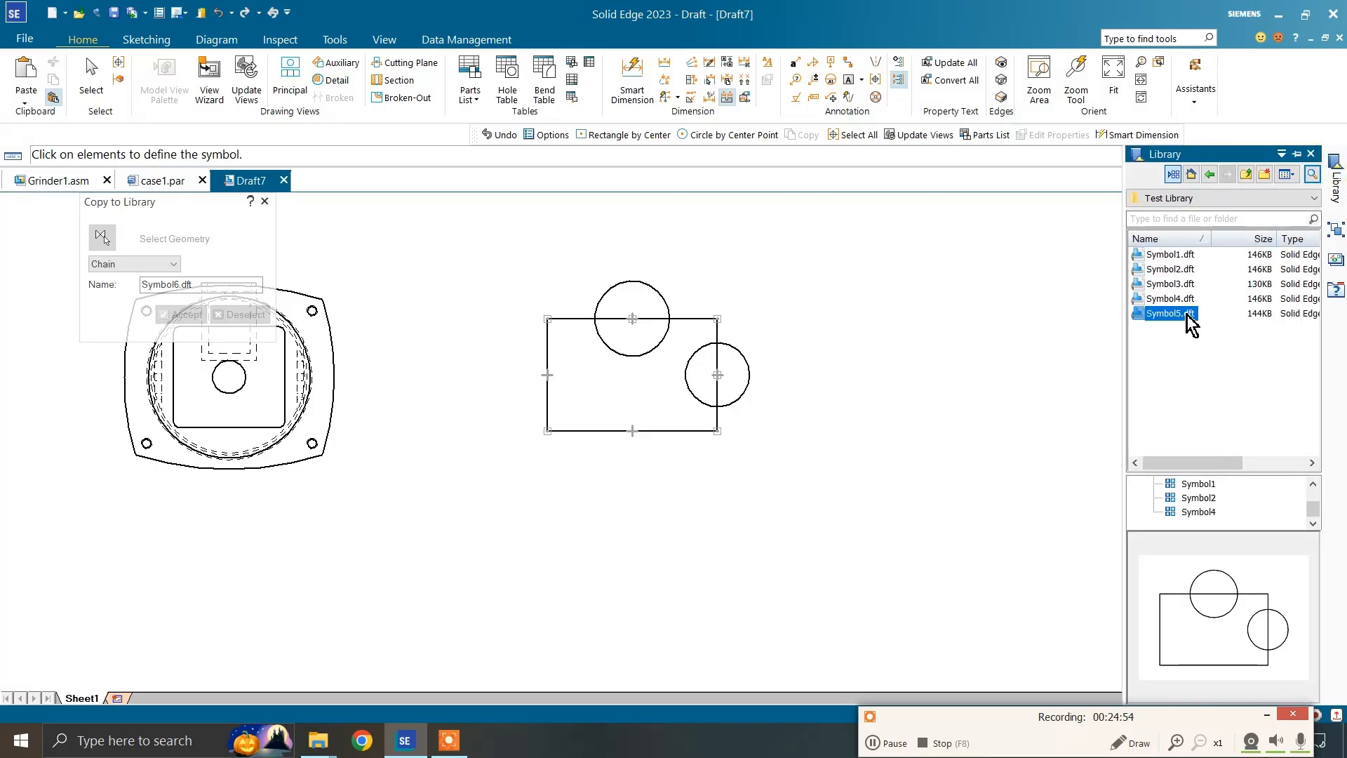
pyautogui.moveTo(1191, 325); pyautogui.dragTo(932, 496)
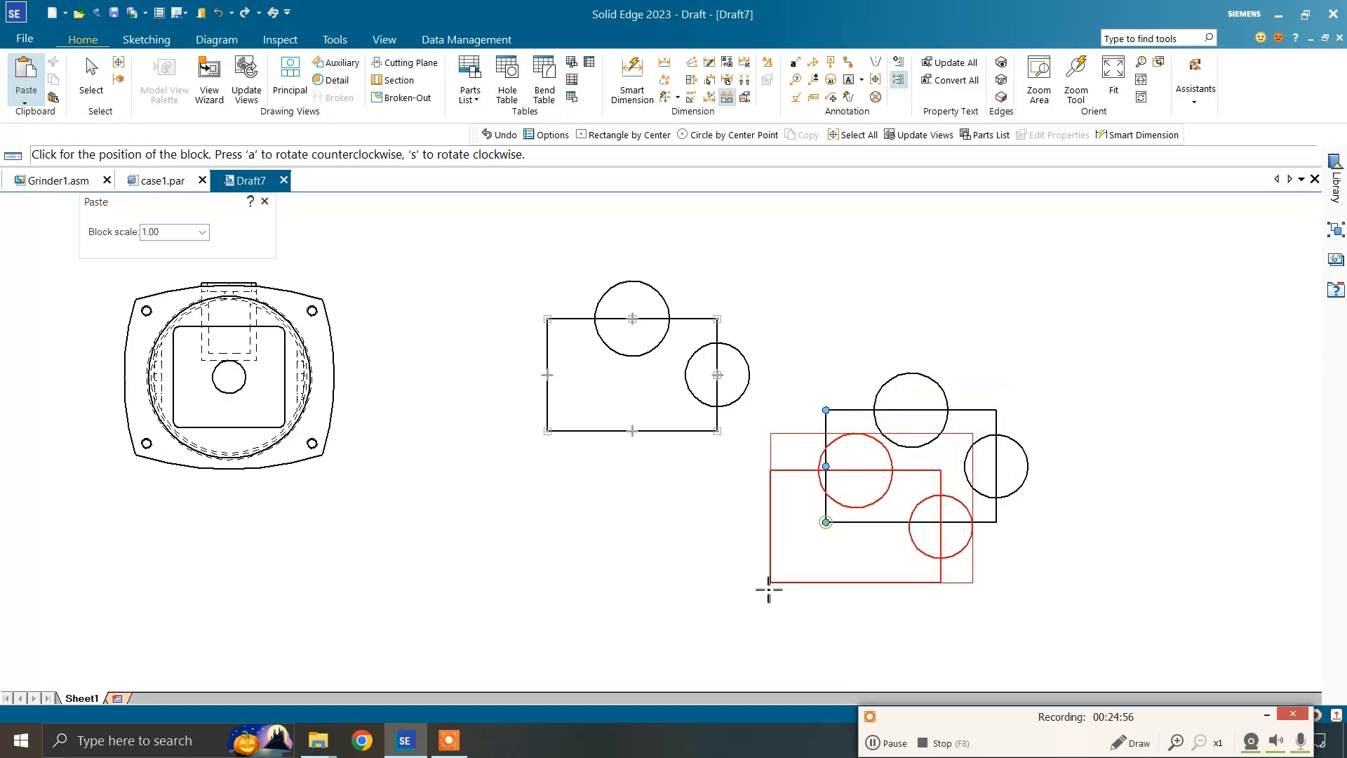
pyautogui.scroll(-3, 769, 590)
pyautogui.click(892, 487)
pyautogui.click(796, 613)
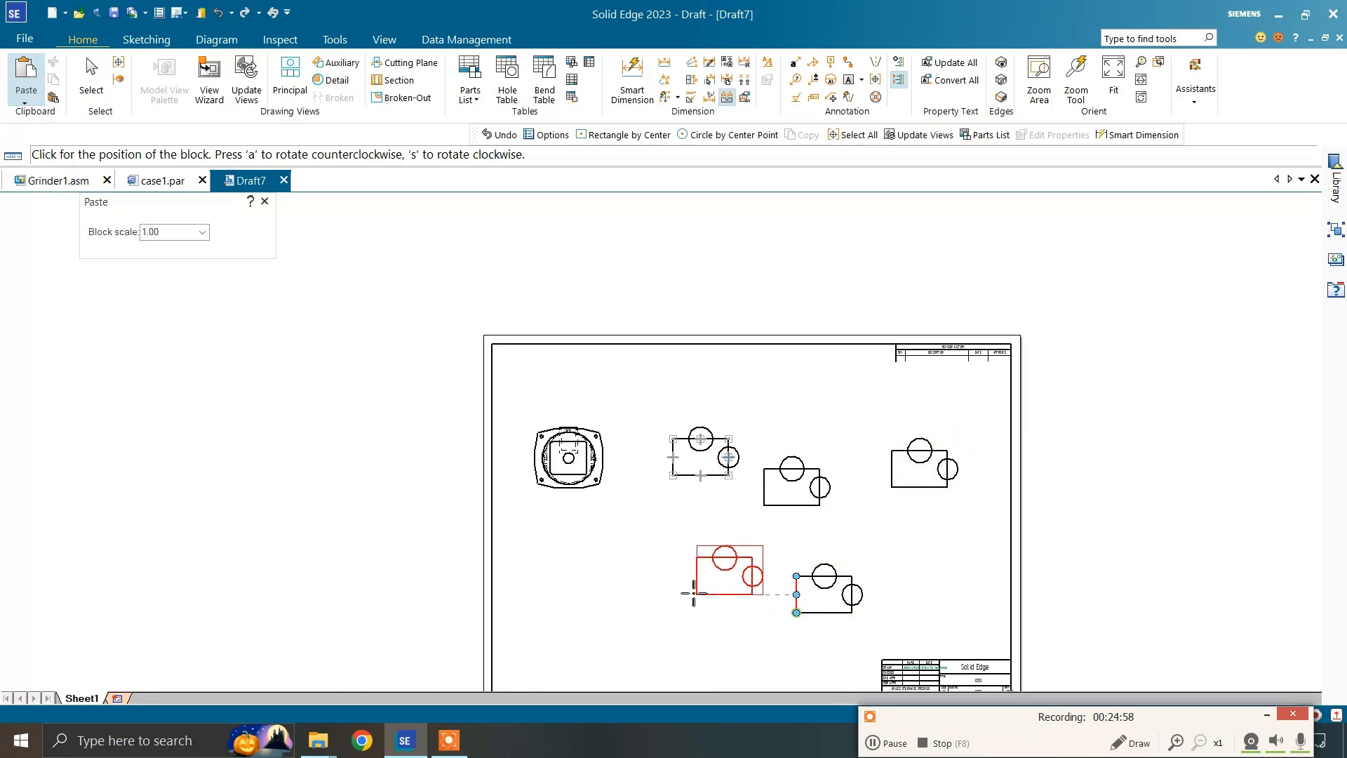
pyautogui.click(635, 575)
pyautogui.press('Escape')
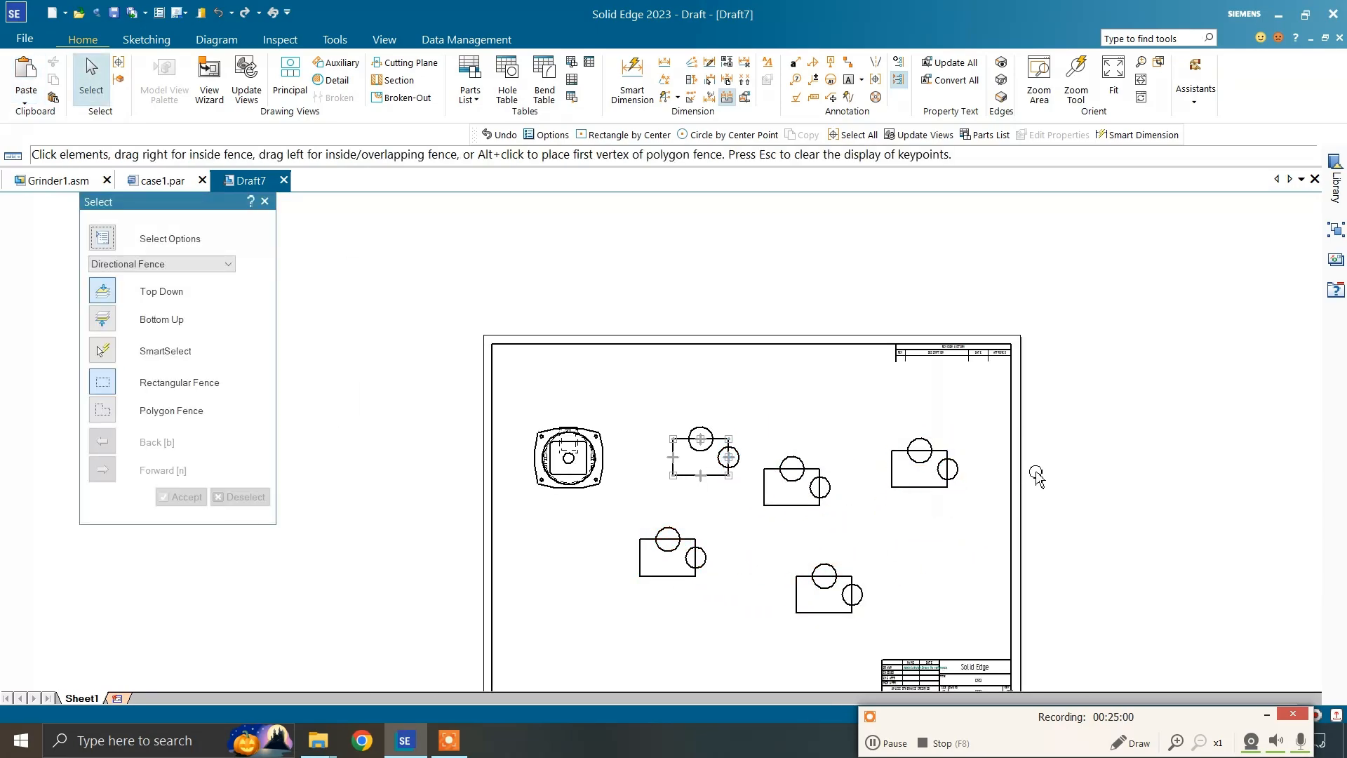
# Show the Library's available folder locations and choose Test Library as the current folder
pyautogui.scroll(2, 1038, 477)
pyautogui.moveTo(1337, 184)
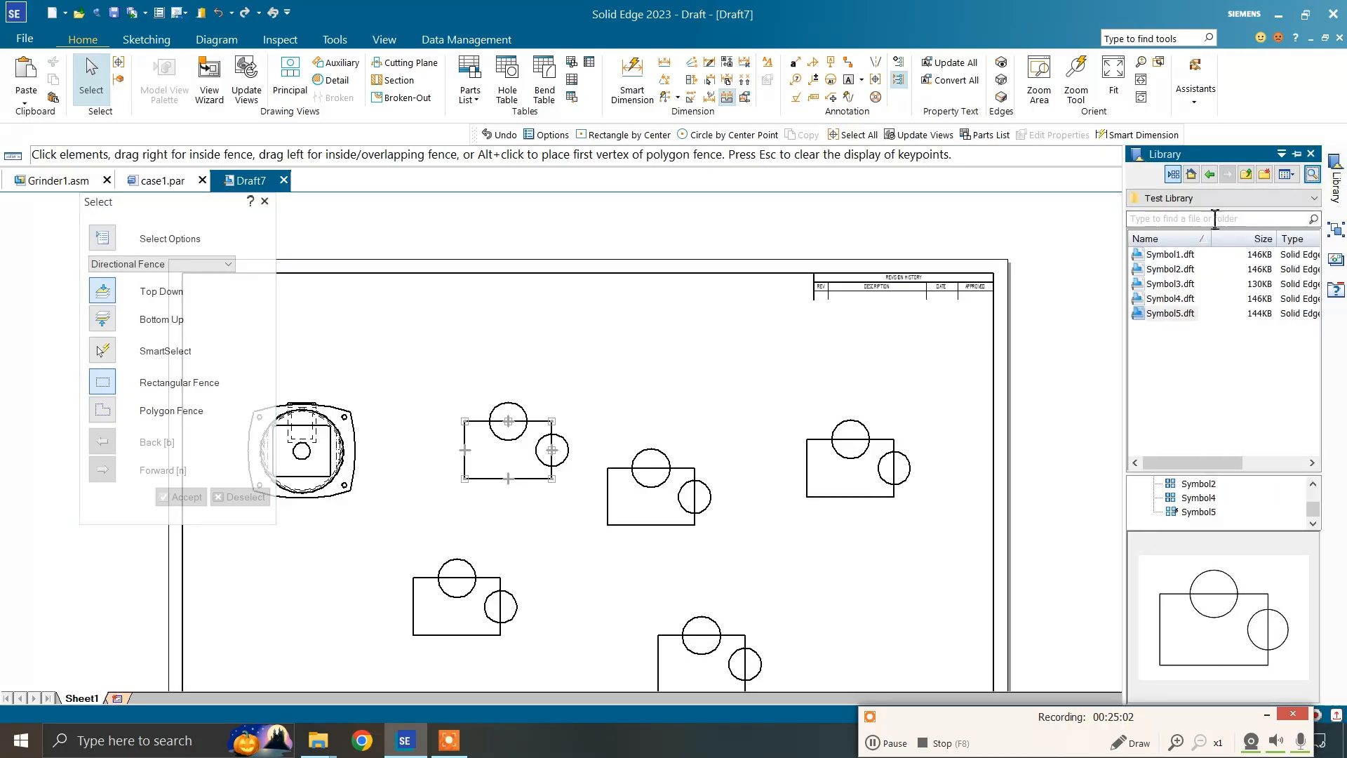
pyautogui.click(1198, 204)
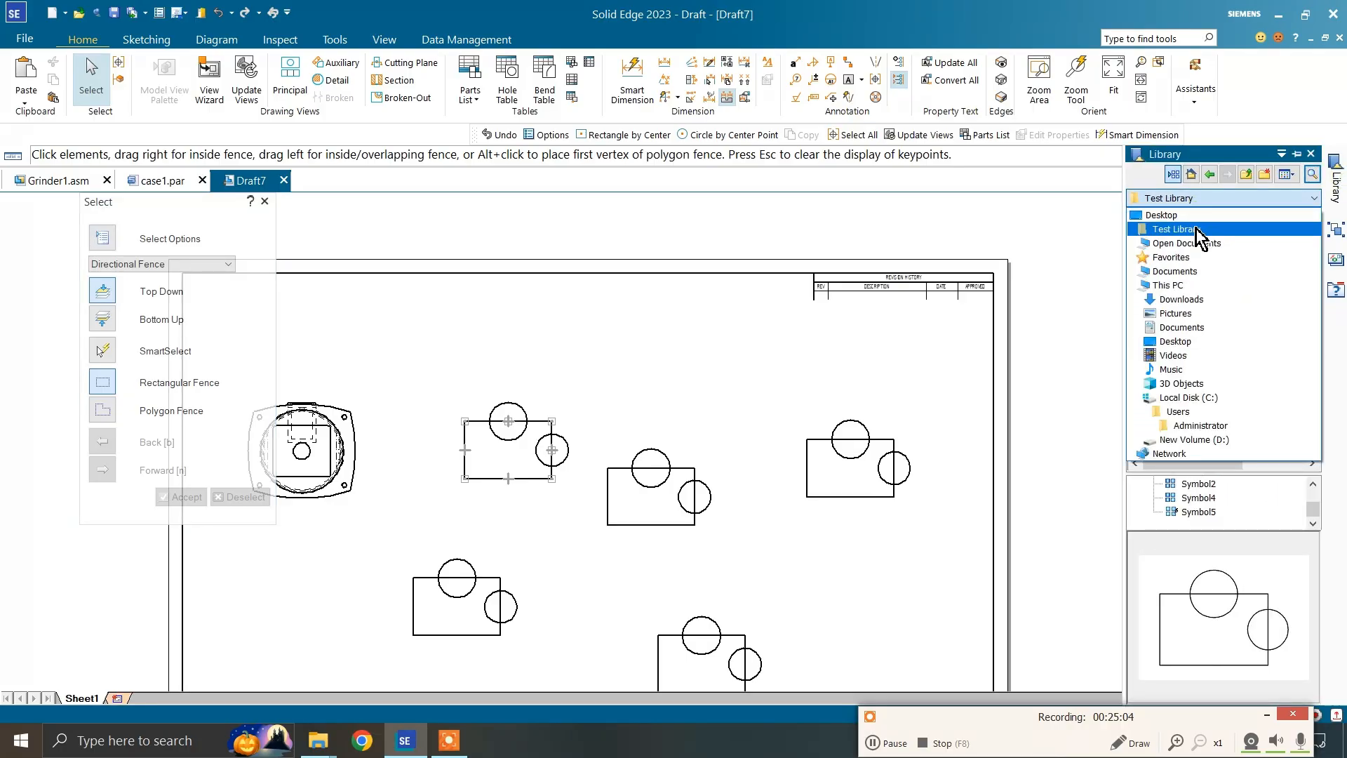
pyautogui.click(1194, 230)
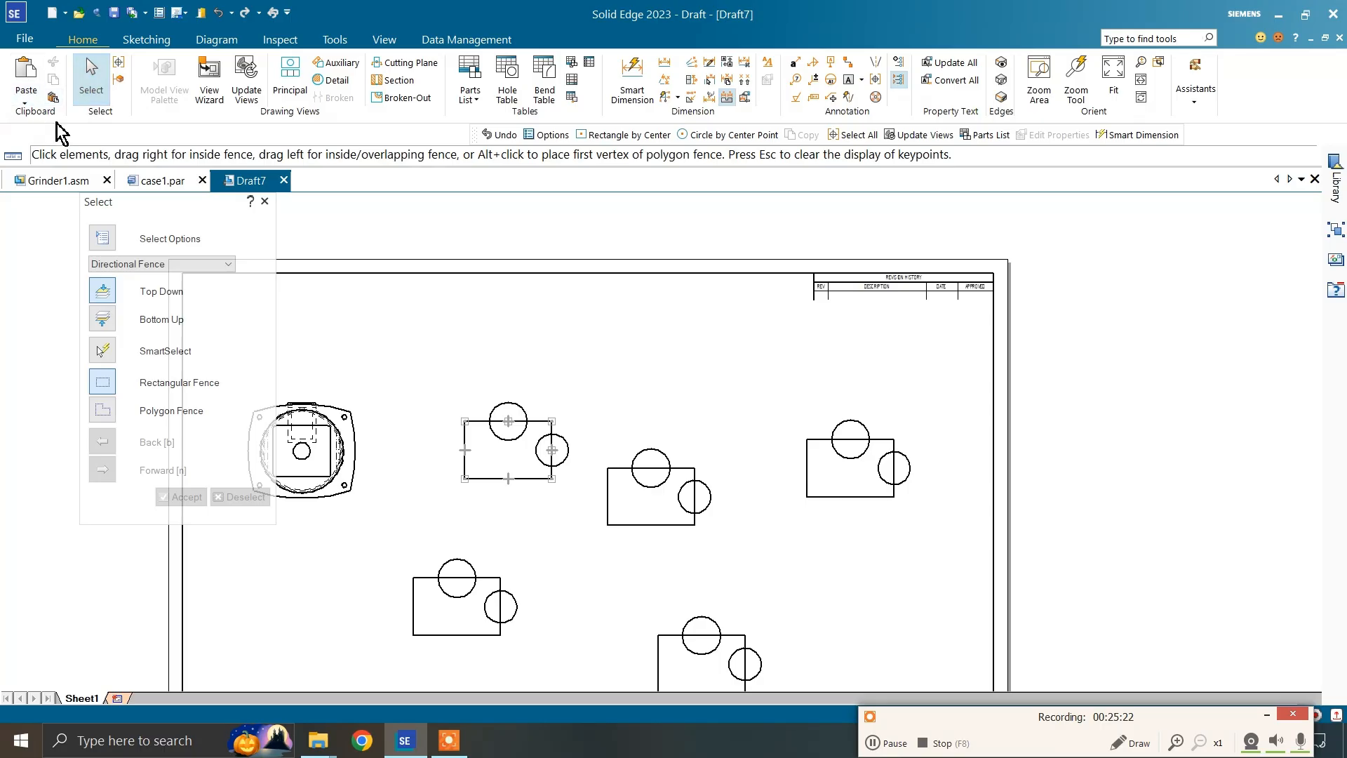
# Switch from the draft to the Grinder1.asm assembly document
pyautogui.click(168, 184)
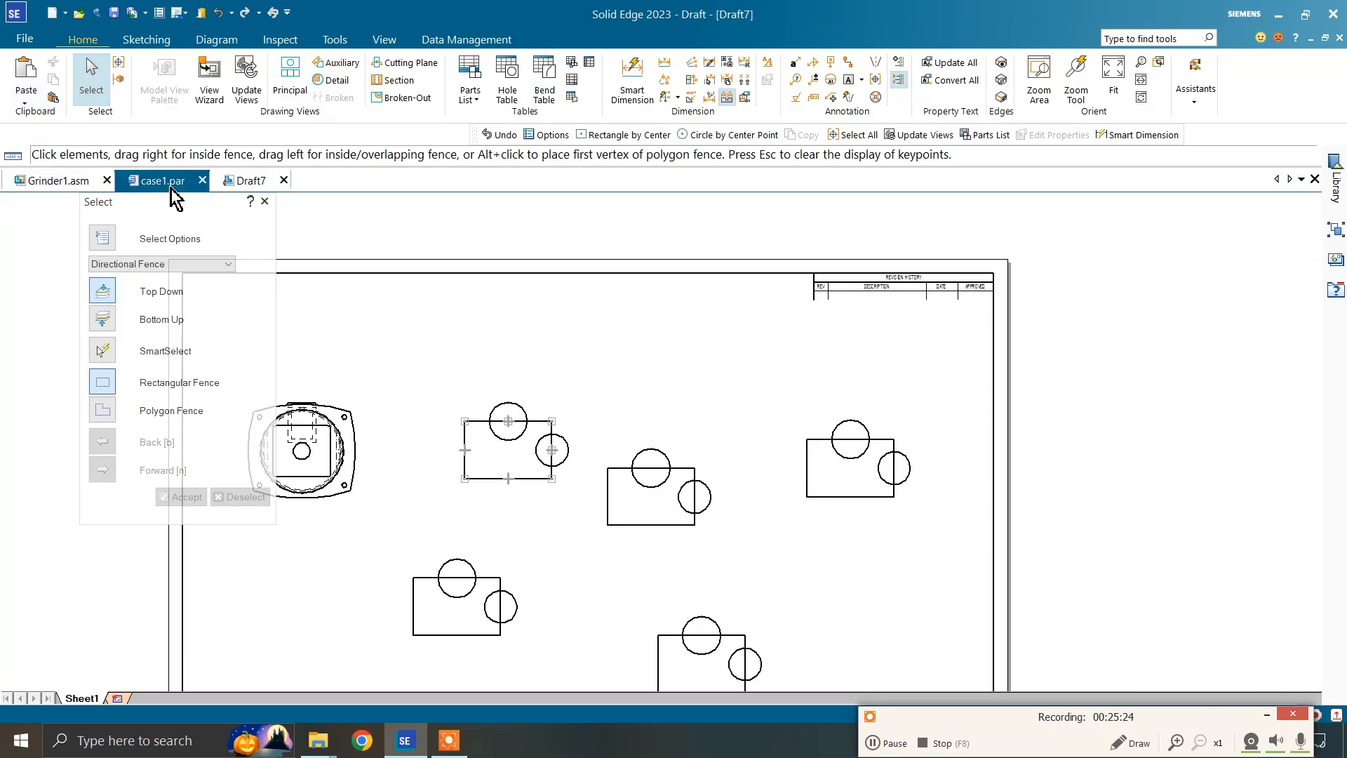
pyautogui.click(83, 183)
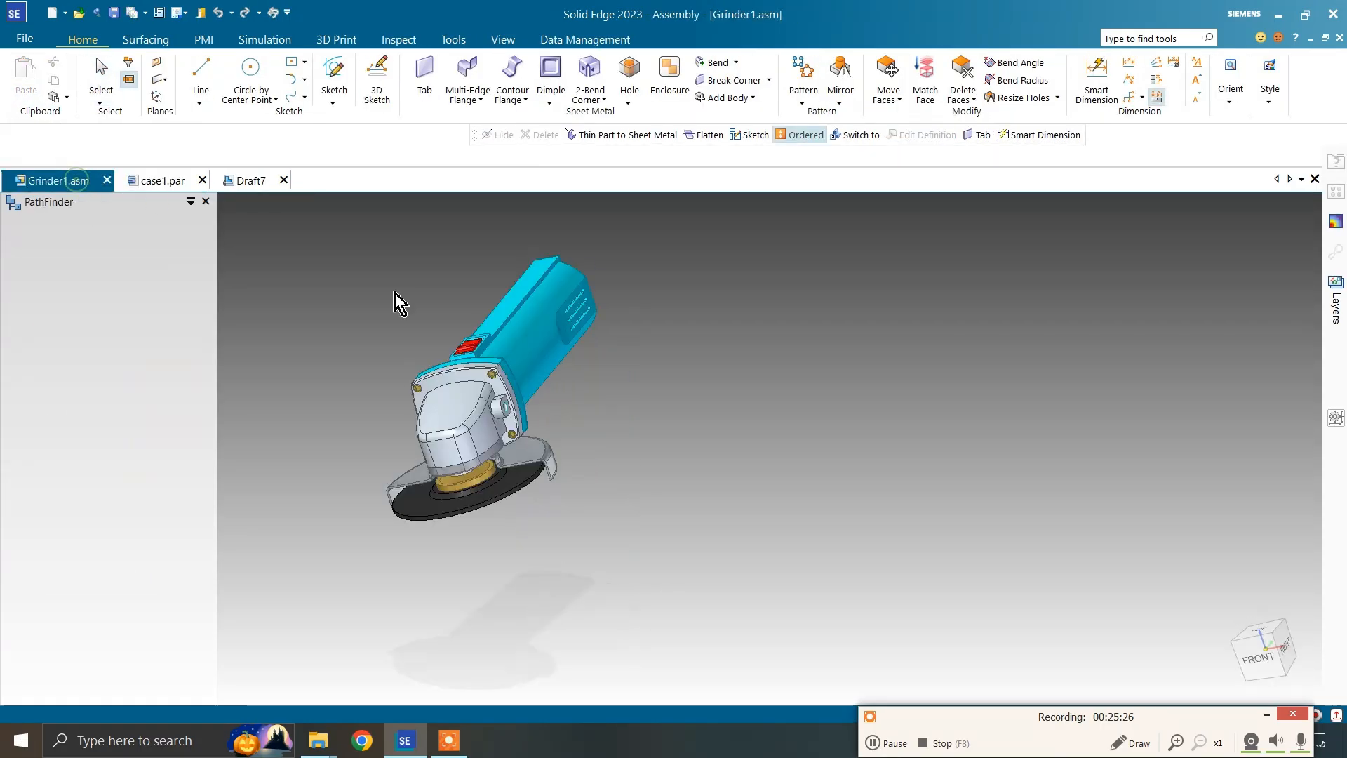